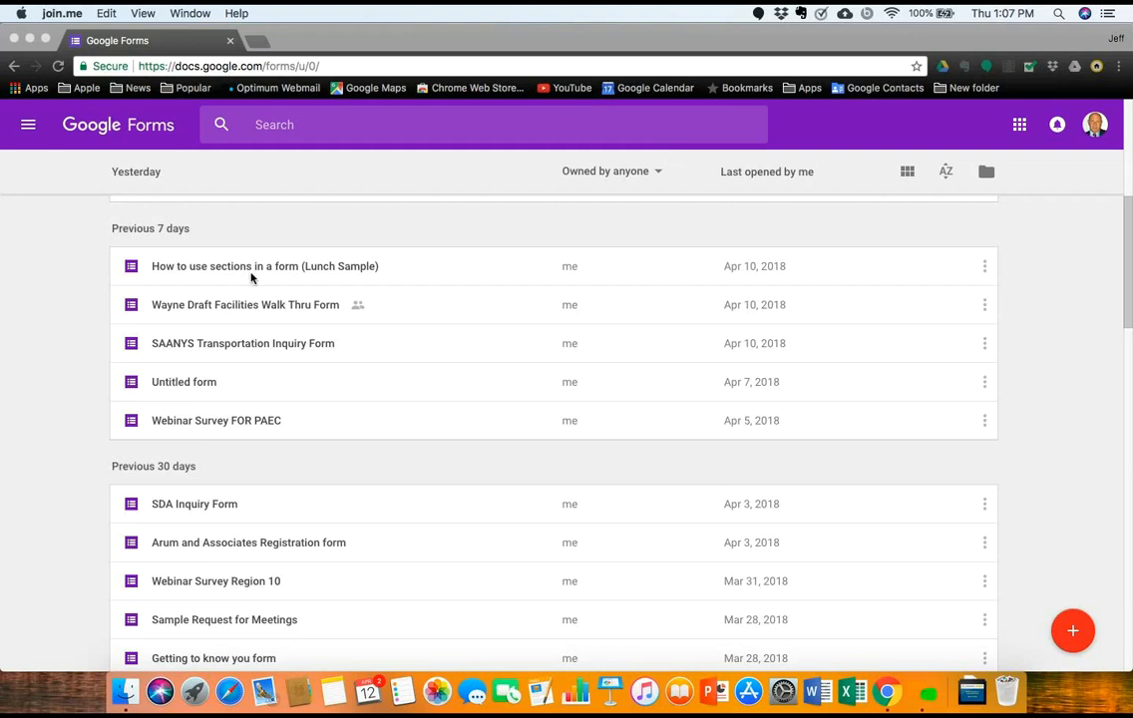
Step: Launch Google Forms from the browser's apps page
scroll(269, 278, "up", 5)
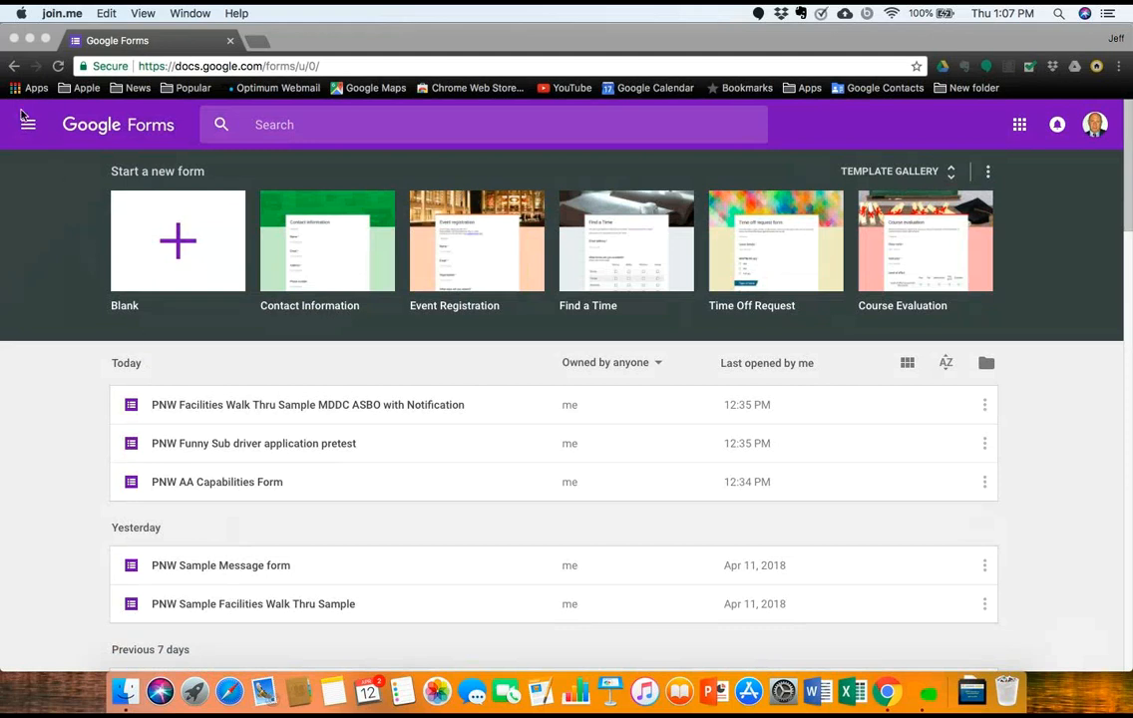
left_click(15, 90)
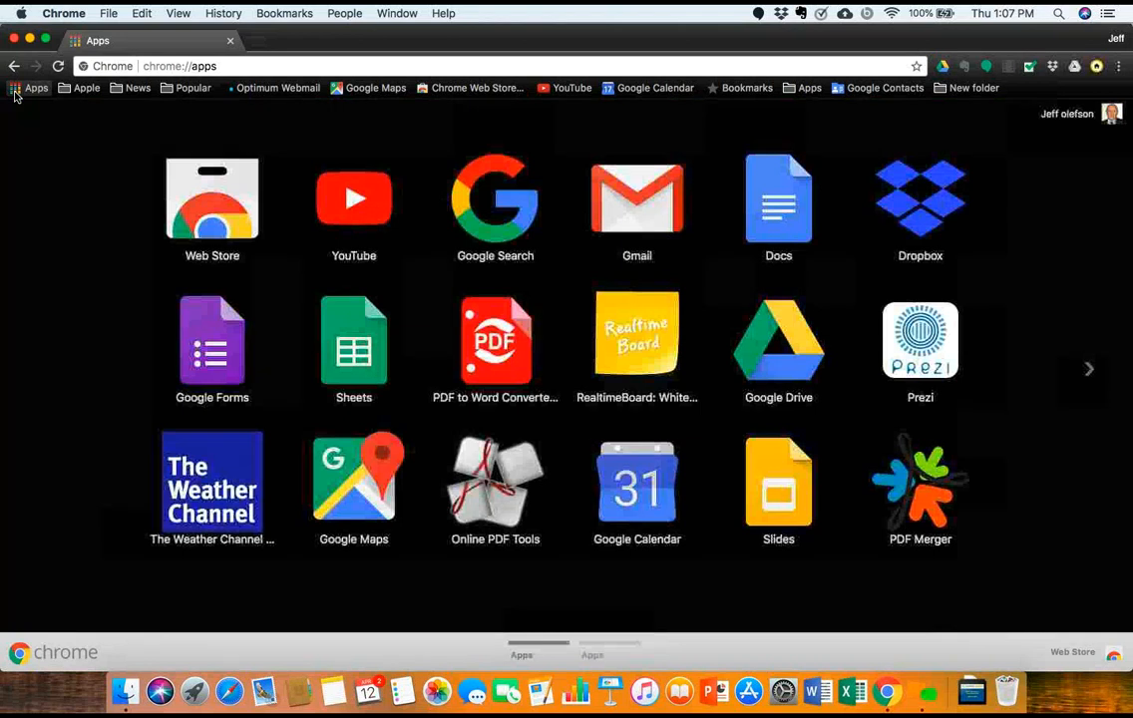
left_click(210, 342)
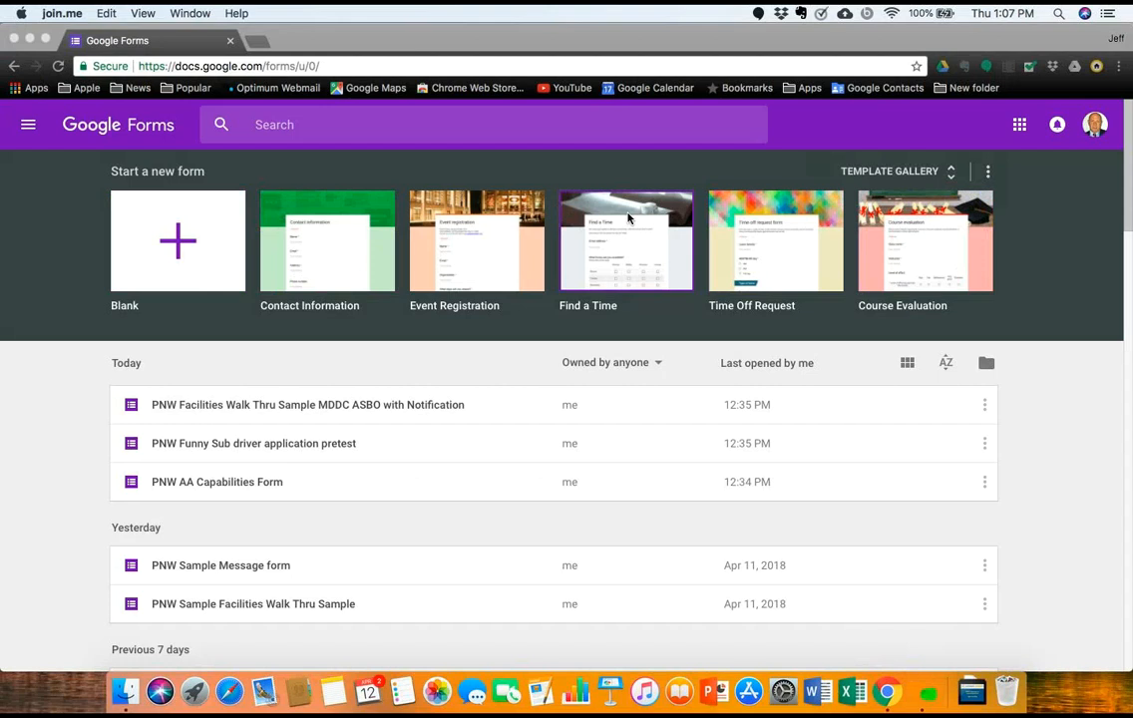
left_click(955, 180)
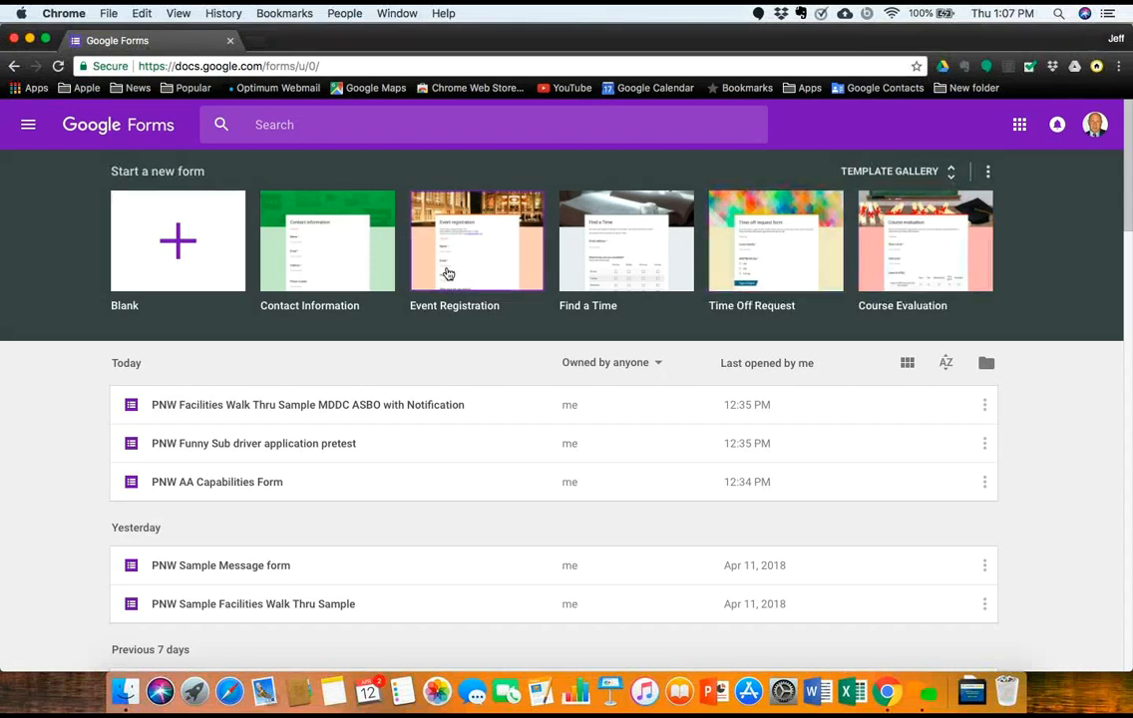
Step: Start a blank form and rename its file to 'test doc'
left_click(192, 246)
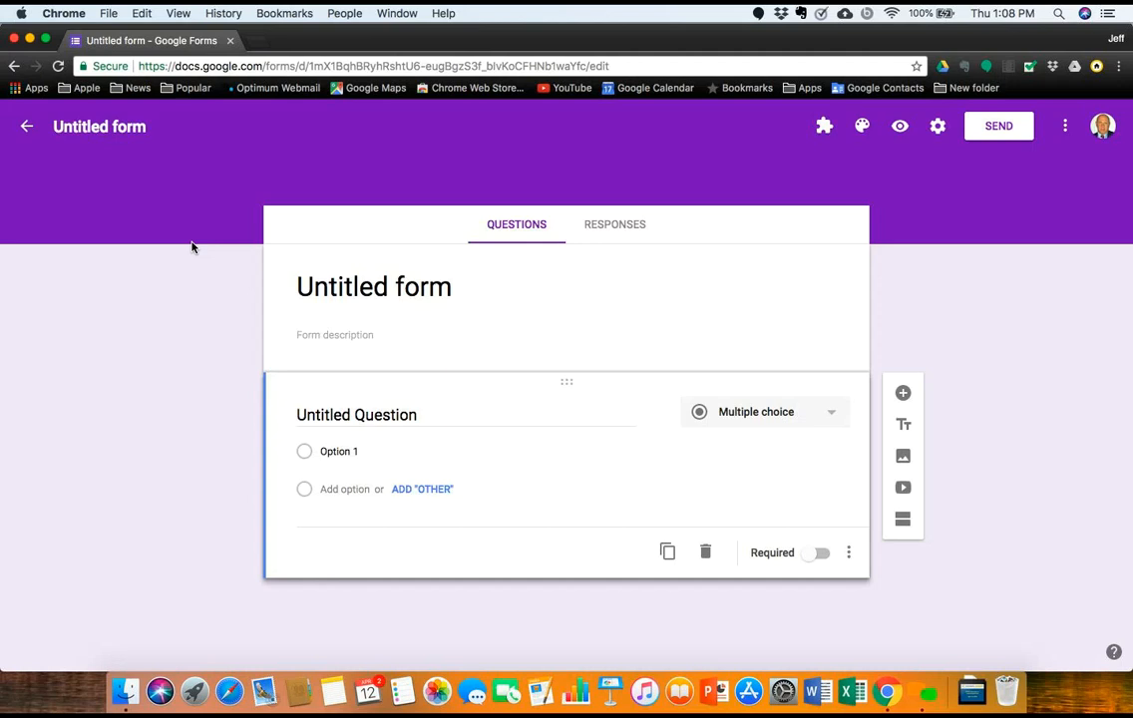
left_click(145, 132)
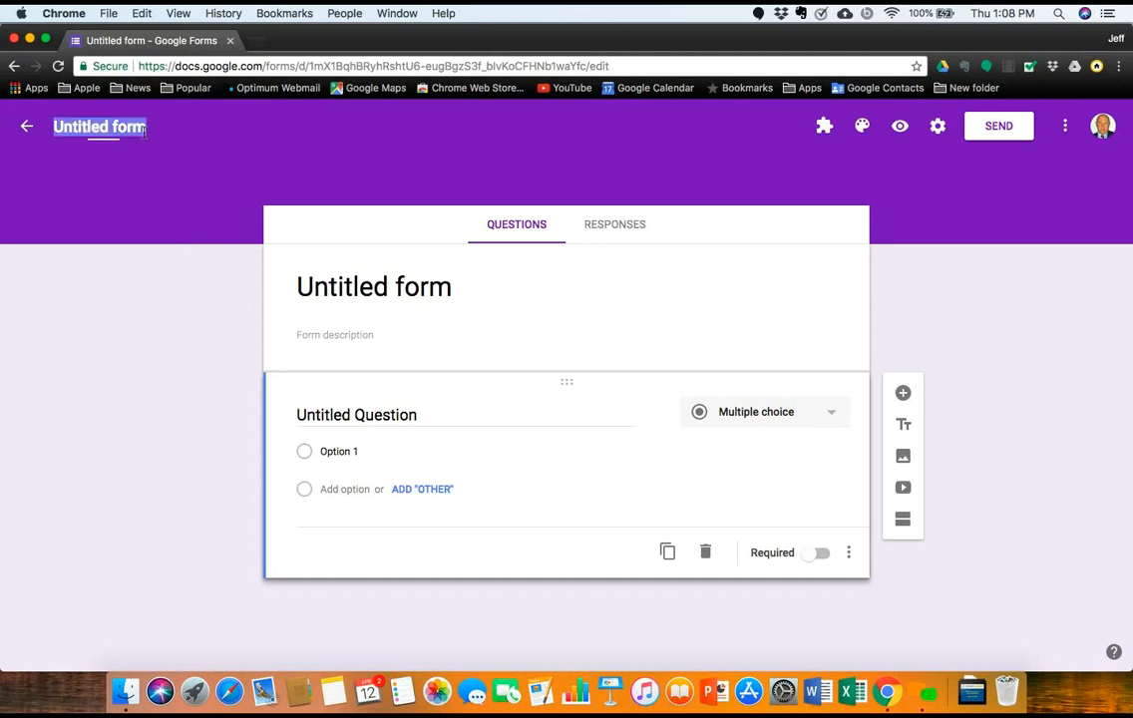
key("BackSpace")
type("test doc")
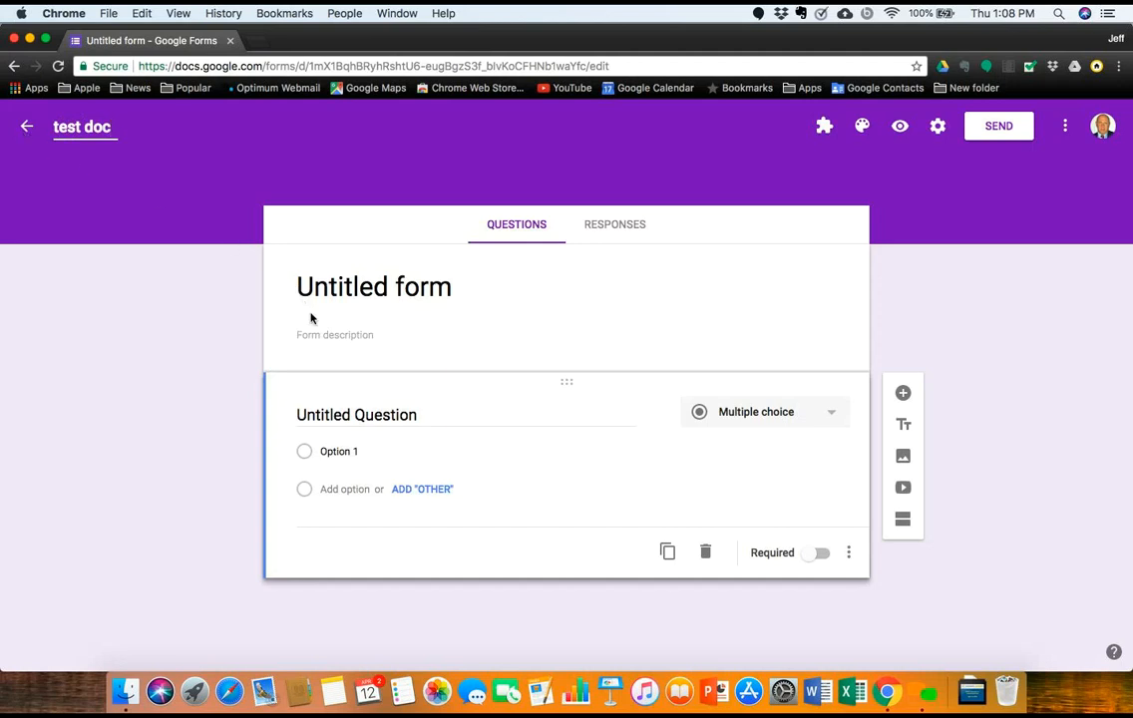
Step: Retitle the form 'Test Document' and go back to the Forms home page
left_click(280, 283)
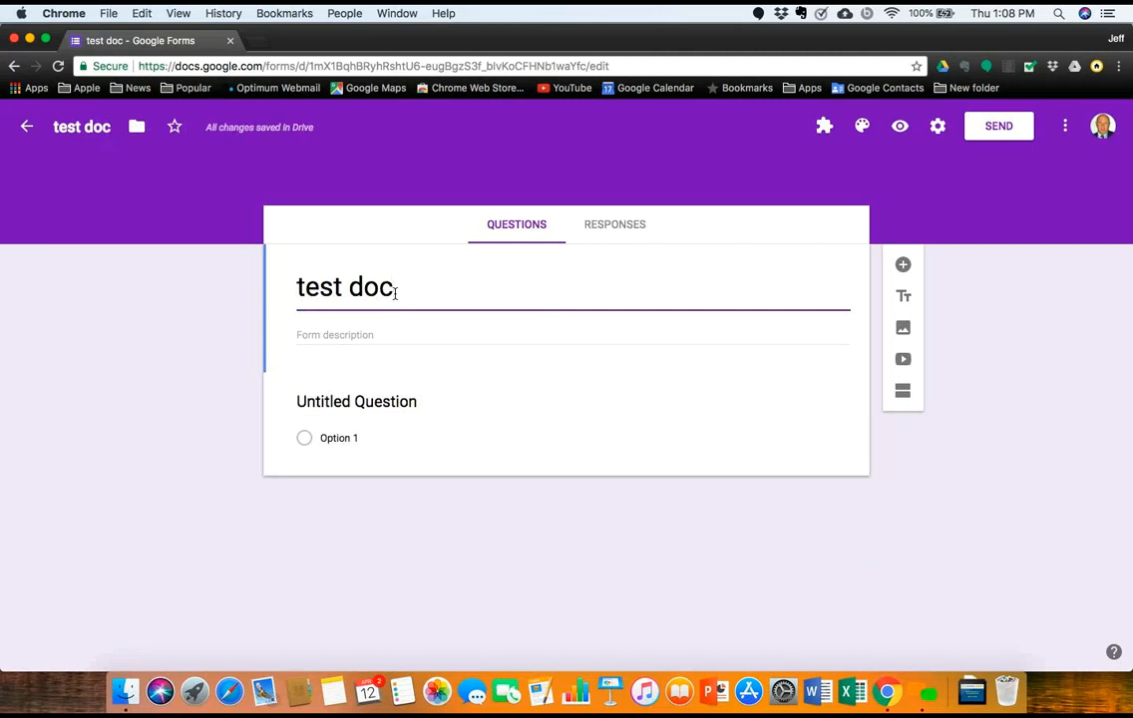
key("BackSpace")
key("BackSpace")
key("BackSpace")
key("BackSpace")
key("BackSpace")
key("BackSpace")
key("BackSpace")
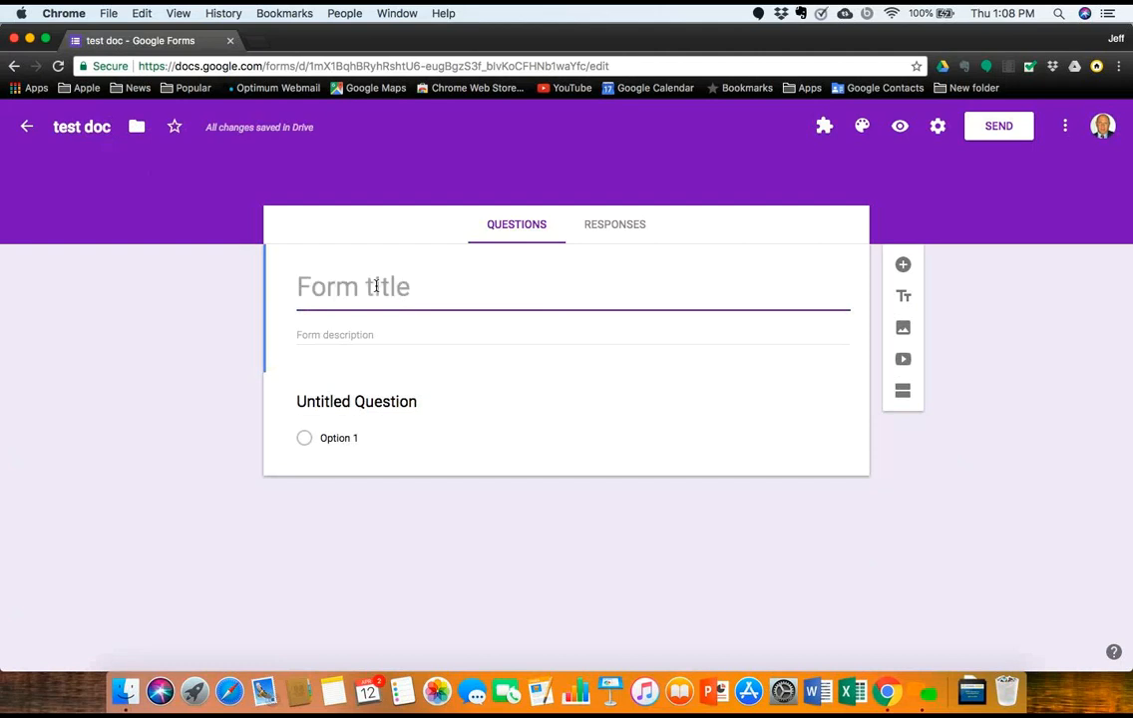
type("Test Document")
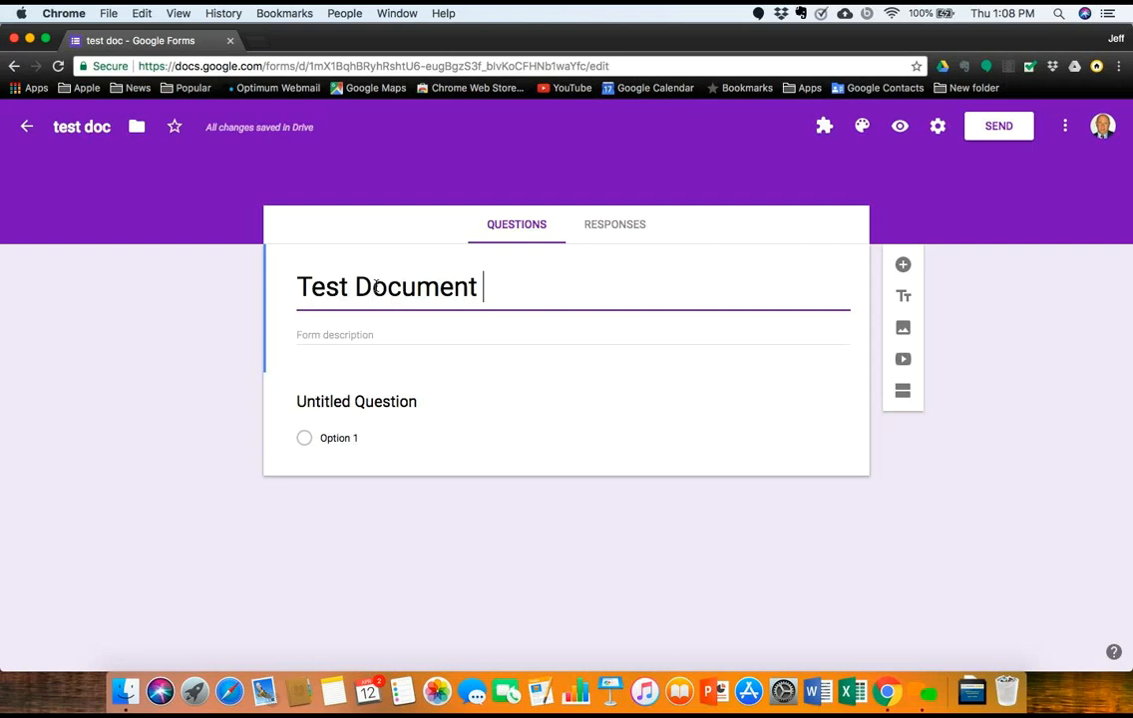
left_click(28, 130)
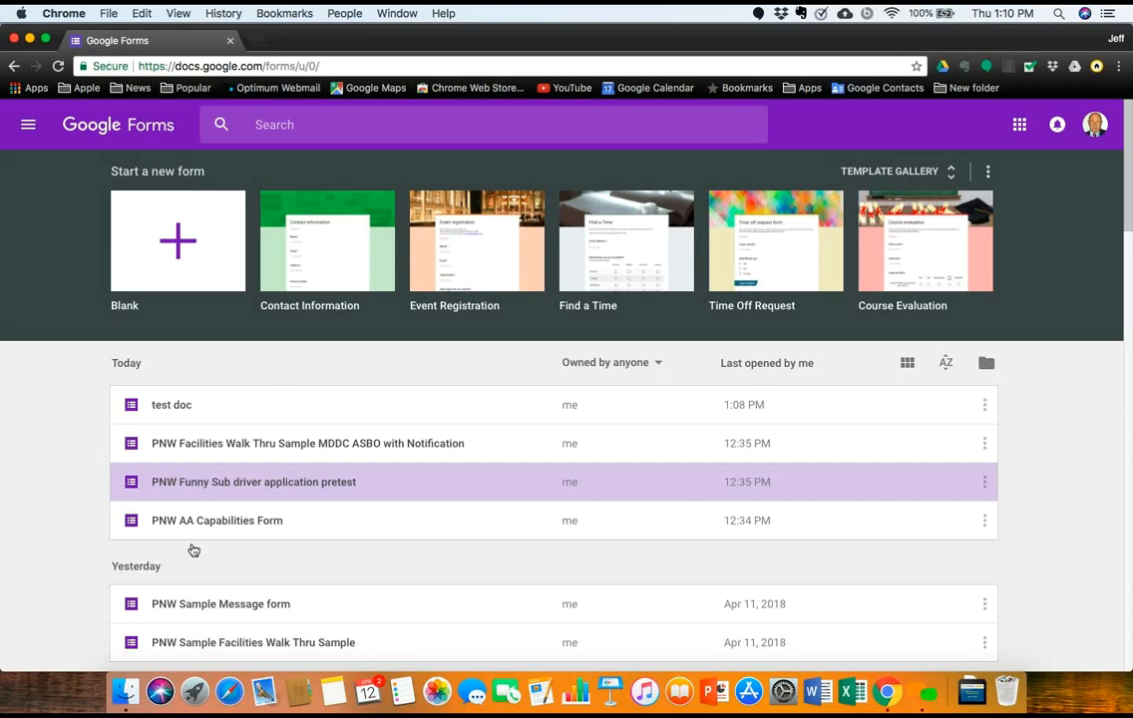
Step: Open the PNW Sample Message form and inspect its Name question
left_click(219, 609)
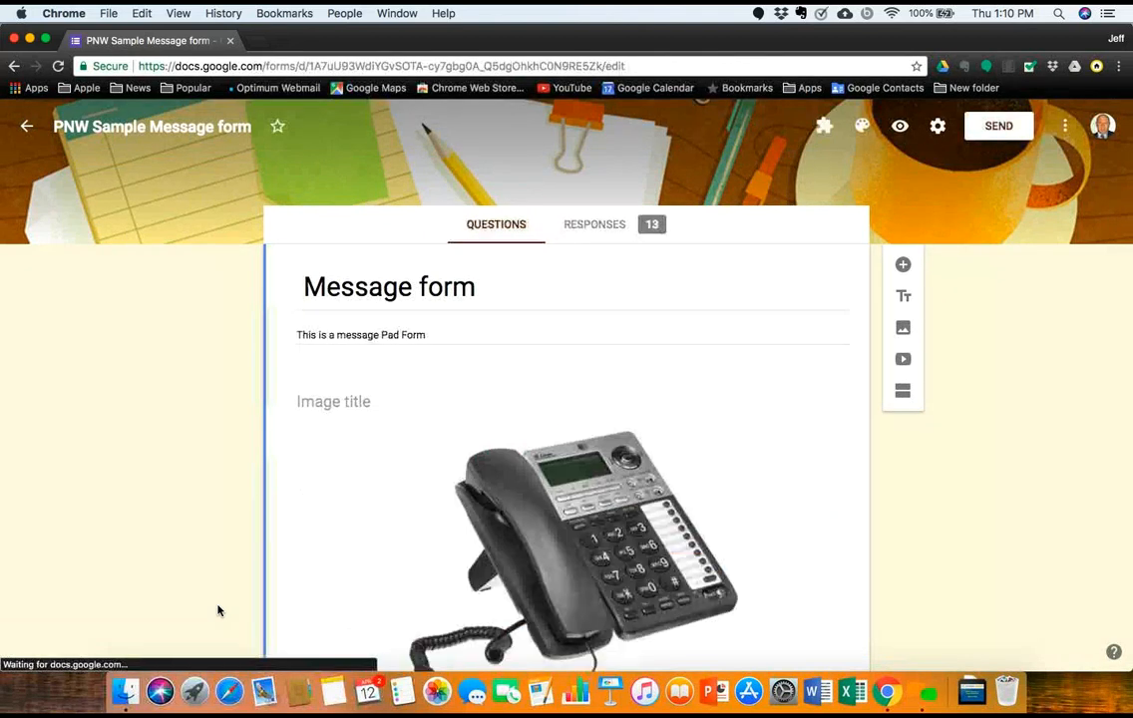
scroll(424, 539, "down", 5)
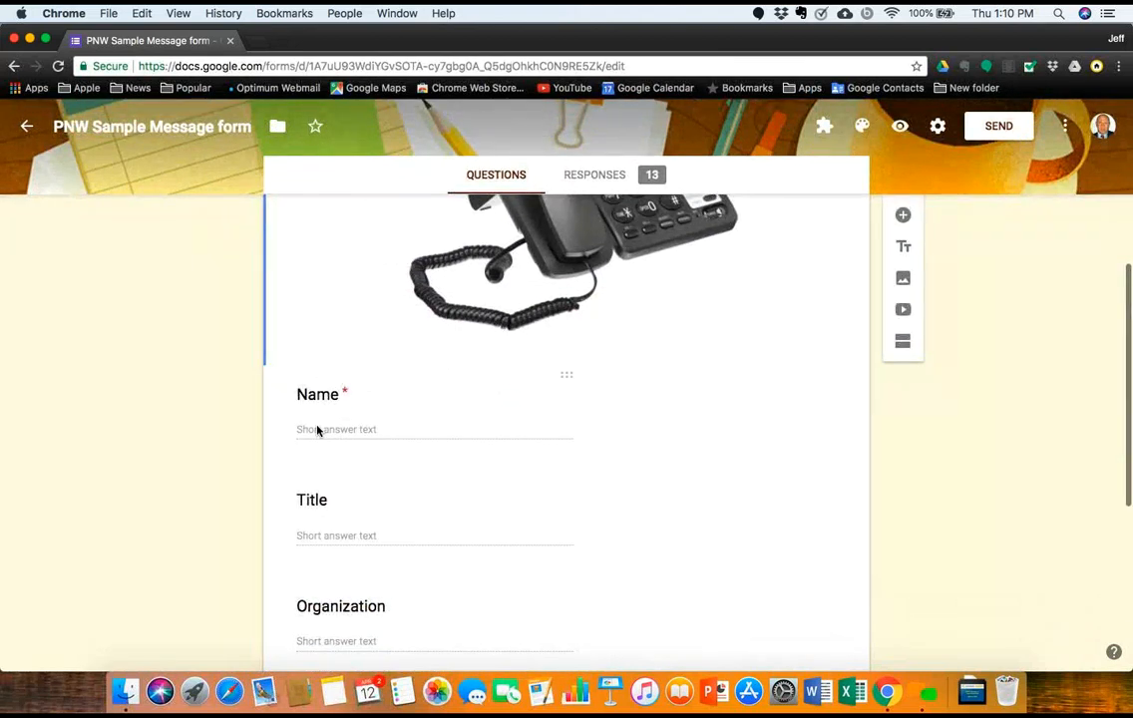
left_click(317, 430)
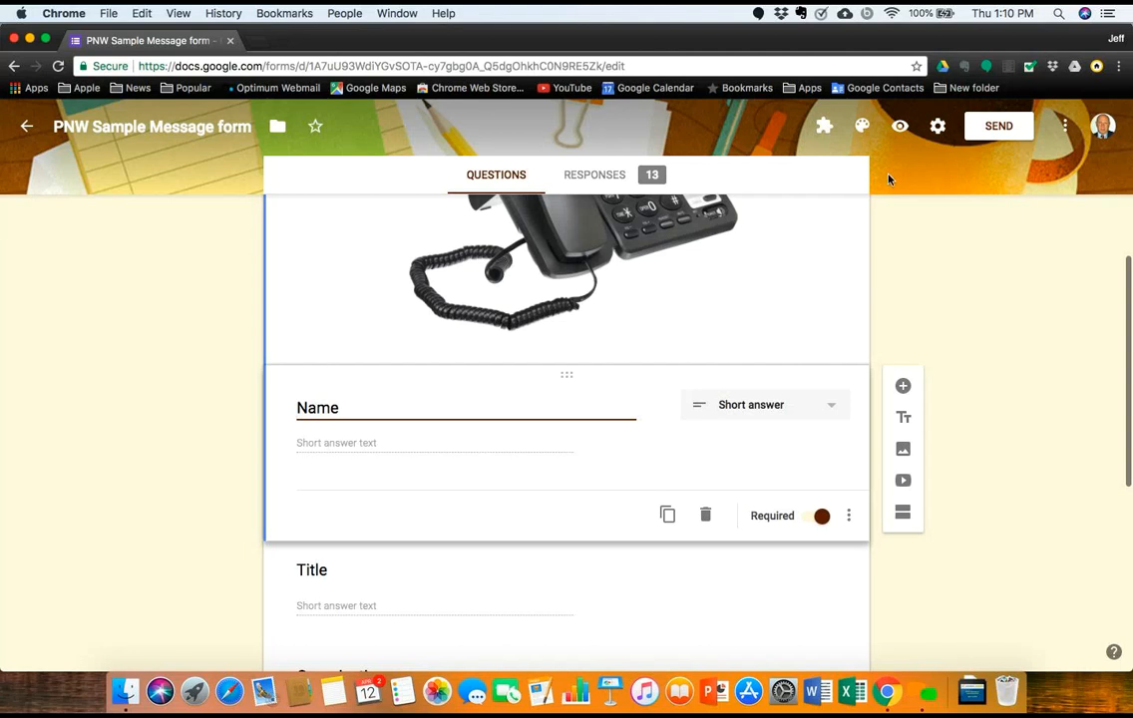
scroll(689, 339, "up", 5)
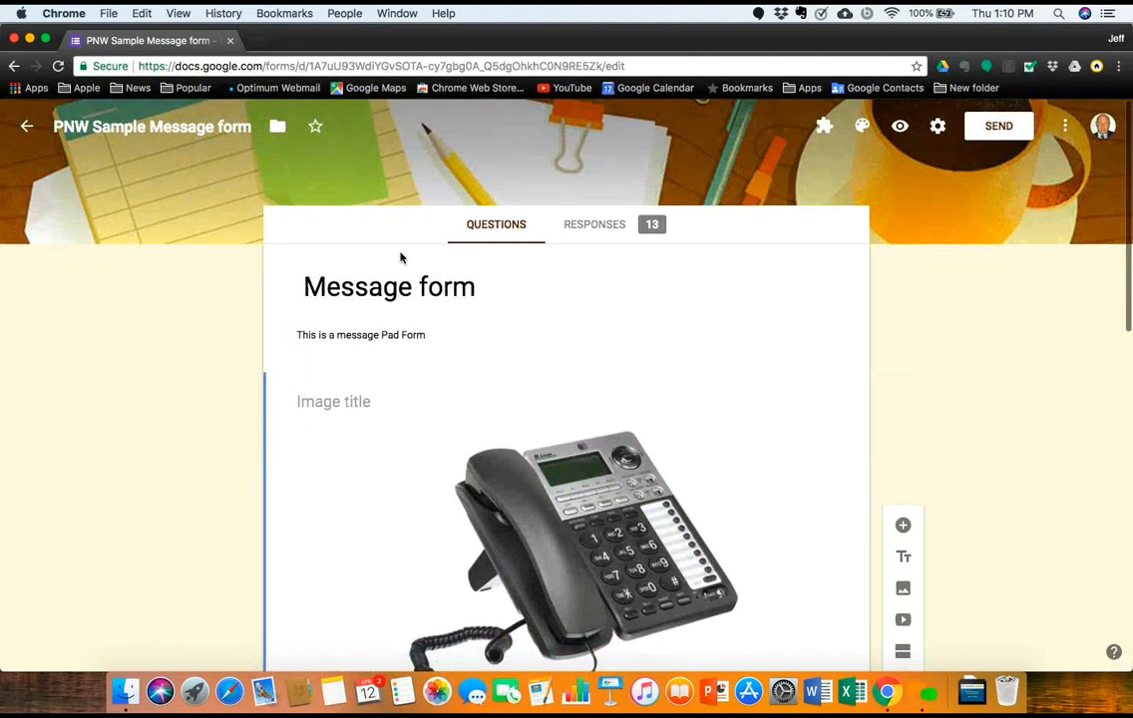
scroll(470, 352, "down", 3)
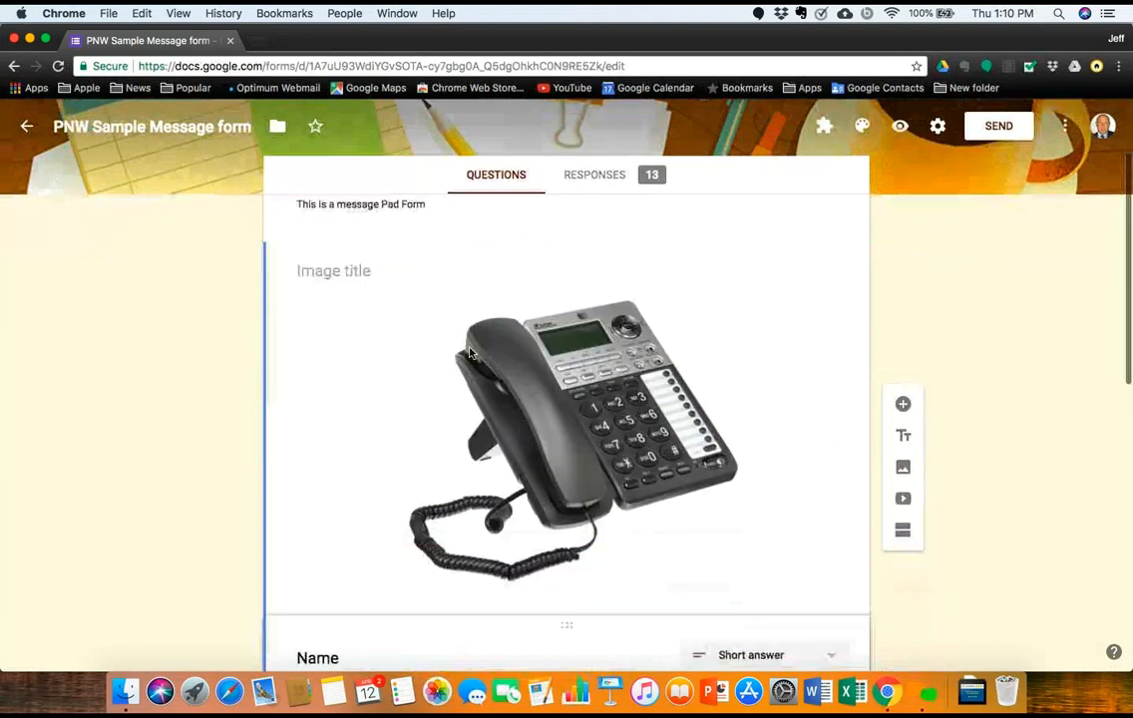
scroll(470, 352, "down", 7)
scroll(469, 352, "up", 10)
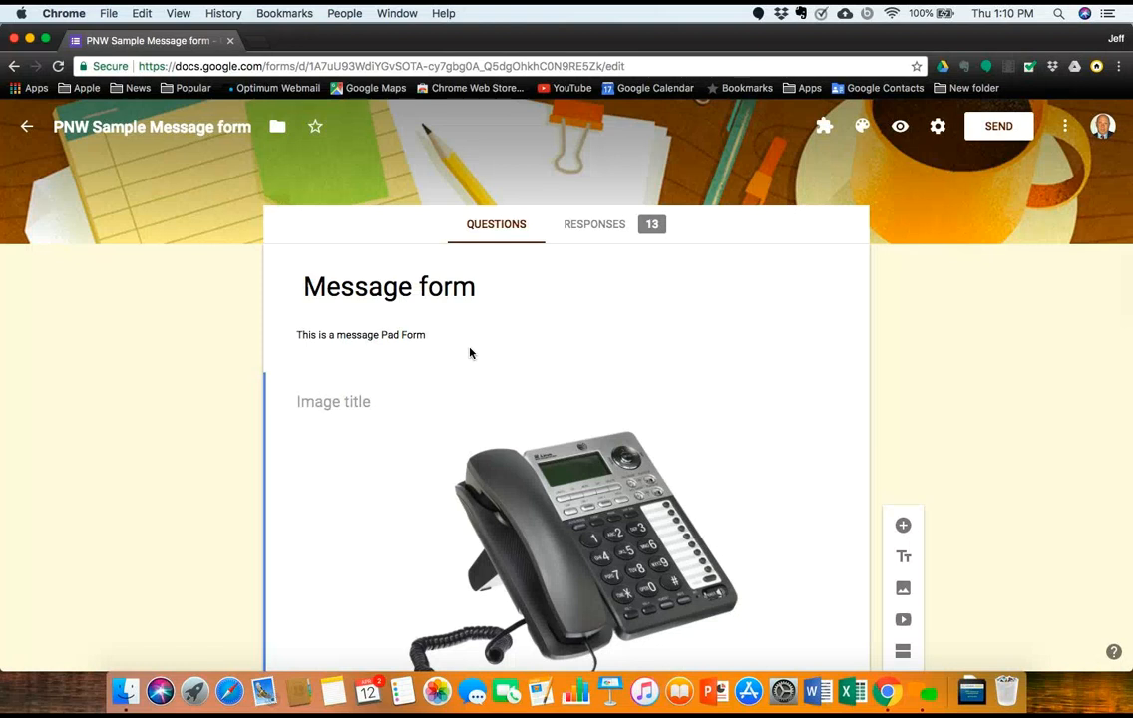
scroll(470, 352, "down", 5)
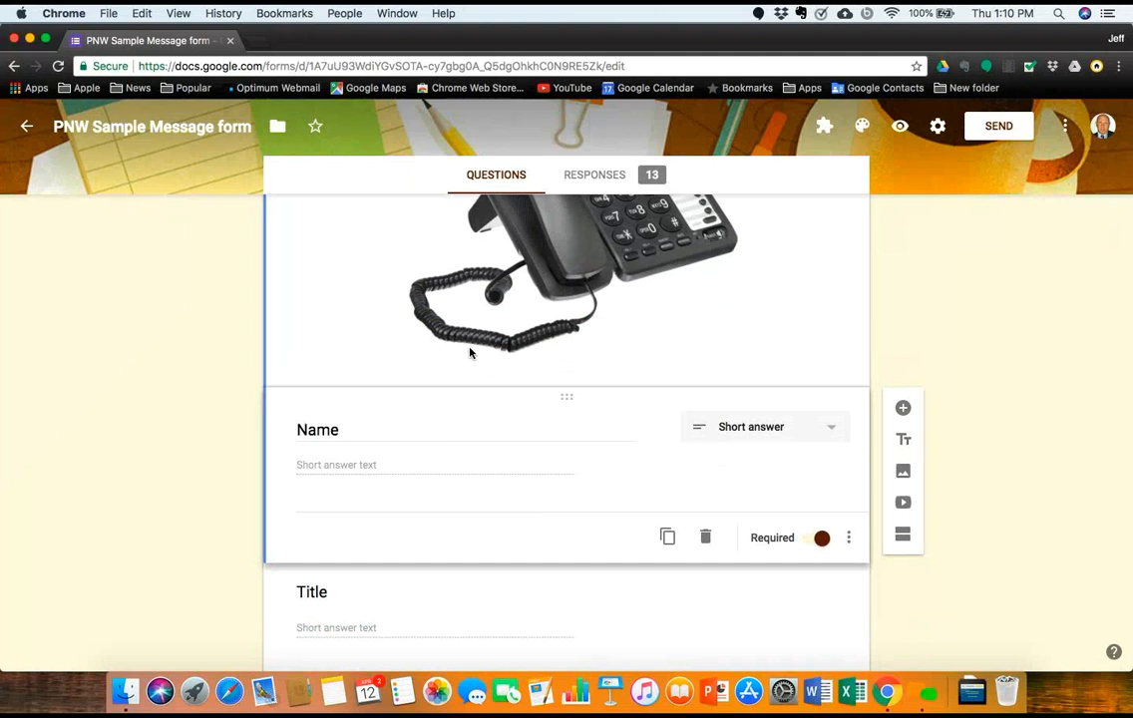
scroll(470, 352, "down", 4)
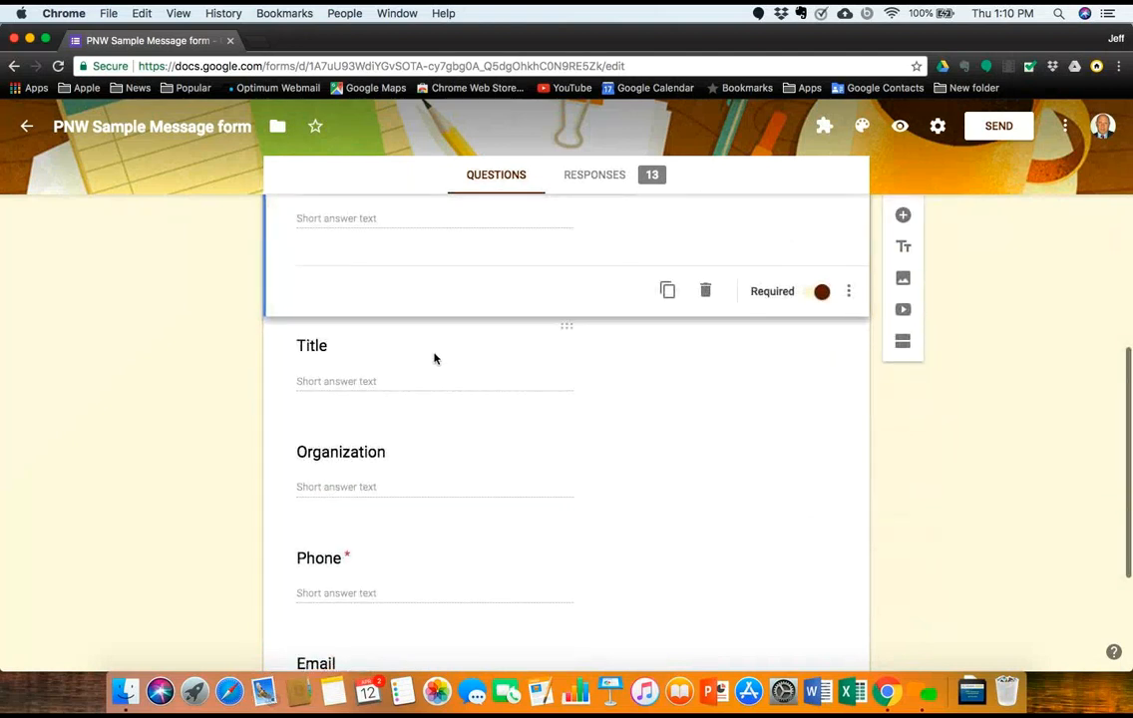
Step: Inspect the Title, Organization, Phone, Email and Message question cards
left_click(434, 358)
scroll(433, 356, "down", 3)
left_click(419, 284)
left_click(424, 367)
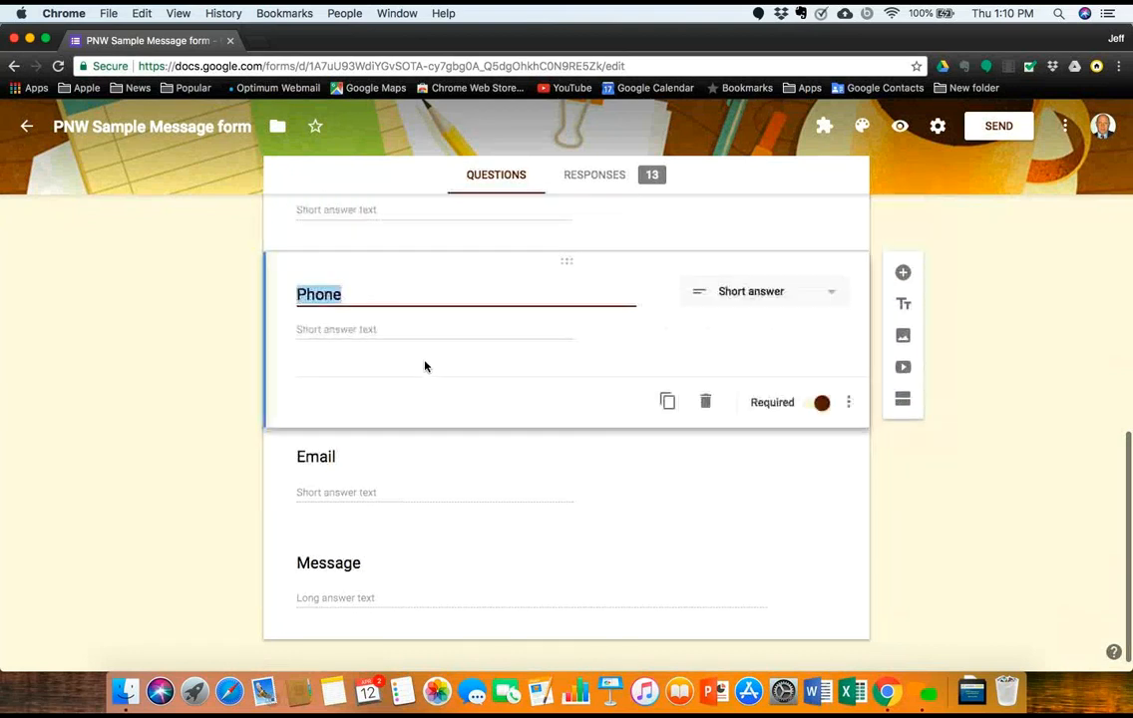
left_click(414, 435)
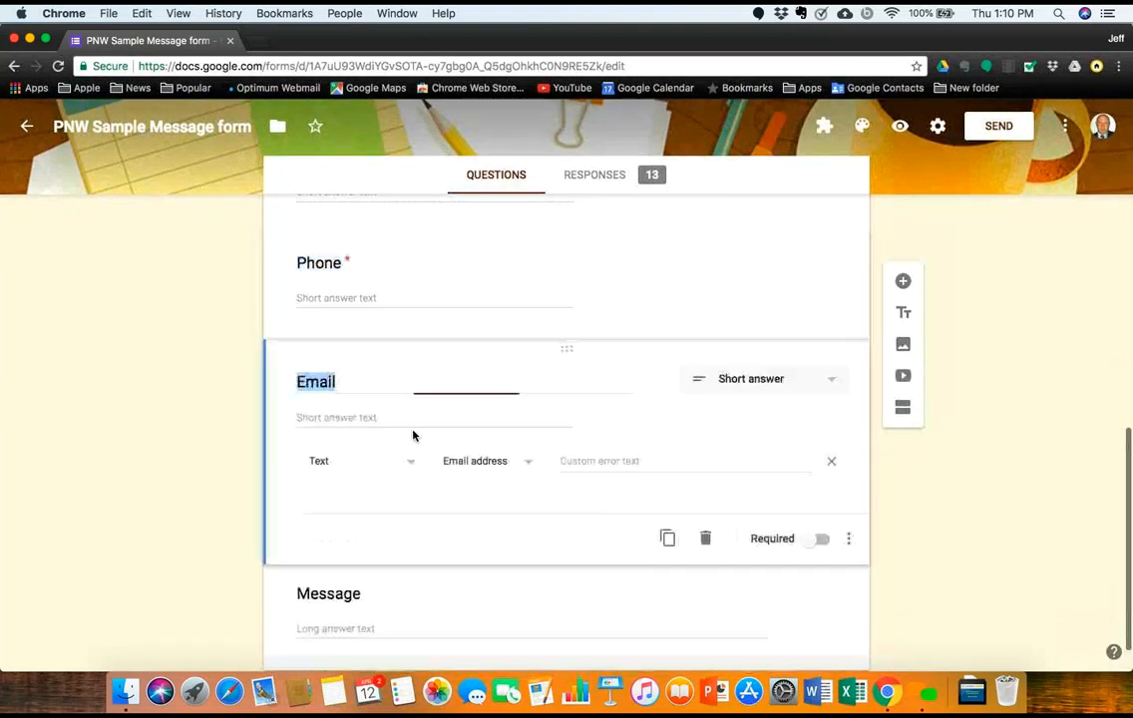
left_click(444, 594)
scroll(443, 597, "up", 5)
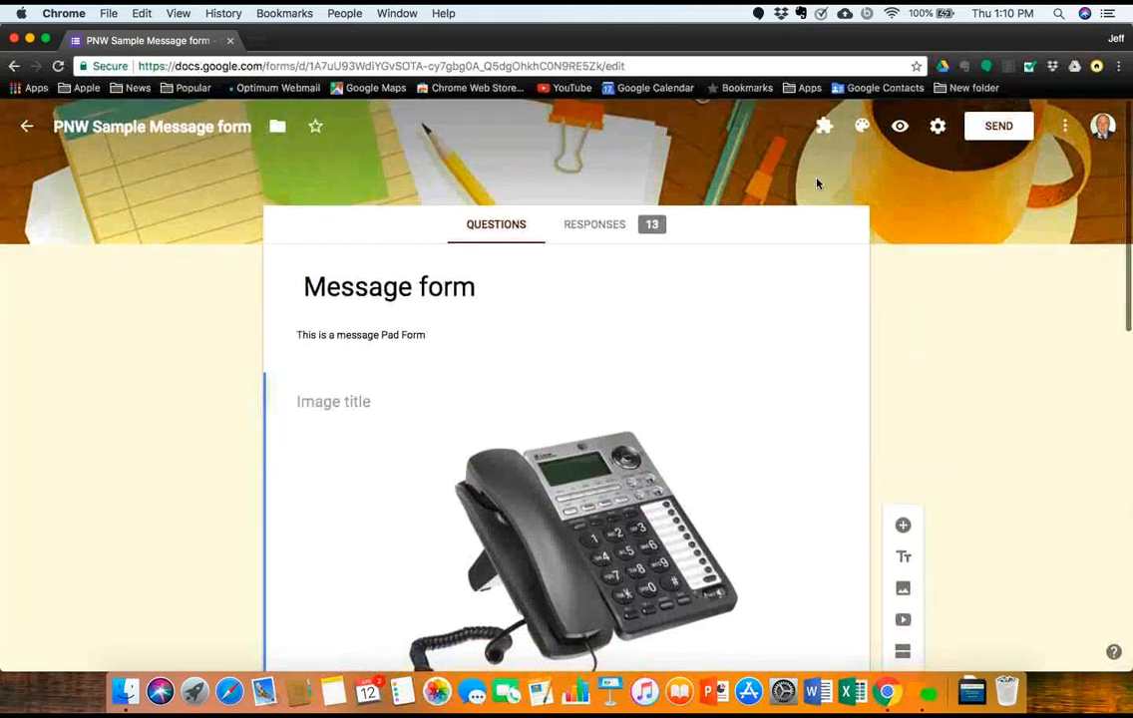
Step: Preview the form, enter a respondent name, and answer Title with 'President'
left_click(900, 126)
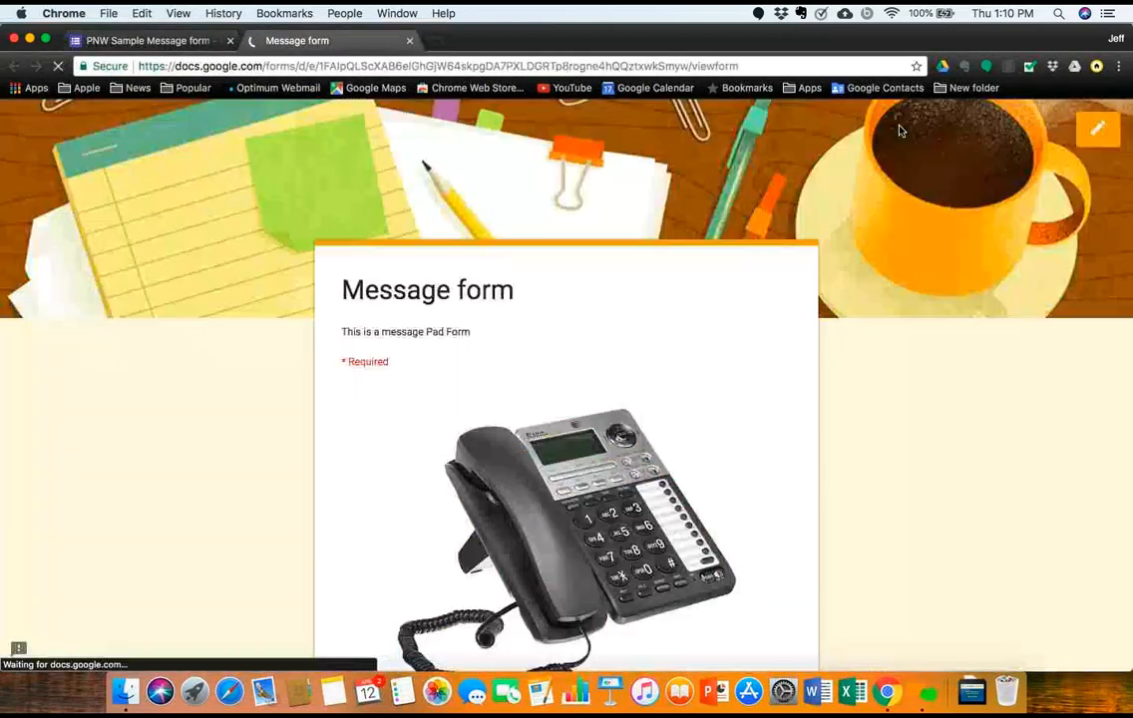
scroll(466, 357, "down", 5)
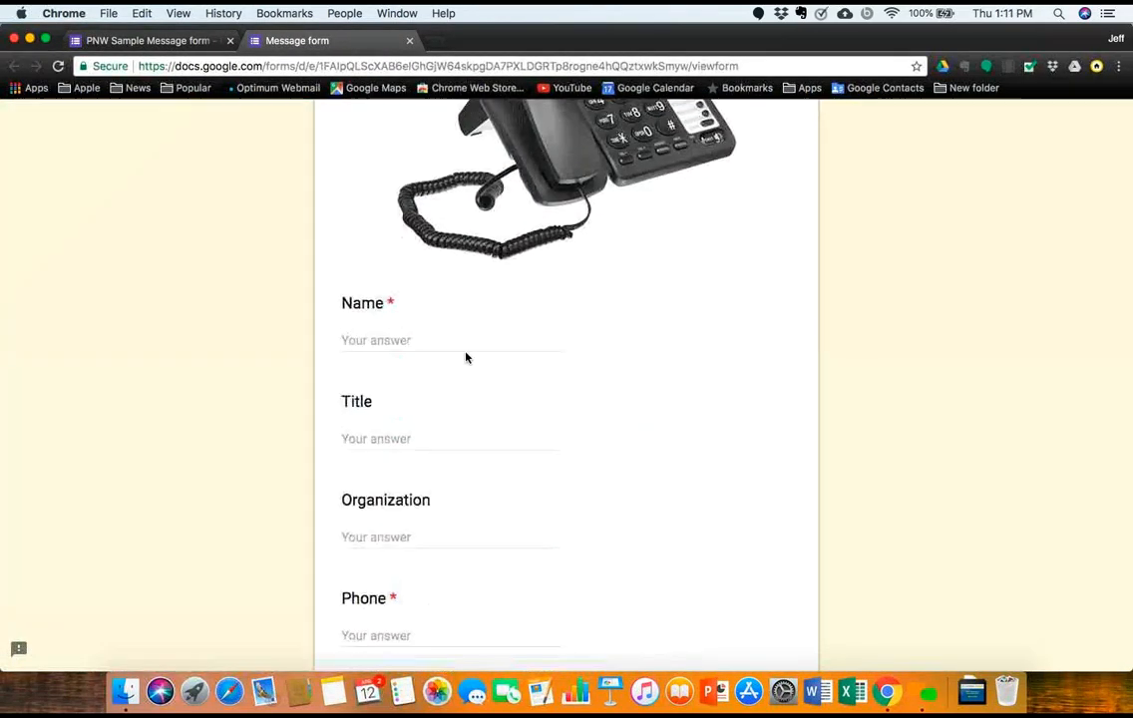
left_click(386, 342)
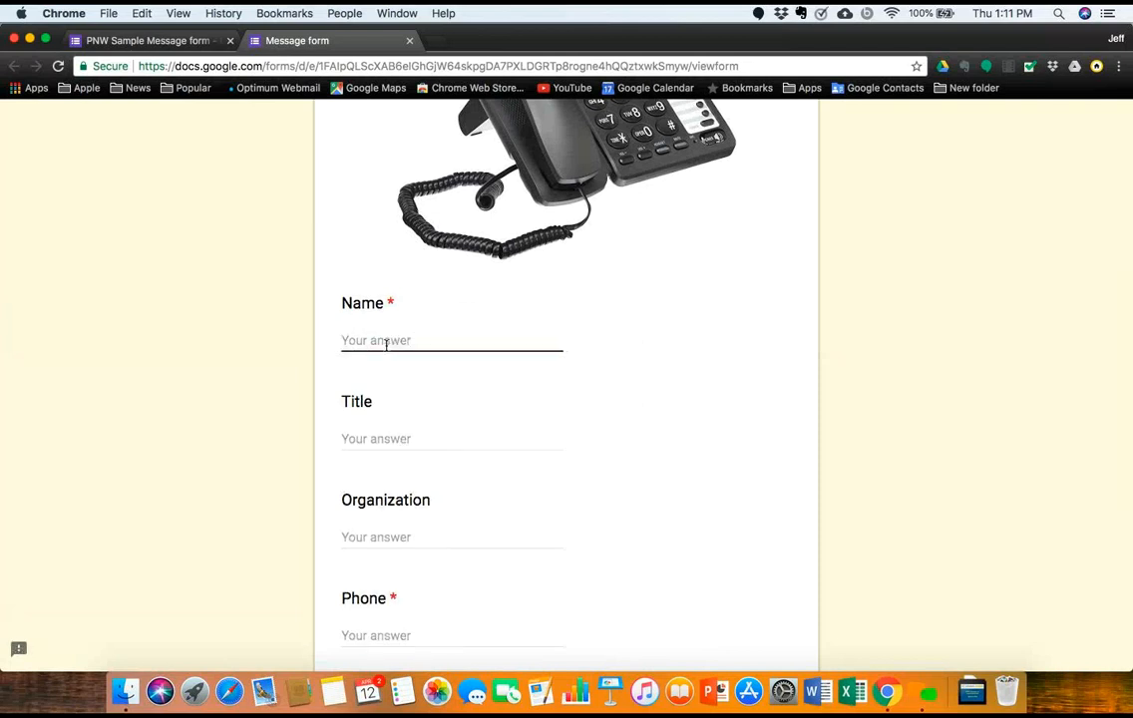
type("Jeff")
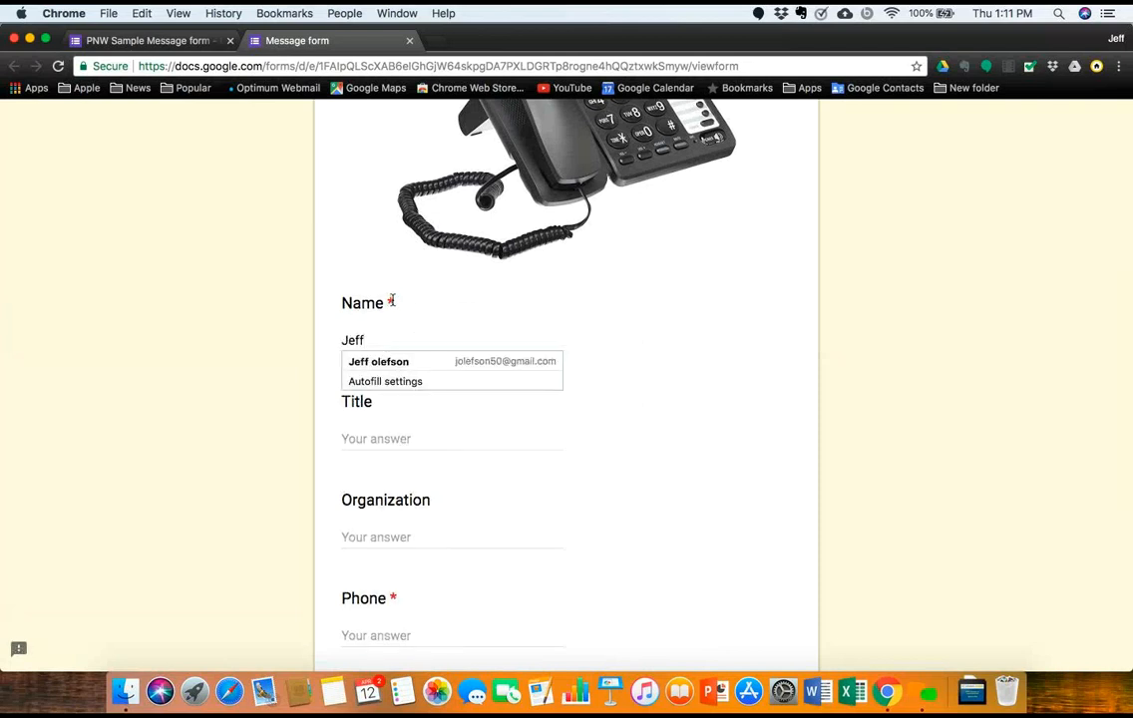
left_click(353, 282)
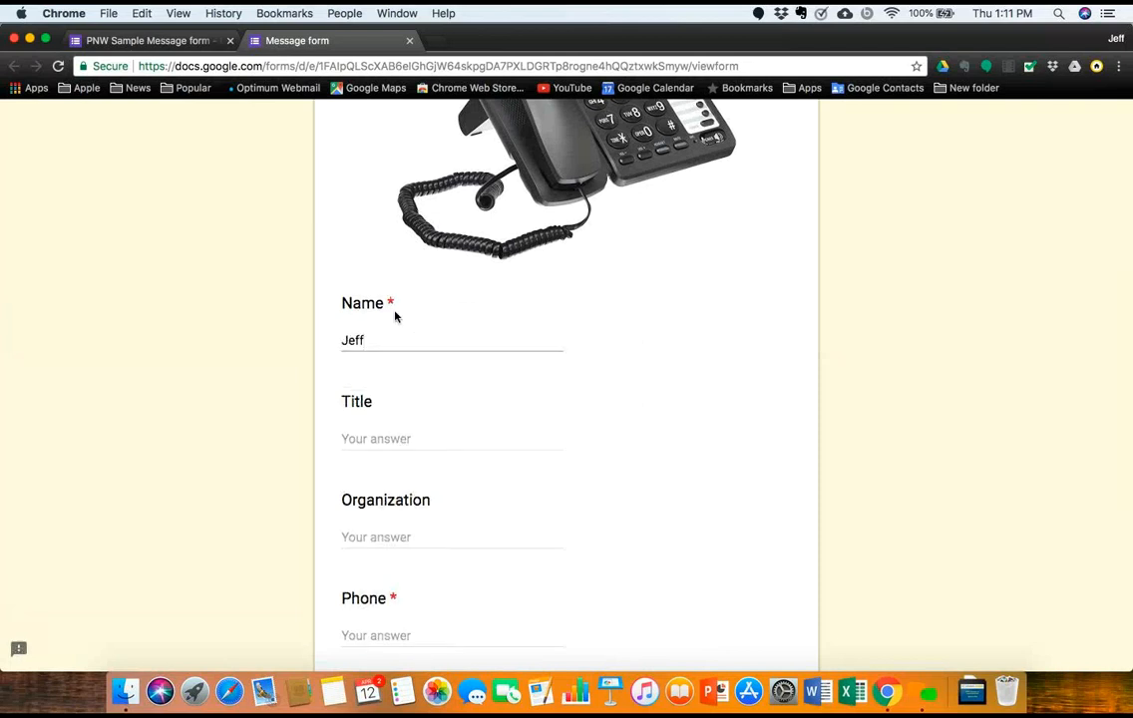
left_click(382, 440)
type("President")
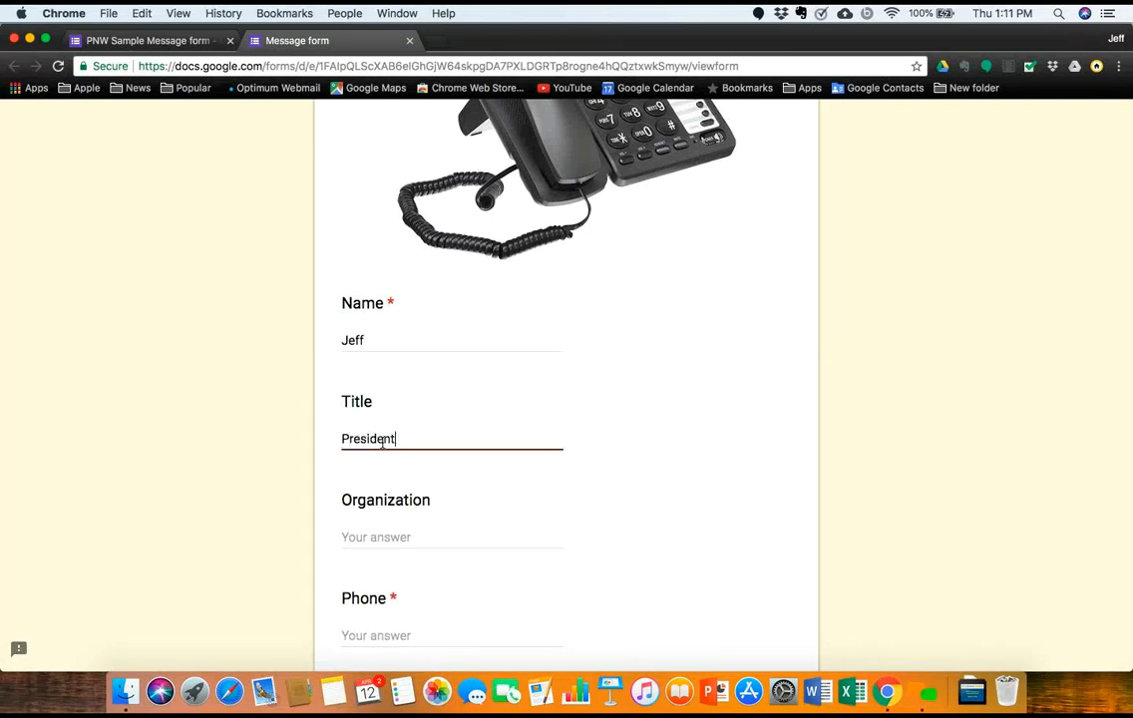
Step: Answer Organization with 'SDA' and autofill the phone and e-mail answers
left_click(353, 540)
type("SD")
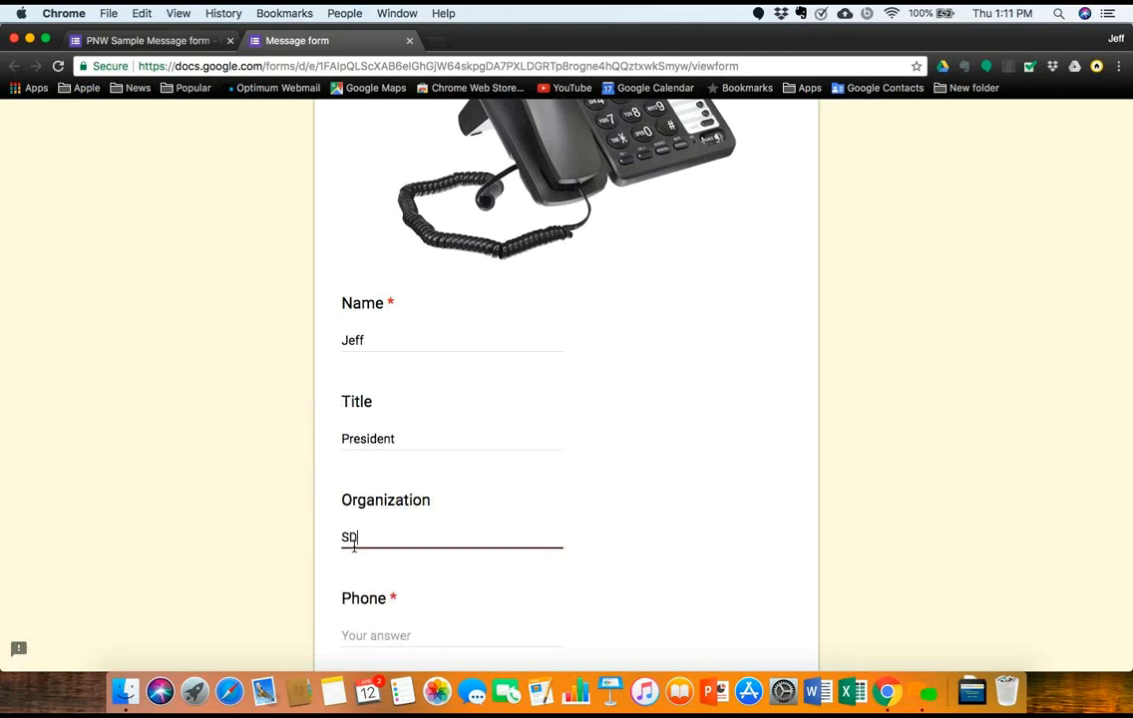
type("A")
left_click(362, 636)
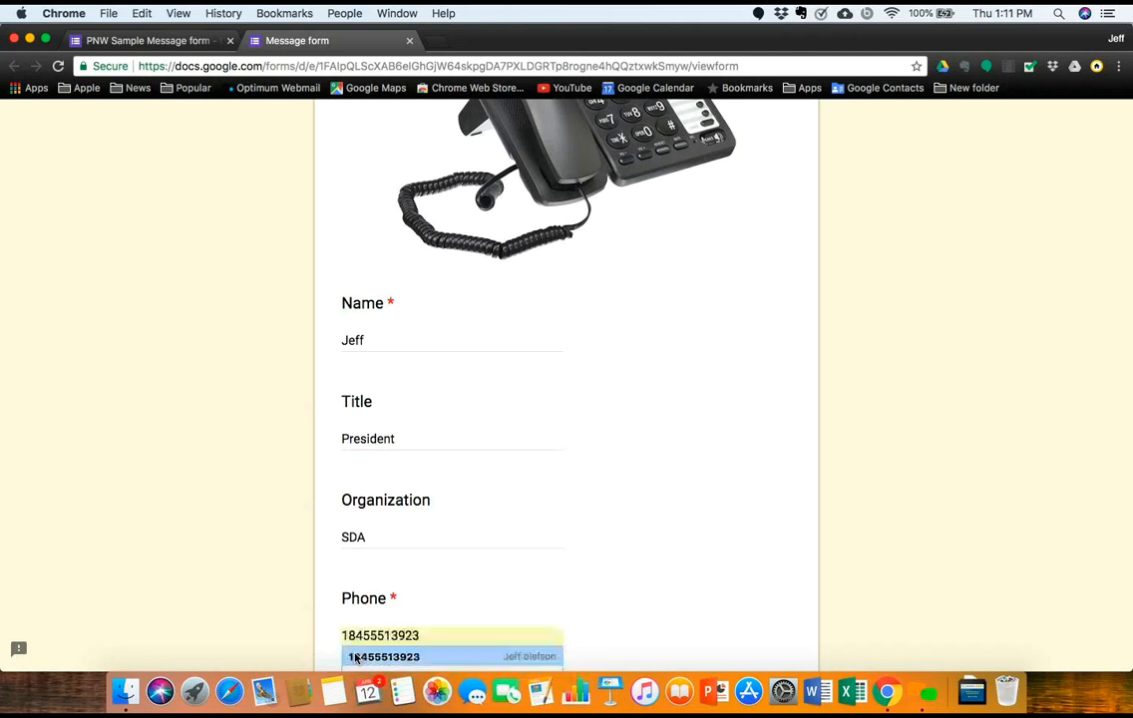
left_click(359, 657)
Step: Submit the response and start another blank response
scroll(357, 653, "down", 5)
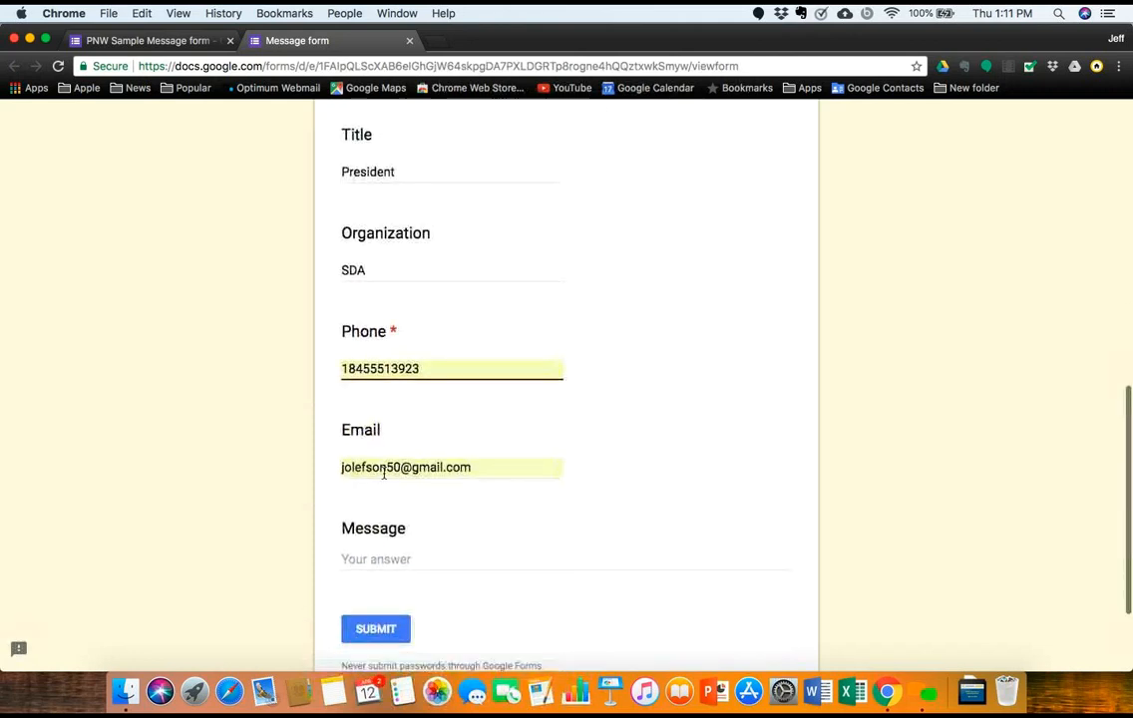
scroll(392, 544, "down", 1)
left_click(382, 579)
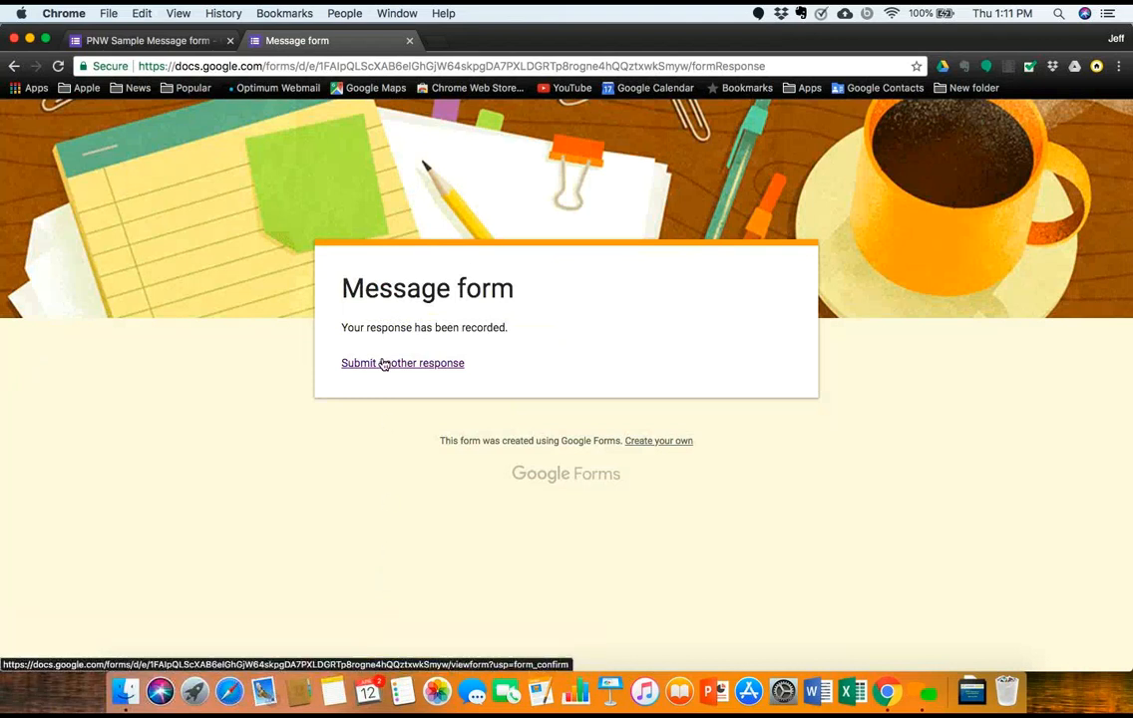
left_click(384, 365)
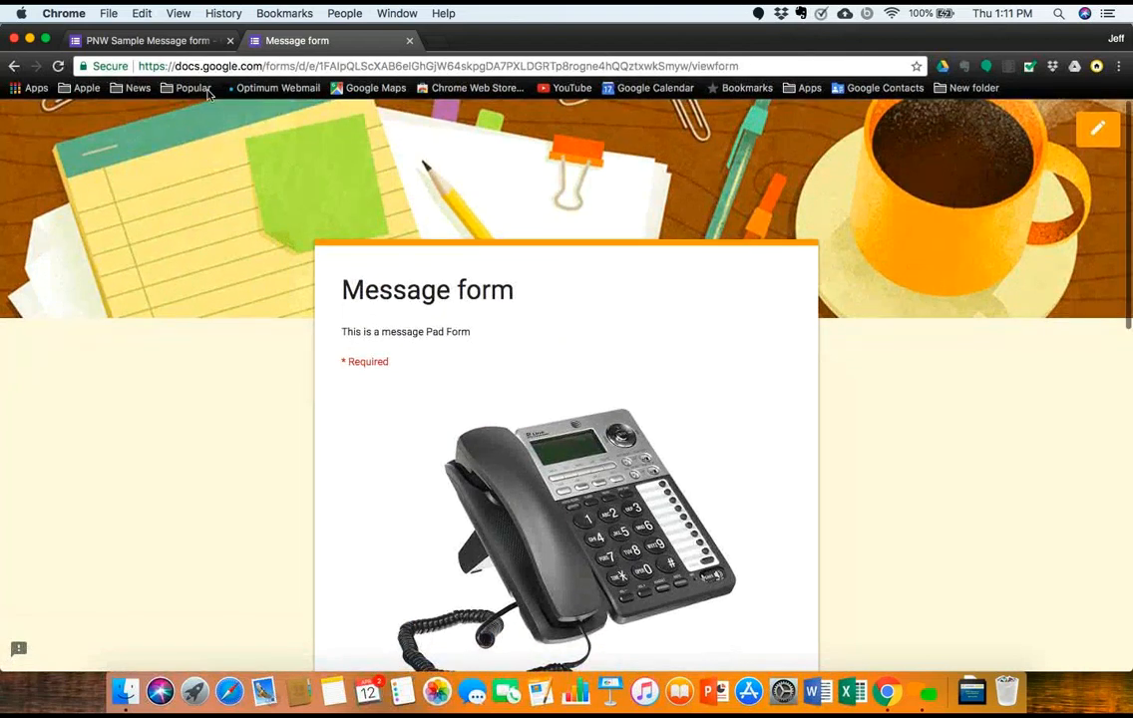
Step: Close the live form and view the collected responses individually
left_click(409, 41)
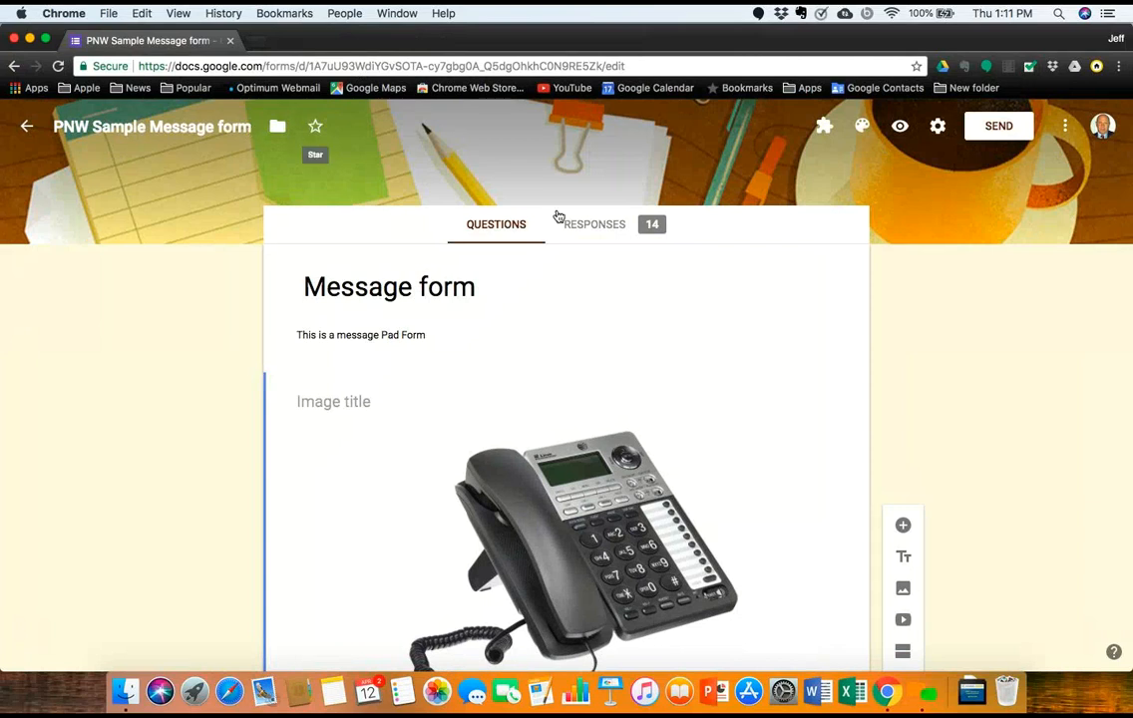
left_click(583, 229)
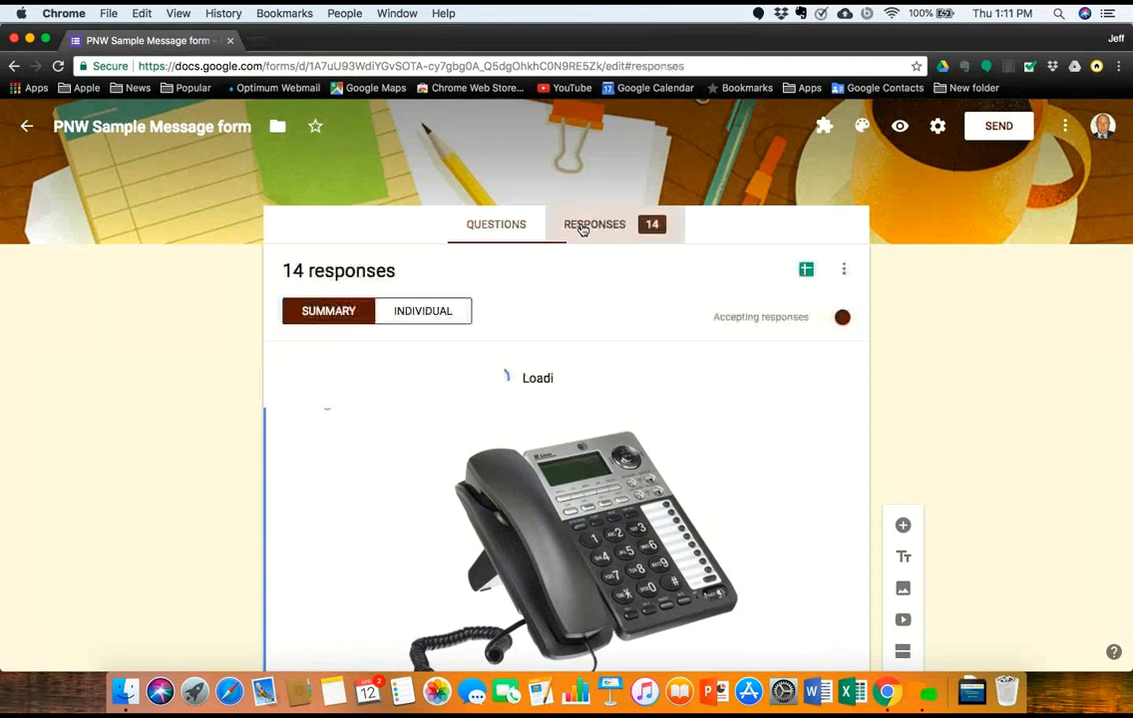
scroll(497, 514, "down", 3)
scroll(496, 514, "up", 3)
left_click(429, 313)
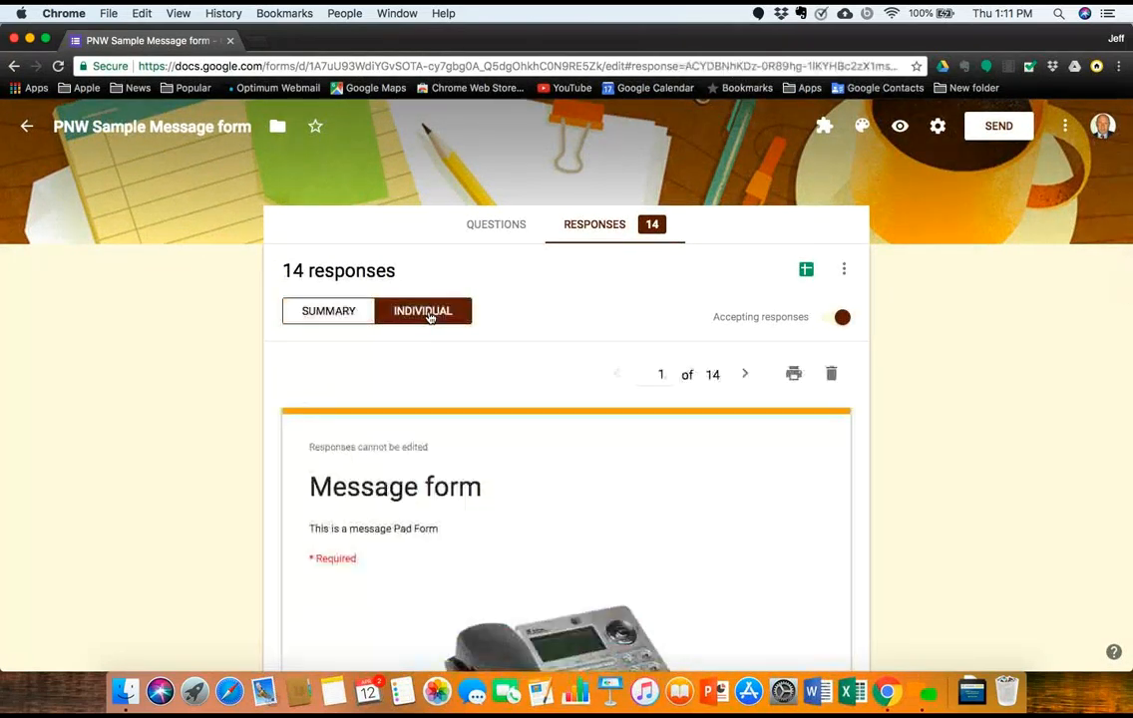
Step: Step forward and back through the individual responses
left_click(746, 376)
left_click(746, 376)
left_click(616, 376)
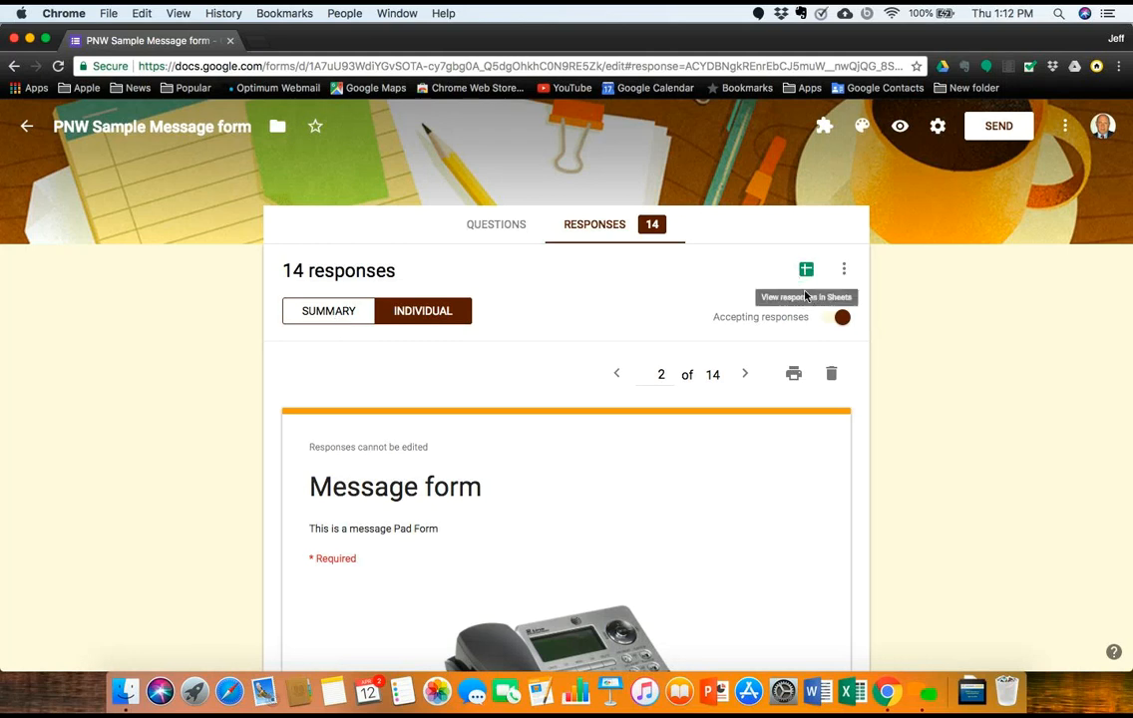
left_click(501, 234)
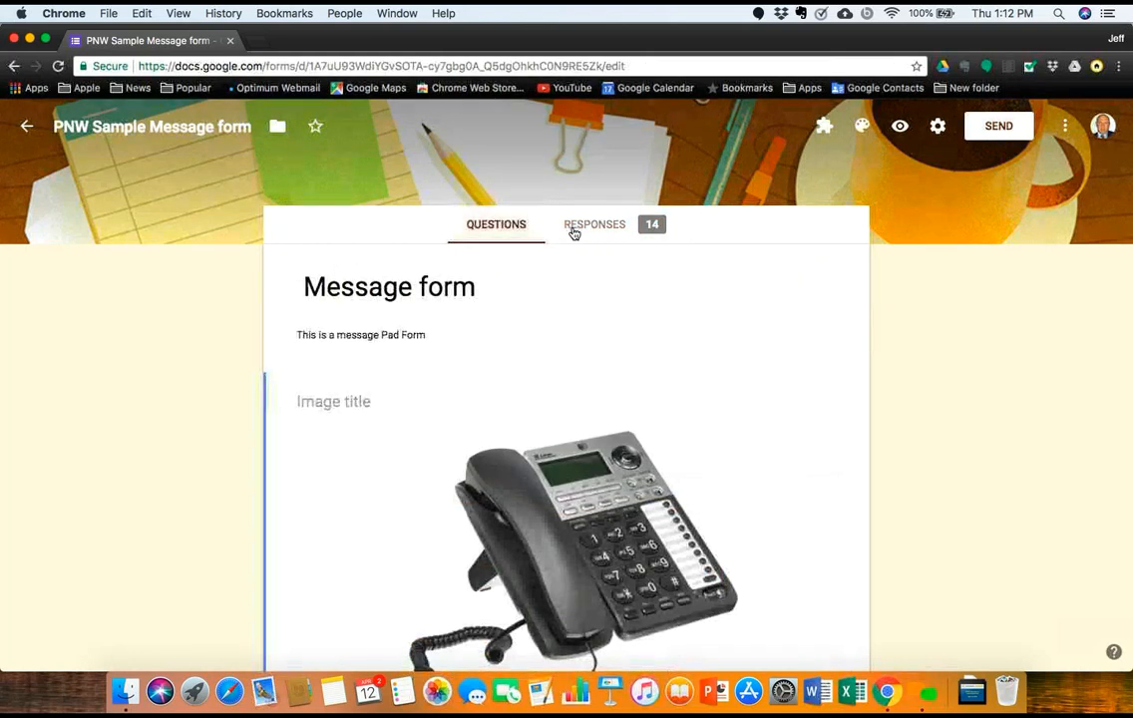
left_click(577, 231)
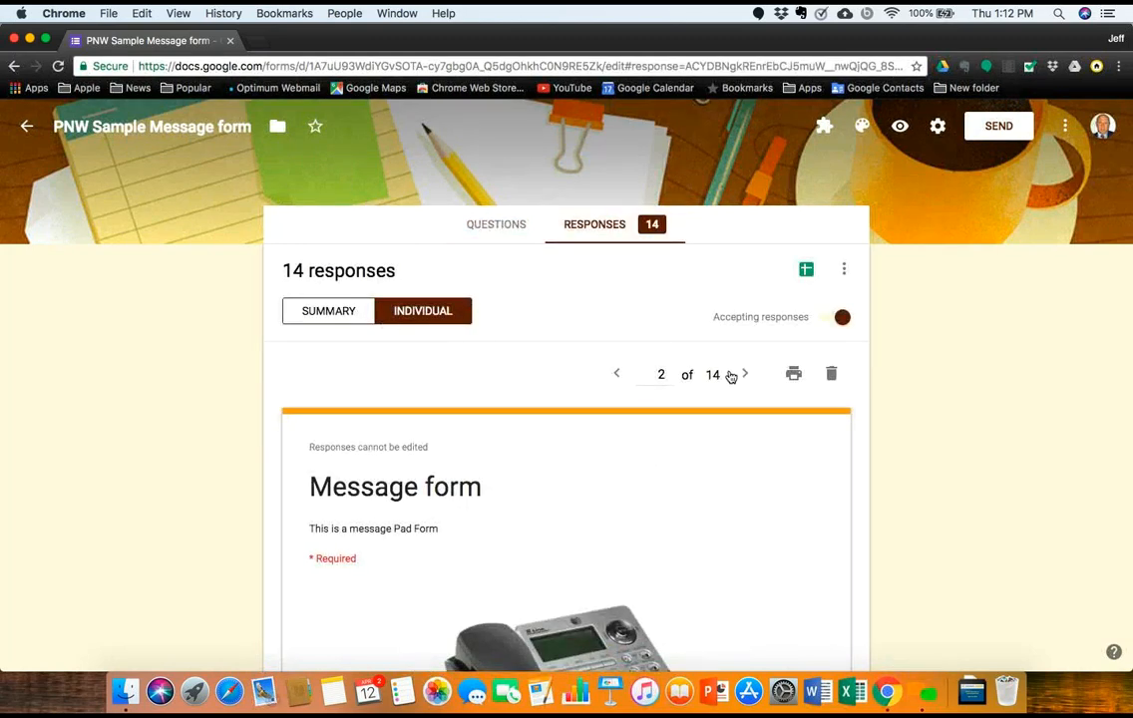
scroll(705, 400, "down", 7)
scroll(707, 405, "up", 3)
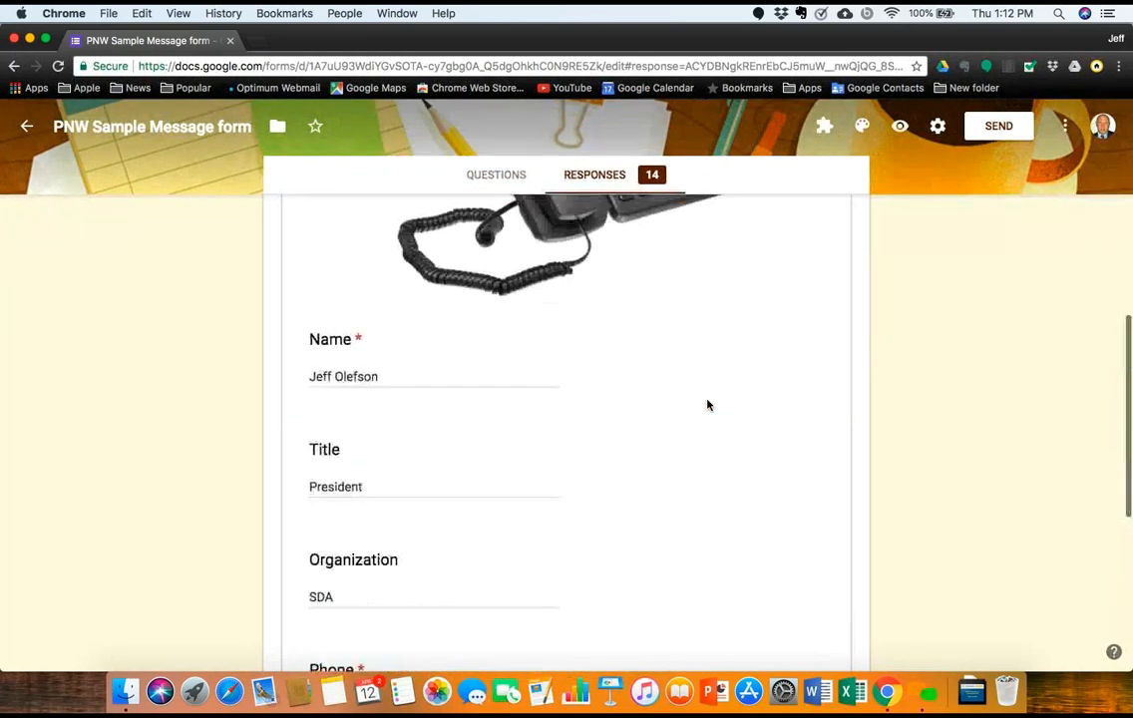
scroll(708, 405, "up", 5)
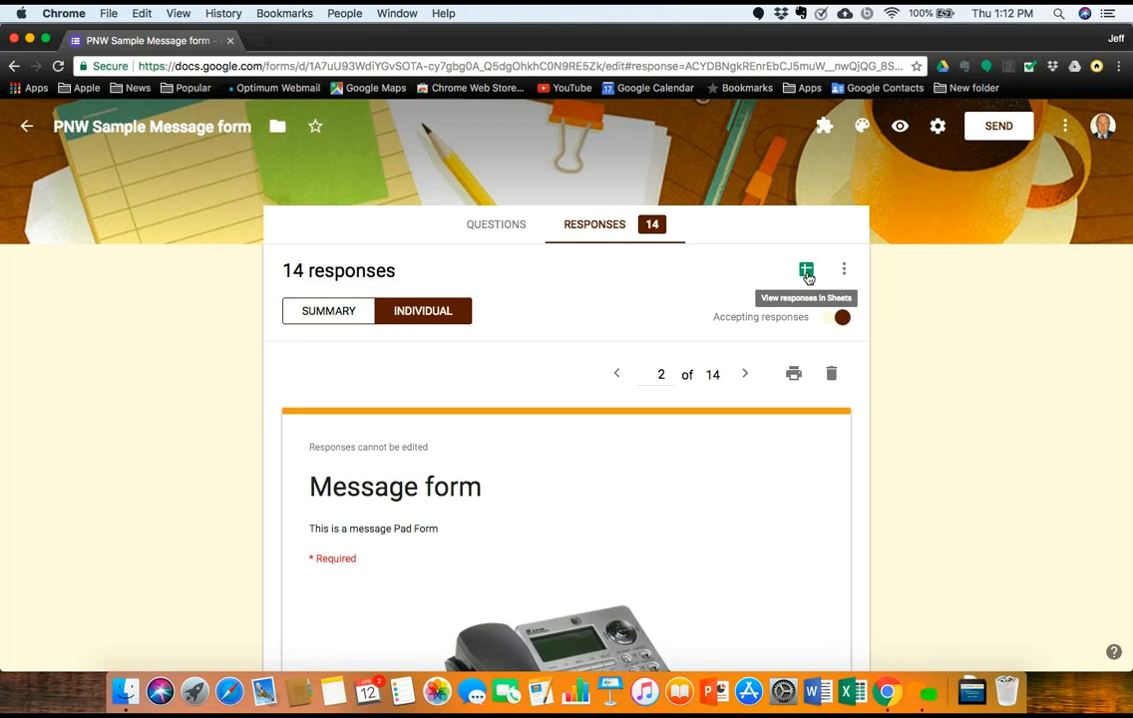
Step: Open the Message form (Responses) spreadsheet, scan its columns, and bring up sharing
left_click(807, 272)
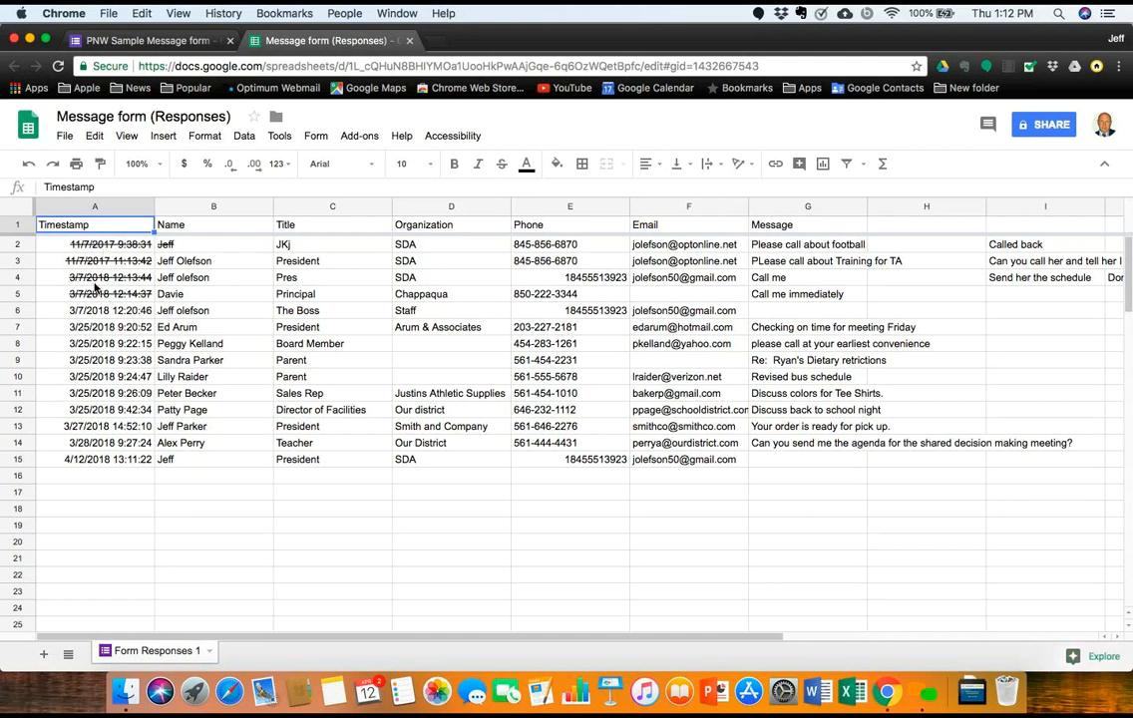
scroll(195, 270, "right", 5)
scroll(194, 270, "left", 5)
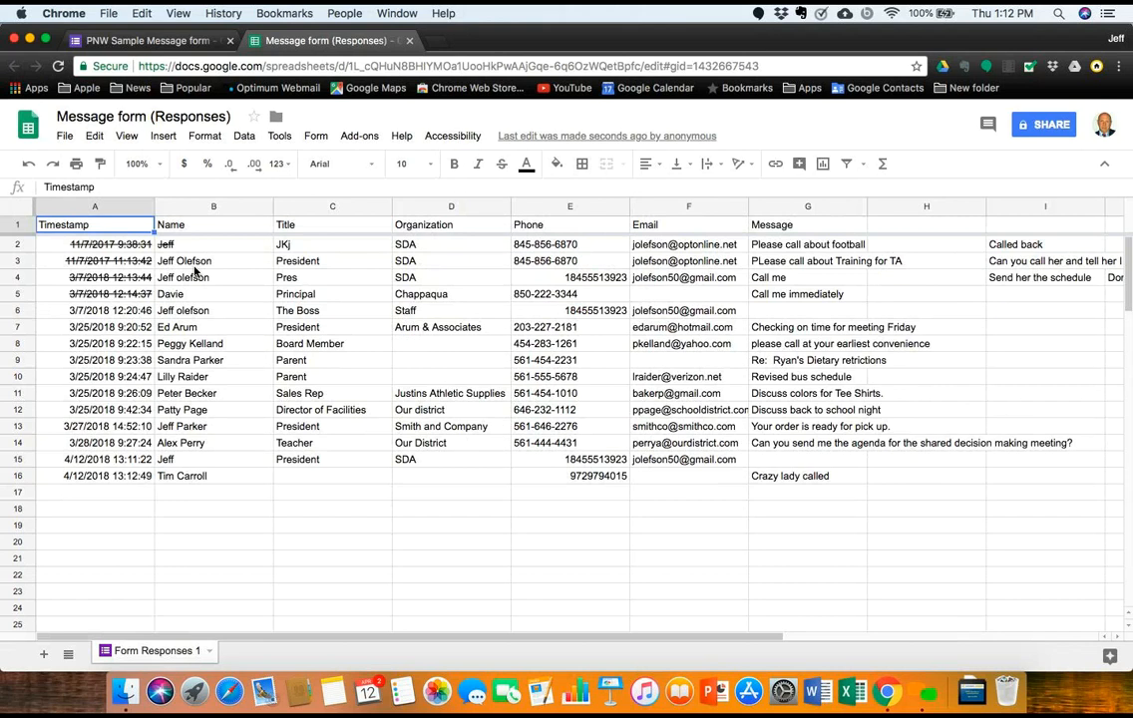
left_click(1059, 124)
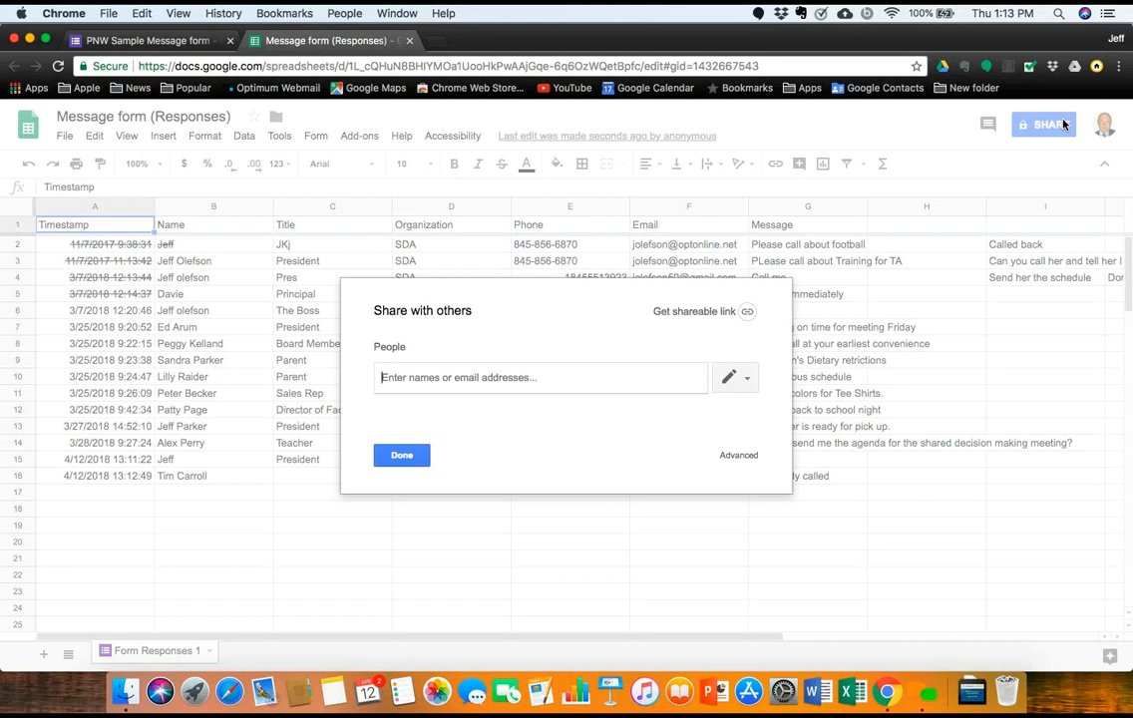
Step: Dismiss the 'Share with others' dialog with Done, adding no one
left_click(403, 456)
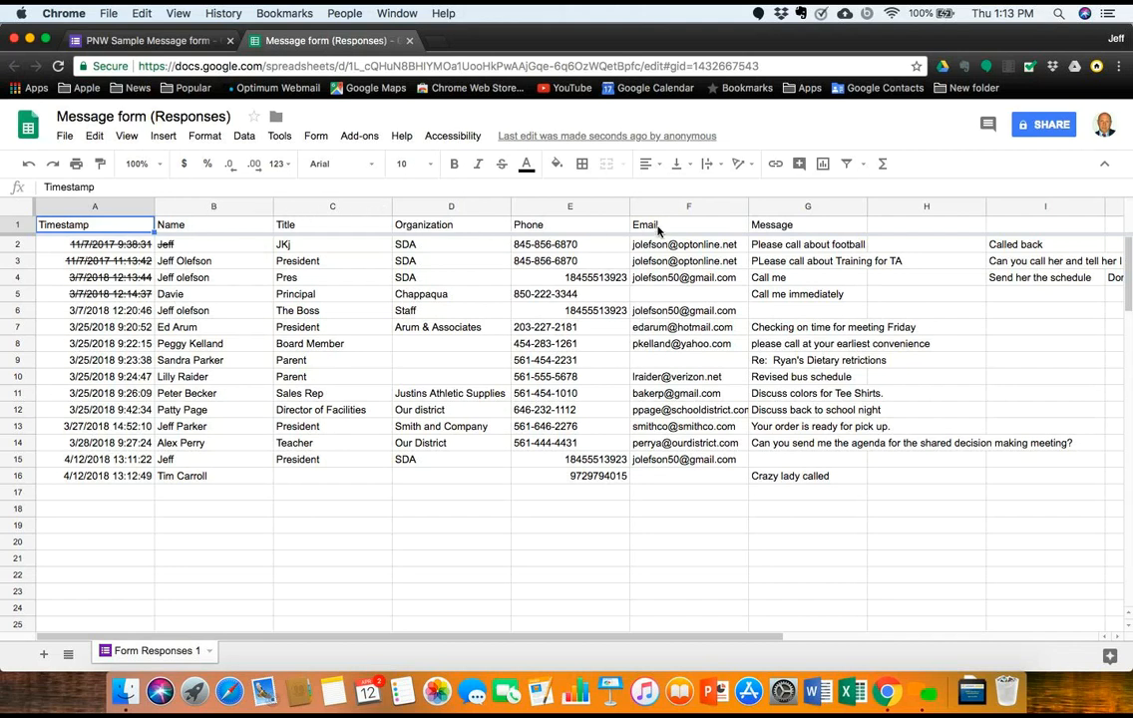
Step: Apply strikethrough to the 3/7/2018 12:20:46 timestamp in cell A6
scroll(657, 232, "right", 5)
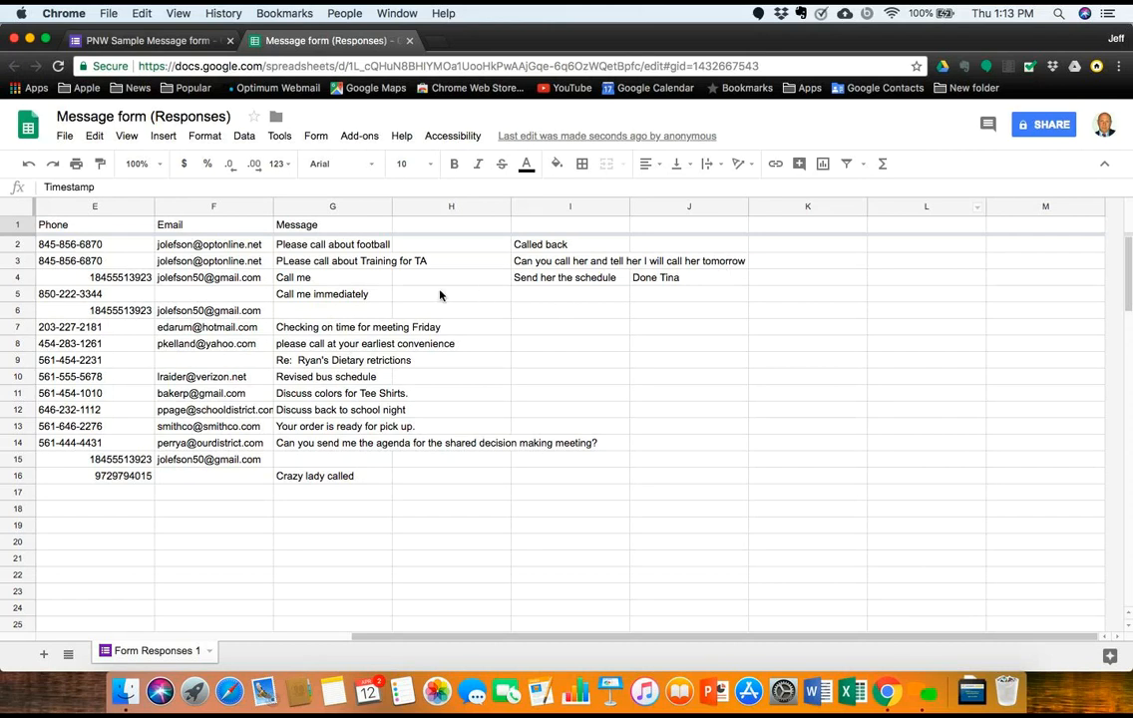
scroll(439, 294, "left", 5)
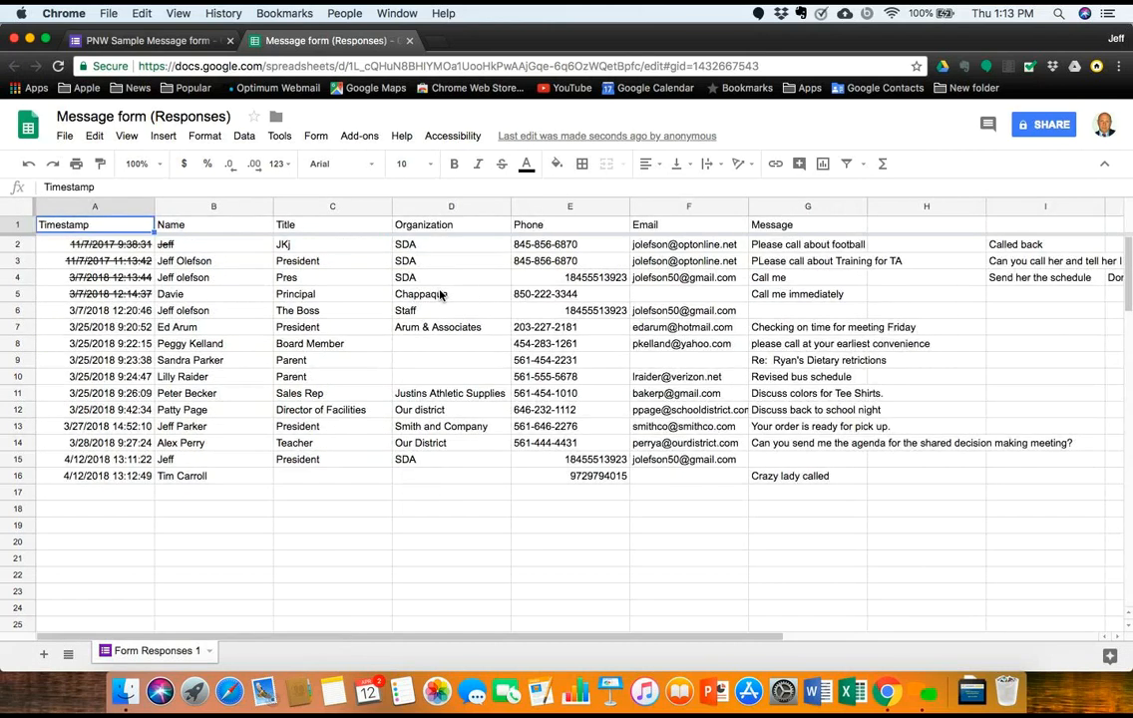
left_click(121, 315)
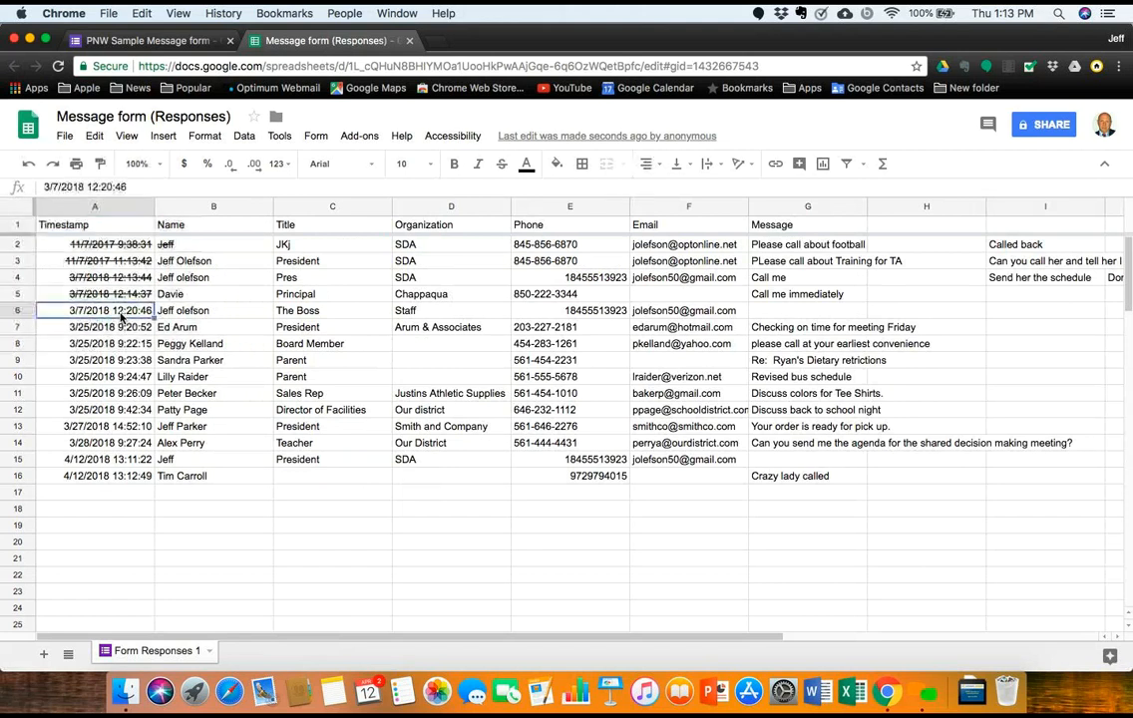
left_click(502, 171)
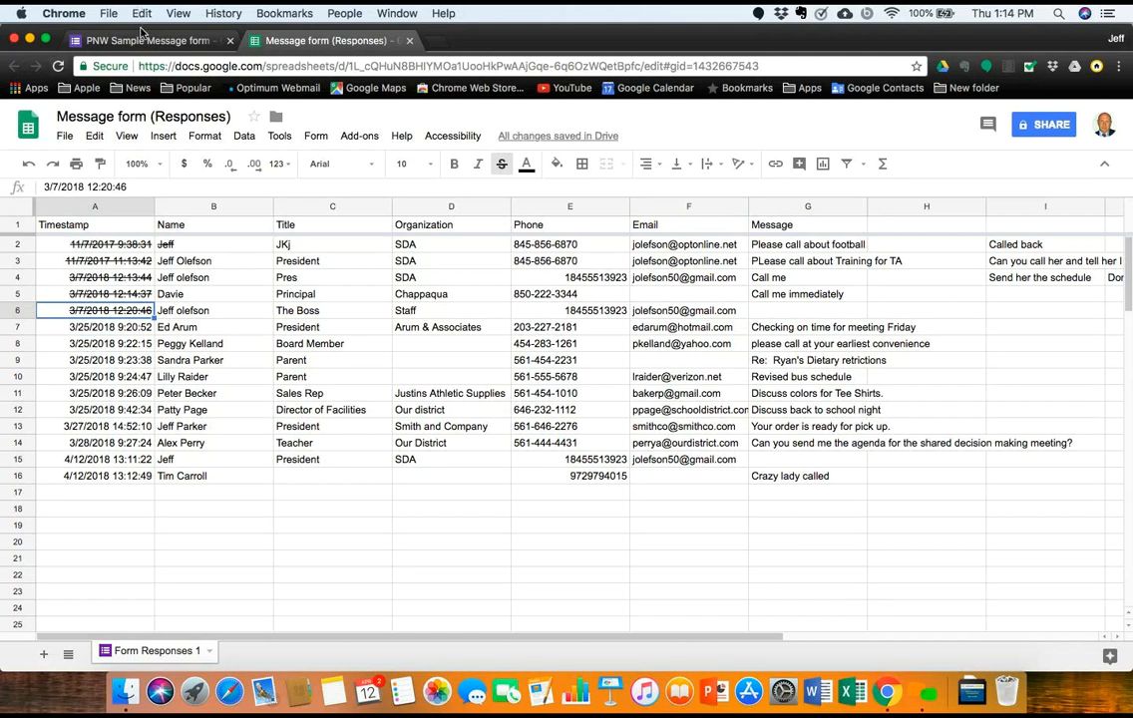
Step: Return to the form editor and show the Message form's questions
left_click(142, 40)
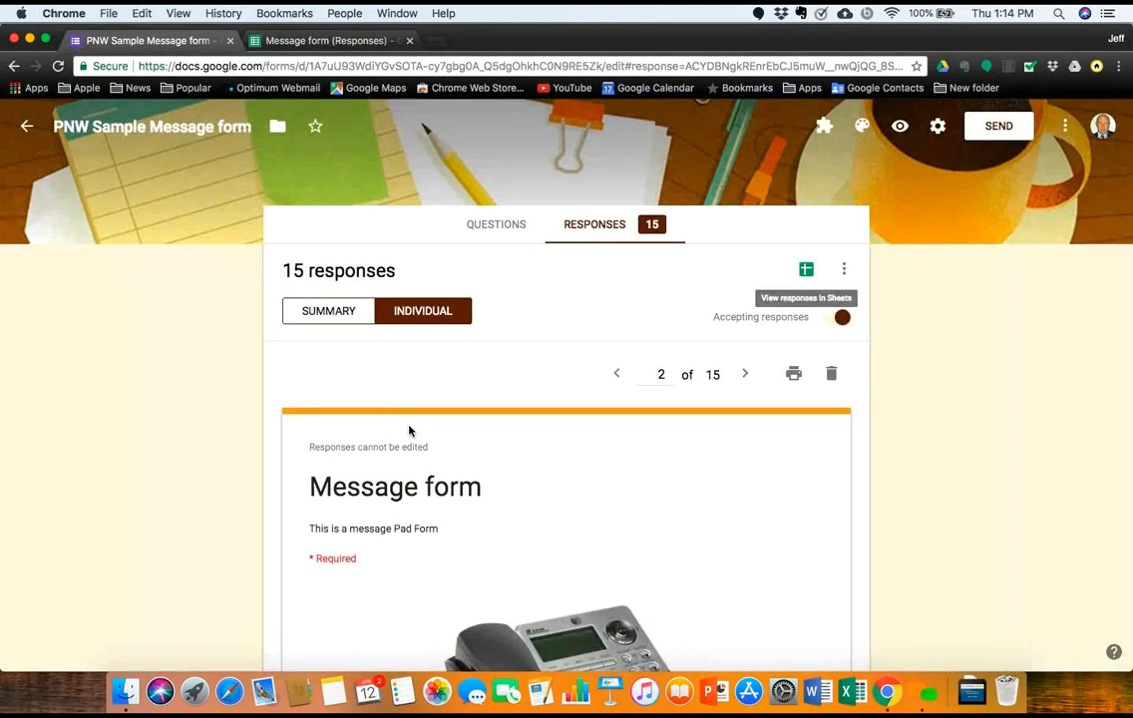
scroll(409, 430, "down", 2)
scroll(449, 340, "up", 3)
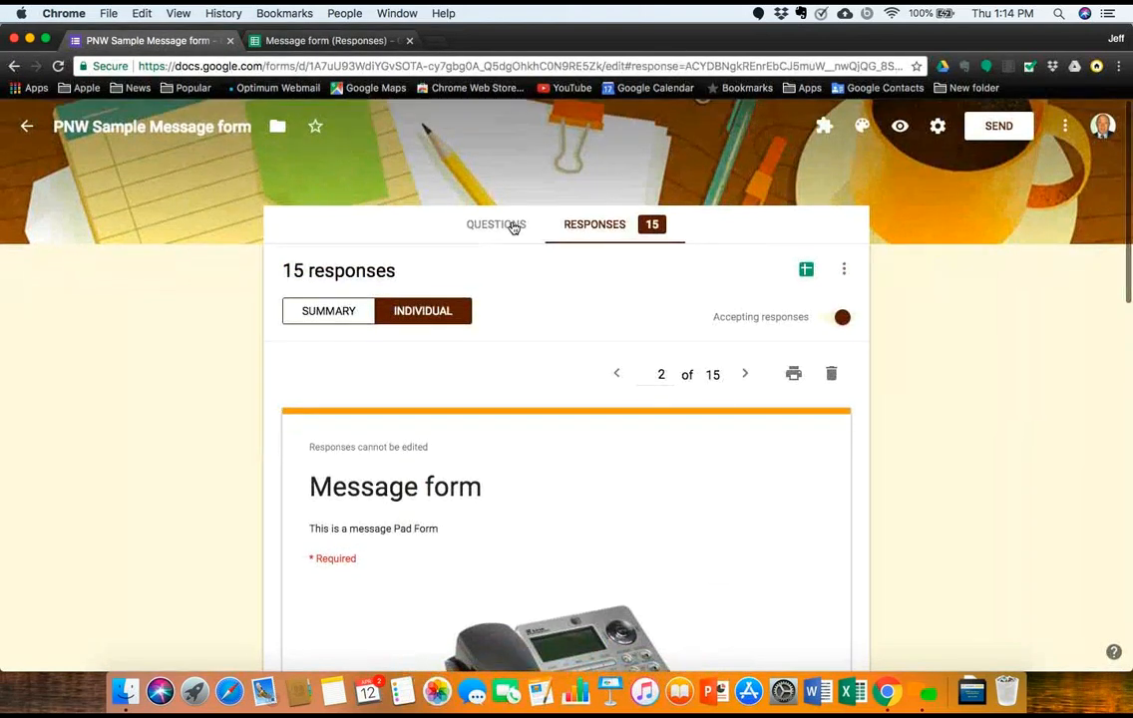
left_click(509, 226)
scroll(464, 449, "down", 10)
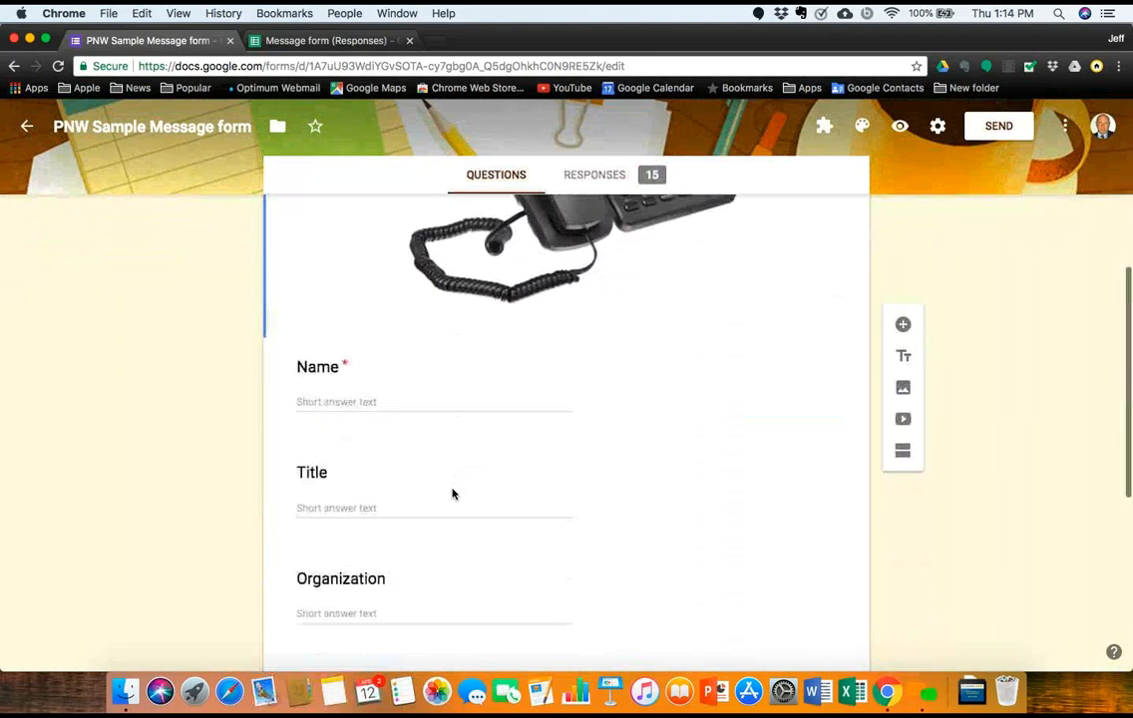
scroll(451, 494, "down", 3)
scroll(452, 489, "up", 10)
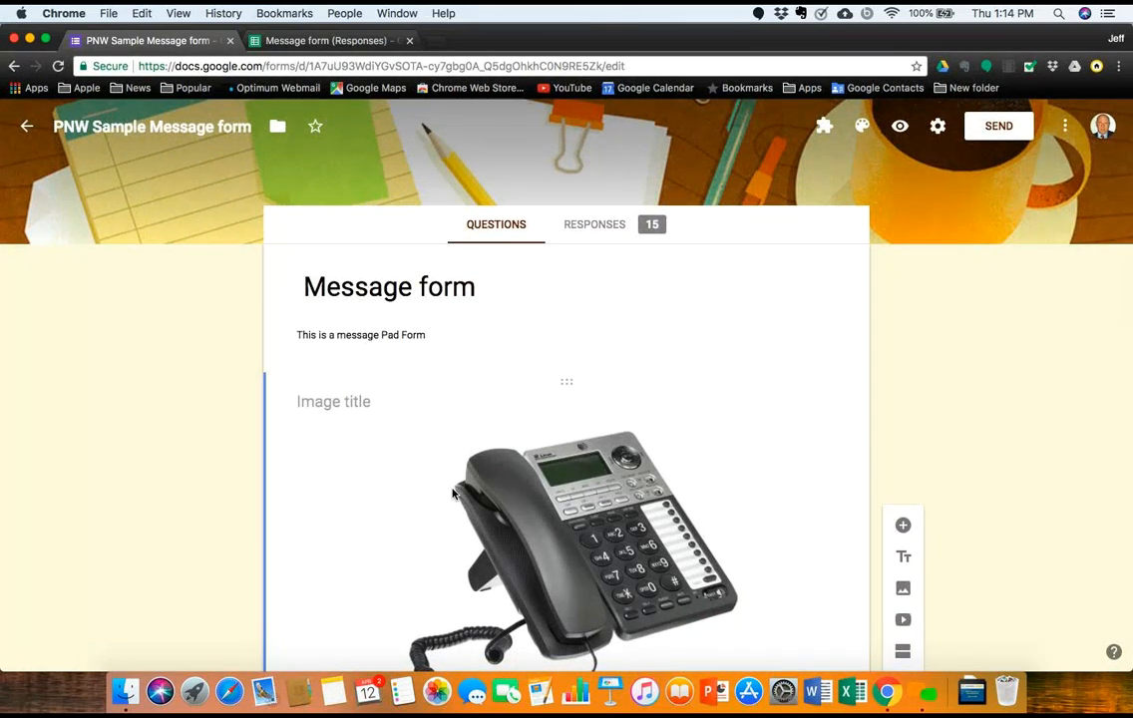
Step: Scroll down to the Message question, then leave for the Forms home page
scroll(452, 493, "down", 5)
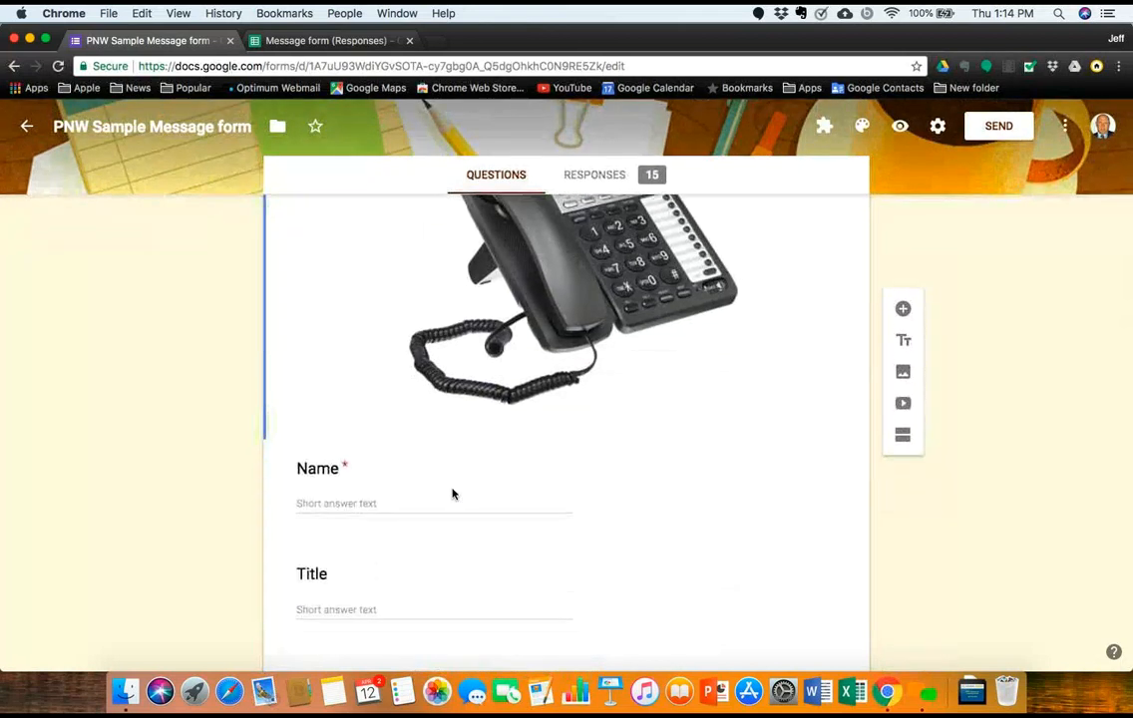
scroll(452, 494, "down", 3)
scroll(452, 491, "up", 5)
scroll(452, 489, "up", 1)
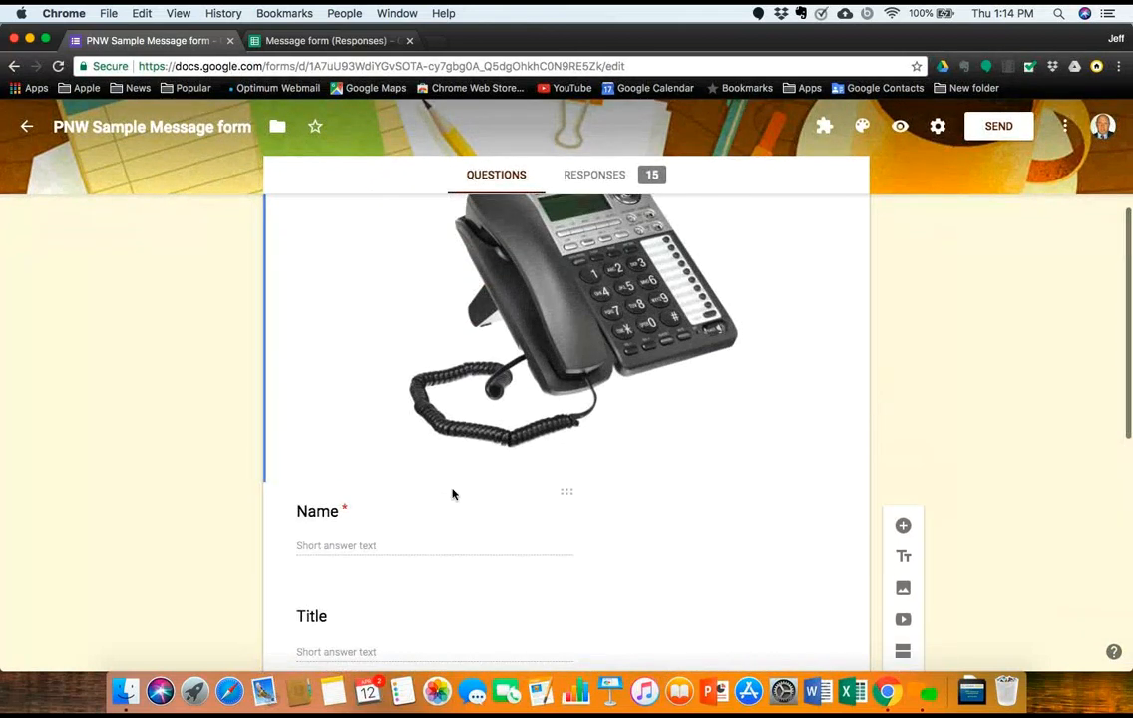
scroll(359, 637, "down", 5)
left_click(360, 638)
scroll(360, 638, "up", 10)
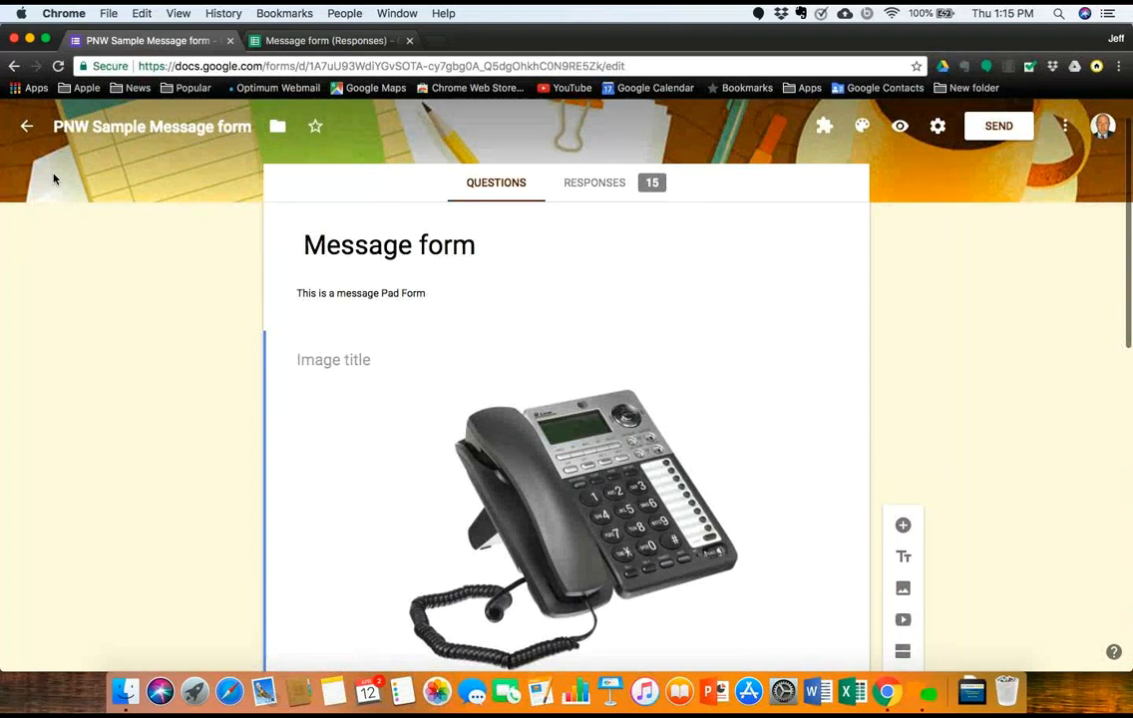
left_click(27, 129)
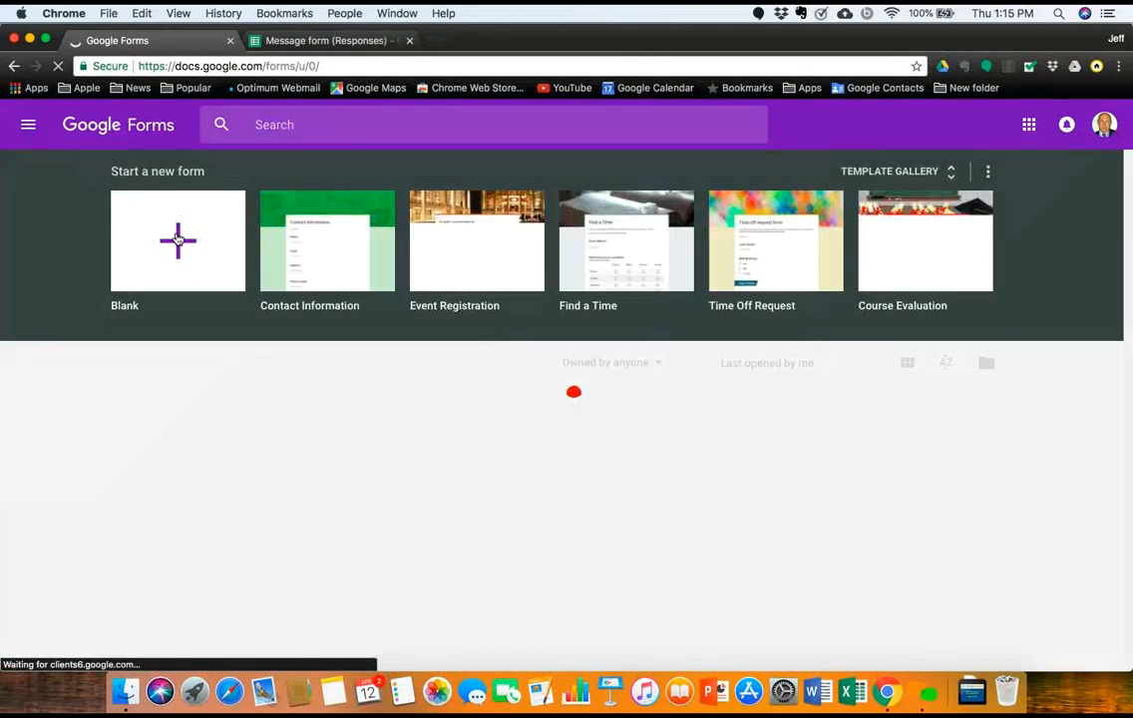
Step: Start a blank form titled 'Sample Message Pad'
left_click(175, 237)
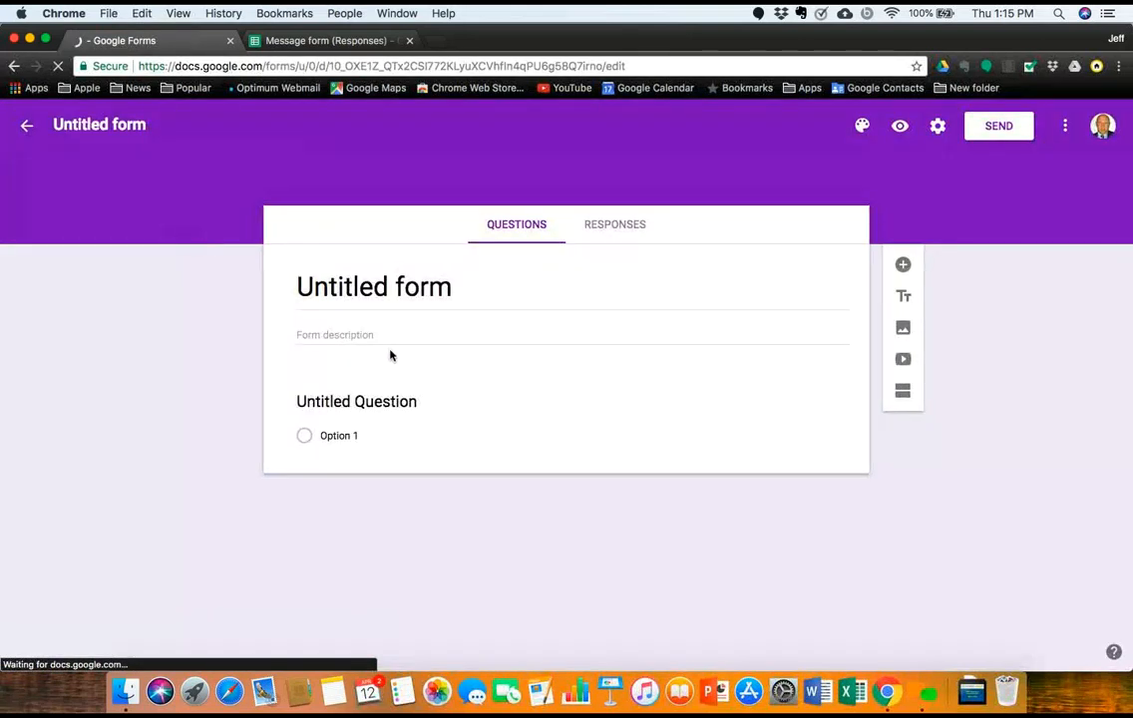
left_click(450, 288)
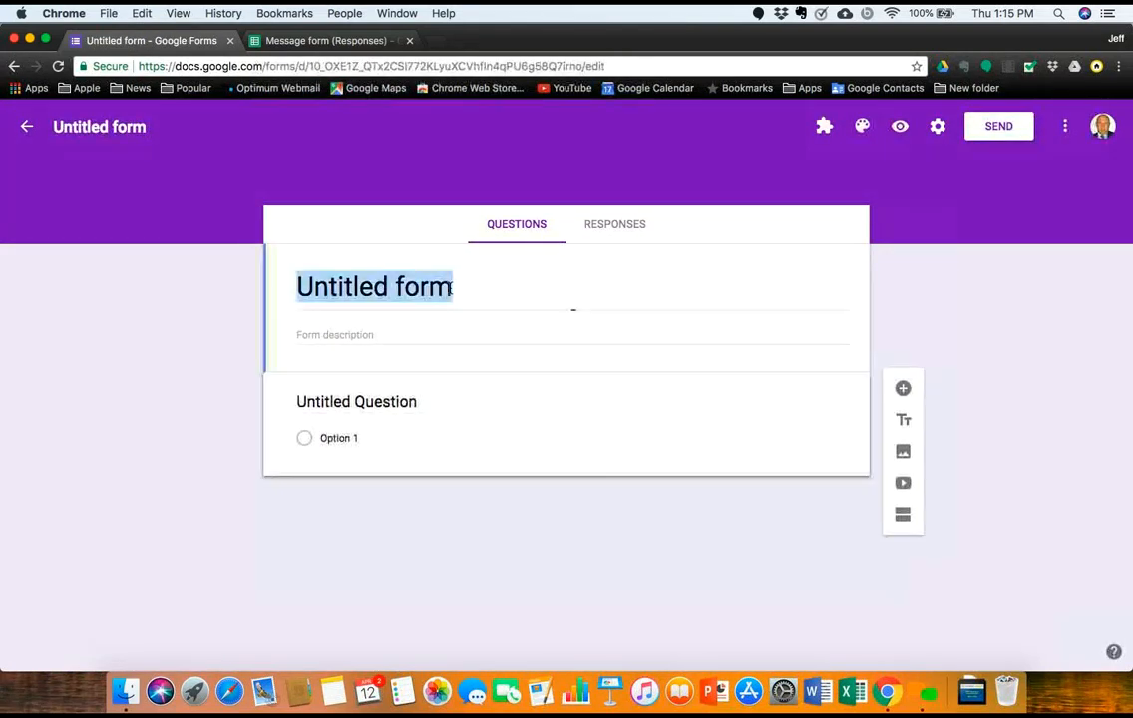
key("BackSpace")
type("Sa")
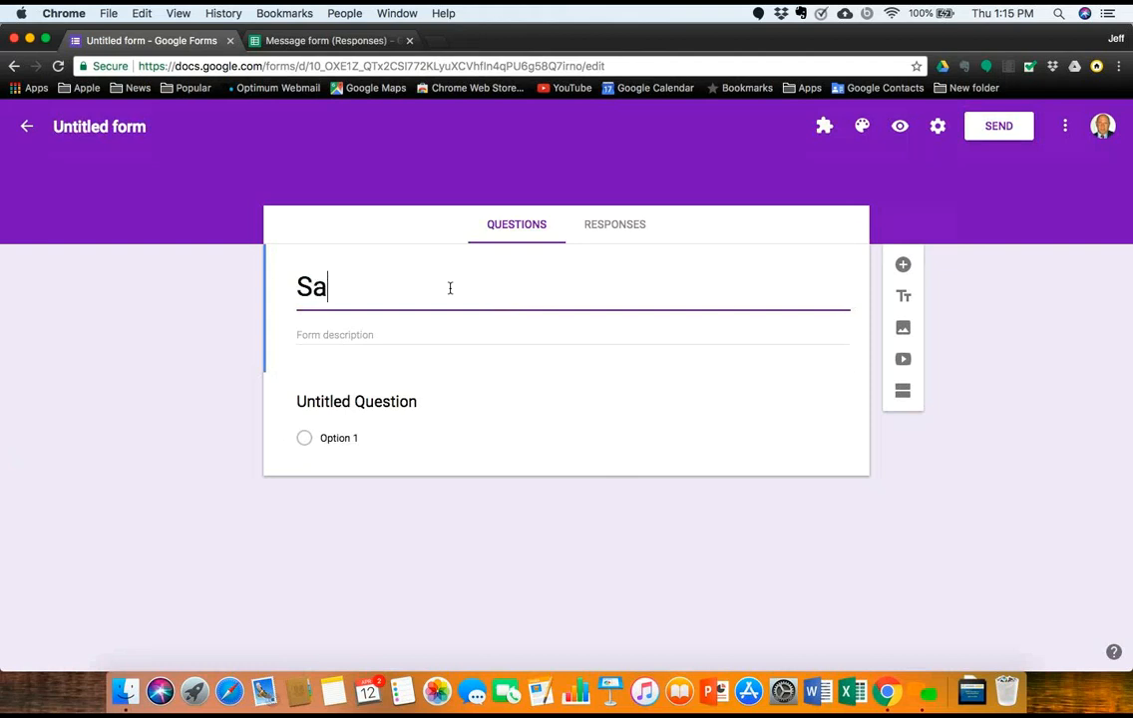
type("mple Messa")
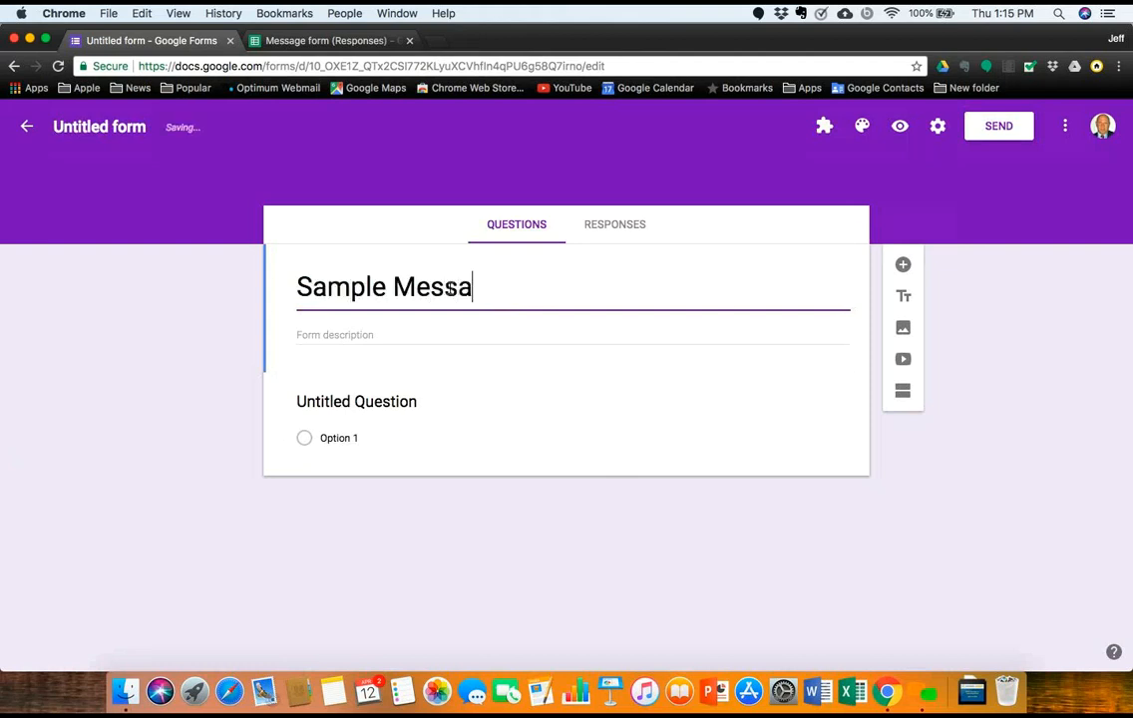
type("ge Pad")
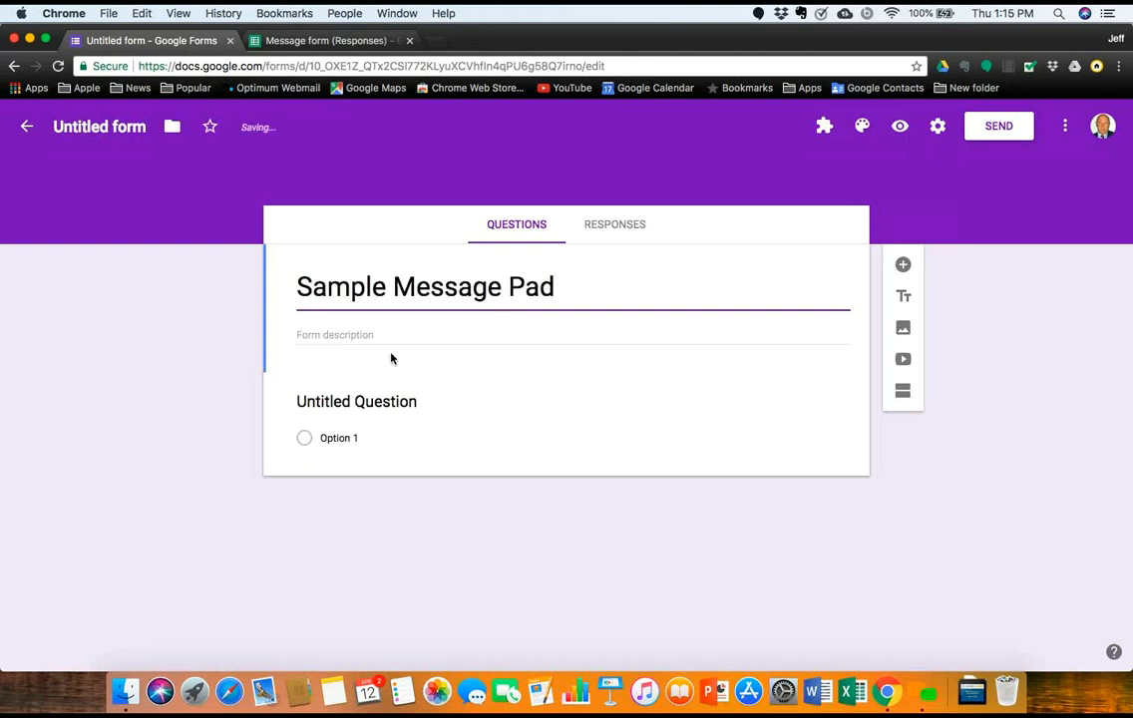
Step: Make the first question a required short-answer 'Name', then add a 'Title' question
left_click(356, 403)
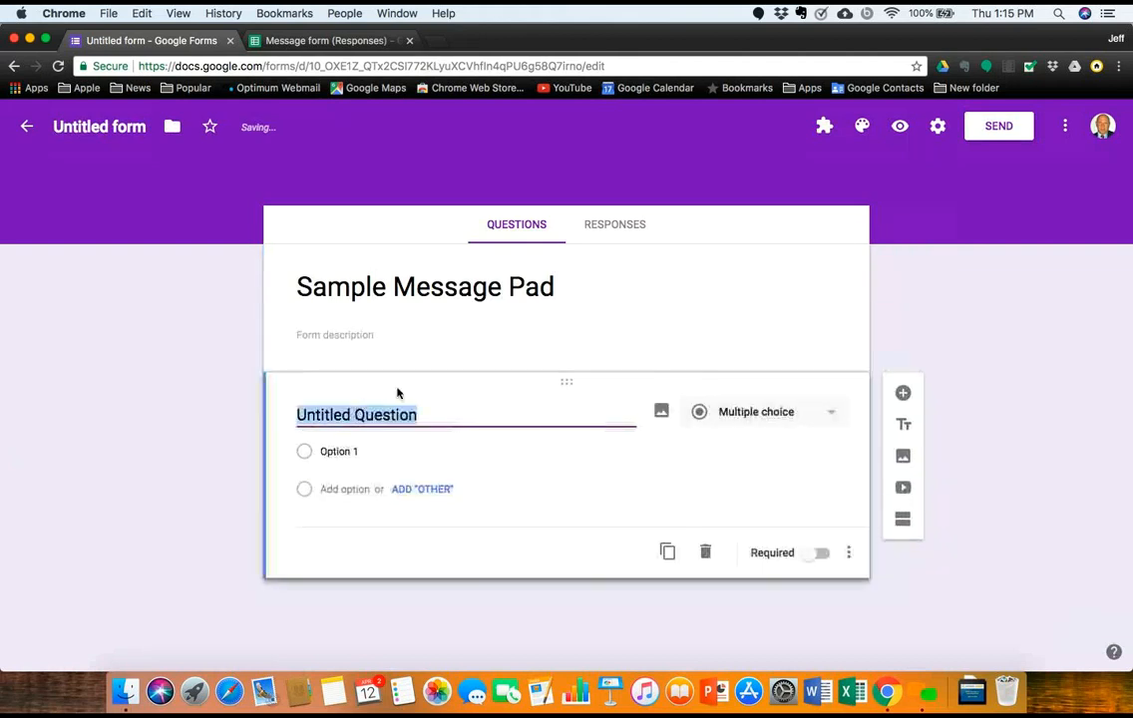
left_click(828, 417)
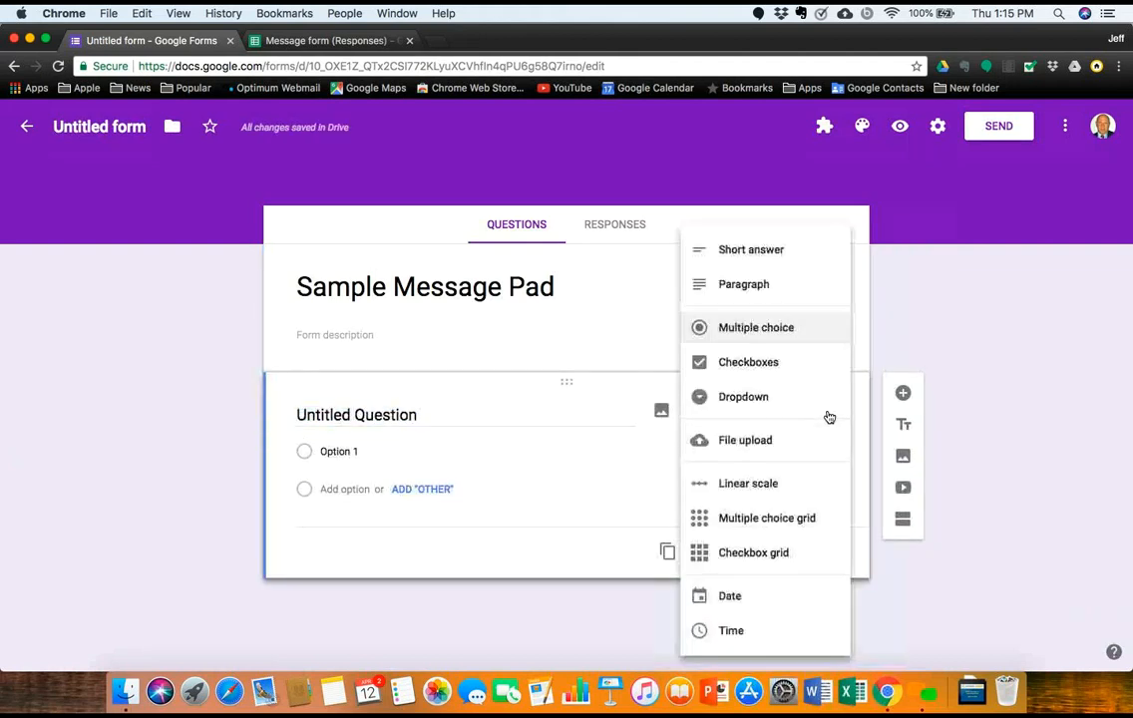
left_click(783, 266)
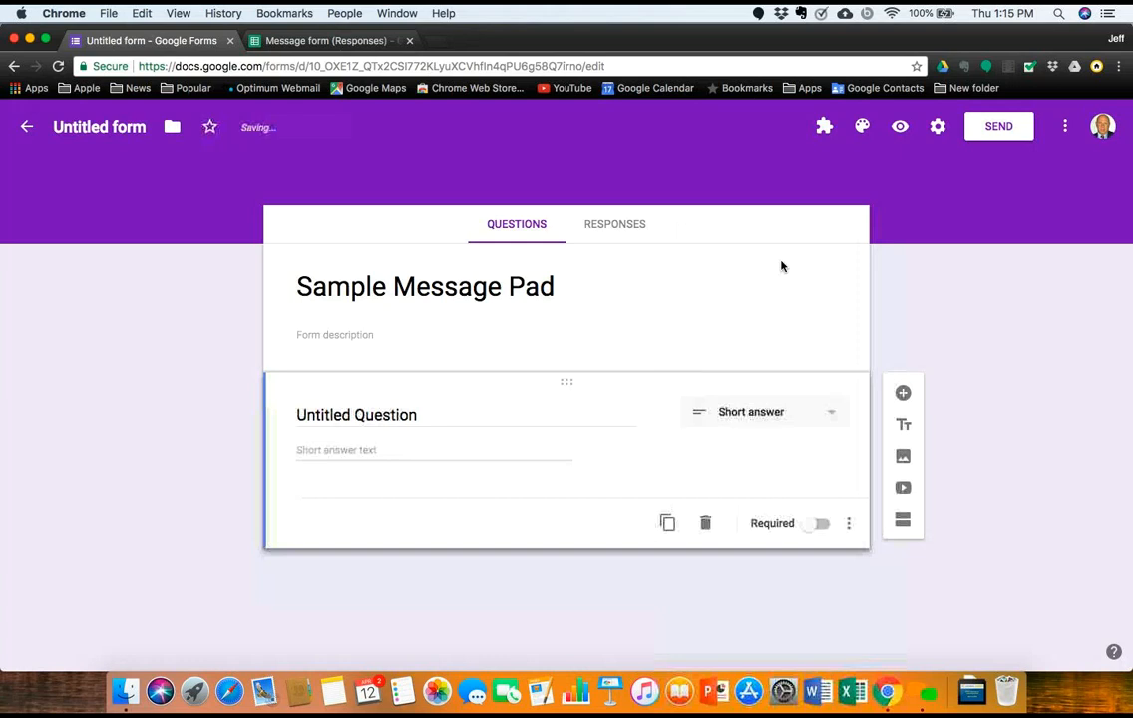
left_click(433, 417)
key("BackSpace")
type("NAme")
key("BackSpace")
key("BackSpace")
key("BackSpace")
type("ame")
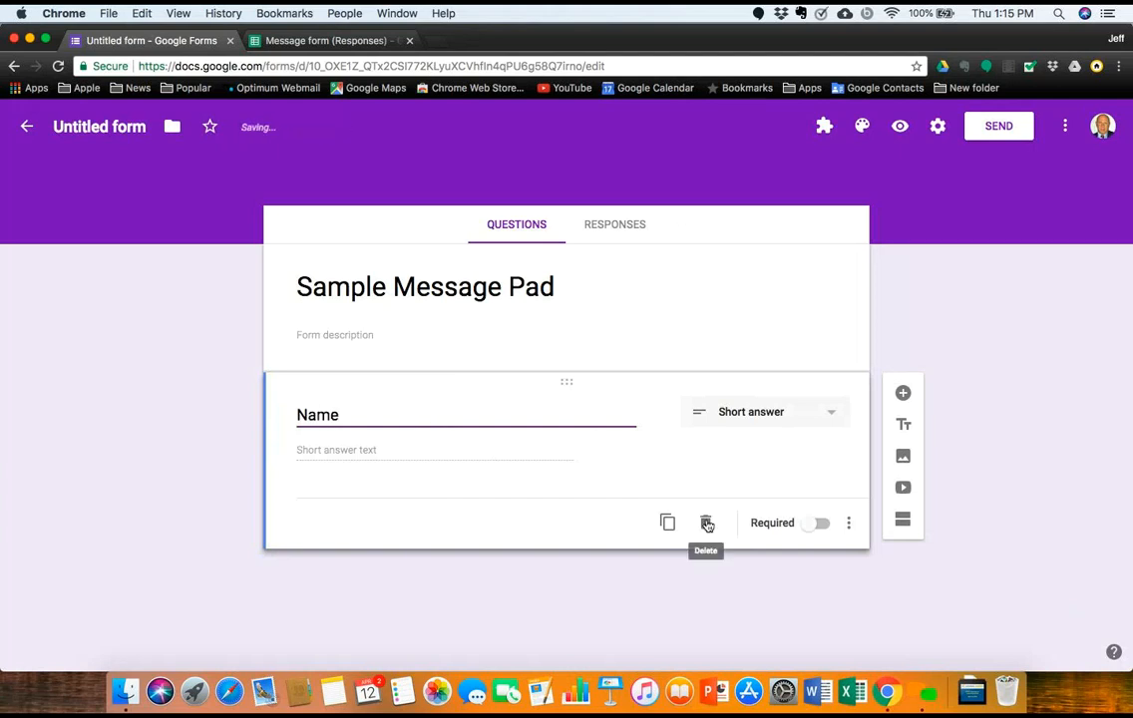
left_click(817, 523)
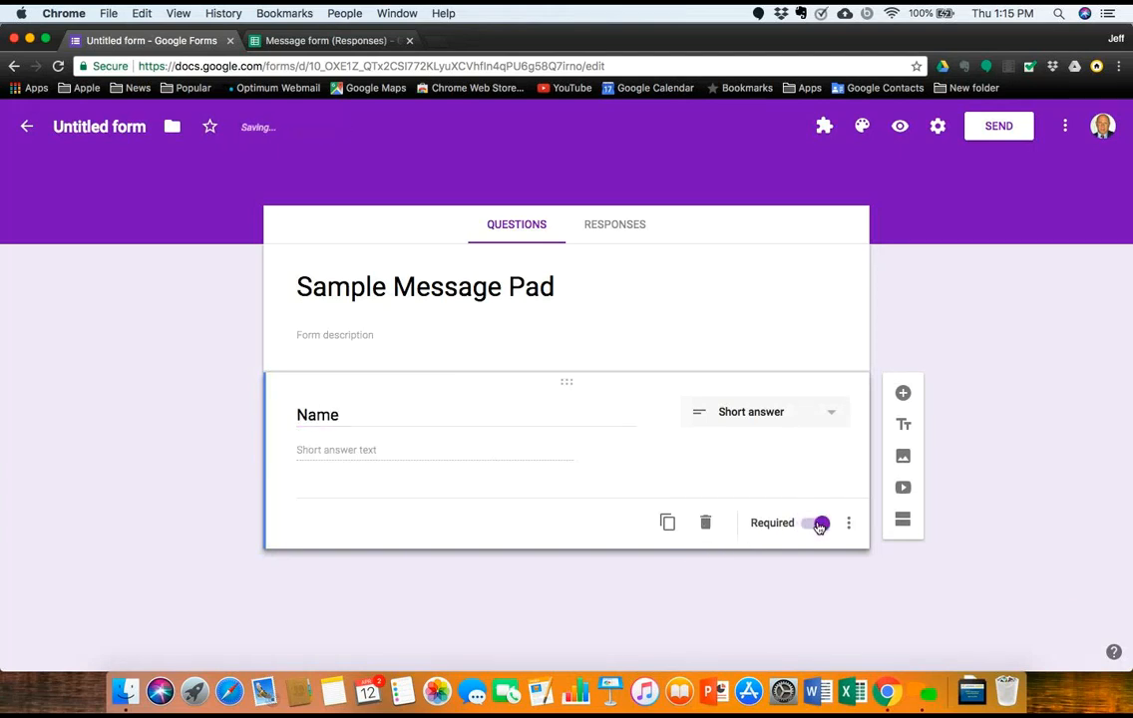
left_click(902, 395)
type("Title")
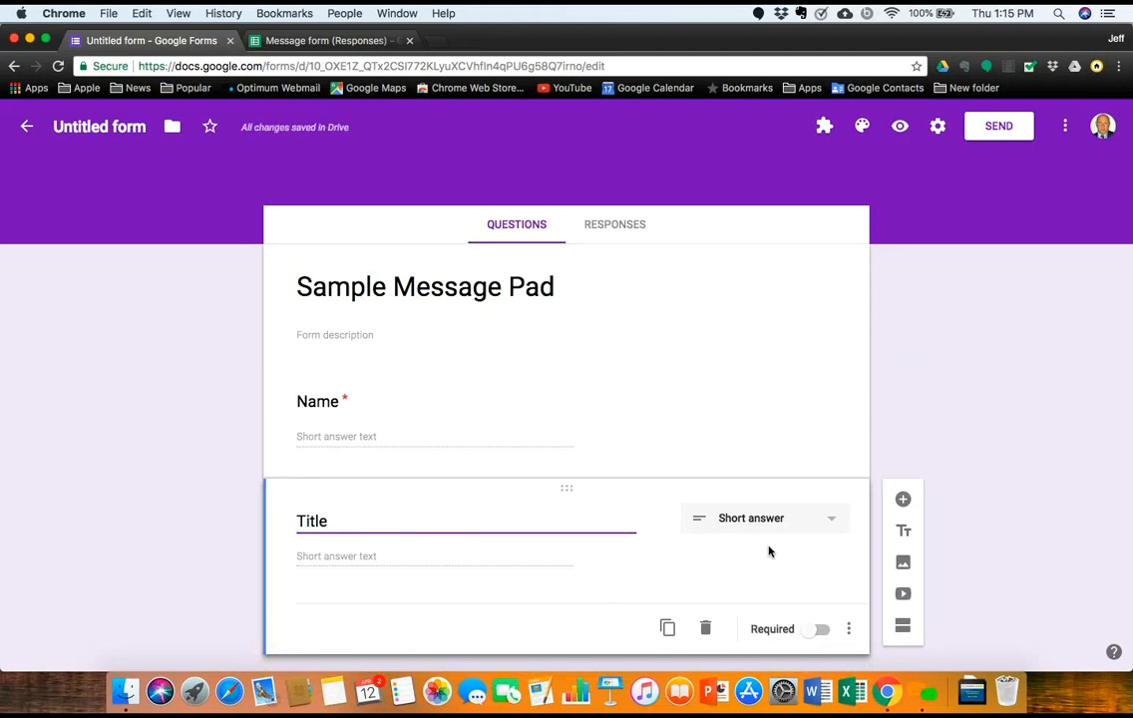
Step: Add a required 'Phone' question below Title
left_click(903, 499)
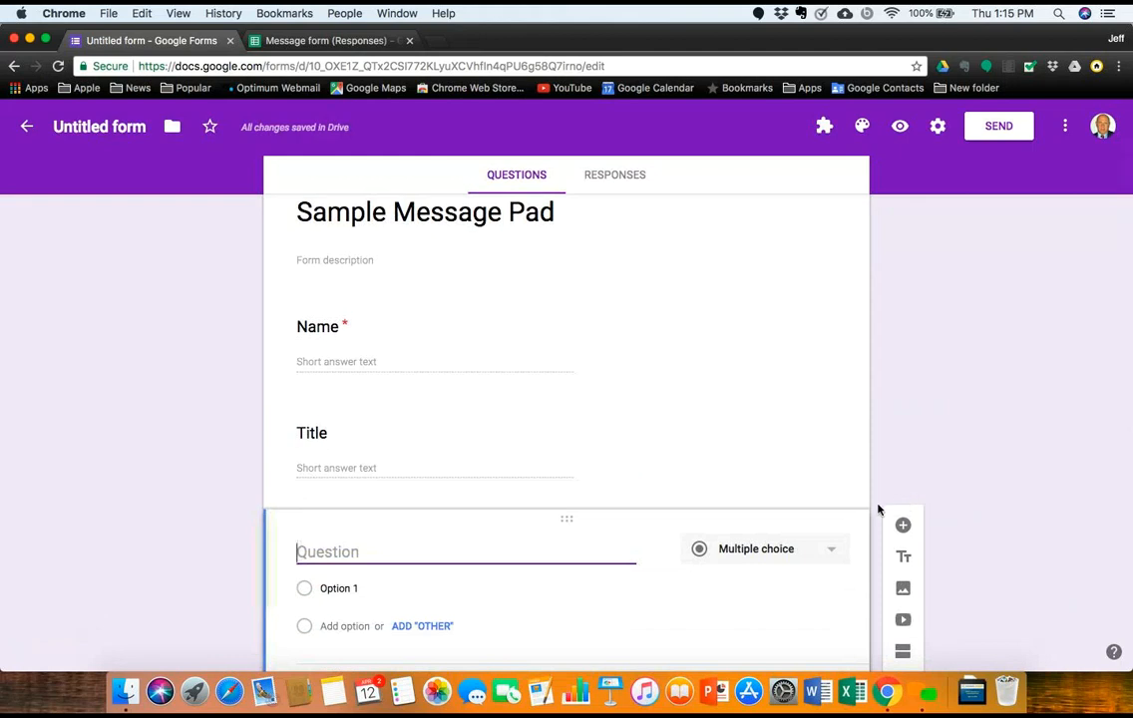
type("A")
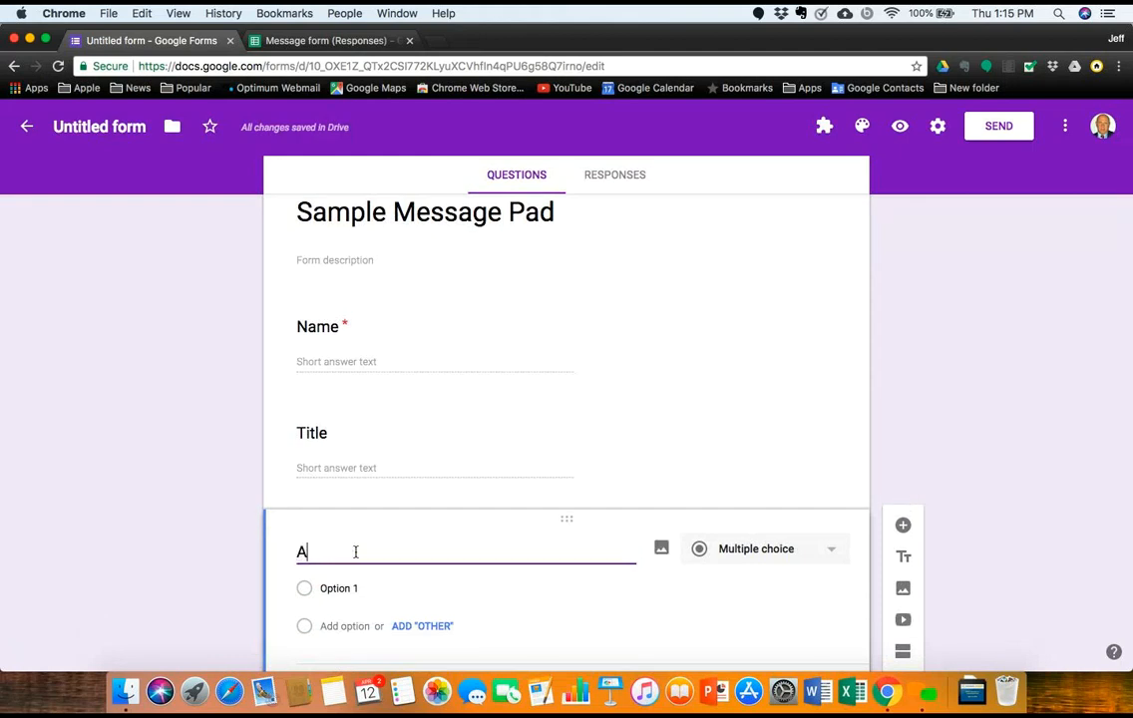
type("ddress")
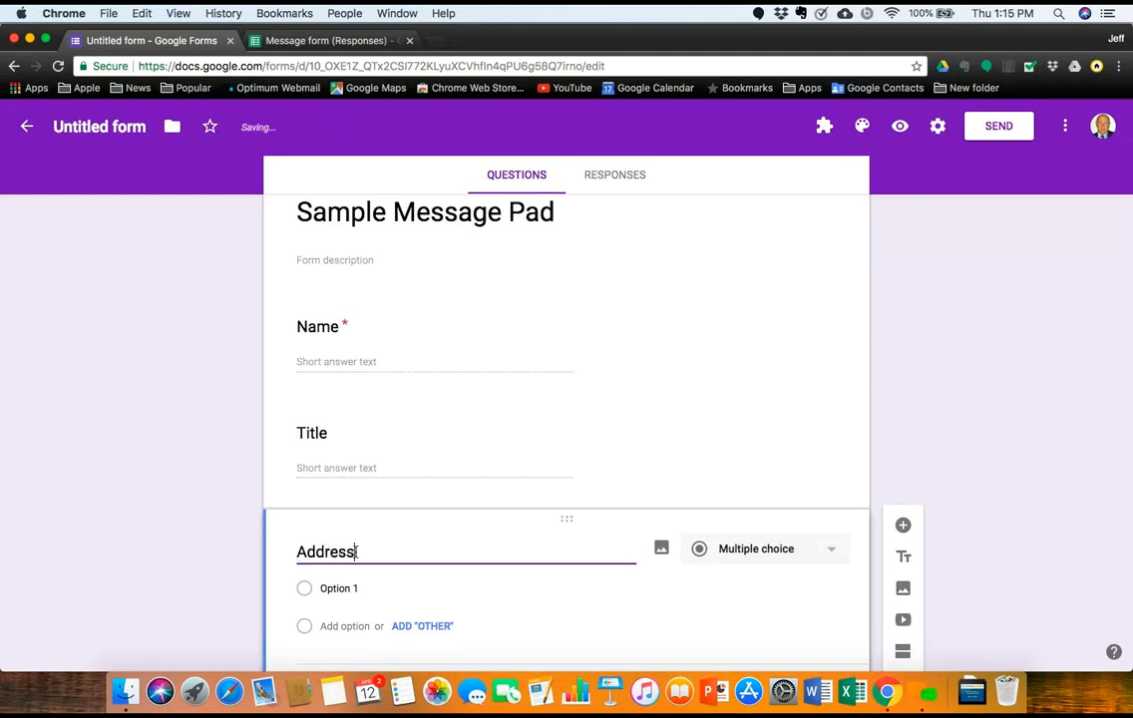
key("BackSpace")
key("BackSpace")
key("BackSpace")
key("BackSpace")
key("BackSpace")
key("BackSpace")
key("BackSpace")
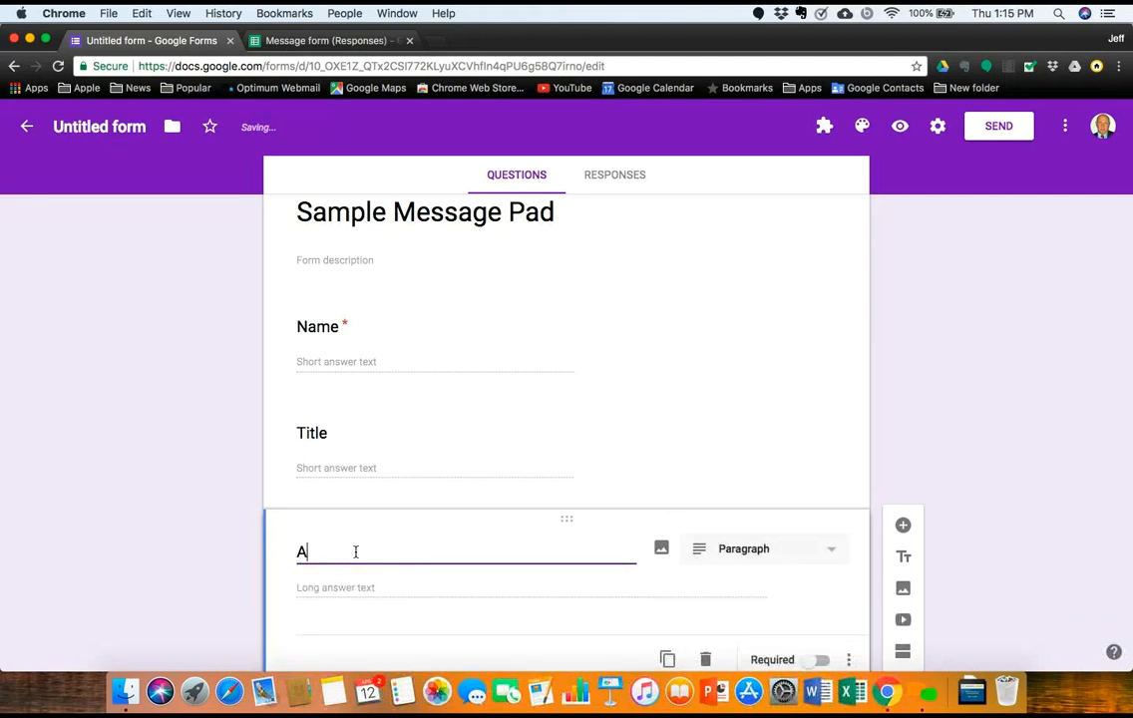
type("Phone")
scroll(835, 590, "down", 2)
left_click(822, 595)
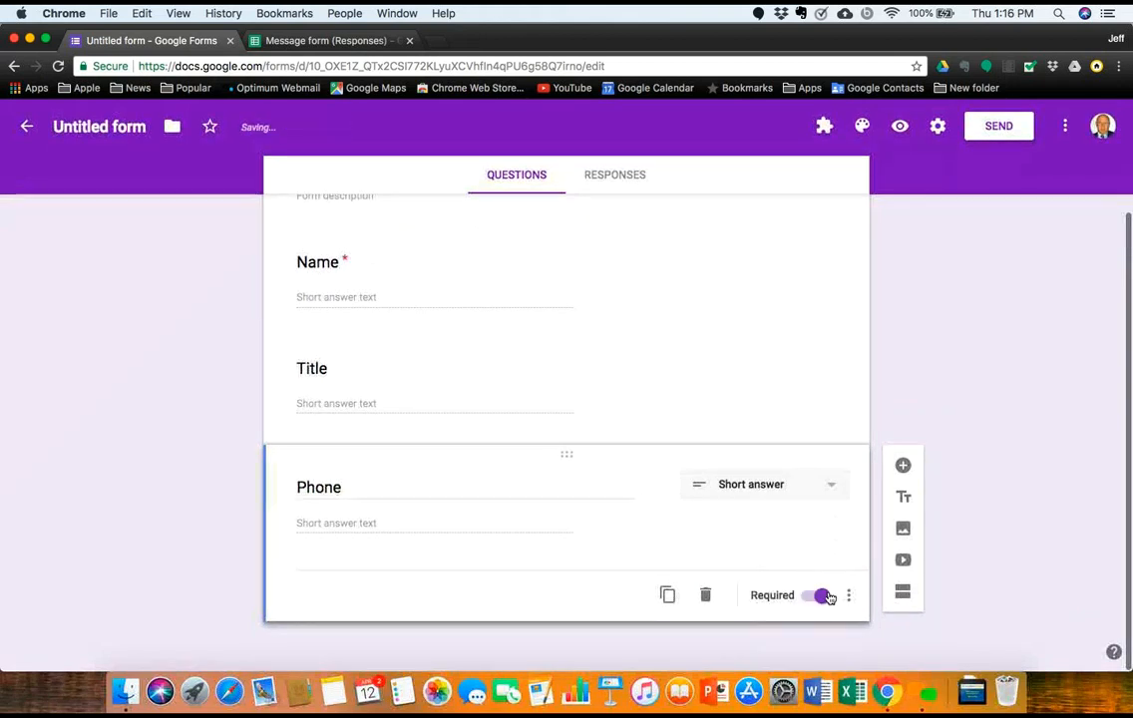
Step: Add a paragraph 'Message' question below Phone
left_click(902, 468)
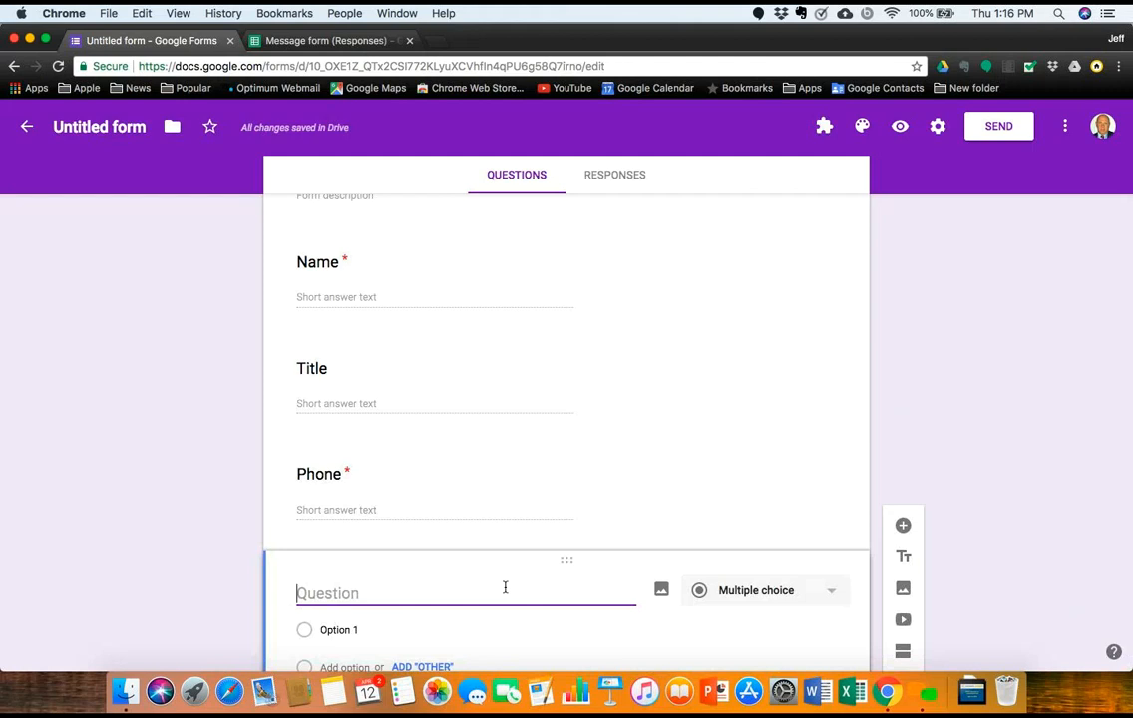
type("Message")
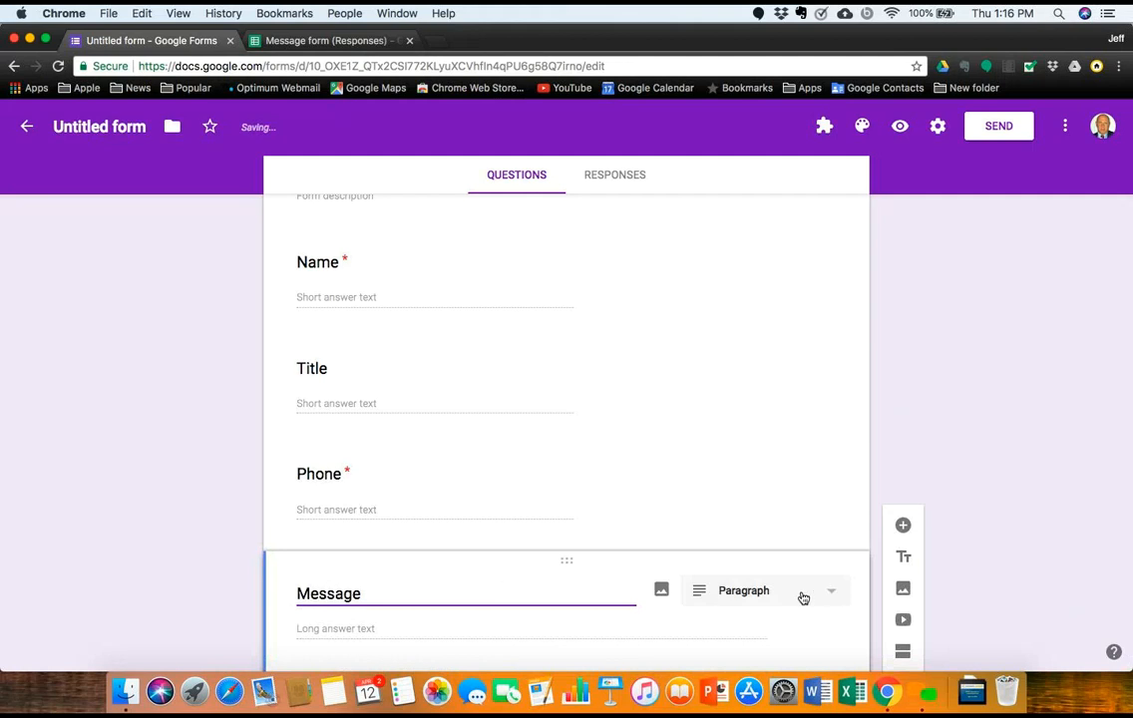
scroll(663, 588, "down", 2)
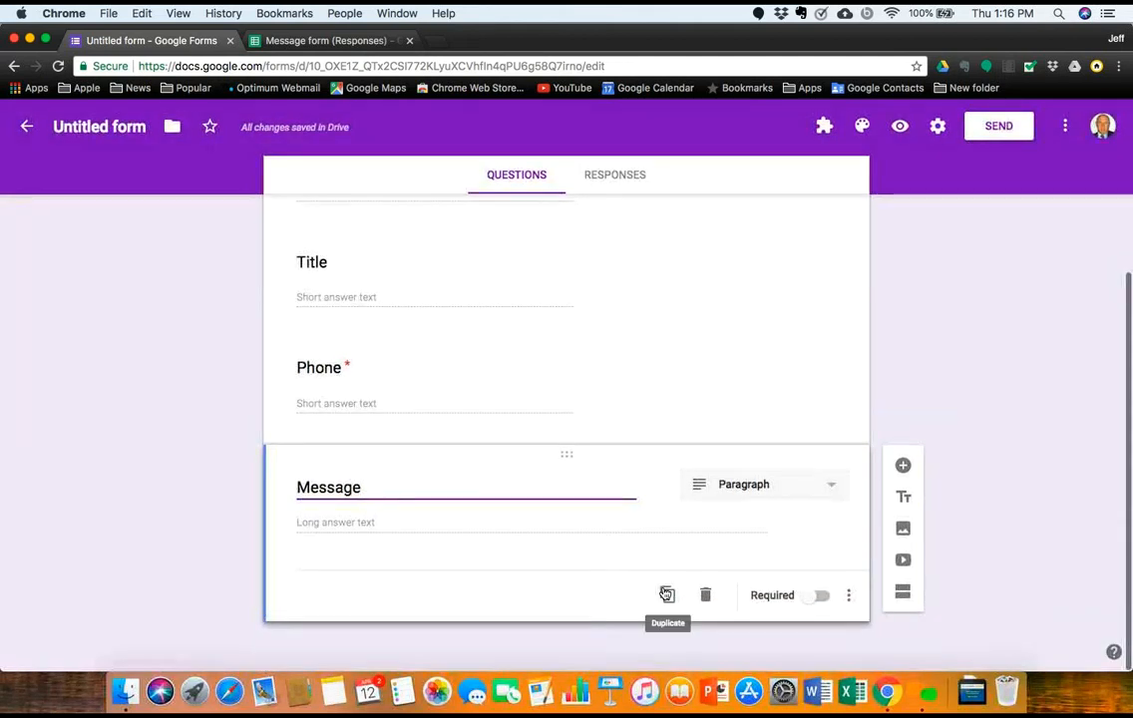
scroll(665, 593, "up", 2)
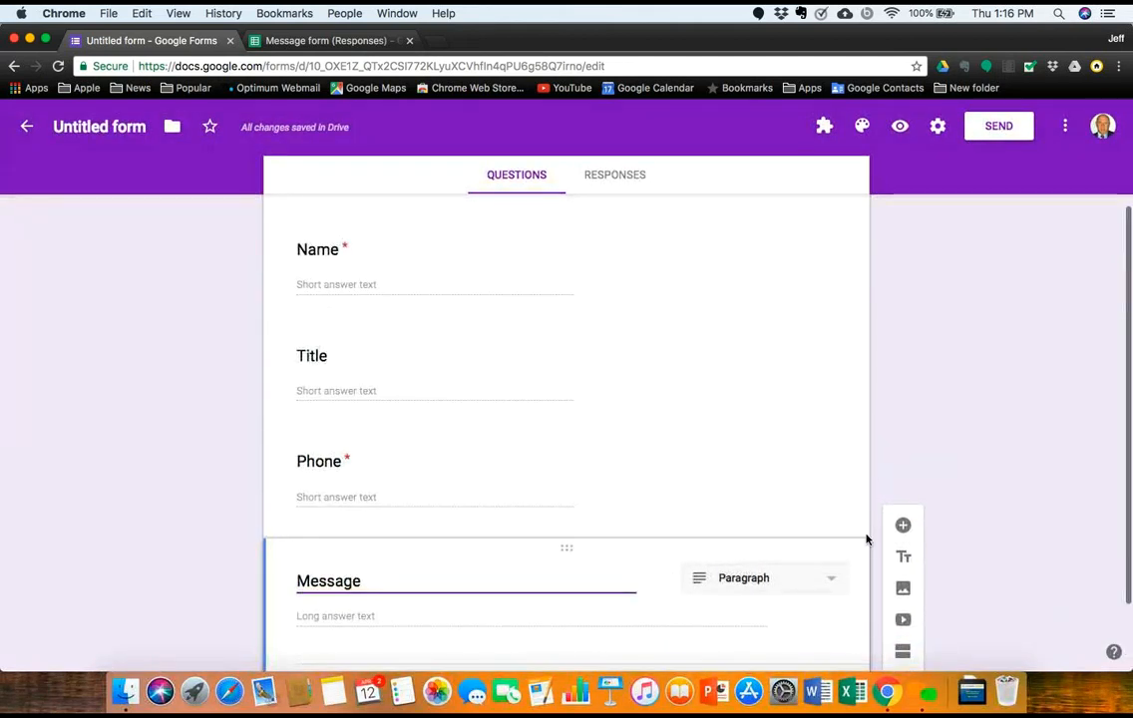
scroll(898, 489, "down", 2)
Step: Add a short-answer question titled 'E-mail address' below Message
left_click(905, 472)
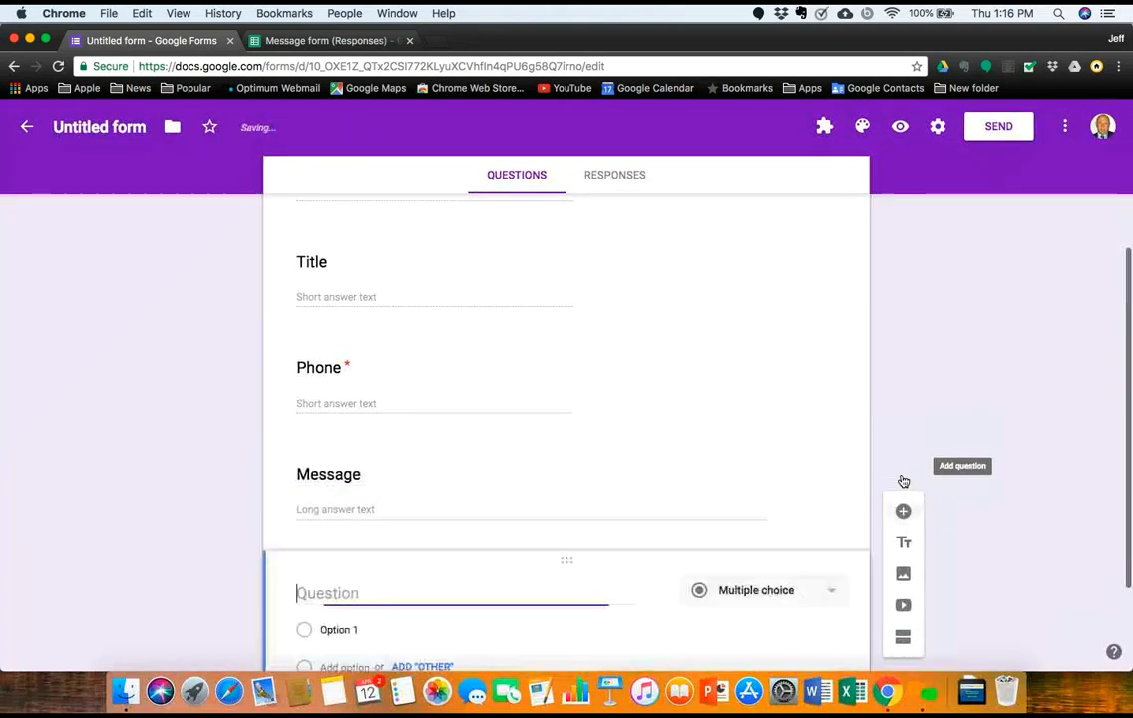
type("Emial")
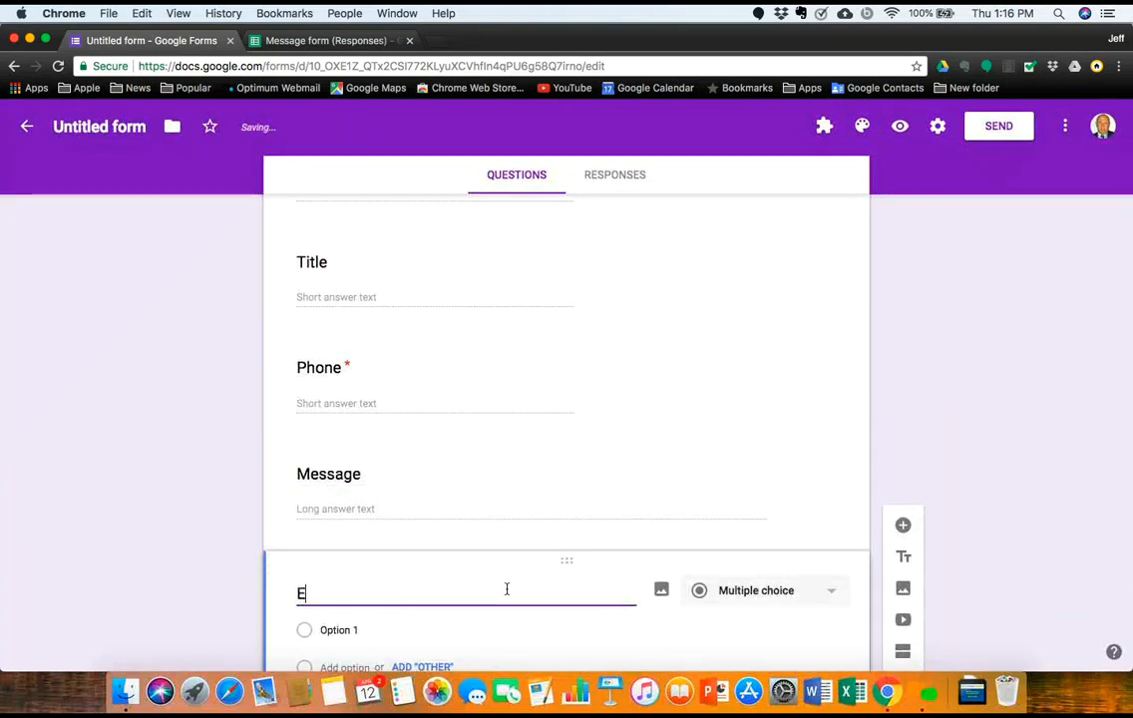
key("BackSpace")
key("BackSpace")
key("BackSpace")
key("BackSpace")
type("-mai")
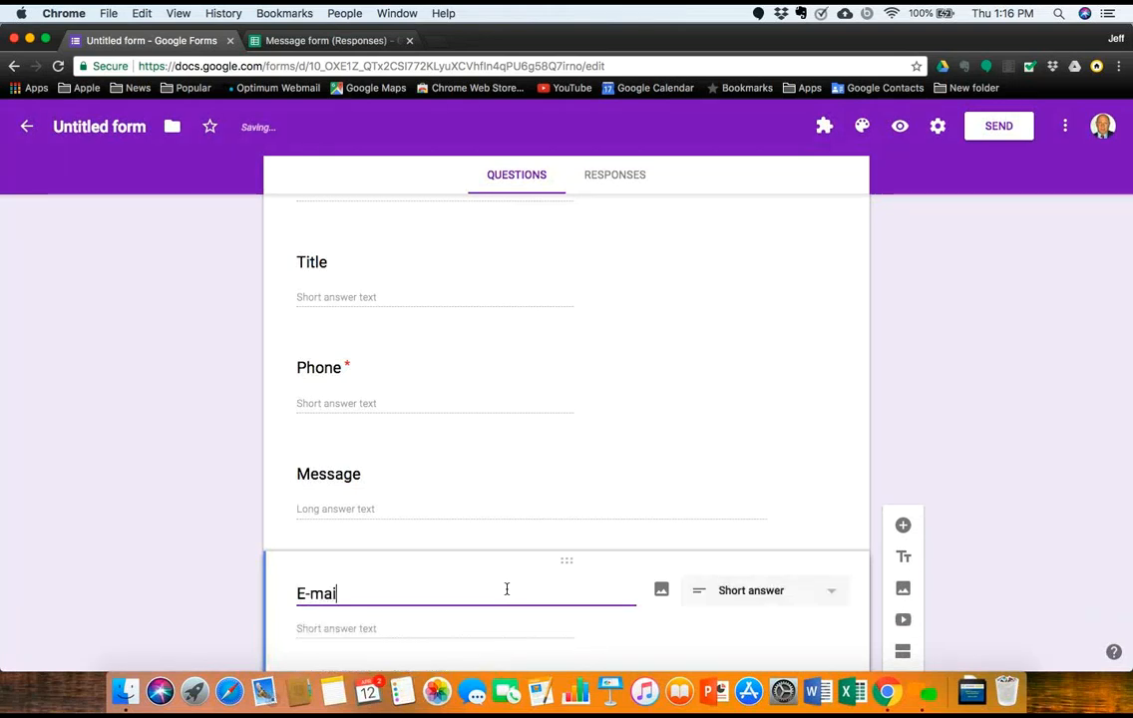
type("l addess")
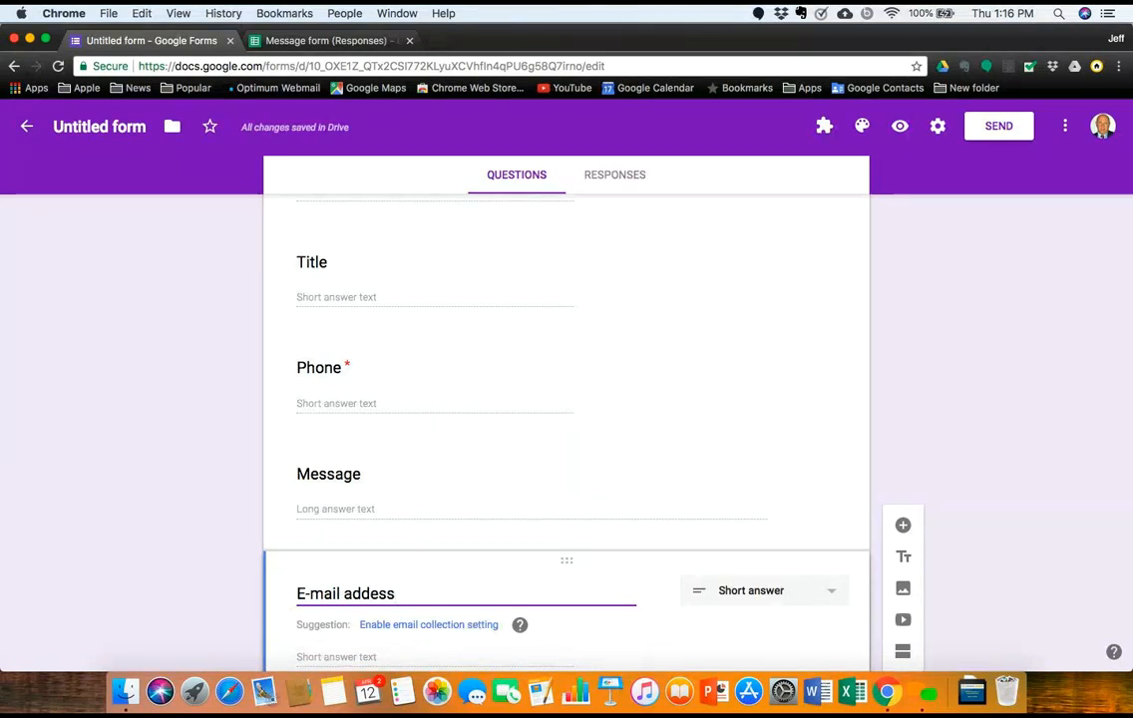
Step: Turn on email collection so a required Email address field appears at the top of the form
left_click(474, 625)
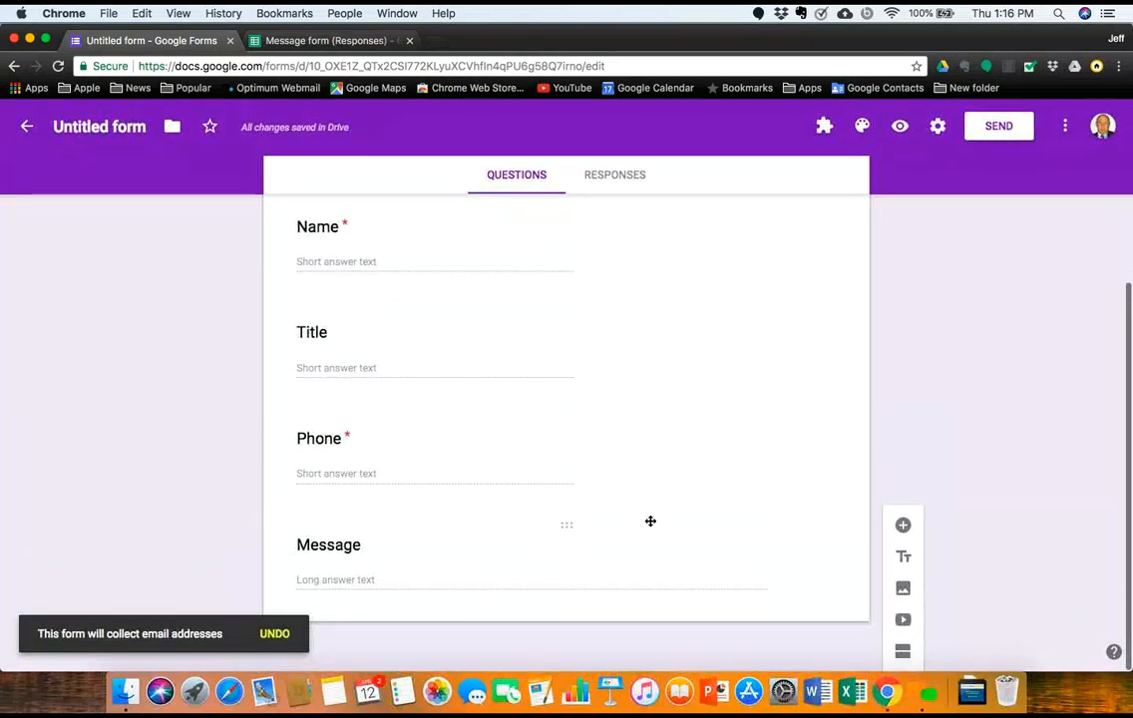
scroll(650, 526, "down", 2)
scroll(610, 575, "down", 3)
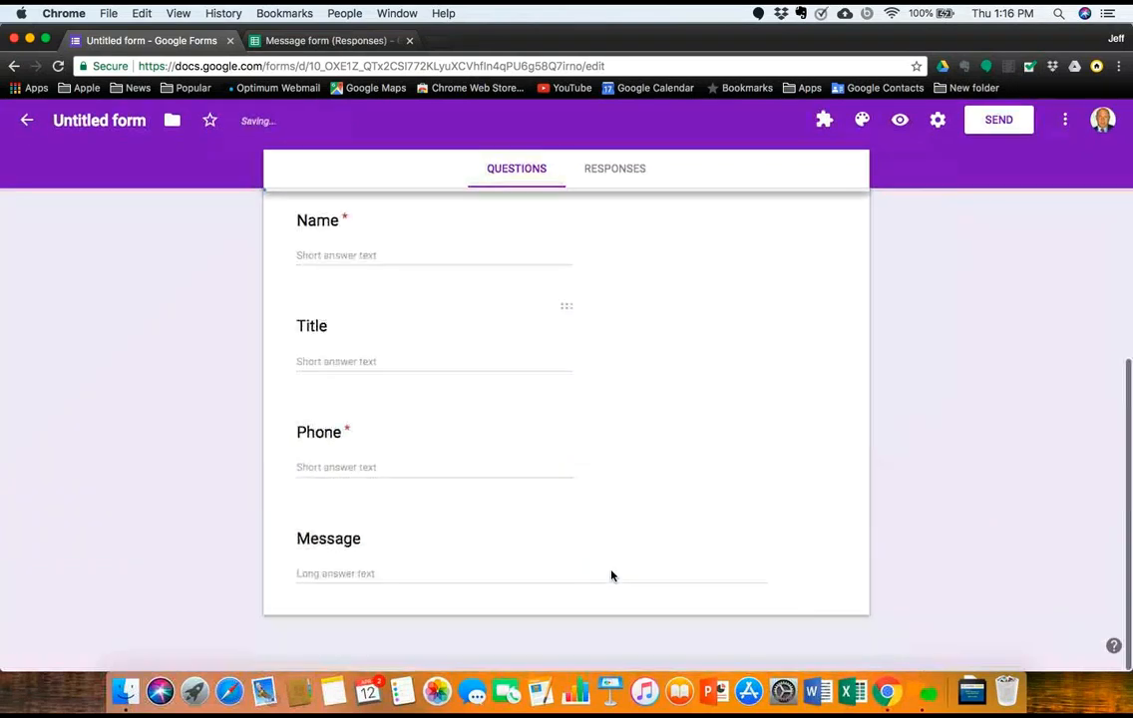
scroll(624, 541, "up", 6)
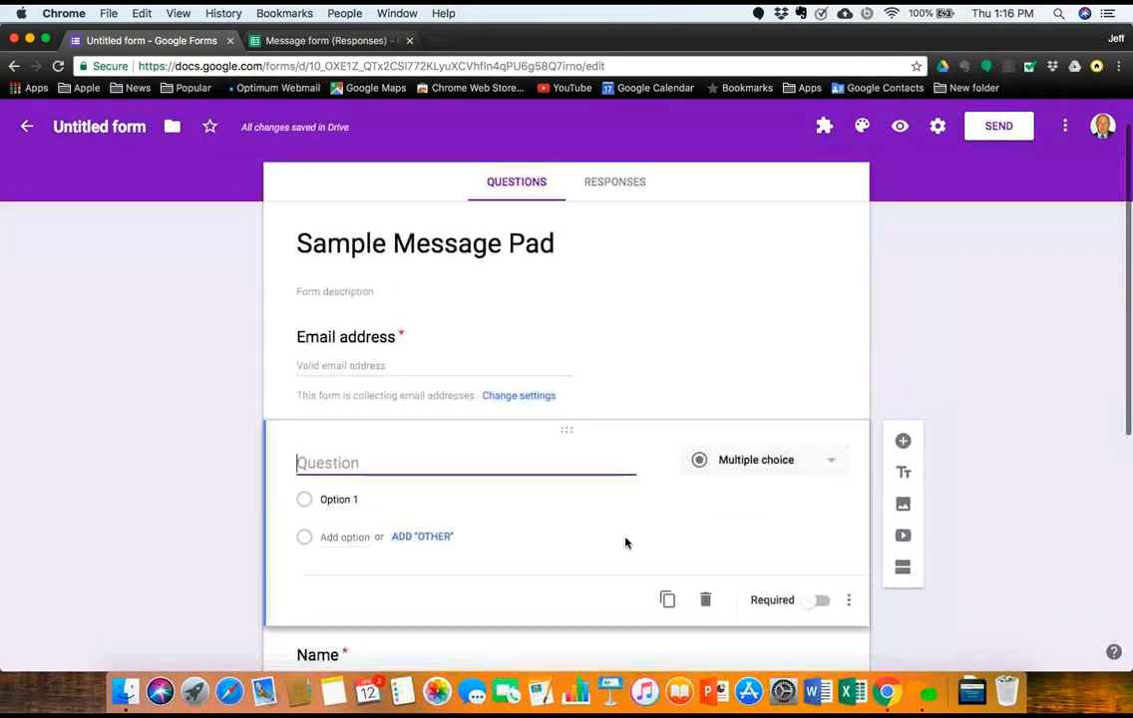
scroll(624, 542, "down", 1)
left_click(527, 309)
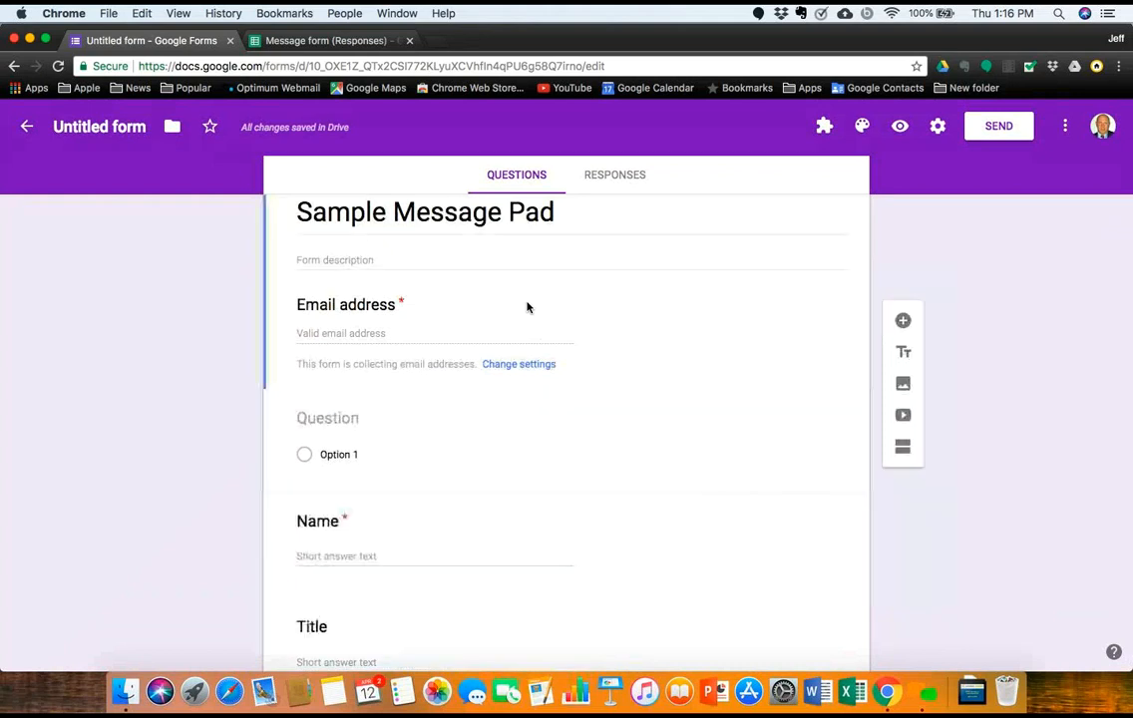
scroll(543, 342, "down", 4)
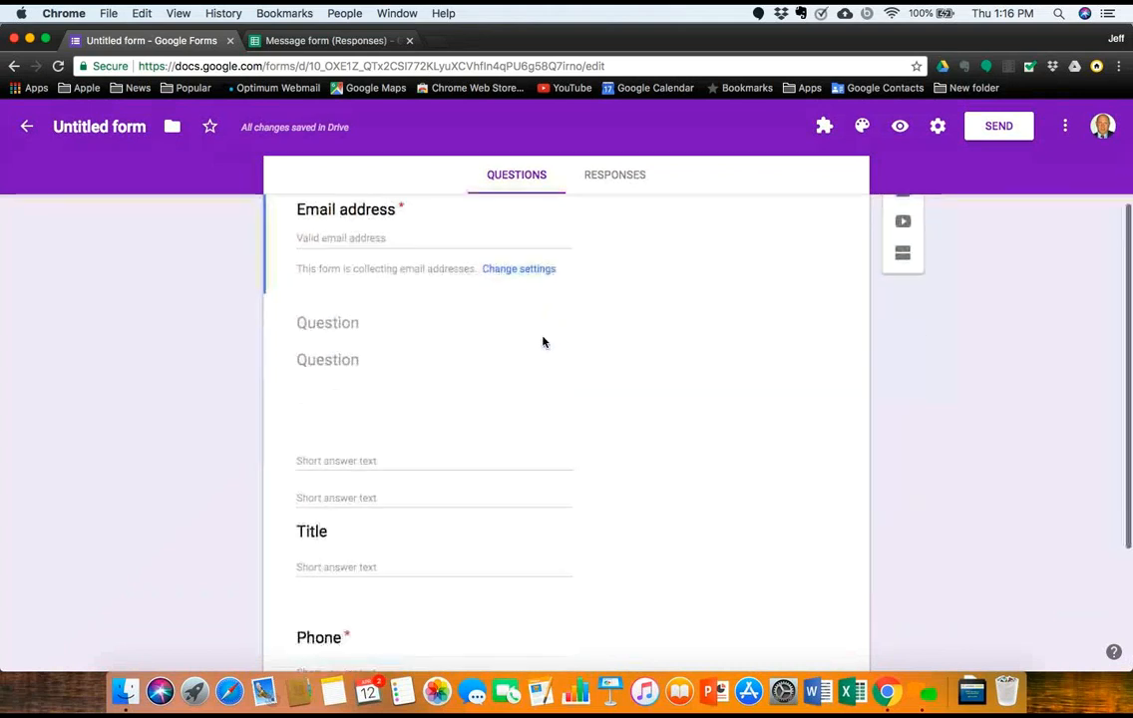
scroll(543, 339, "up", 6)
scroll(542, 337, "up", 2)
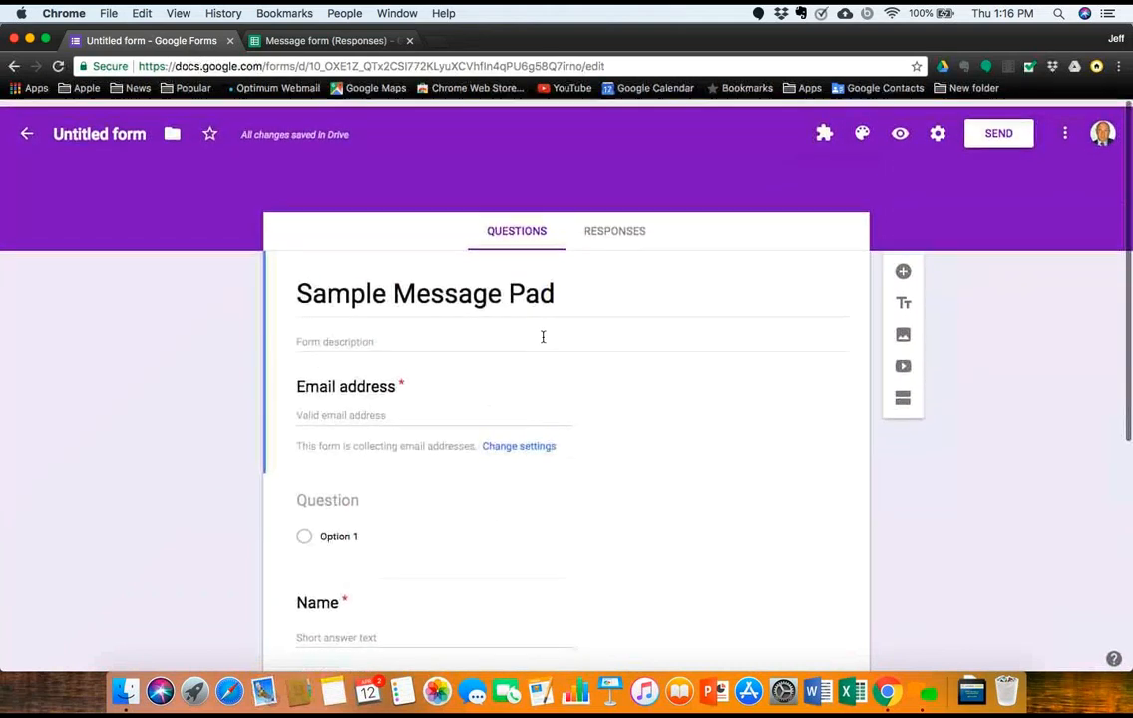
Step: Preview the form as respondents see it
left_click(900, 126)
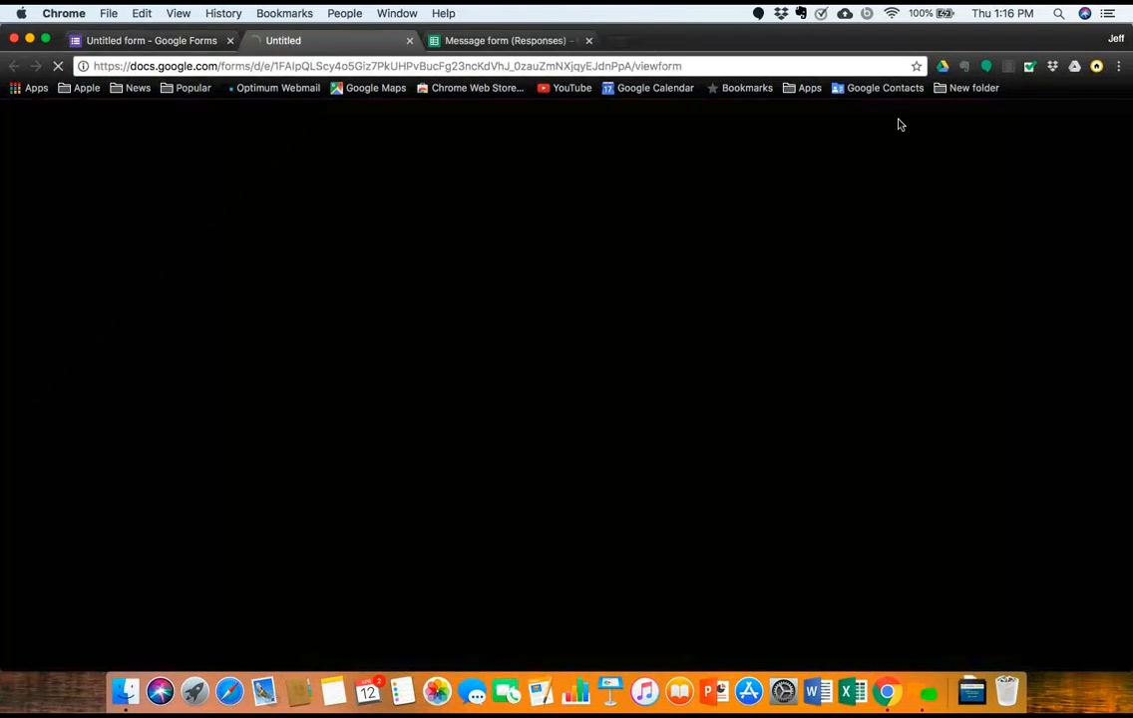
scroll(688, 459, "down", 3)
scroll(688, 460, "up", 4)
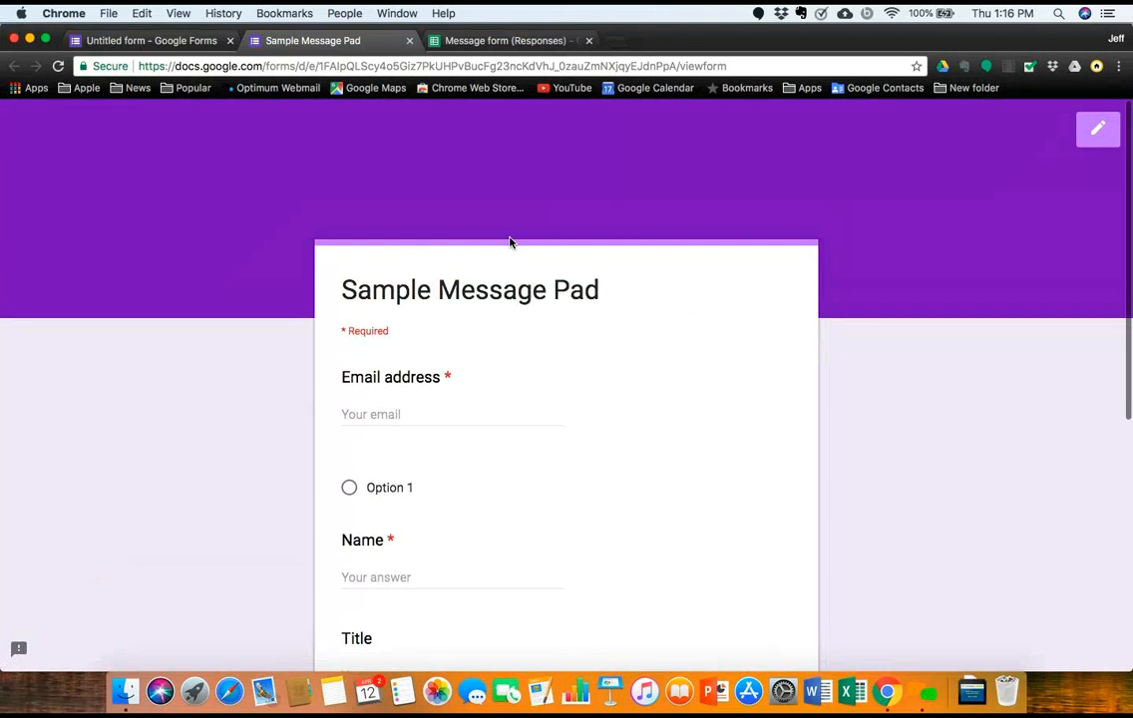
Step: Back in the editor, delete the blank multiple-choice question below Email address
left_click(158, 40)
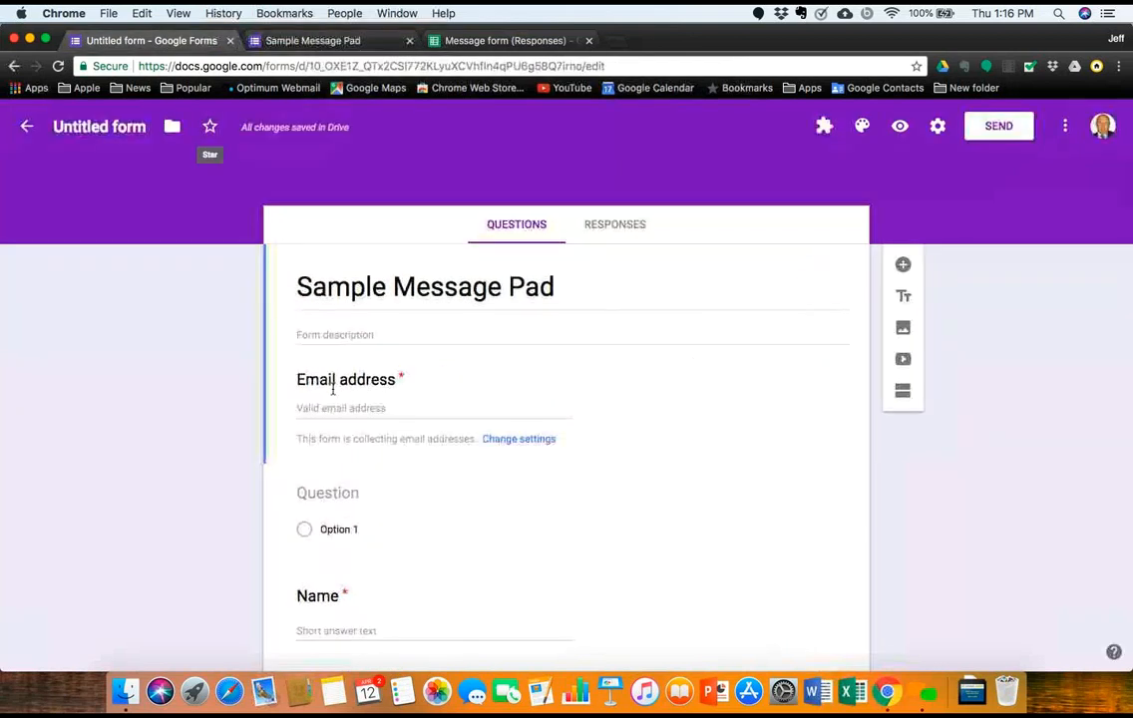
left_click(564, 477)
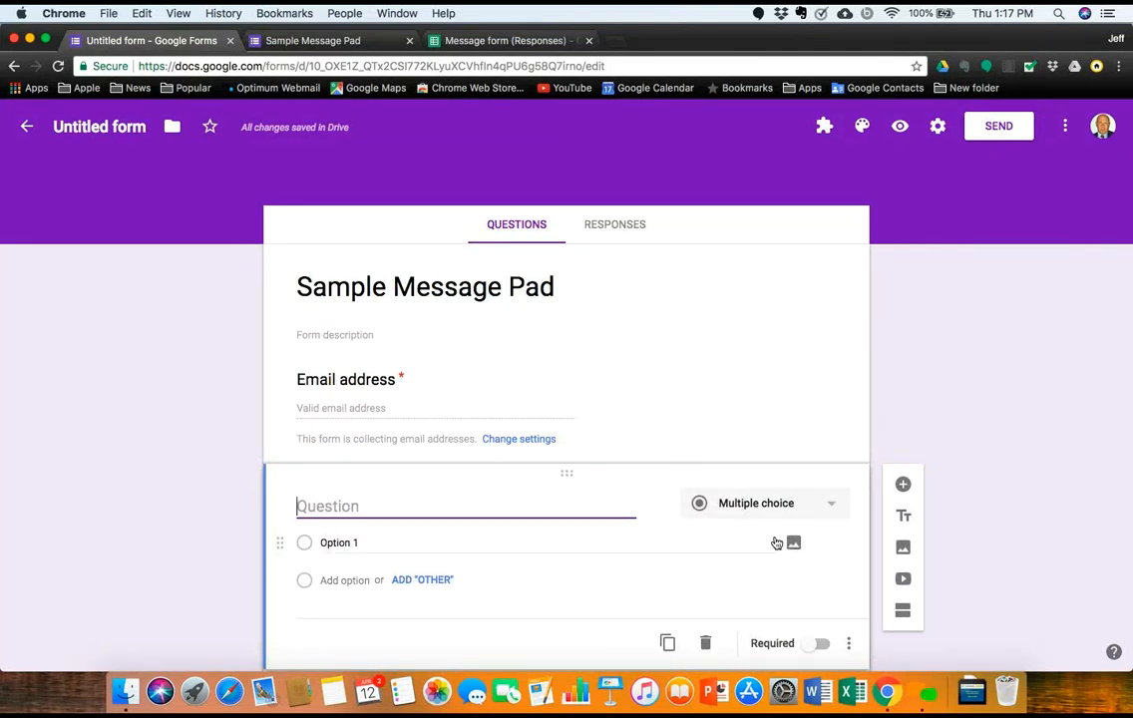
left_click(707, 644)
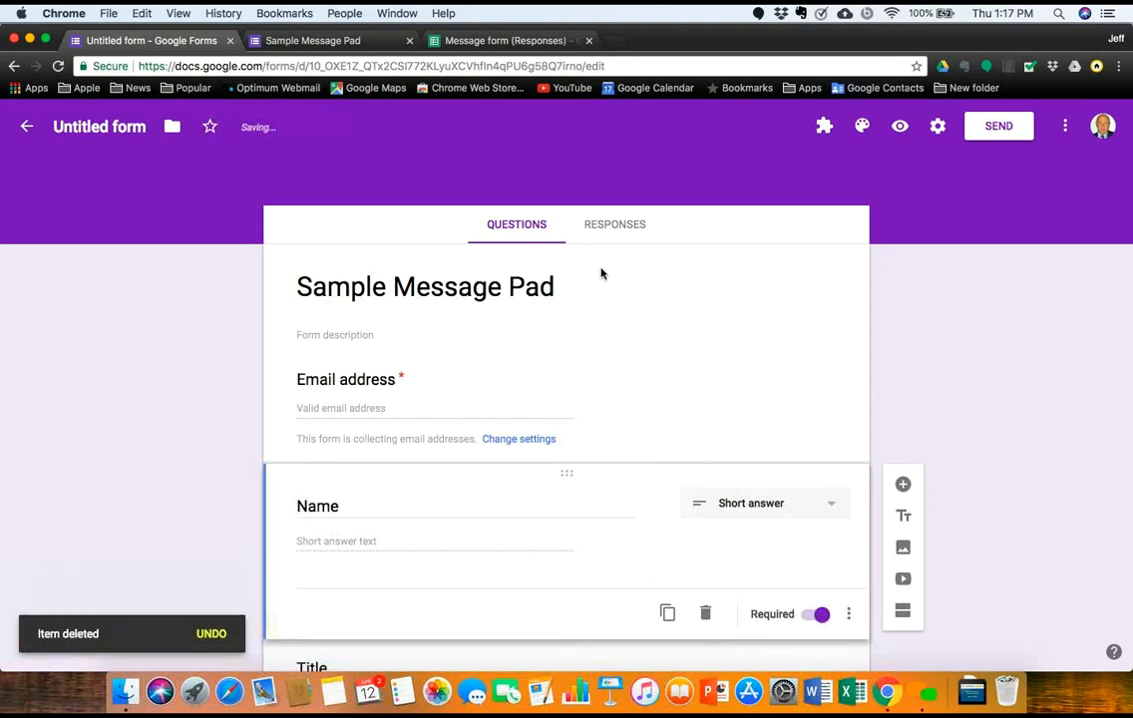
Step: In the preview, submit a test response with an autofilled email address and the message 'TEst'
left_click(898, 127)
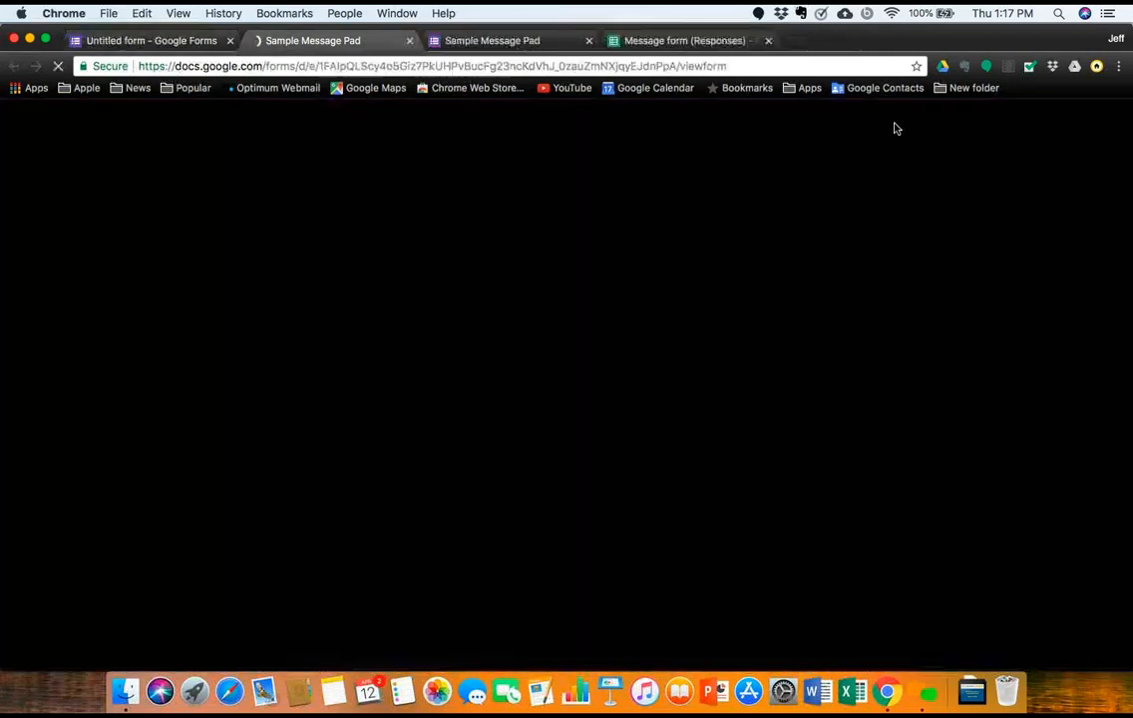
scroll(533, 415, "down", 5)
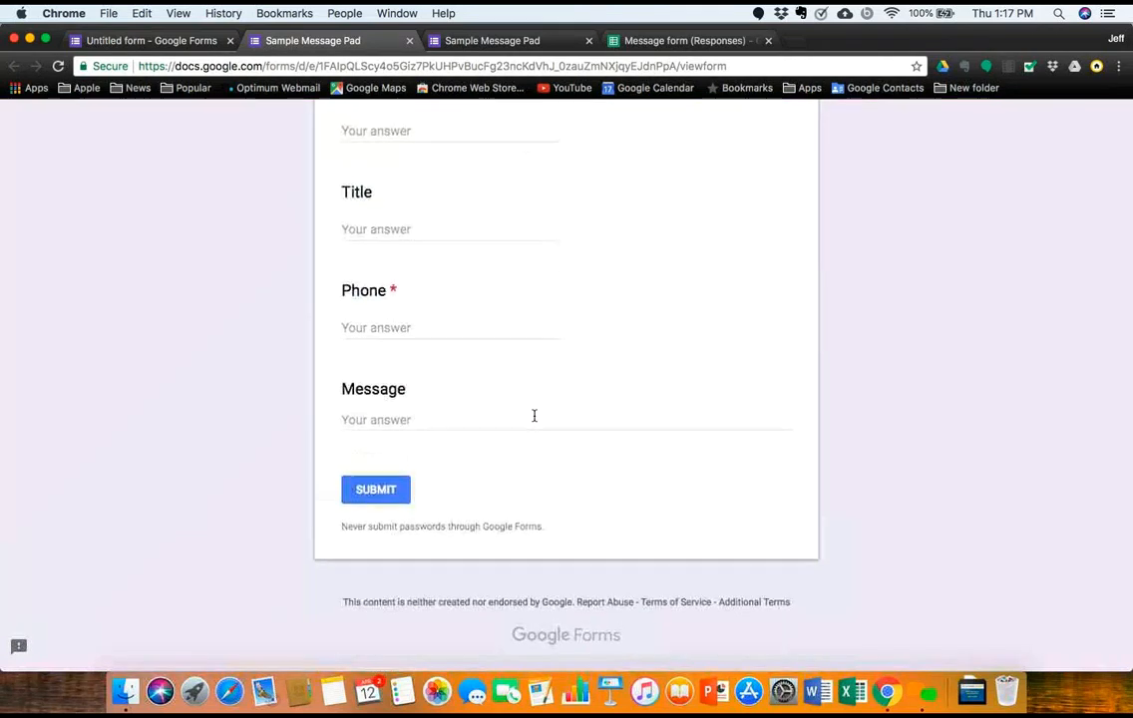
scroll(534, 415, "up", 5)
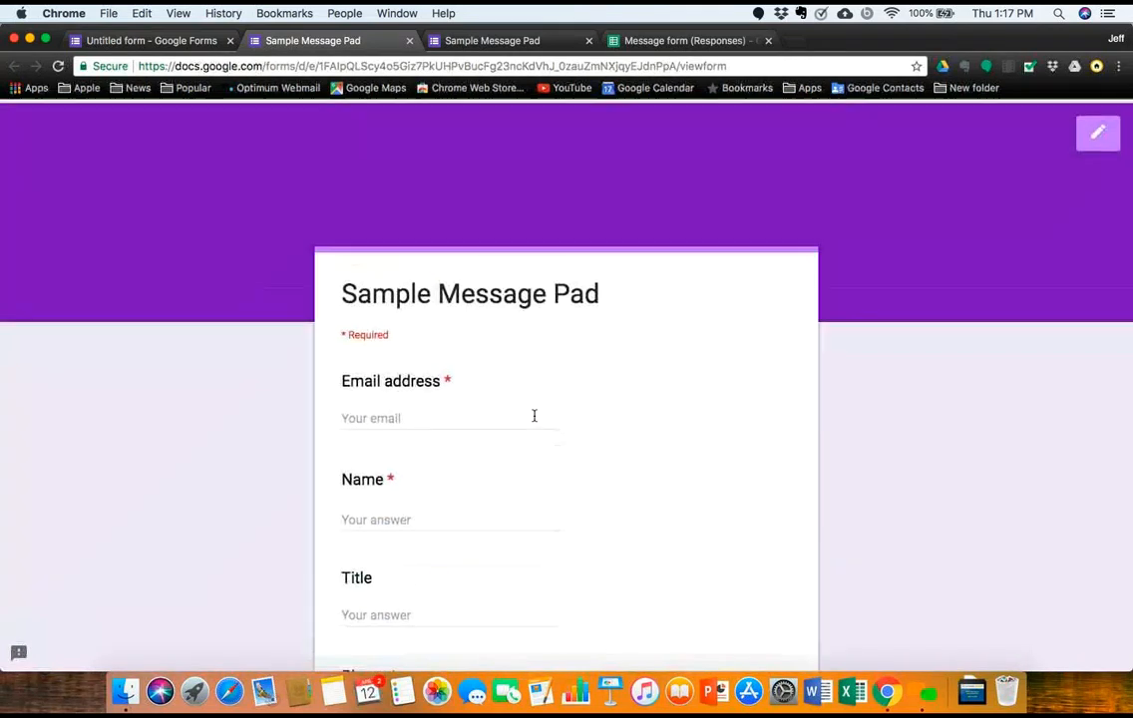
left_click(375, 415)
type("jo")
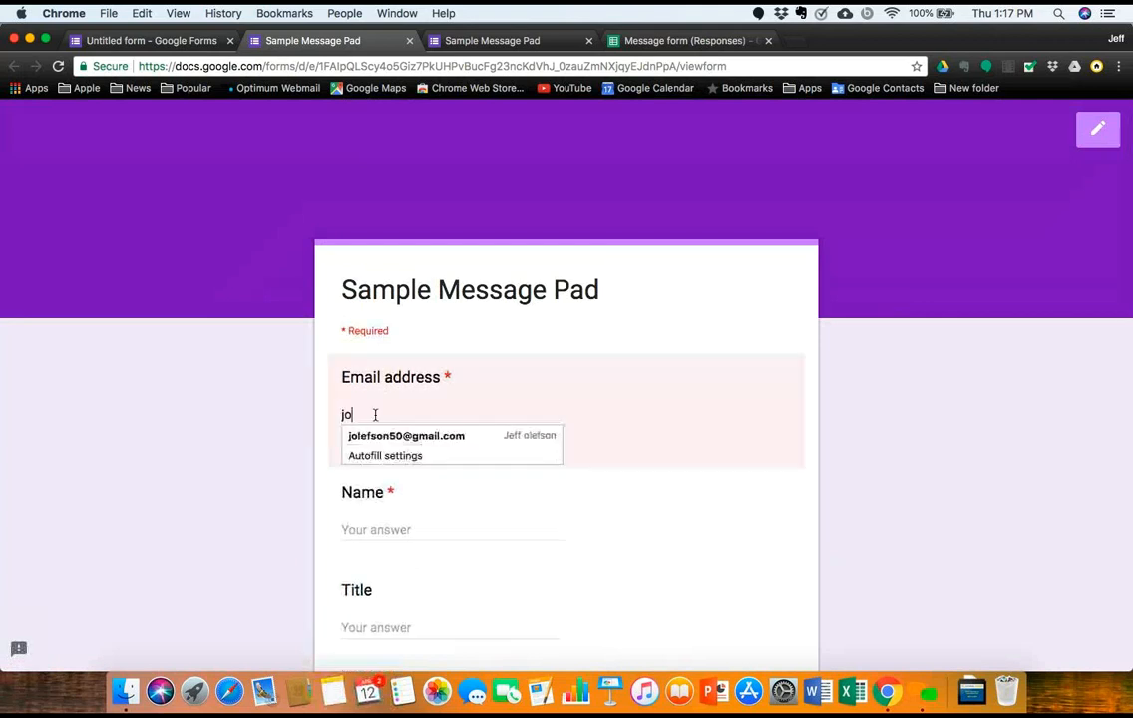
left_click(401, 436)
scroll(411, 595, "down", 5)
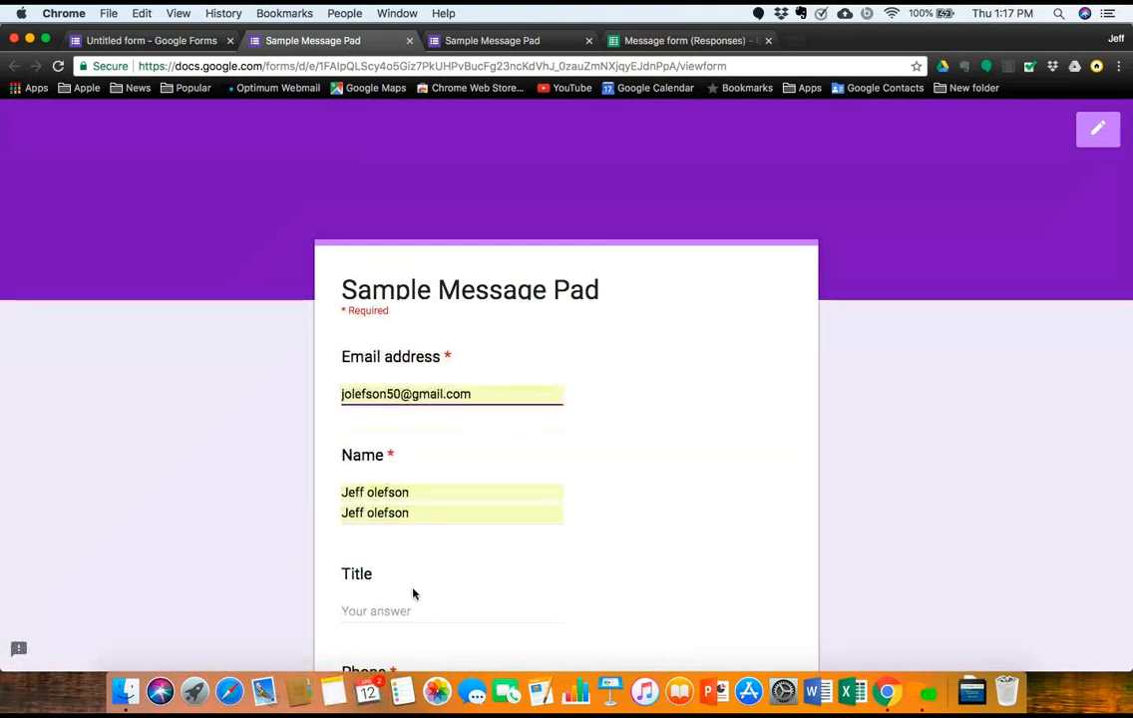
scroll(413, 594, "down", 1)
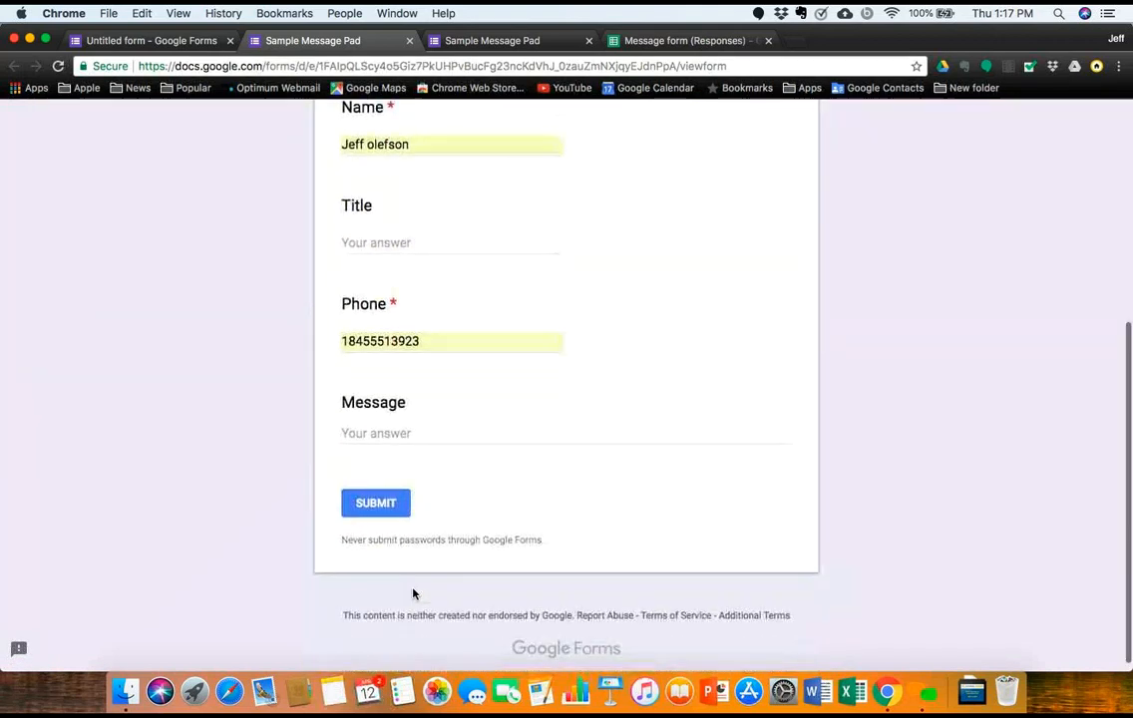
left_click(370, 435)
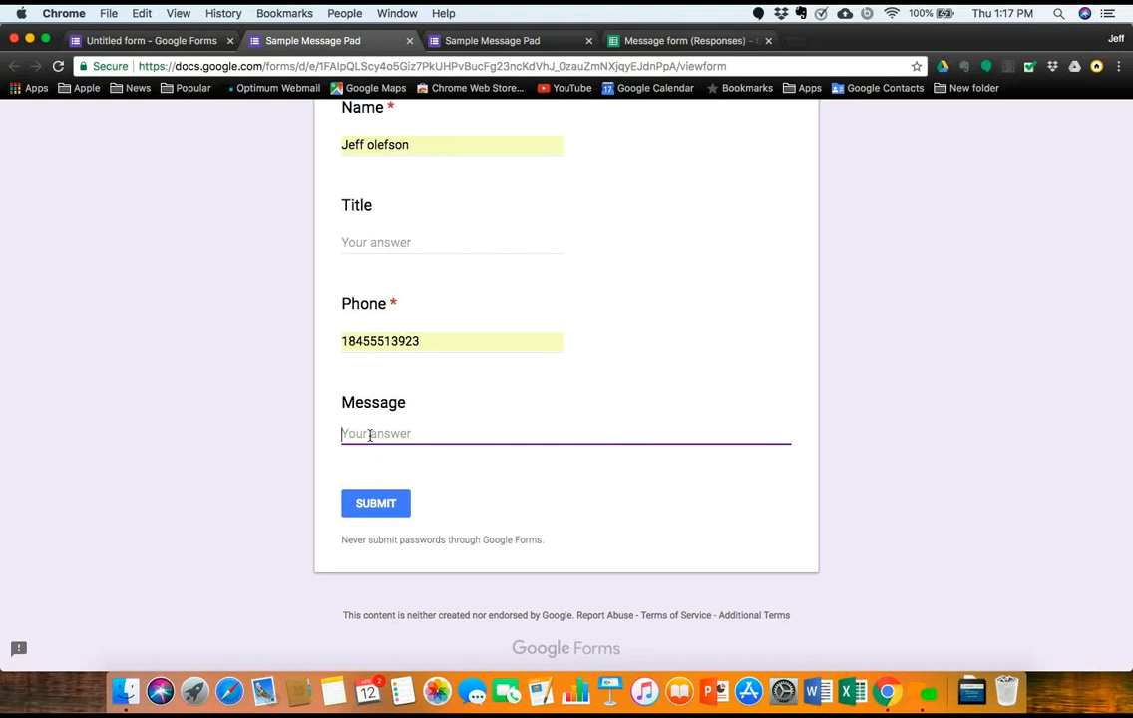
type("TEst")
left_click(378, 505)
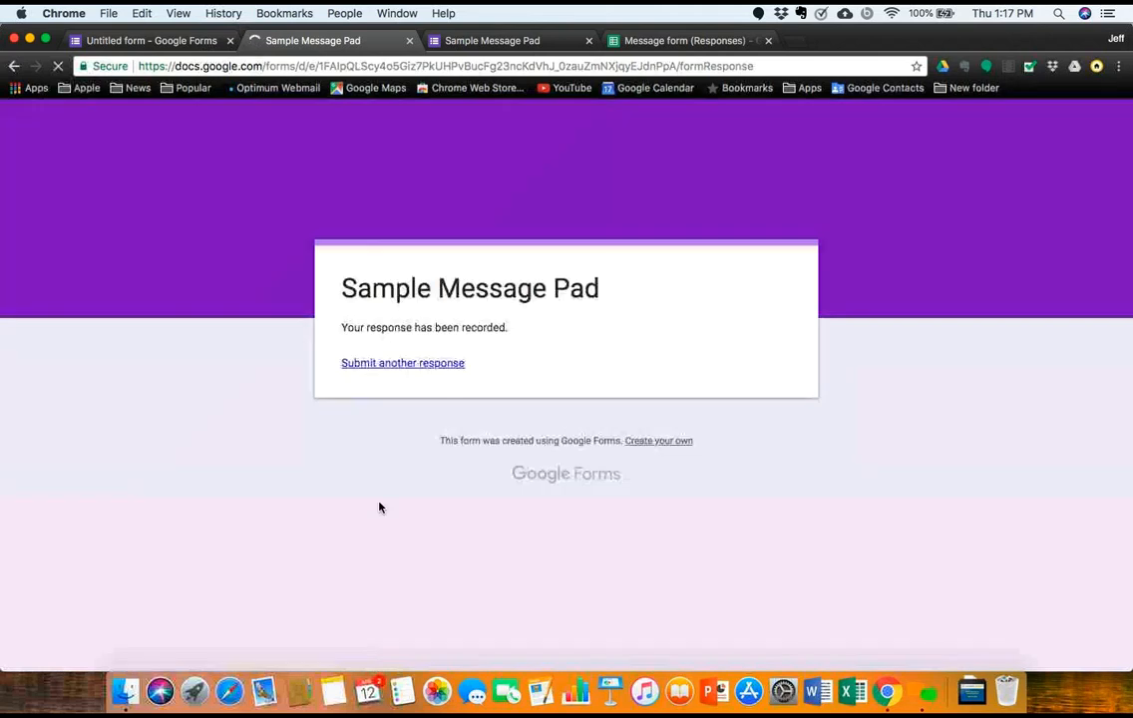
Step: Rename the form file to Sample Message Pad and link its responses to a new spreadsheet
left_click(183, 46)
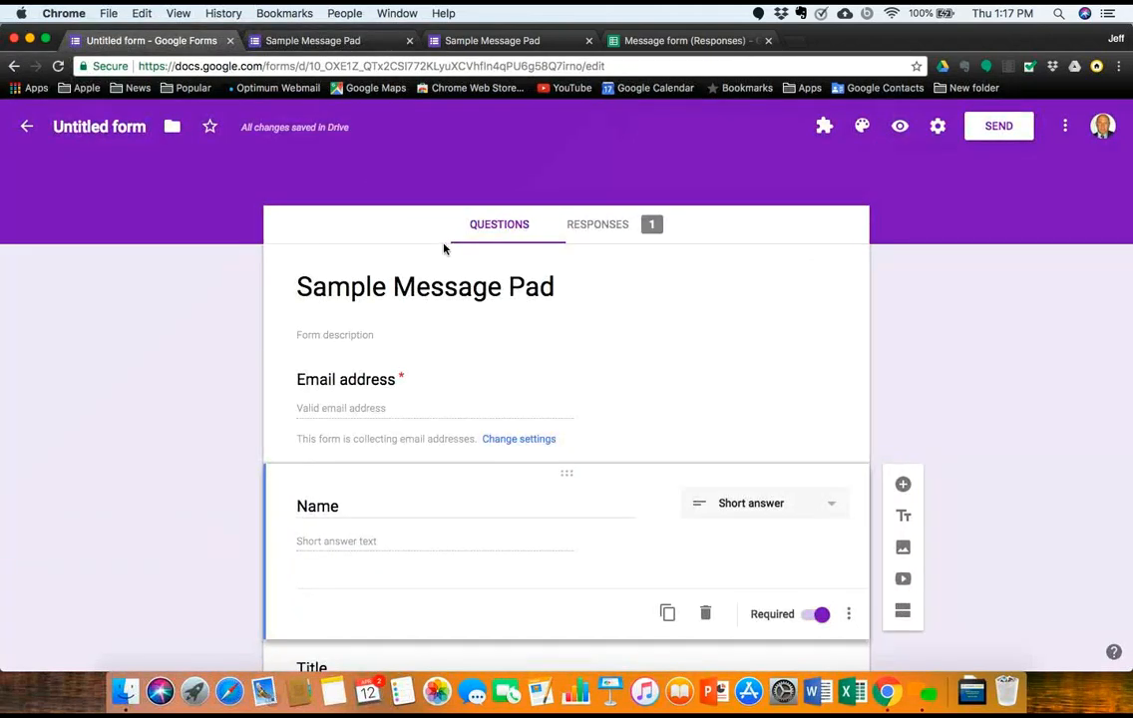
left_click(140, 122)
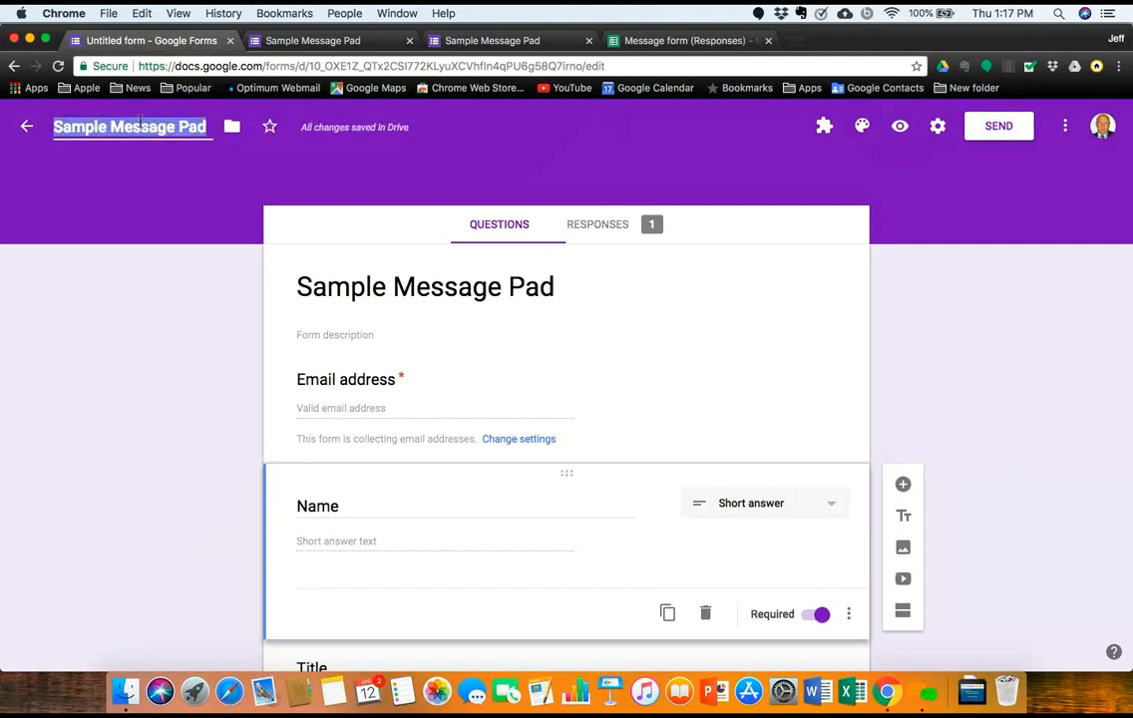
left_click(622, 225)
left_click(806, 270)
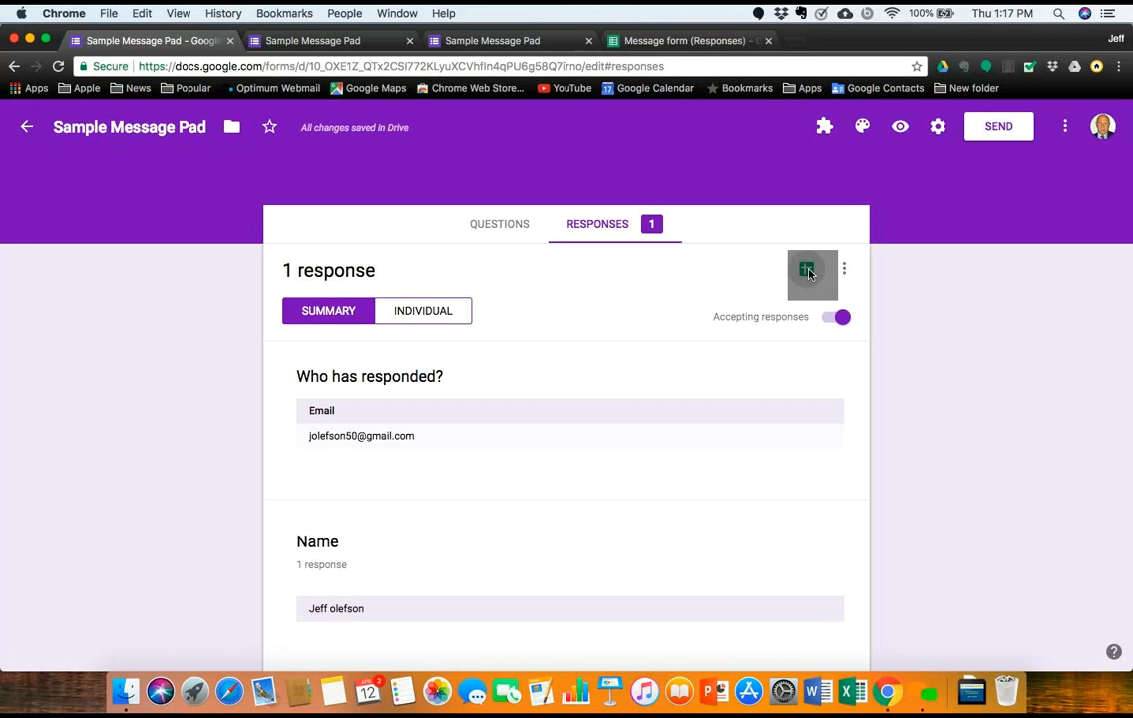
left_click(748, 315)
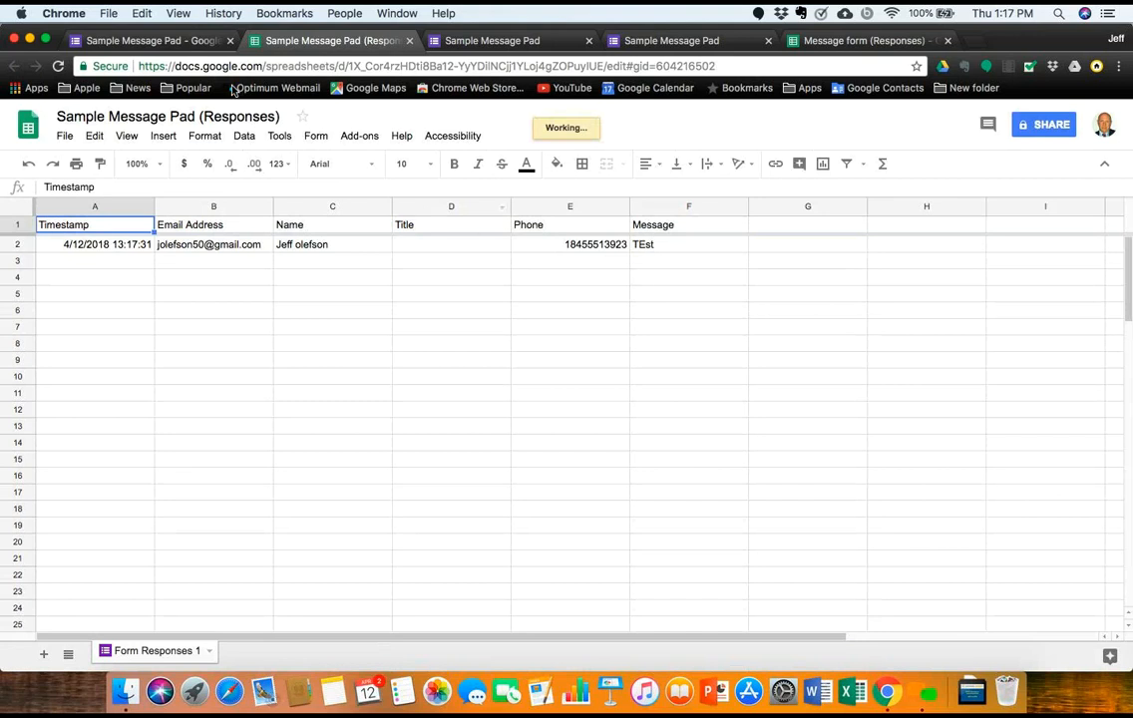
Step: Return from the responses spreadsheet to the form's Responses summary showing 1 response
left_click(162, 46)
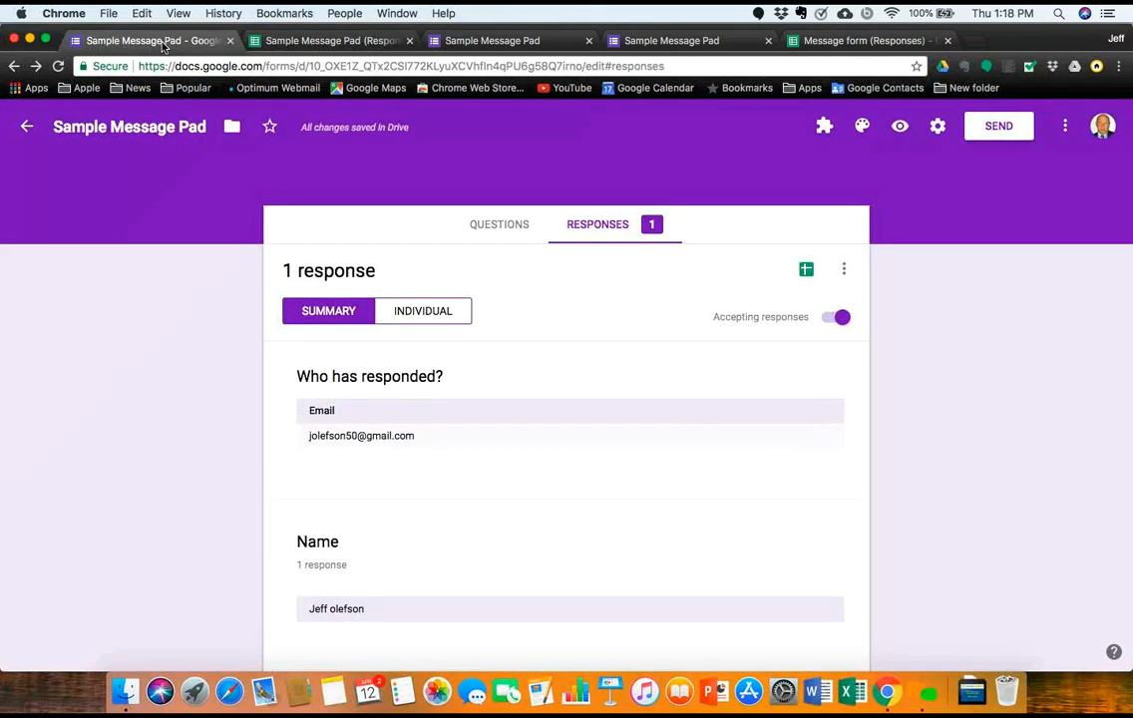
Step: Go back to the Forms home page and open the PNW AA Capabilities Form
left_click(508, 224)
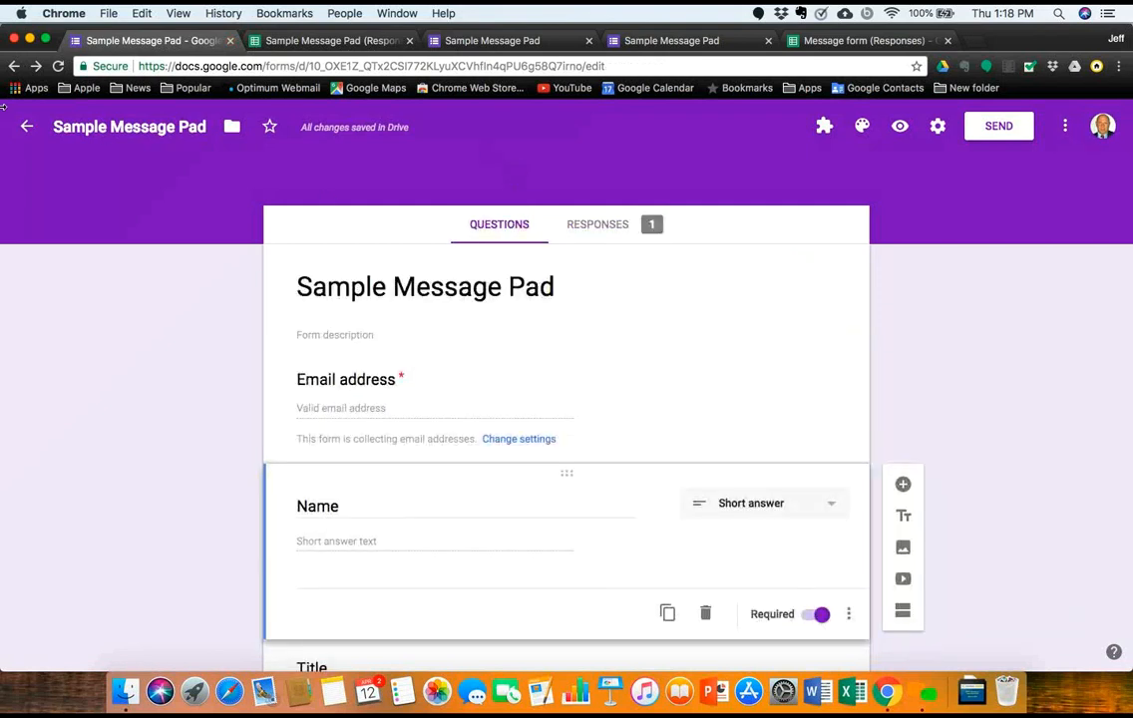
left_click(28, 127)
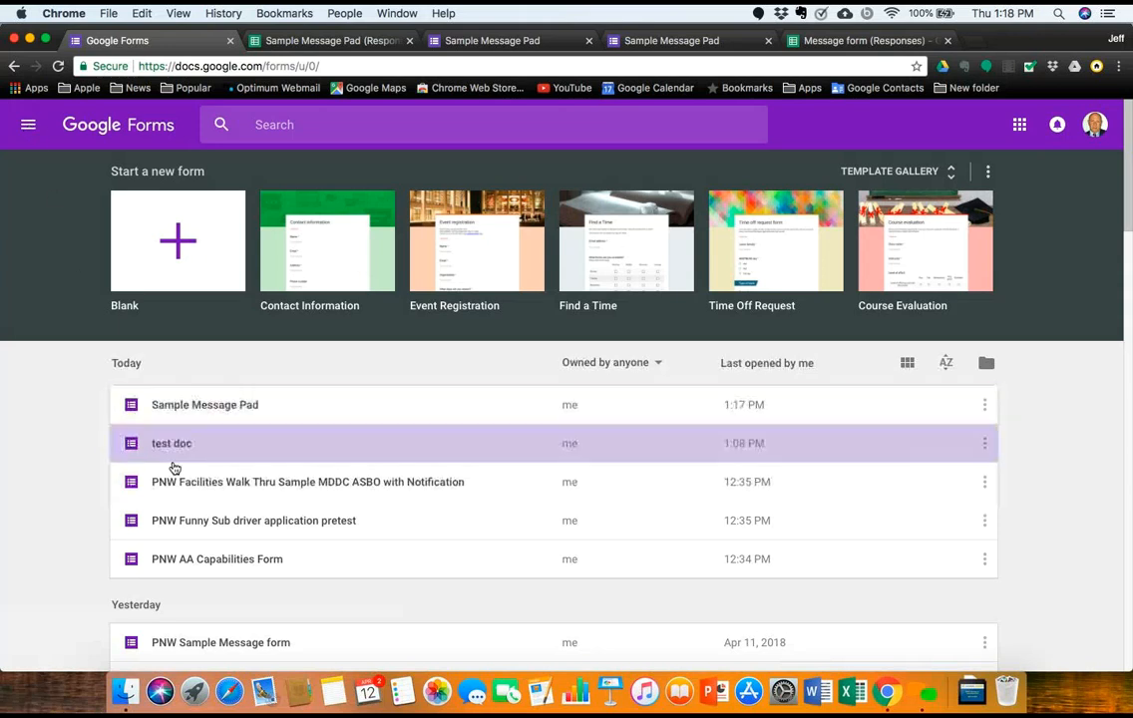
scroll(173, 468, "down", 5)
left_click(172, 468)
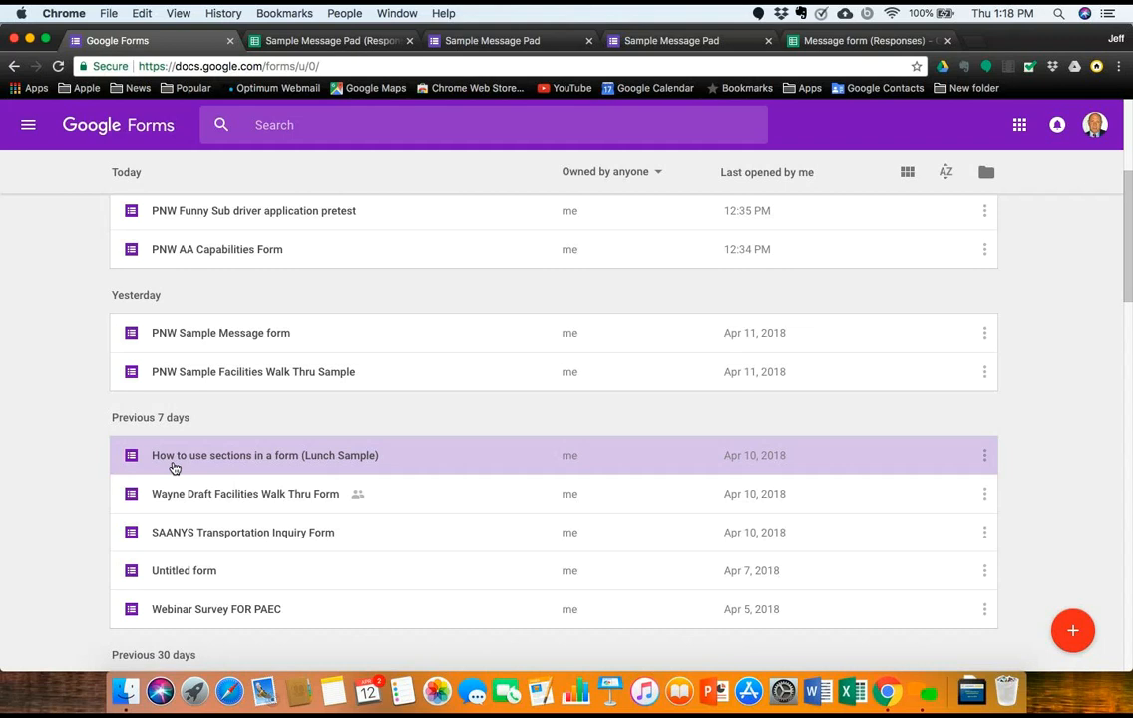
left_click(177, 264)
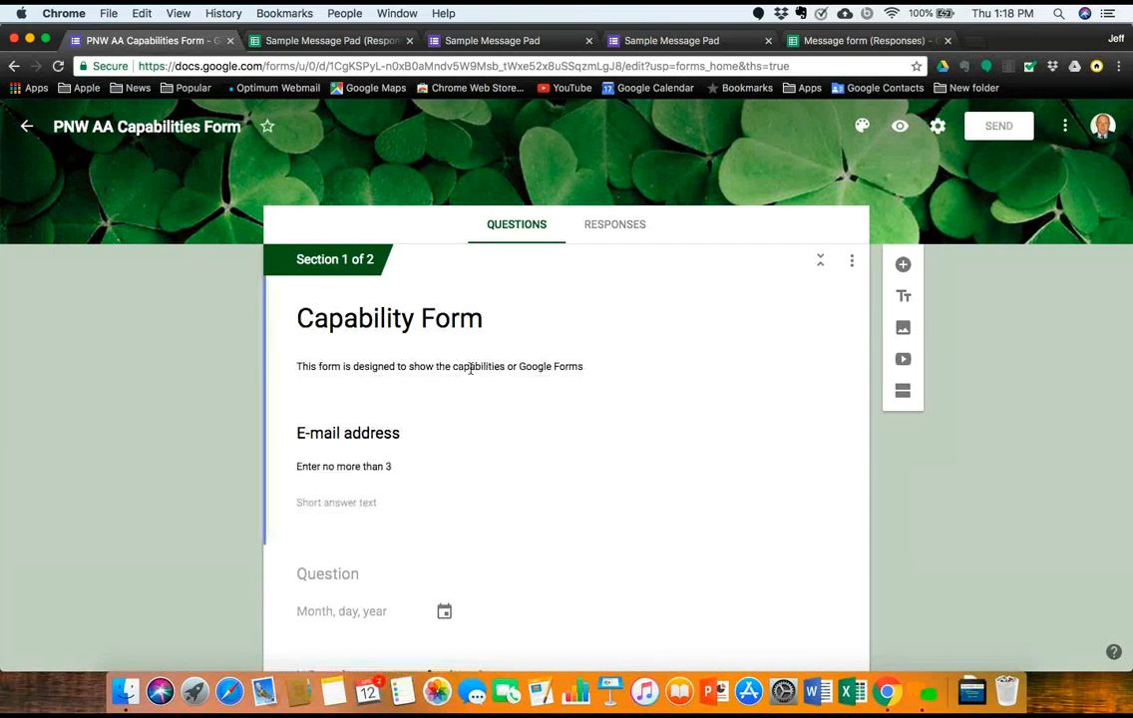
Step: Delete the form's E-mail address question and return to the Forms home page
left_click(538, 463)
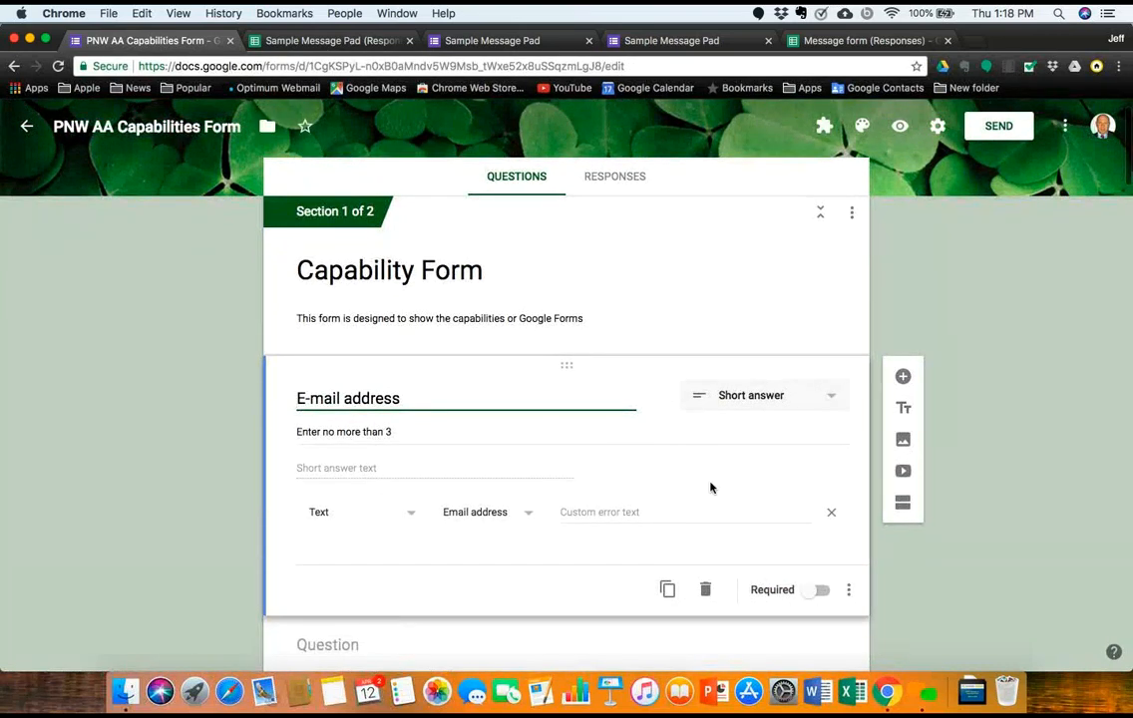
left_click(705, 590)
scroll(596, 389, "up", 1)
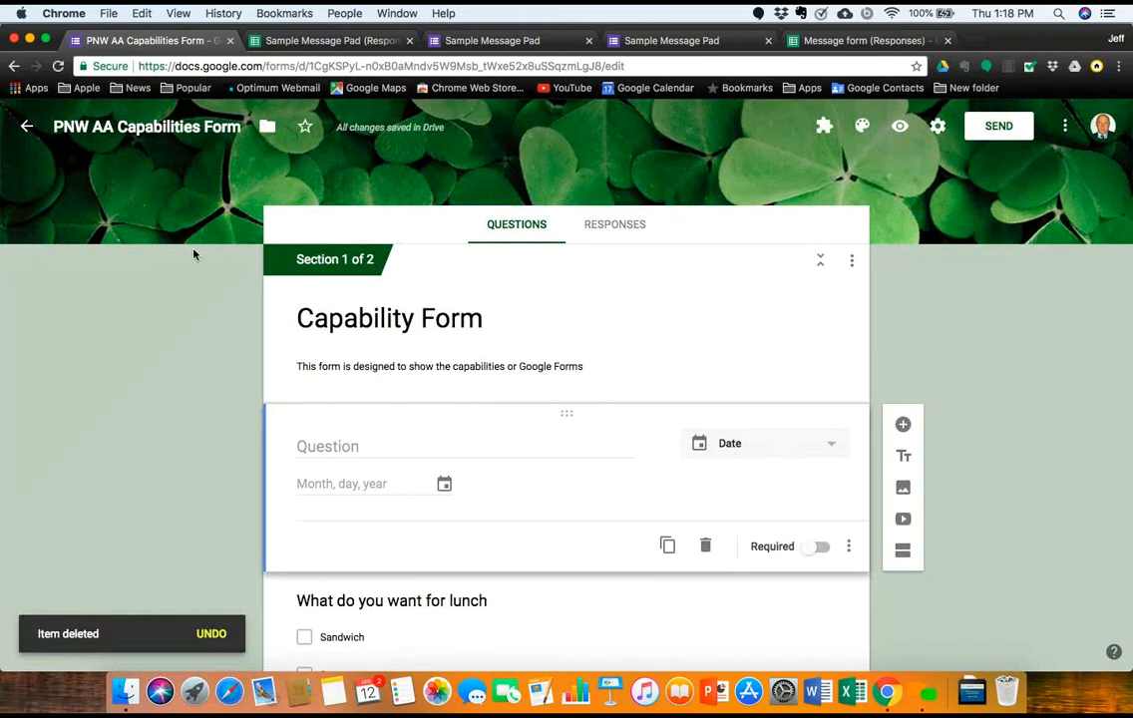
left_click(28, 129)
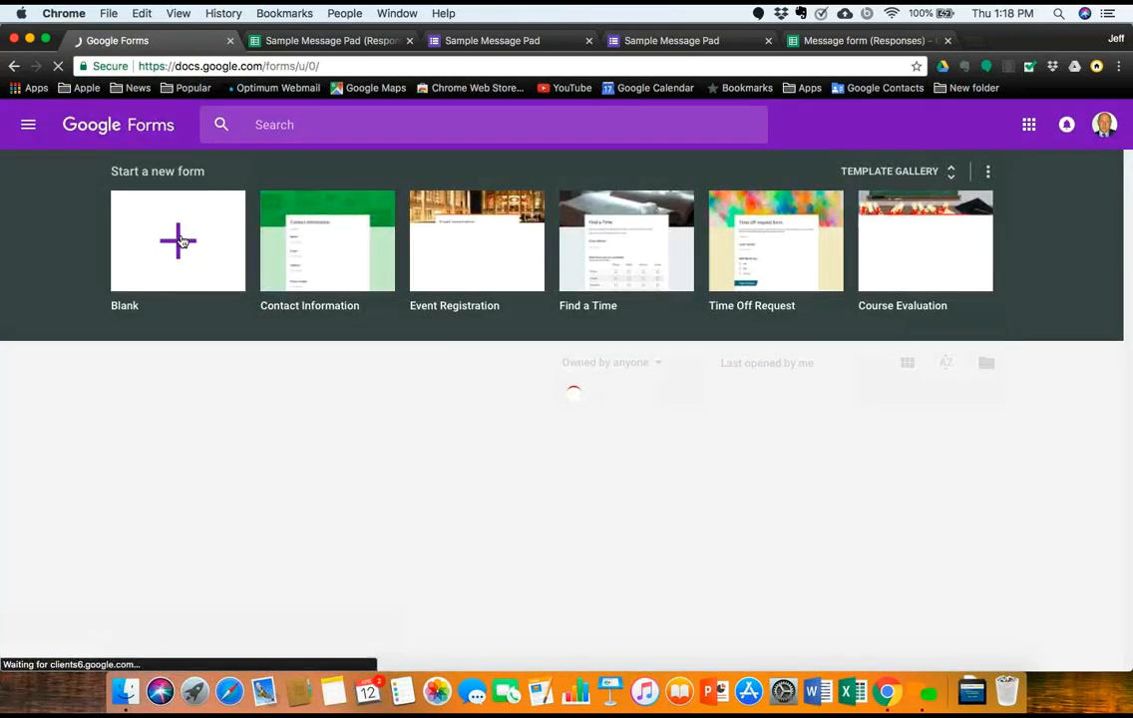
Step: Create a blank form with file name 'AAA test PNW' and title 'Sample Form'
left_click(178, 239)
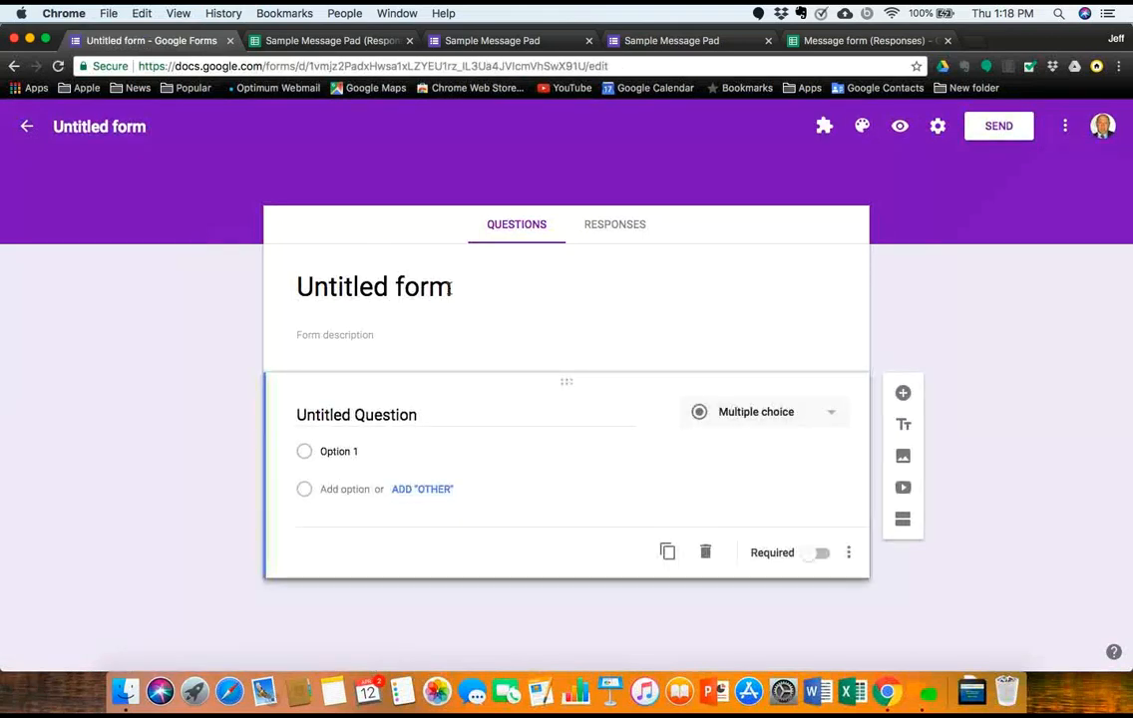
left_click(147, 128)
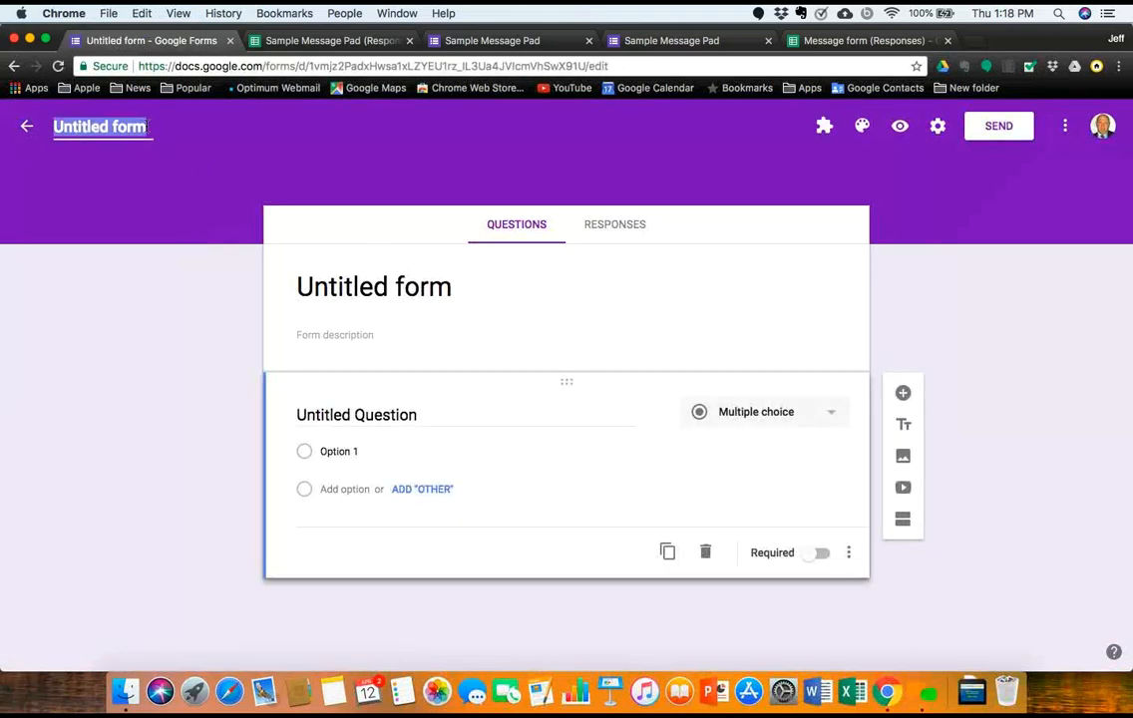
key("BackSpace")
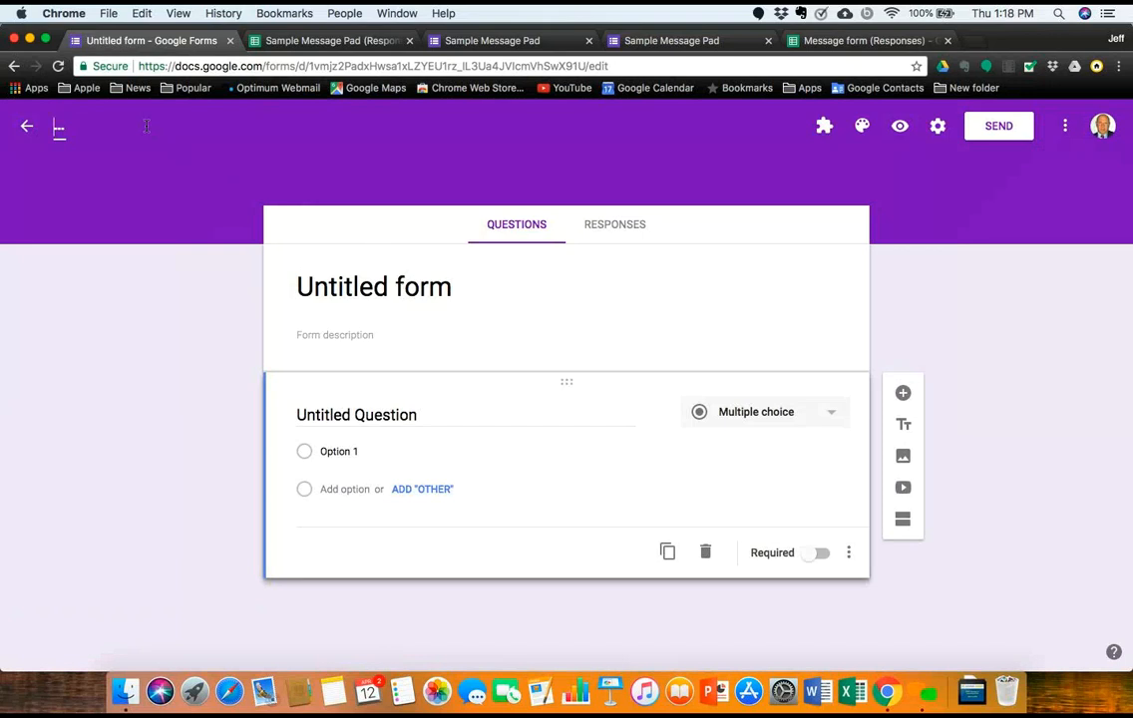
type("AAA test PNW")
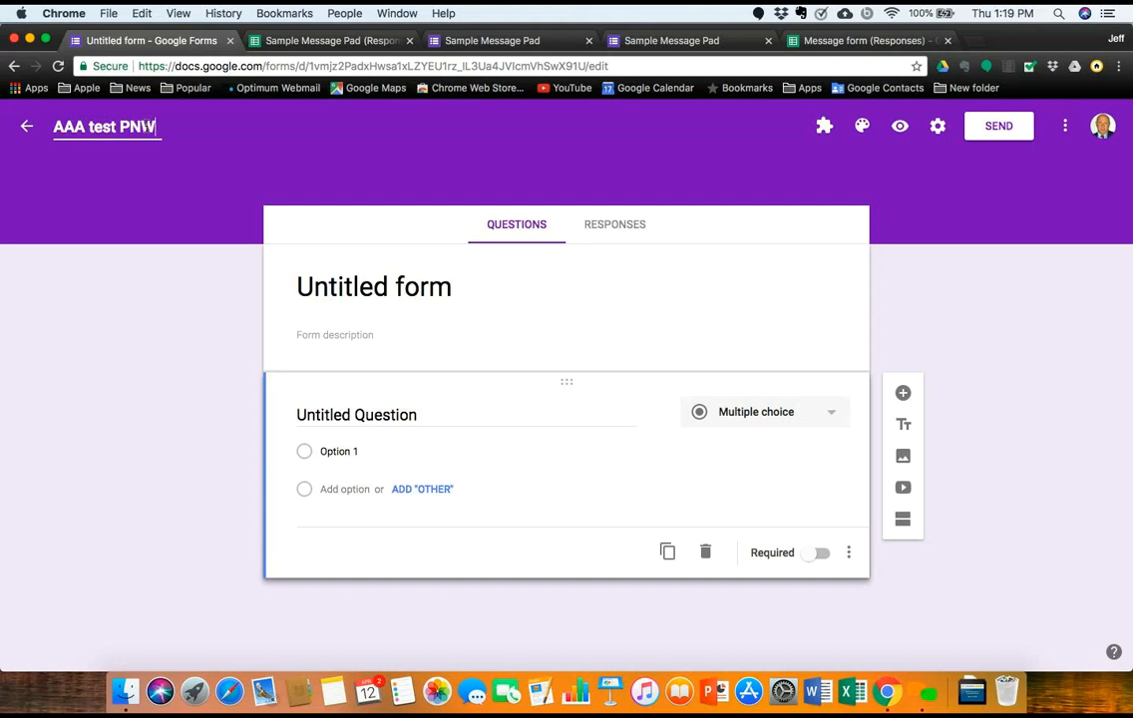
left_click(417, 290)
key("BackSpace")
key("BackSpace")
key("BackSpace")
key("BackSpace")
key("BackSpace")
key("BackSpace")
key("BackSpace")
key("BackSpace")
key("BackSpace")
key("BackSpace")
key("BackSpace")
key("BackSpace")
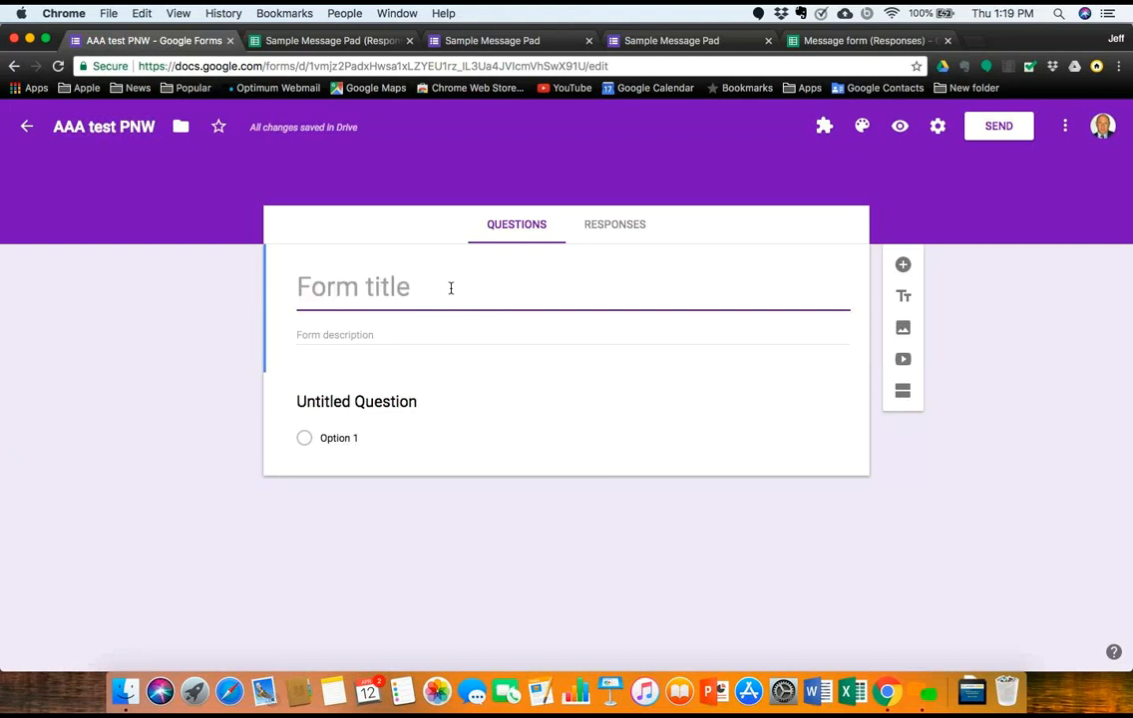
type("Sample Form")
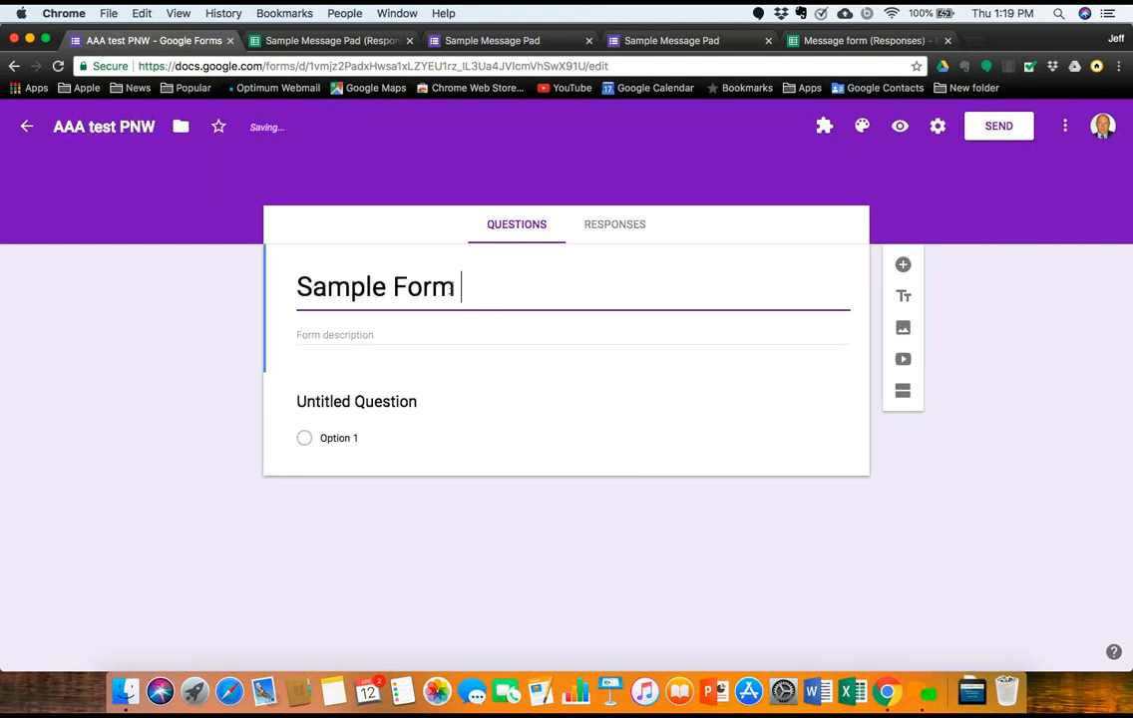
Step: Type the description 'This is a form to show you how you create', fixing typos
left_click(417, 330)
type("T")
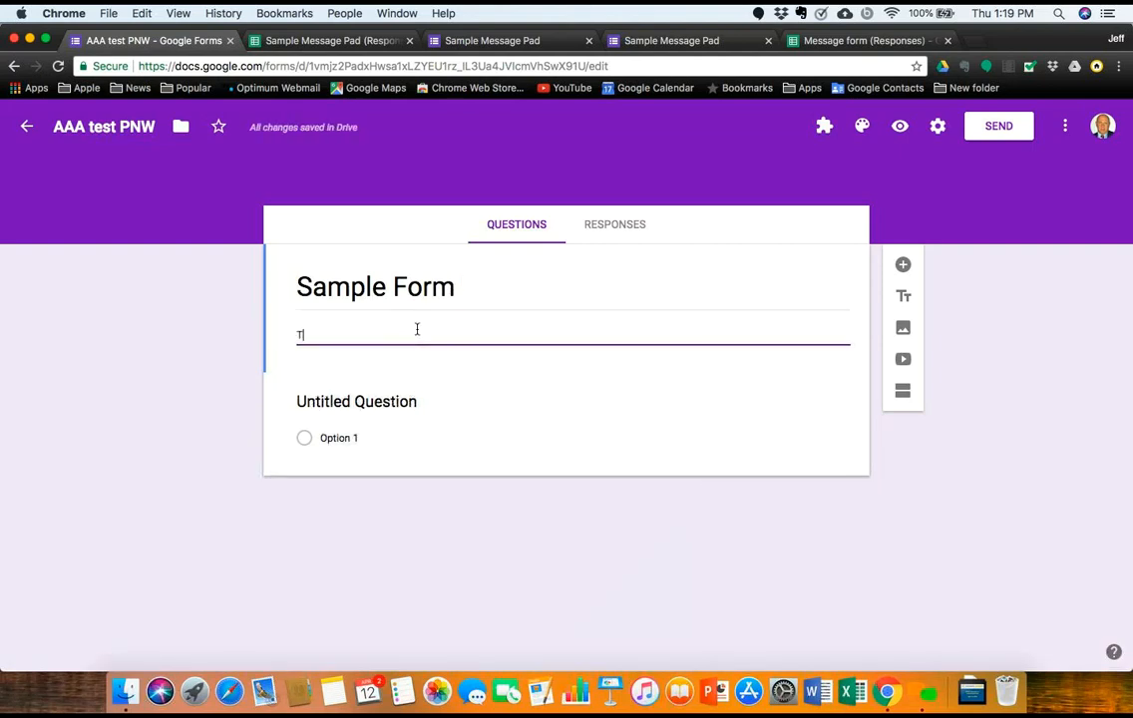
type("his is a form tyo")
key("BackSpace")
key("BackSpace")
type("o show yoyou how yo crae")
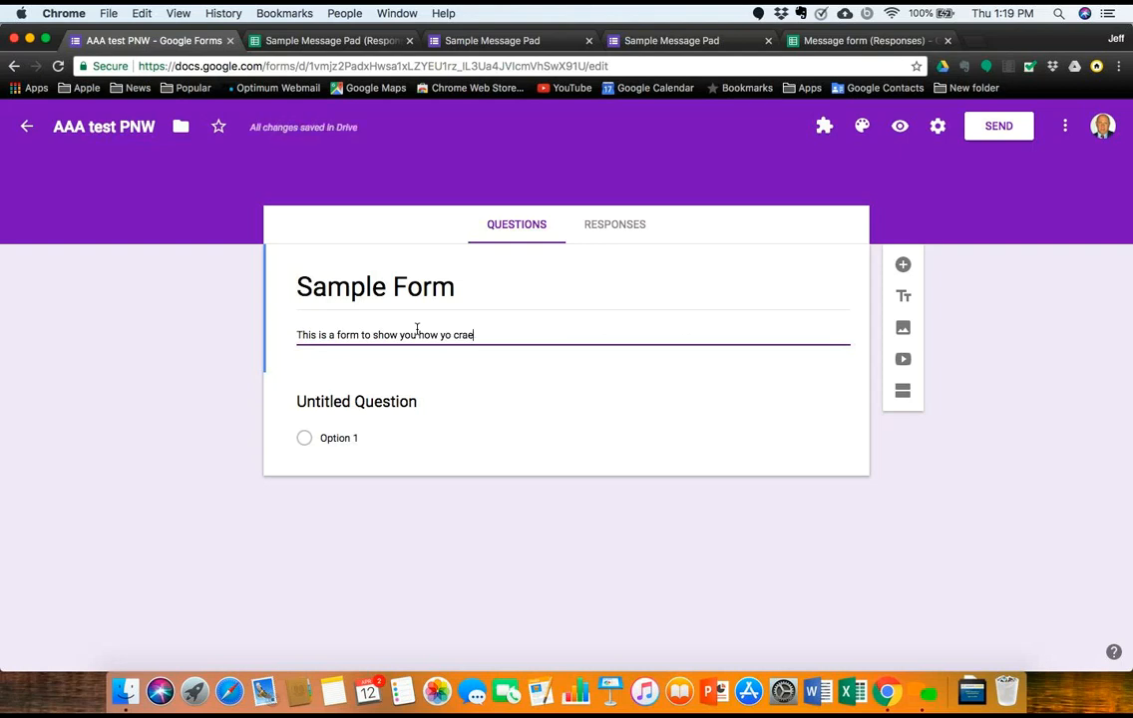
key("BackSpace")
key("BackSpace")
key("BackSpace")
key("BackSpace")
key("BackSpace")
type("u")
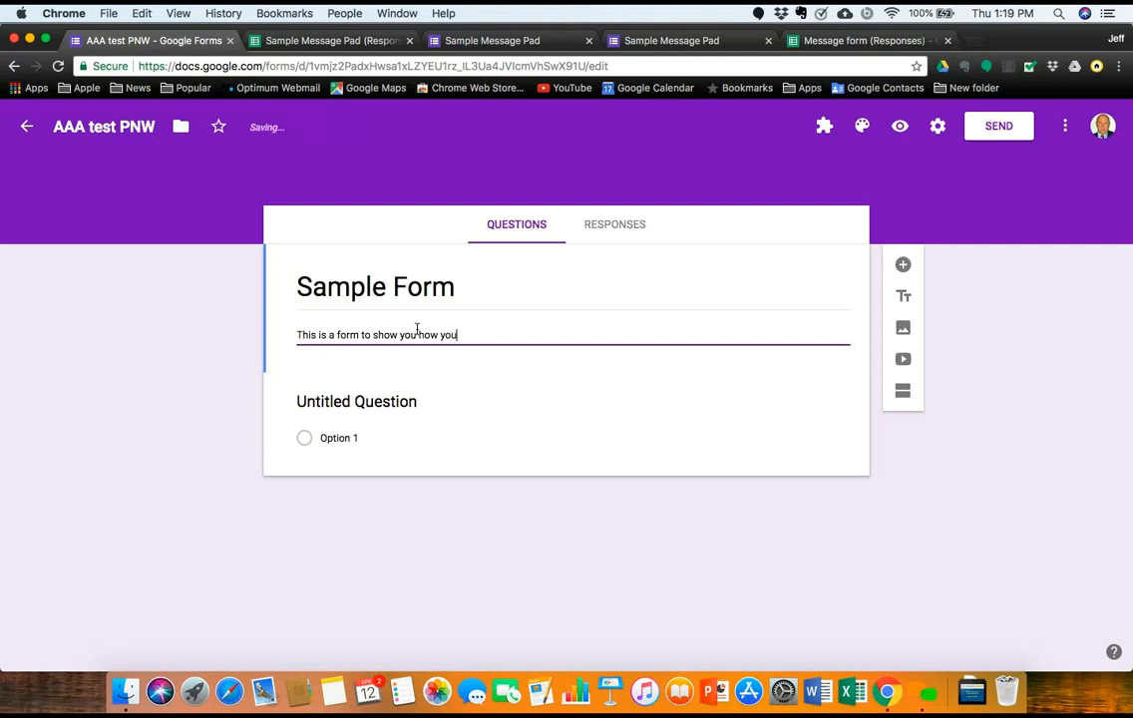
type(" crae")
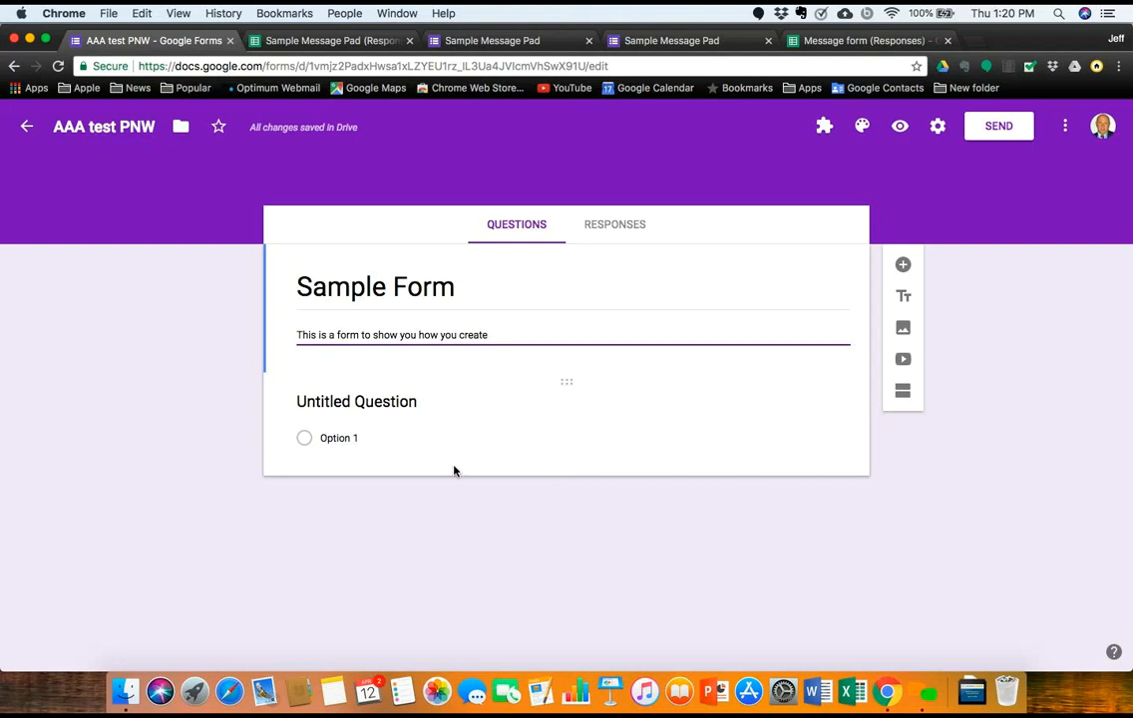
Step: Make the first question a short-answer question titled Name
left_click(506, 414)
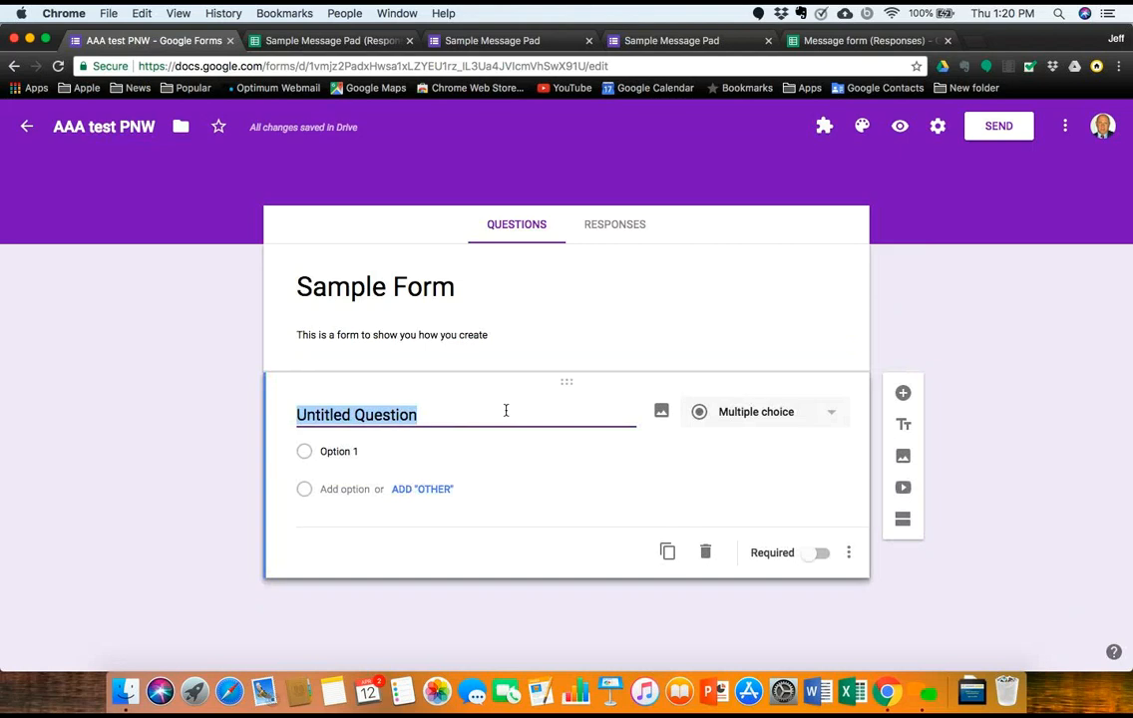
left_click(833, 417)
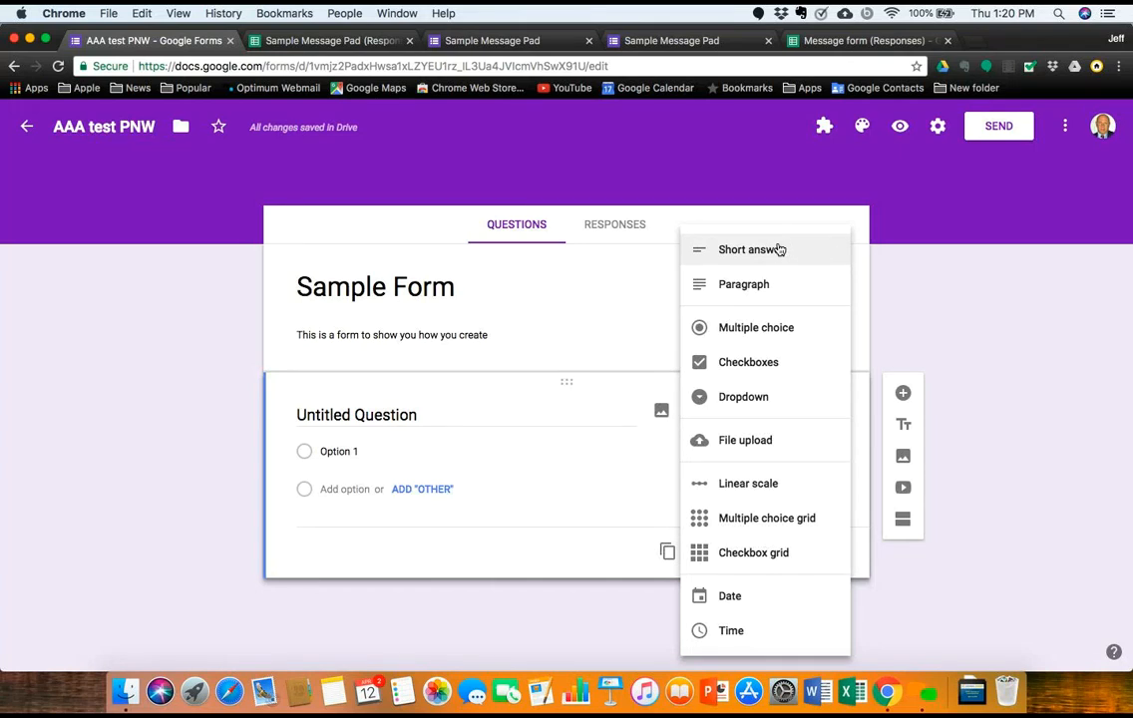
left_click(776, 254)
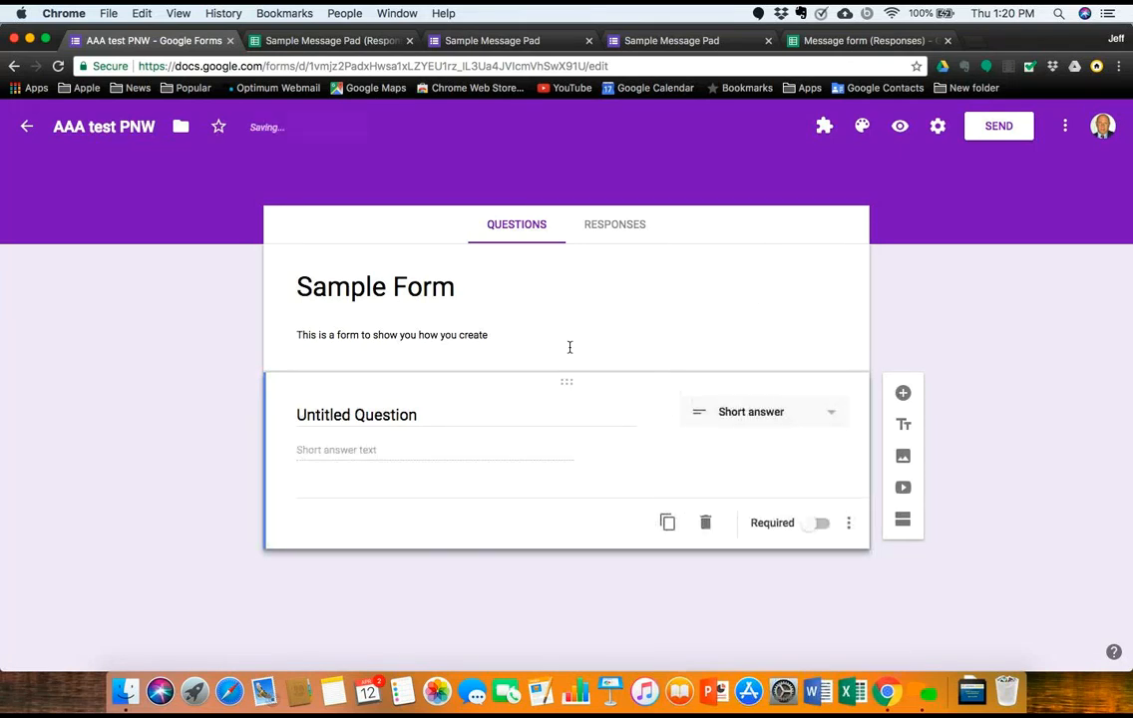
left_click(422, 418)
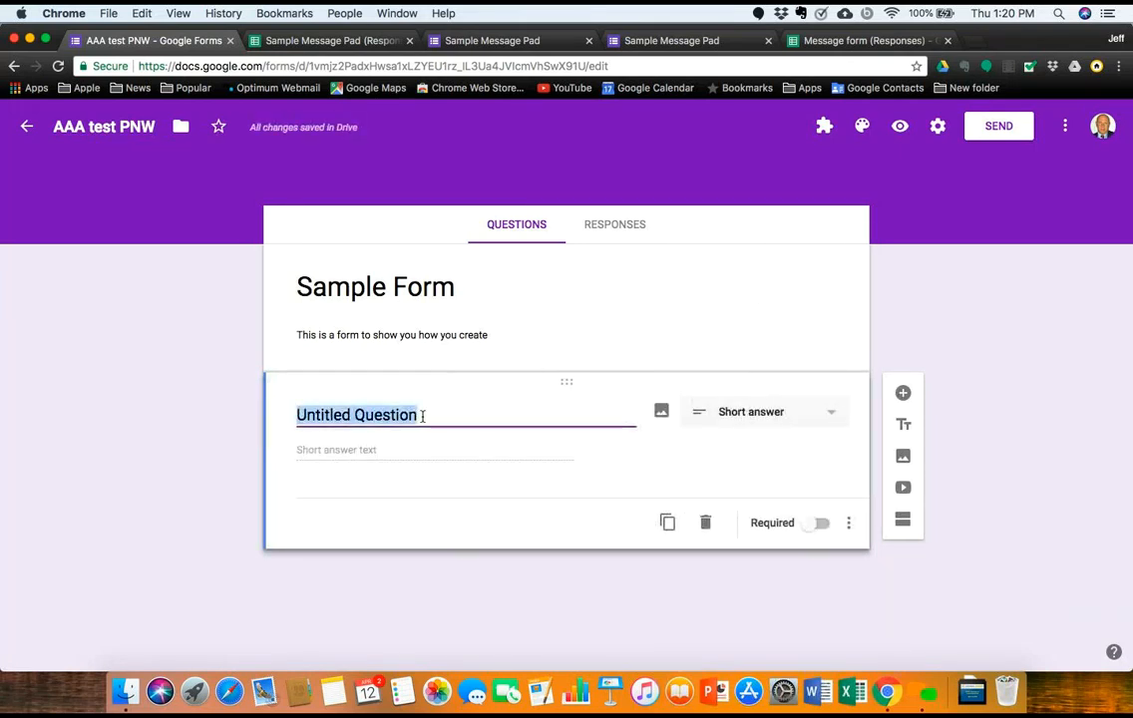
key("BackSpace")
type("Name")
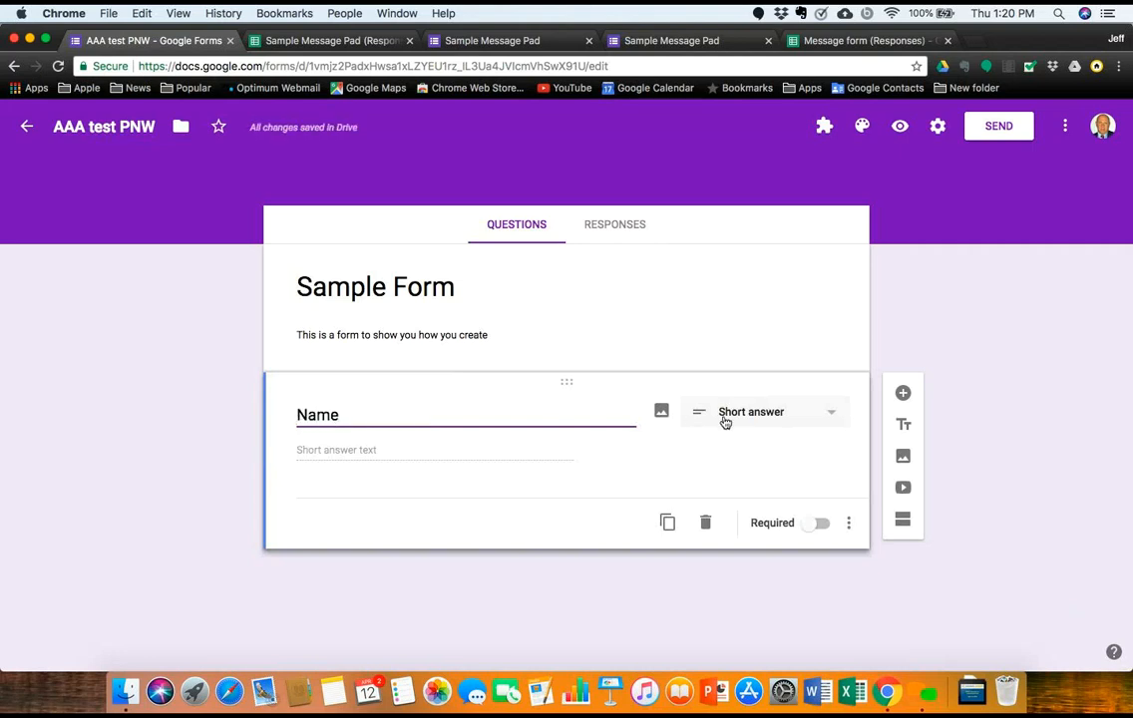
Step: Add a paragraph question titled Address, with a new blank question below it
left_click(902, 395)
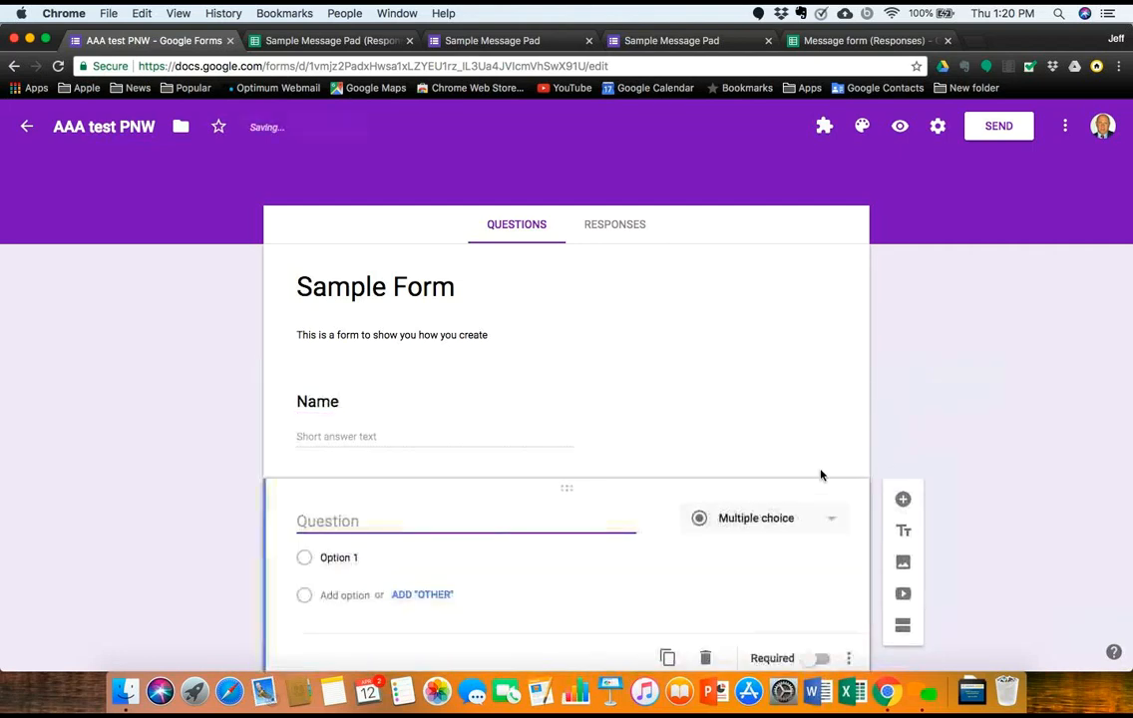
left_click(833, 516)
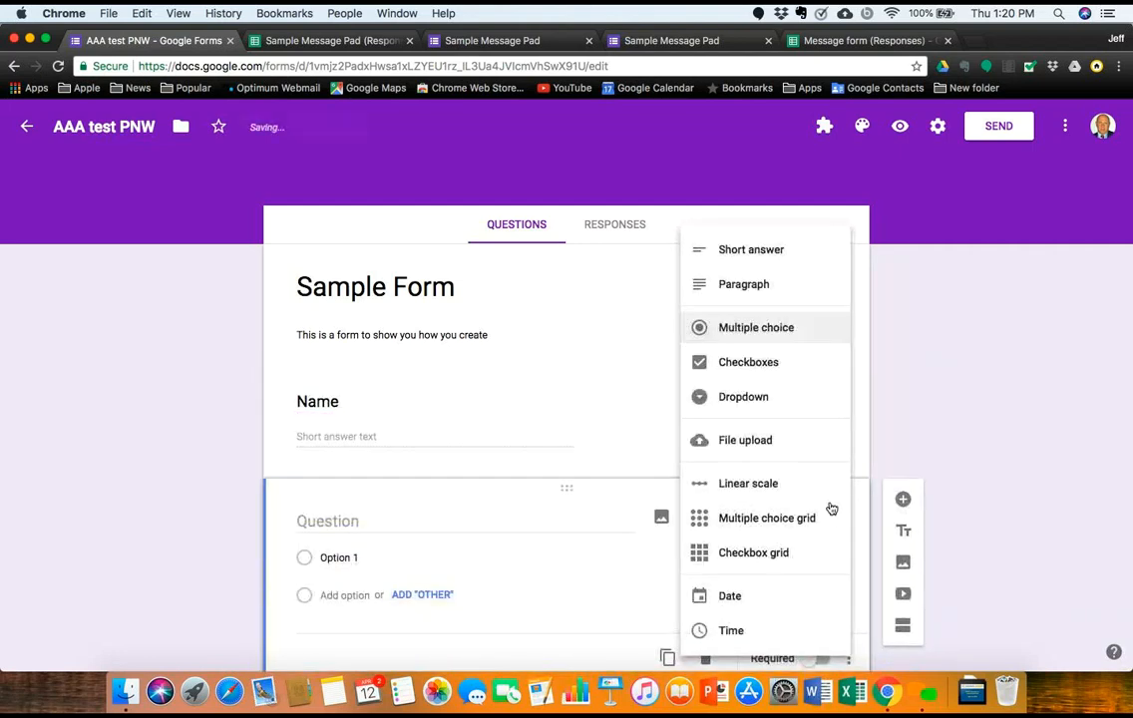
left_click(766, 286)
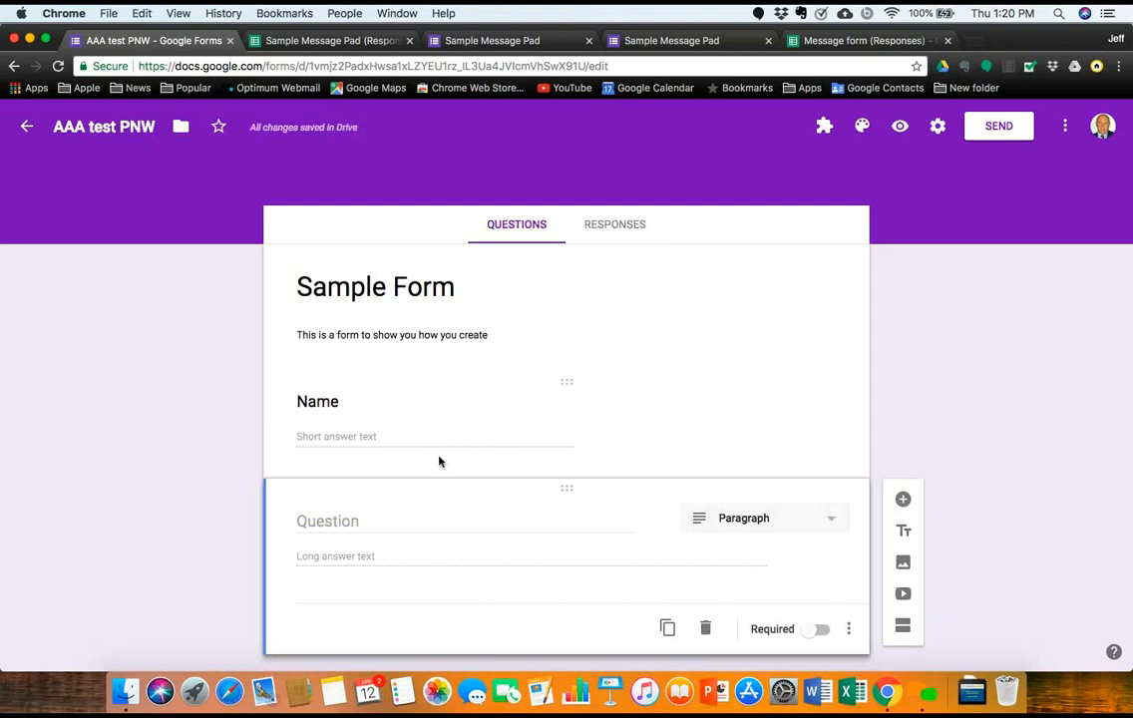
left_click(420, 517)
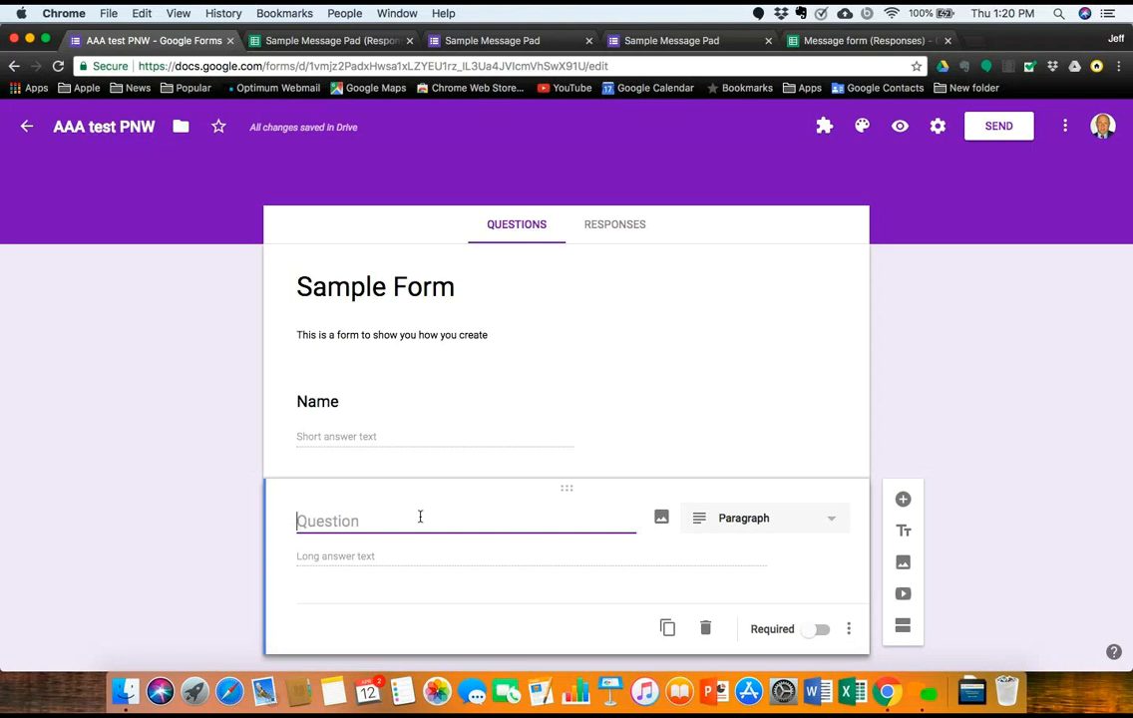
type("Address")
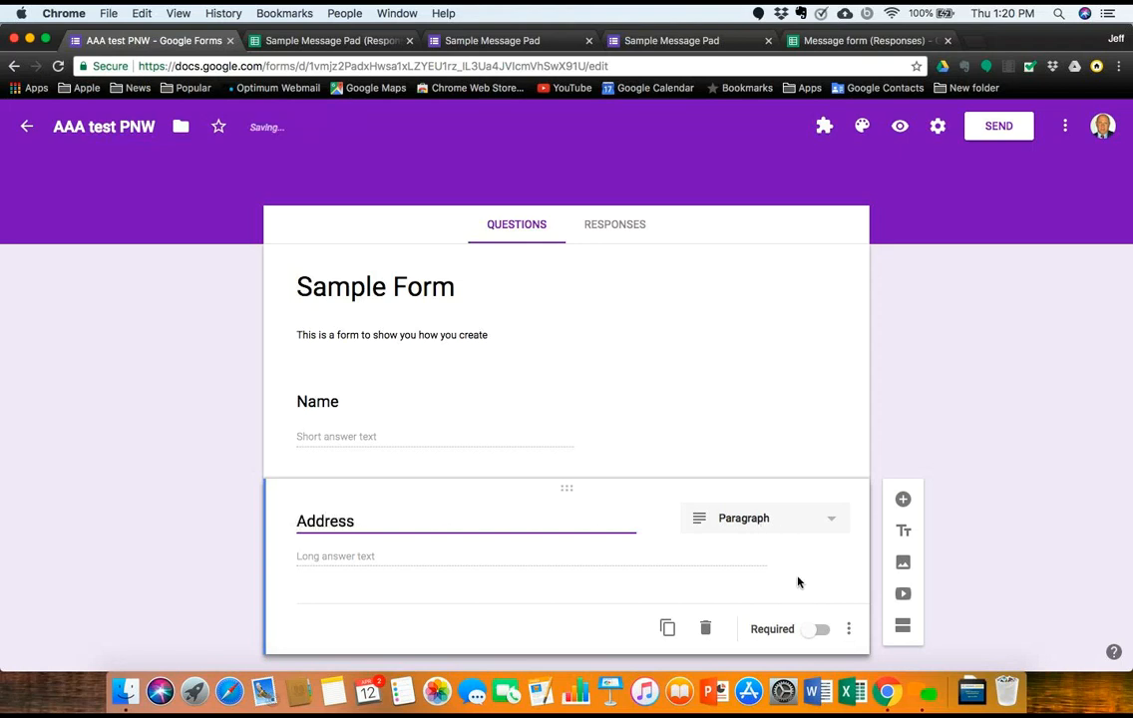
left_click(903, 500)
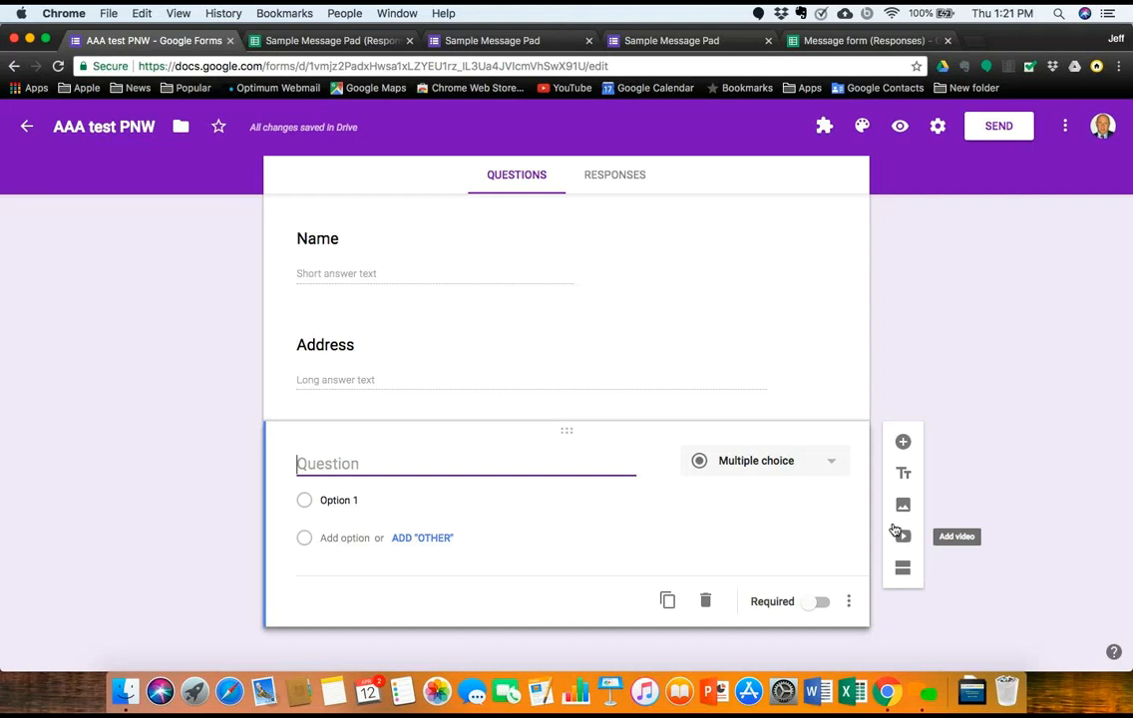
Step: Title the question 'What would you like for lunch' with choices Soup, Sandwich and Salad
type("What would you")
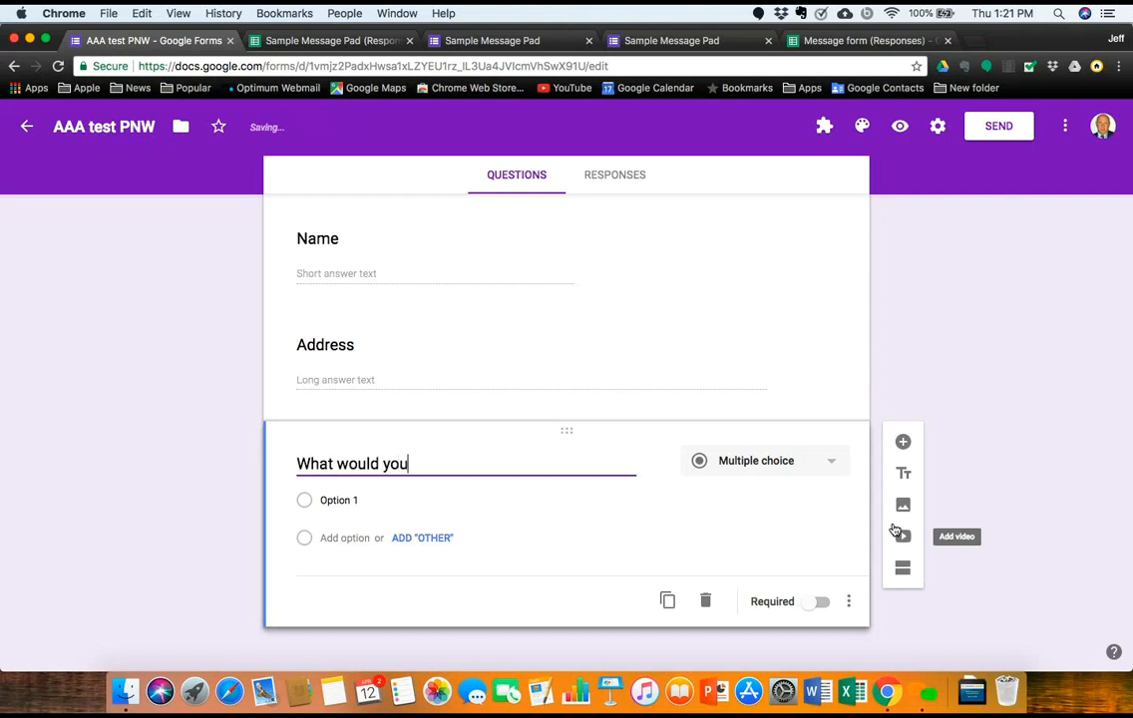
type(" like for ")
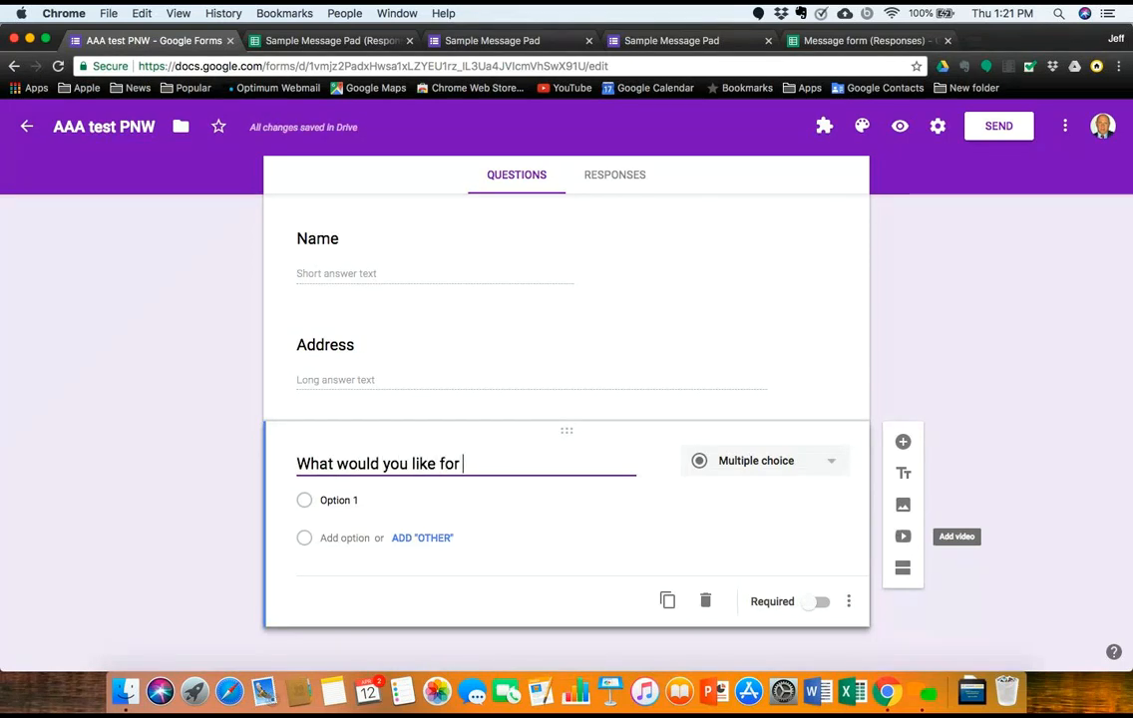
type("lunch")
key("BackSpace")
key("BackSpace")
type("nch")
left_click(329, 500)
key("BackSpace")
type("Soup")
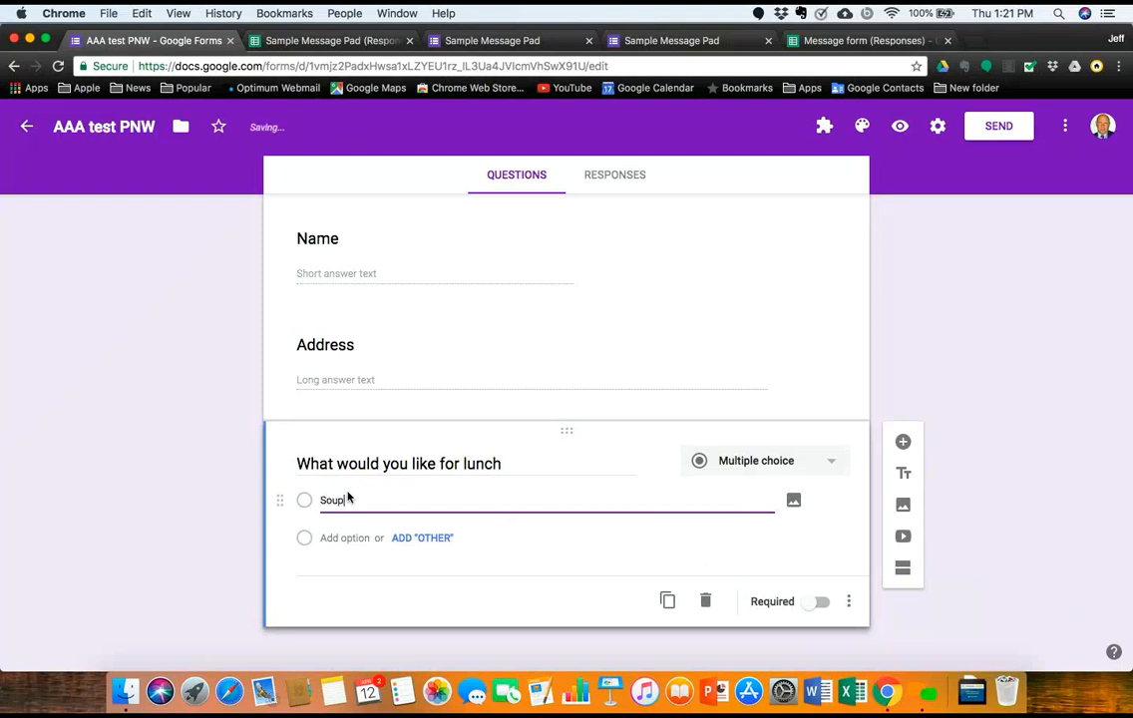
key("Return")
type("Sandwic")
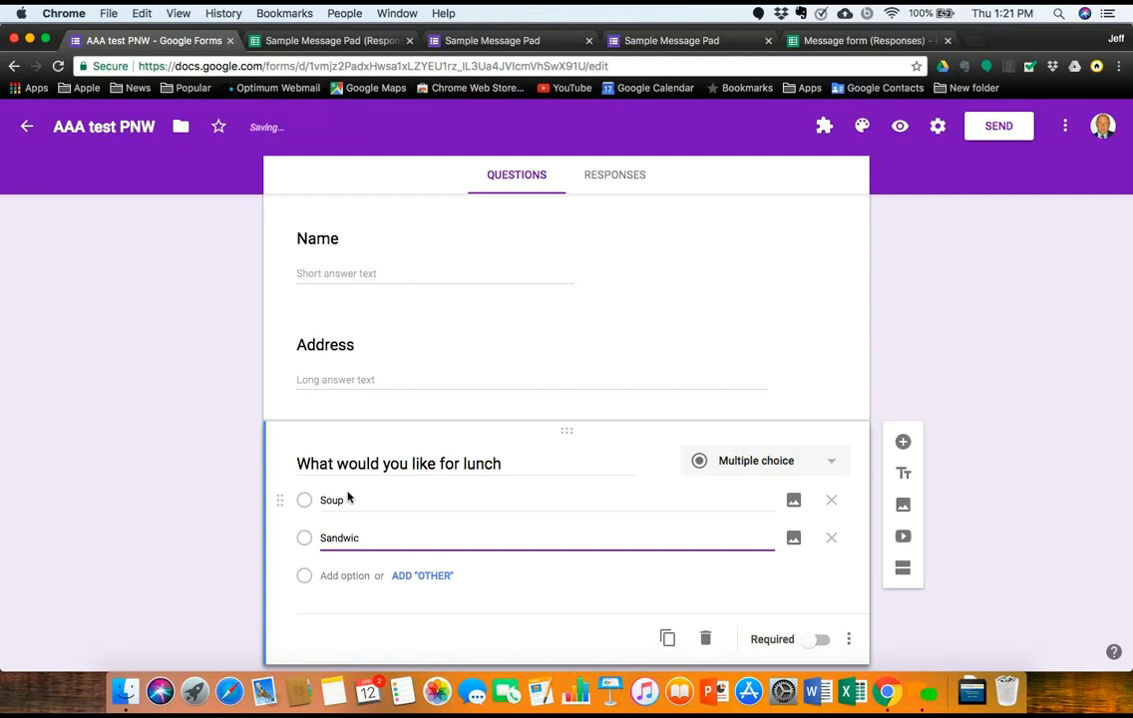
type("h")
key("Return")
type("S")
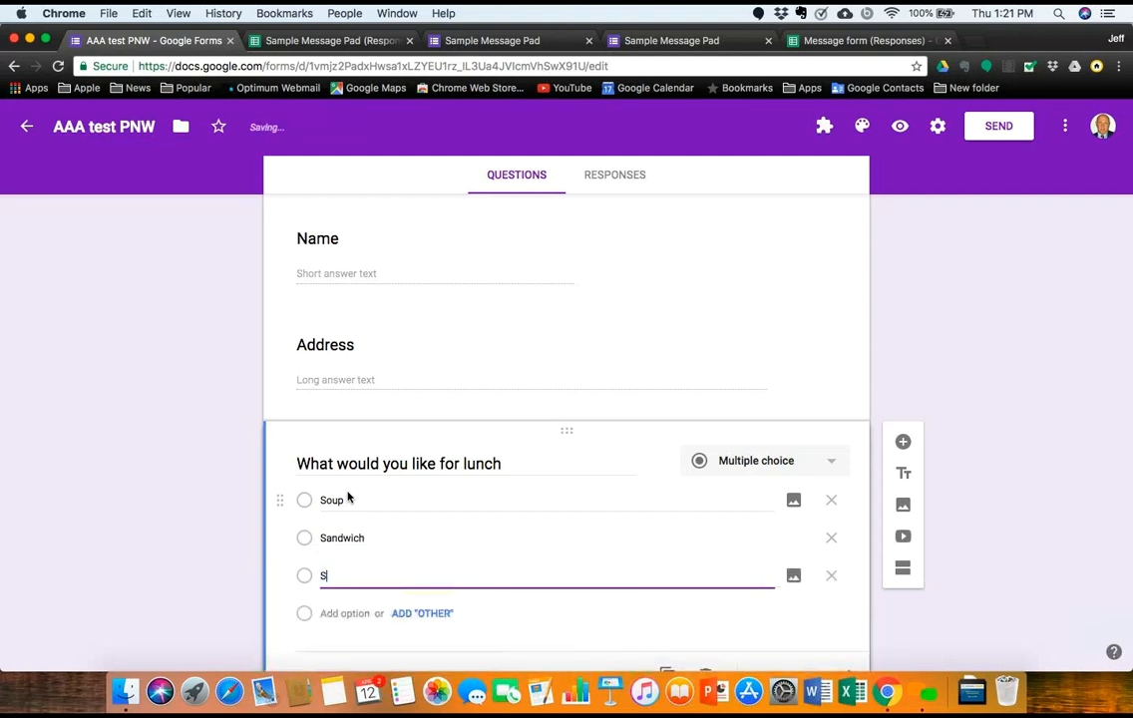
type("alad")
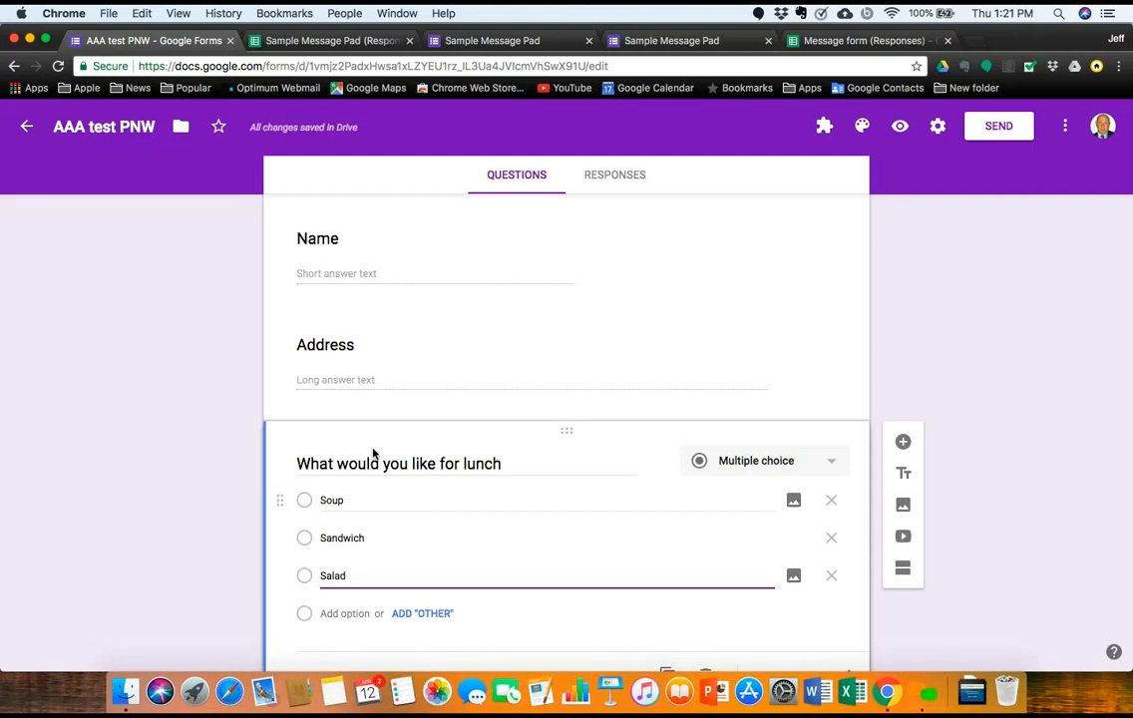
Step: Preview the form to check the Name, Address and lunch questions, then return to the editor
left_click(900, 125)
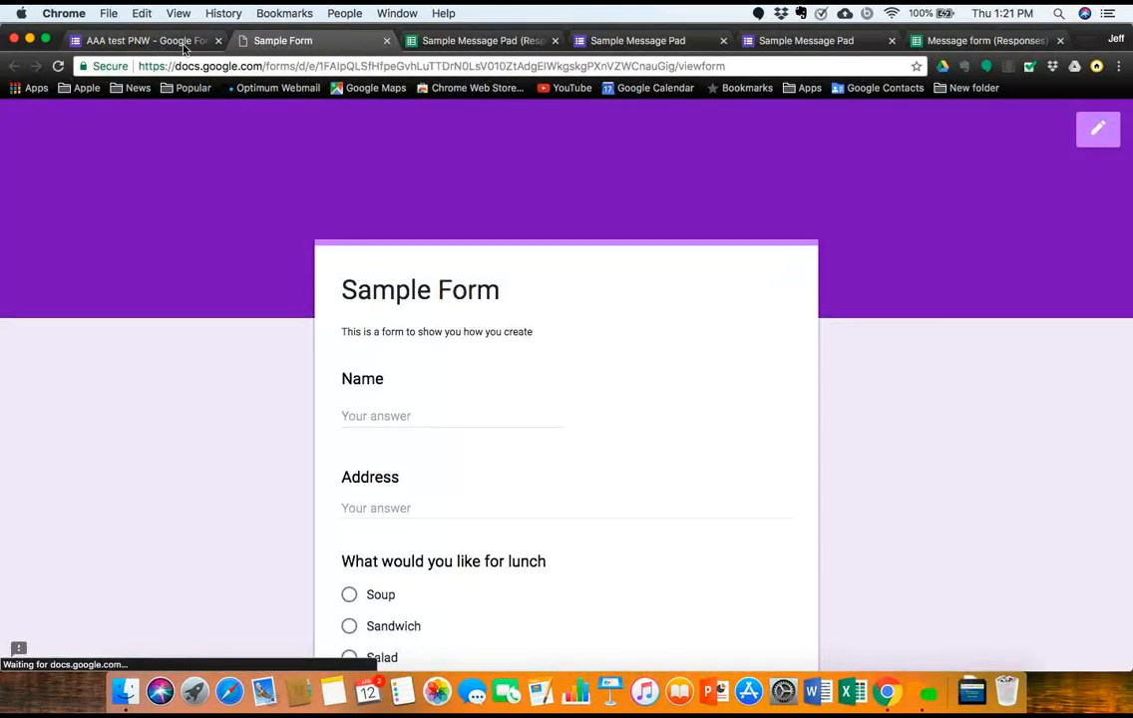
left_click(140, 40)
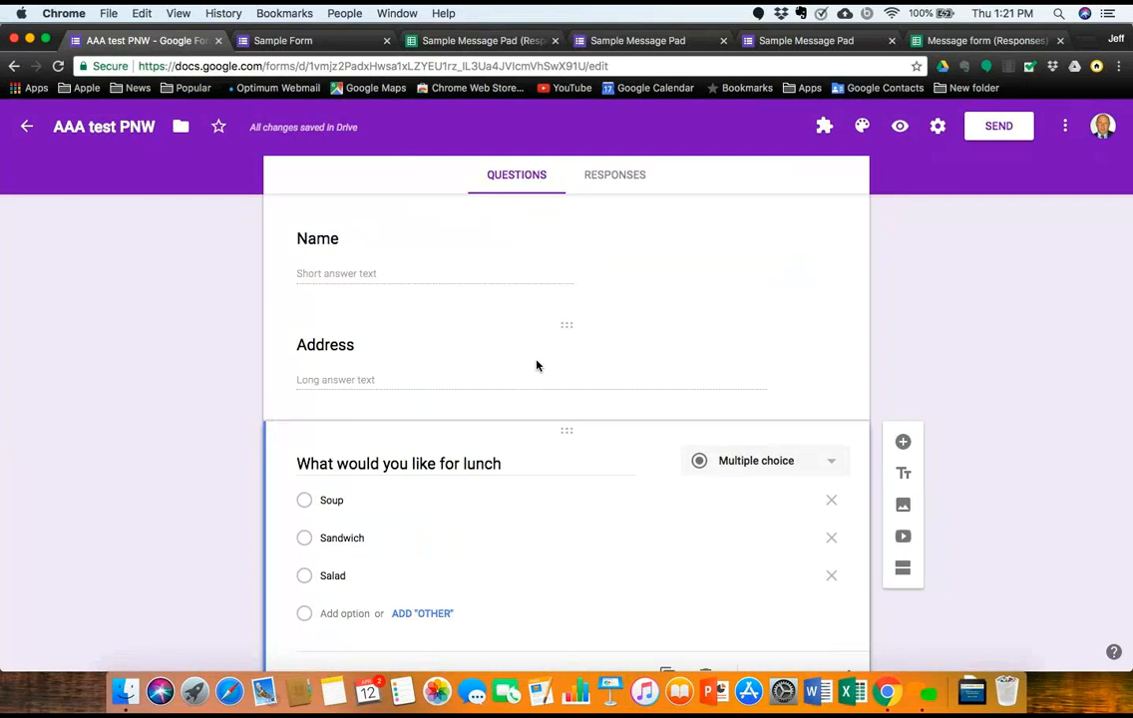
left_click(900, 128)
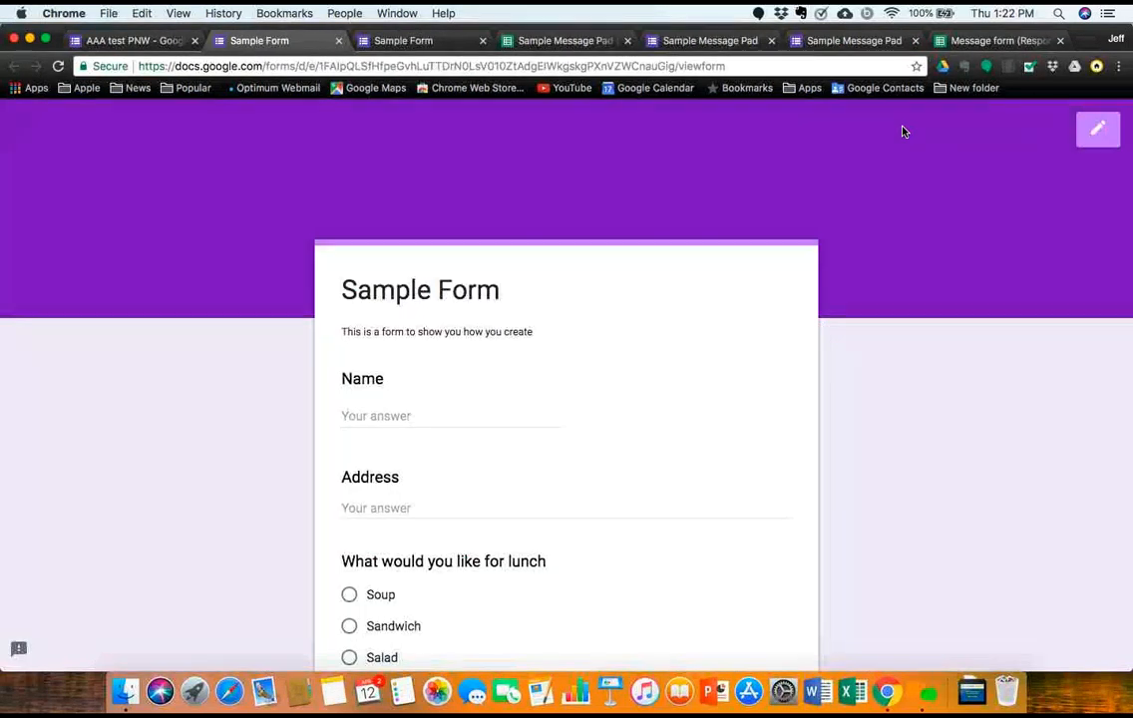
scroll(701, 400, "down", 5)
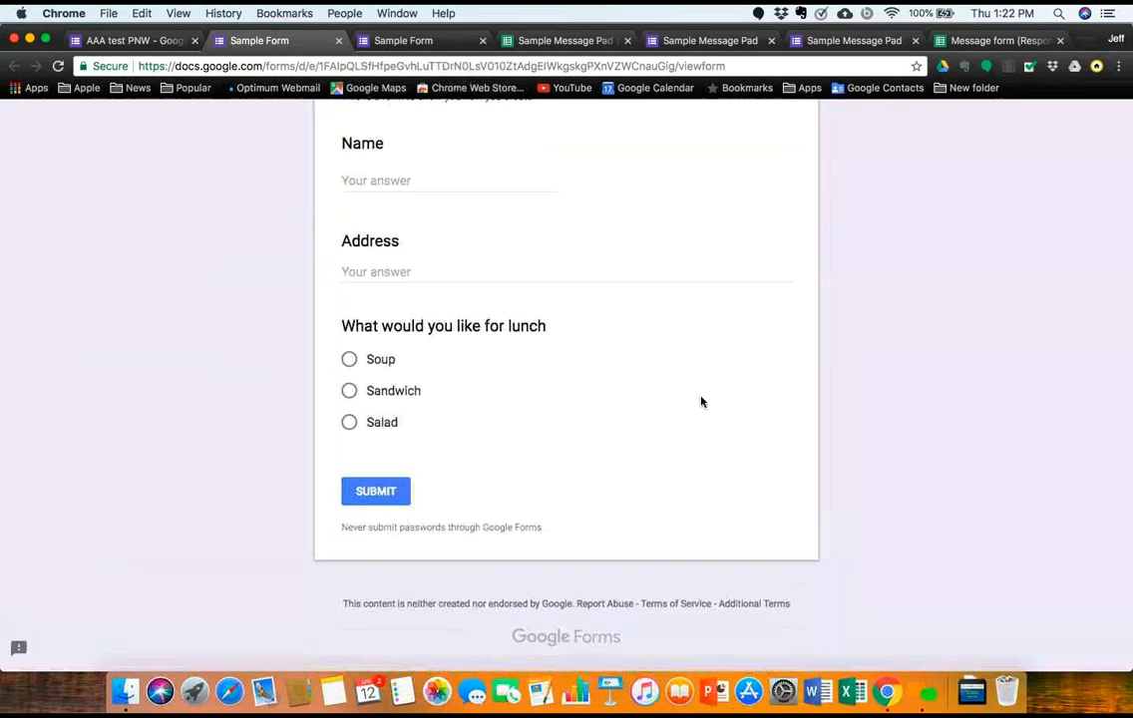
scroll(701, 401, "up", 3)
scroll(701, 400, "up", 2)
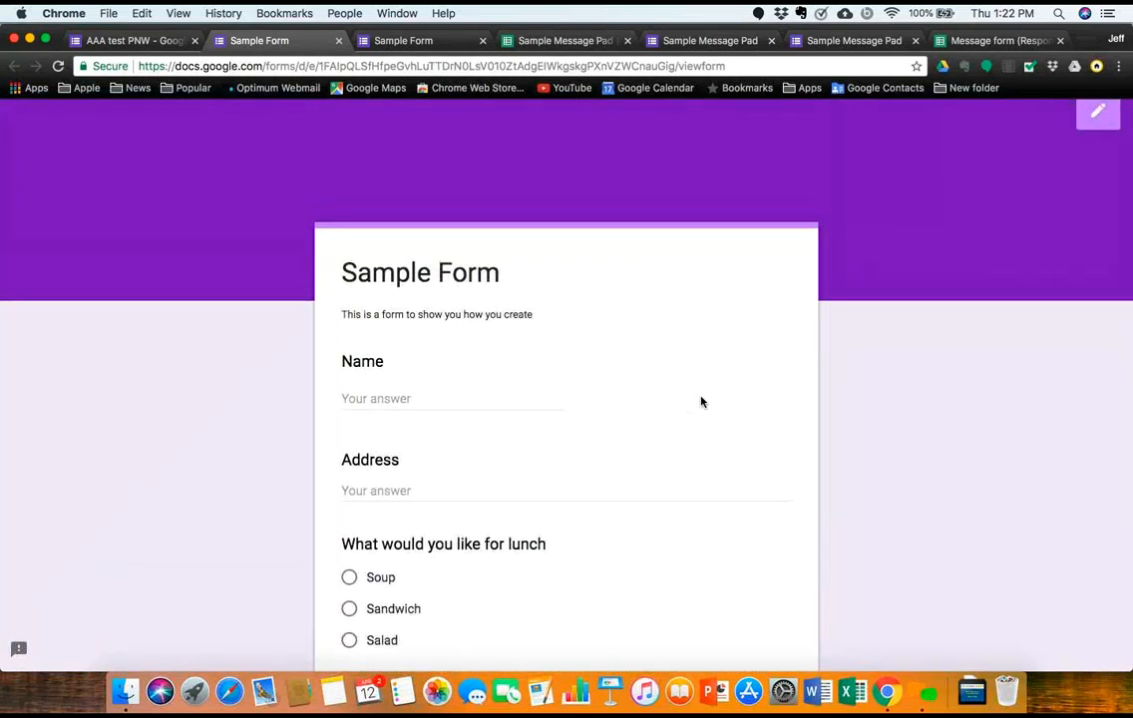
left_click(168, 41)
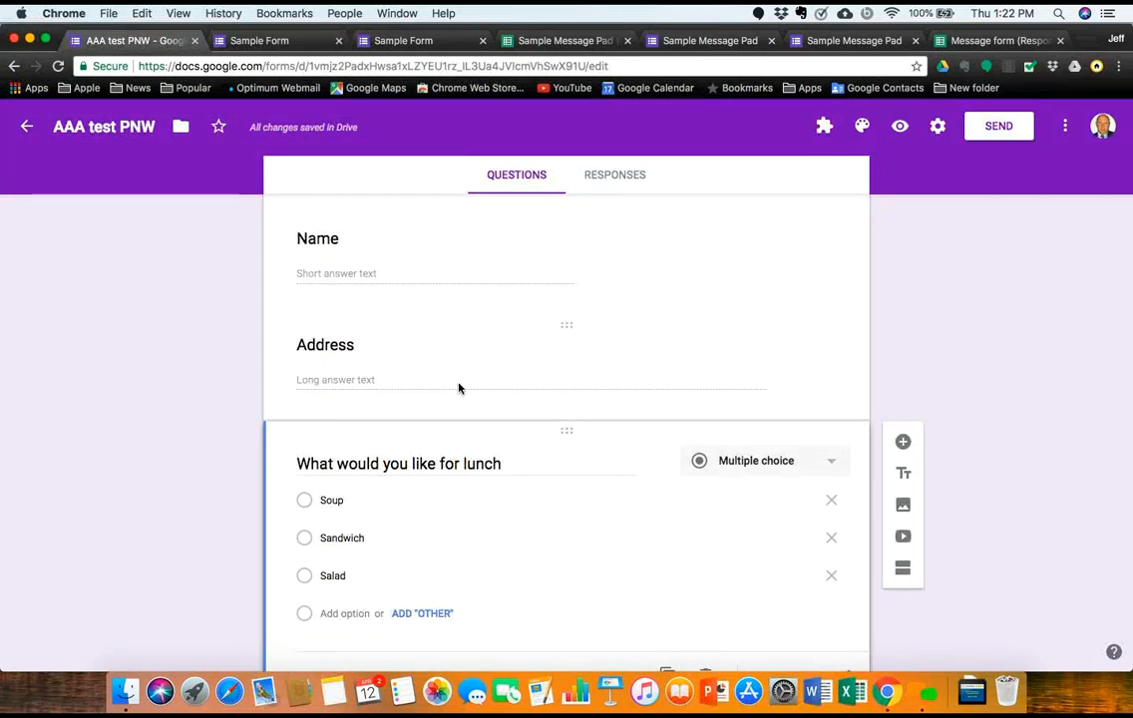
Step: Duplicate the lunch question and make the copy a Dropdown with Soup, Sandwich and Salad
scroll(543, 443, "down", 2)
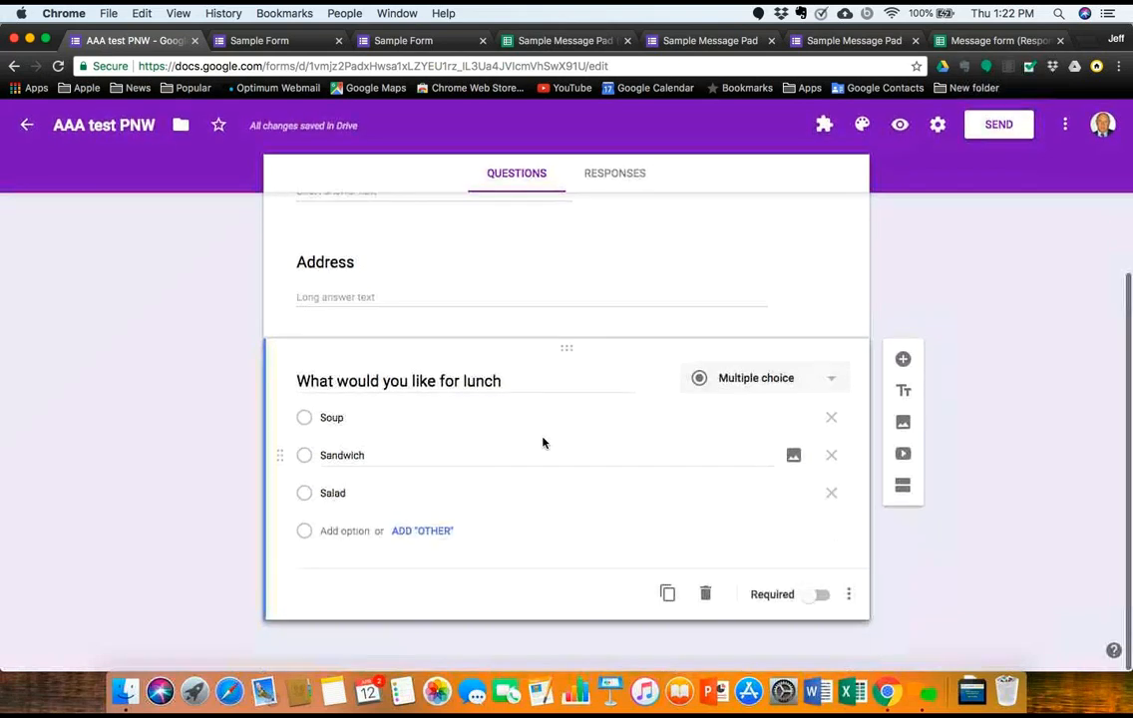
left_click(667, 595)
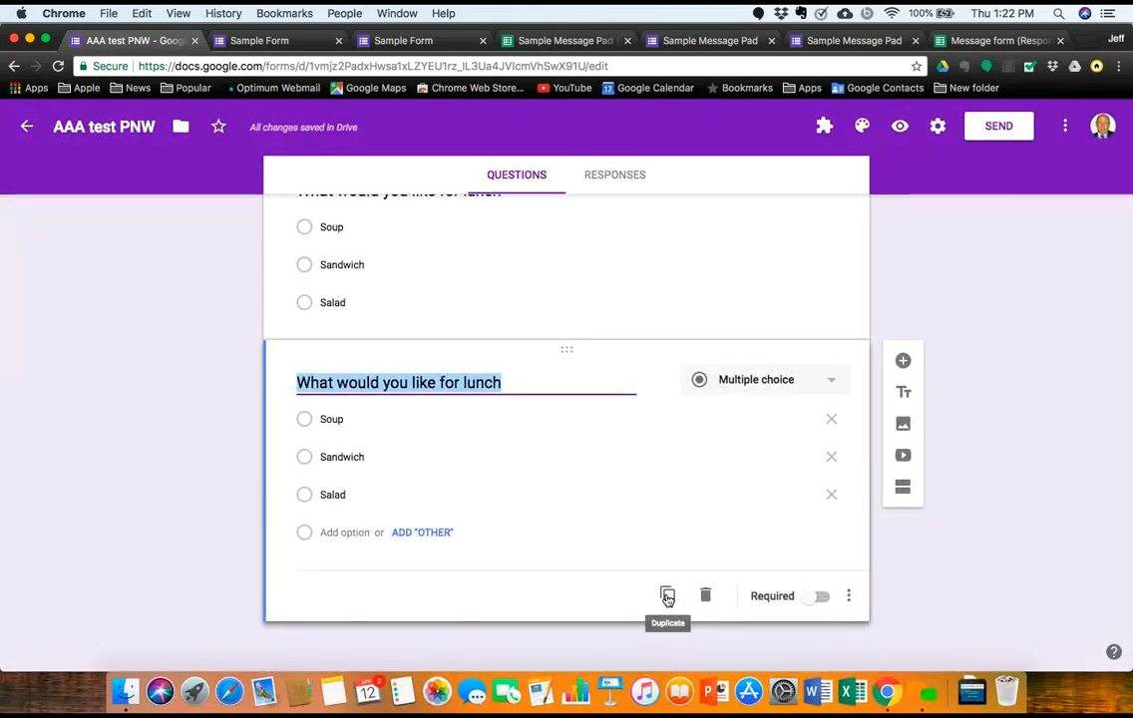
left_click(825, 382)
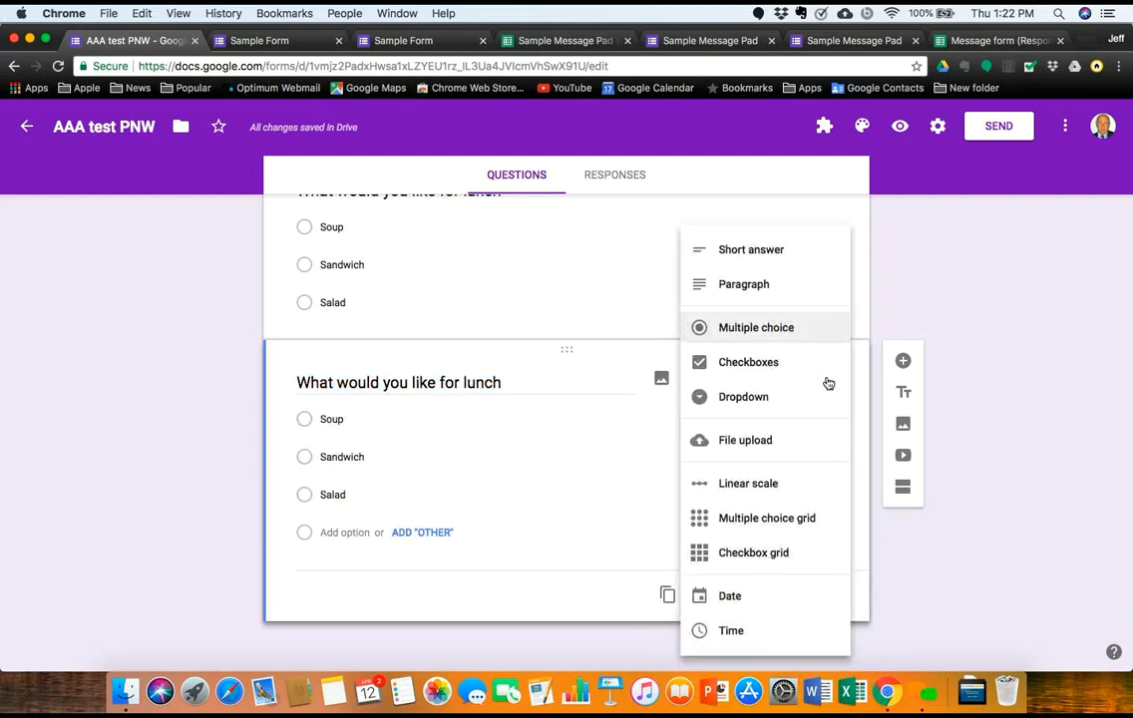
left_click(781, 401)
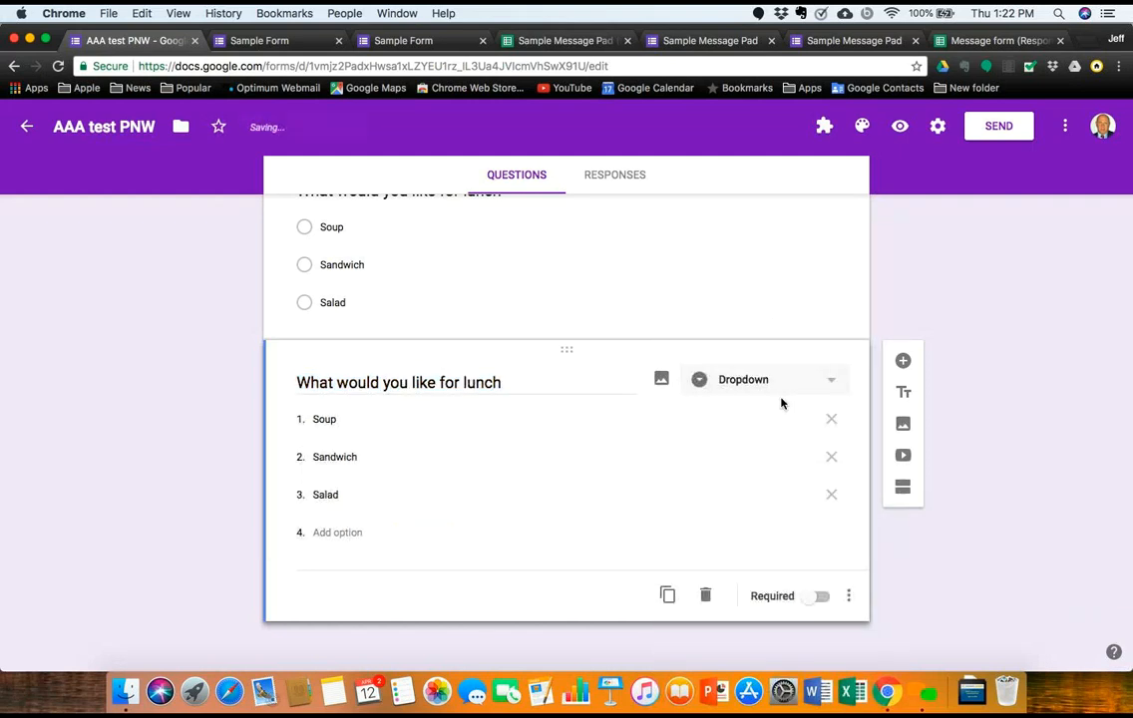
Step: Preview the updated form
scroll(781, 401, "up", 5)
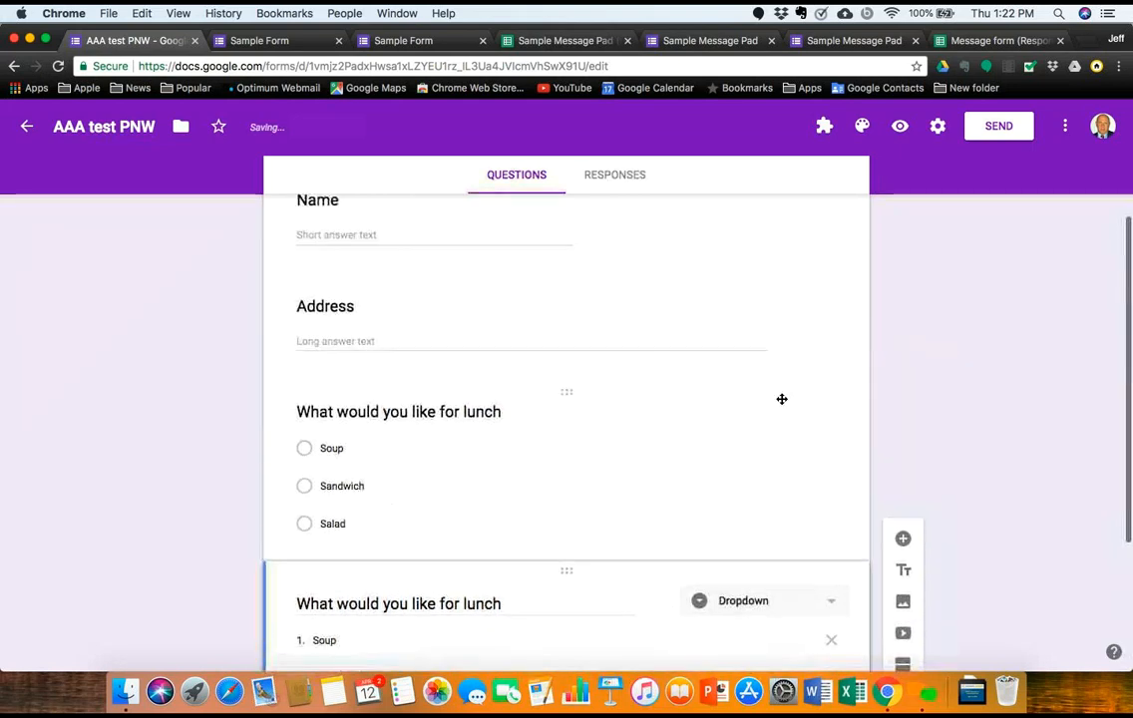
scroll(781, 399, "up", 3)
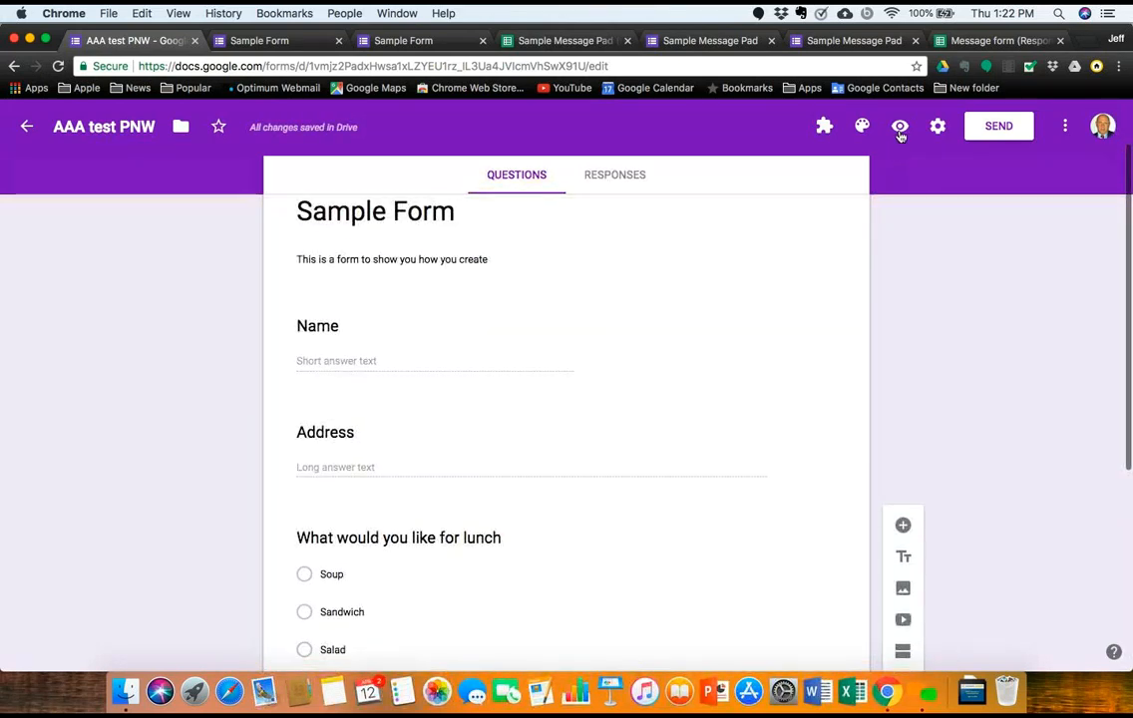
left_click(898, 132)
Step: In the preview, choose Salad for the lunch question, then return to the AAA test PNW editor
scroll(590, 387, "down", 5)
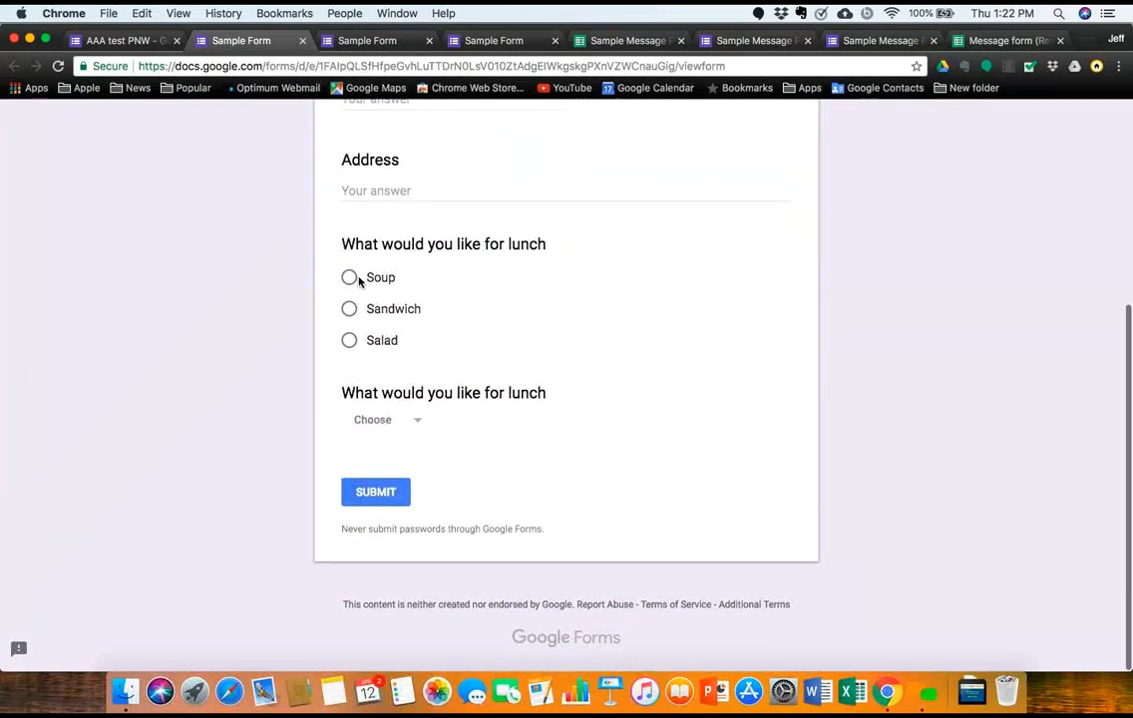
left_click(419, 424)
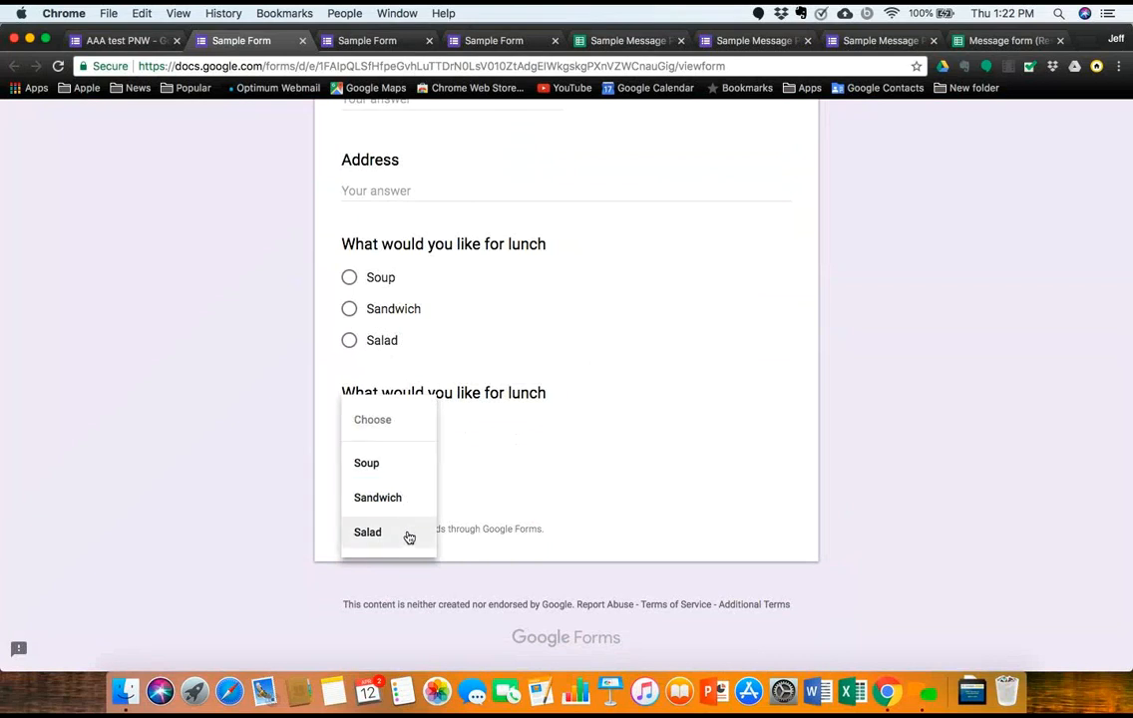
left_click(489, 485)
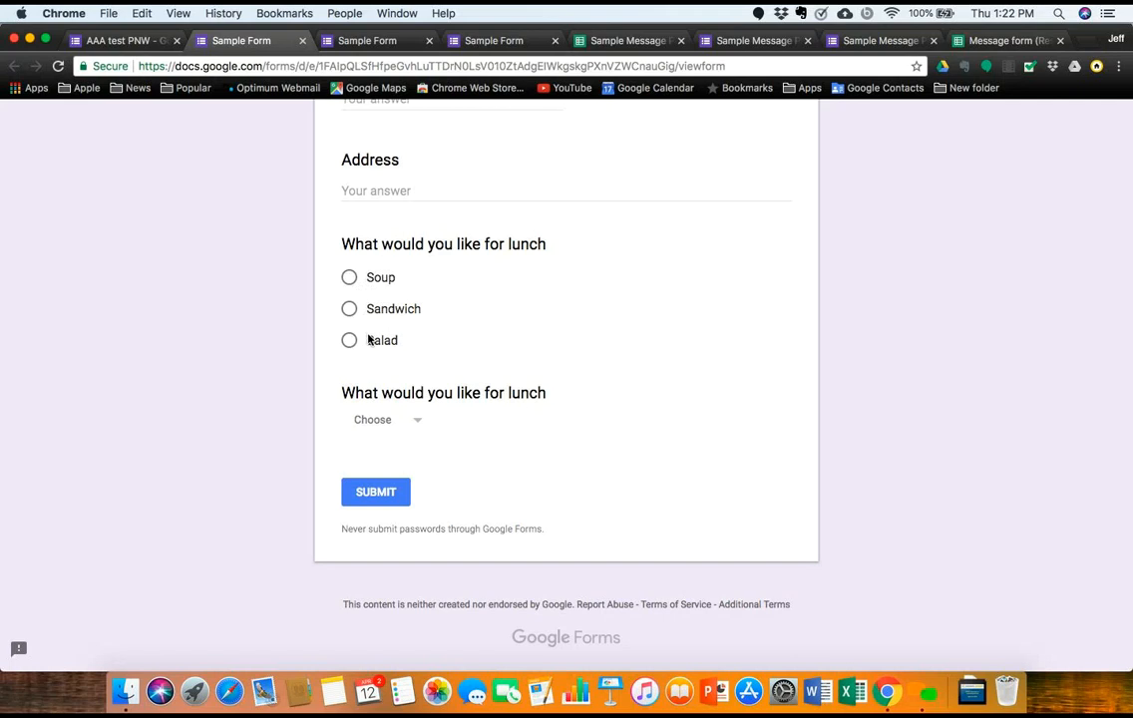
left_click(417, 421)
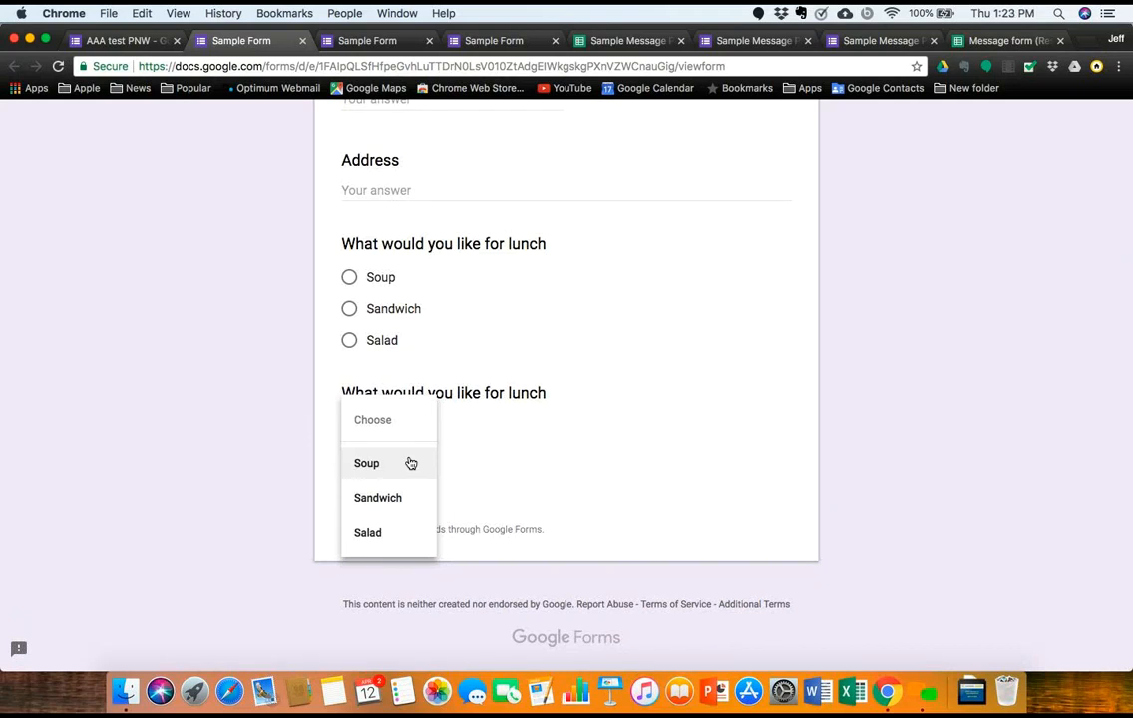
left_click(413, 333)
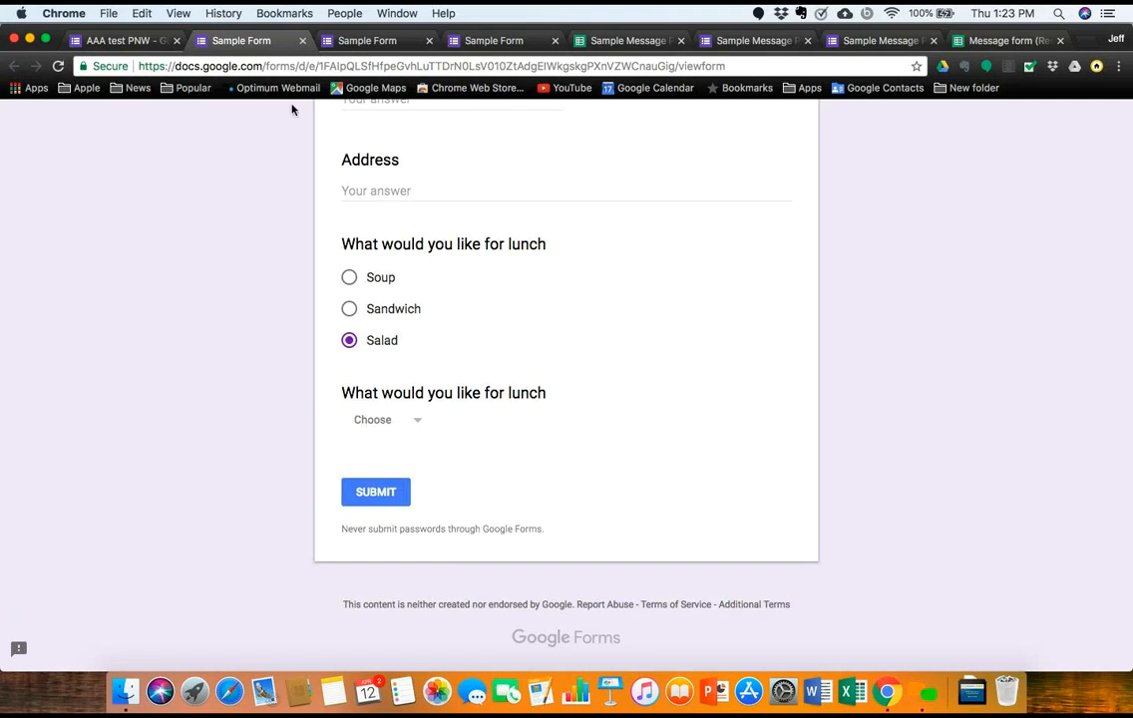
left_click(144, 41)
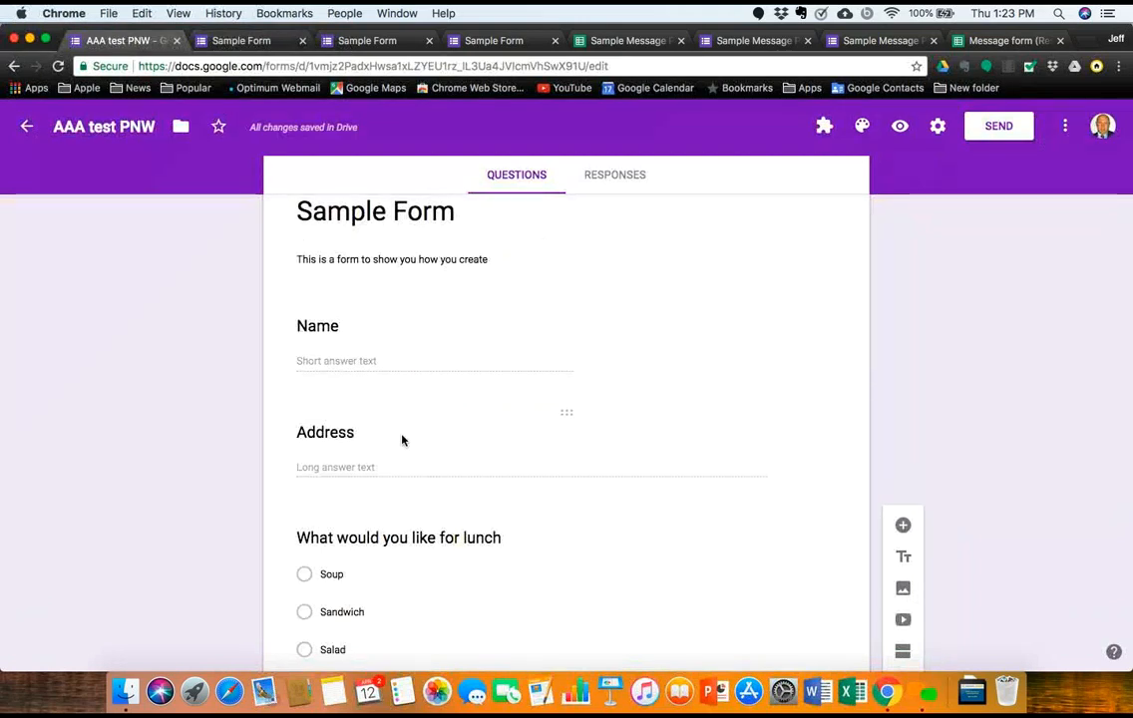
Step: Duplicate the dropdown lunch question as a Checkboxes copy and open the live preview
scroll(402, 440, "down", 5)
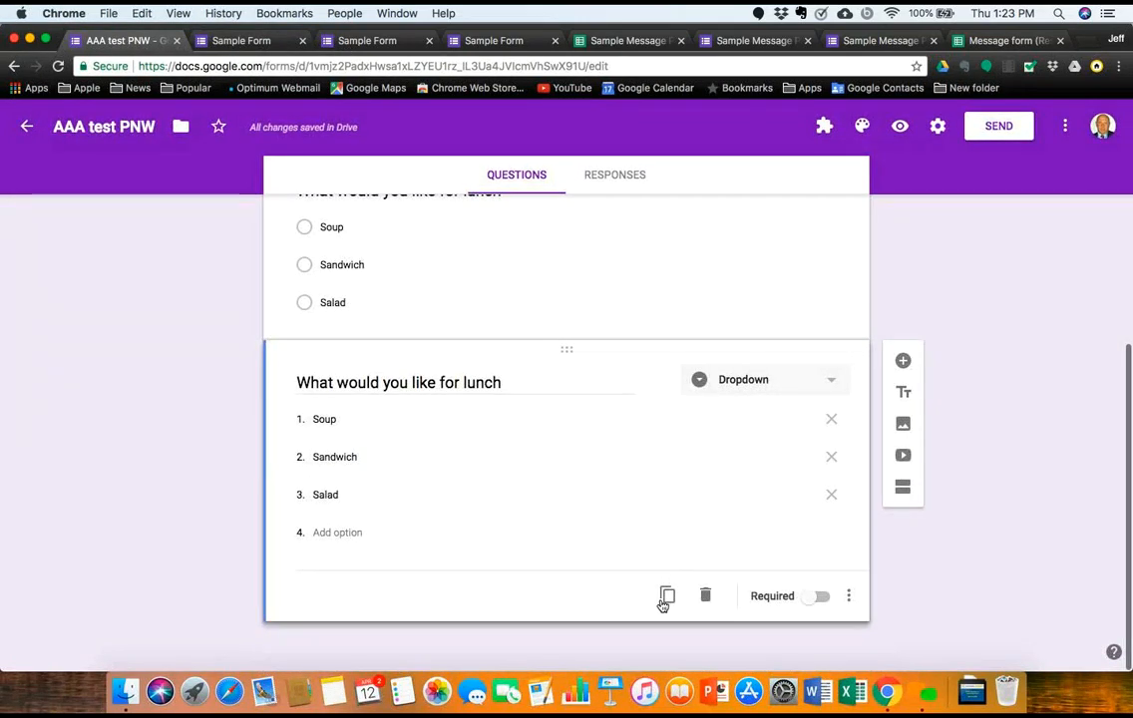
left_click(669, 596)
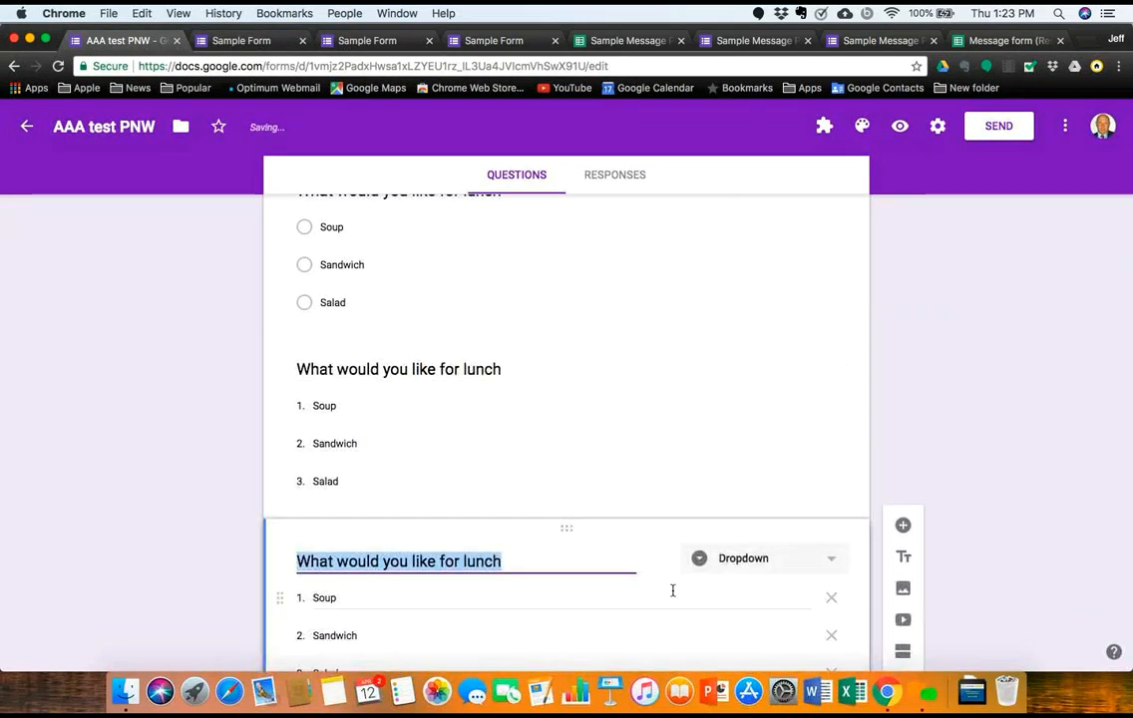
left_click(784, 567)
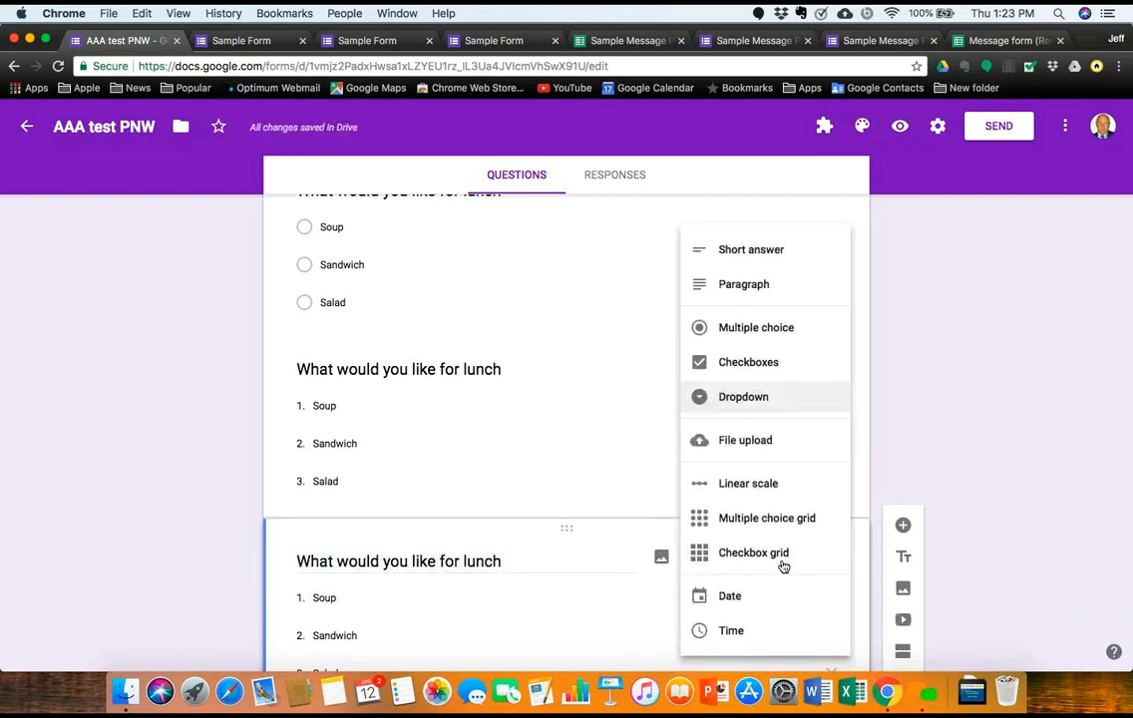
left_click(749, 373)
scroll(747, 373, "up", 10)
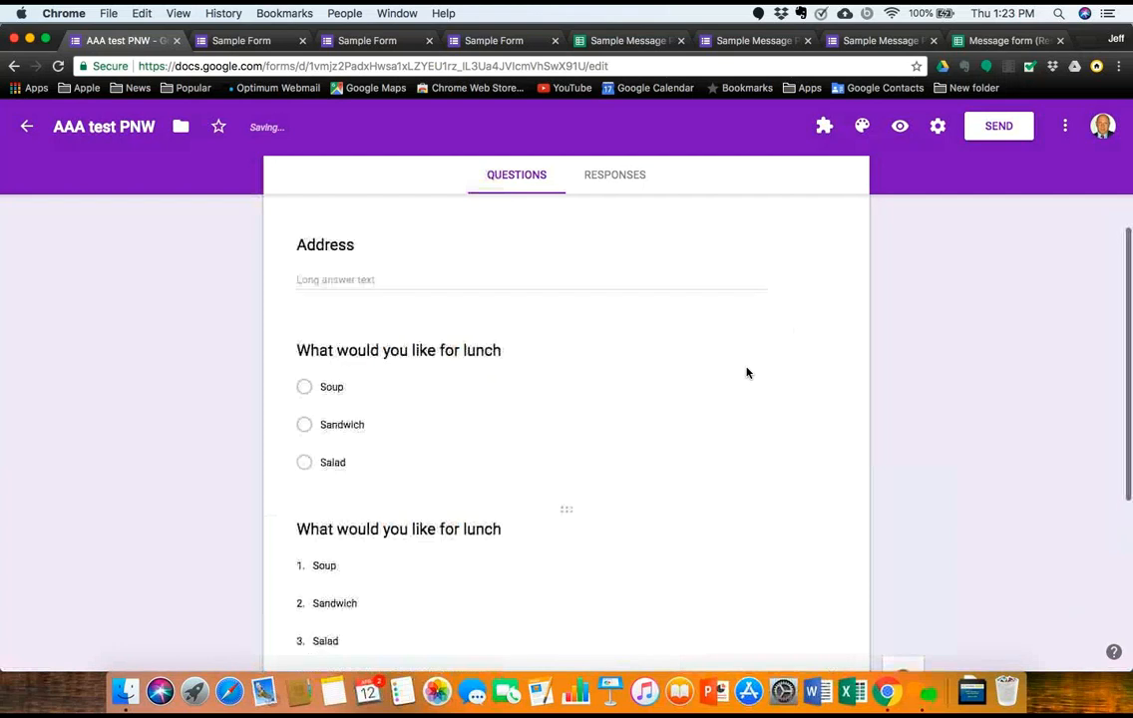
left_click(900, 128)
Step: In the preview, answer Salad in the multiple-choice lunch question and Sandwich in the dropdown
scroll(616, 386, "down", 8)
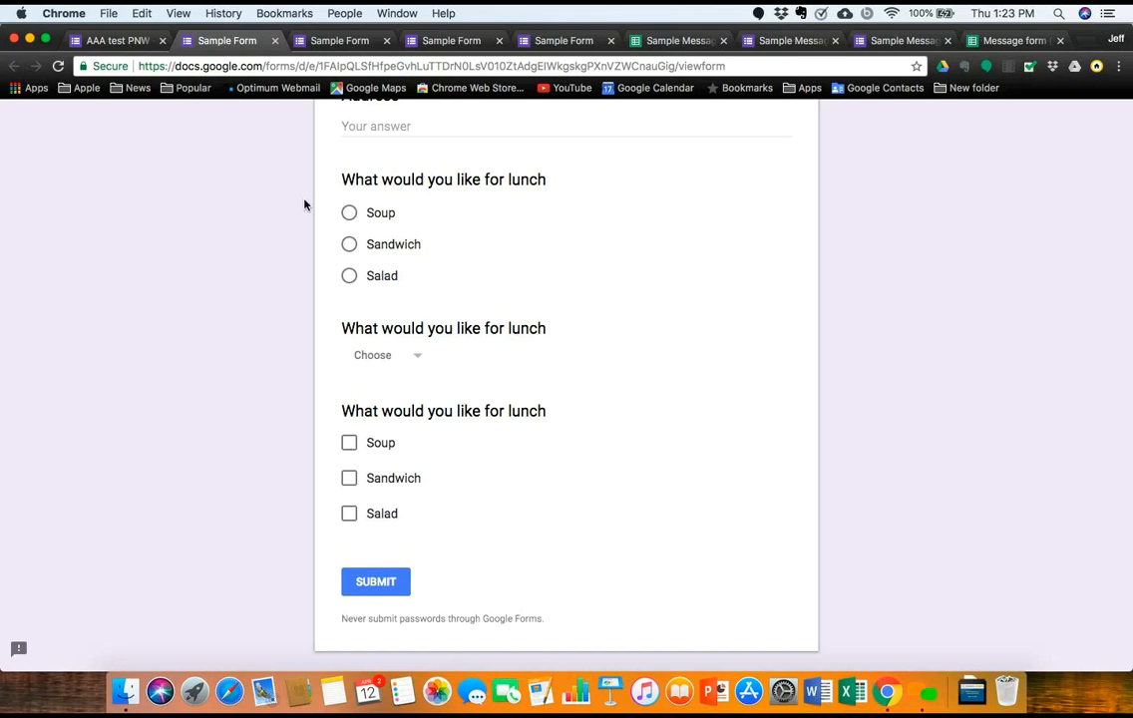
left_click(349, 279)
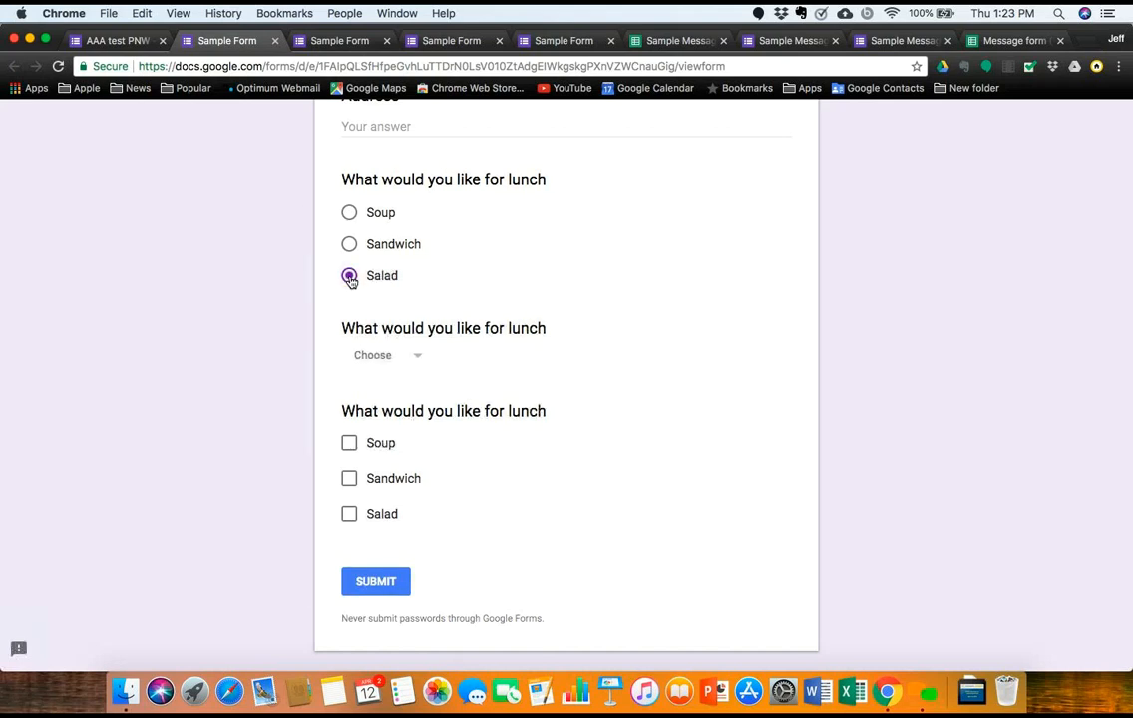
left_click(349, 216)
left_click(350, 245)
left_click(351, 279)
left_click(419, 358)
left_click(401, 428)
Step: Tick and untick Soup and Sandwich in the checkbox lunch question, then return to the editor
left_click(350, 444)
left_click(357, 489)
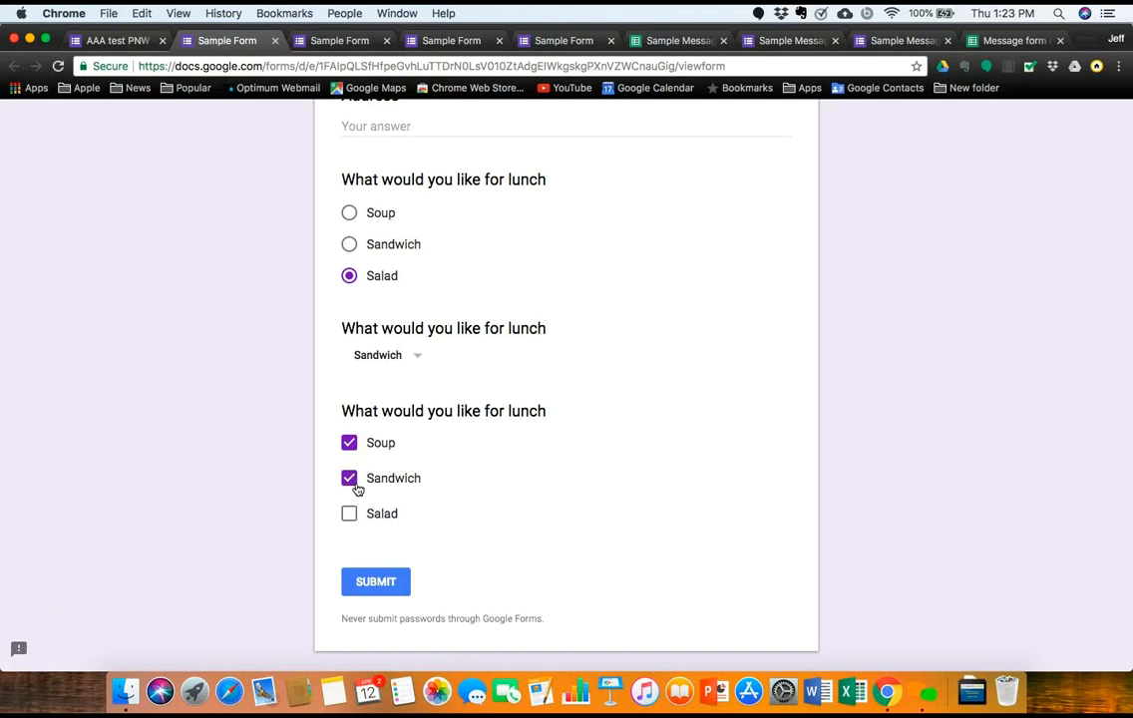
left_click(356, 487)
left_click(354, 449)
scroll(370, 436, "down", 1)
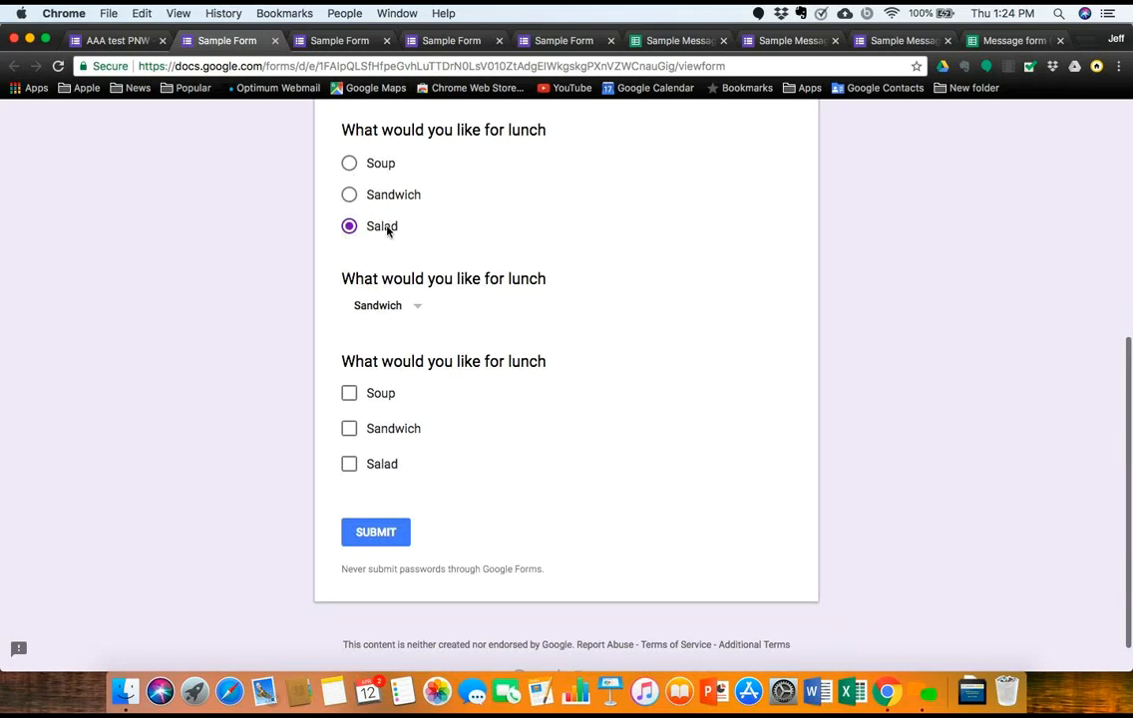
scroll(359, 203, "up", 3)
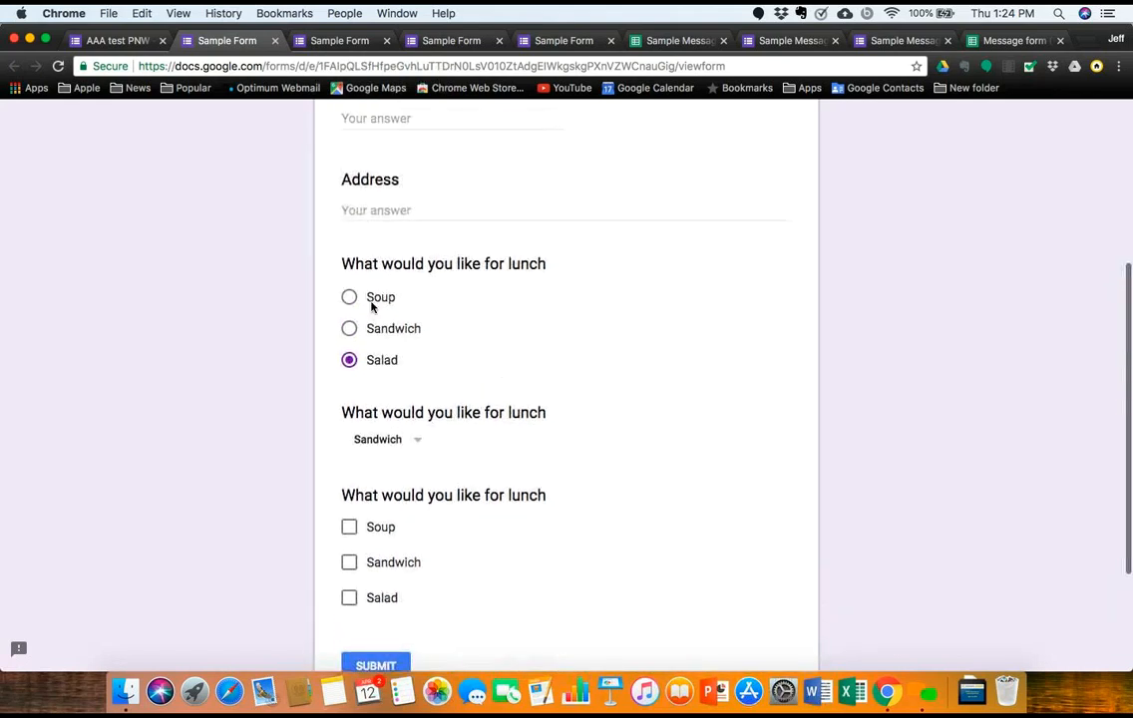
scroll(376, 318, "down", 2)
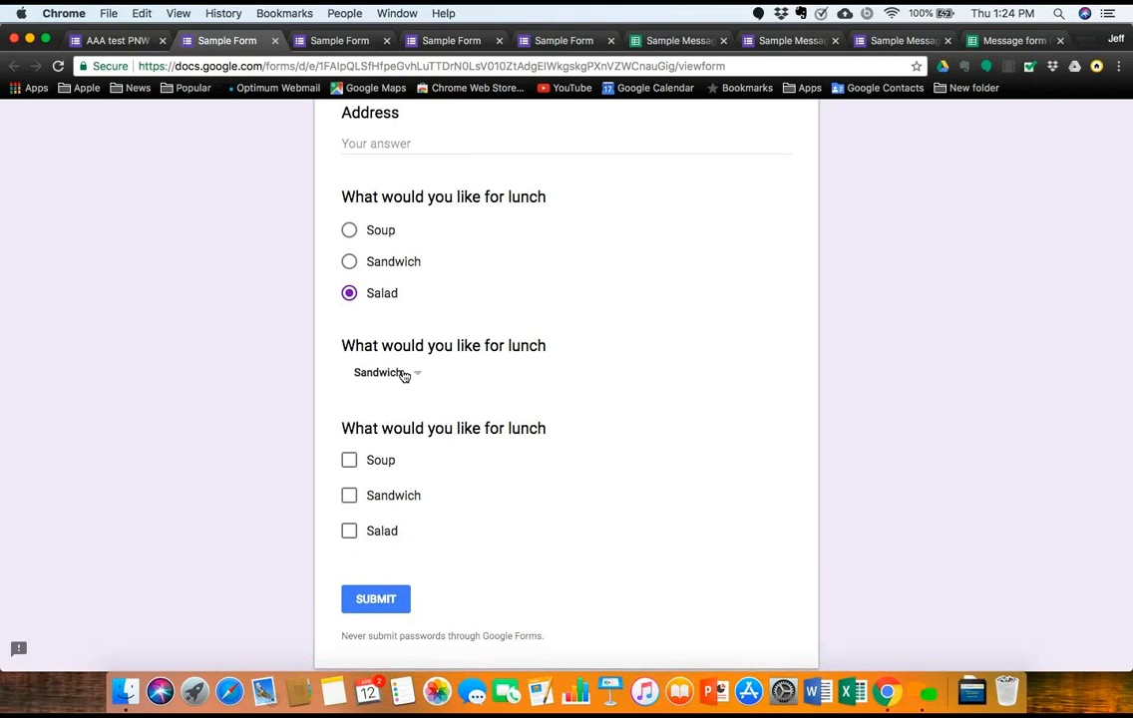
left_click(118, 40)
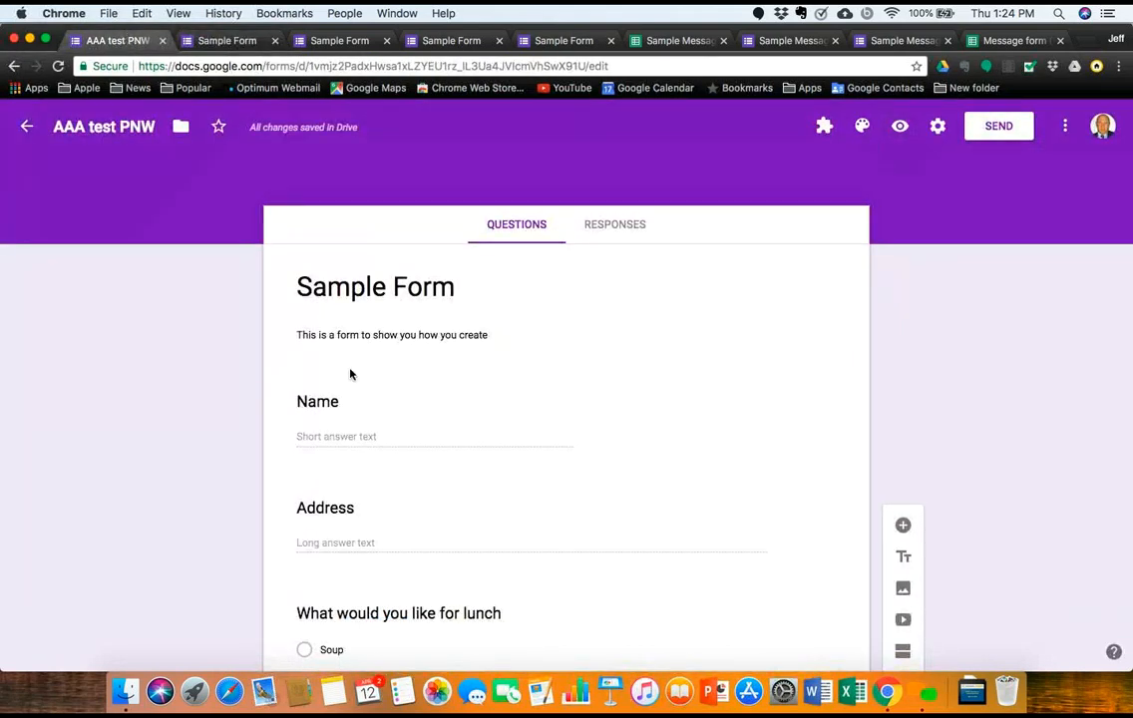
Step: Insert a new question below the checkbox lunch question and set its type to Linear scale
scroll(350, 374, "down", 5)
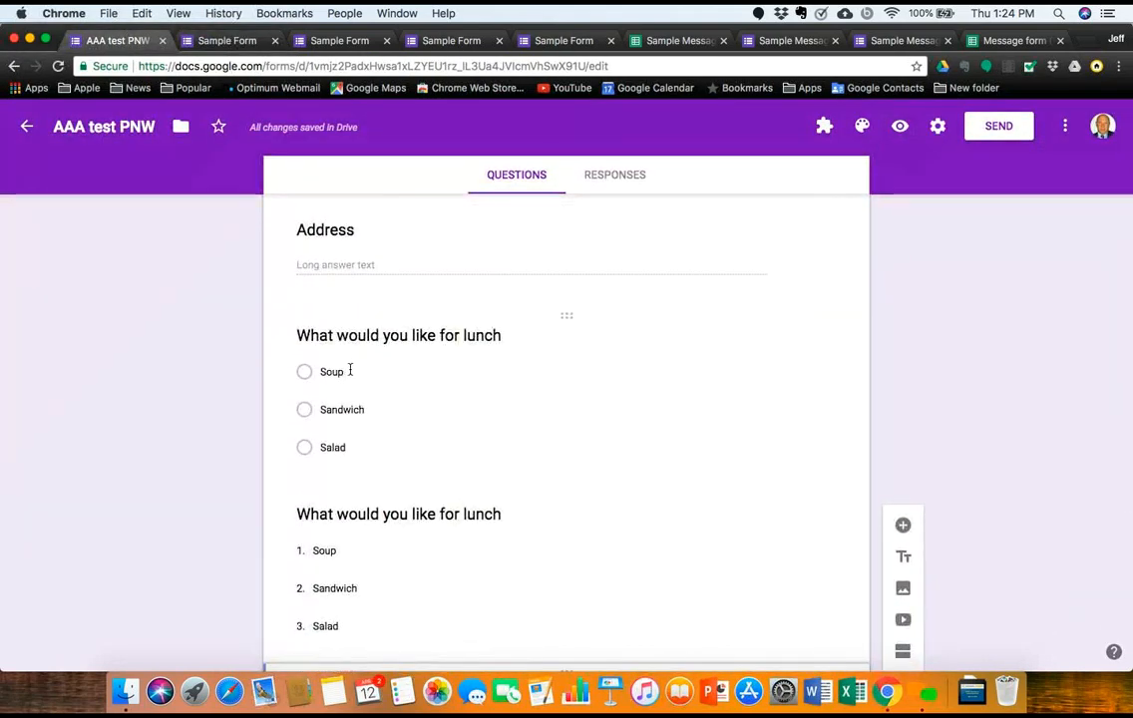
scroll(350, 370, "down", 6)
left_click(350, 369)
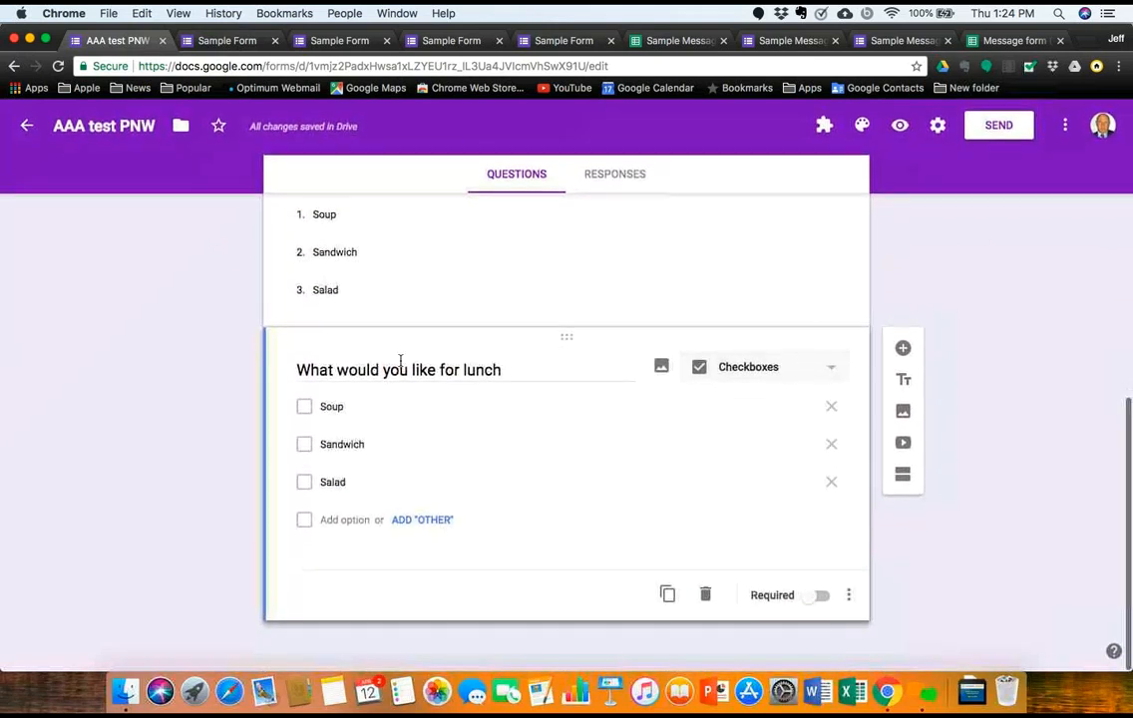
left_click(903, 351)
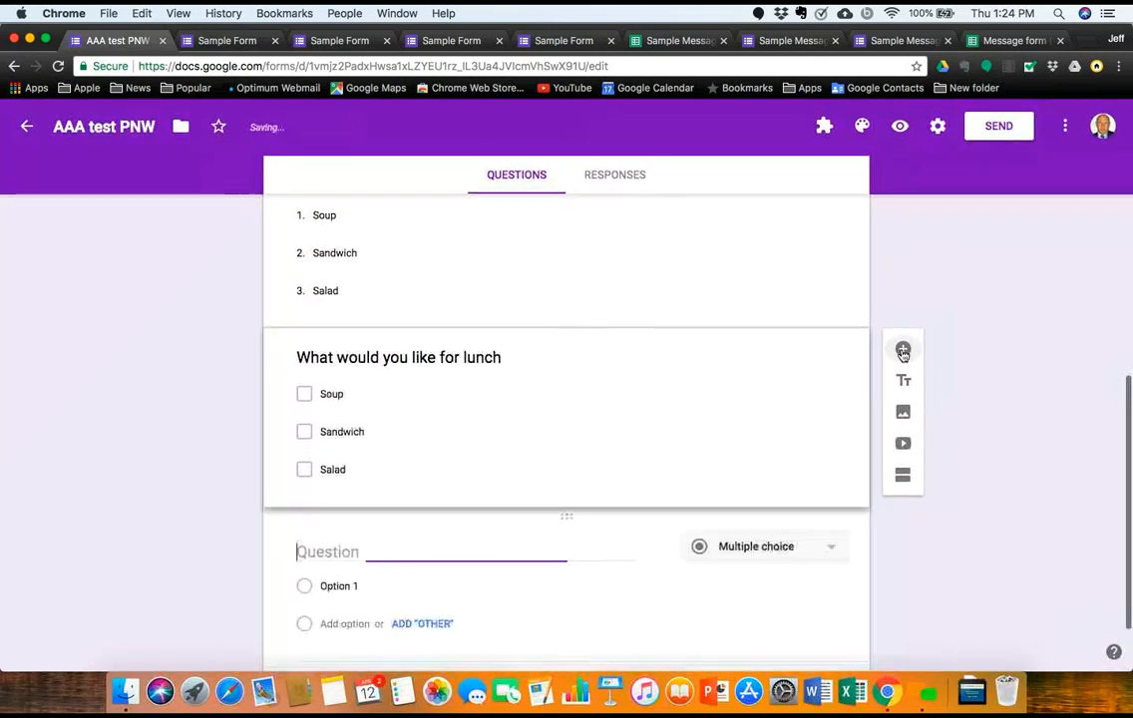
left_click(834, 547)
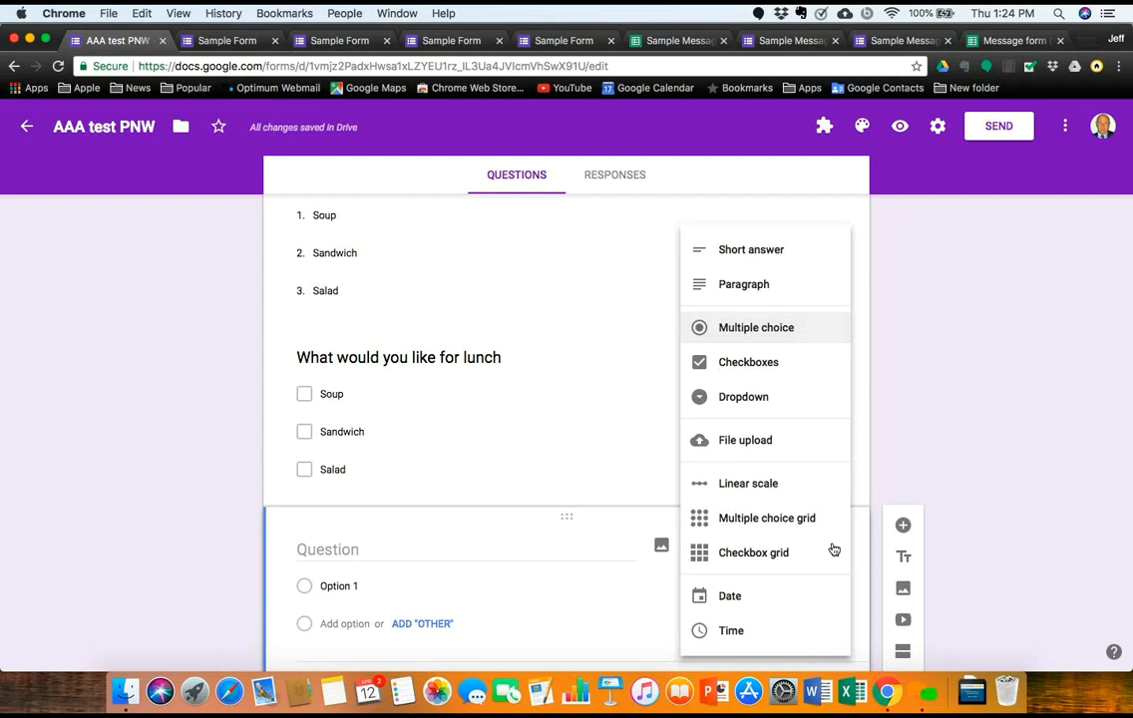
left_click(786, 489)
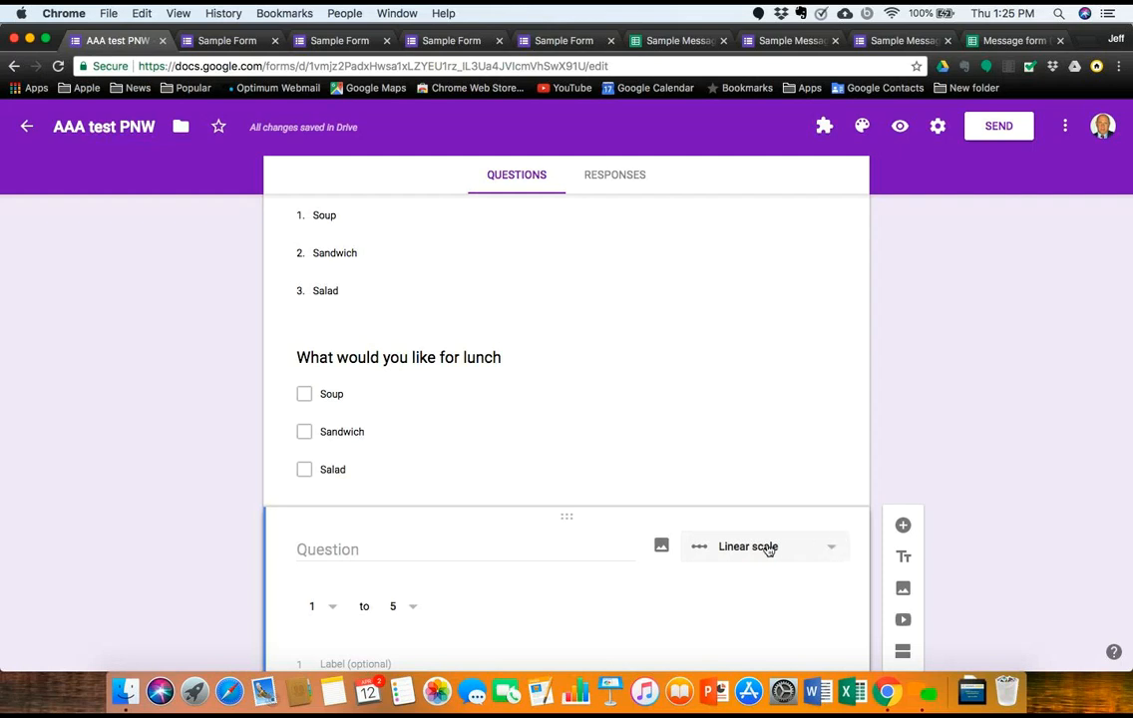
Step: Title the scale question 'How was our service'
scroll(720, 565, "down", 2)
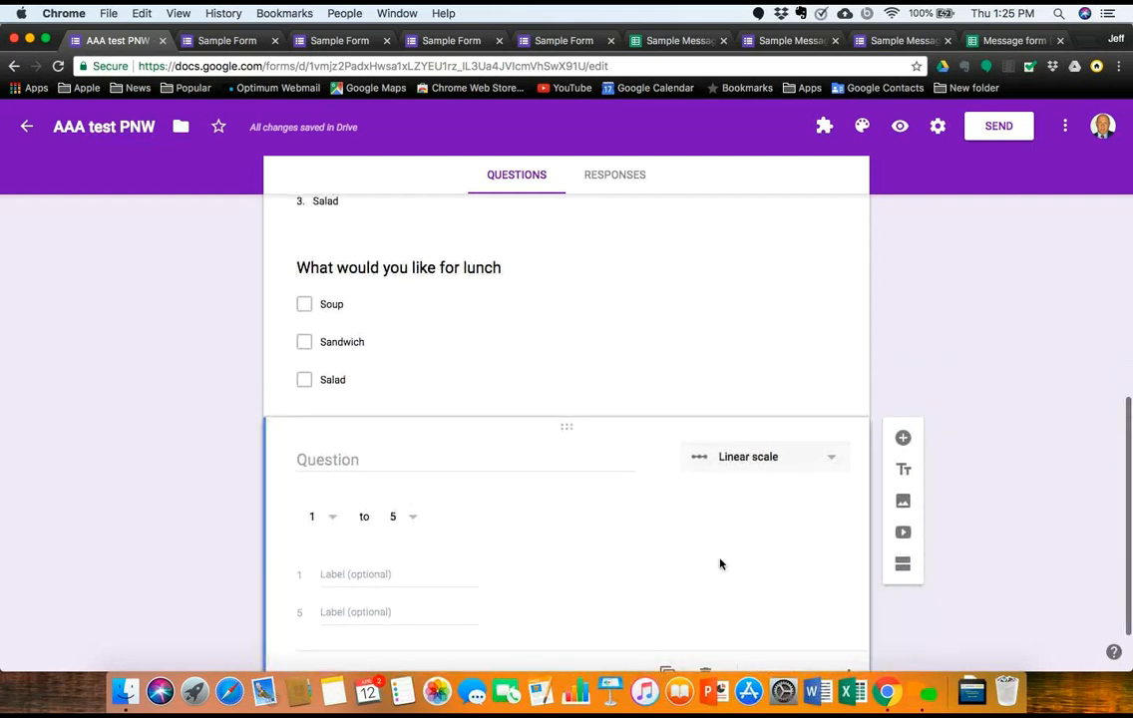
left_click(348, 462)
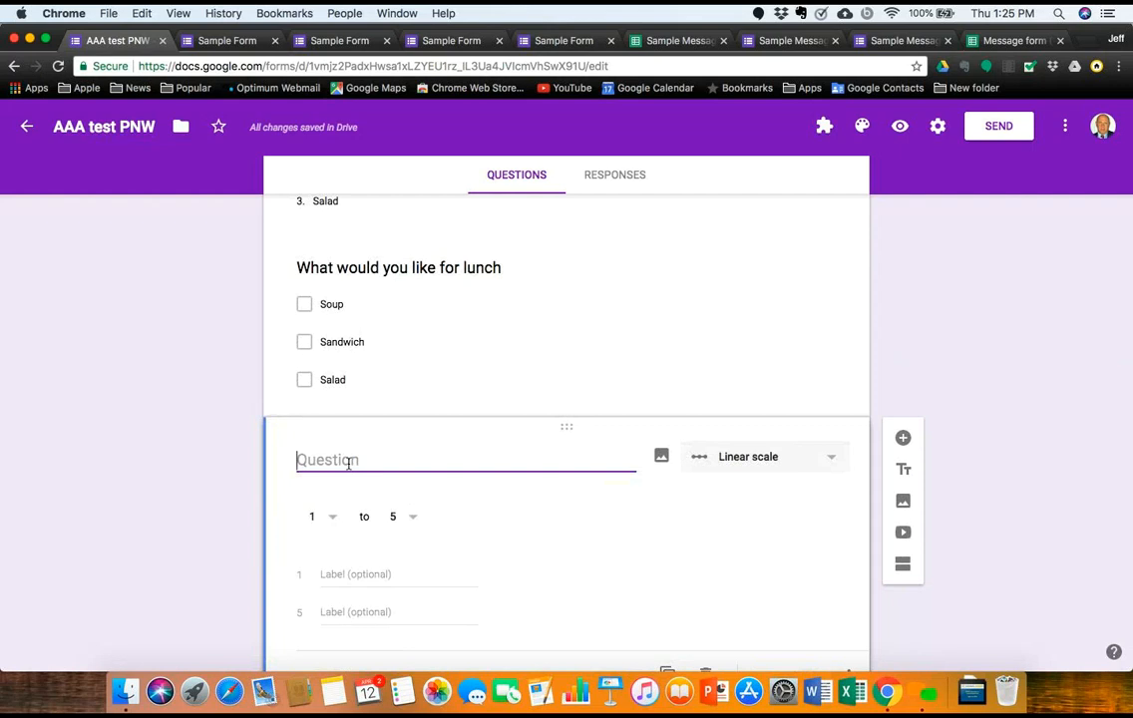
type("How was")
key("BackSpace")
key("BackSpace")
key("BackSpace")
key("BackSpace")
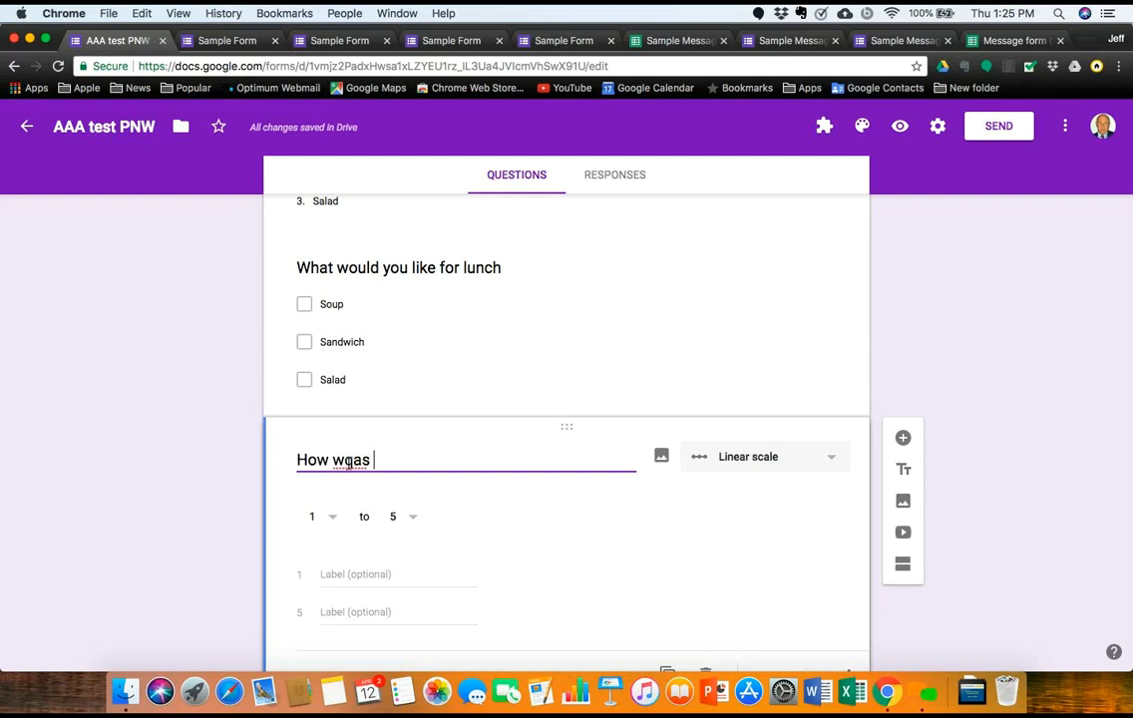
type("as our")
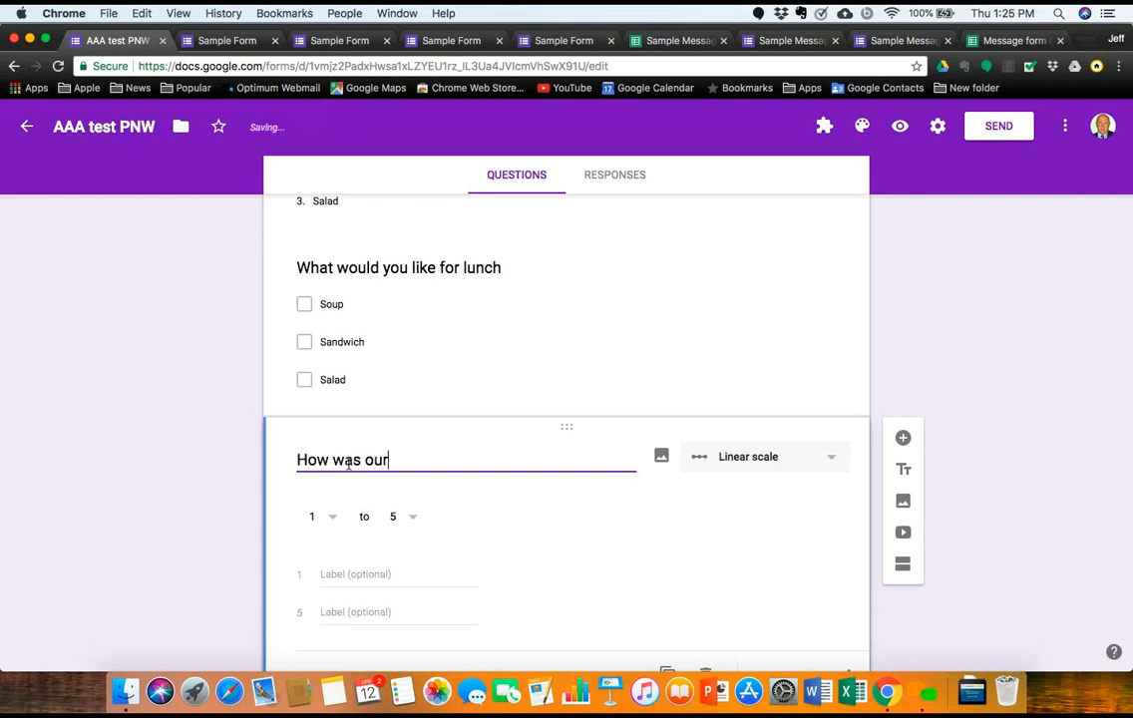
type(" service")
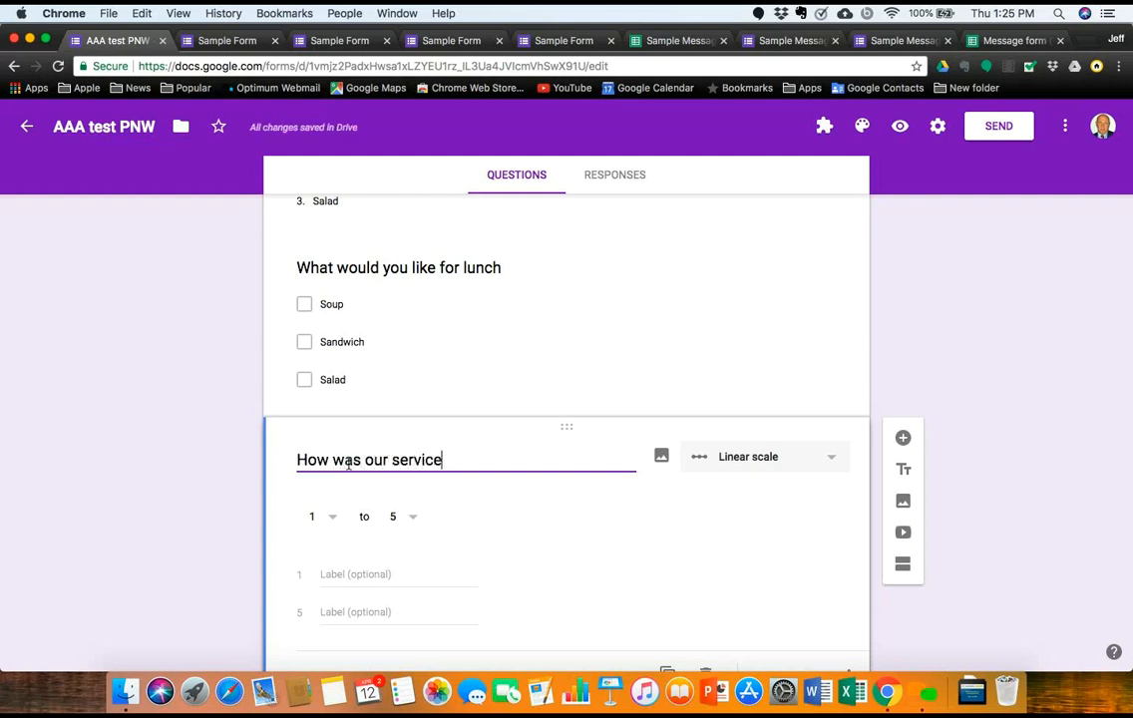
Step: Set the scale's upper value to 10
left_click(410, 521)
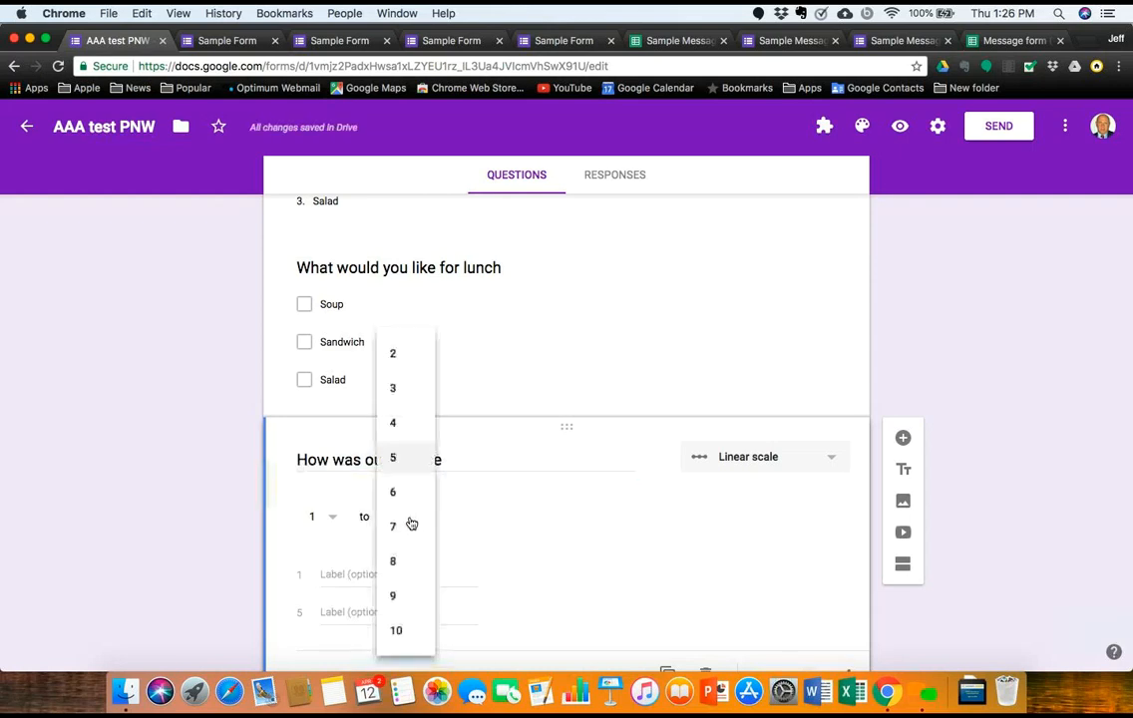
left_click(413, 631)
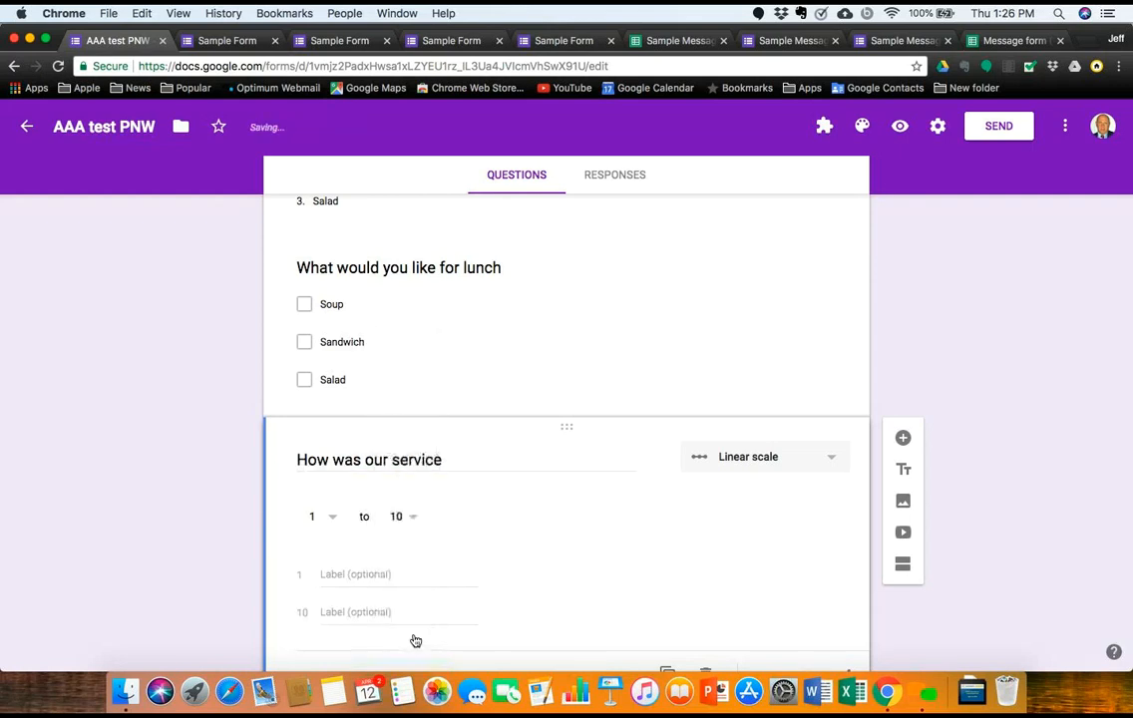
left_click(409, 520)
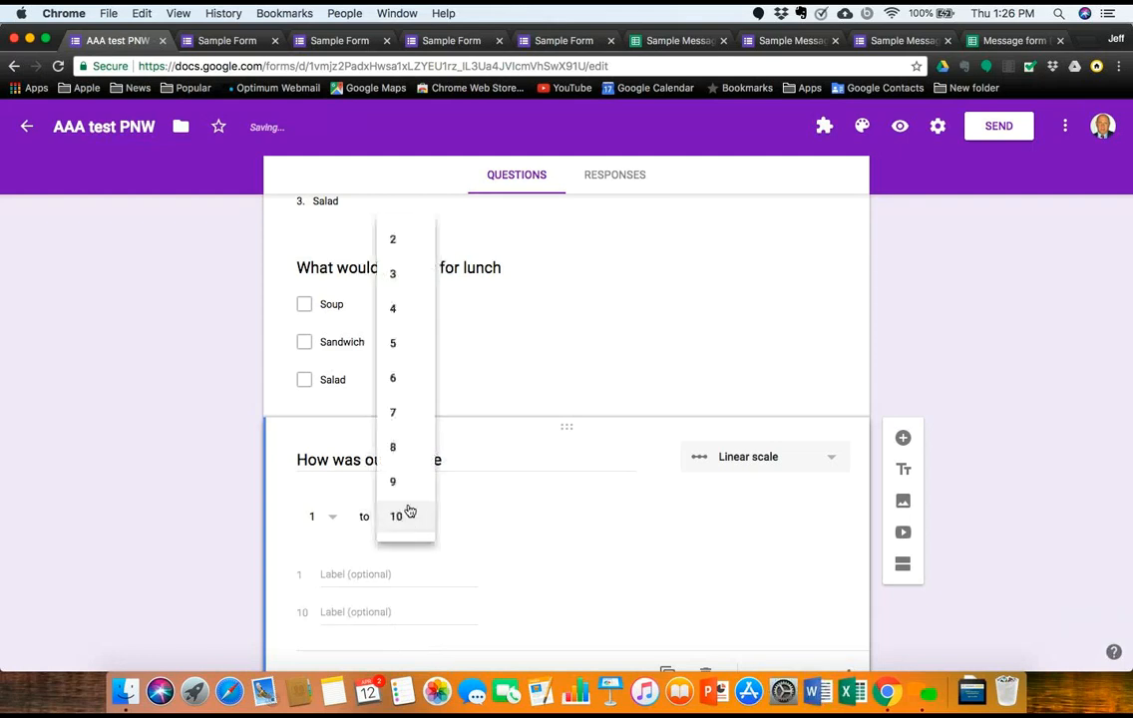
left_click(394, 327)
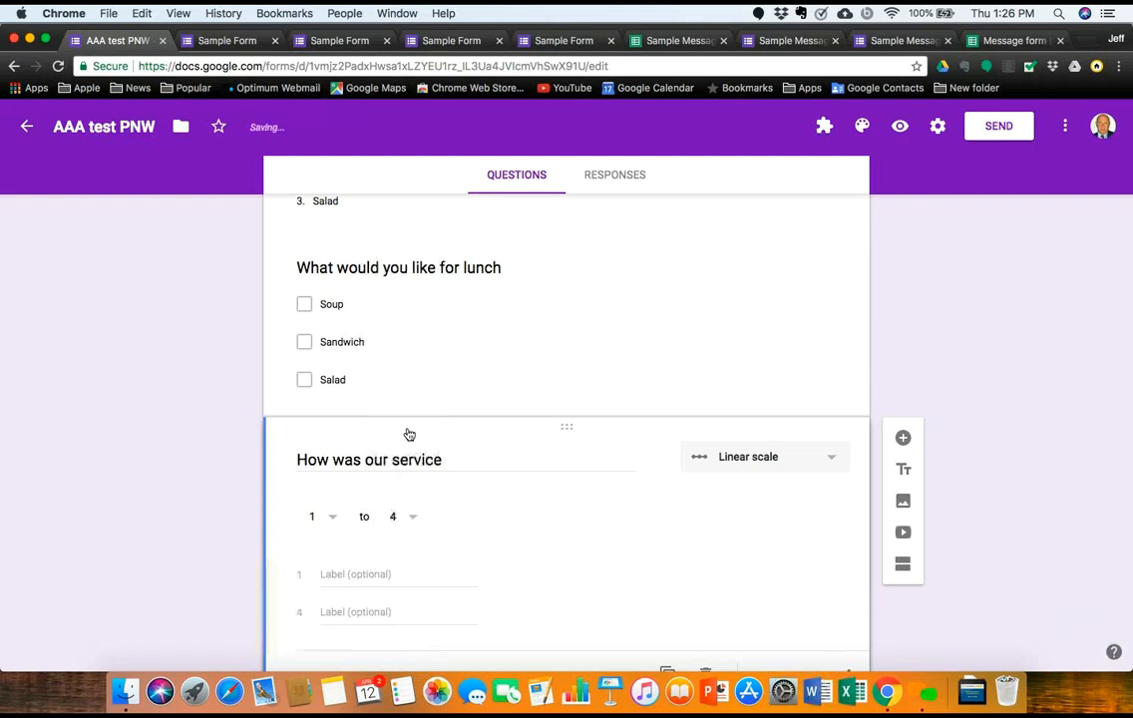
left_click(412, 522)
left_click(422, 634)
Step: Label the scale ends Stinky for 1 and Wonderful for 10
left_click(351, 577)
type("A")
key("BackSpace")
type("no")
key("BackSpace")
key("BackSpace")
type("Stinky")
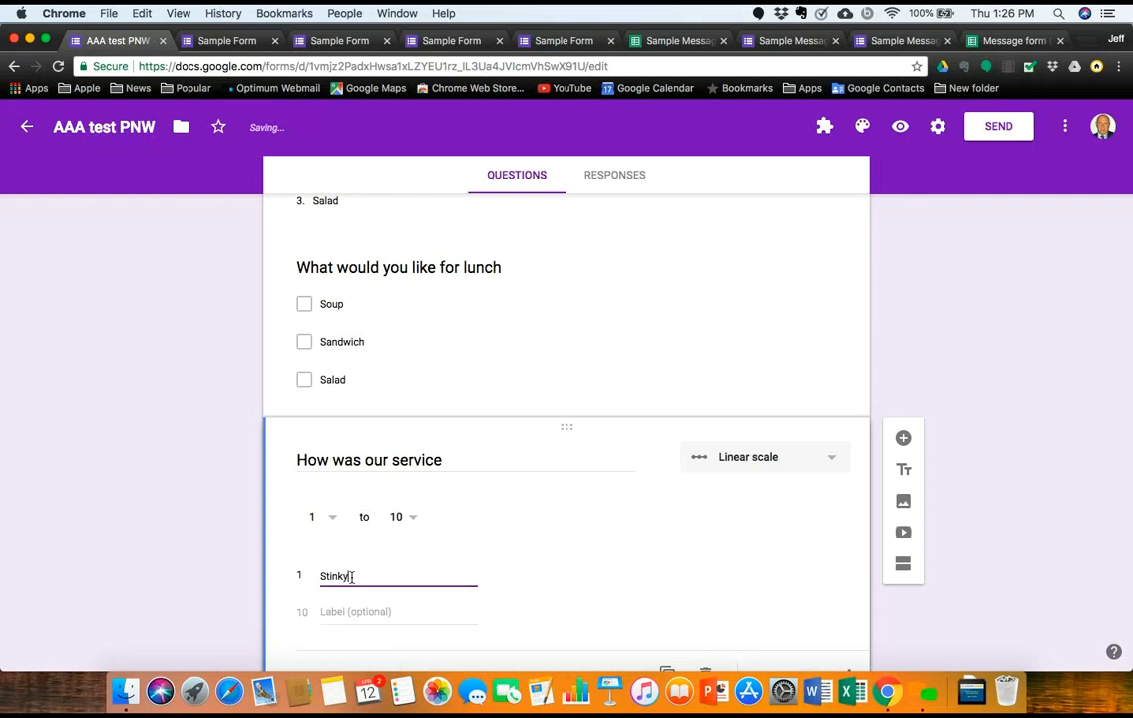
left_click(336, 612)
type("Wonderful")
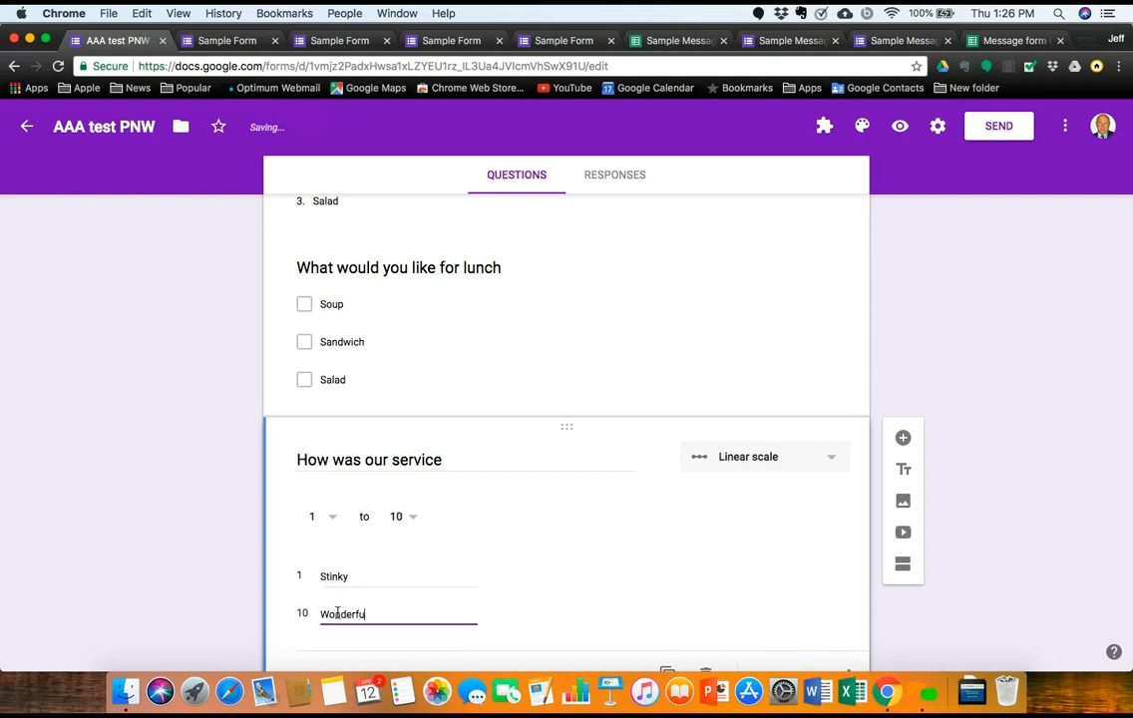
Step: Preview the form to check the 1–10 Stinky-to-Wonderful service question
left_click(900, 126)
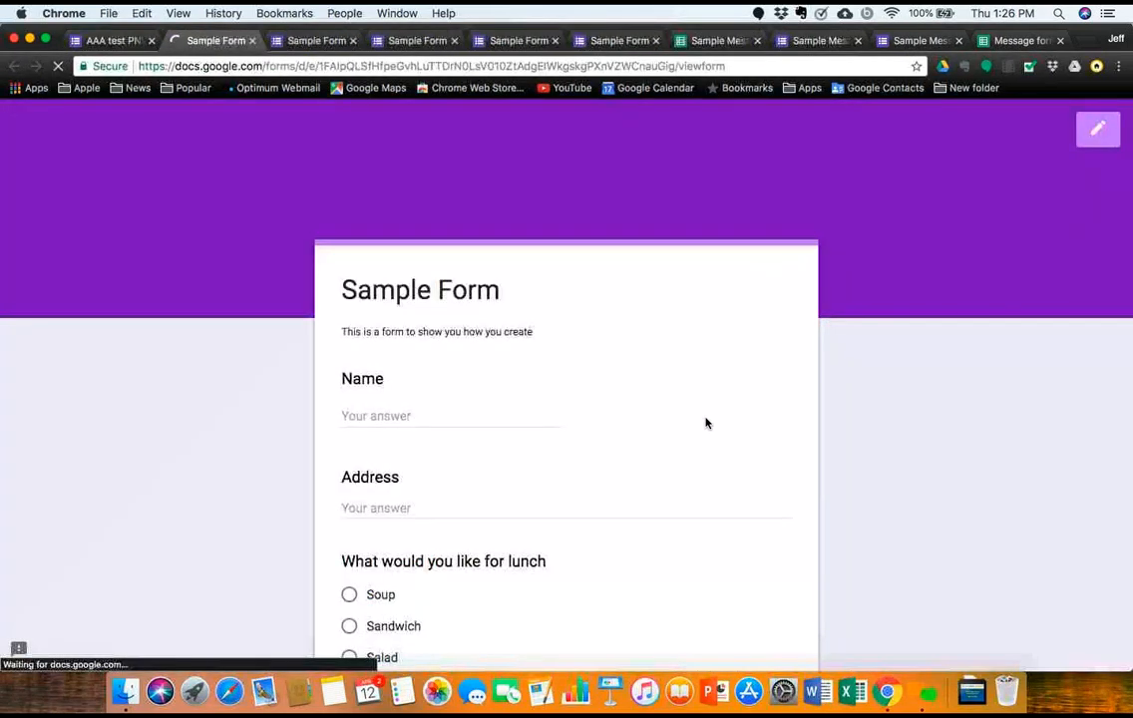
scroll(705, 422, "down", 10)
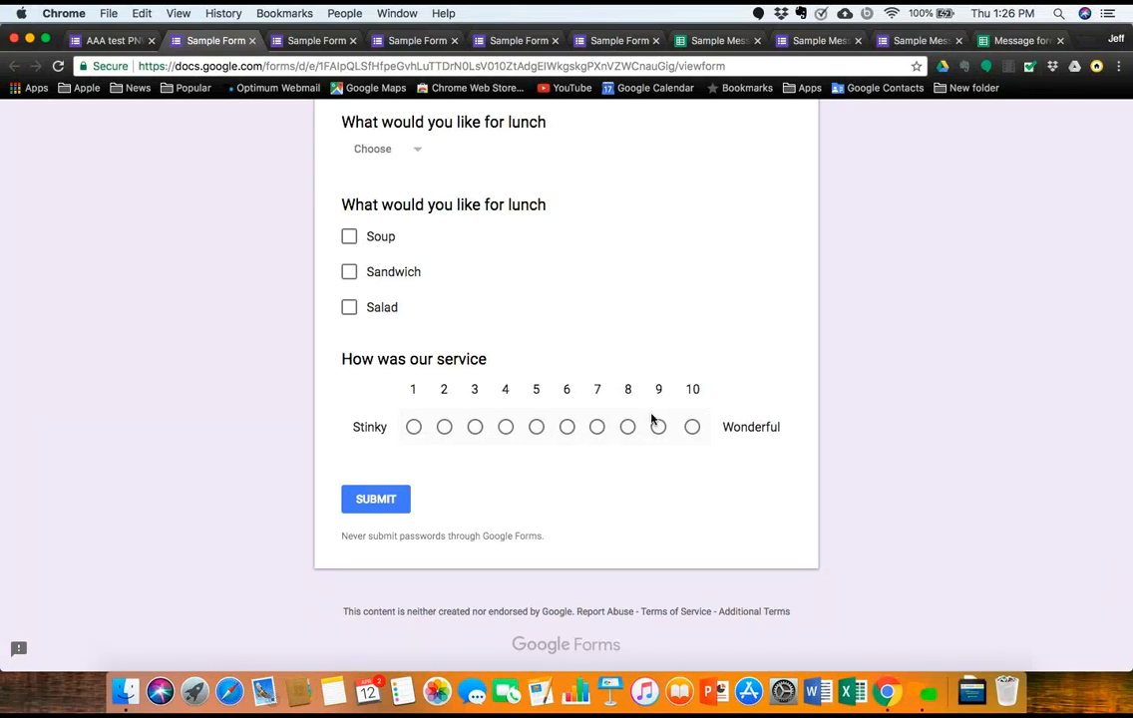
scroll(654, 420, "up", 10)
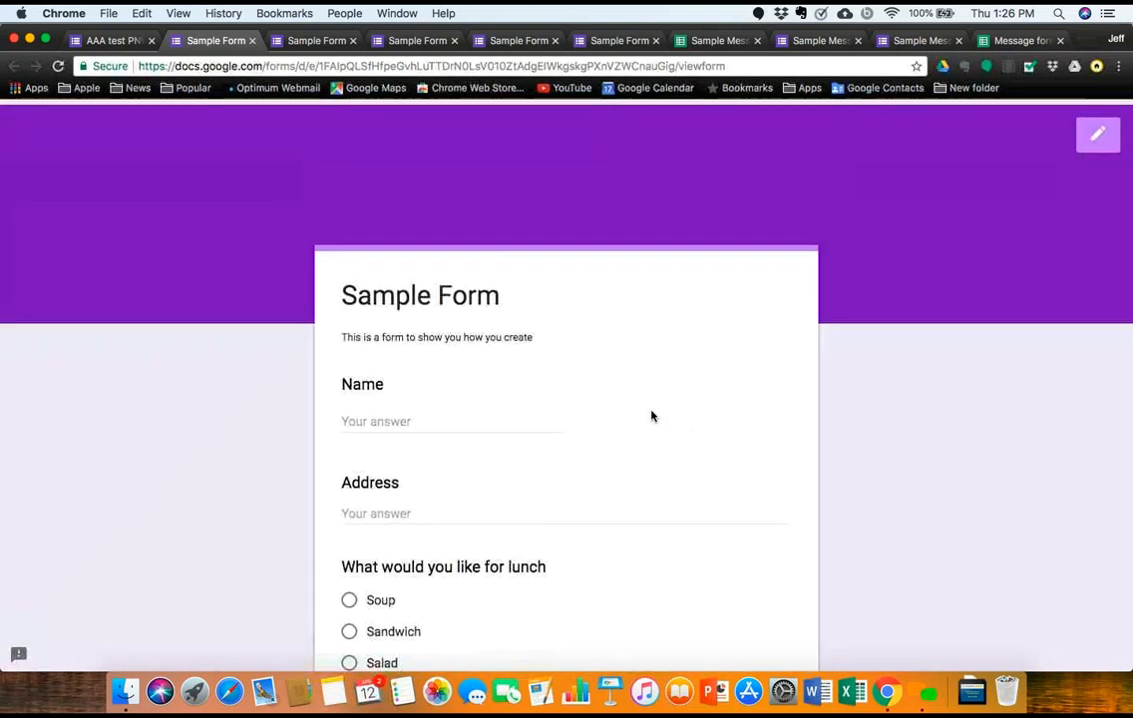
Step: Back in the editor, add a Multiple choice grid question titled Bathroom below the service scale
left_click(110, 40)
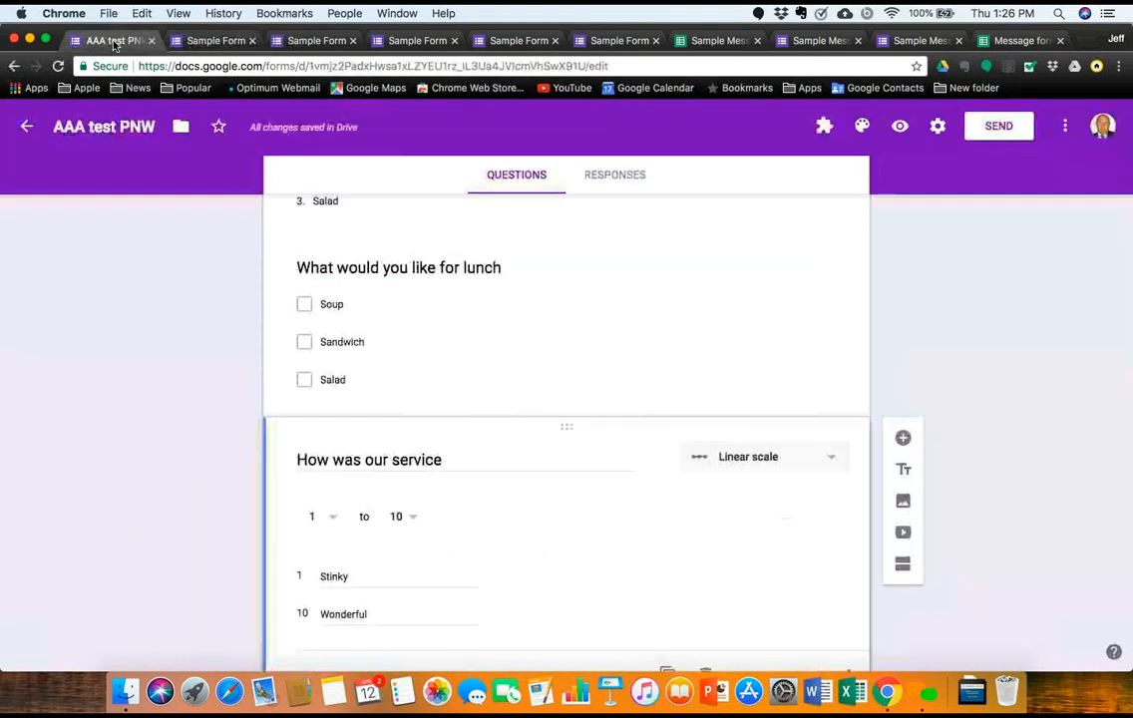
scroll(732, 473, "down", 2)
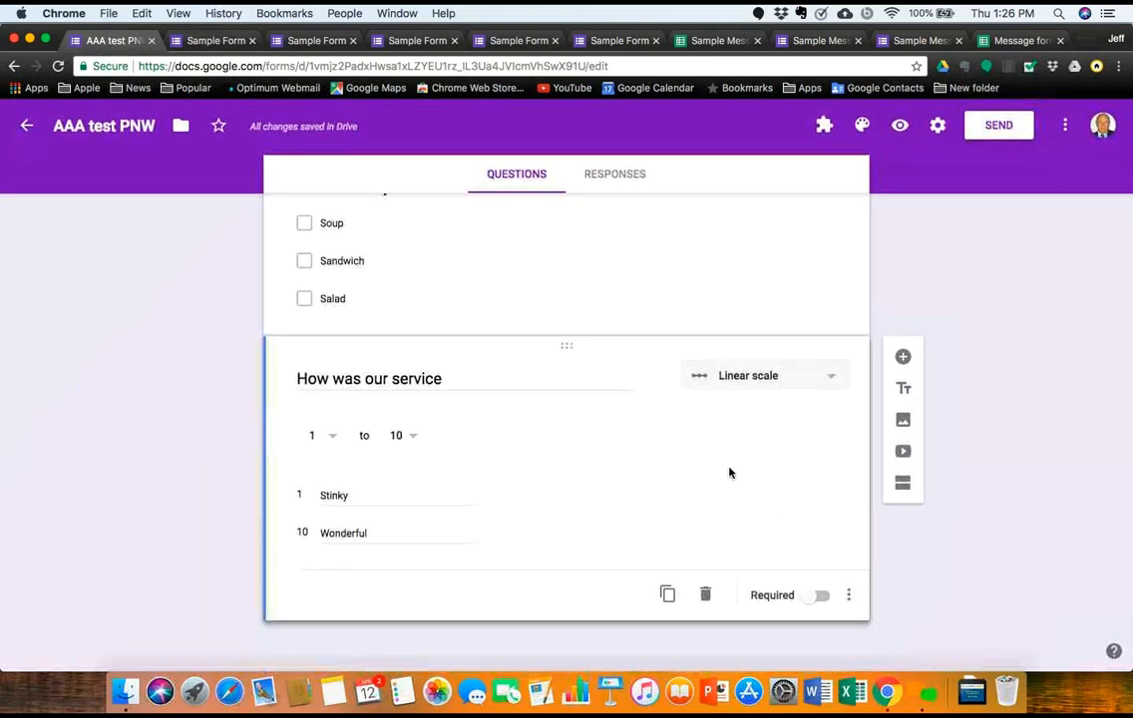
left_click(905, 358)
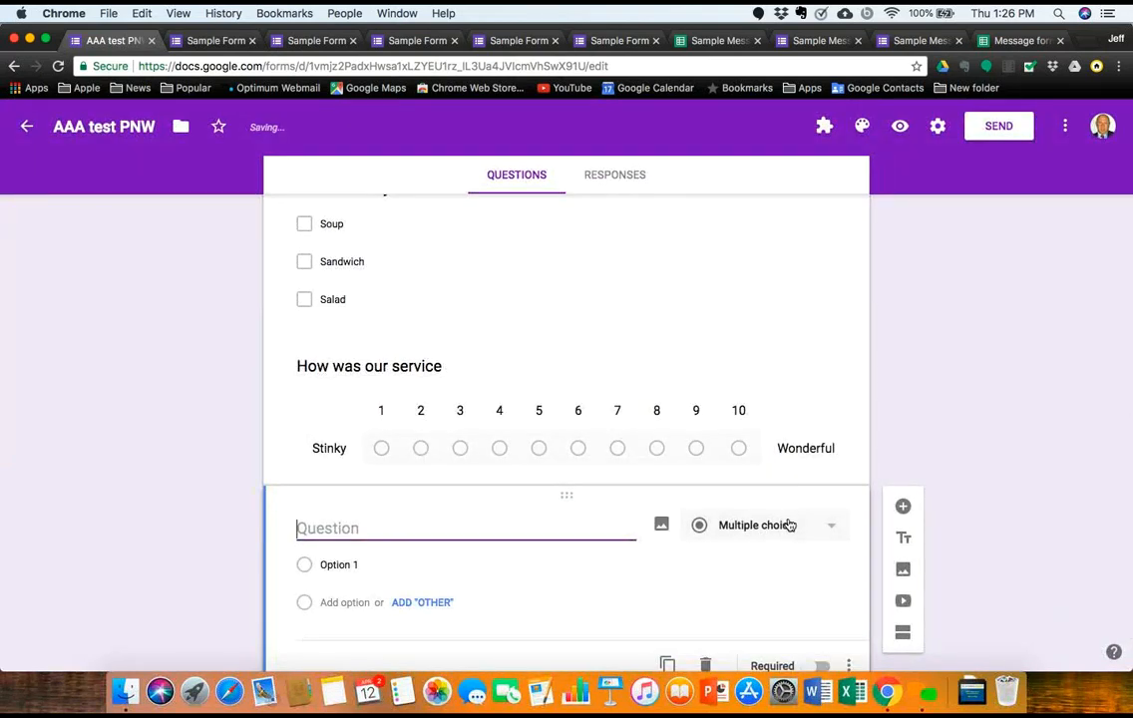
left_click(789, 526)
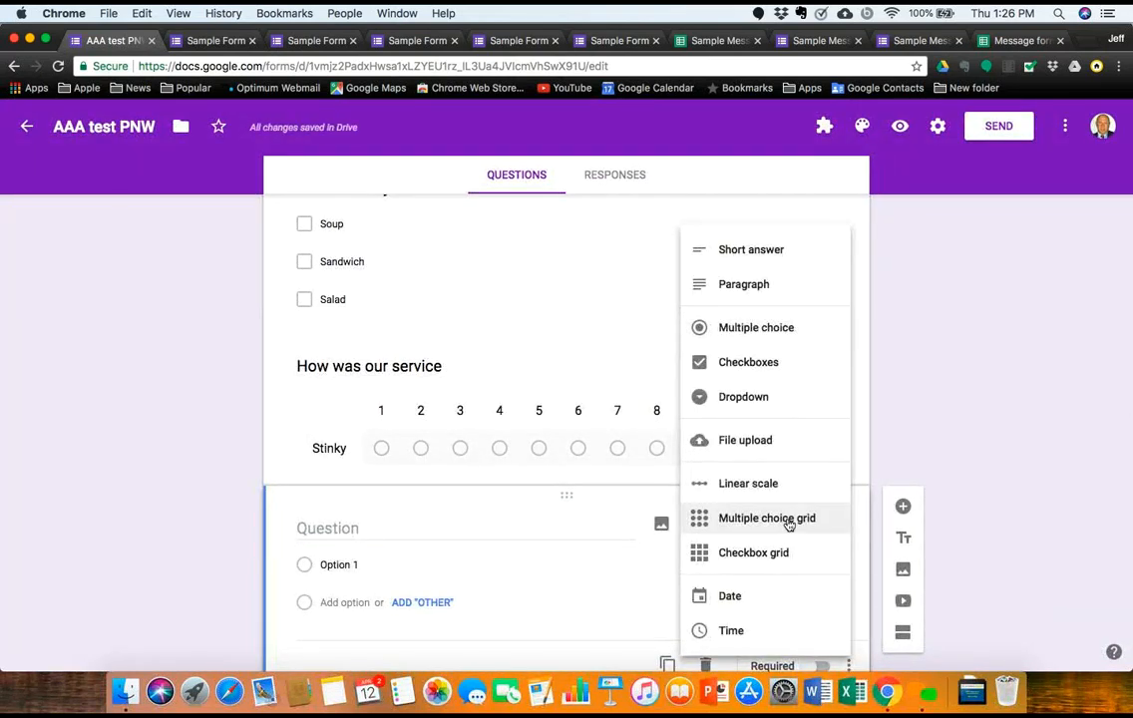
left_click(789, 519)
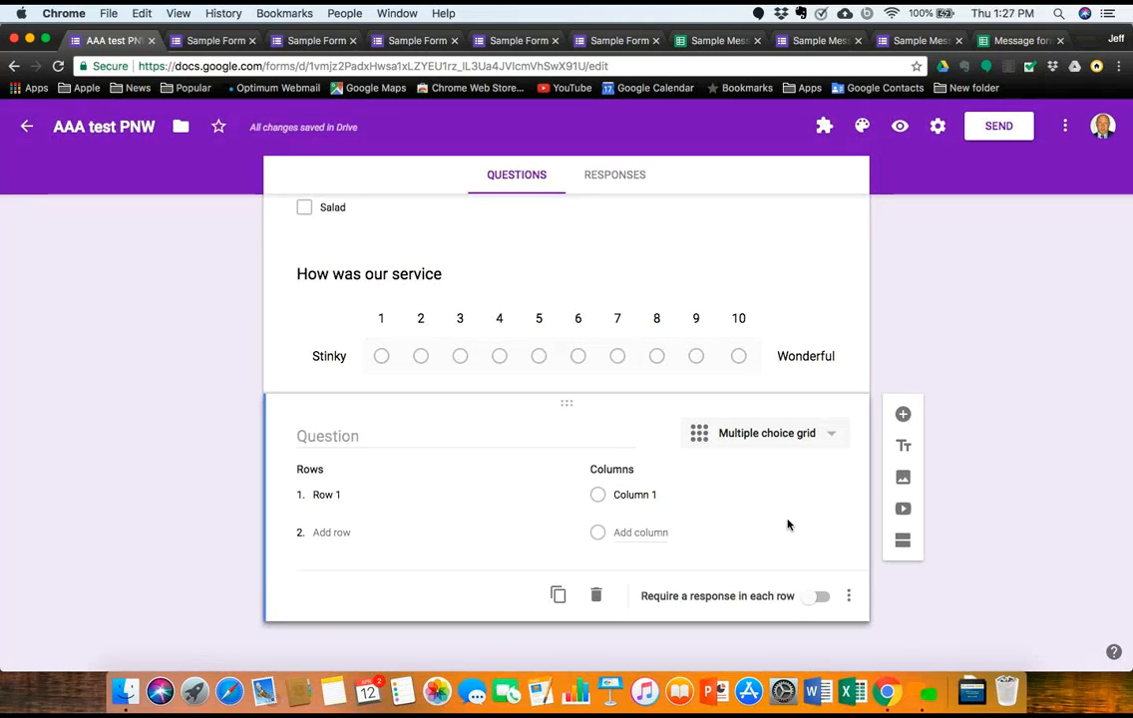
left_click(327, 436)
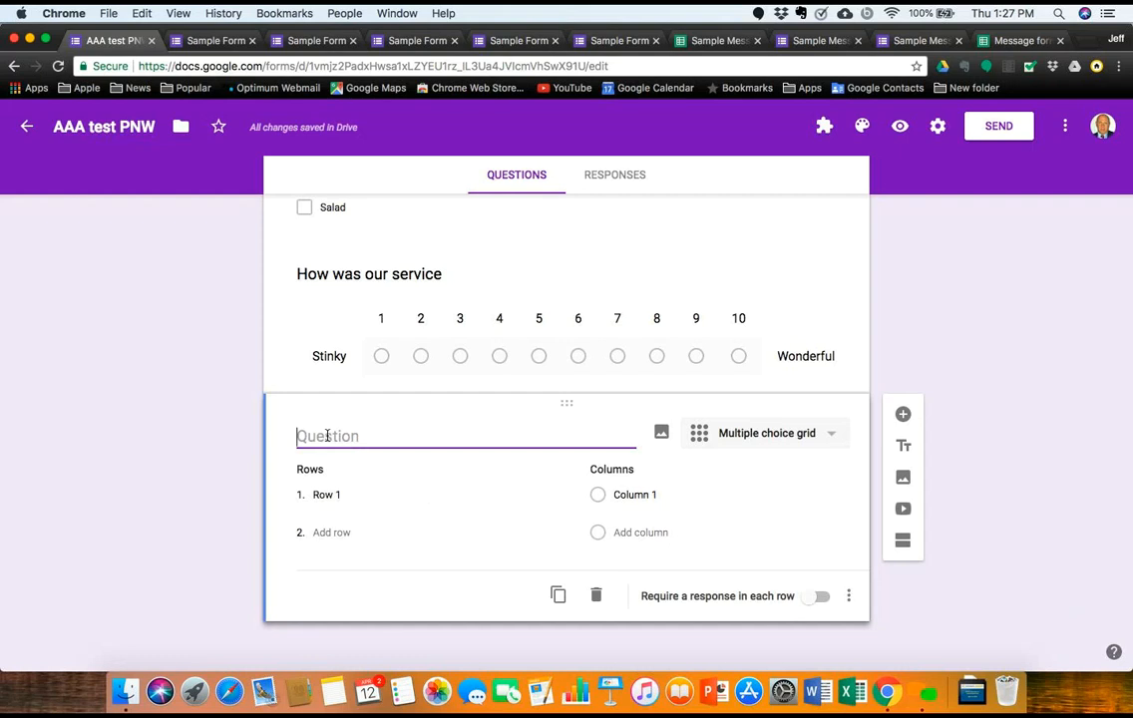
type("Bathroom")
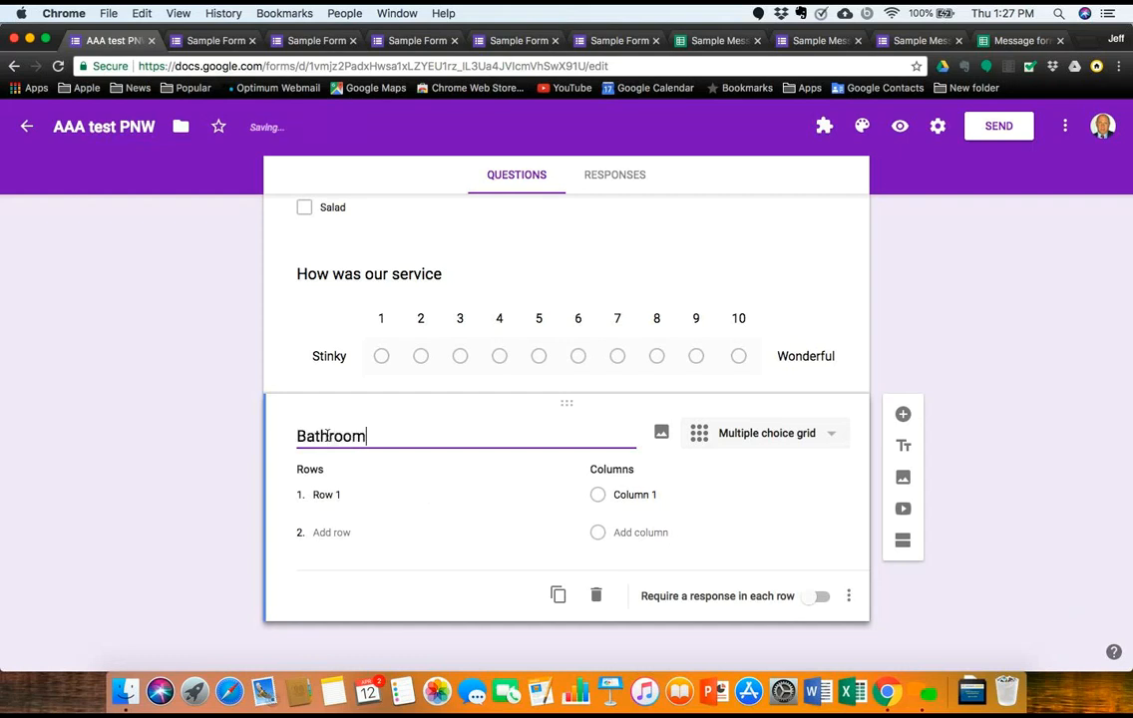
Step: Enter the grid columns Poor Condition, Ok Condition and Goo Condition, adding a fourth column
left_click(638, 497)
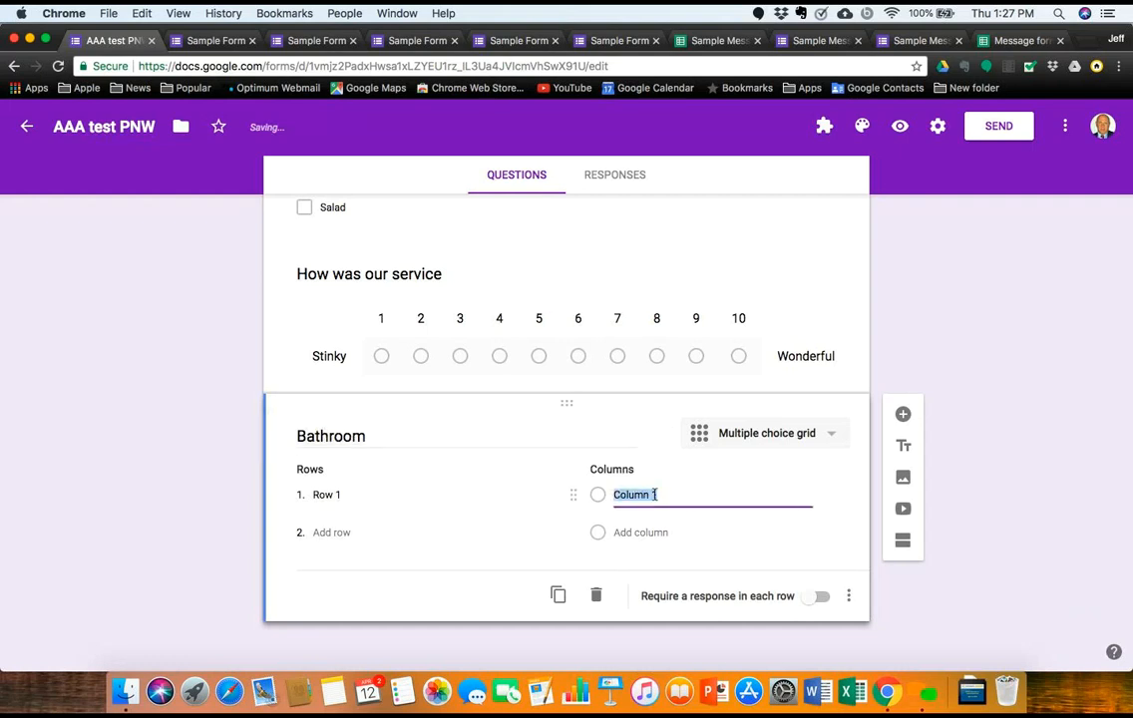
left_click(661, 494)
key("BackSpace")
key("BackSpace")
key("BackSpace")
key("BackSpace")
key("BackSpace")
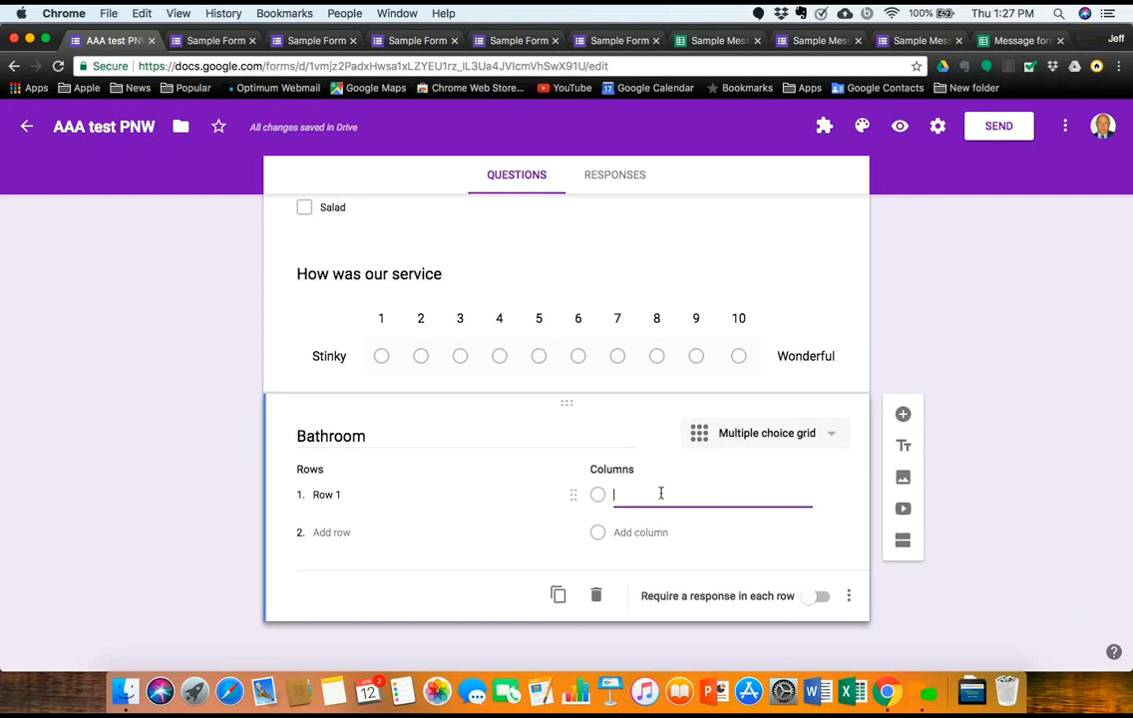
type("G")
key("BackSpace")
type("Poor Con")
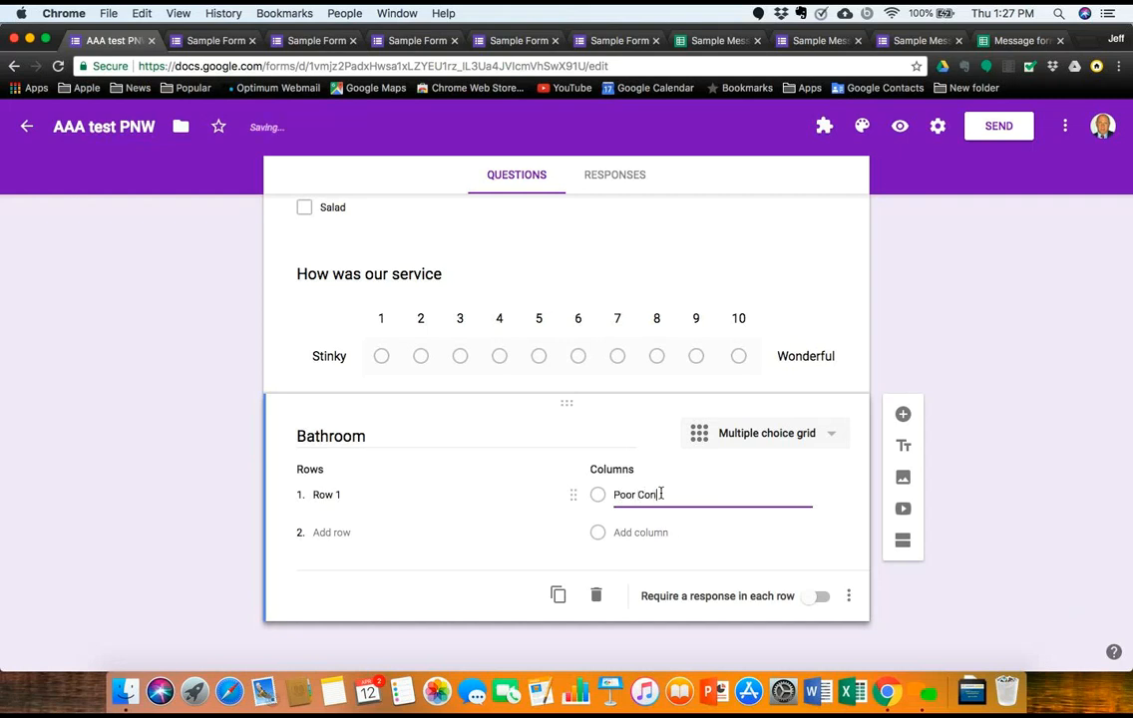
type("dition")
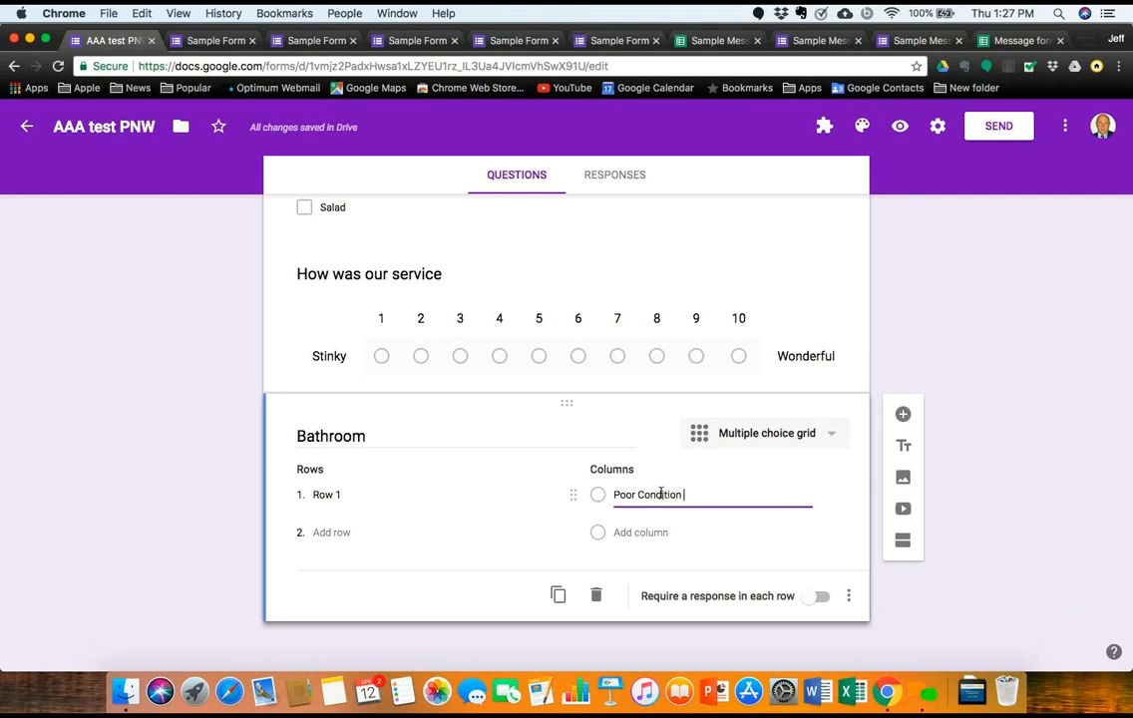
key("Return")
type("Ok Con")
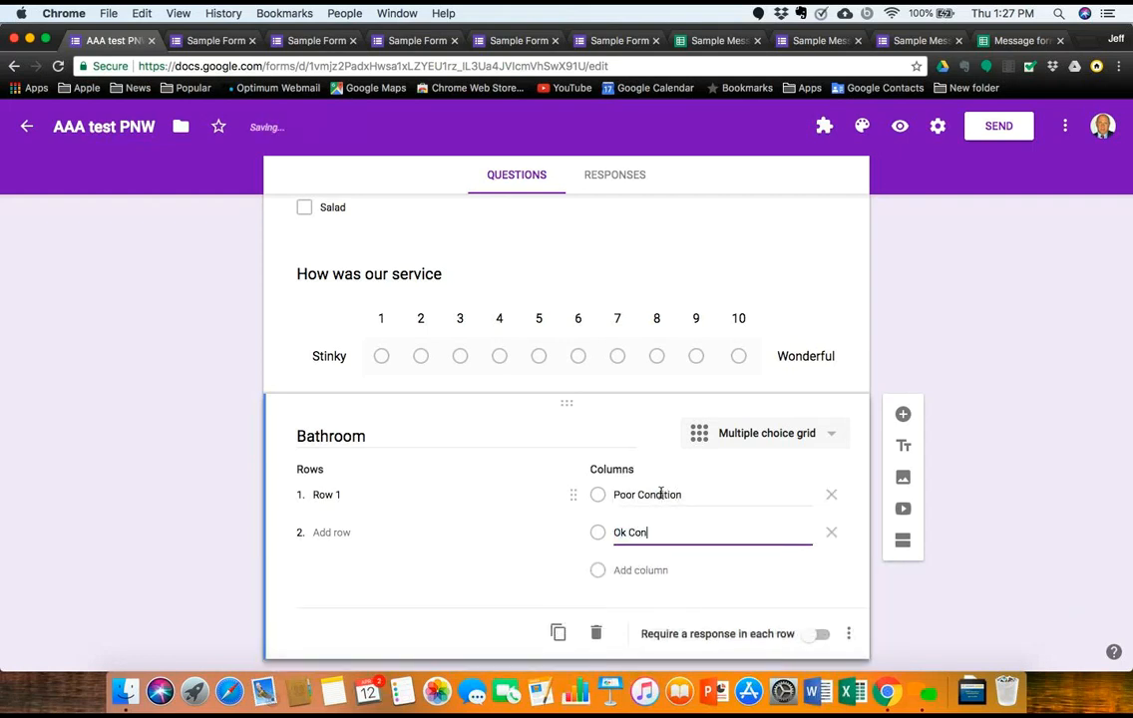
type("dition")
key("Return")
type("Goo Condition")
key("Return")
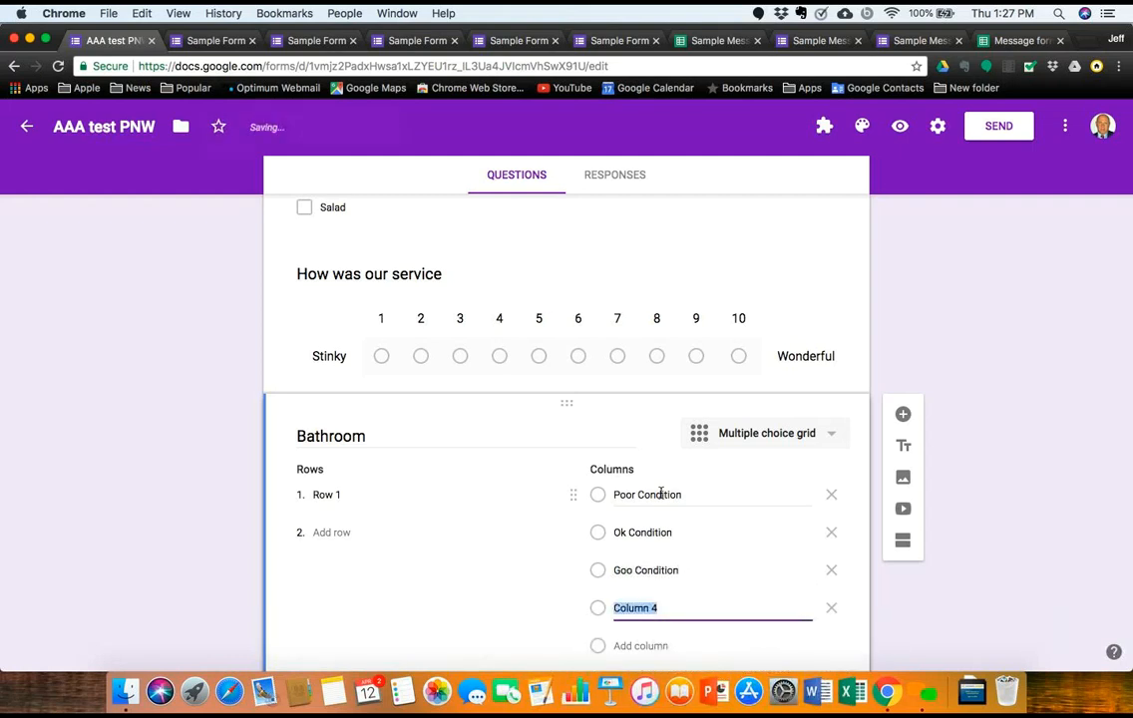
Step: Correct the third column to Good Condition and name the fourth Excellent Condition
left_click(629, 571)
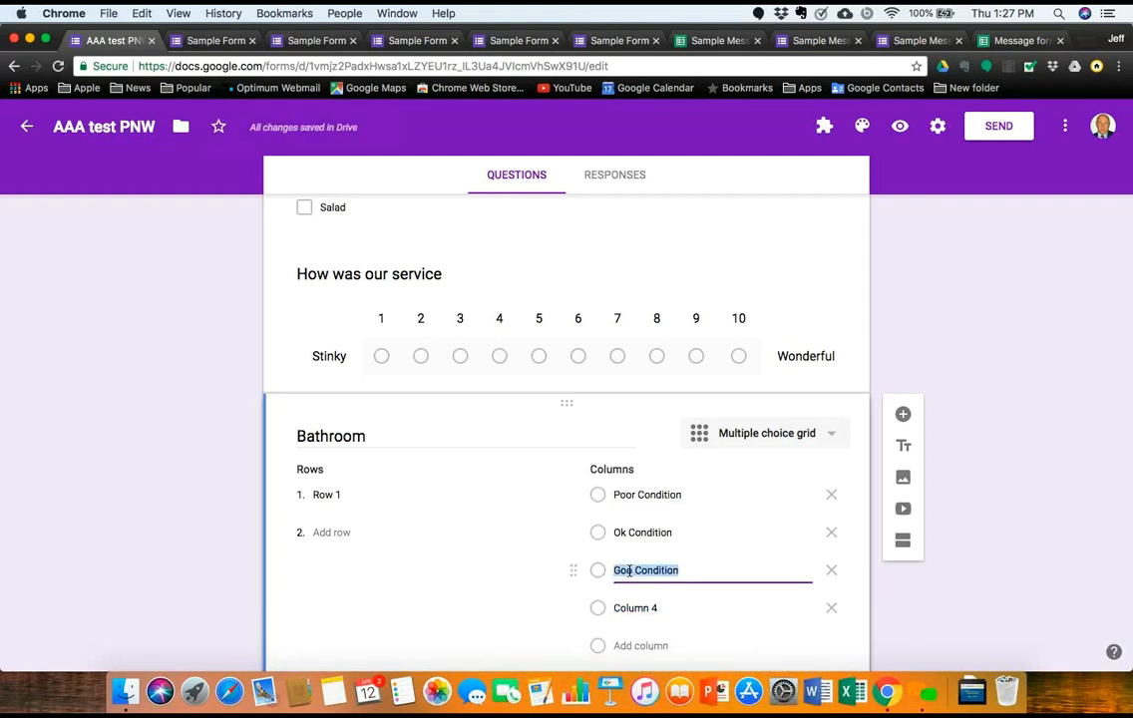
left_click(635, 571)
type("d")
key("BackSpace")
key("BackSpace")
type("d")
left_click(655, 607)
key("BackSpace")
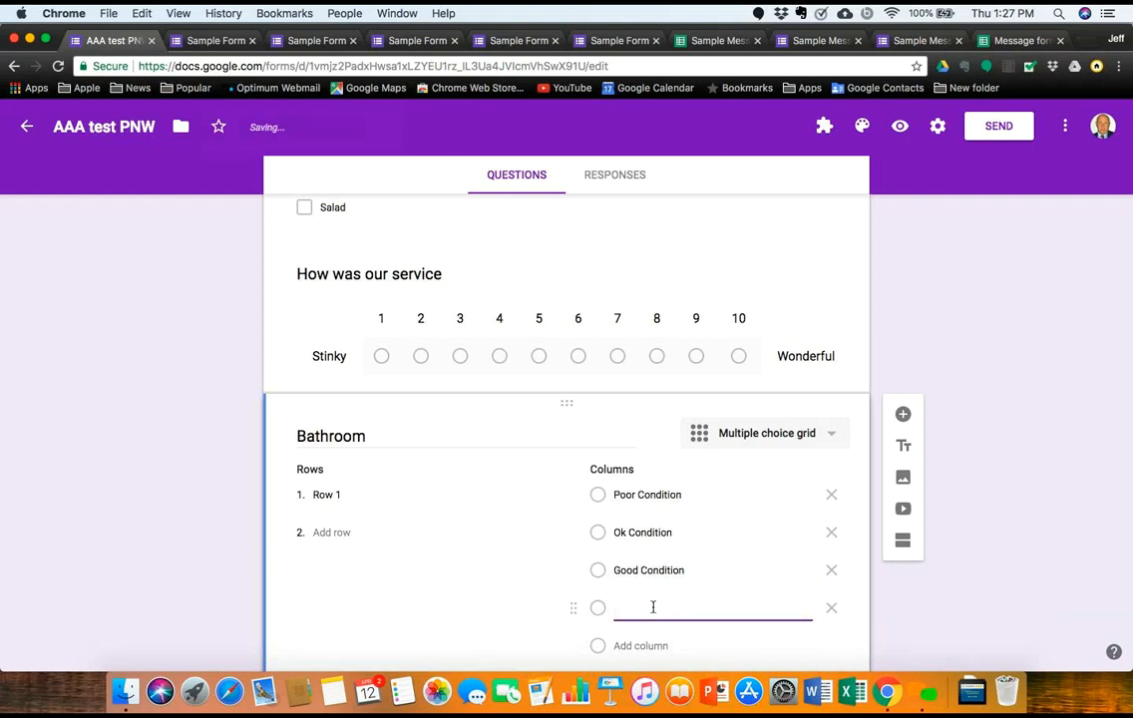
type("Excellent Condition")
Step: Shorten the column labels to Excellent, Good, Ok and Poor
key("BackSpace")
key("BackSpace")
key("BackSpace")
key("BackSpace")
key("BackSpace")
key("BackSpace")
key("BackSpace")
key("BackSpace")
key("BackSpace")
key("BackSpace")
left_click(682, 569)
key("BackSpace")
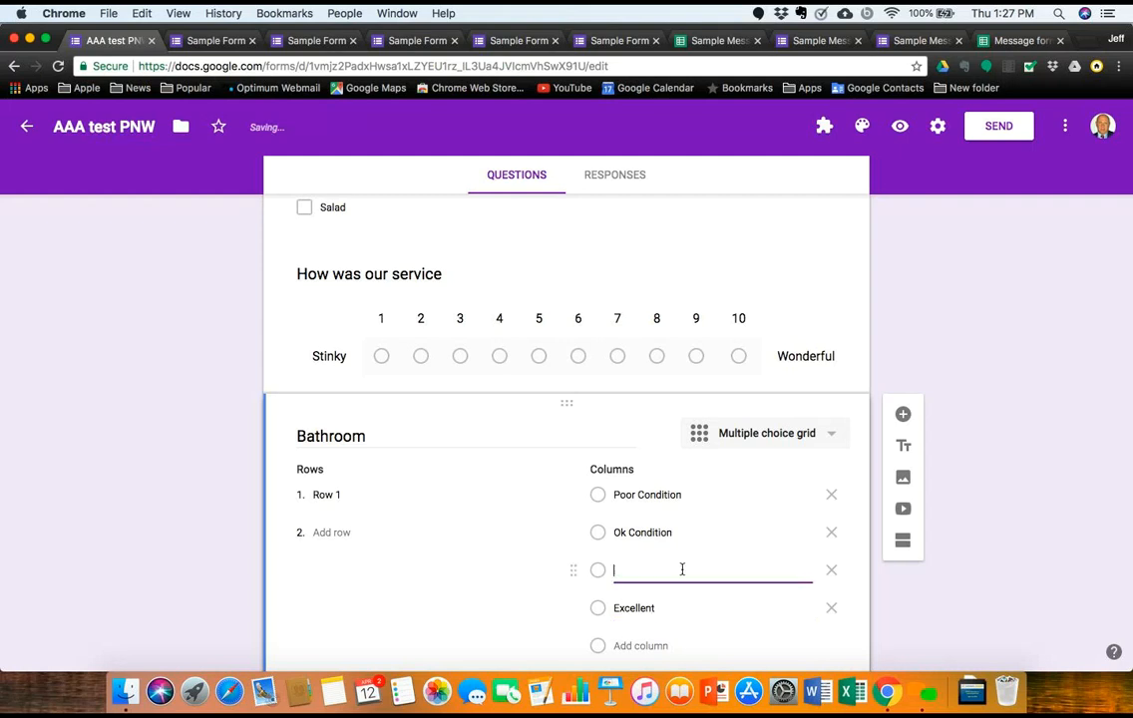
type("Good")
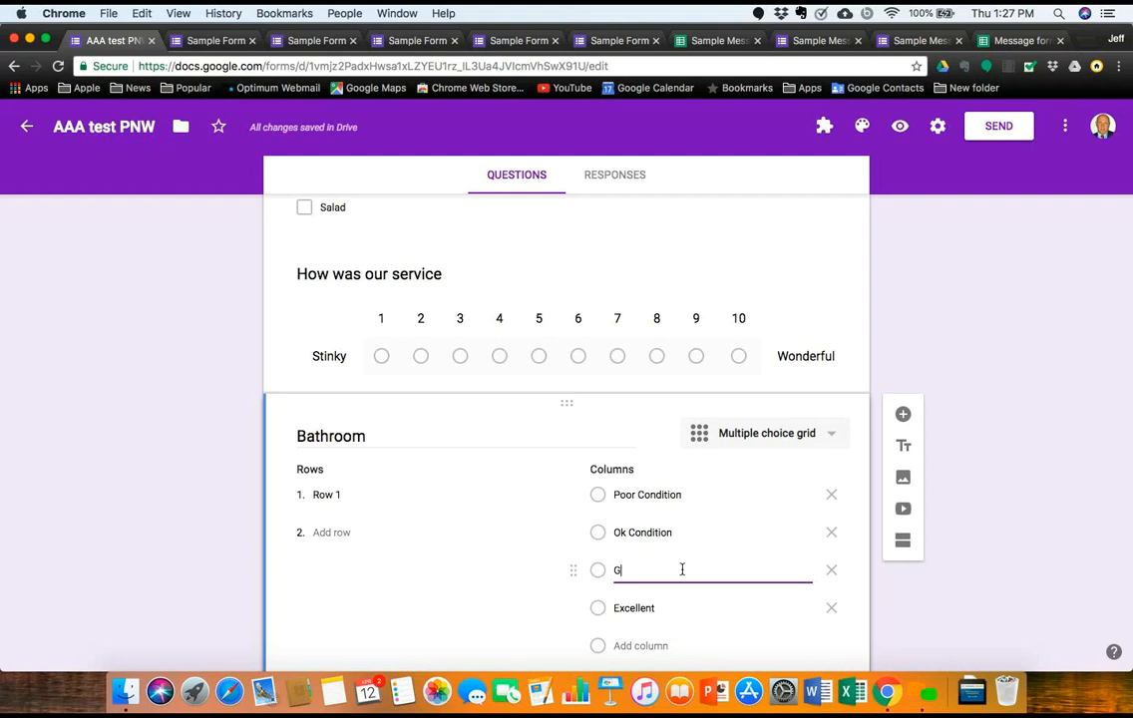
left_click(627, 534)
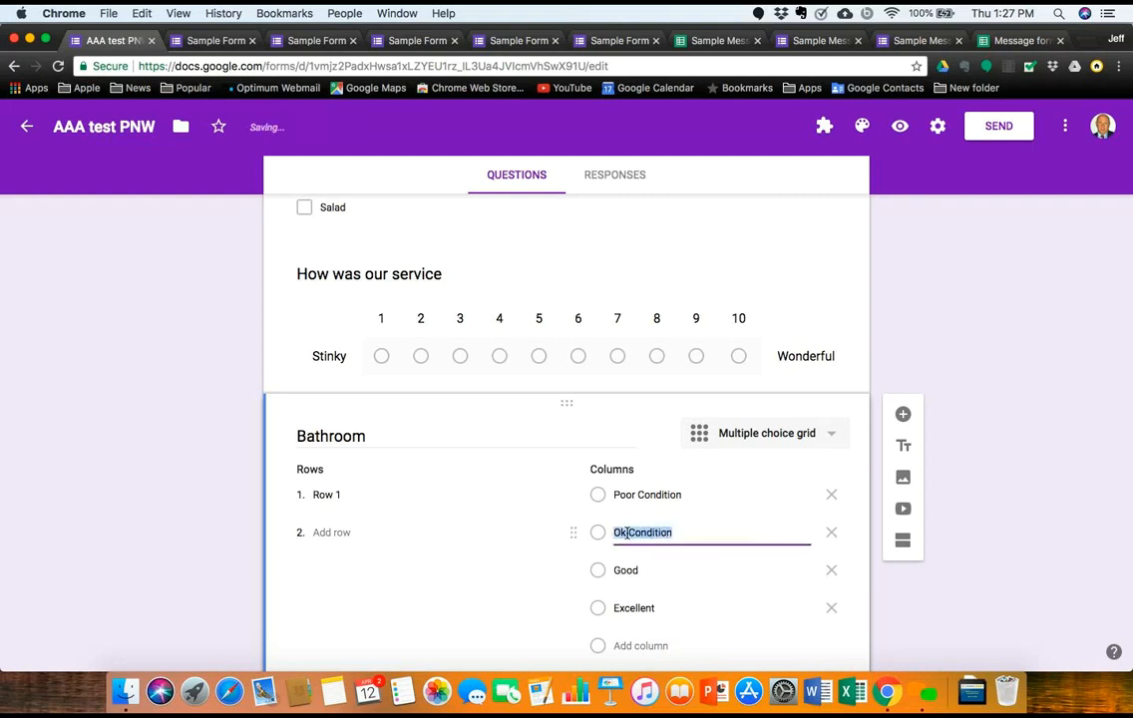
left_click(668, 531)
key("BackSpace")
key("BackSpace")
key("BackSpace")
key("BackSpace")
key("BackSpace")
key("BackSpace")
key("BackSpace")
key("BackSpace")
key("BackSpace")
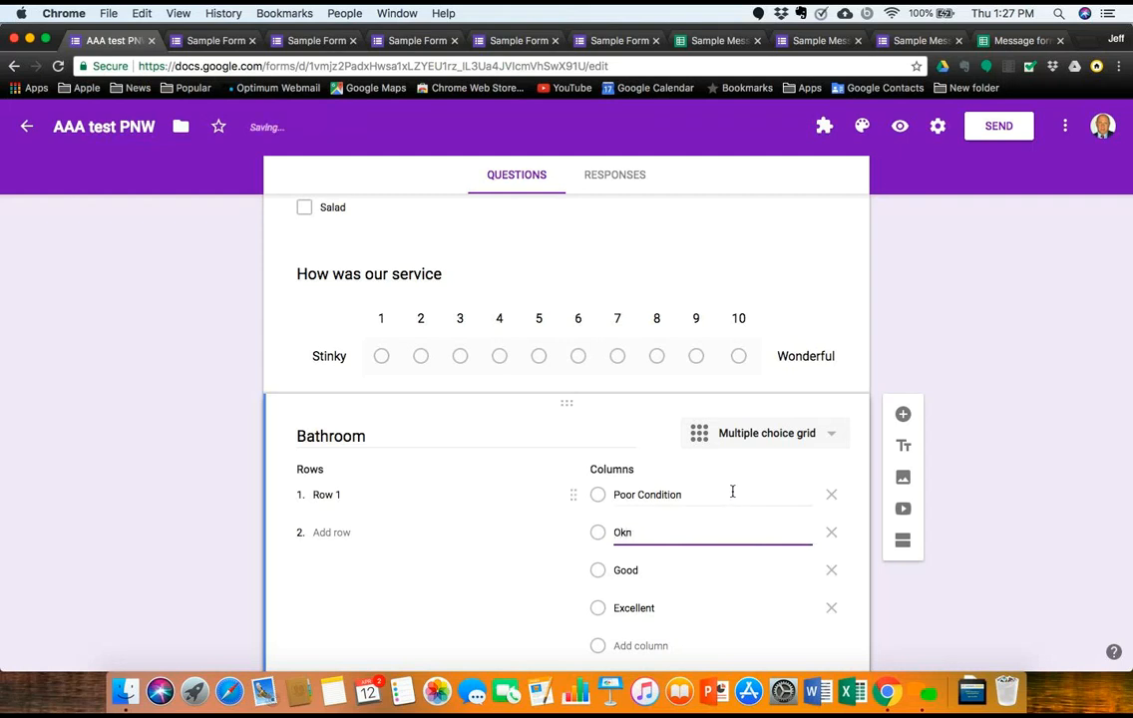
key("Delete")
left_click(693, 494)
key("BackSpace")
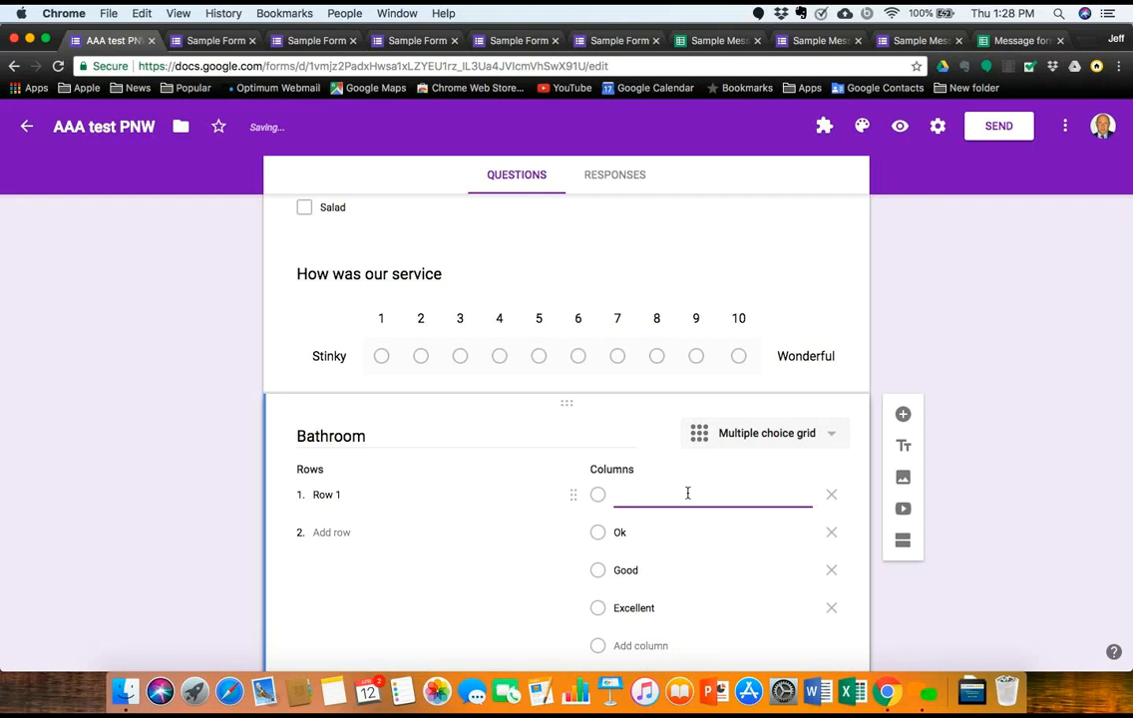
type("Poor")
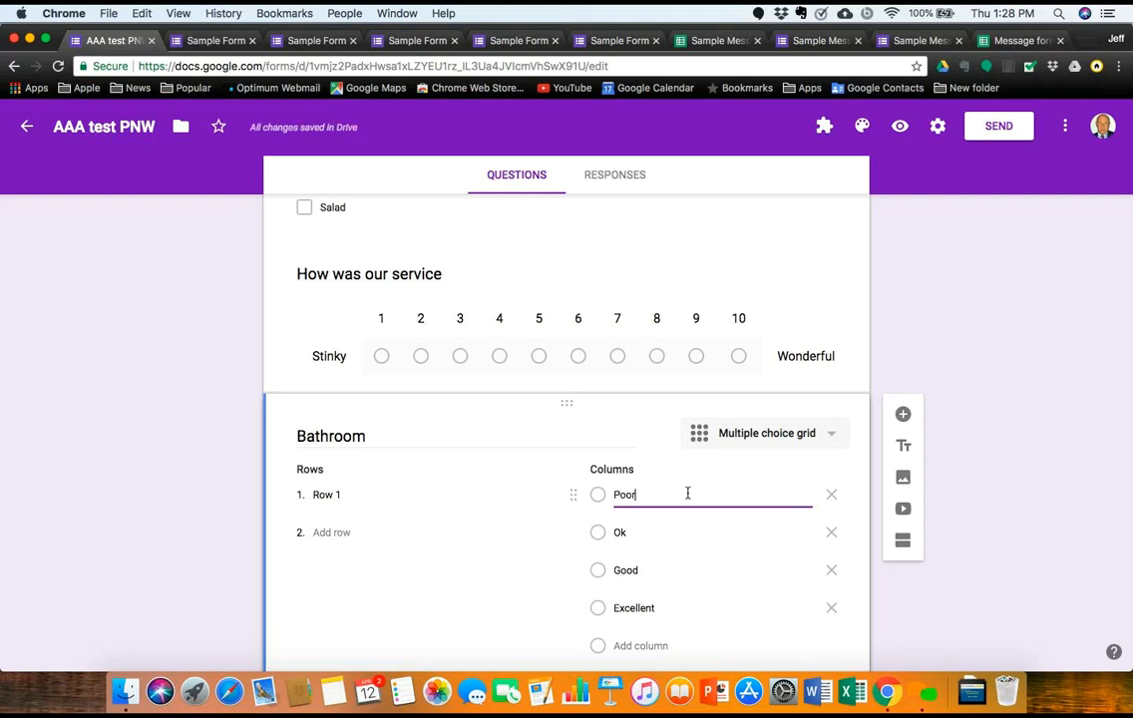
Step: Fill the grid rows with Sink, Toilet, Floors and Faucet, deleting the extra empty row
left_click(327, 494)
key("BackSpace")
type("Sink")
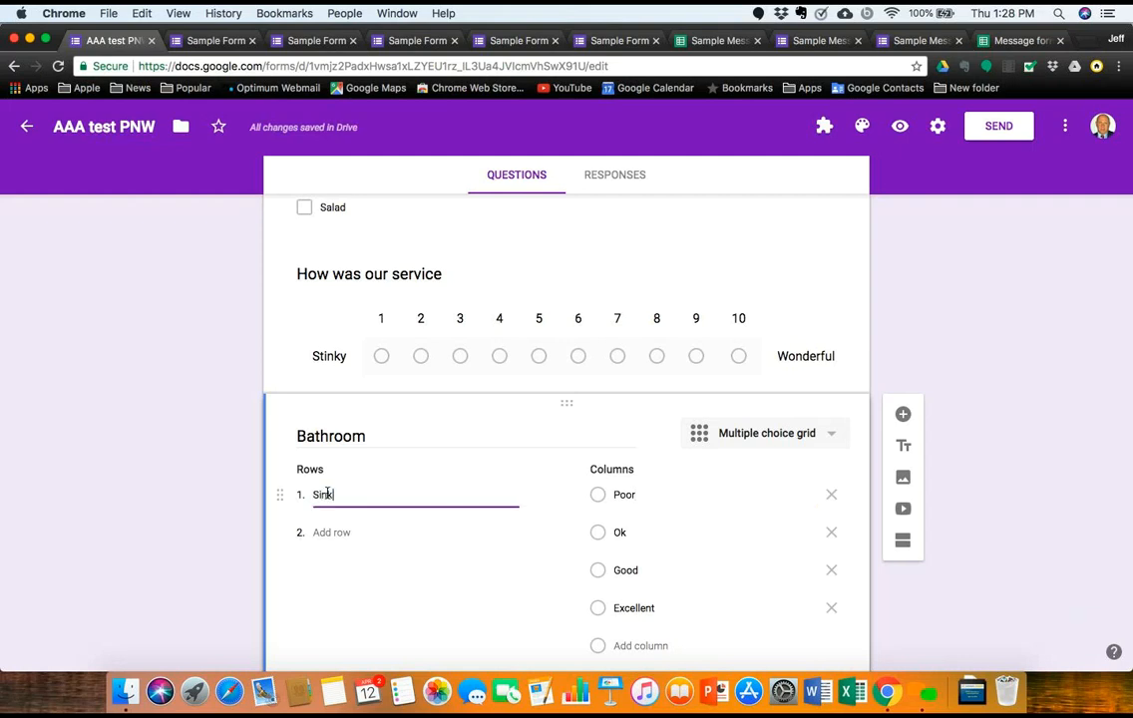
key("Return")
type("Toilet")
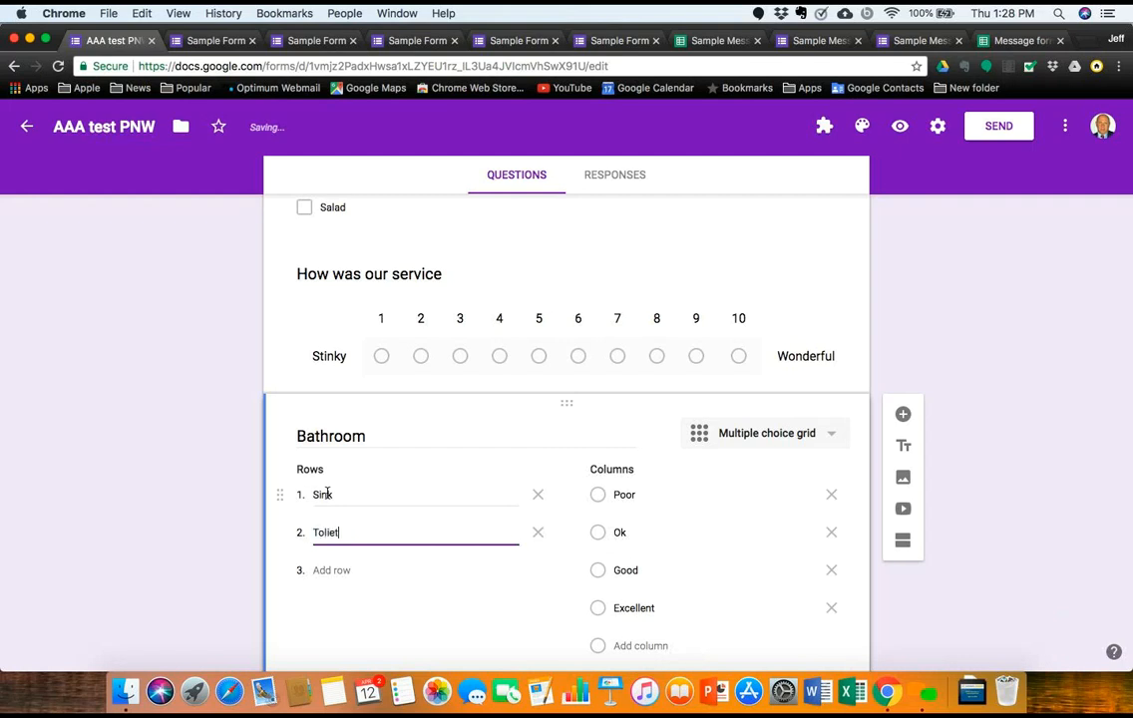
key("Return")
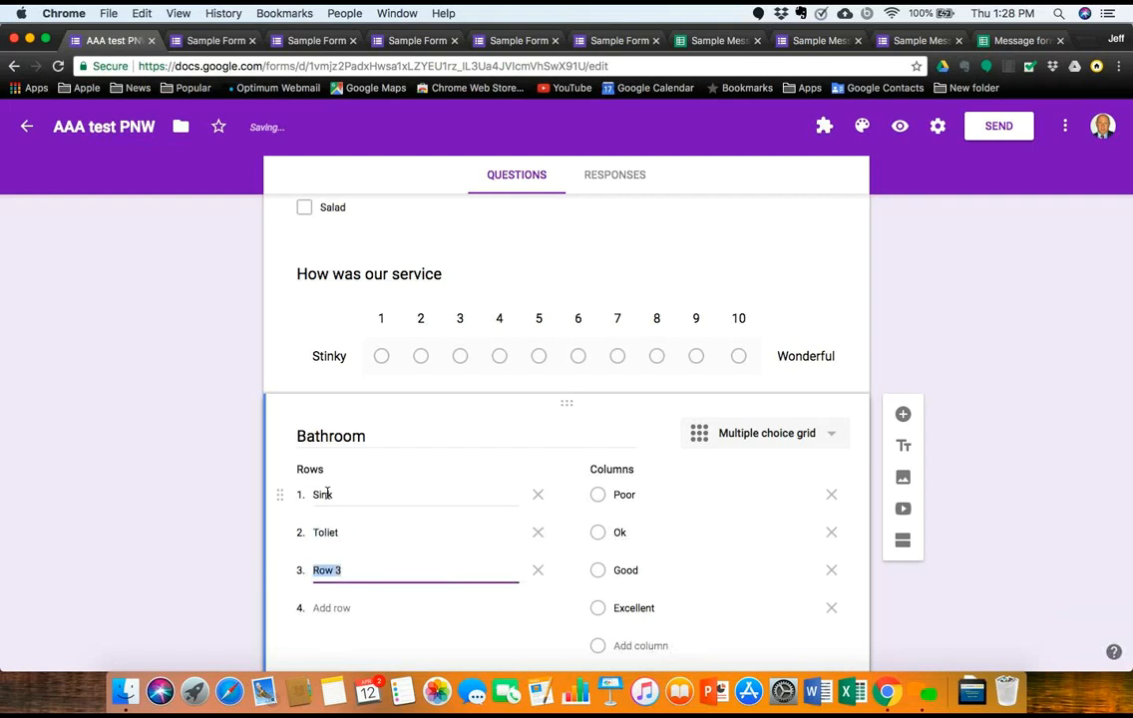
type("F")
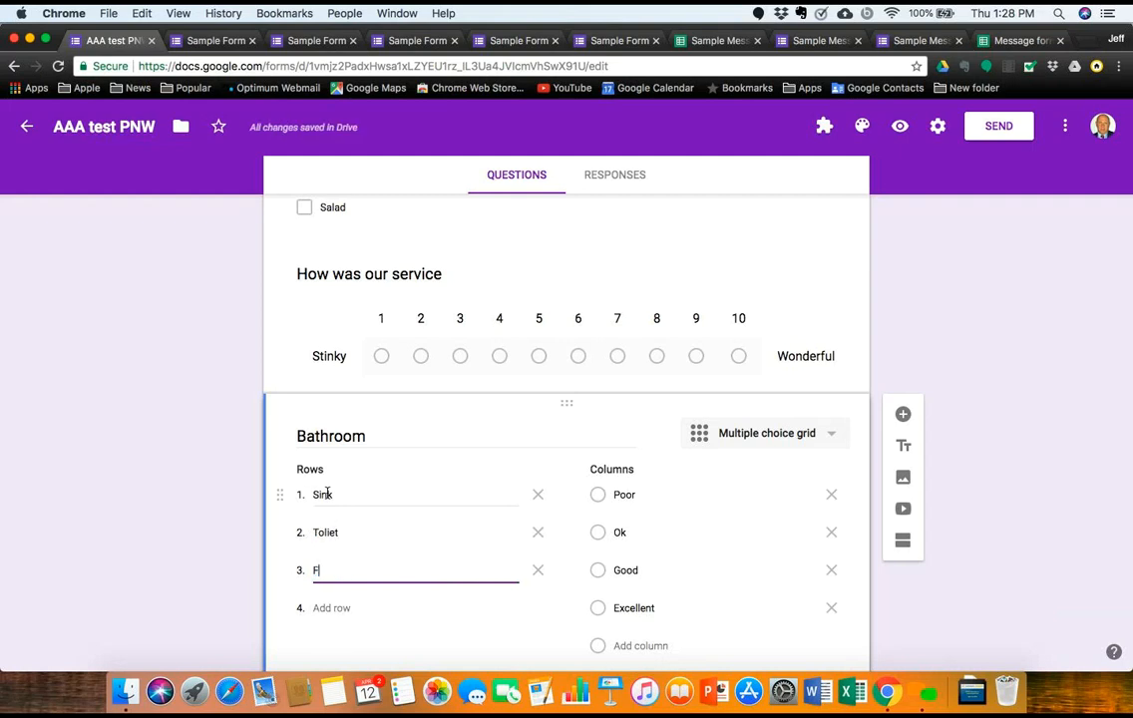
type("loors")
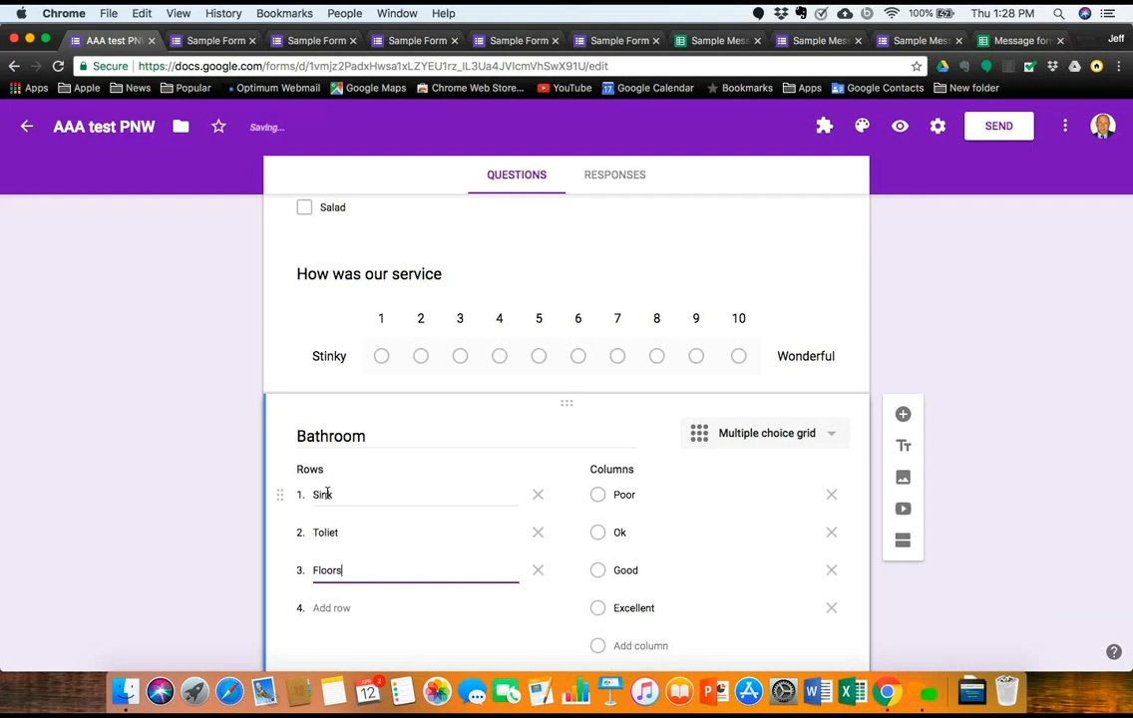
key("Return")
type("Fa")
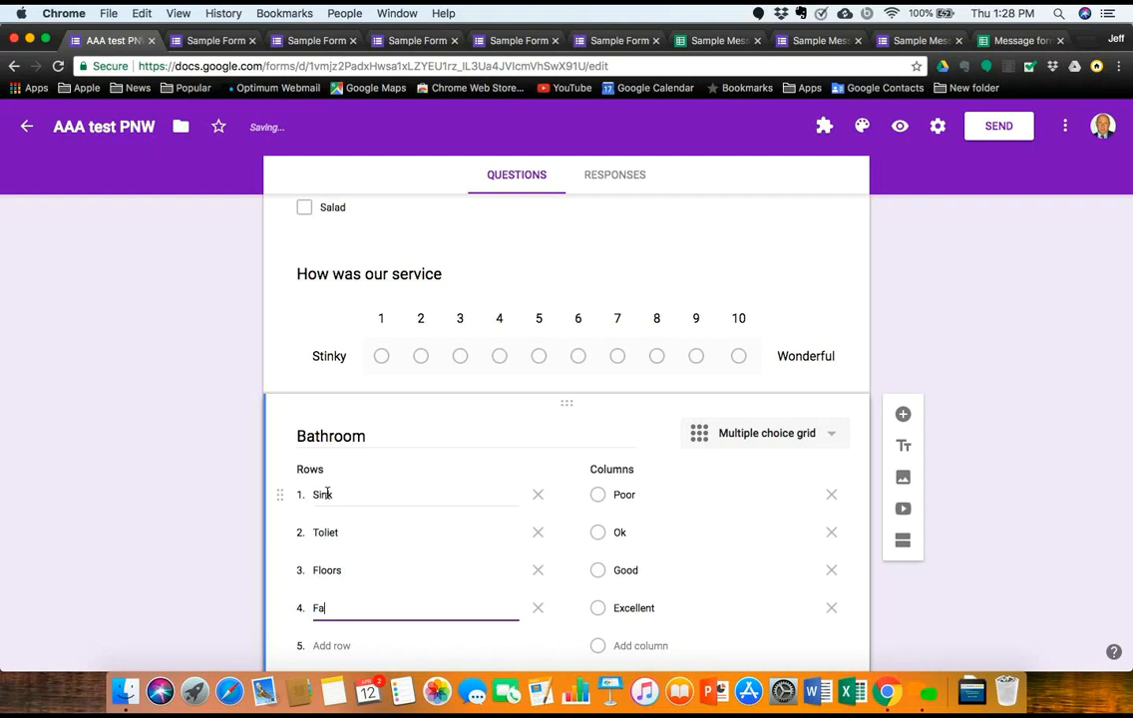
type("ucet")
key("Return")
key("BackSpace")
key("BackSpace")
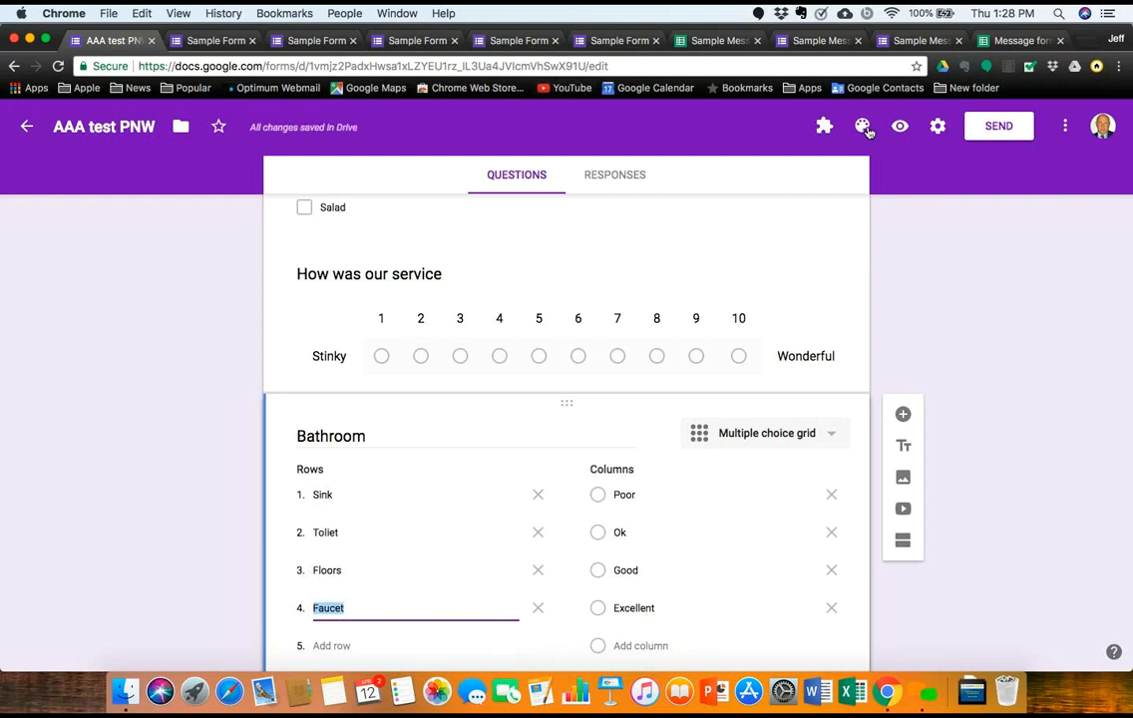
Step: Preview Sample Form and scroll to the Bathroom grid rating Sink, Toliet, Floors and Faucet
left_click(899, 125)
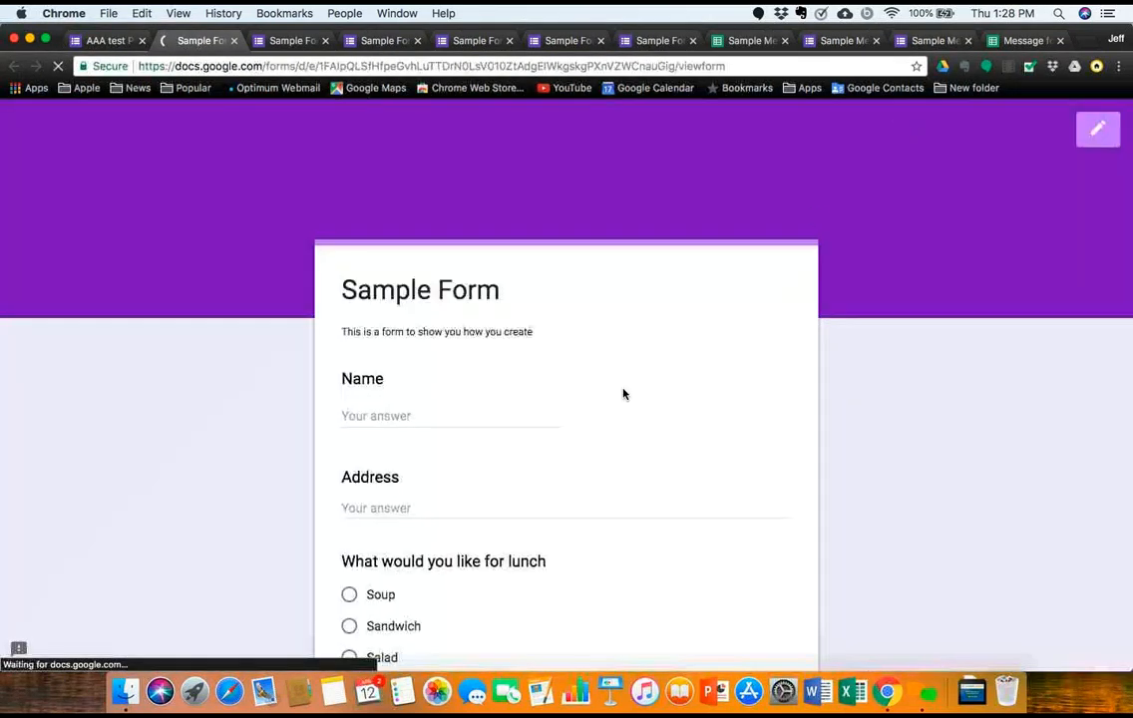
scroll(561, 451, "down", 5)
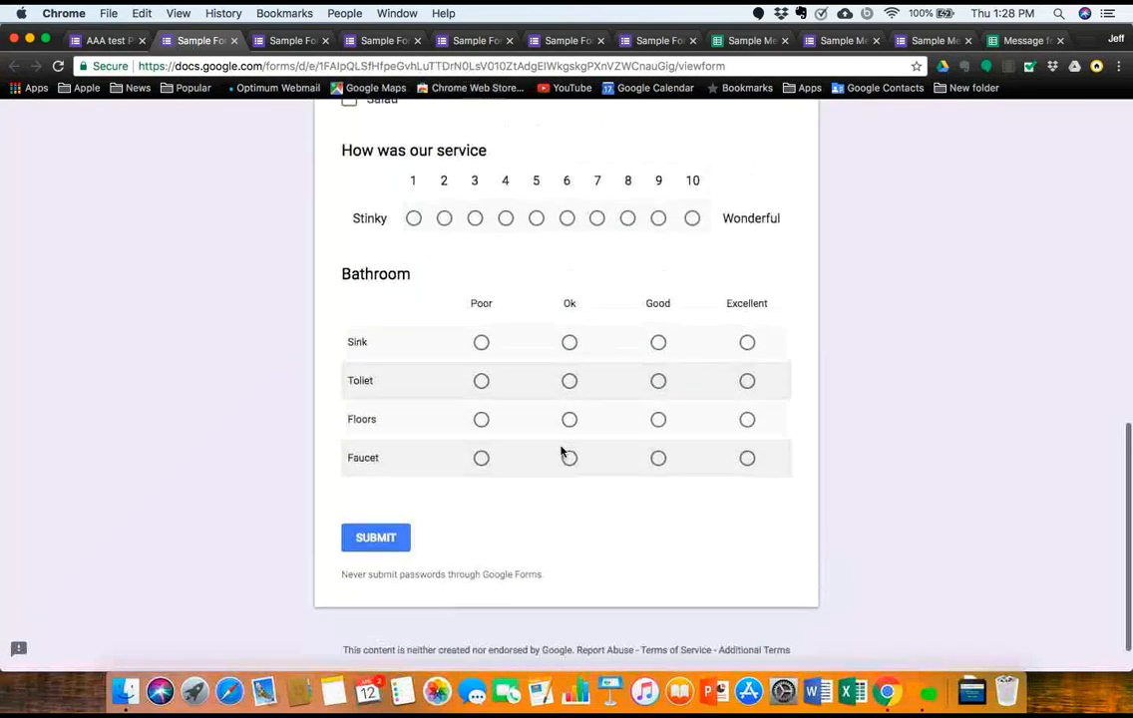
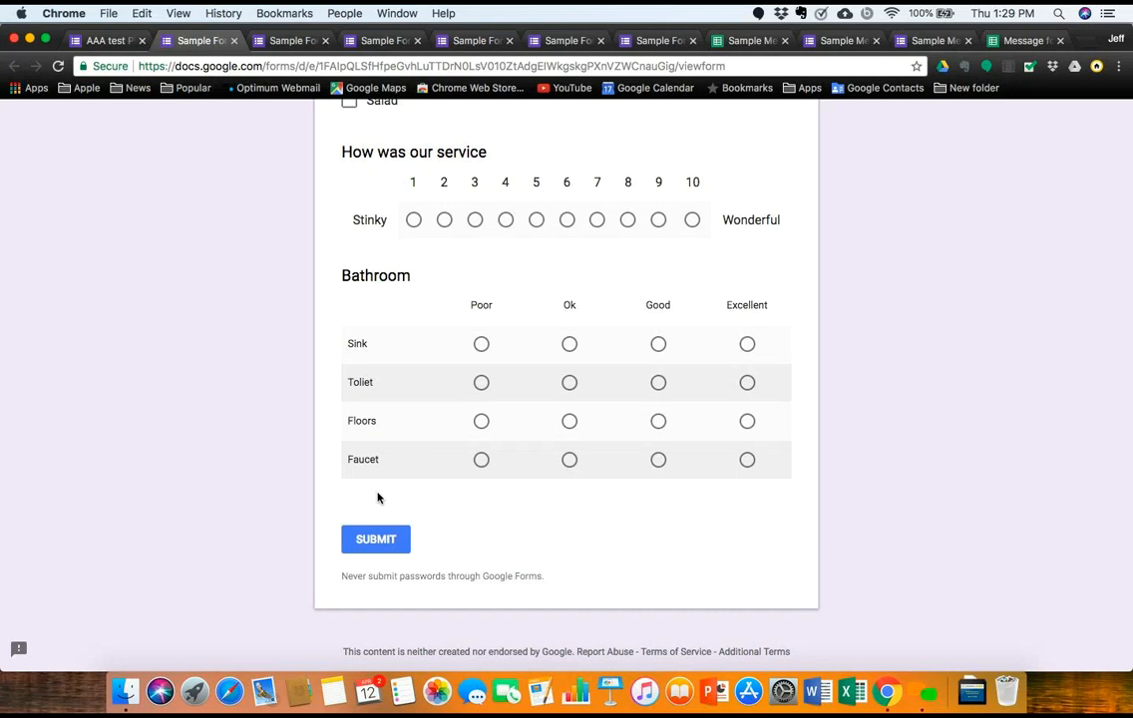
Step: Scroll the Sample Form preview back to the top and switch to the AAA test PNW editor
scroll(379, 498, "up", 10)
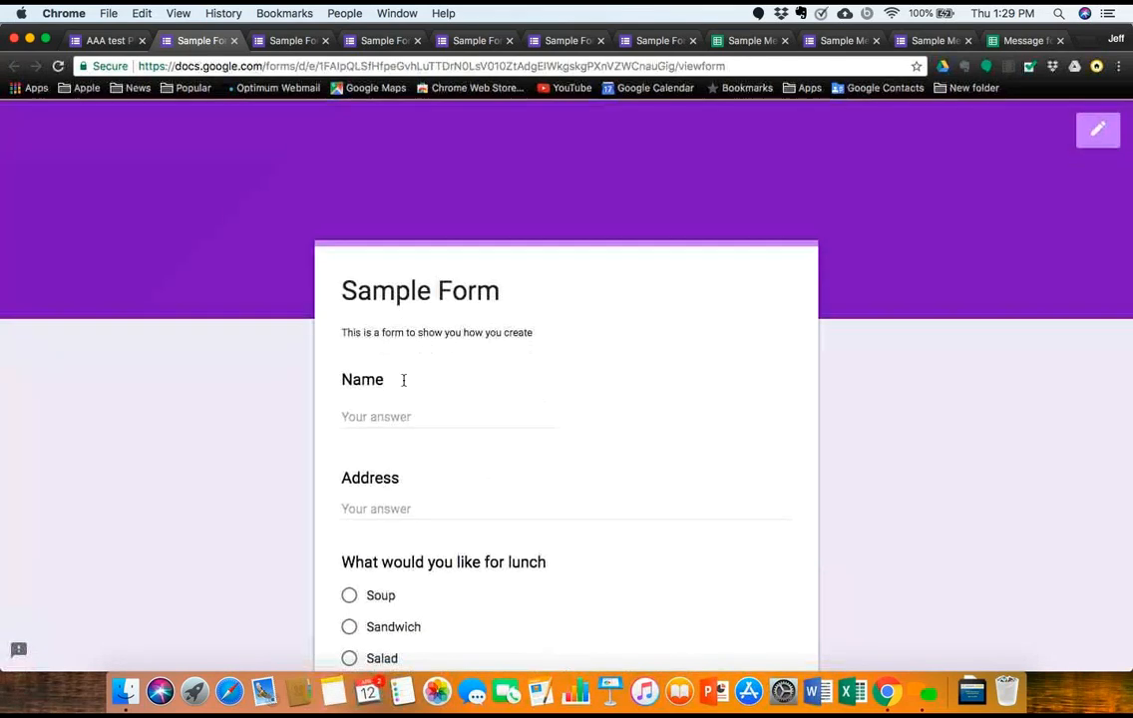
left_click(104, 42)
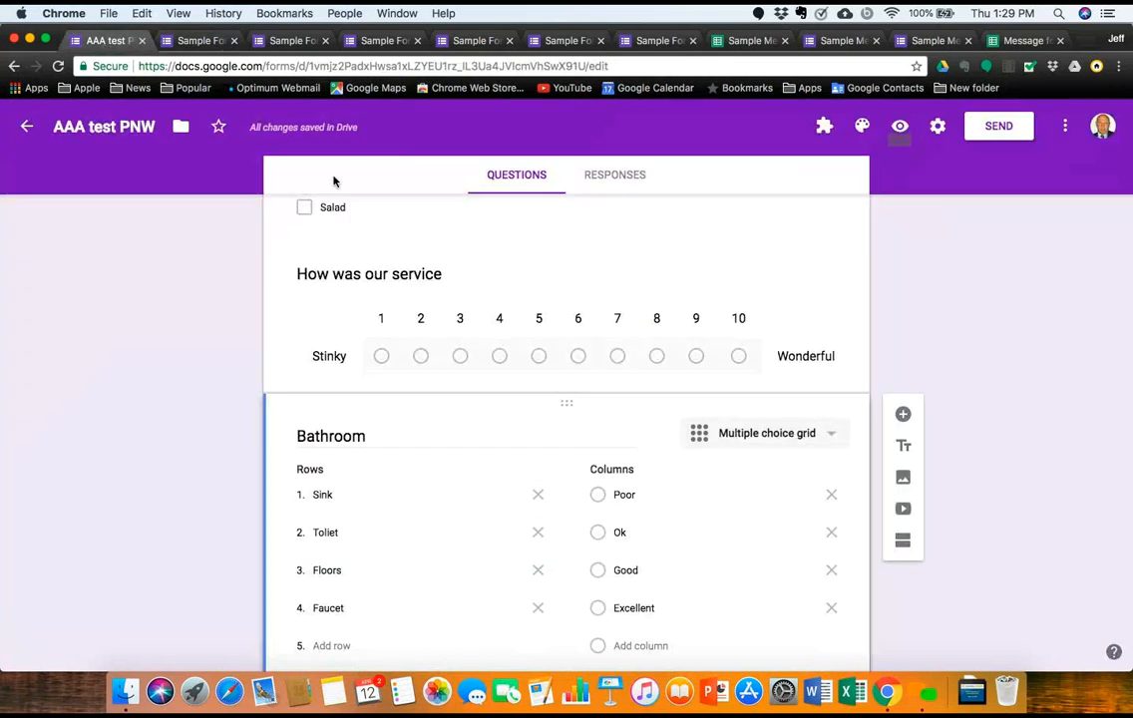
Step: Duplicate the Bathroom grid, change the copy to a Checkbox grid, and preview the form
scroll(671, 488, "down", 3)
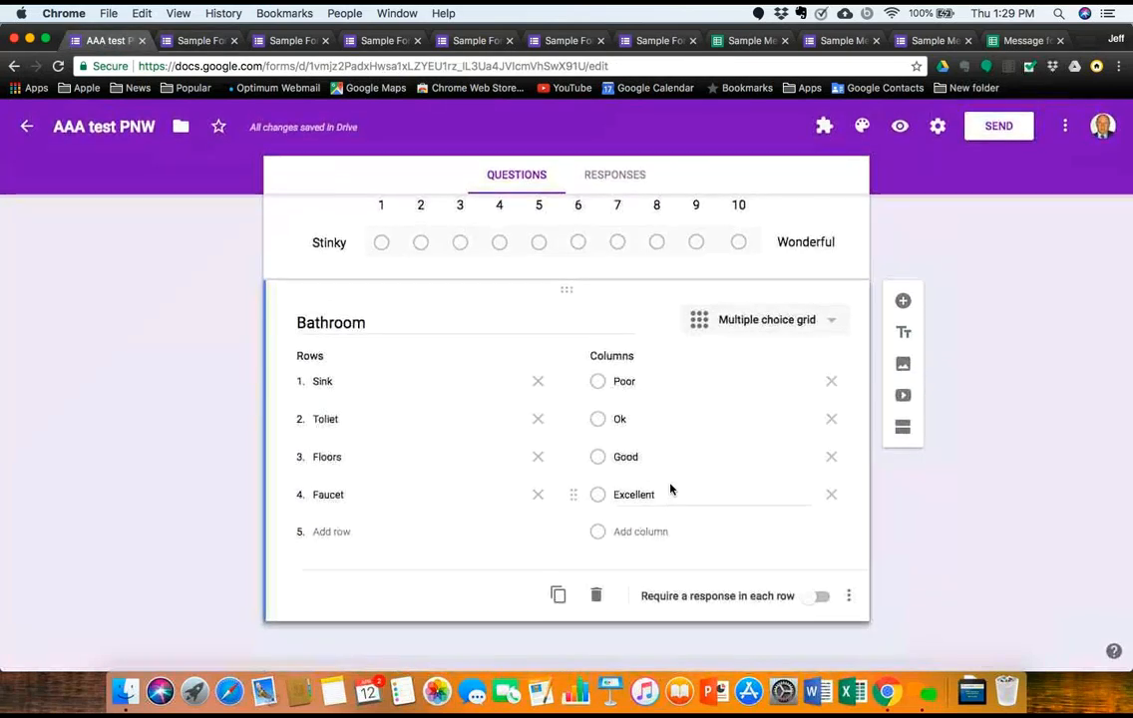
left_click(560, 596)
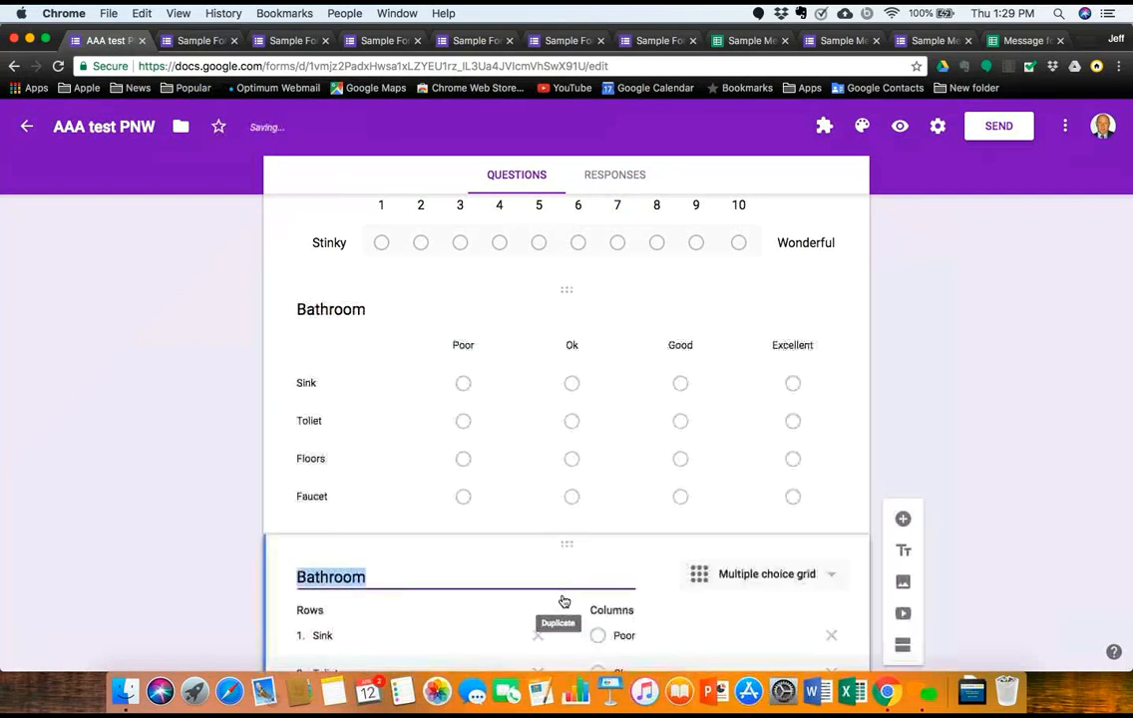
left_click(831, 579)
left_click(783, 560)
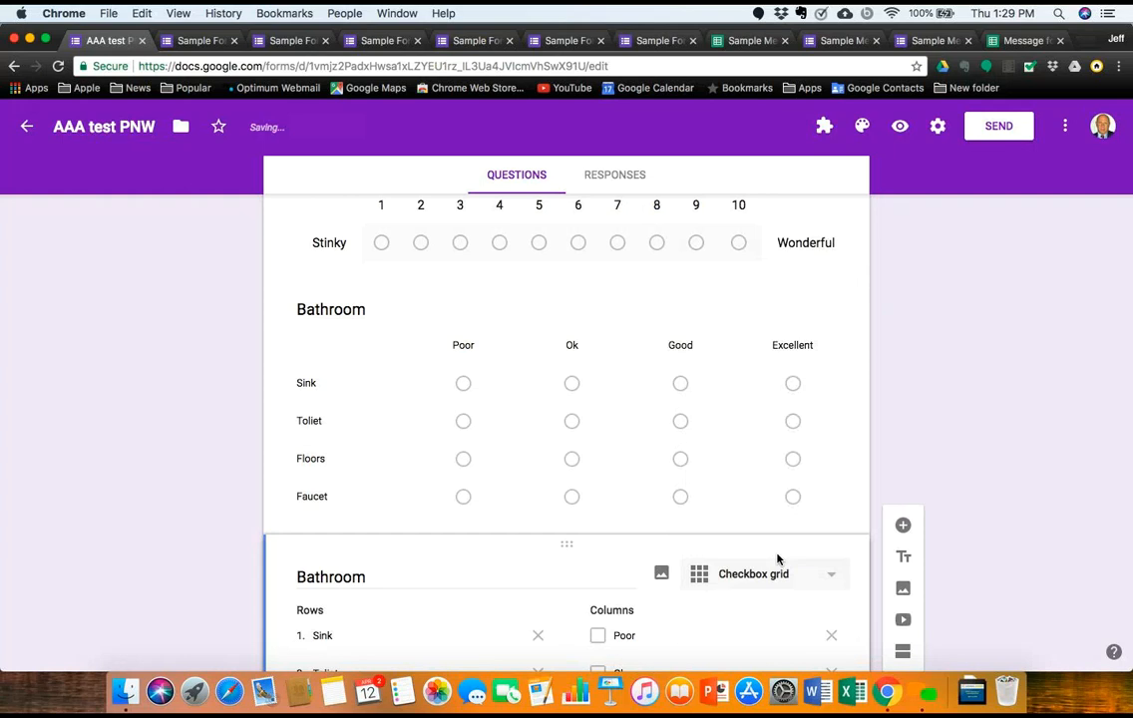
left_click(899, 126)
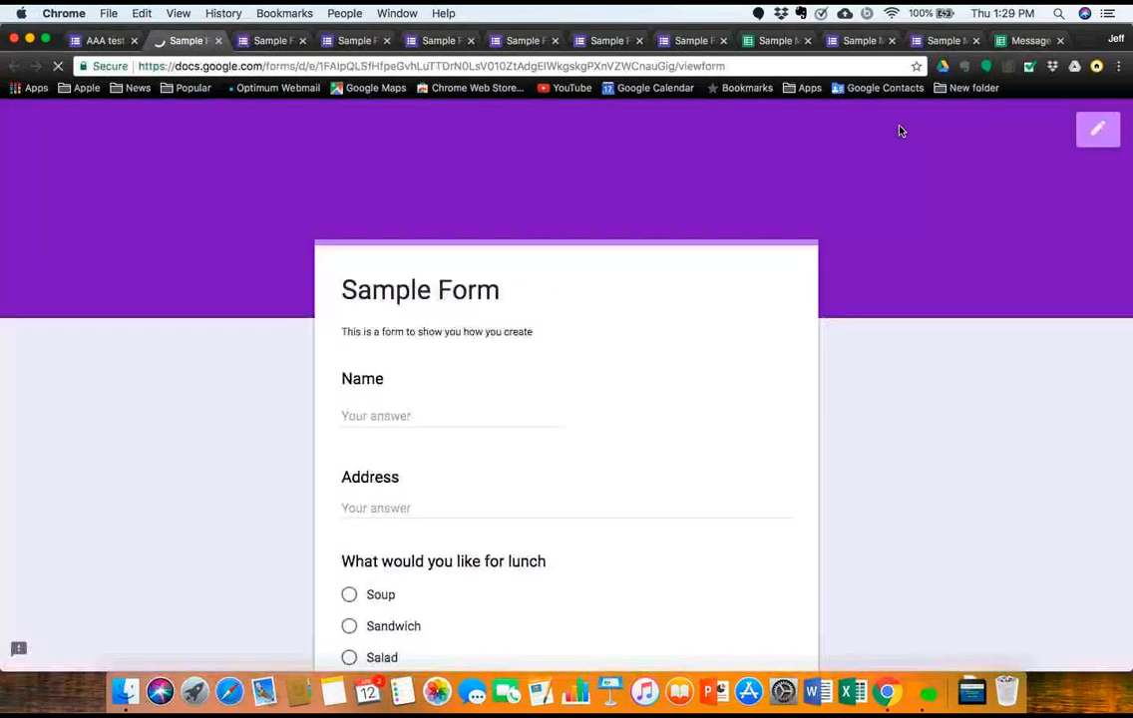
Step: Tick Poor, Good and Excellent for Sink in the Bathroom checkbox grid
scroll(655, 488, "down", 10)
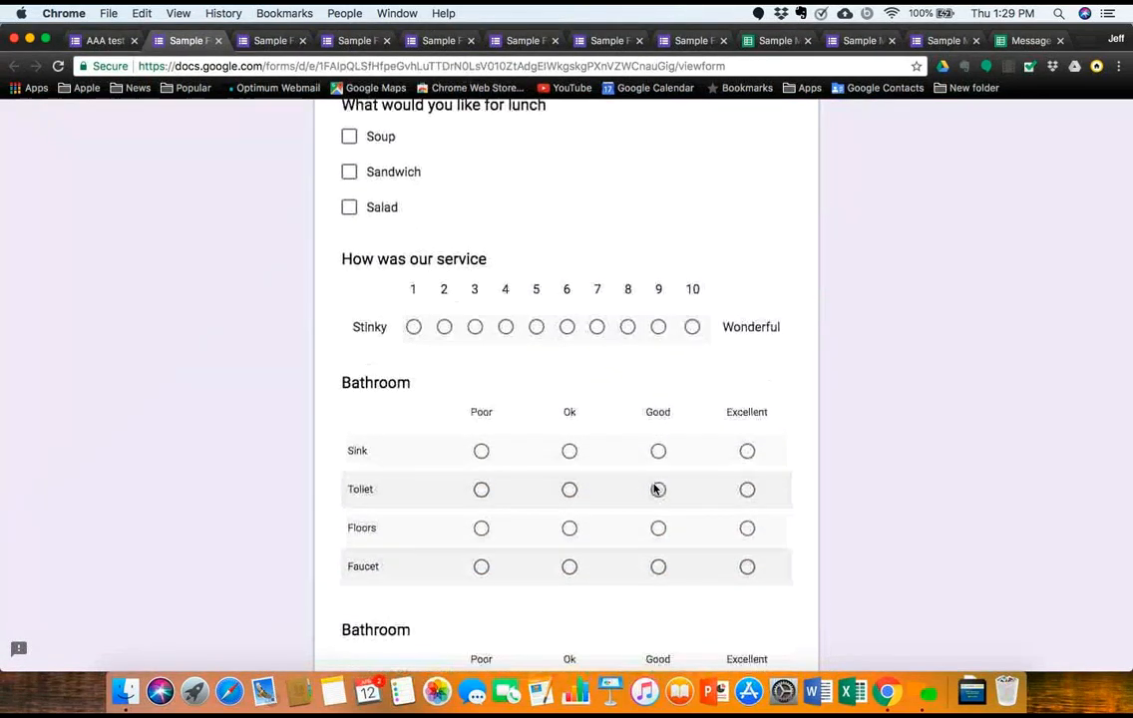
scroll(655, 487, "down", 4)
scroll(655, 488, "up", 2)
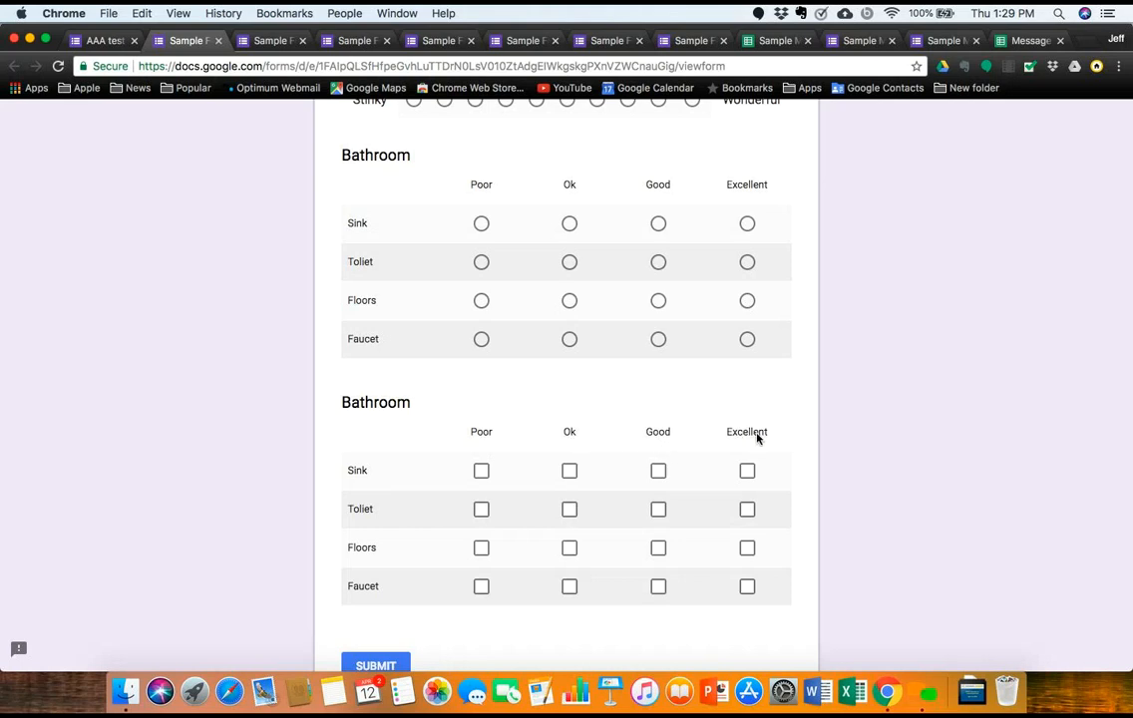
left_click(483, 472)
left_click(663, 475)
left_click(747, 475)
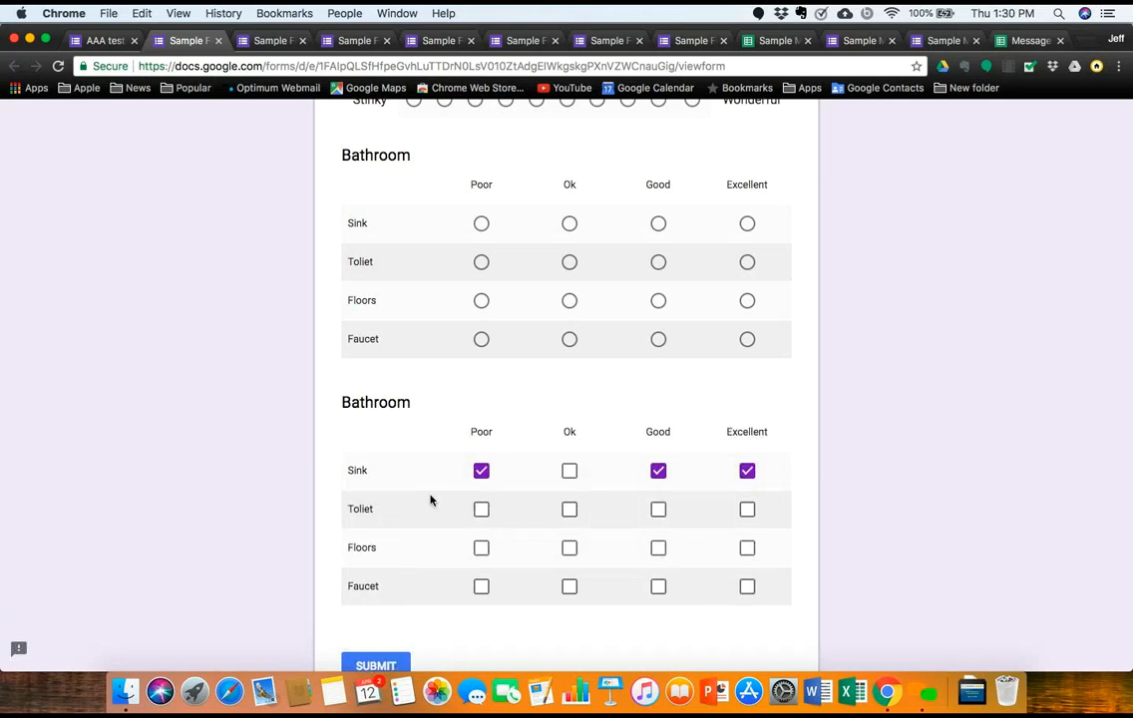
Step: Rate the first Bathroom grid: Sink Good, and Toilet, Floors and Faucet all Poor
left_click(481, 225)
left_click(569, 261)
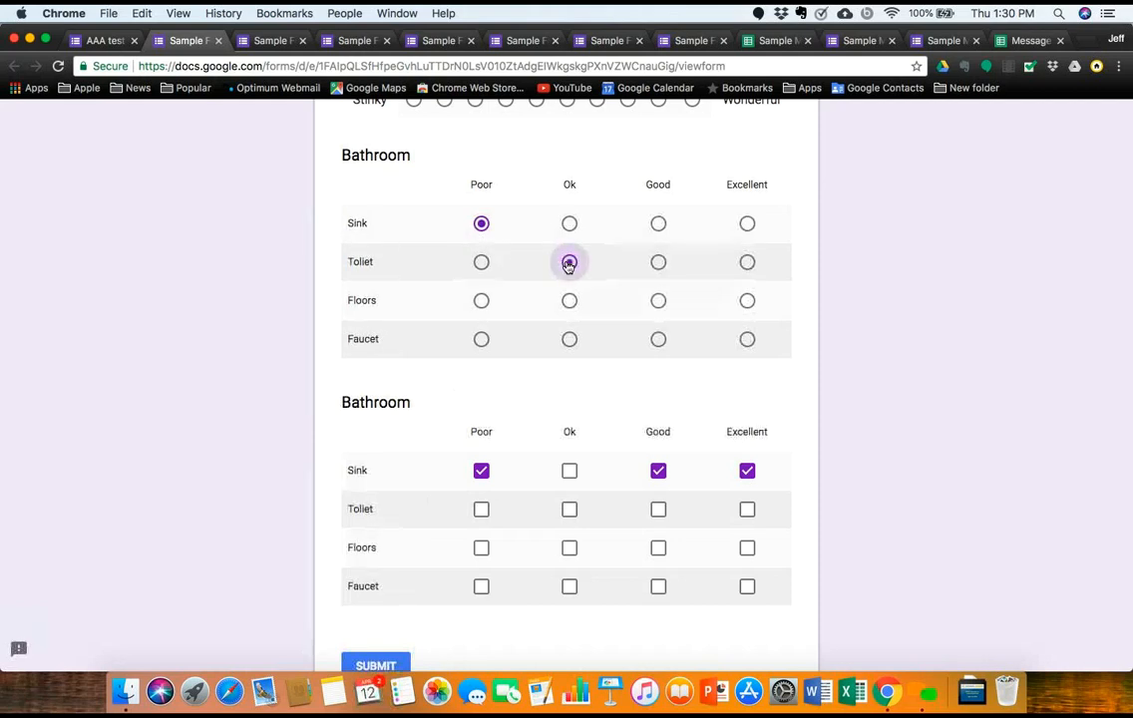
left_click(655, 304)
left_click(570, 228)
left_click(659, 224)
left_click(481, 262)
left_click(481, 301)
left_click(483, 339)
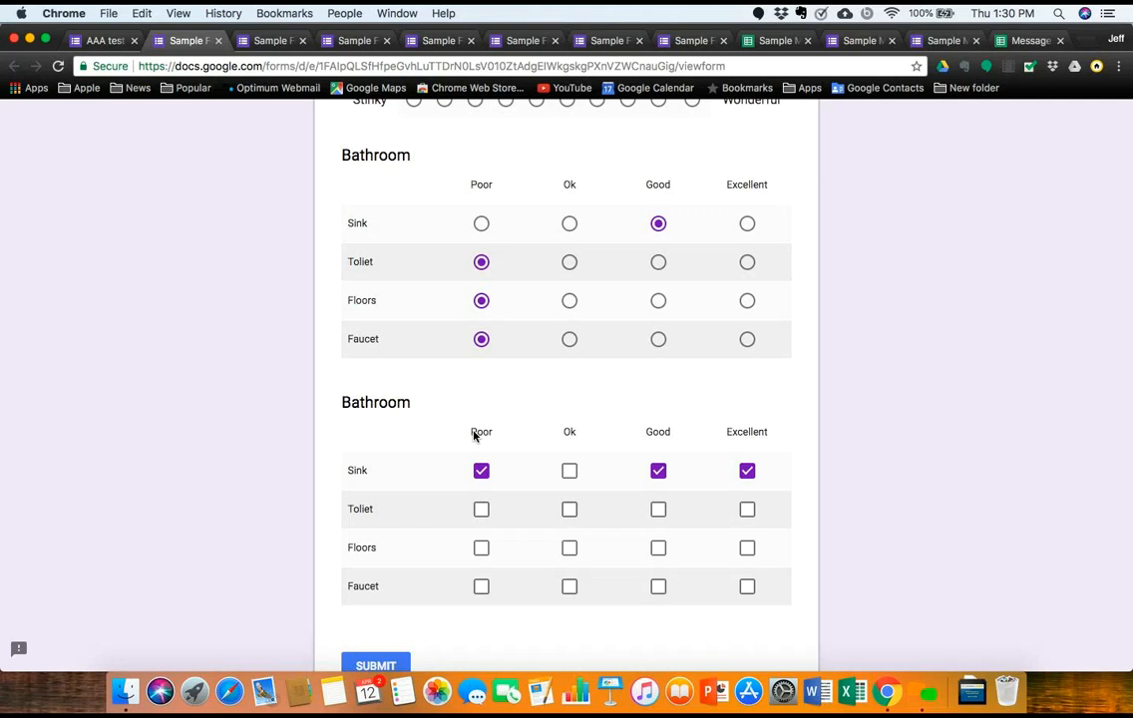
scroll(475, 435, "up", 15)
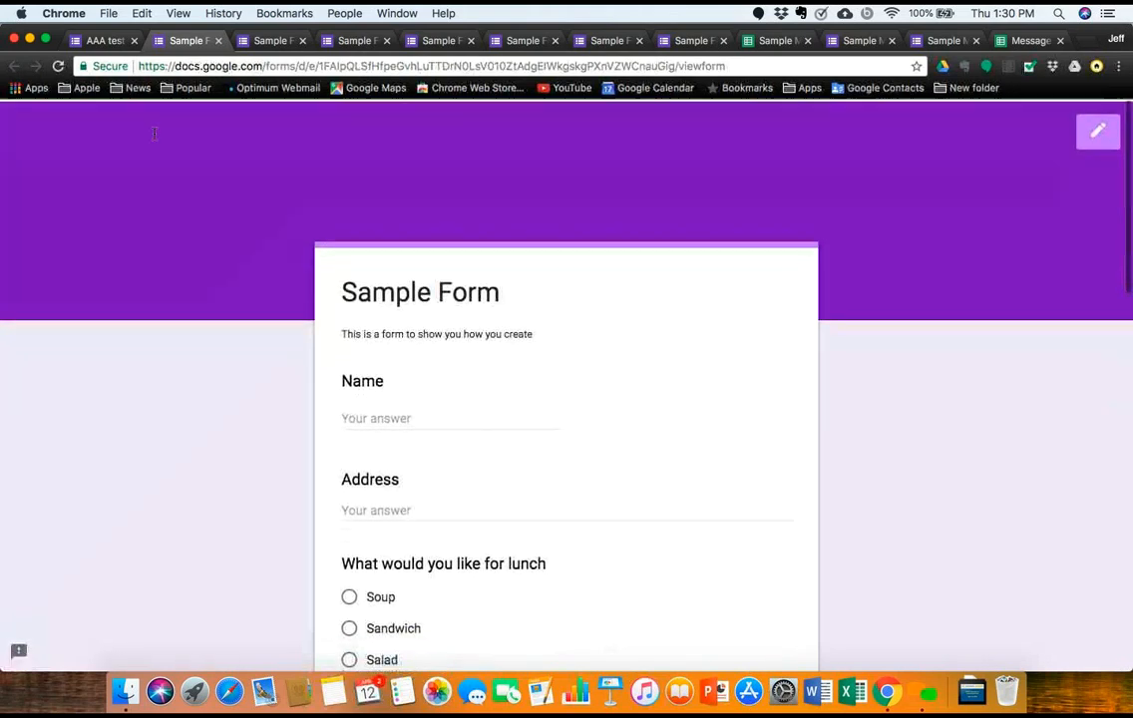
Step: In the AAA test PNW editor, add an untitled Date question under the checkbox Bathroom grid
left_click(105, 42)
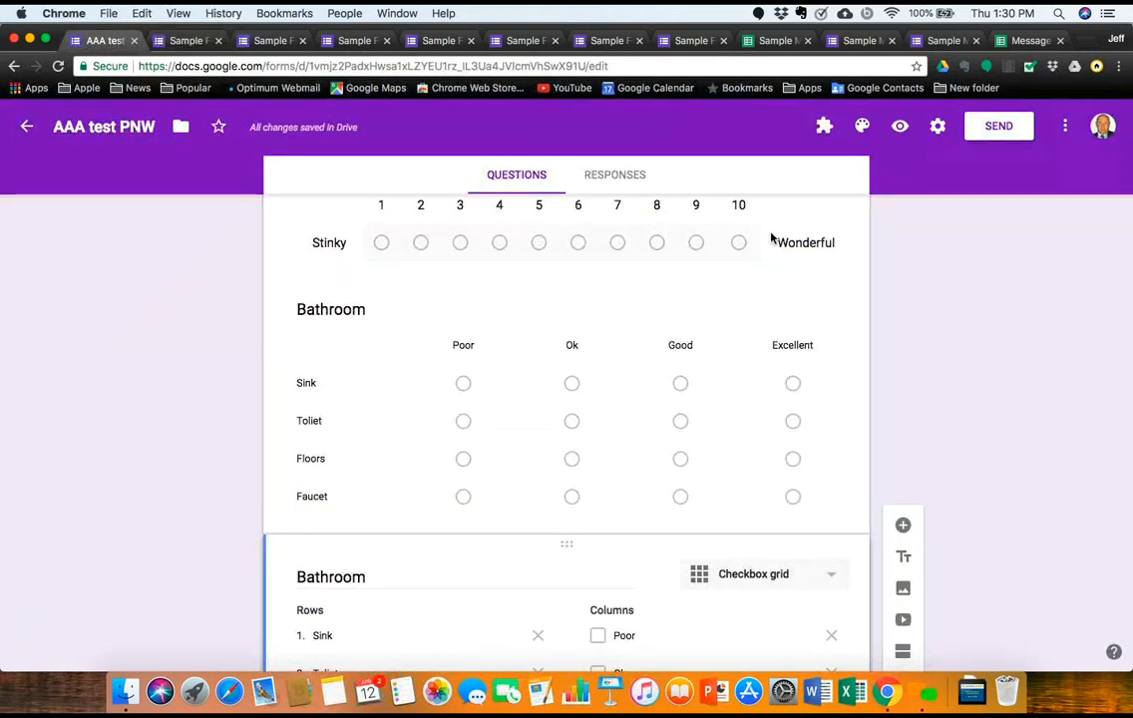
scroll(772, 238, "up", 5)
scroll(771, 238, "down", 3)
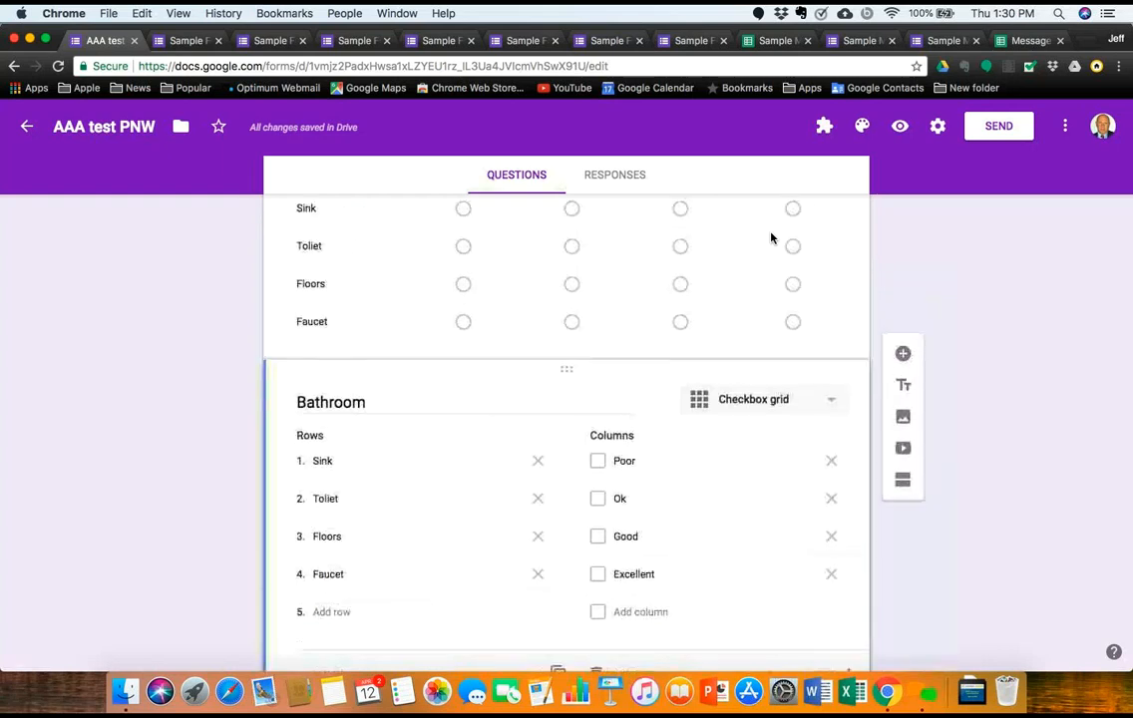
scroll(771, 237, "up", 15)
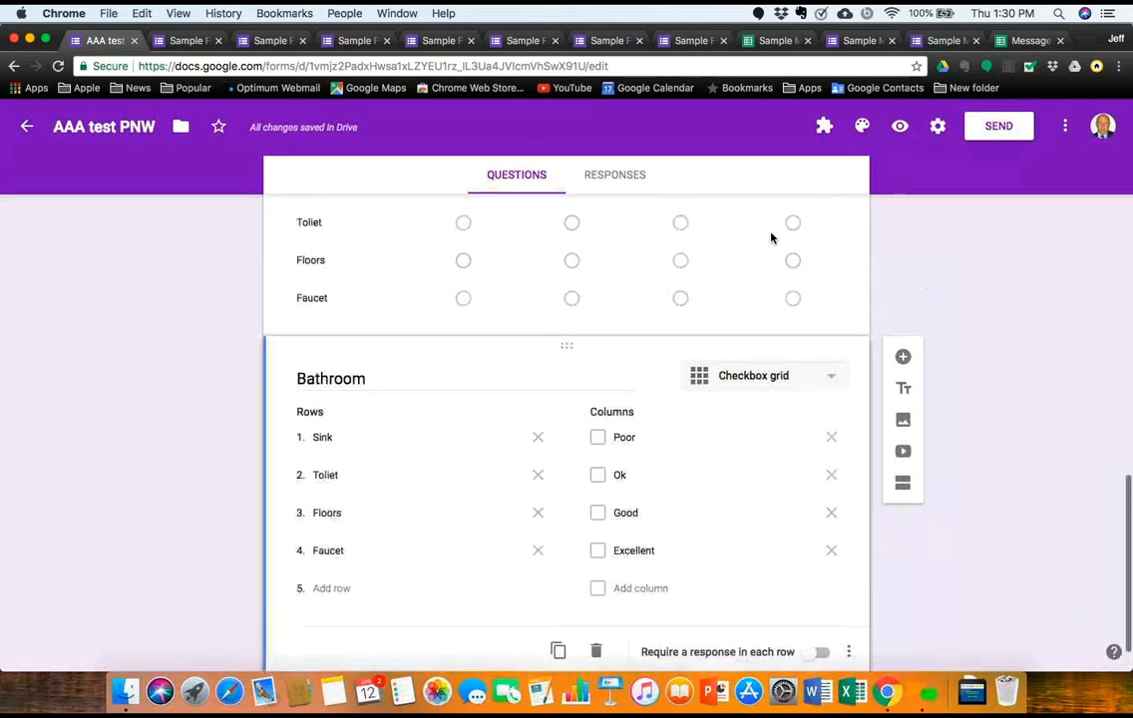
scroll(771, 238, "down", 10)
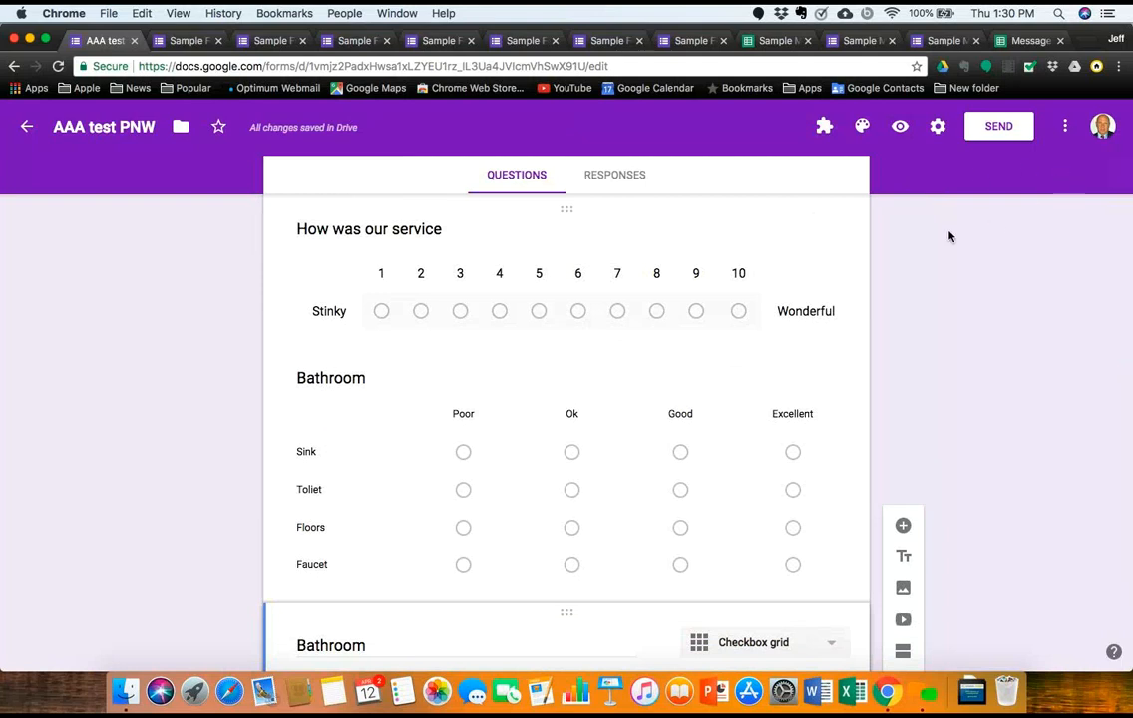
scroll(792, 297, "down", 5)
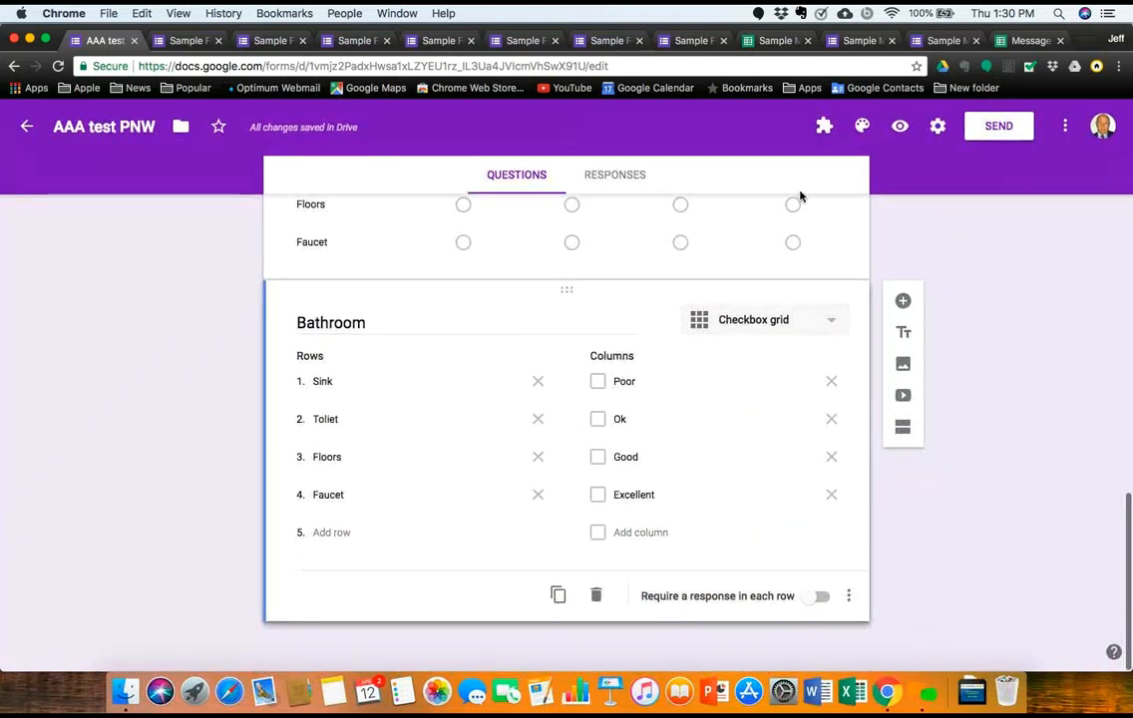
scroll(799, 195, "up", 10)
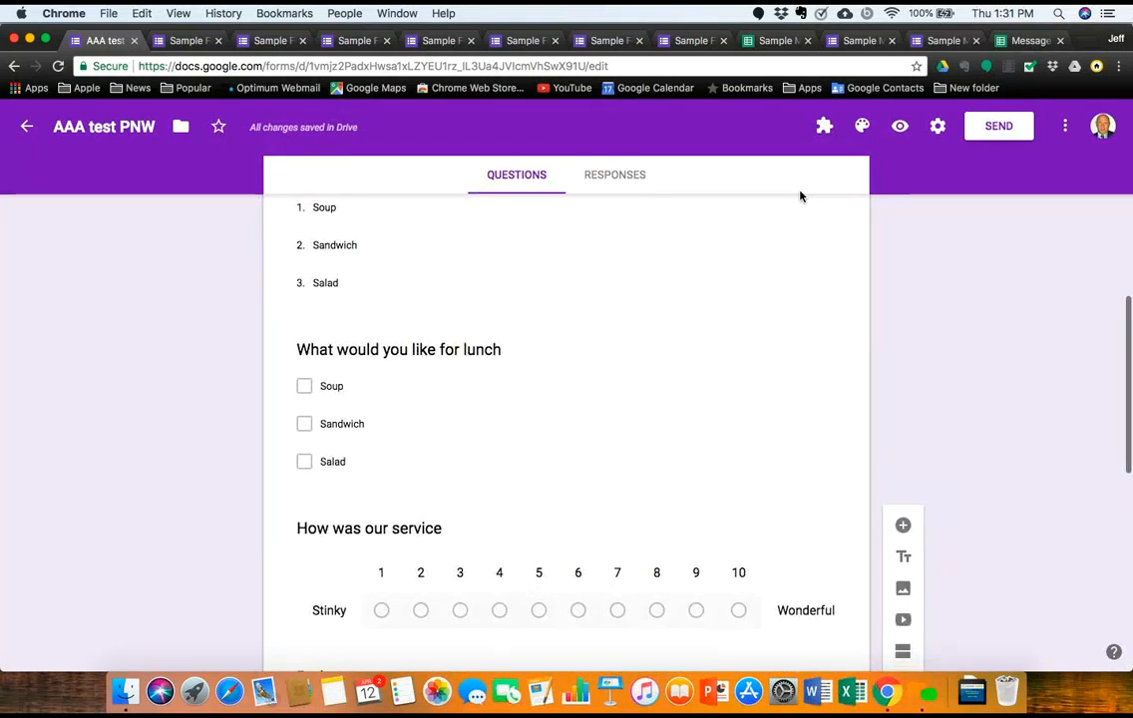
scroll(799, 195, "down", 5)
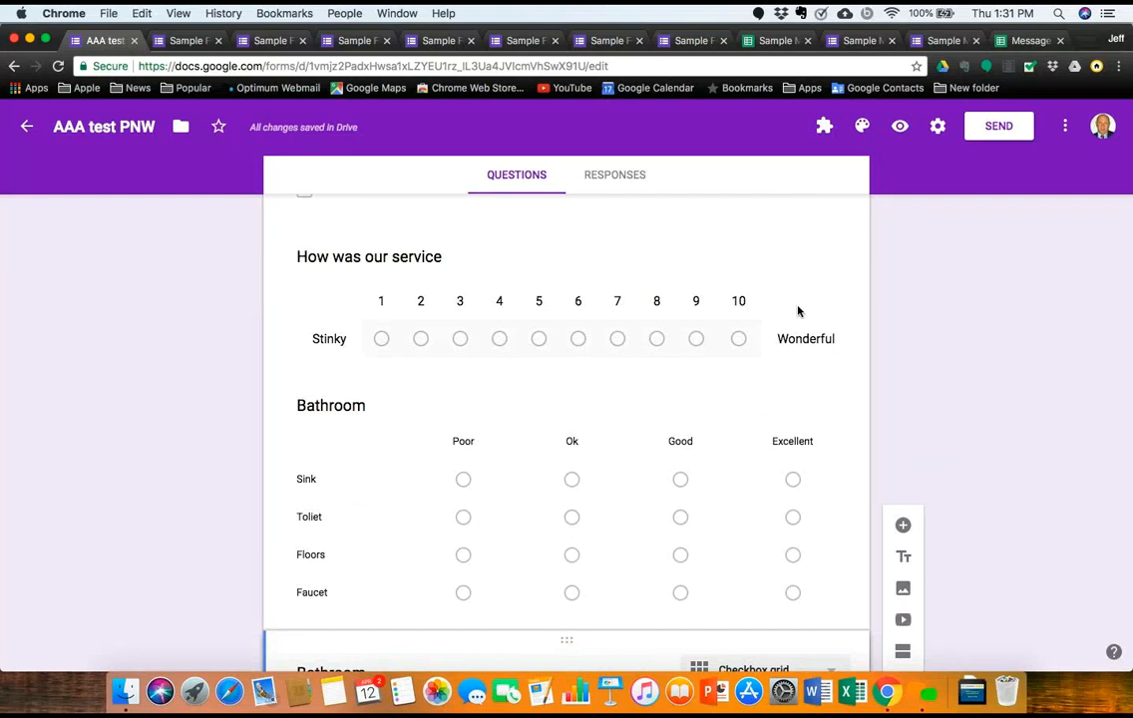
scroll(799, 310, "down", 6)
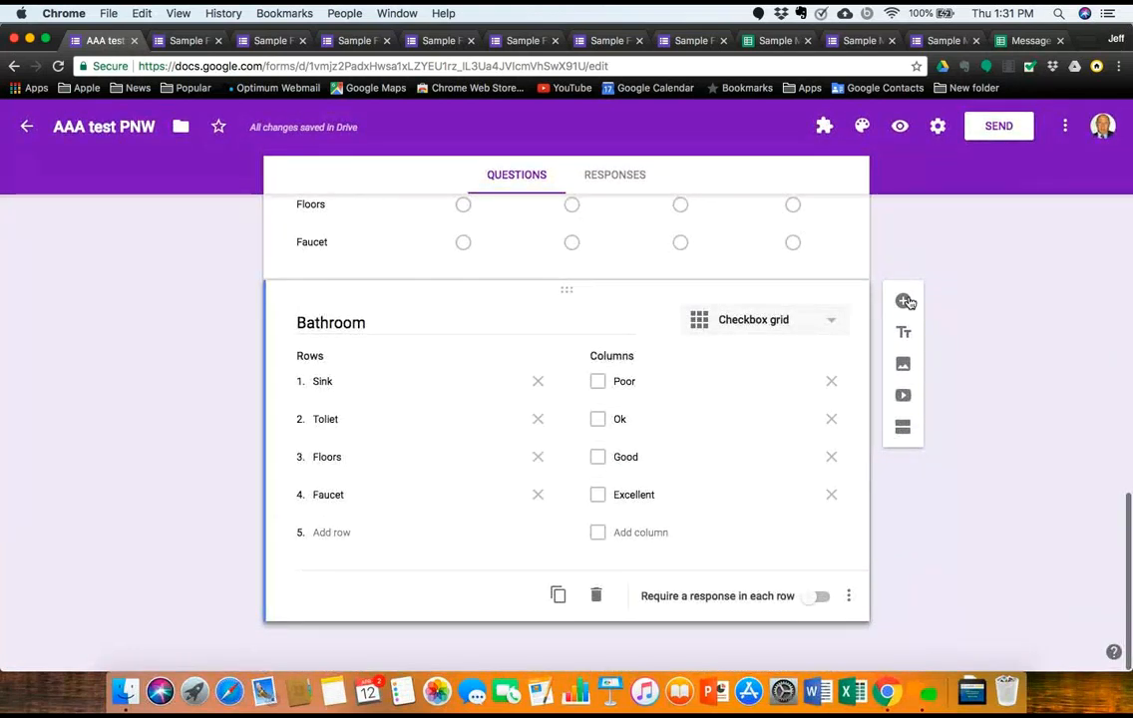
left_click(904, 301)
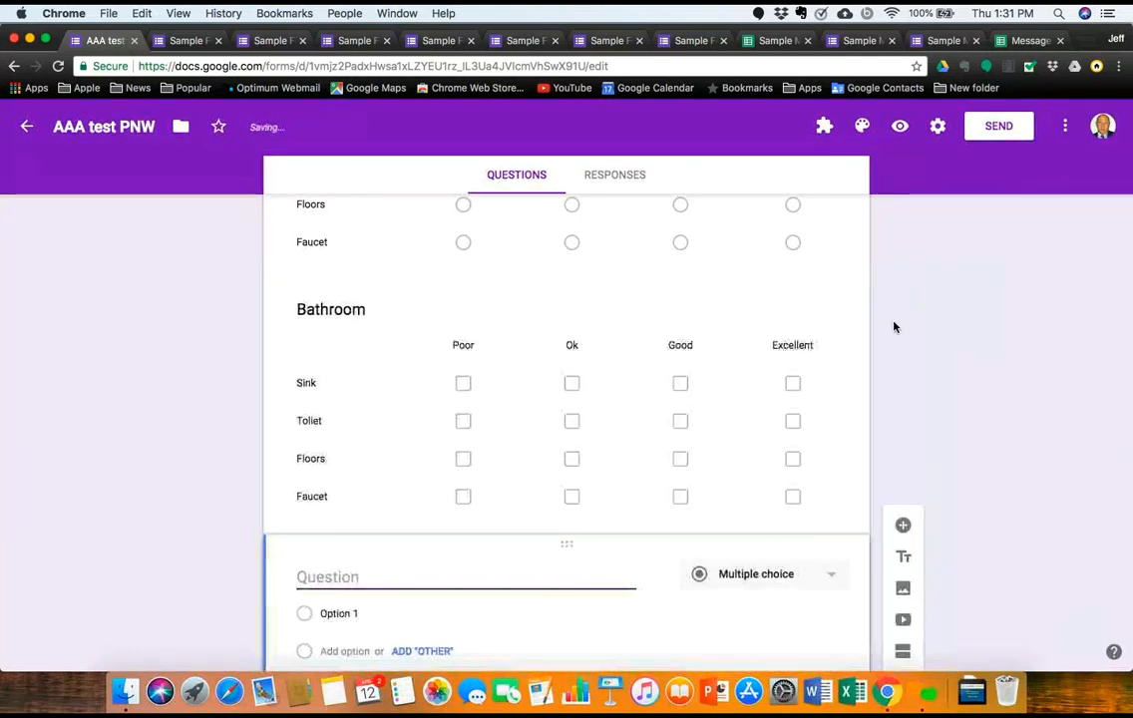
left_click(830, 575)
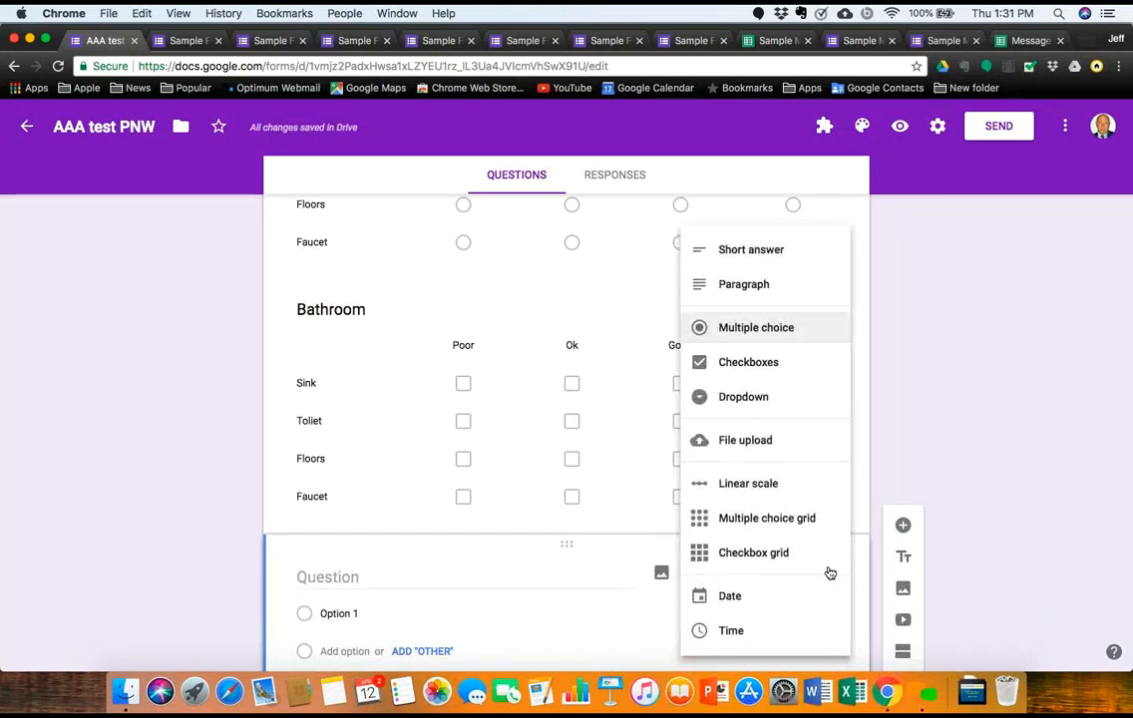
left_click(797, 596)
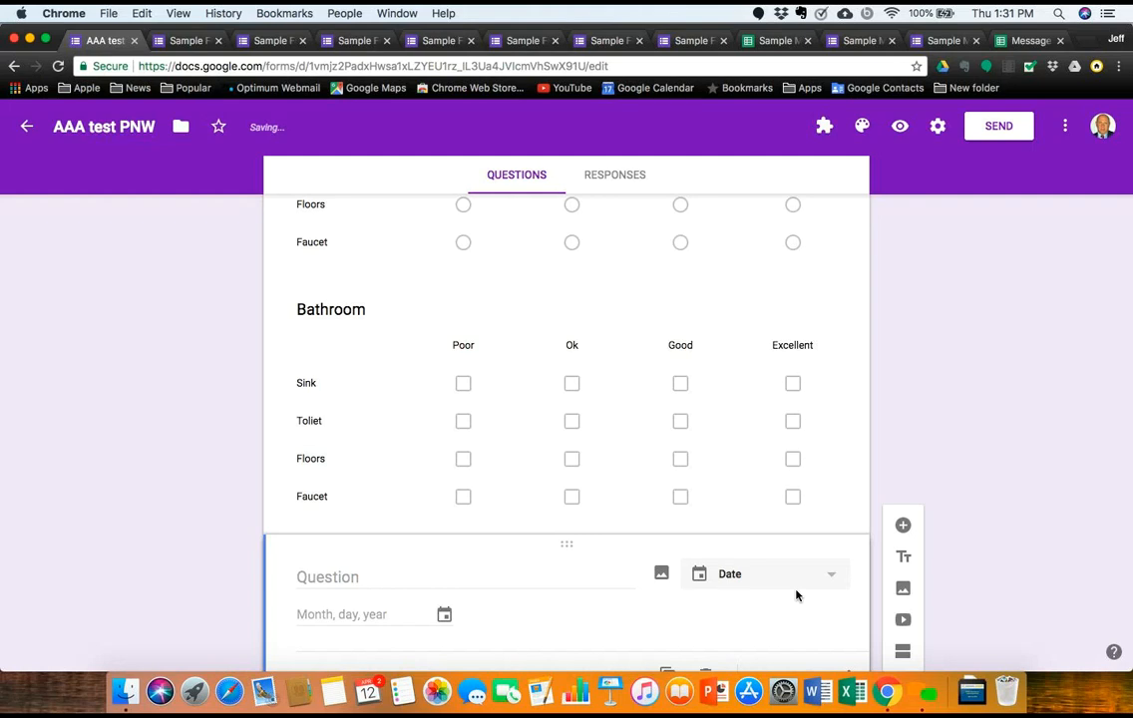
Step: Preview the form, pick 04/25/2018 in the date field, then go back to the editor
left_click(899, 127)
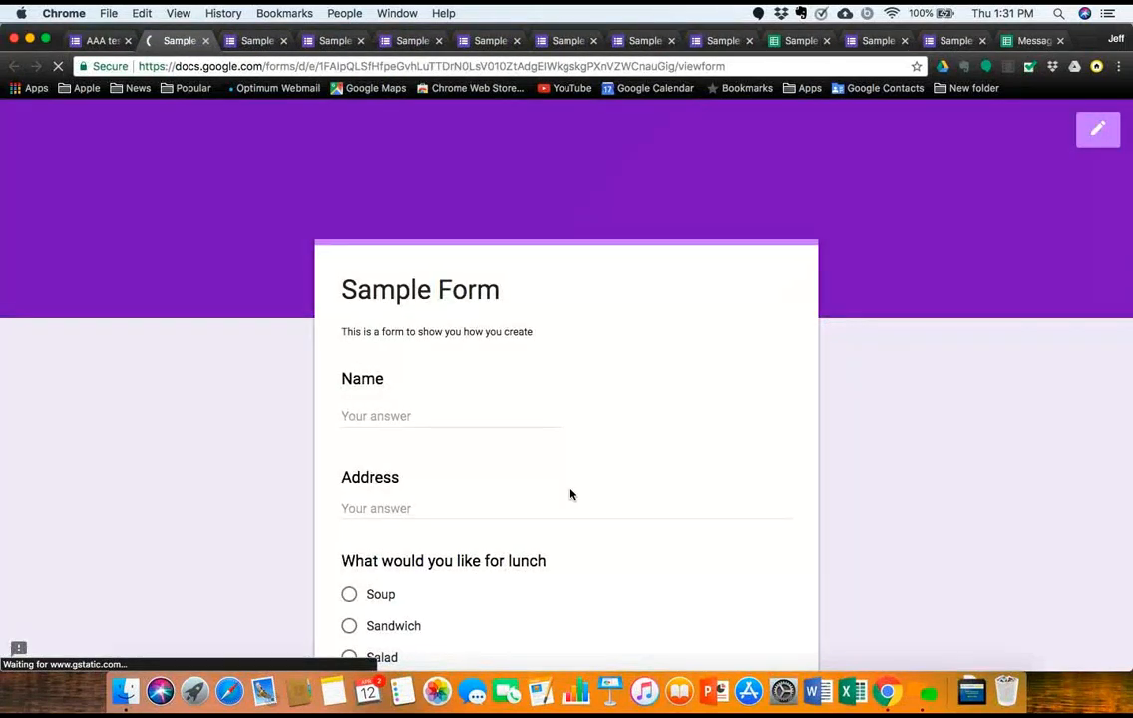
scroll(570, 494, "down", 15)
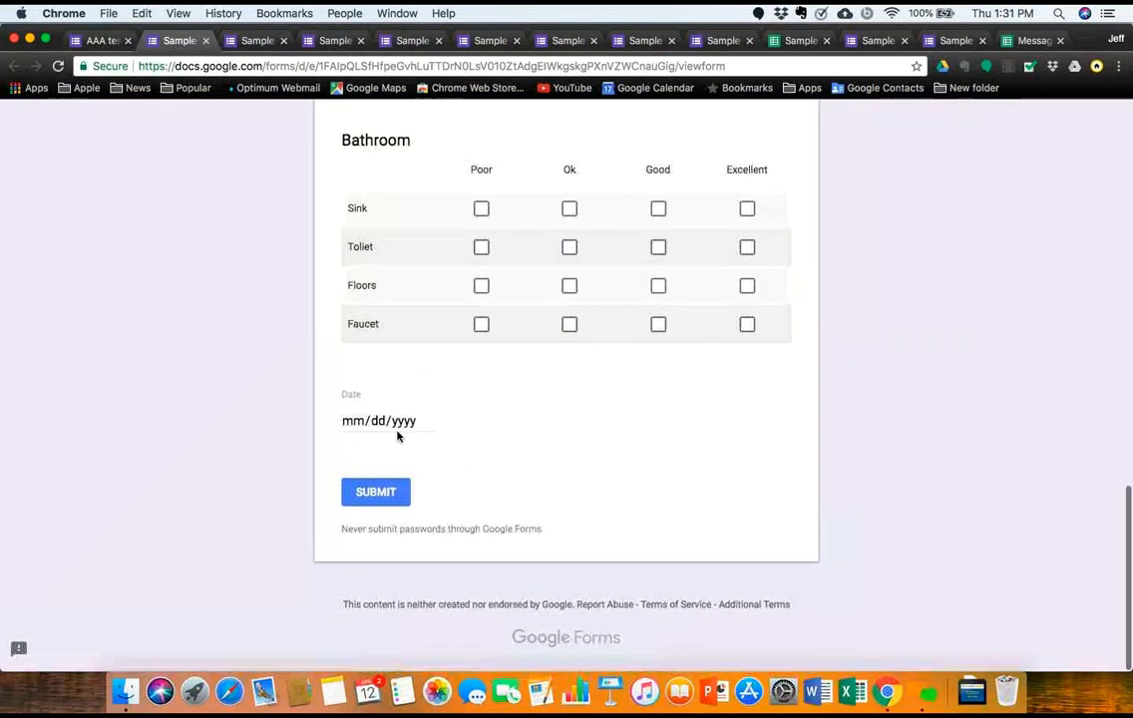
left_click(428, 423)
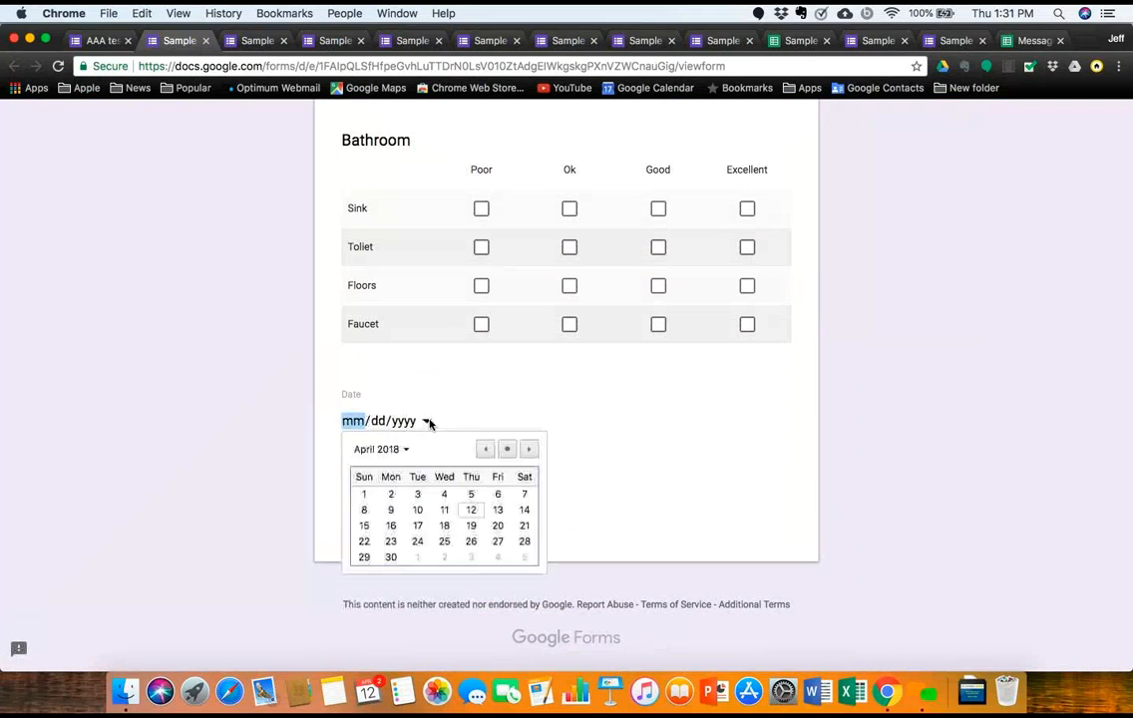
left_click(445, 543)
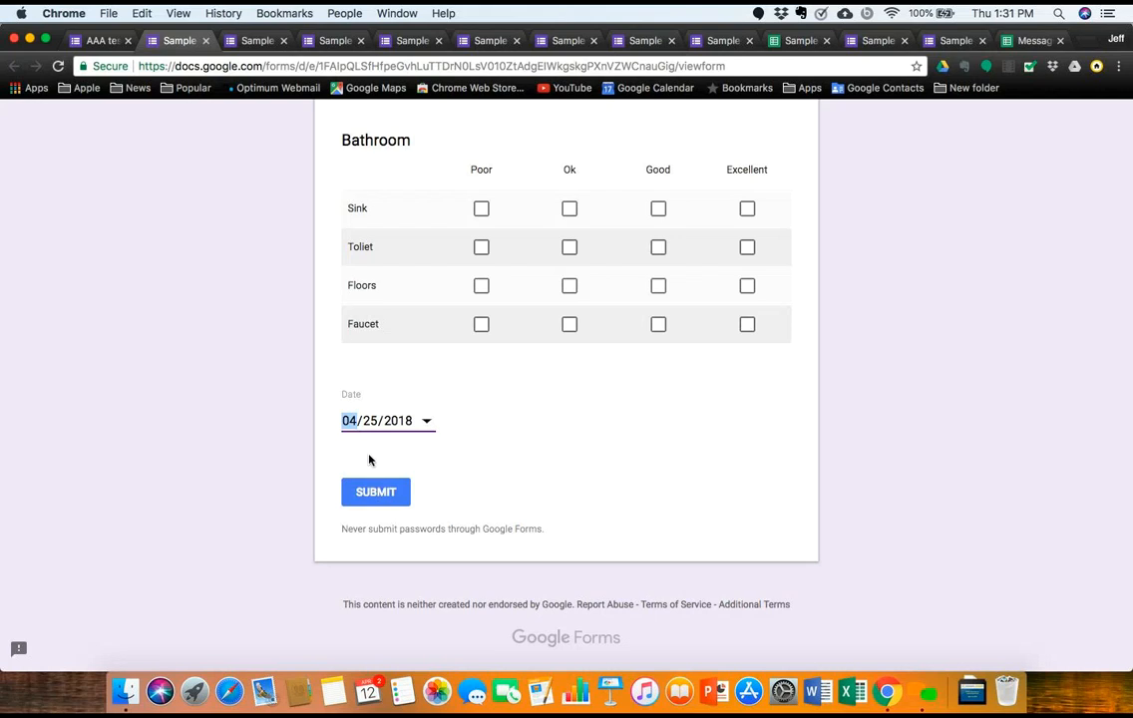
scroll(369, 460, "up", 3)
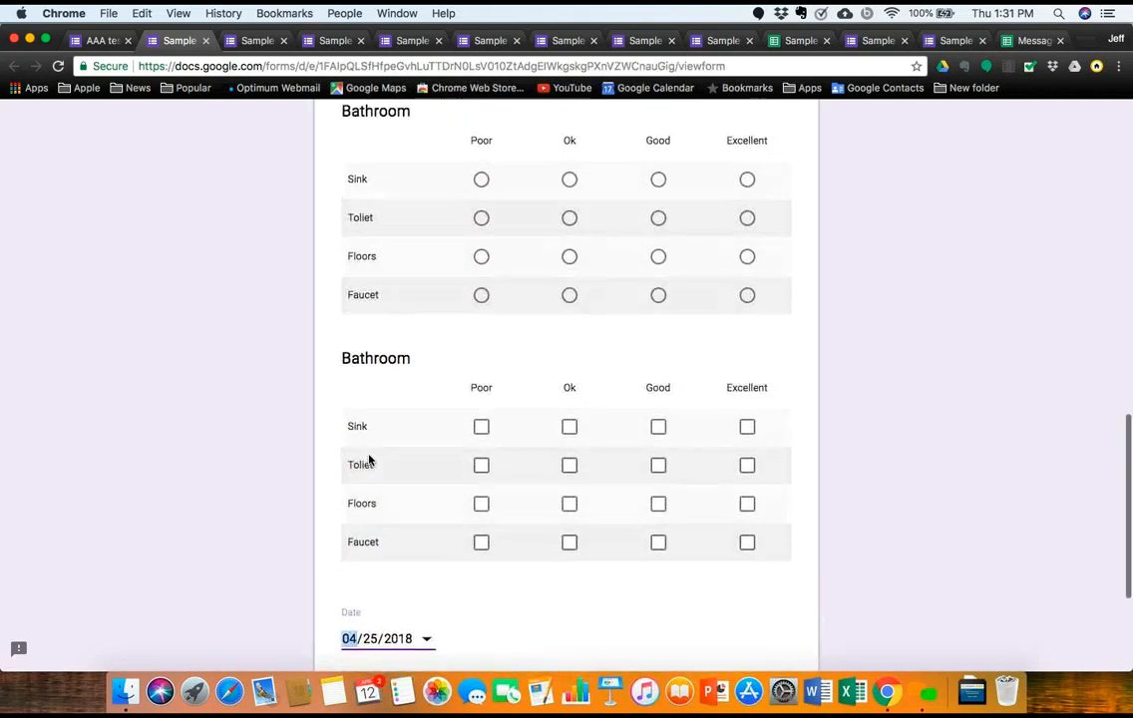
scroll(369, 459, "down", 5)
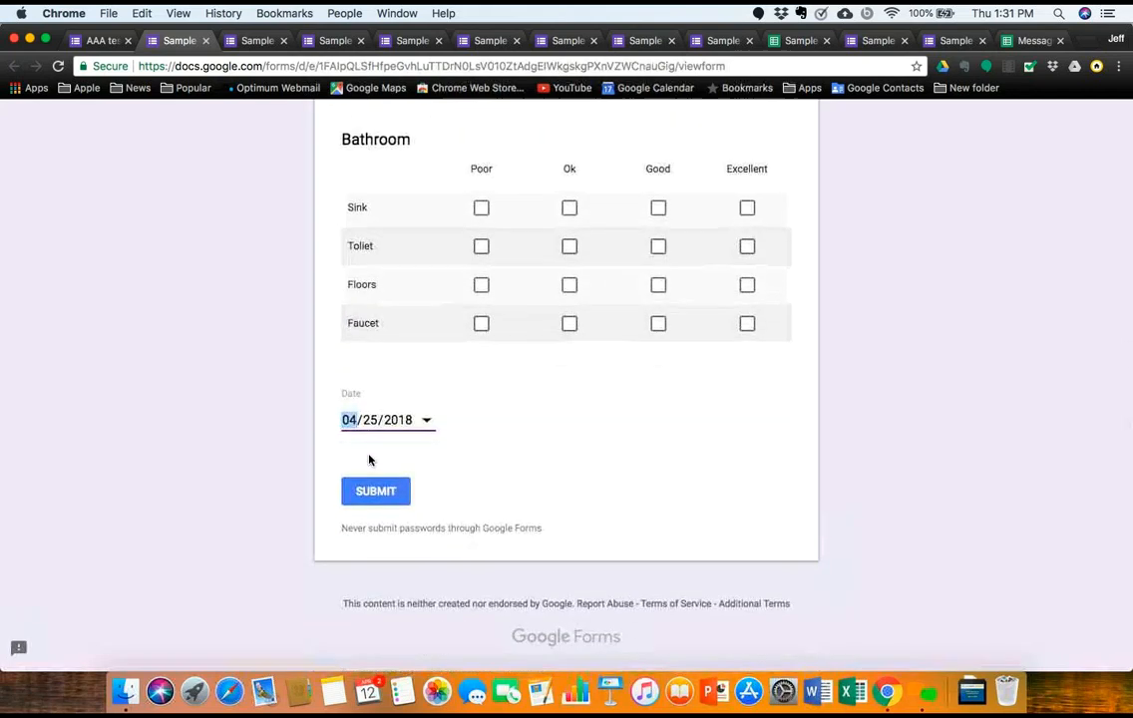
left_click(80, 40)
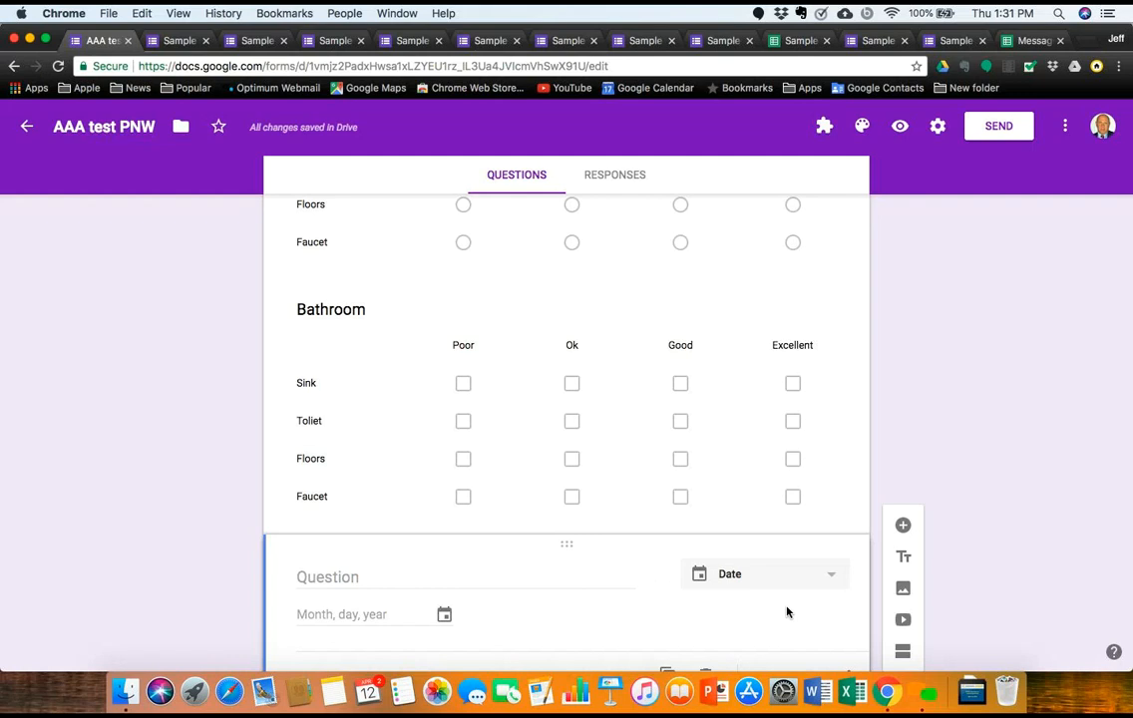
Step: Add another question below the Date question and make it a Time question
scroll(787, 609, "down", 2)
left_click(903, 471)
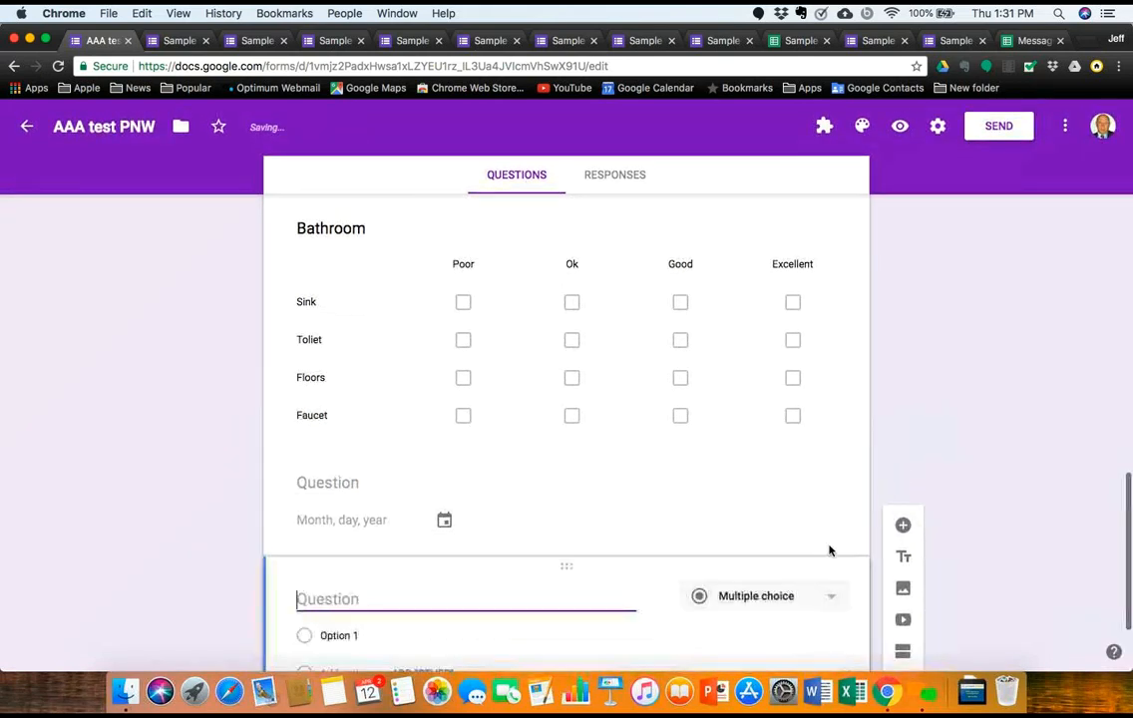
left_click(836, 600)
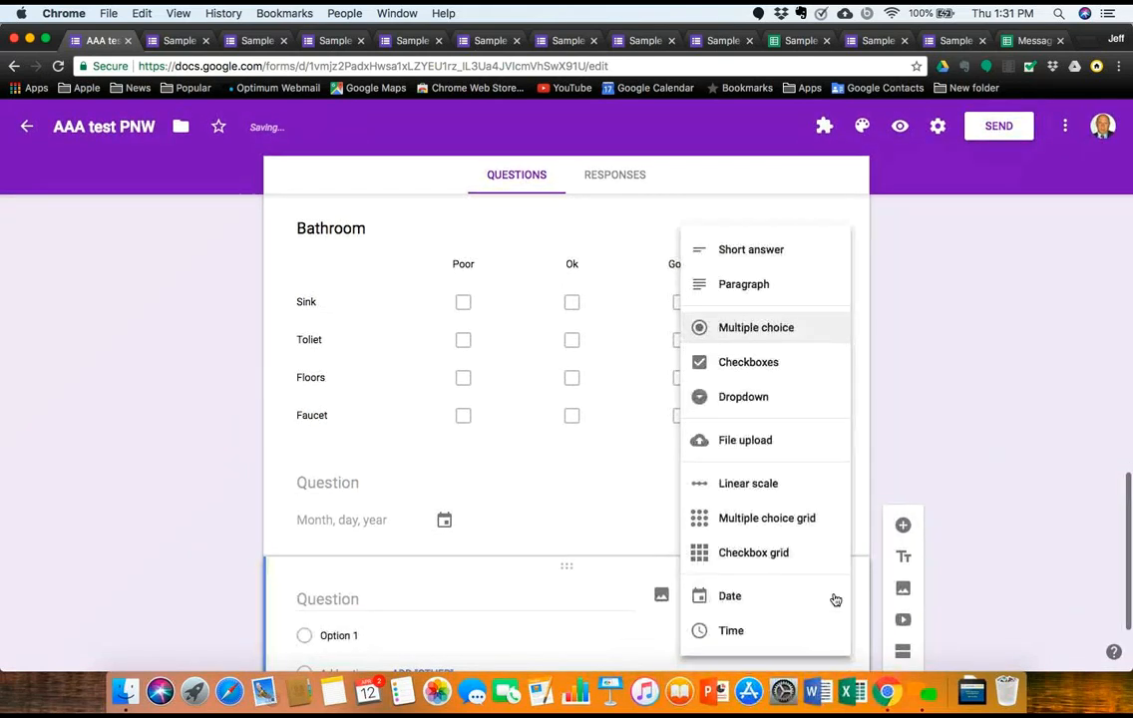
left_click(756, 634)
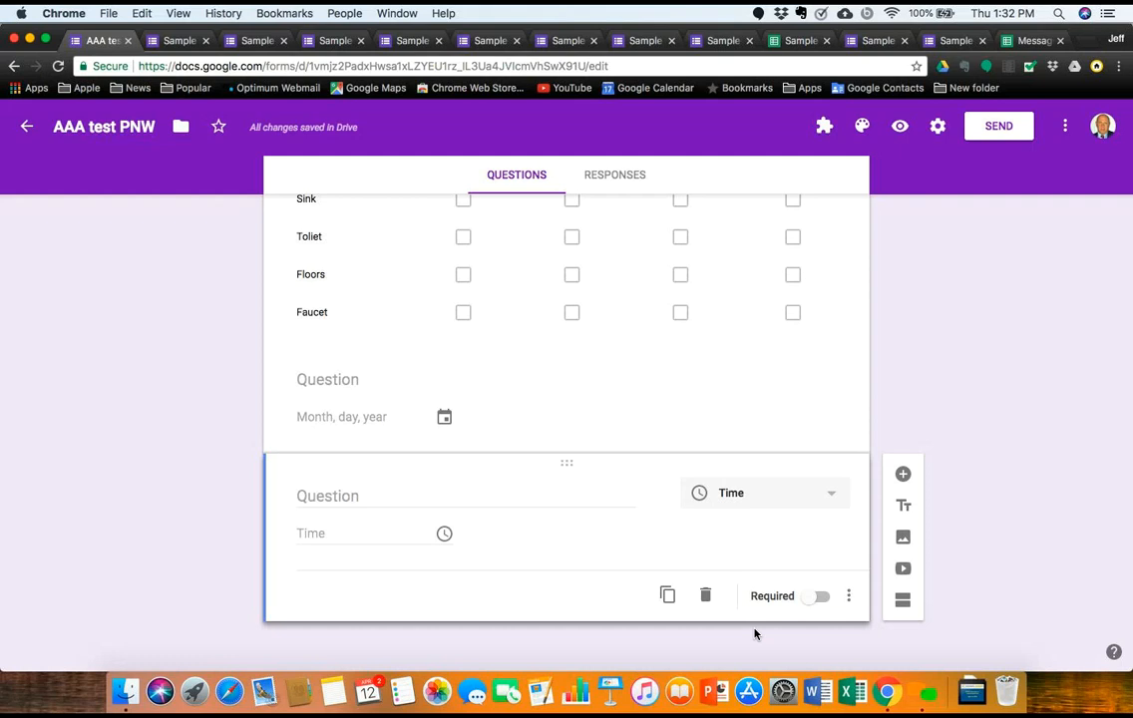
left_click(899, 126)
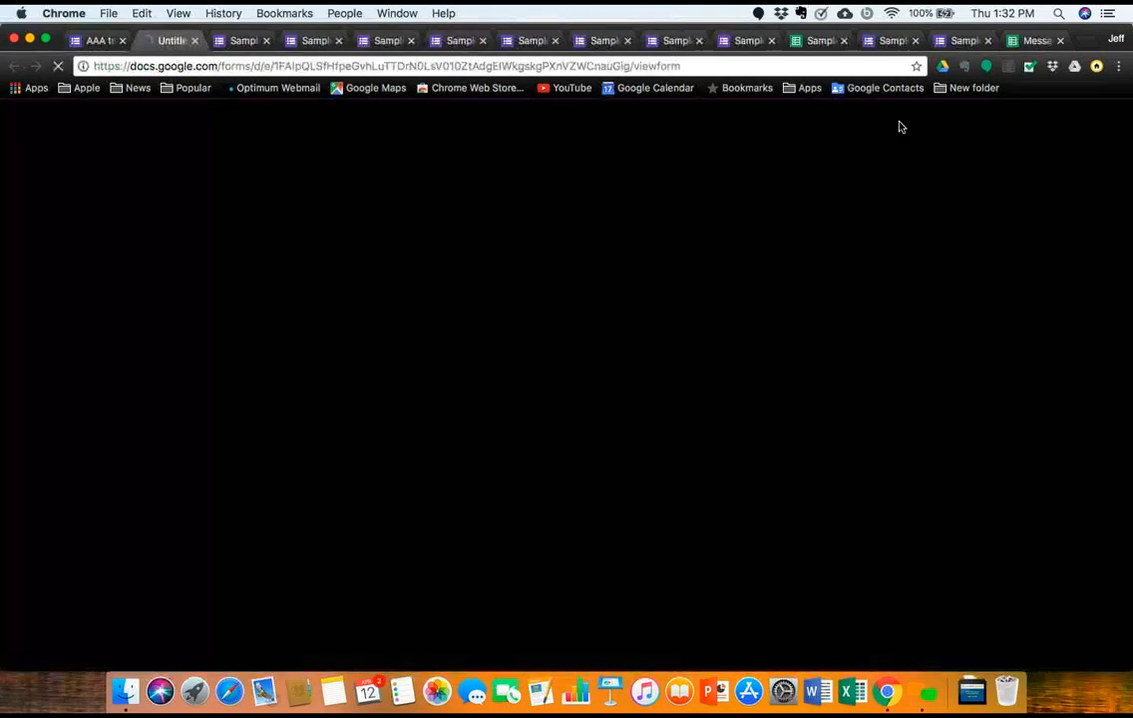
scroll(663, 504, "down", 15)
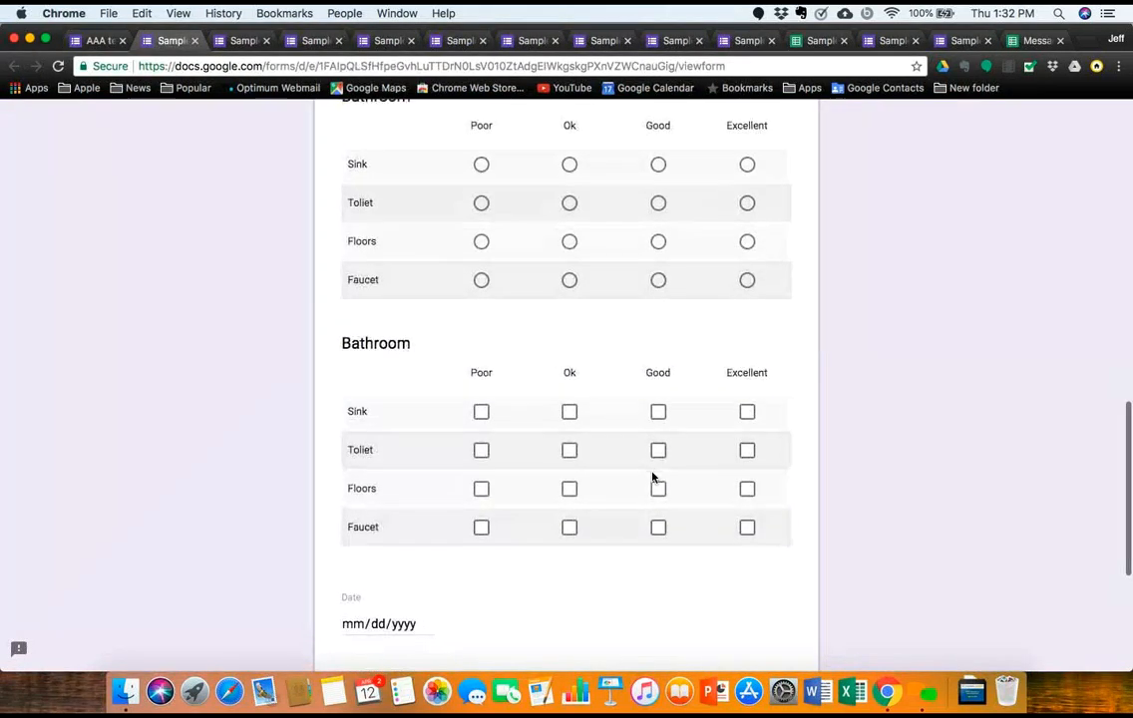
scroll(653, 478, "down", 5)
left_click(354, 407)
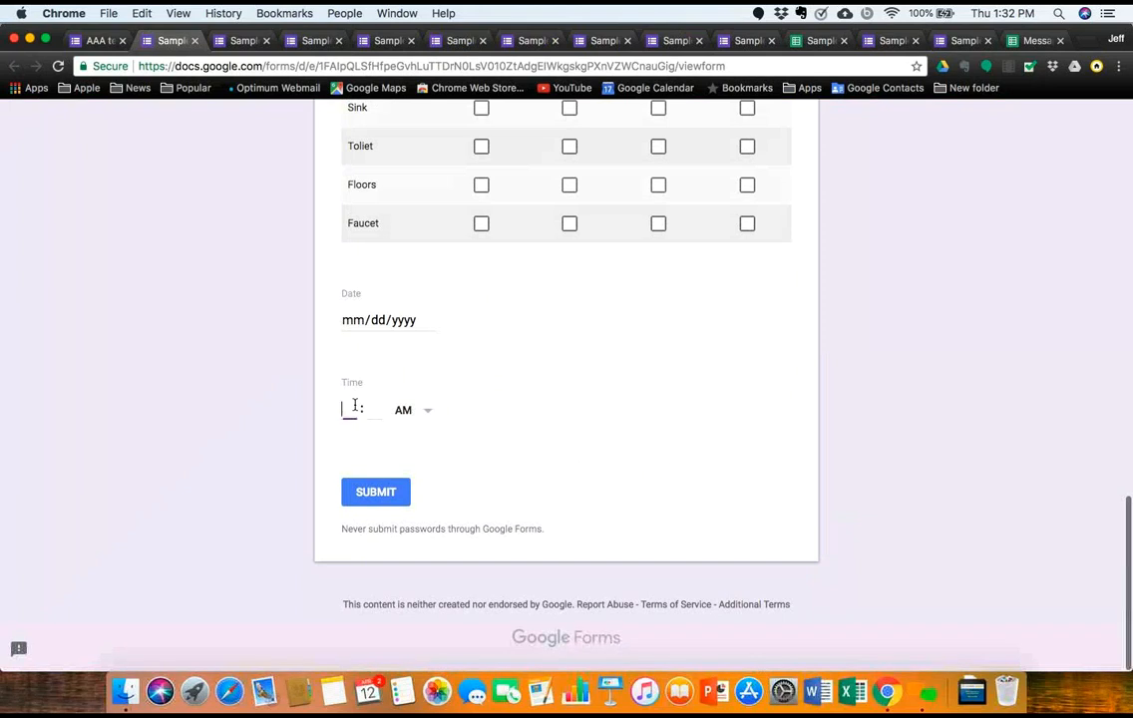
left_click(404, 410)
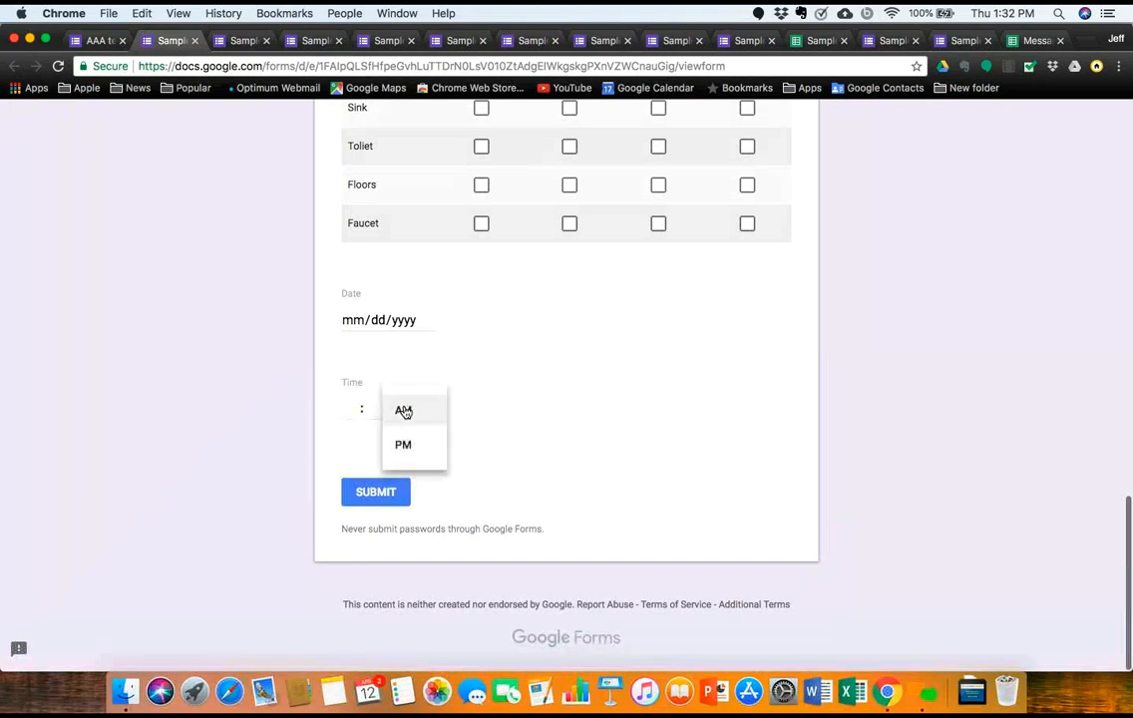
left_click(402, 444)
scroll(477, 417, "up", 20)
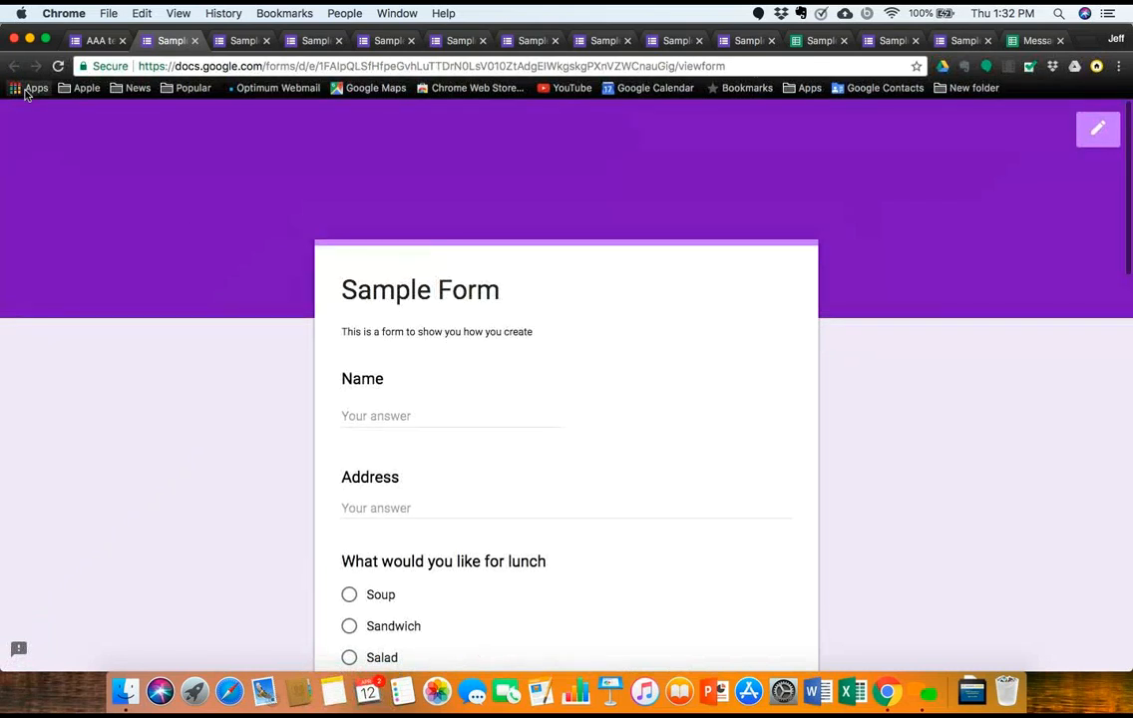
left_click(69, 42)
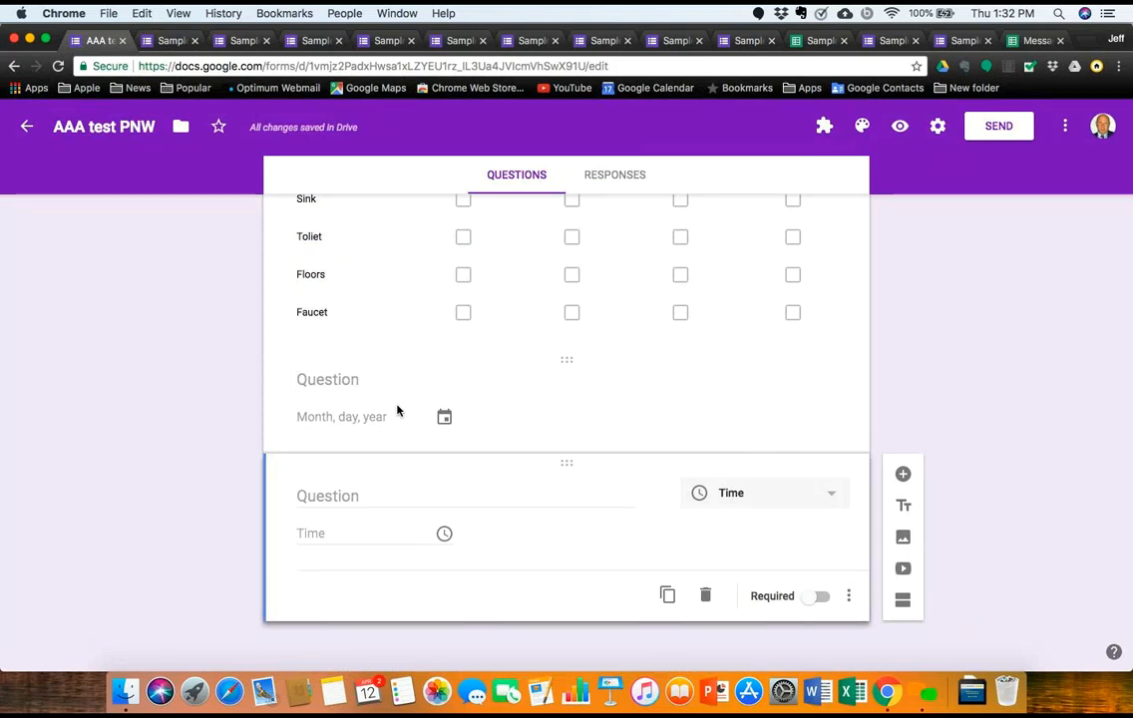
Step: Add a File upload question below the Time question, accepting the Drive upload notice
left_click(902, 474)
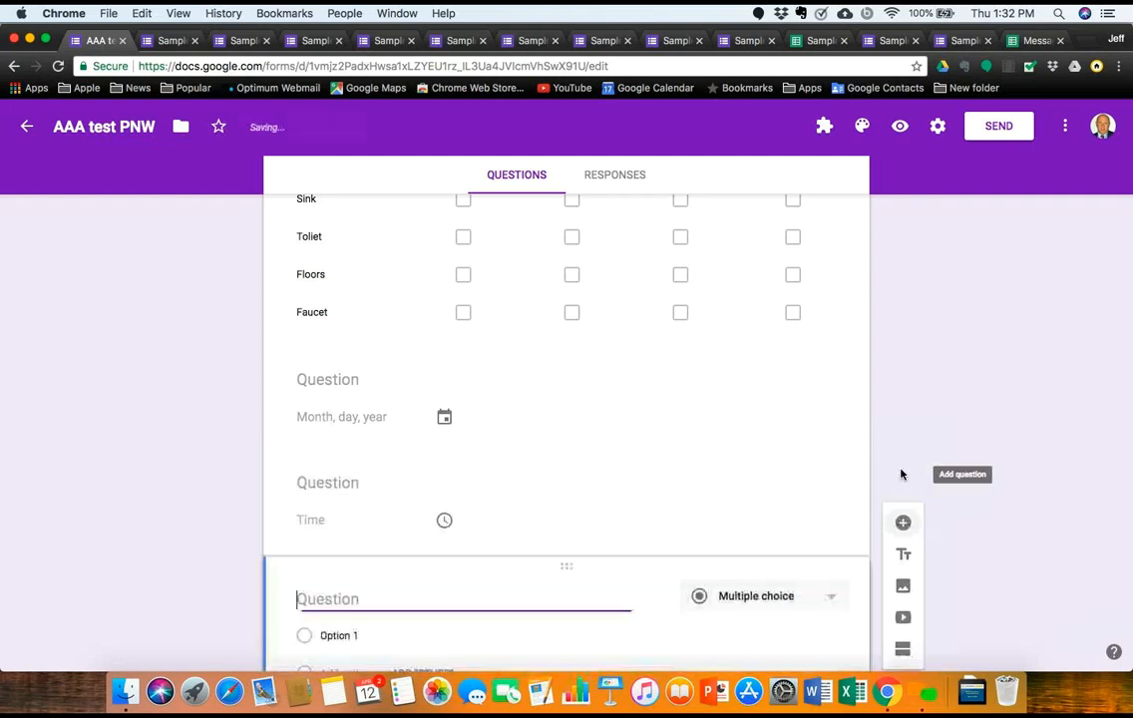
left_click(807, 597)
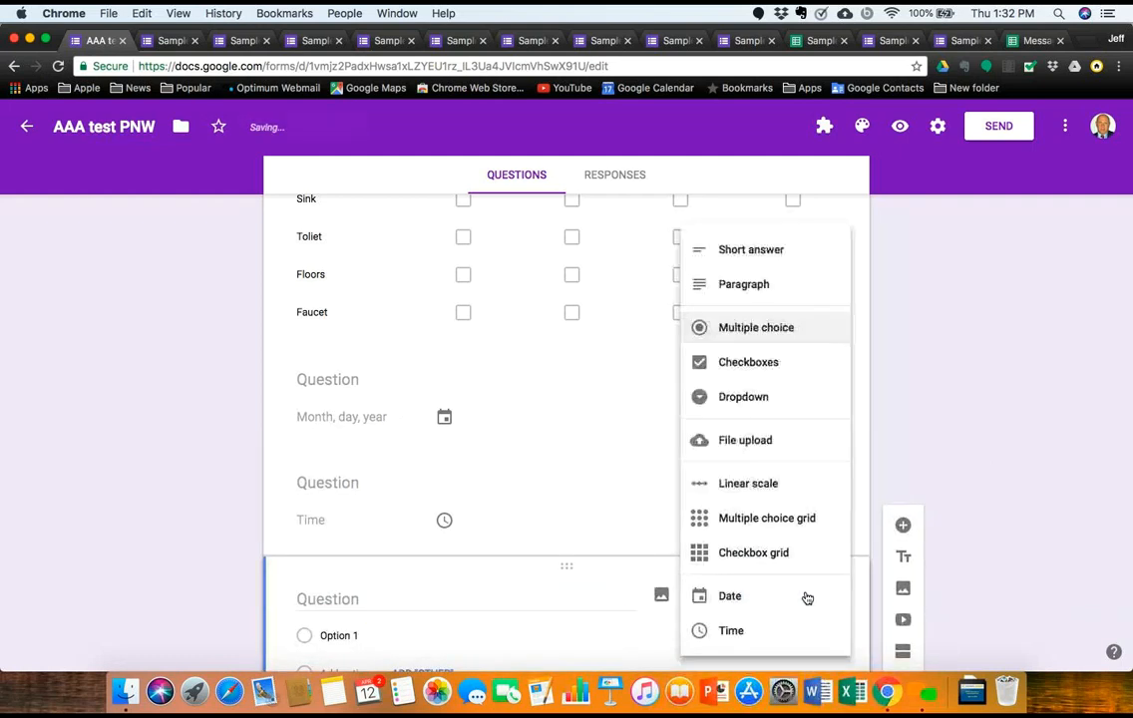
left_click(776, 440)
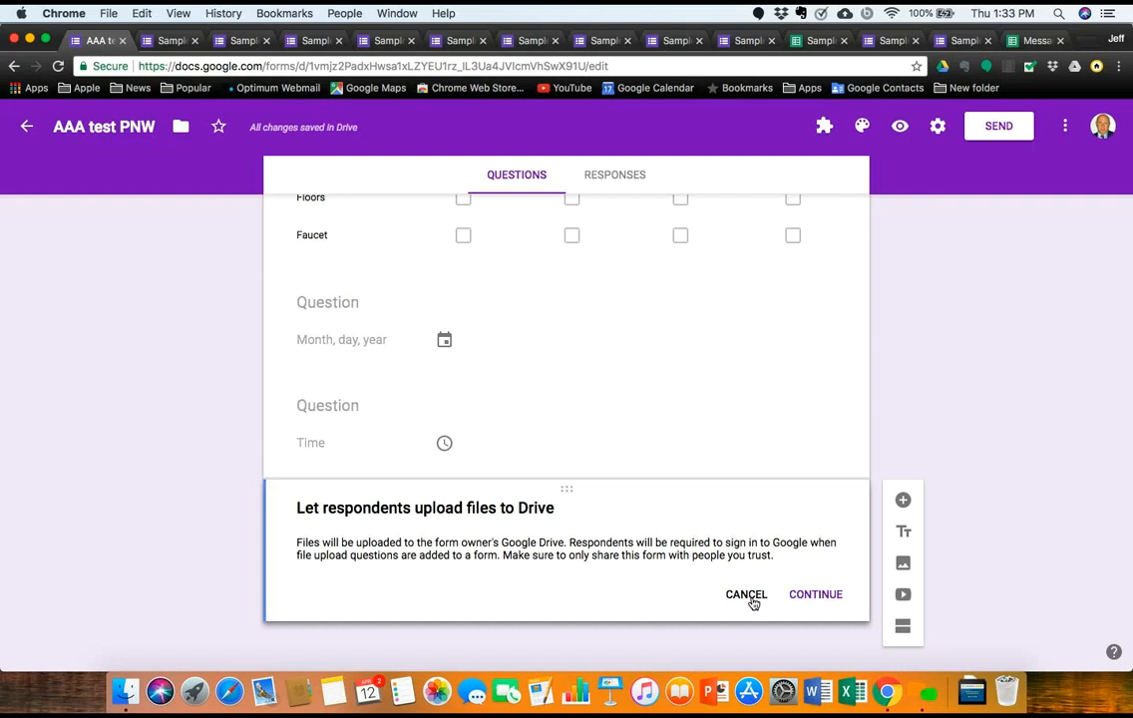
left_click(826, 596)
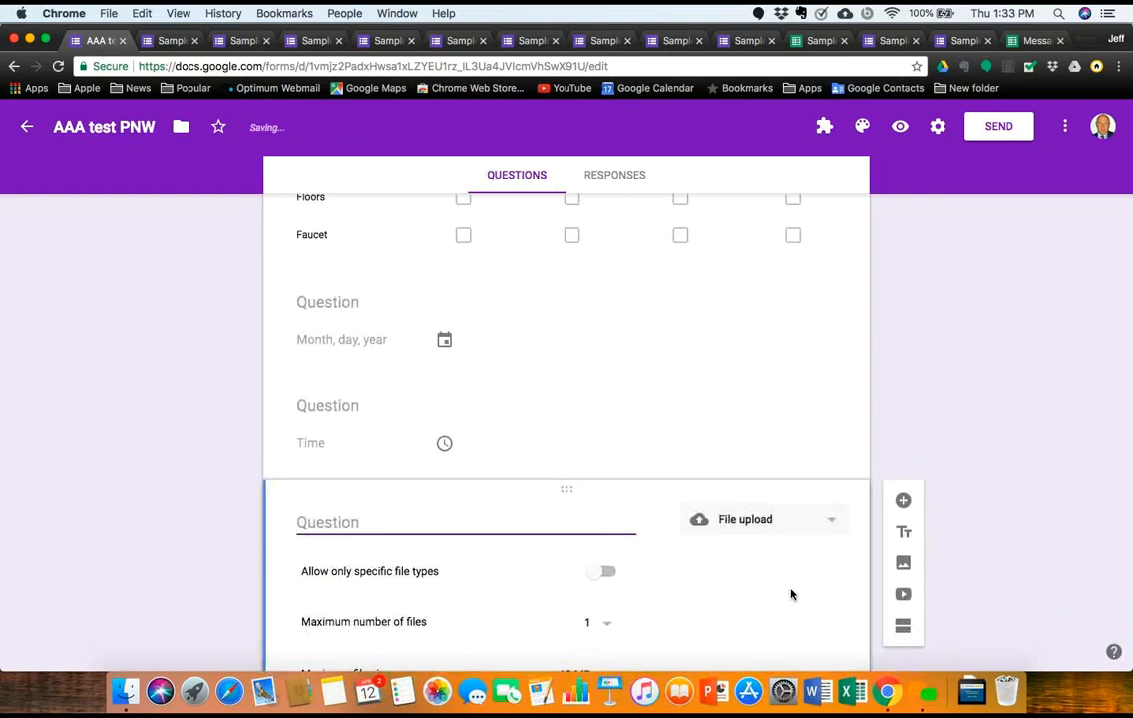
Step: Title the upload question 'Grades' and turn on Allow only specific file types
scroll(625, 577, "down", 1)
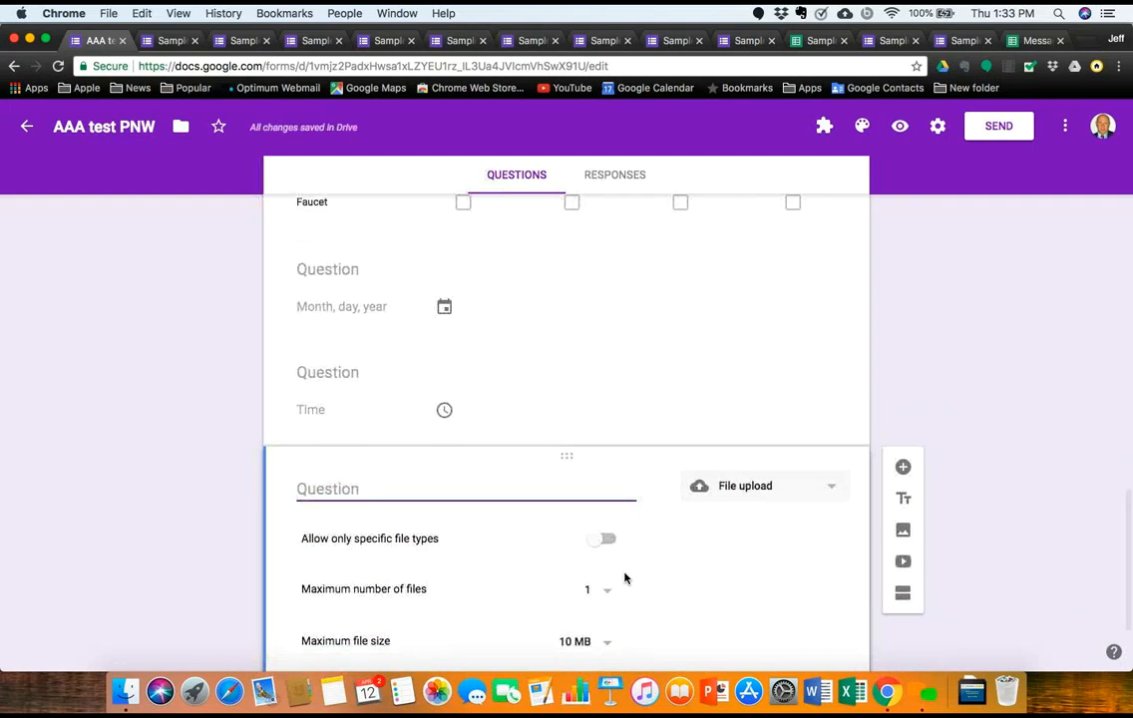
mouse_move(380, 490)
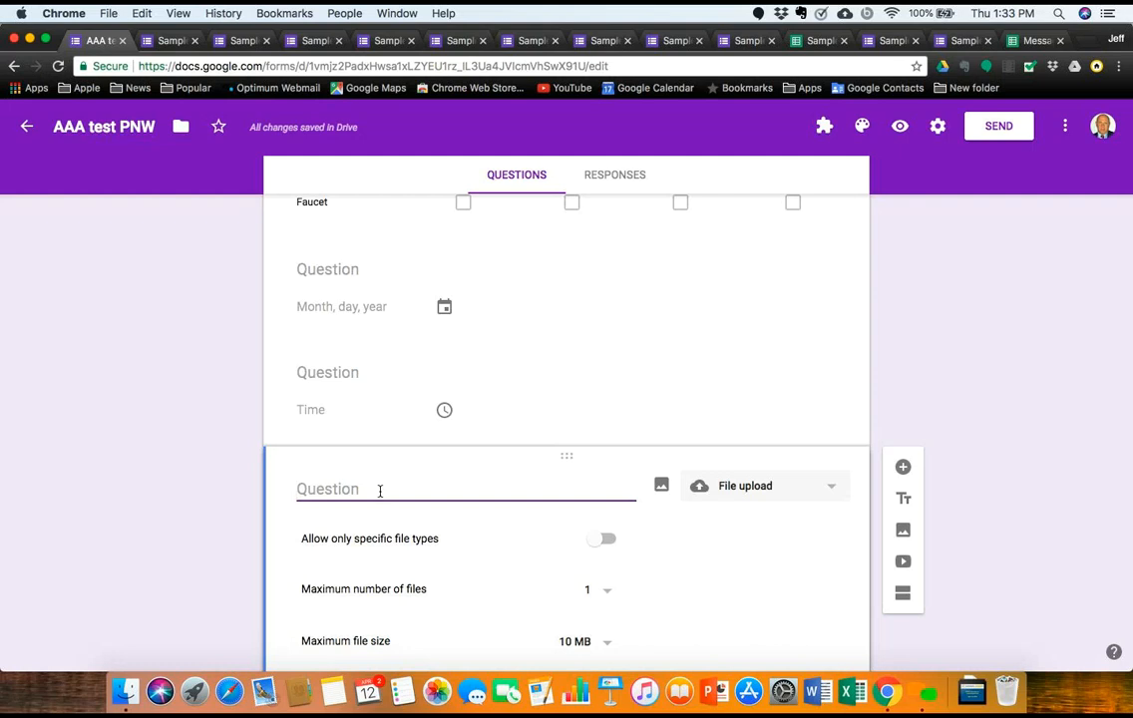
type("Grades")
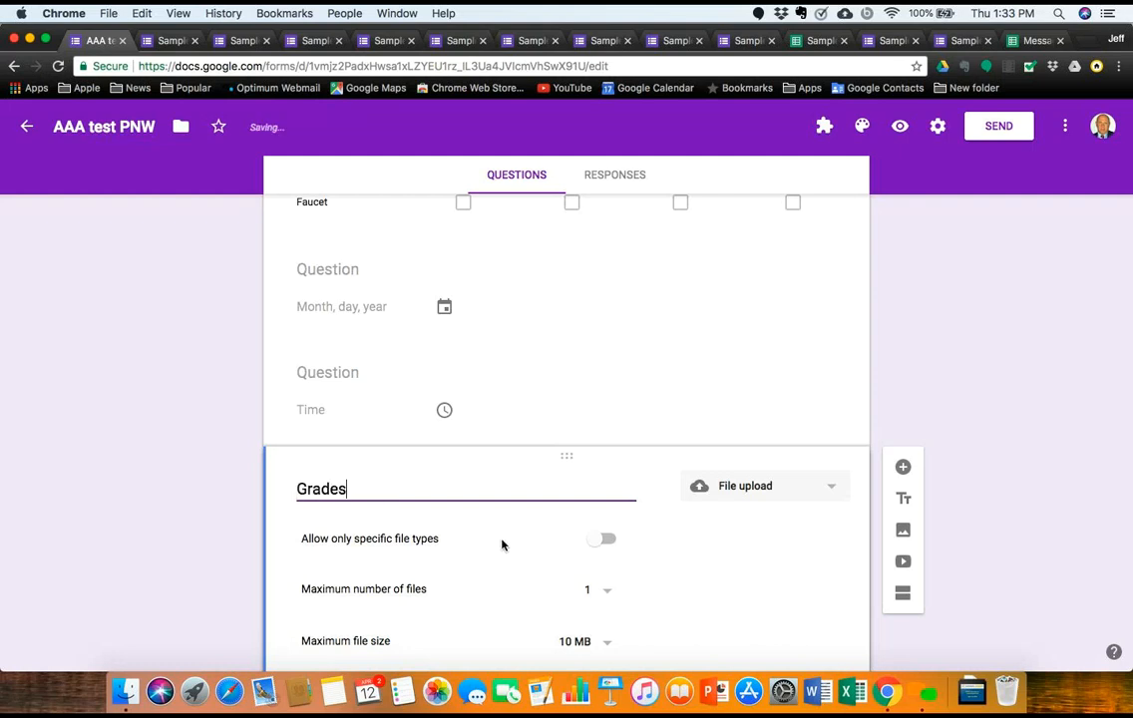
left_click(605, 541)
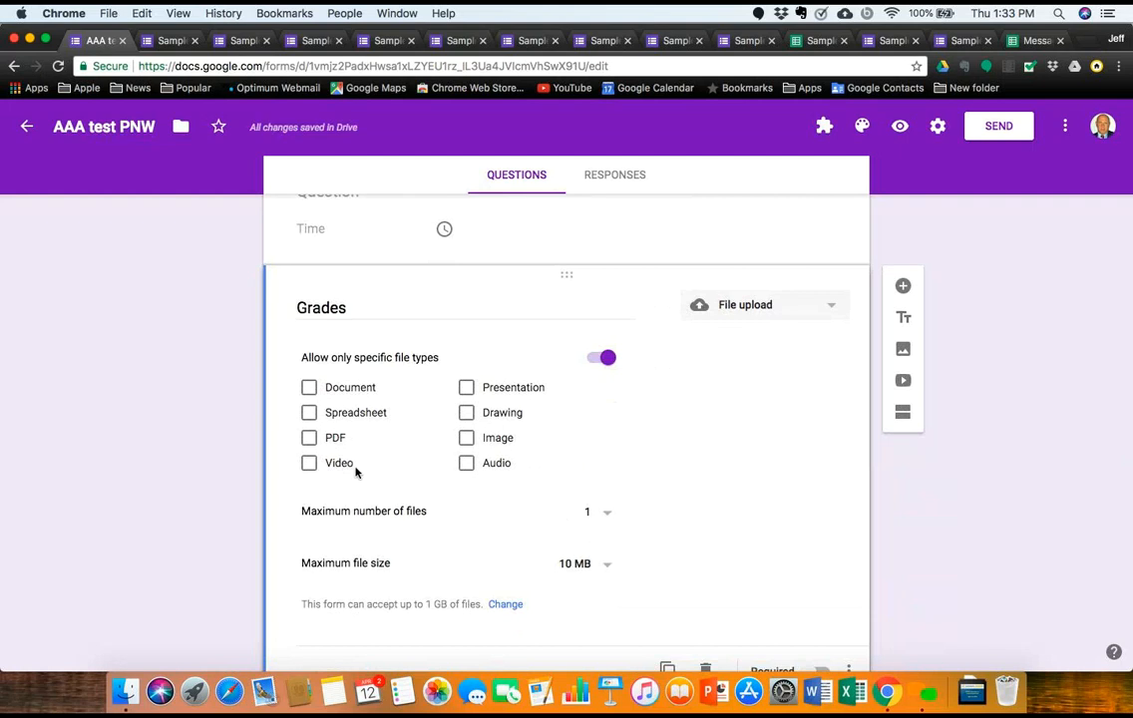
Step: Restrict Grades uploads to PDF files, a maximum of 1 file, and 1 MB size
left_click(309, 439)
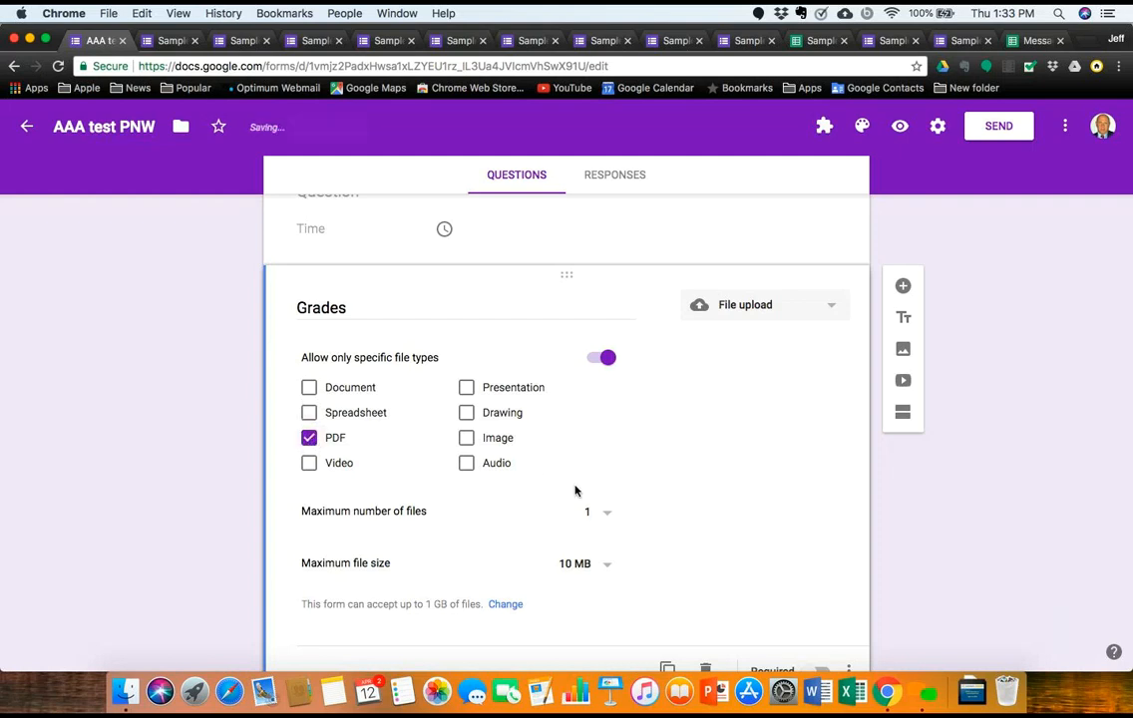
left_click(605, 513)
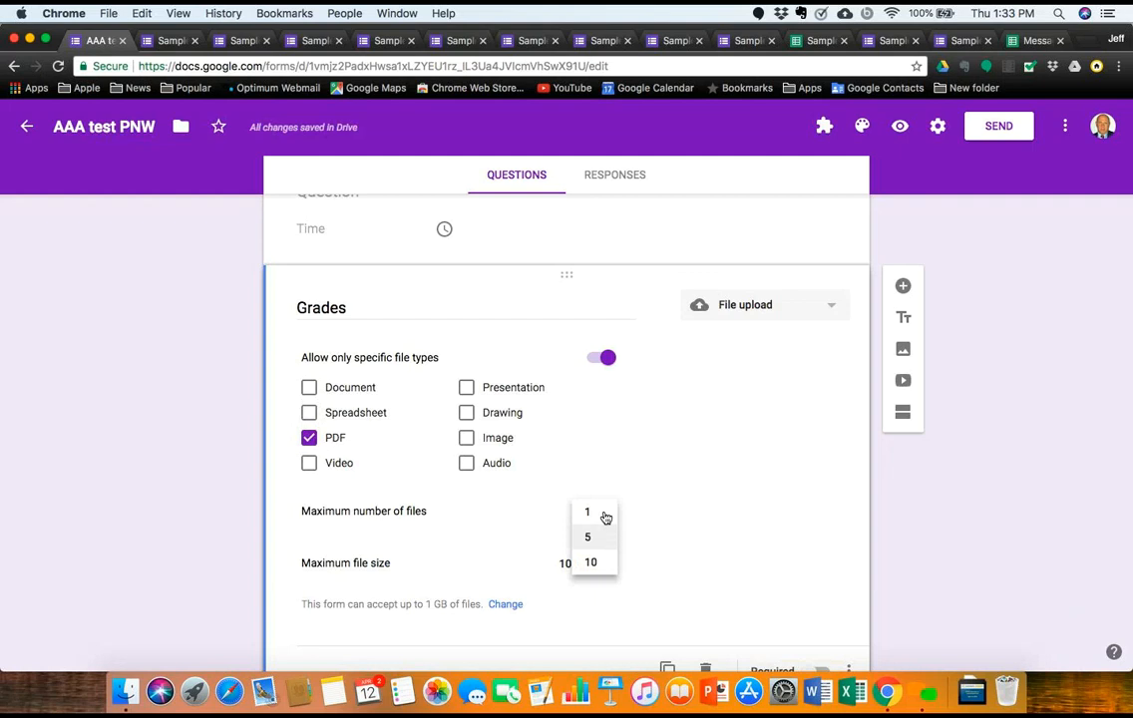
left_click(606, 513)
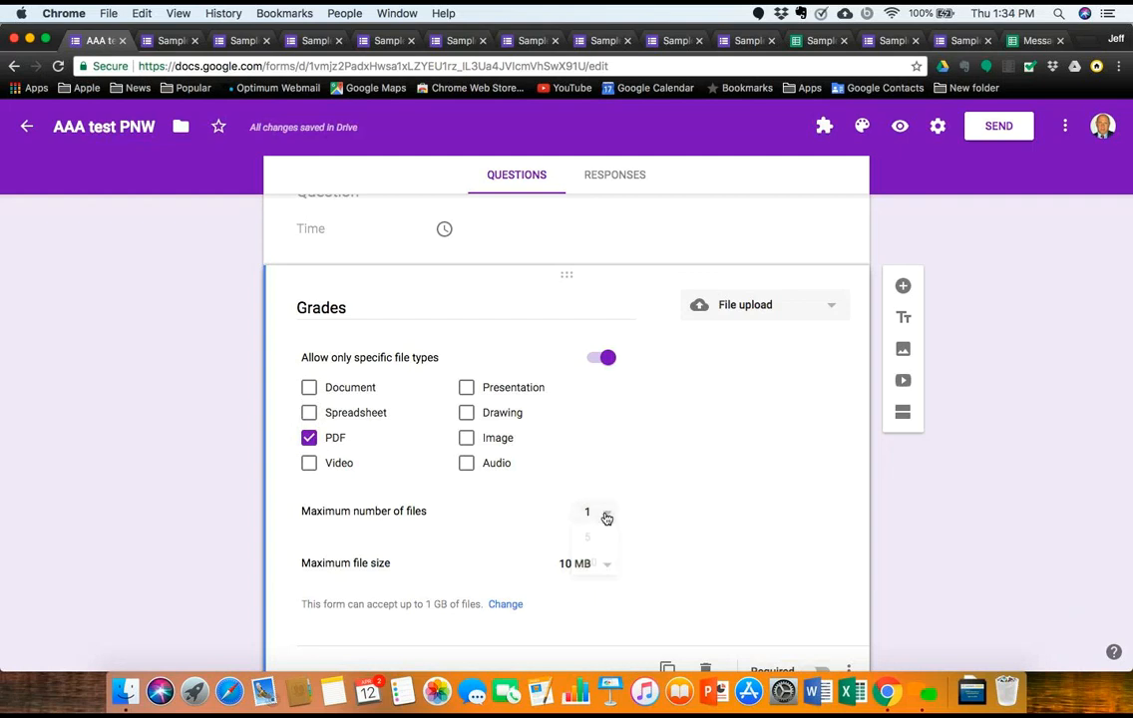
left_click(606, 565)
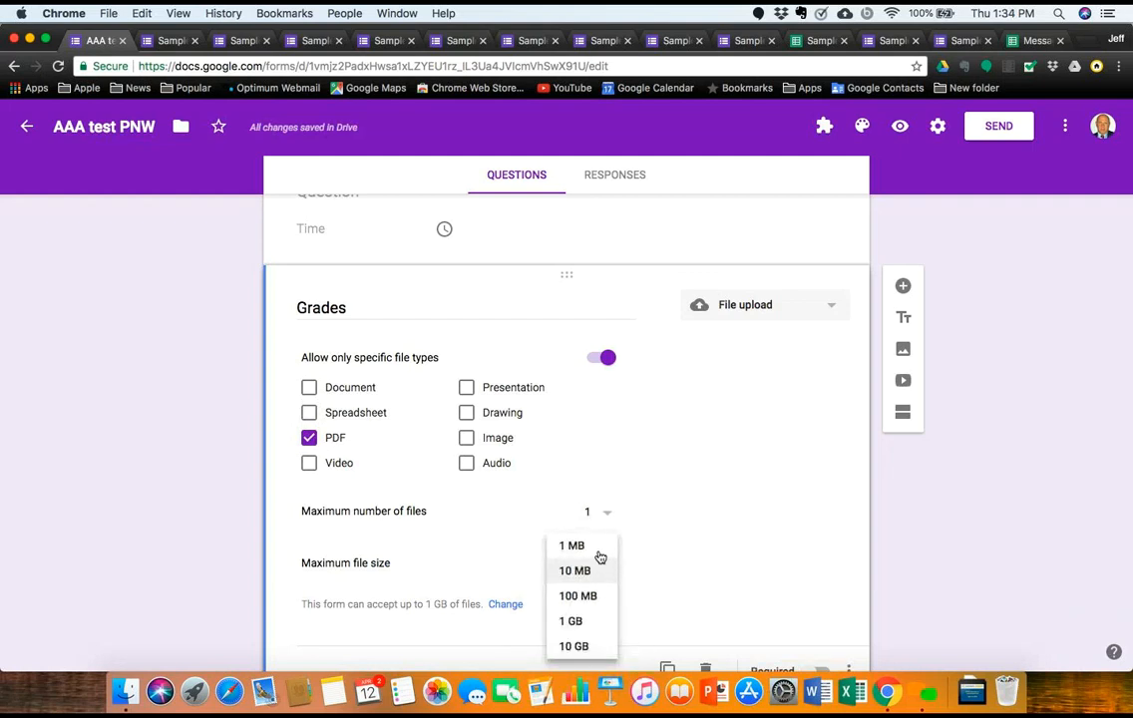
left_click(599, 556)
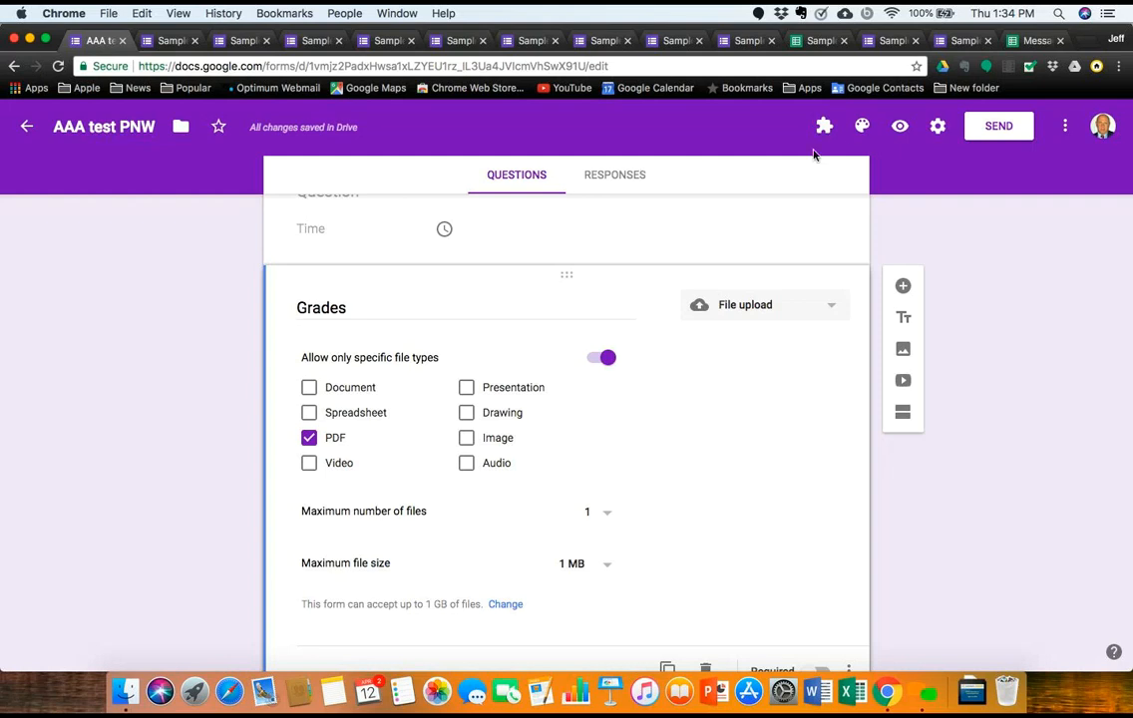
Step: Preview the form and try ADD FILE on Grades, cancelling the Insert file dialog
left_click(899, 128)
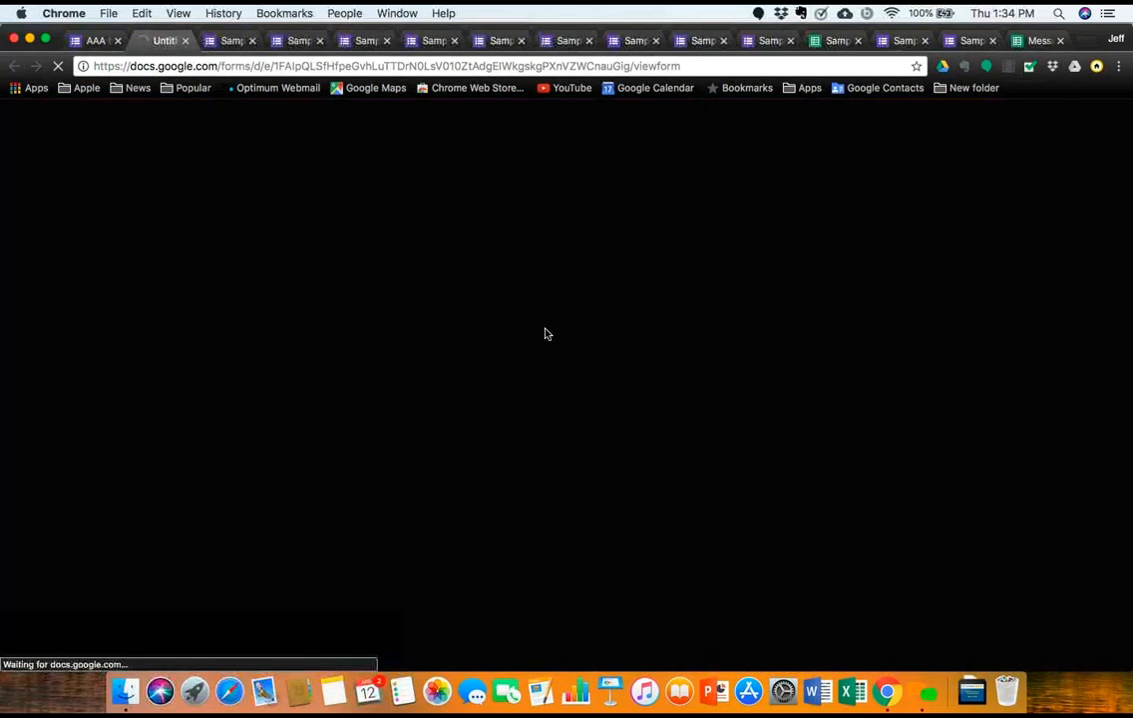
scroll(529, 343, "down", 15)
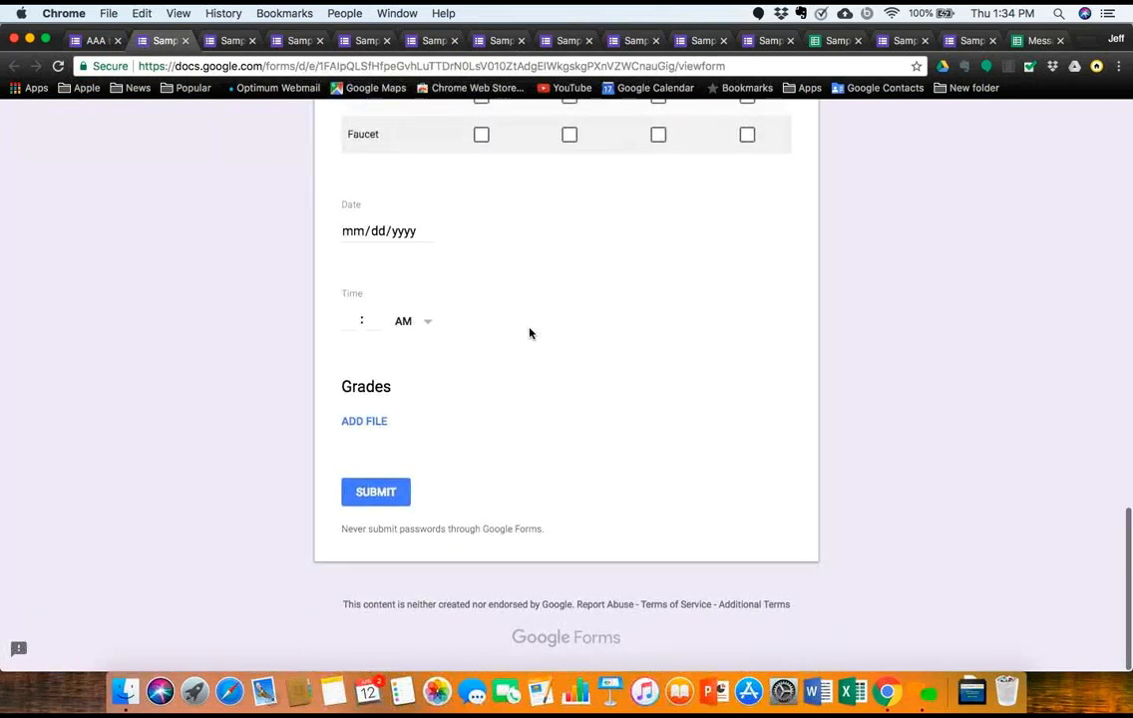
left_click(383, 424)
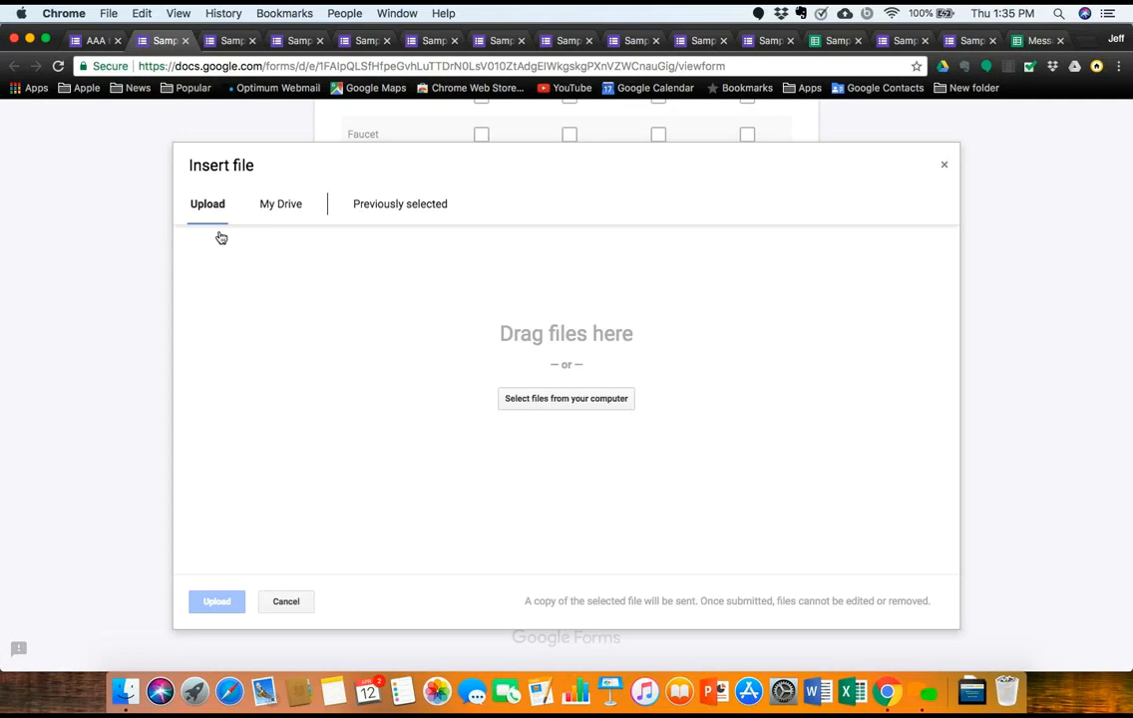
left_click(285, 601)
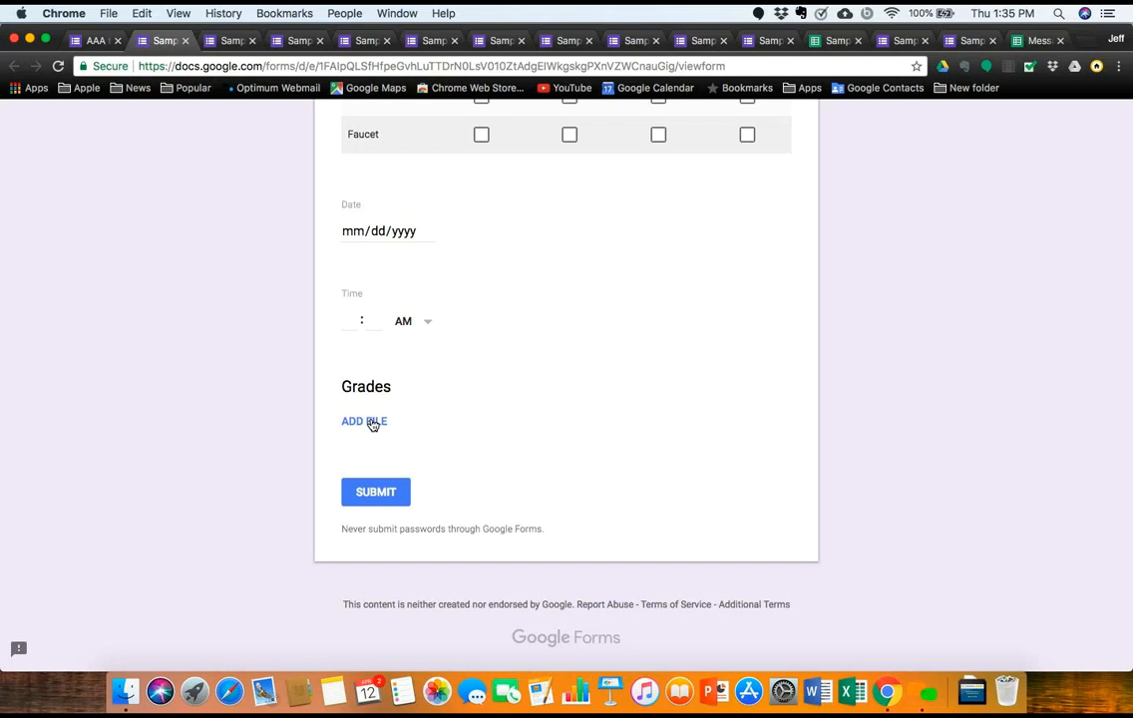
scroll(407, 426, "up", 20)
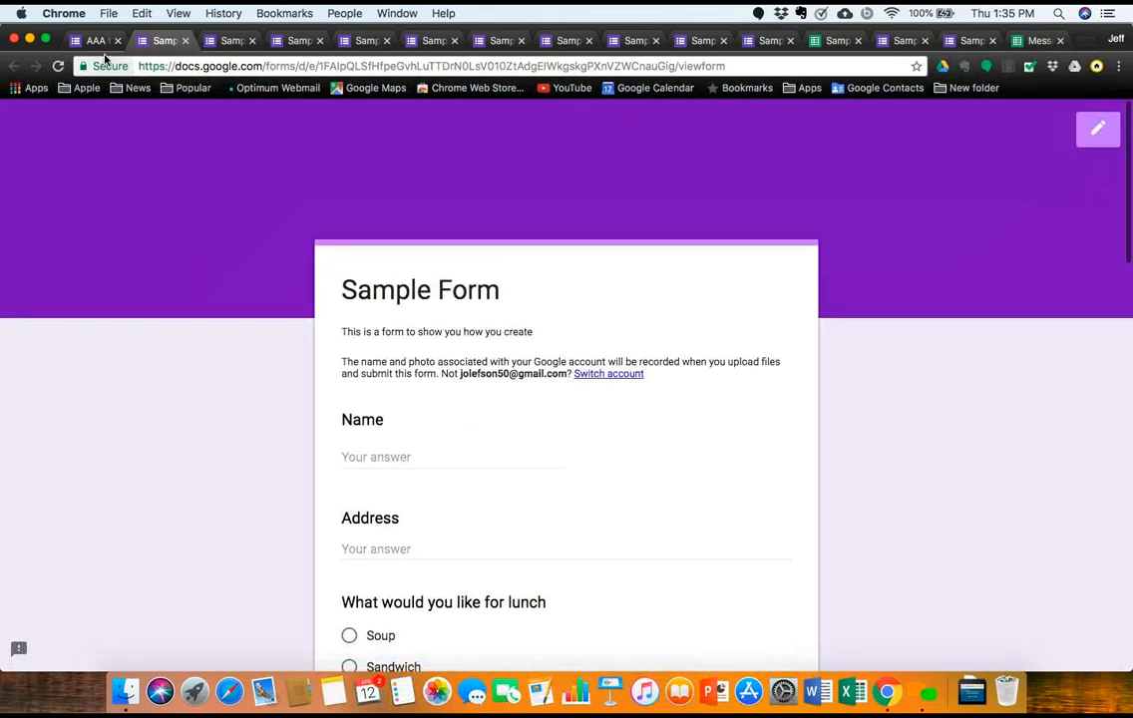
Step: Close all leftover Sample Form preview tabs, confirming Leave to discard answers
left_click(185, 41)
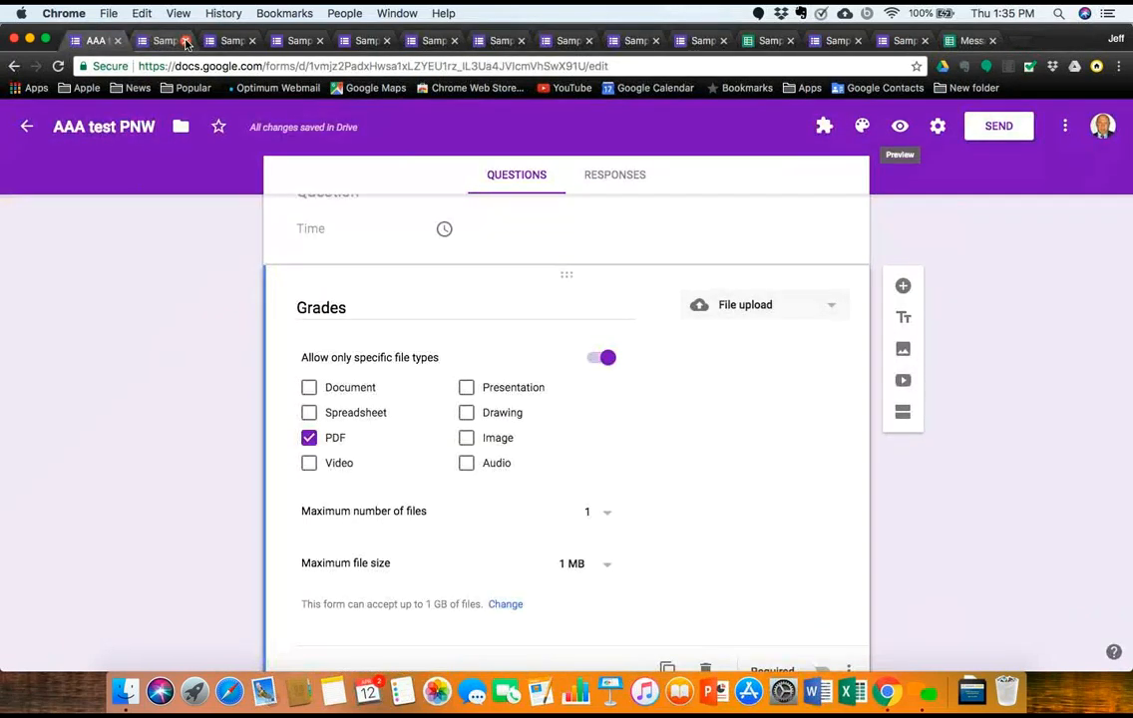
left_click(185, 40)
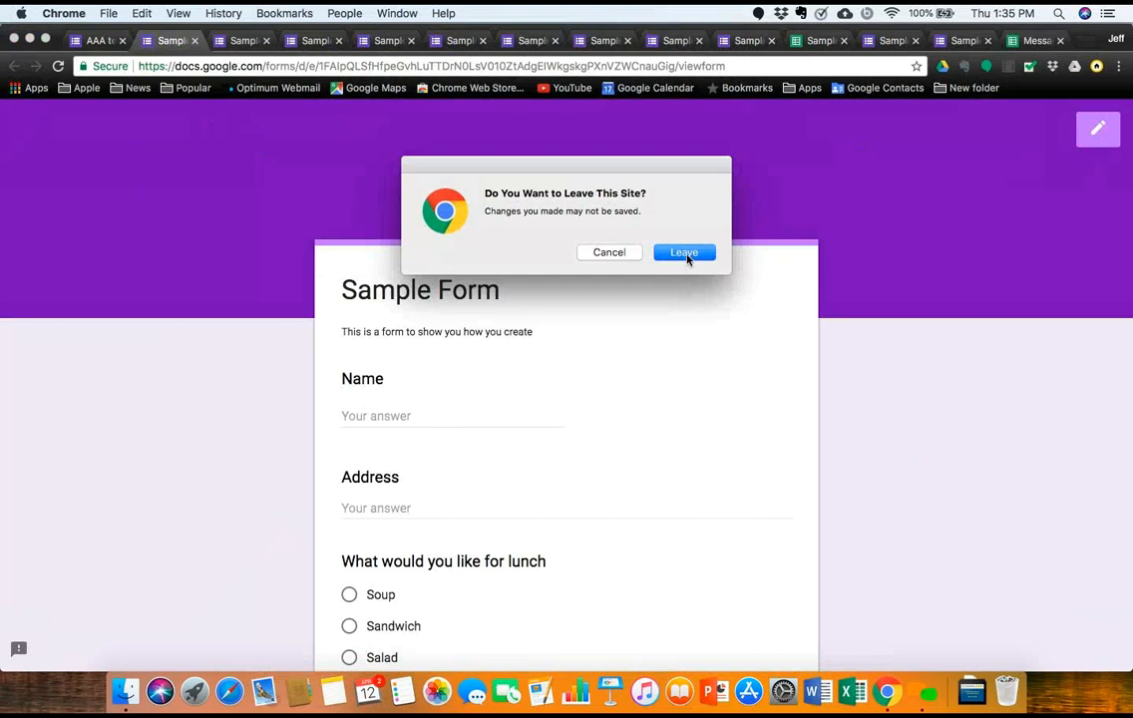
left_click(686, 253)
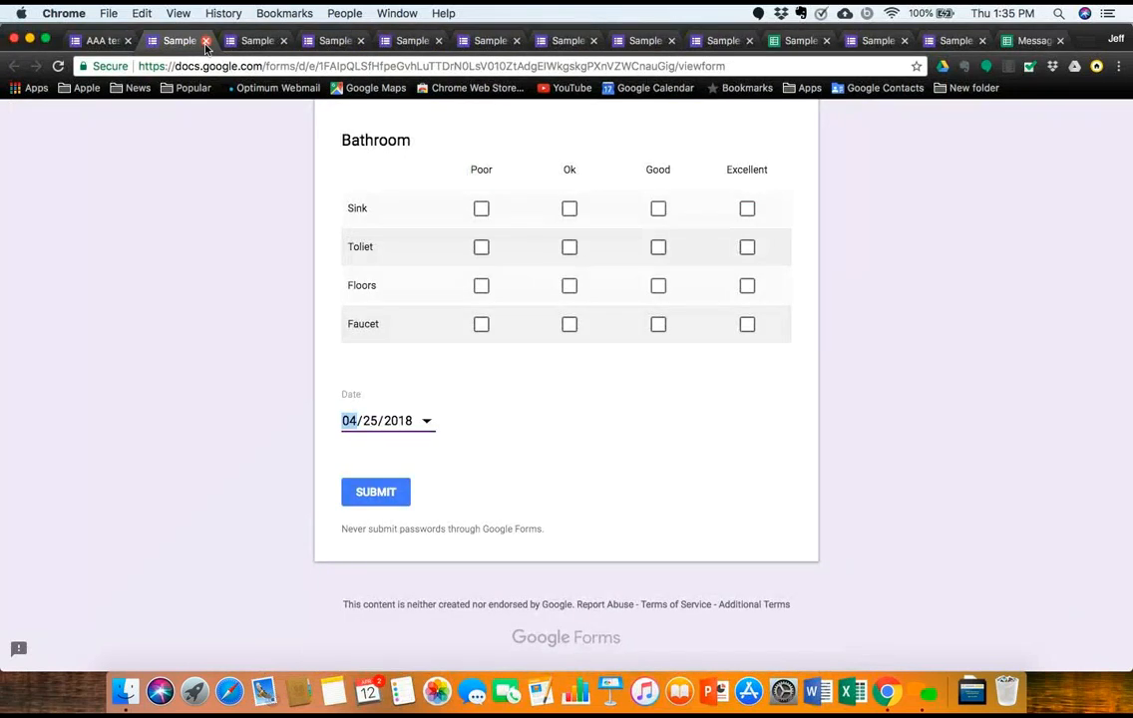
left_click(204, 41)
left_click(684, 251)
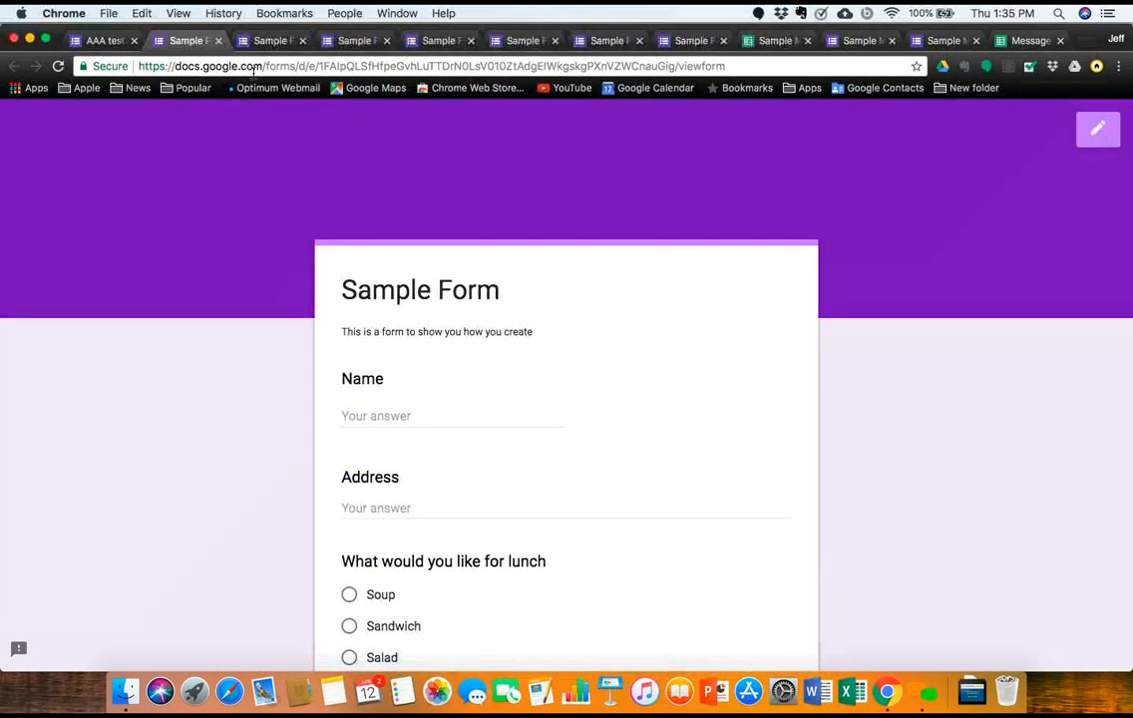
left_click(218, 41)
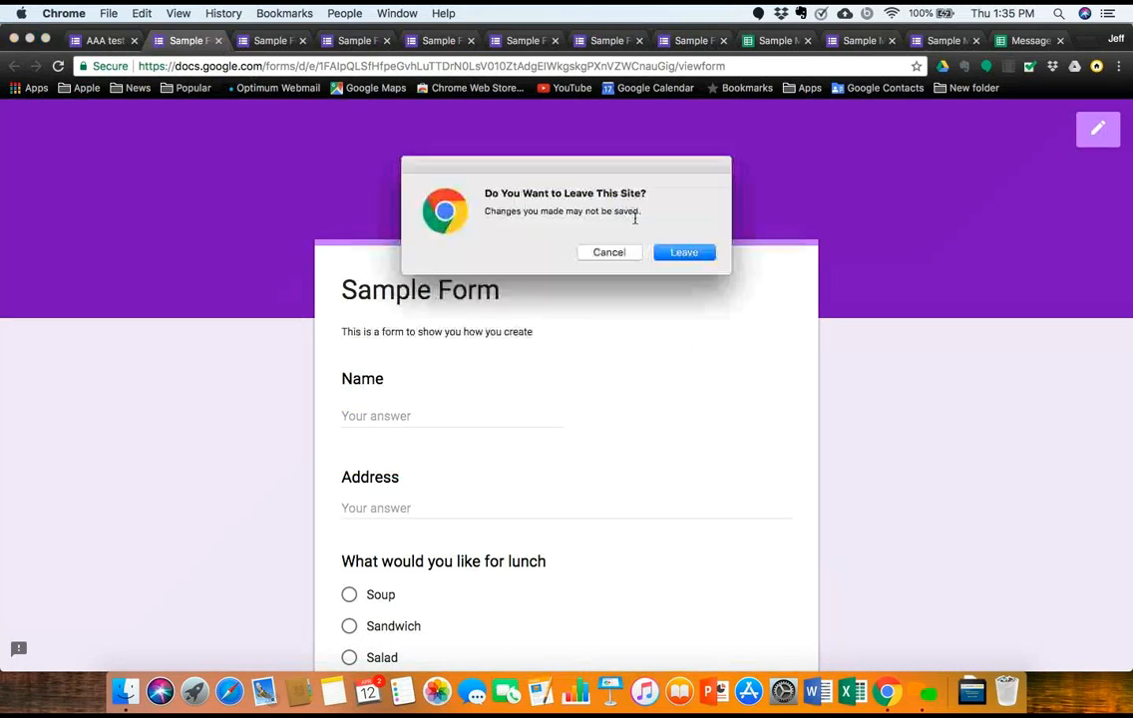
left_click(683, 251)
left_click(235, 41)
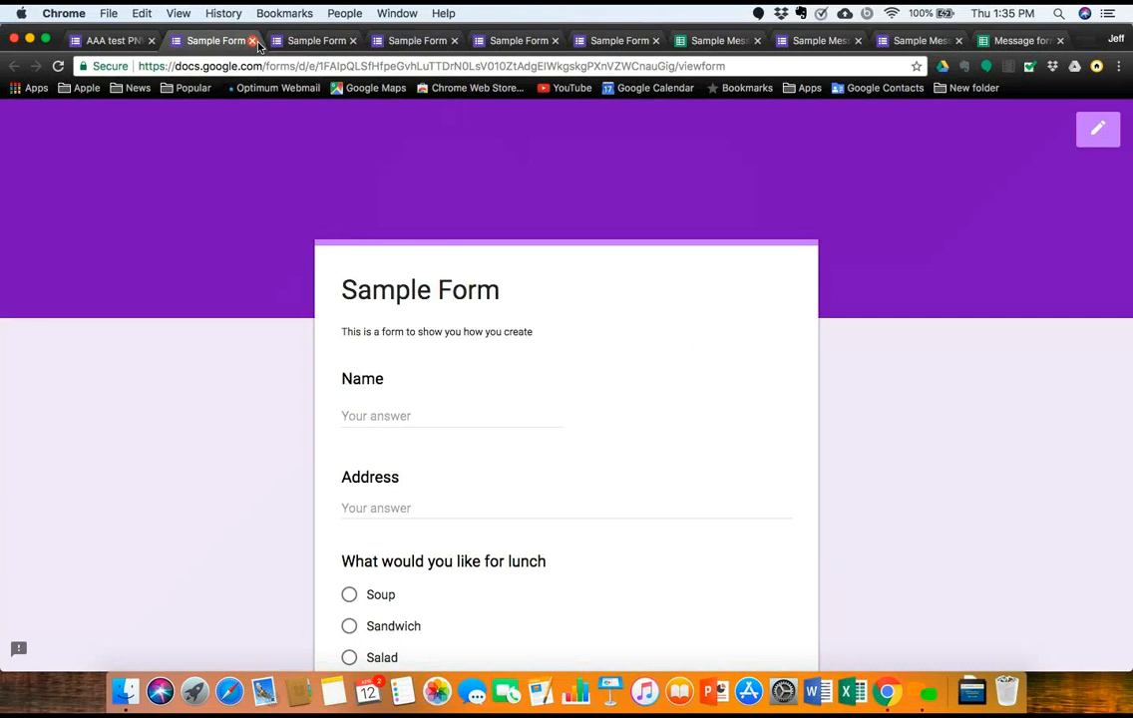
left_click(253, 42)
left_click(274, 42)
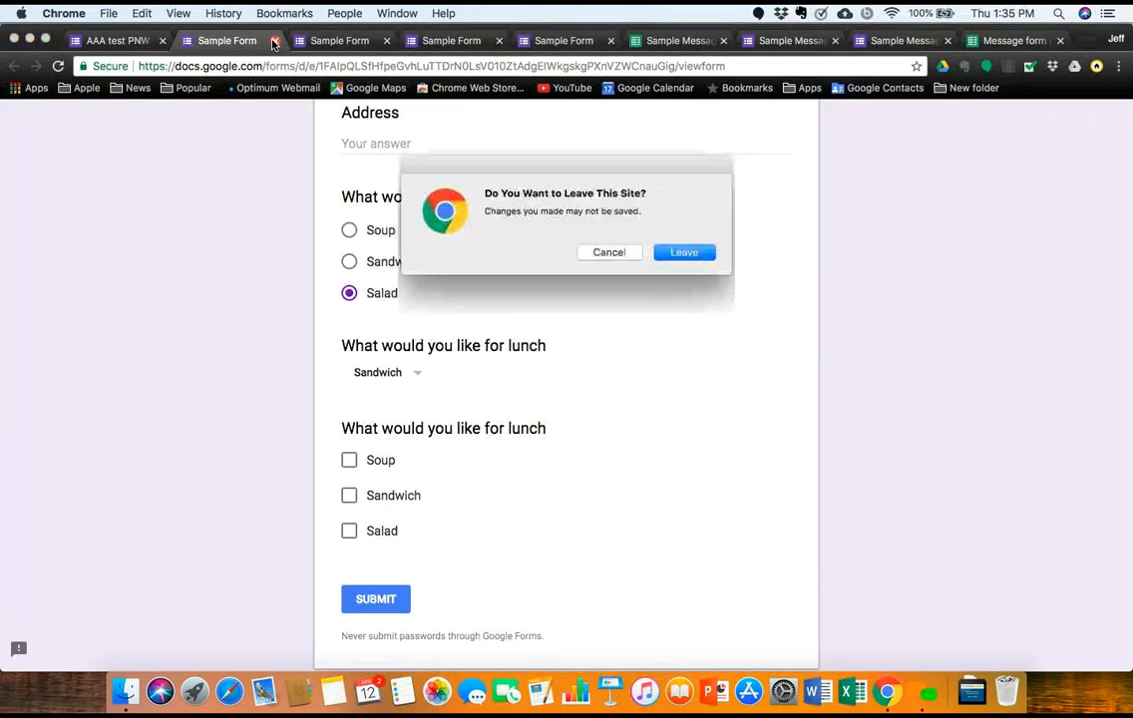
left_click(682, 251)
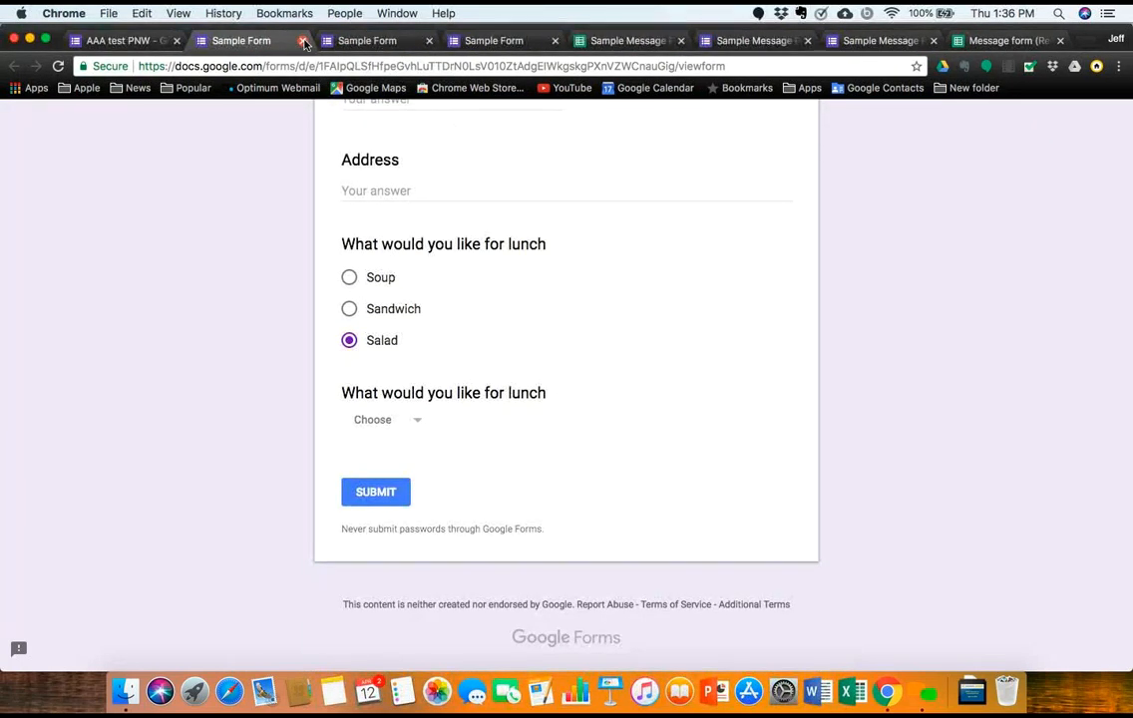
left_click(303, 41)
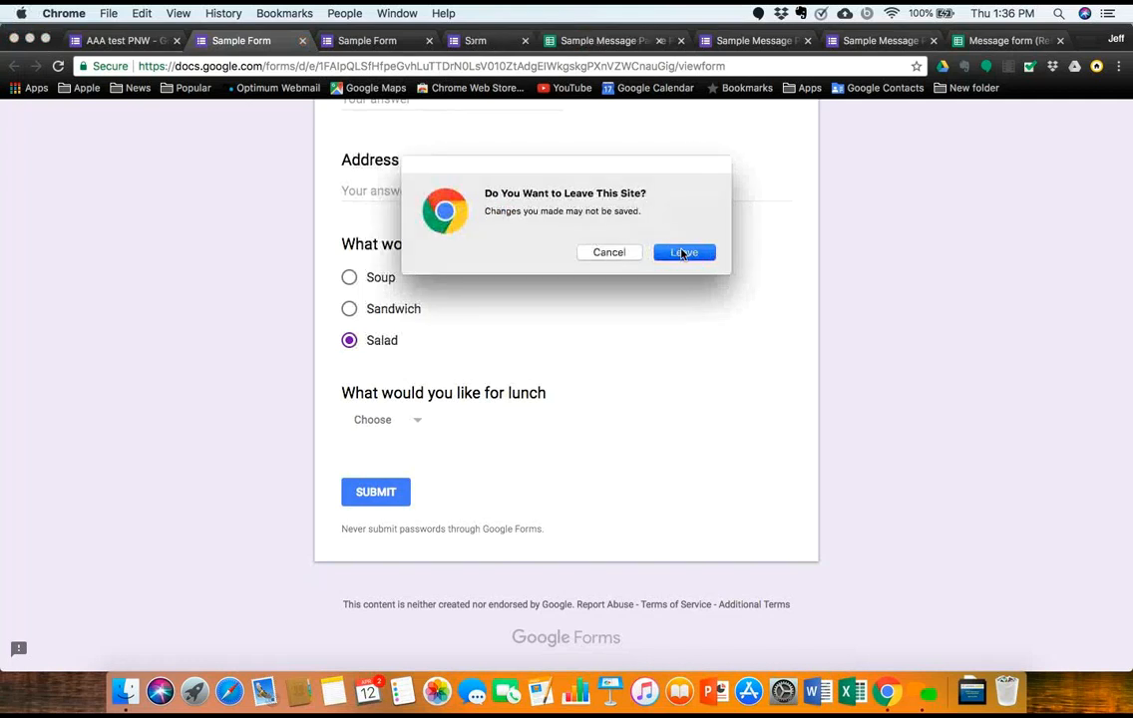
left_click(683, 252)
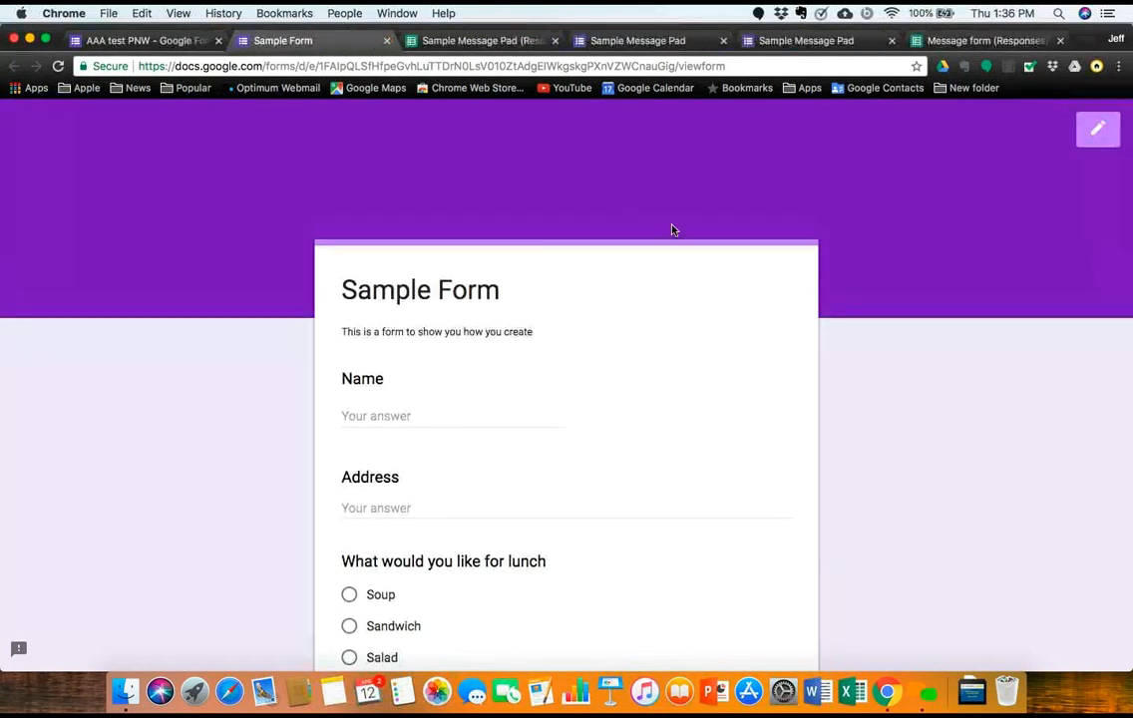
left_click(387, 41)
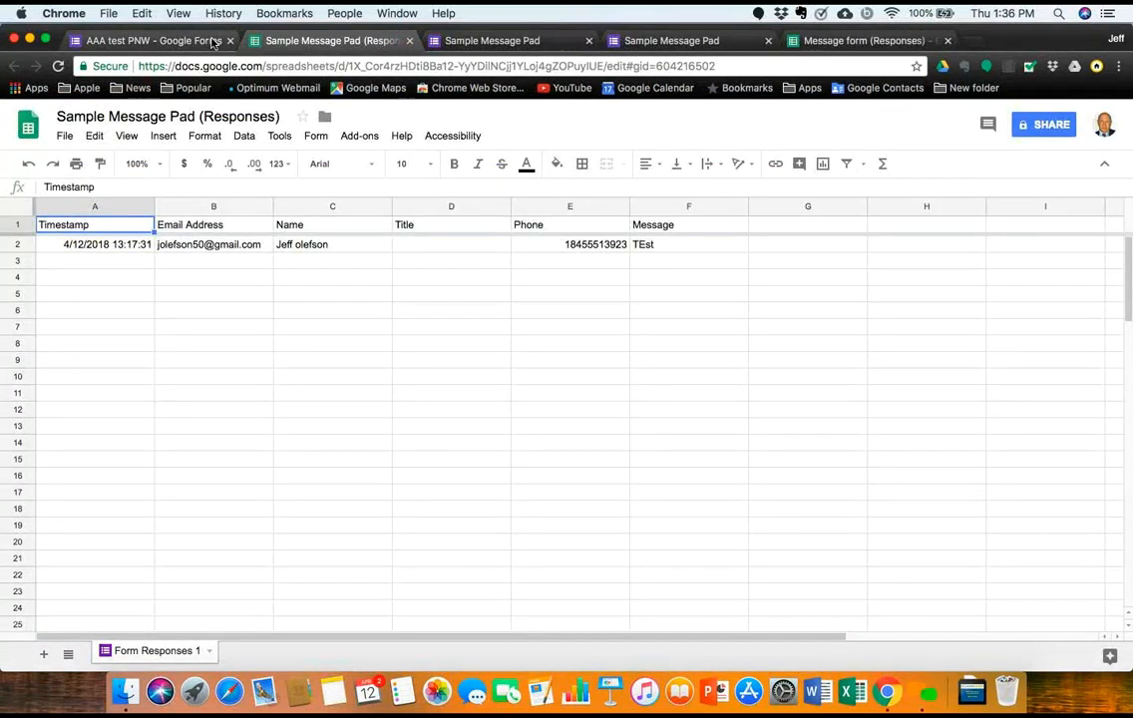
Step: Switch to the AAA test PNW editor, preview the form once more, then return
left_click(150, 41)
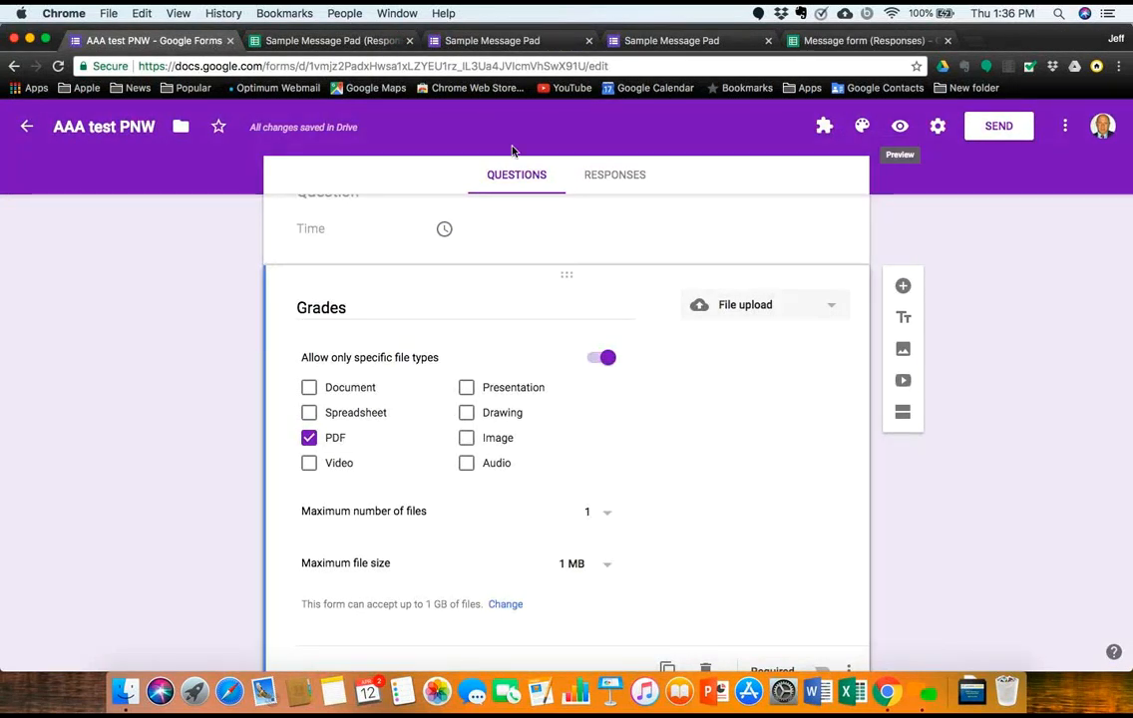
scroll(602, 164, "up", 15)
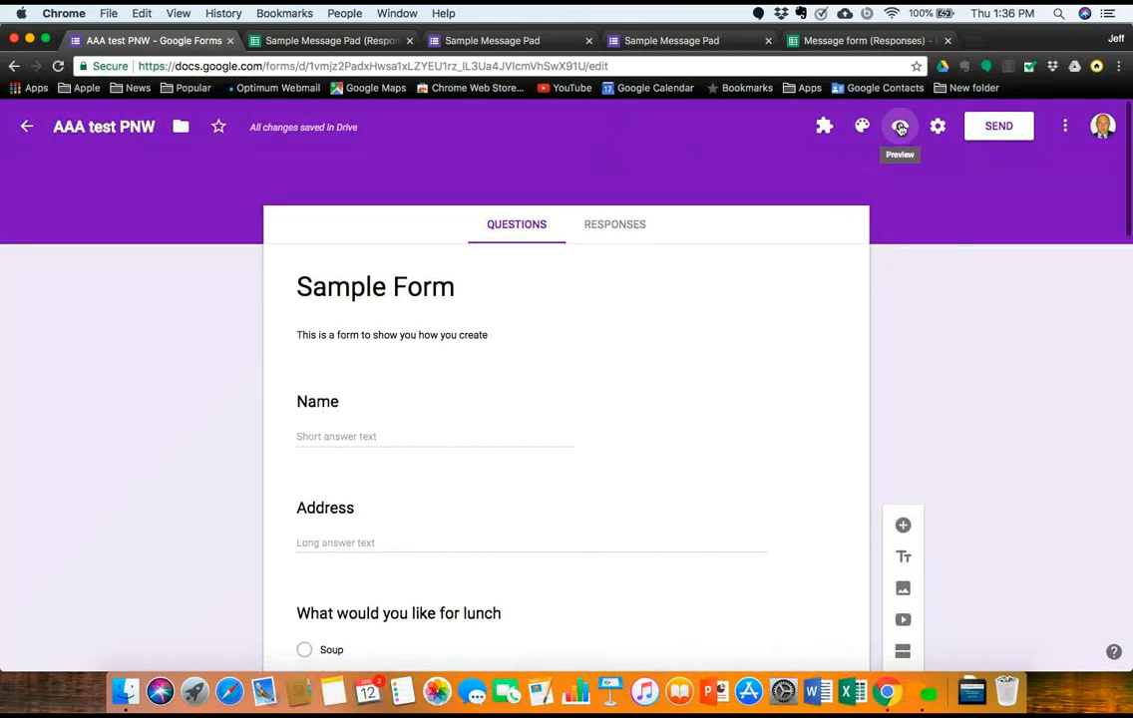
left_click(900, 127)
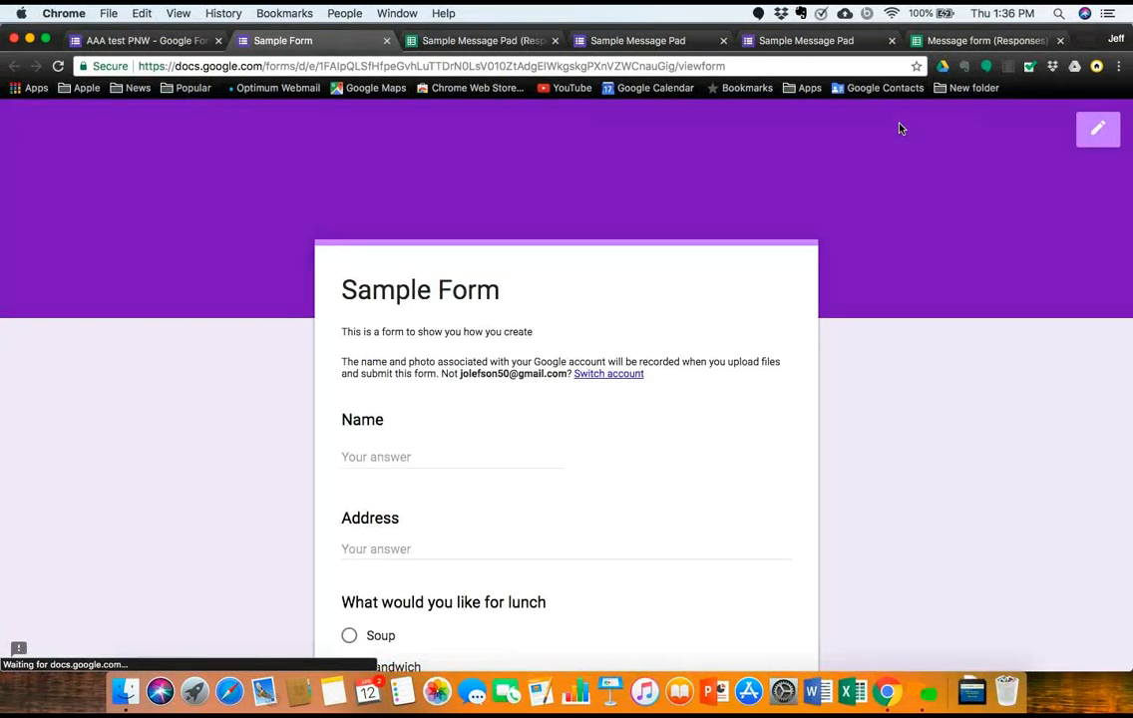
left_click(143, 44)
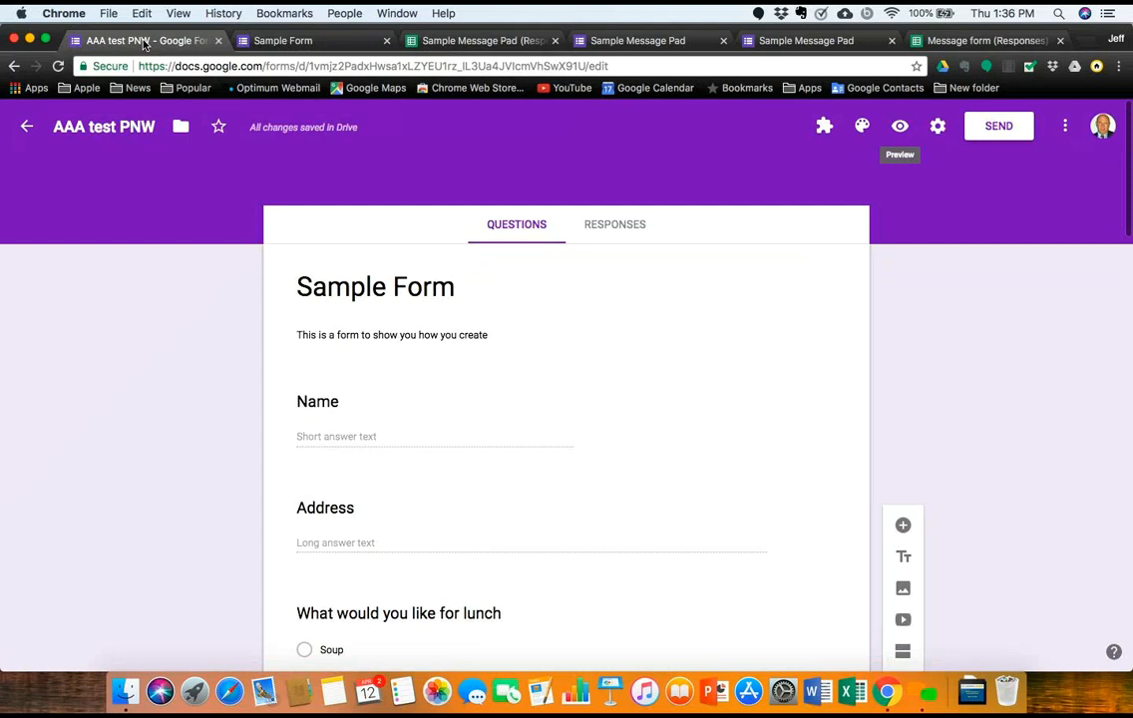
Step: Copy a shortened goo.gl link to the Sample Form from the Send dialog's Link tab
left_click(1000, 128)
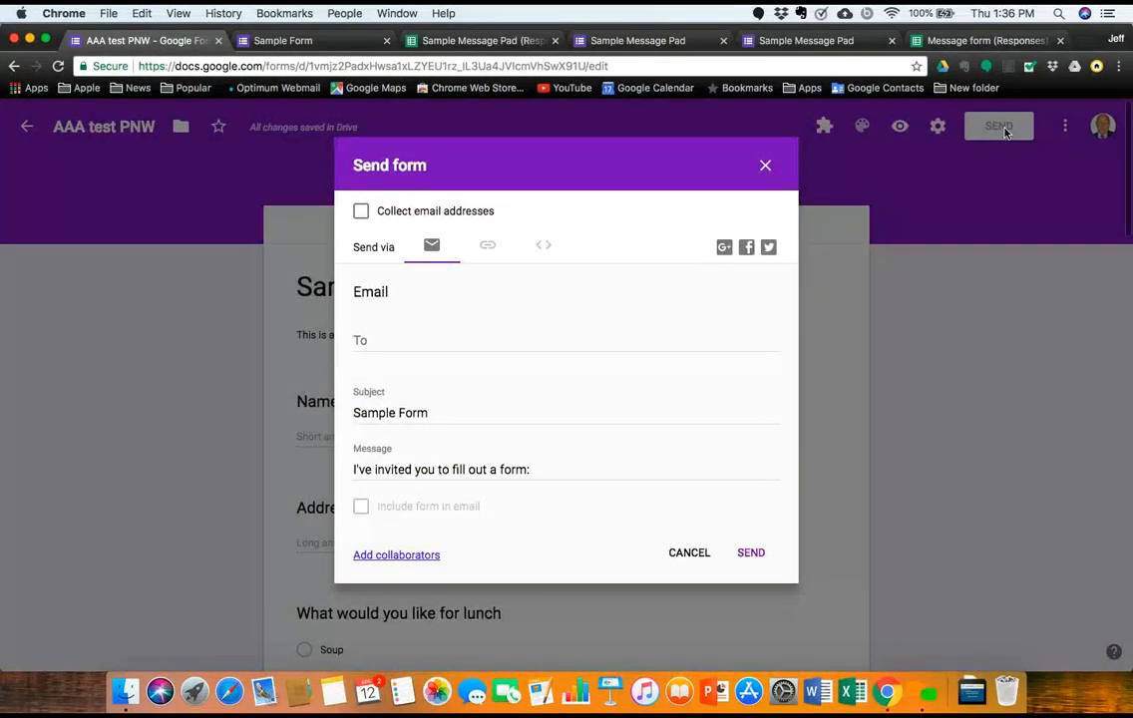
left_click(372, 340)
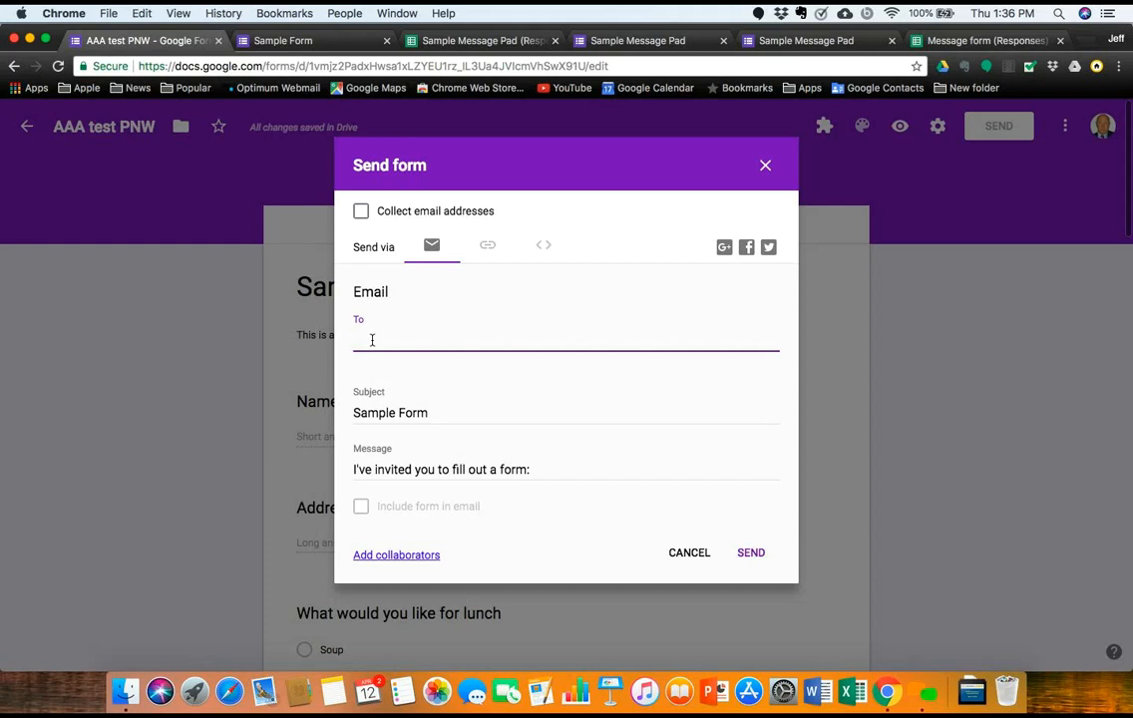
left_click(488, 247)
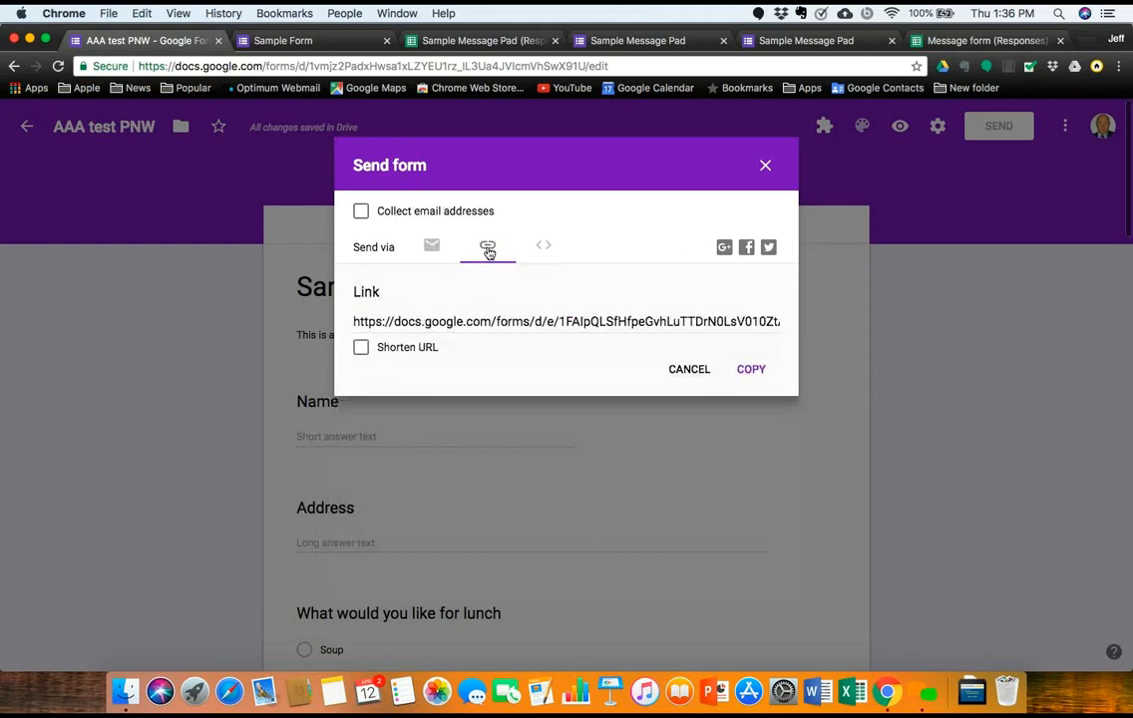
left_click(362, 348)
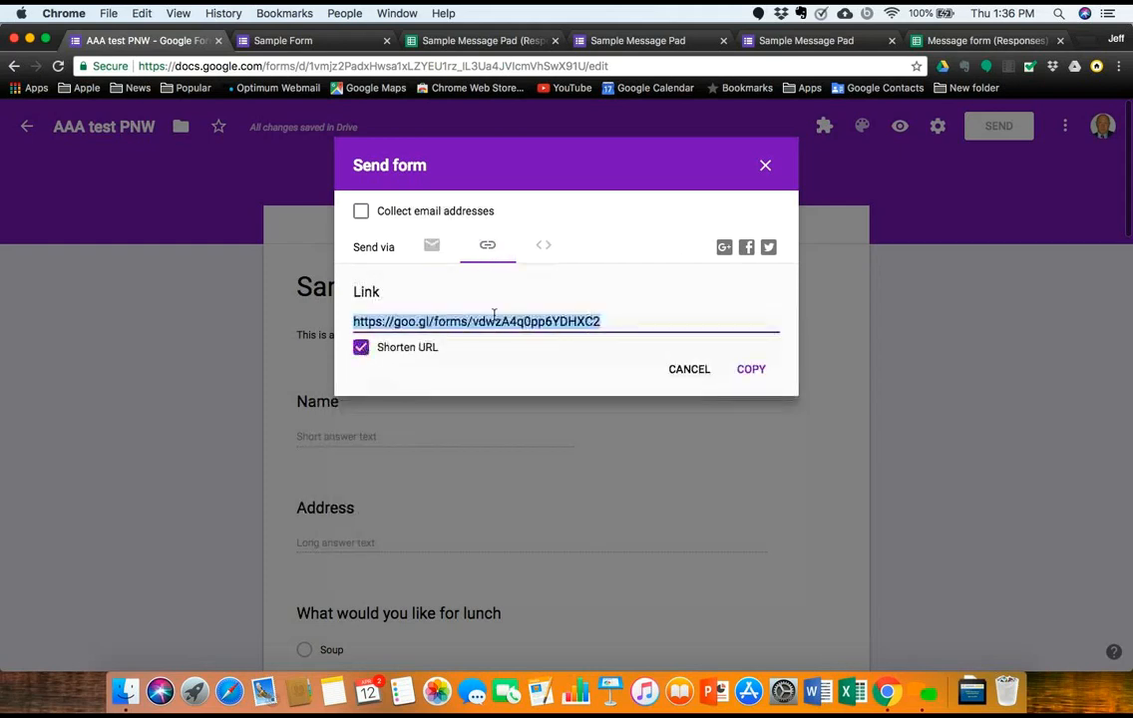
left_click(746, 370)
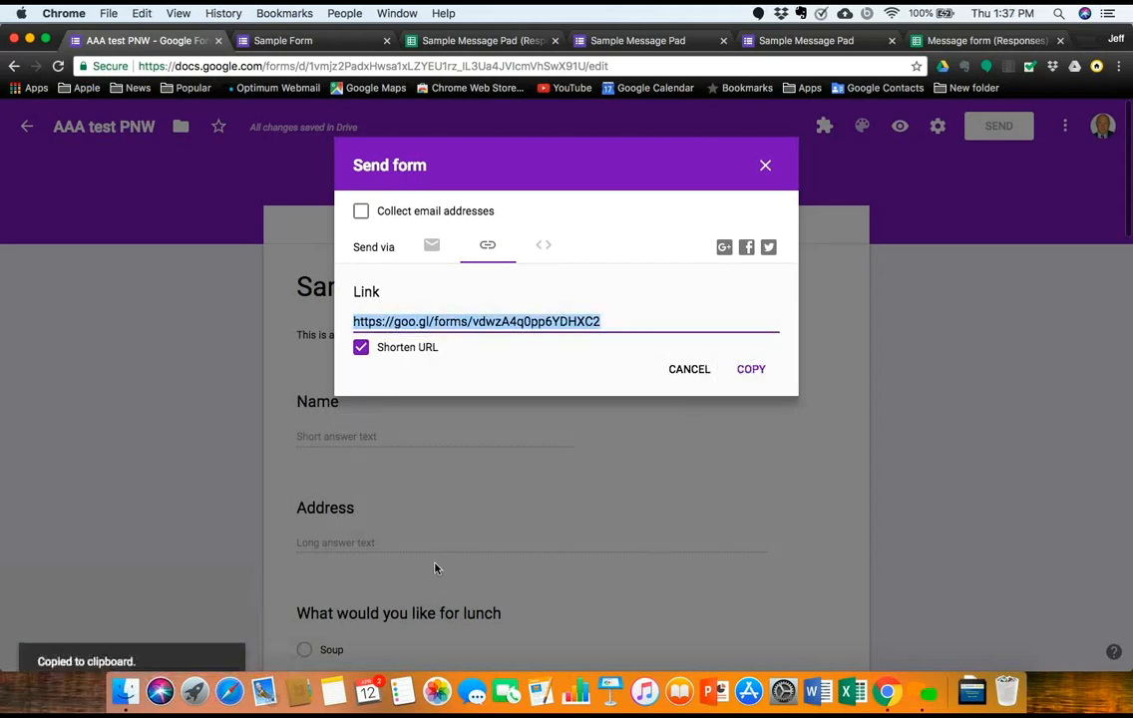
left_click(265, 678)
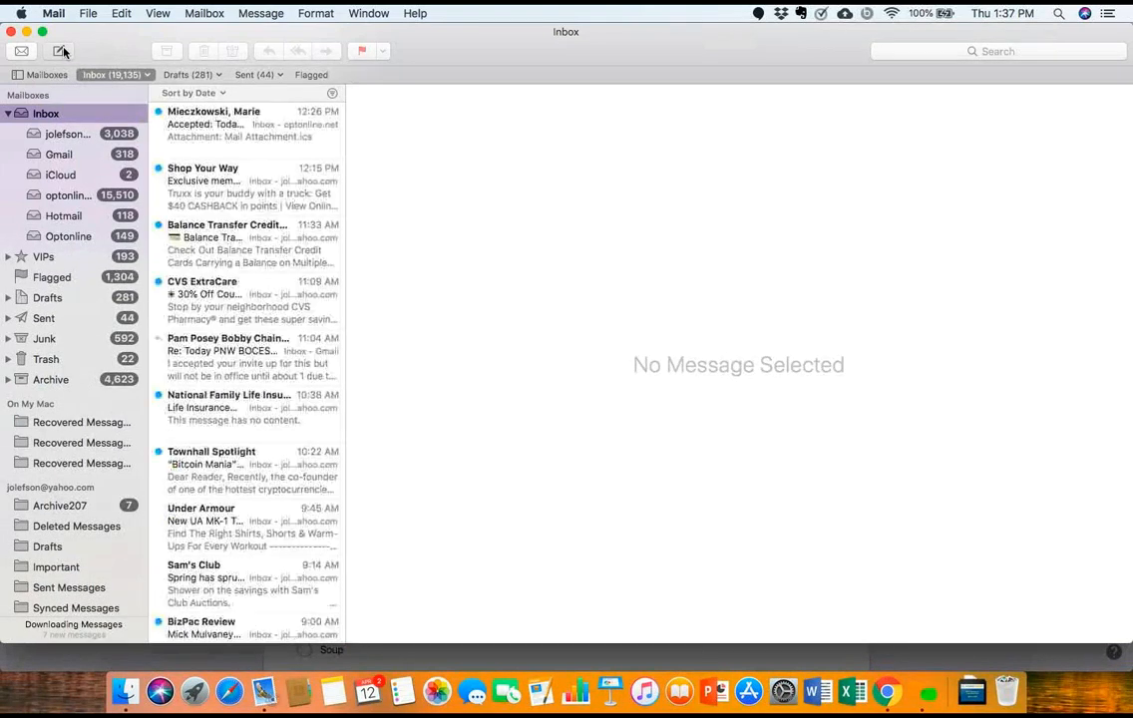
left_click(61, 51)
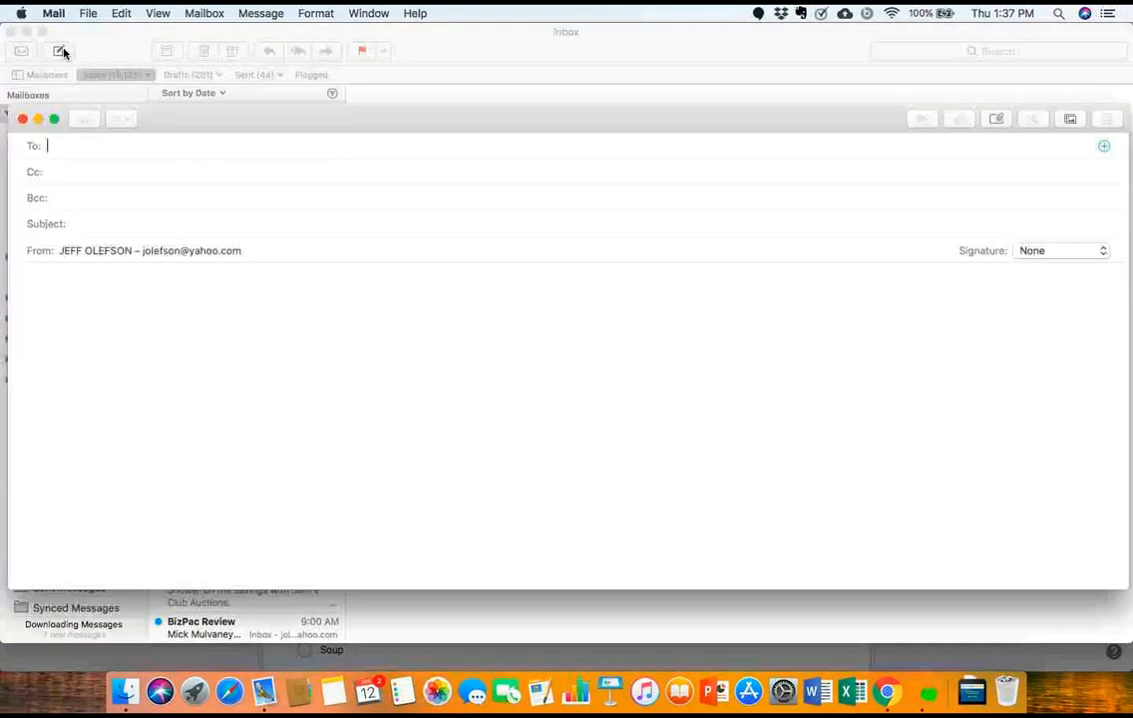
left_click(84, 291)
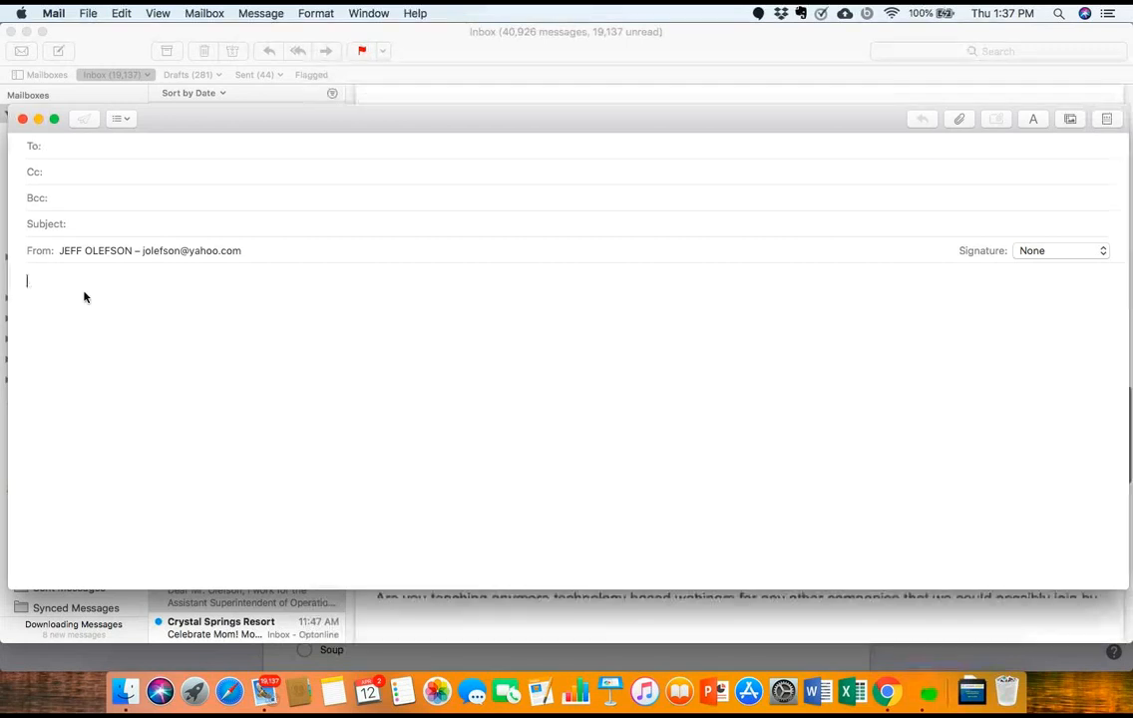
right_click(85, 292)
left_click(97, 331)
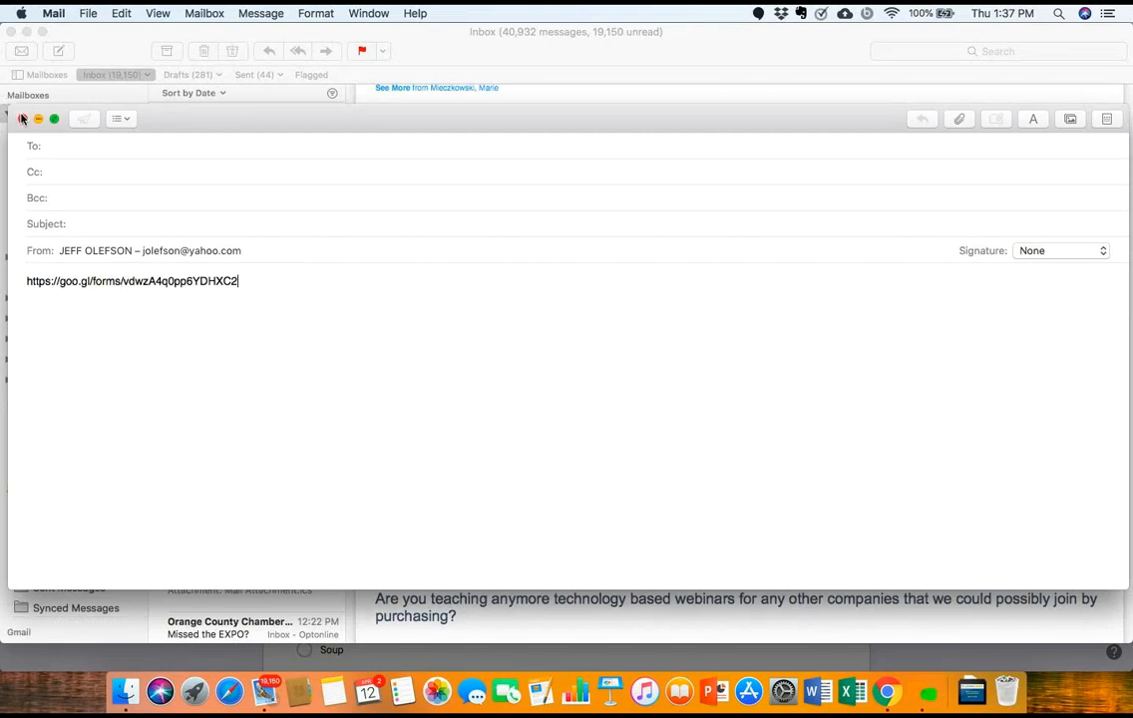
left_click(22, 119)
left_click(489, 211)
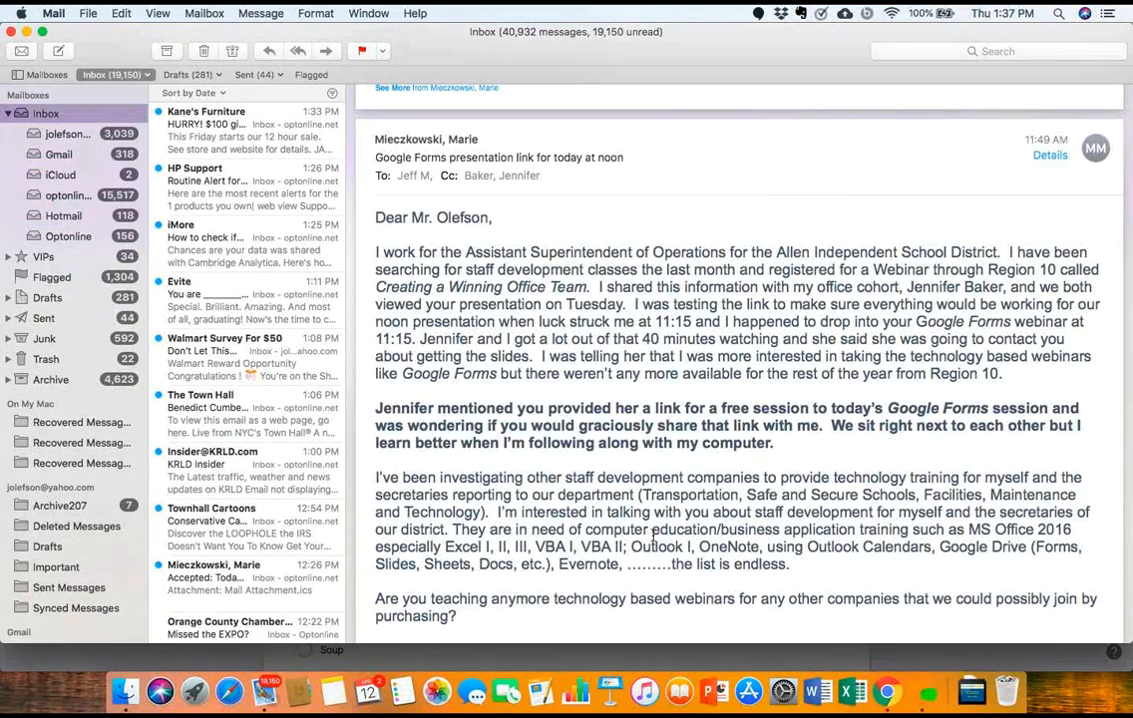
left_click(62, 14)
left_click(101, 206)
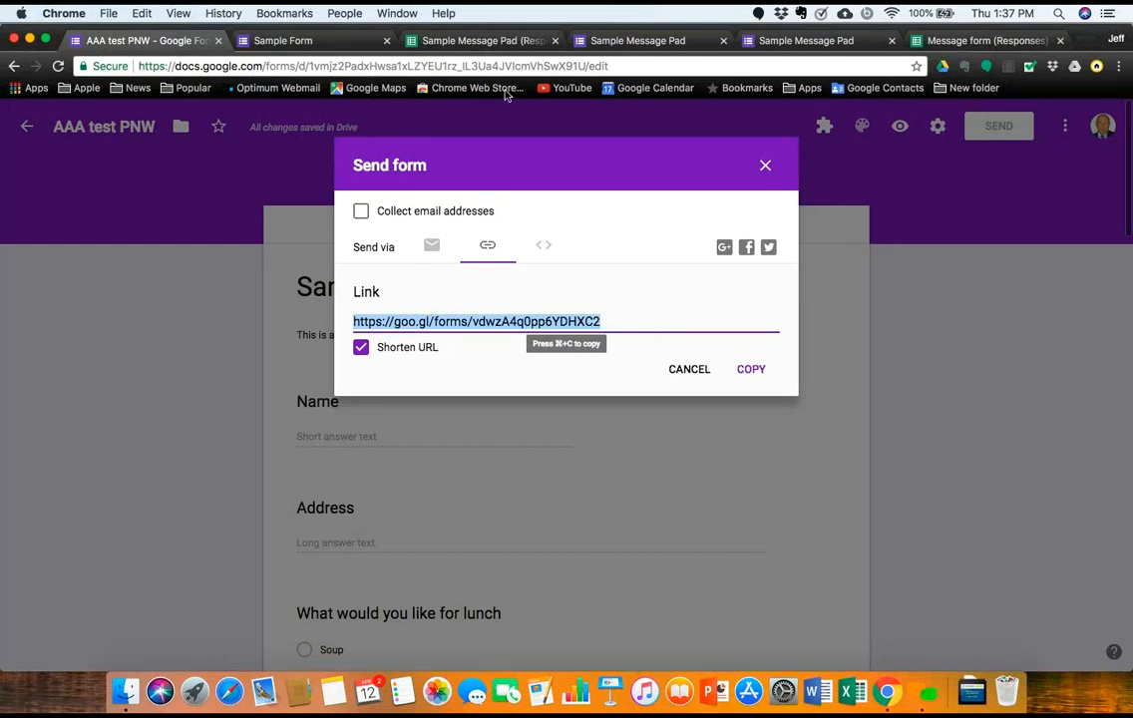
Step: Close the Send form dialog and return to the Google Forms home page
left_click(765, 168)
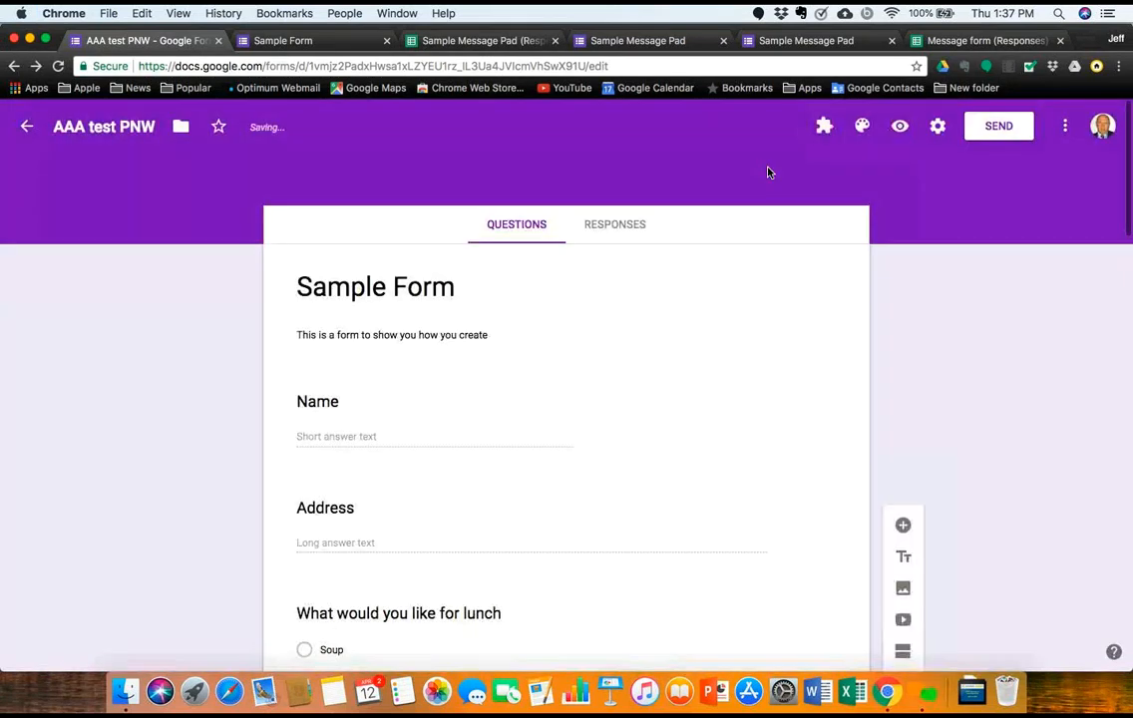
left_click(28, 132)
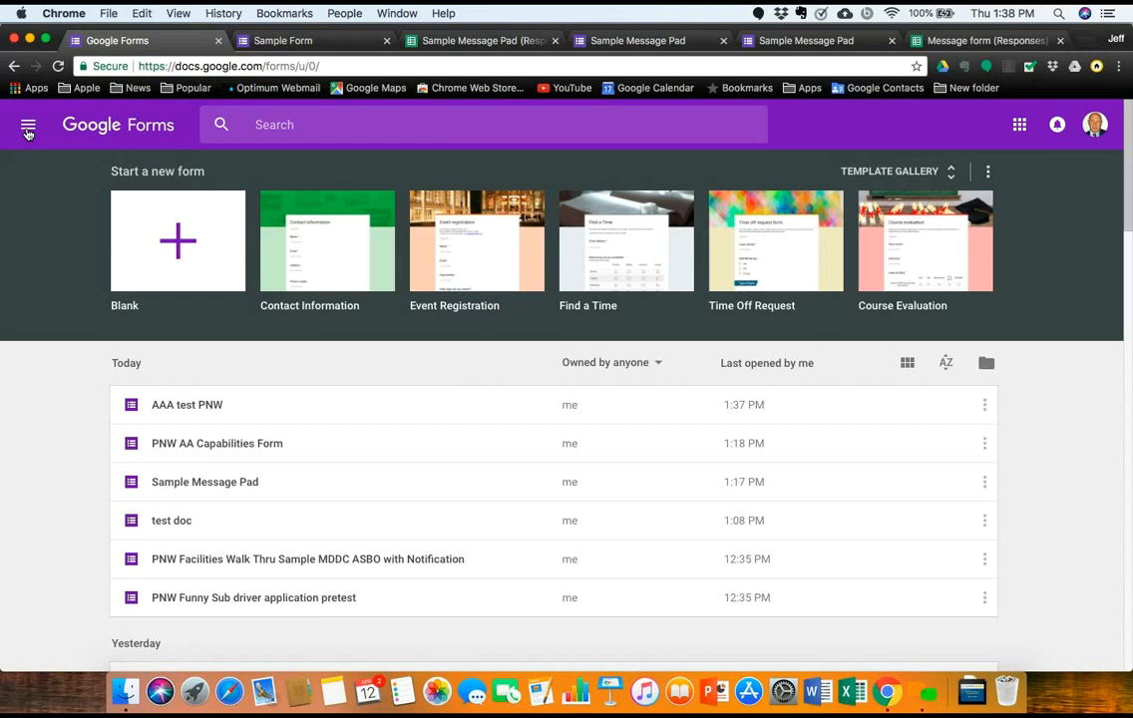
Step: Open 'PNW Funny Sub driver application pretest' from the recent forms list
scroll(122, 430, "down", 3)
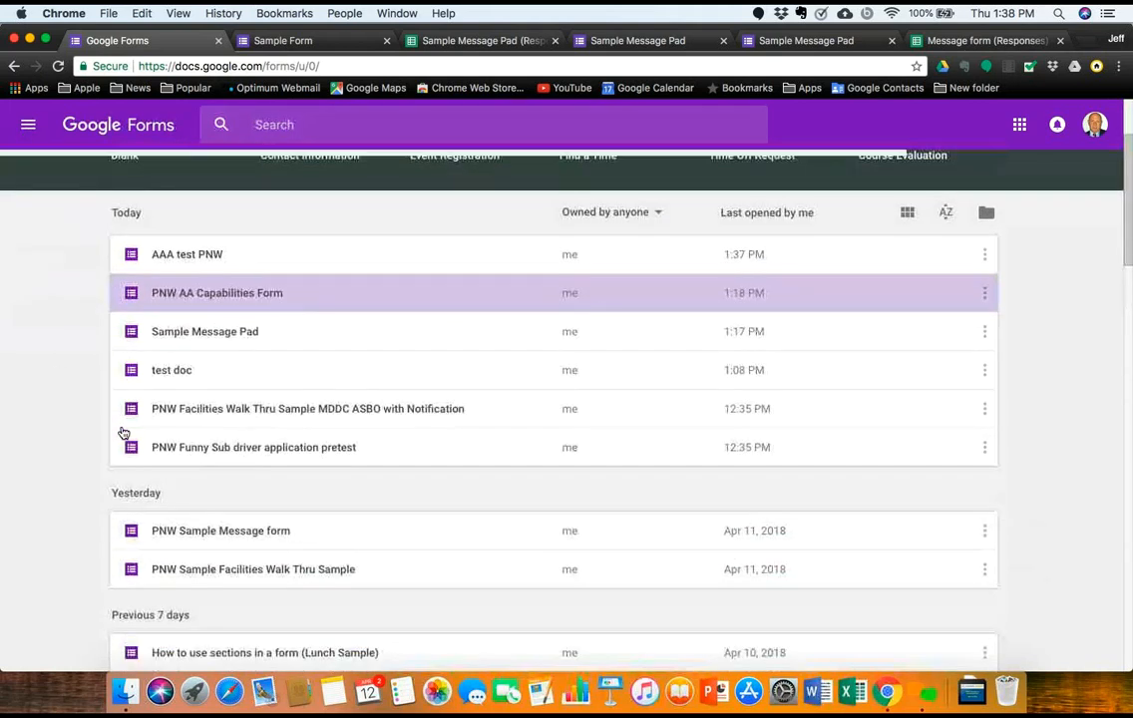
scroll(122, 433, "down", 1)
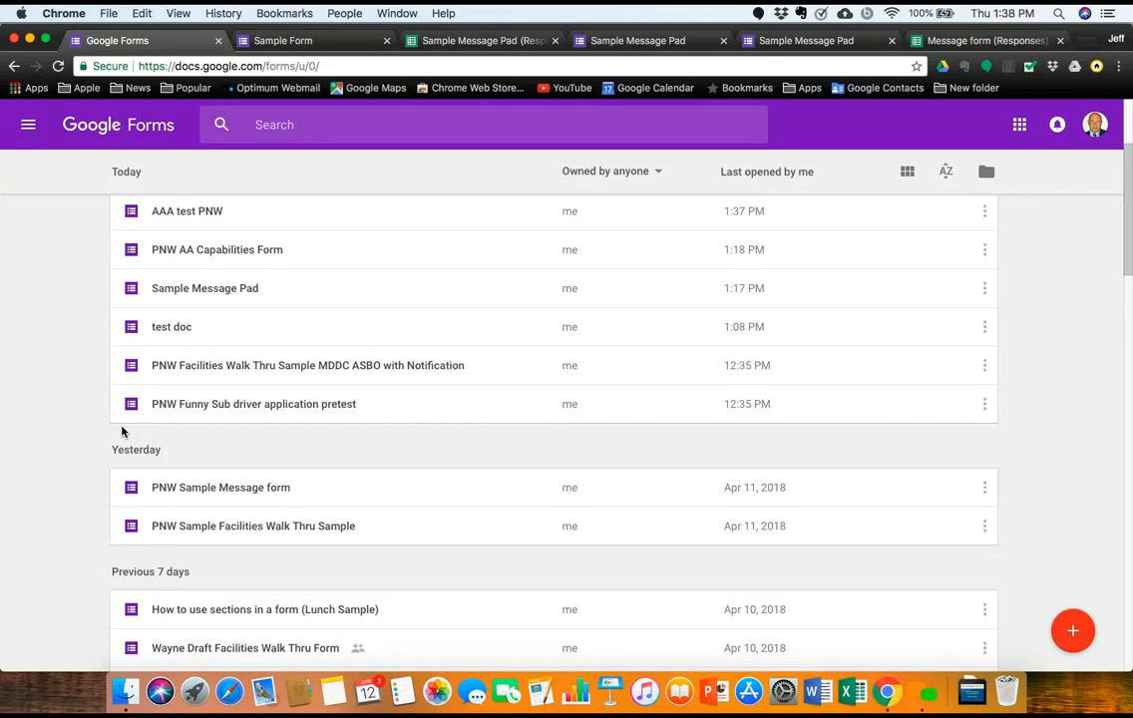
left_click(169, 404)
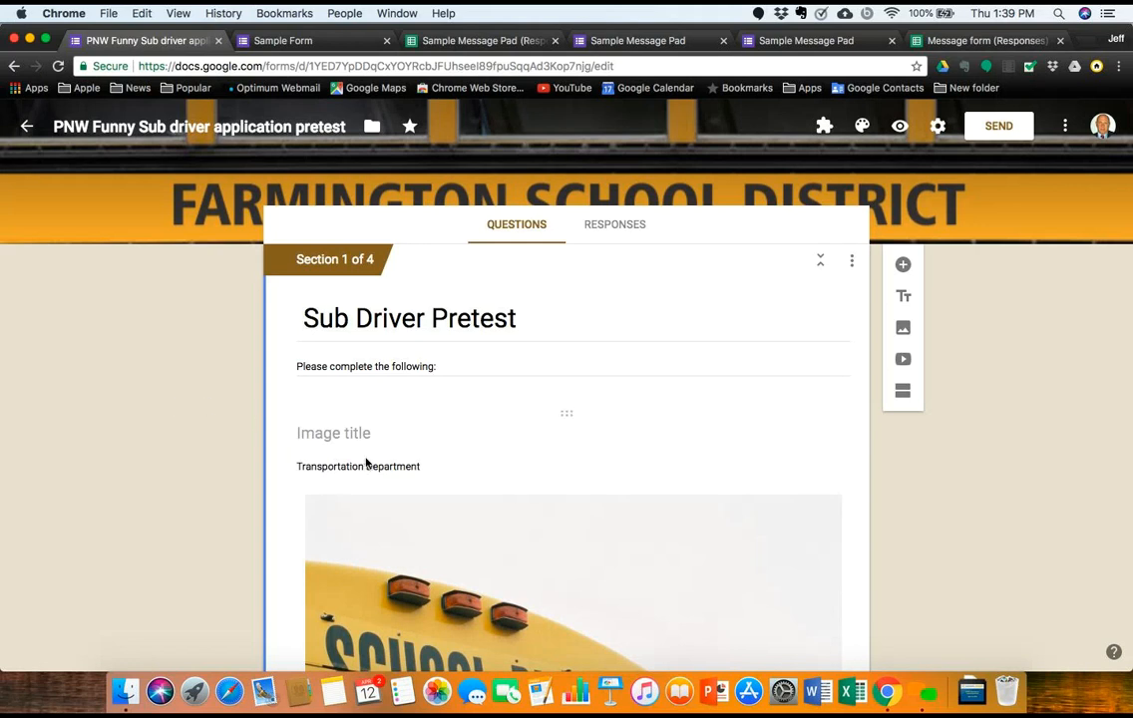
Step: Turn on Show > Description for the rail road crossing question
scroll(367, 463, "down", 10)
scroll(367, 463, "down", 10)
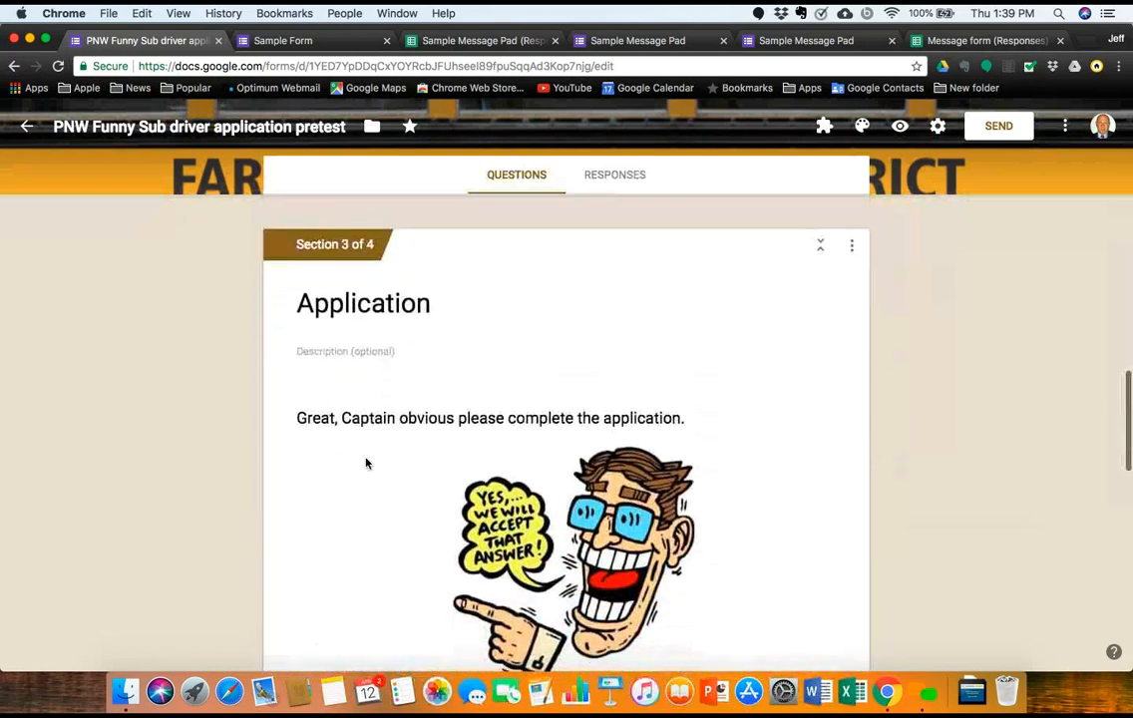
scroll(367, 463, "up", 20)
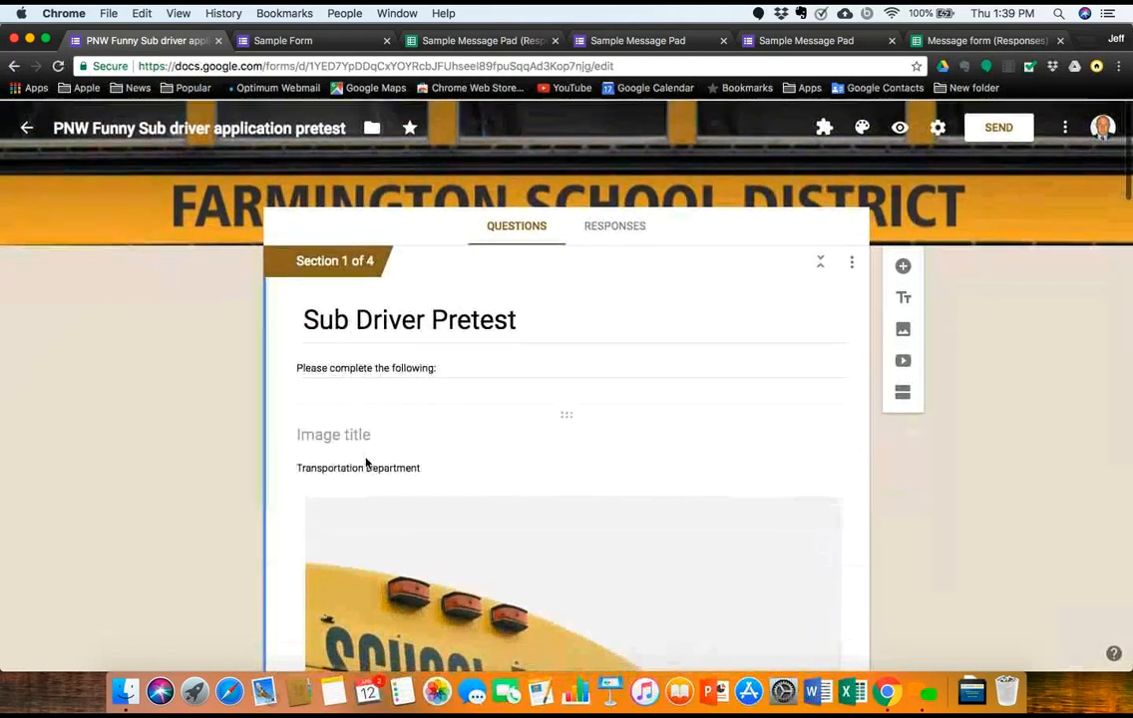
scroll(393, 486, "down", 8)
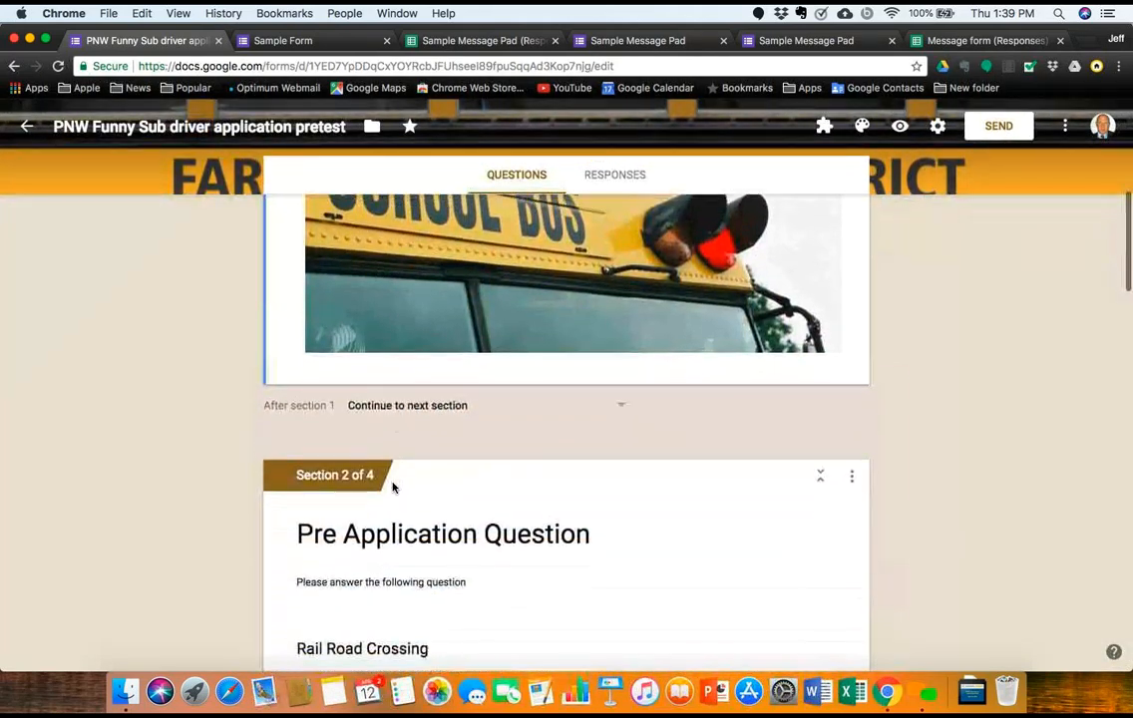
scroll(395, 424, "down", 5)
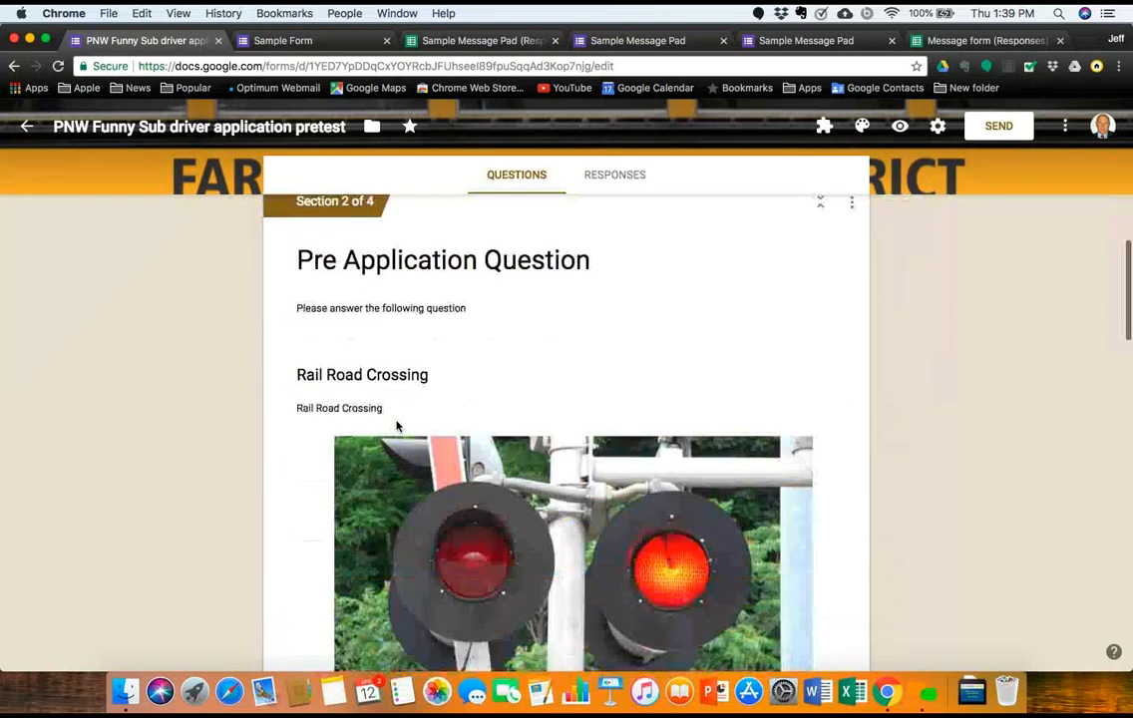
scroll(396, 426, "down", 2)
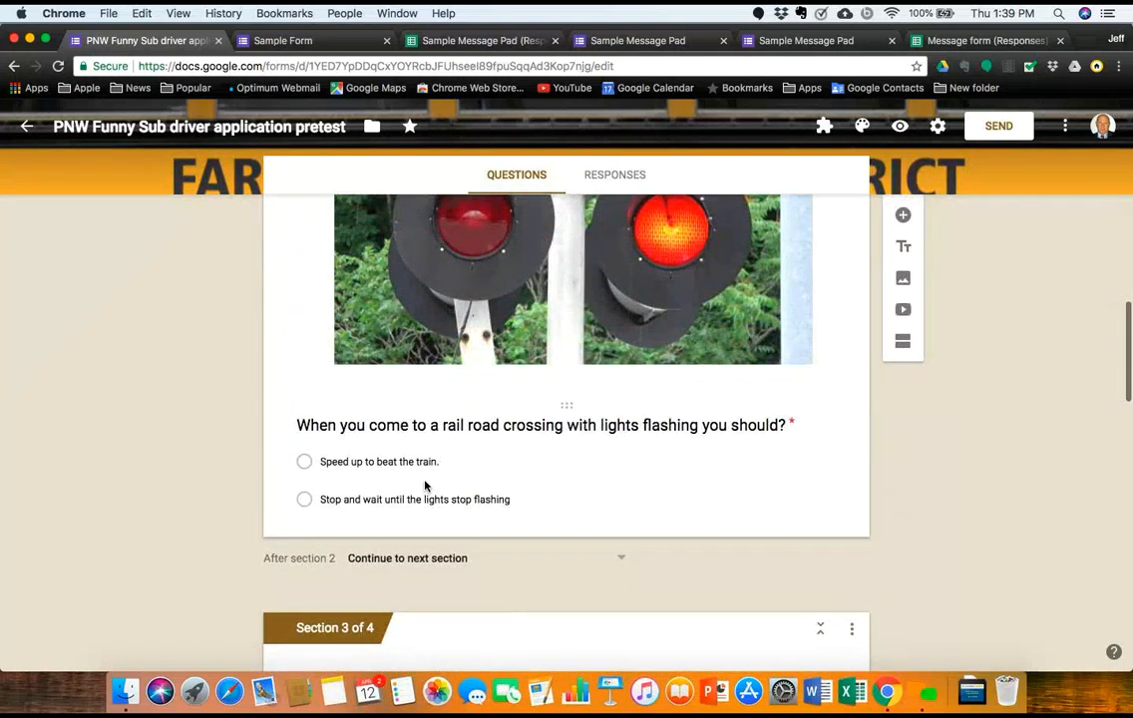
left_click(425, 488)
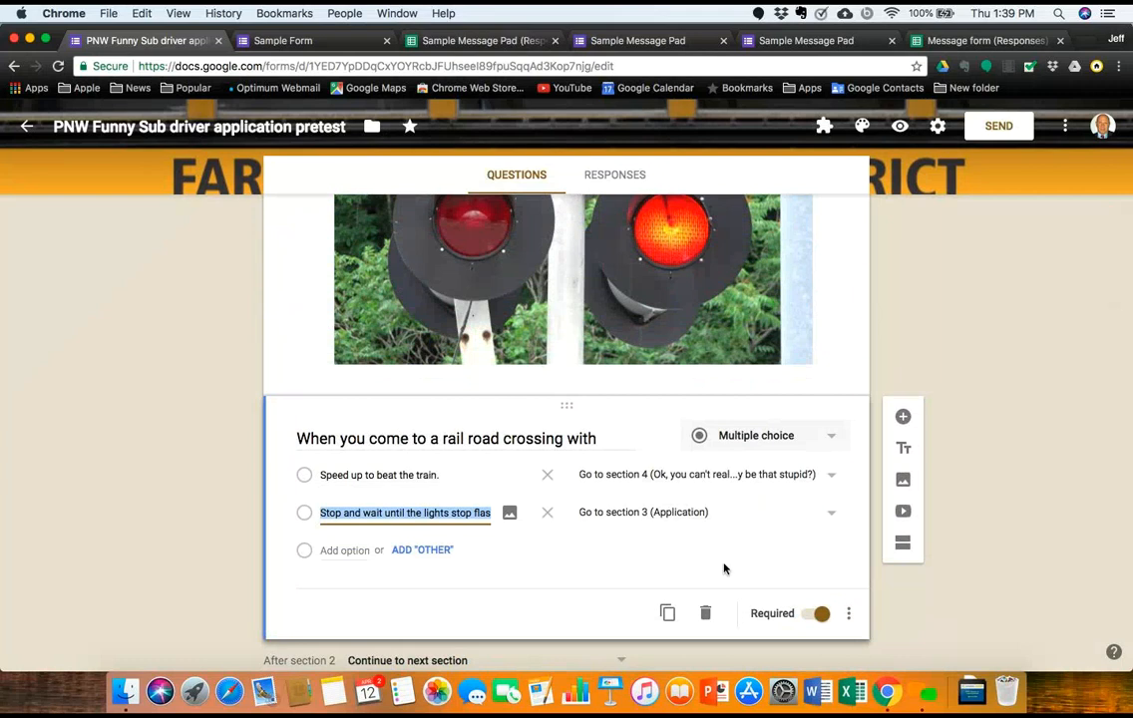
left_click(849, 613)
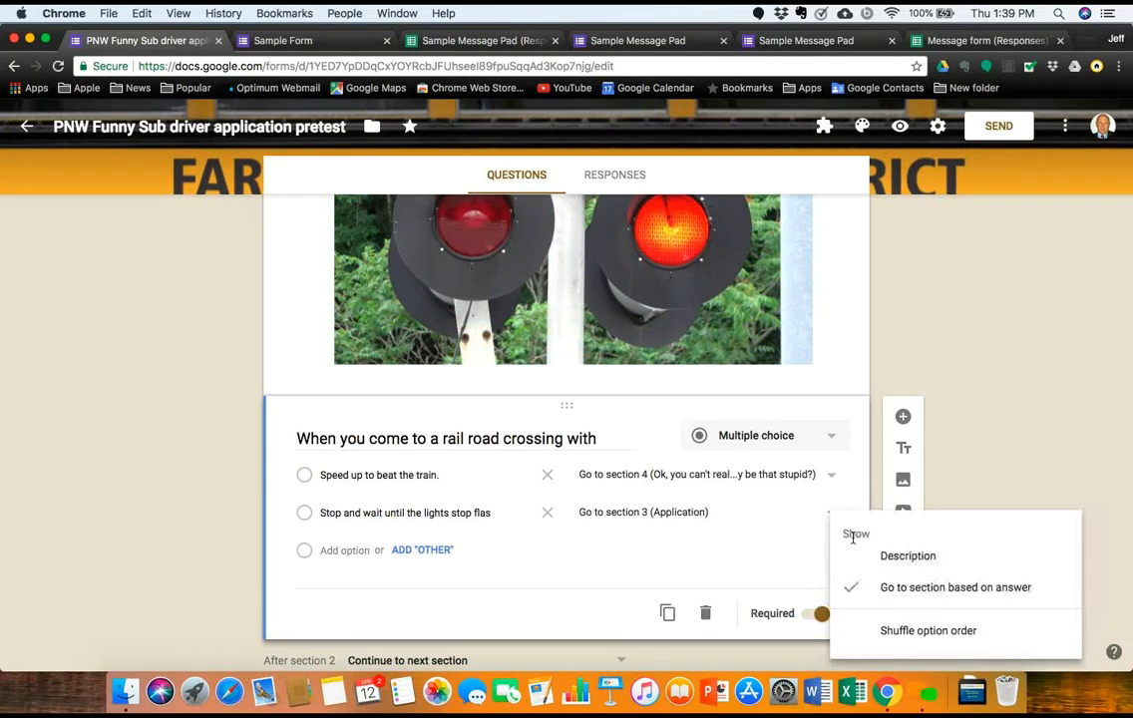
left_click(878, 561)
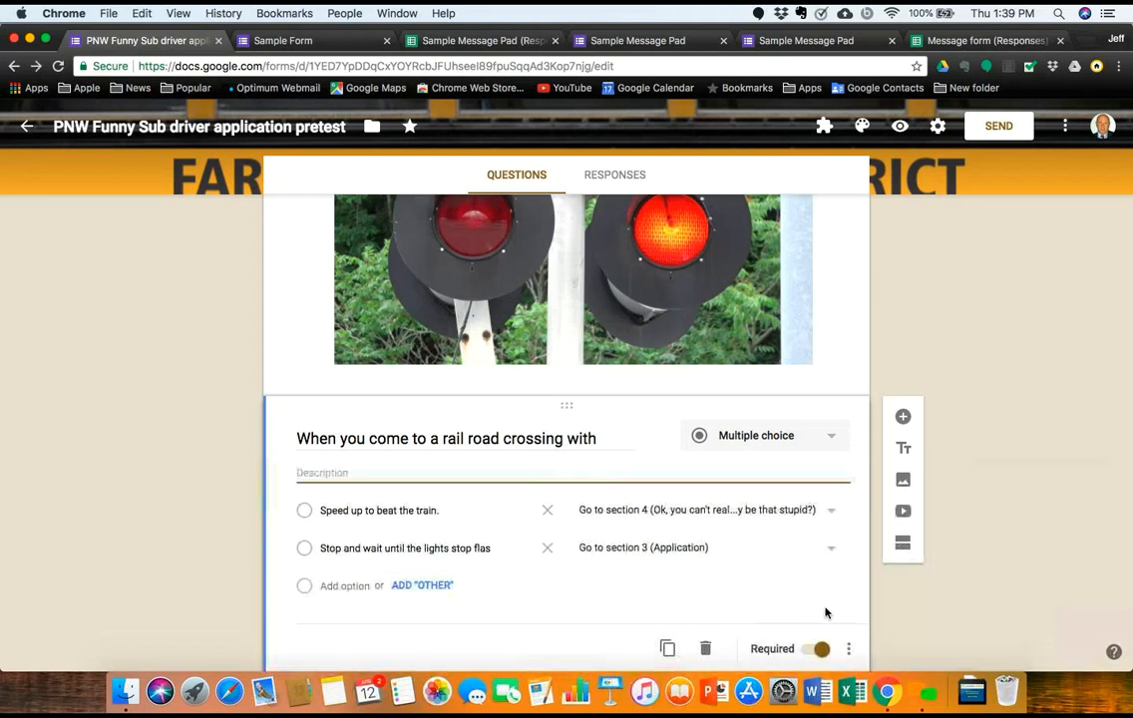
left_click(845, 650)
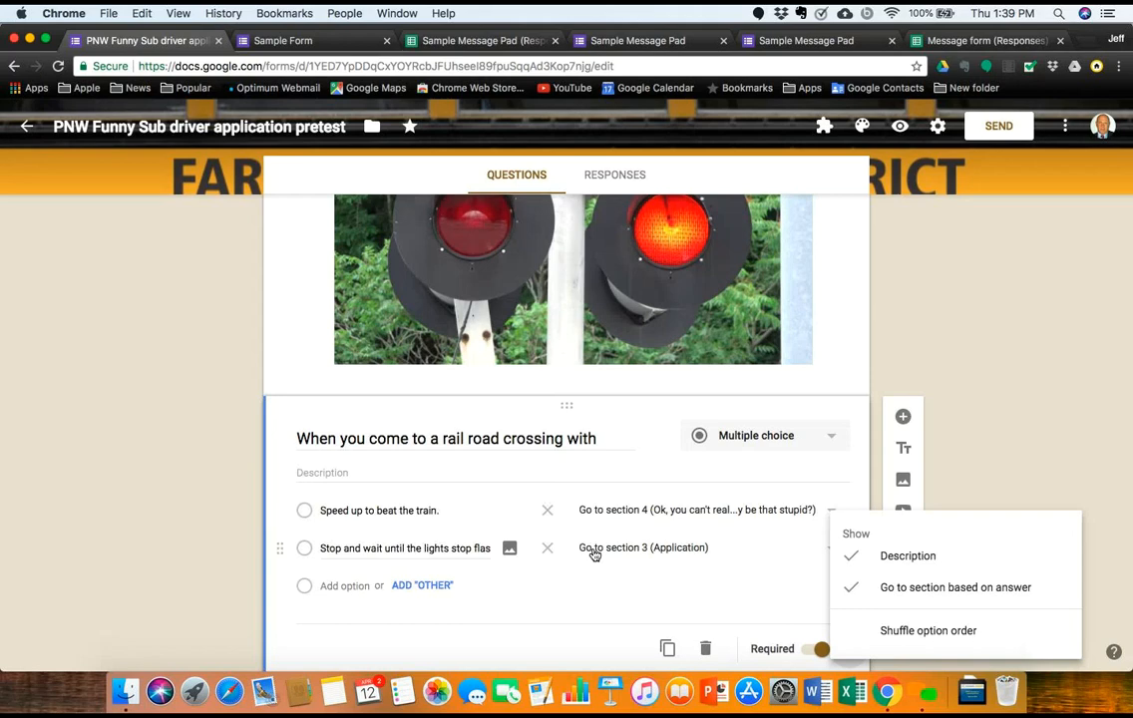
left_click(969, 374)
scroll(853, 260, "up", 15)
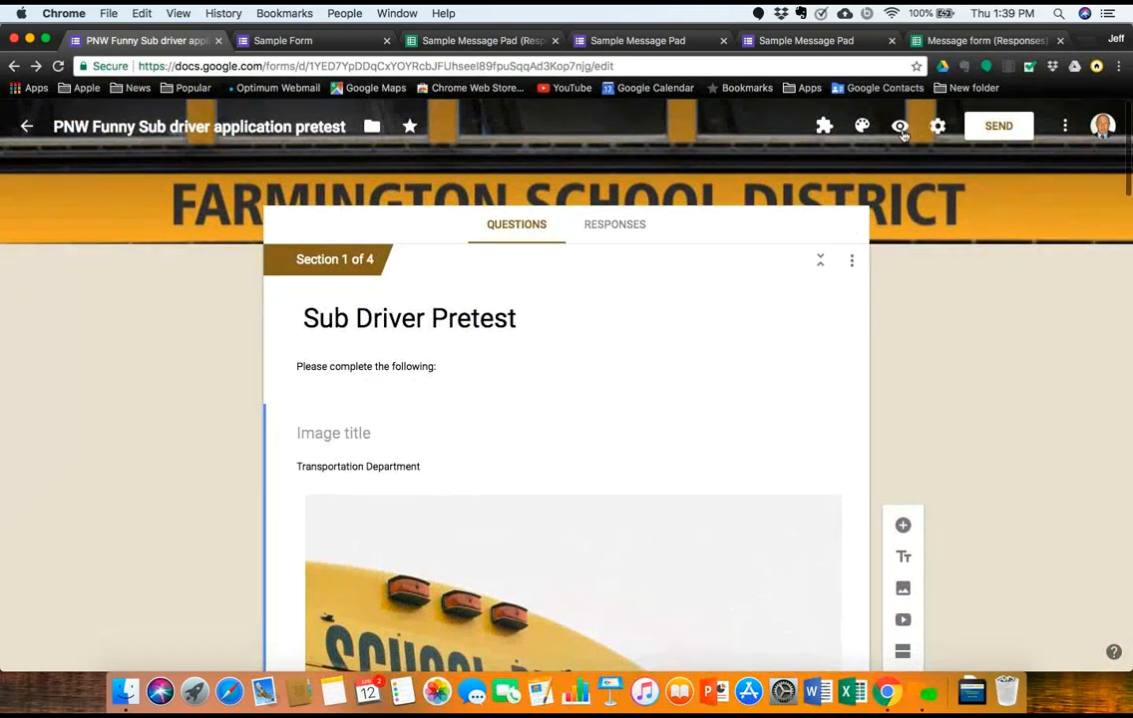
Step: Preview the live pretest and advance to the Pre Application Question page
left_click(901, 129)
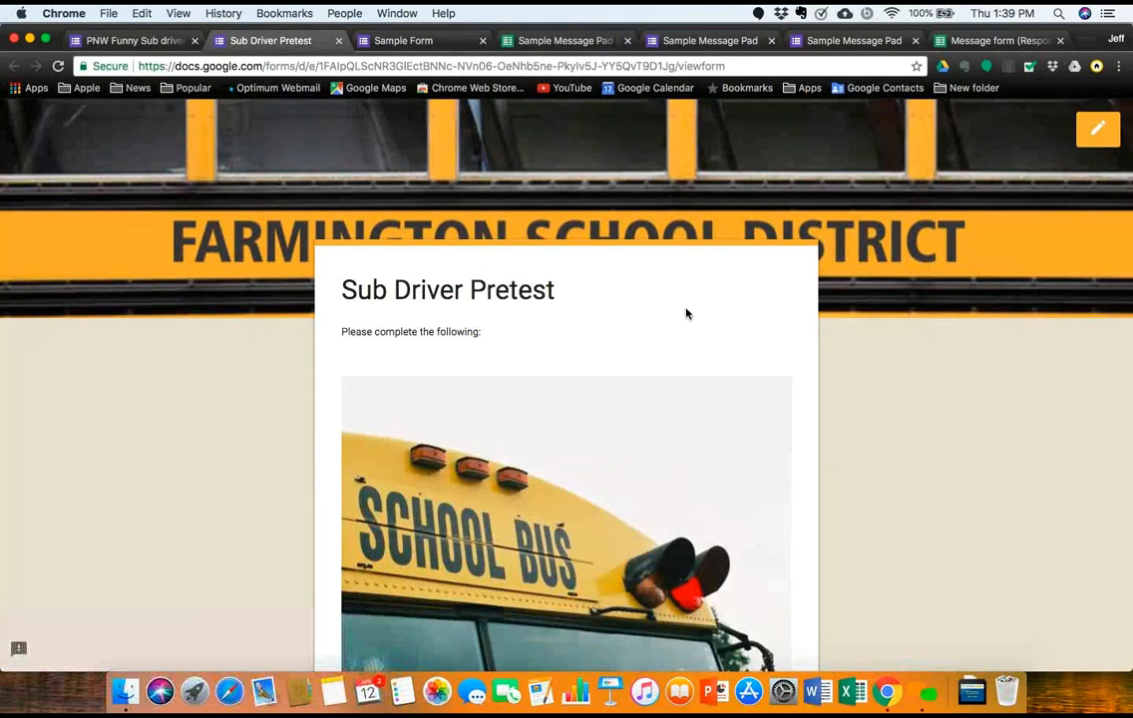
scroll(685, 313, "down", 5)
scroll(686, 313, "up", 5)
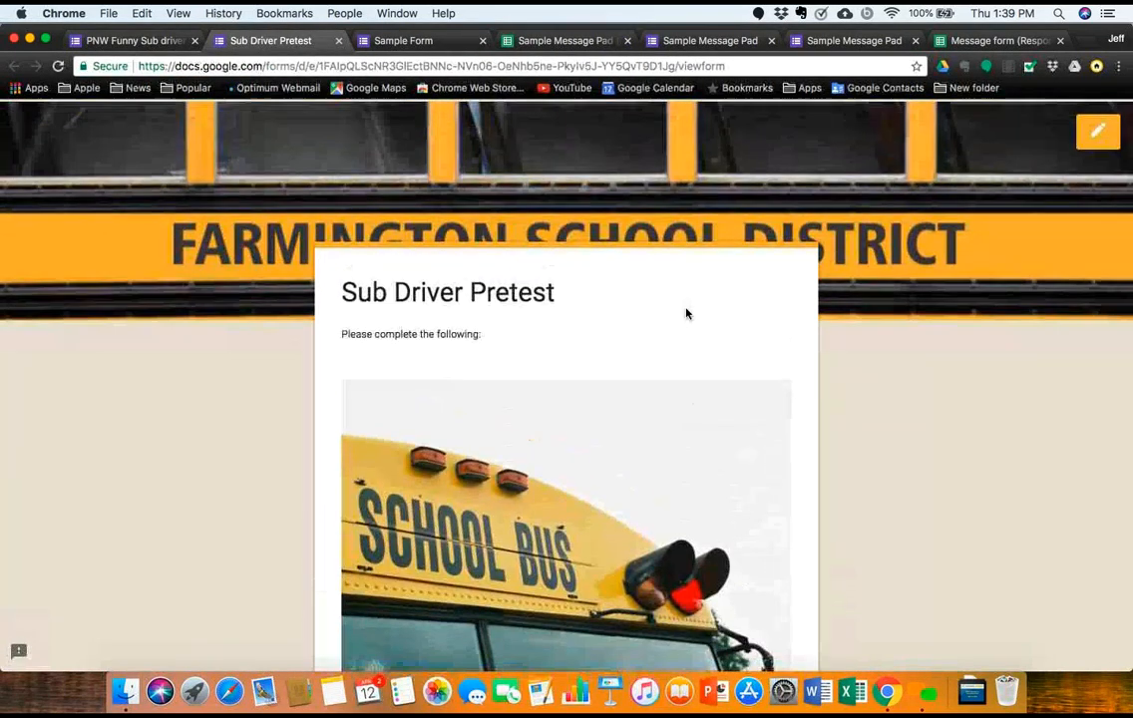
scroll(685, 314, "down", 3)
scroll(685, 313, "down", 1)
scroll(685, 313, "up", 2)
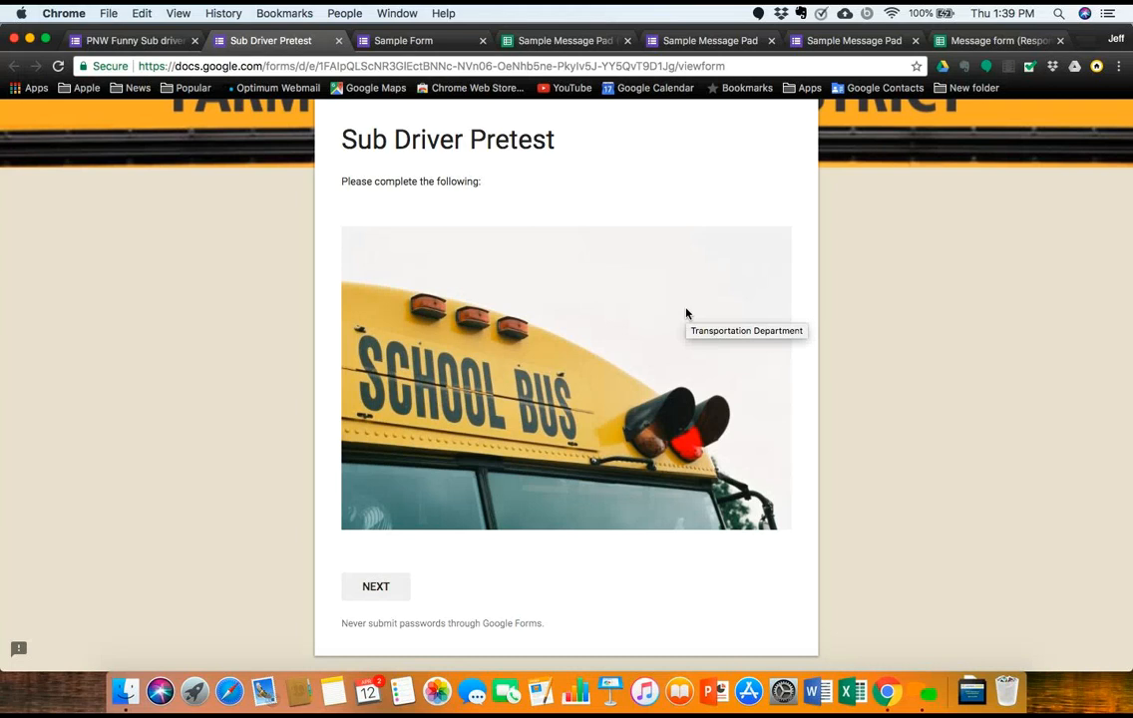
left_click(383, 585)
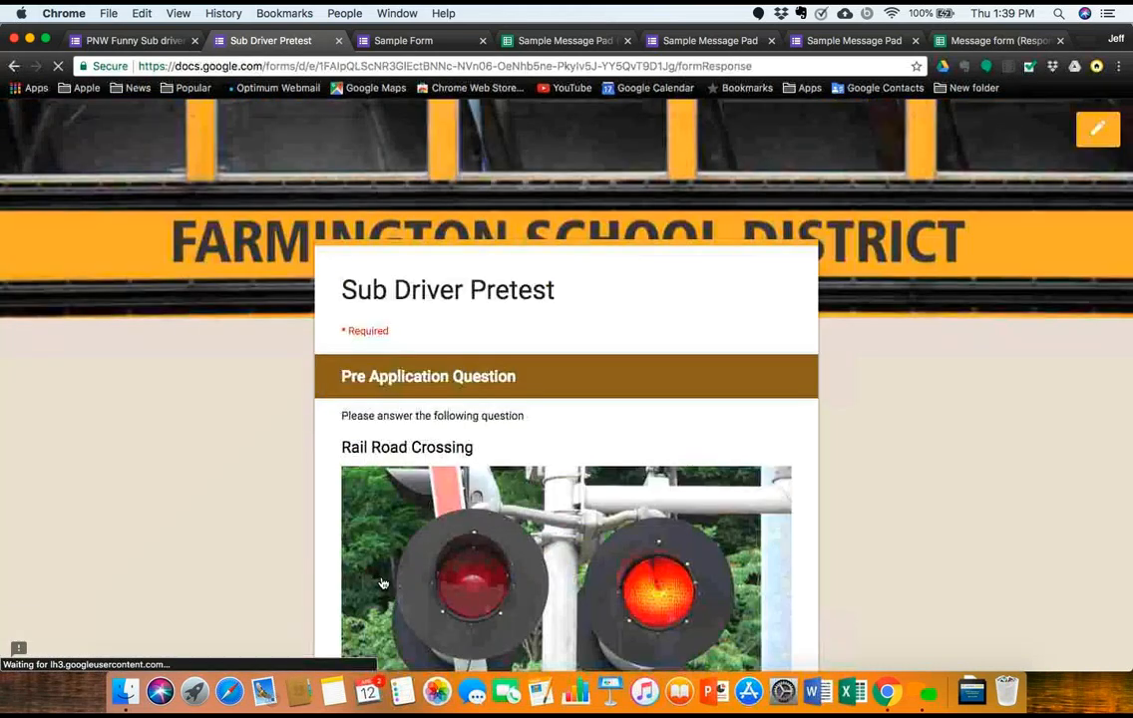
Step: Answer 'Speed up to beat the train.' and confirm it branches to 'Ok, you can't really be that stupid?', then go back
scroll(383, 585, "down", 3)
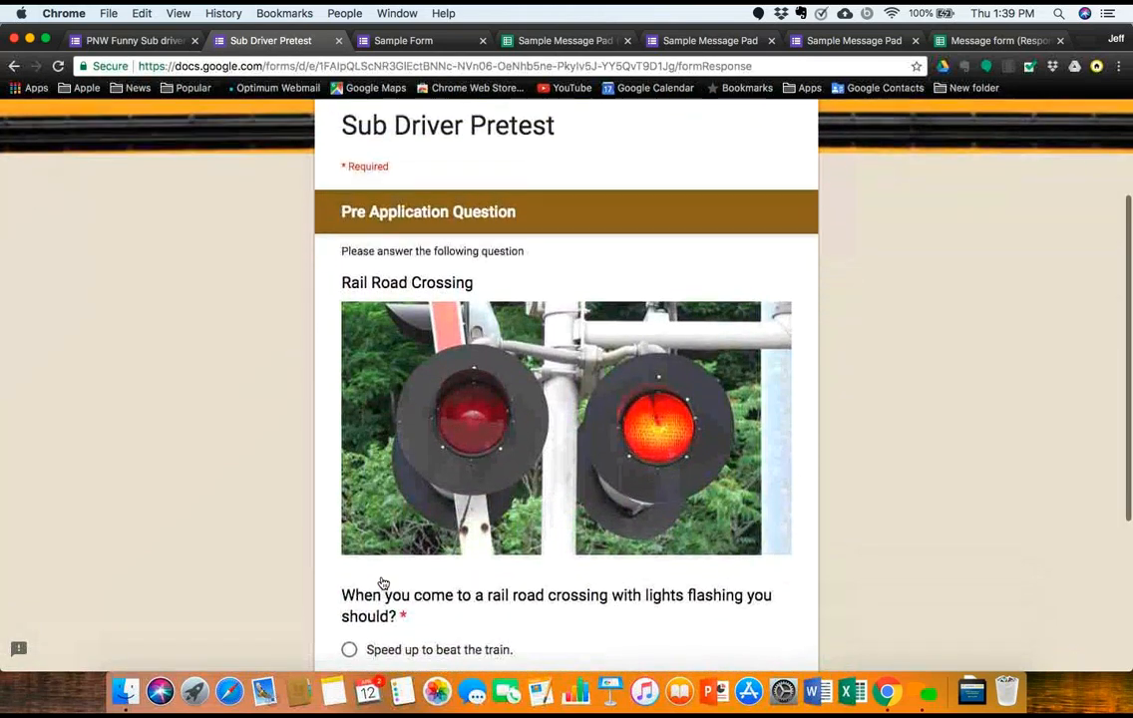
scroll(383, 584, "down", 2)
scroll(382, 582, "down", 2)
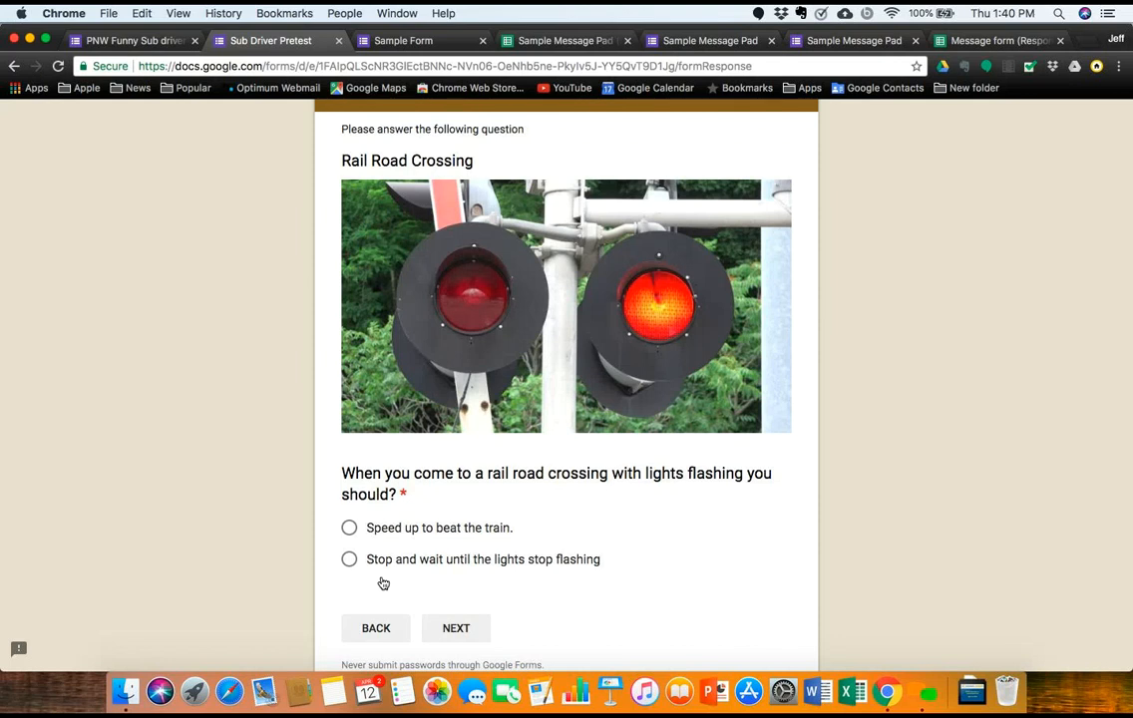
left_click(349, 531)
left_click(447, 628)
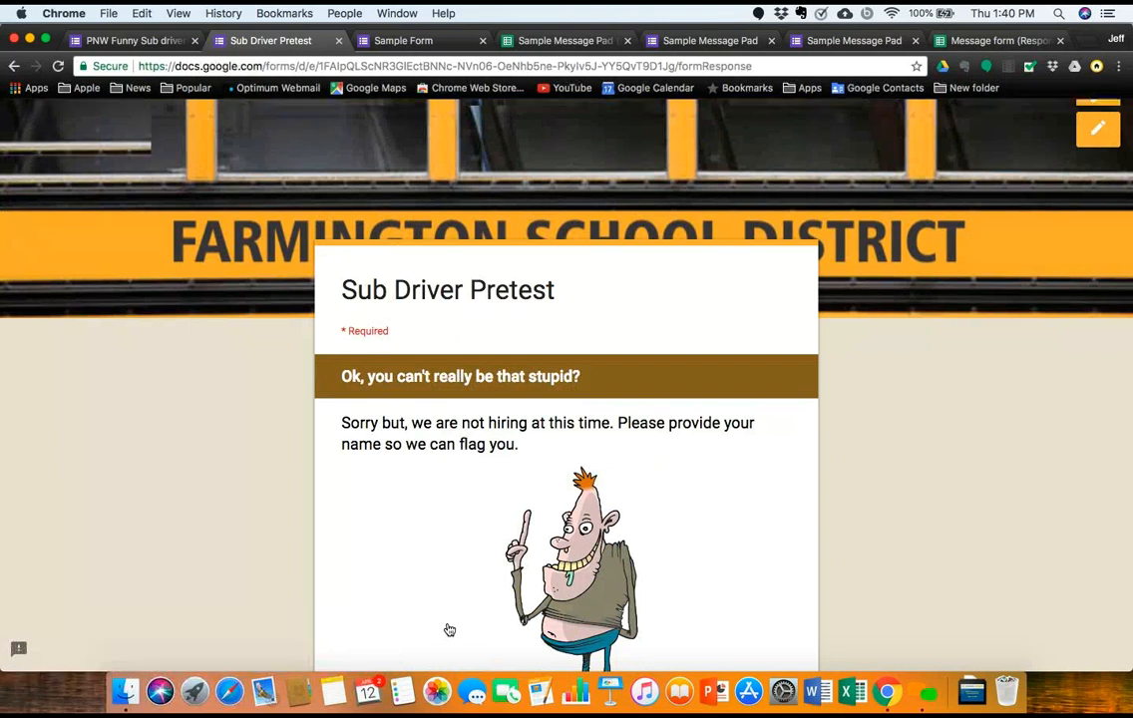
scroll(449, 629, "down", 3)
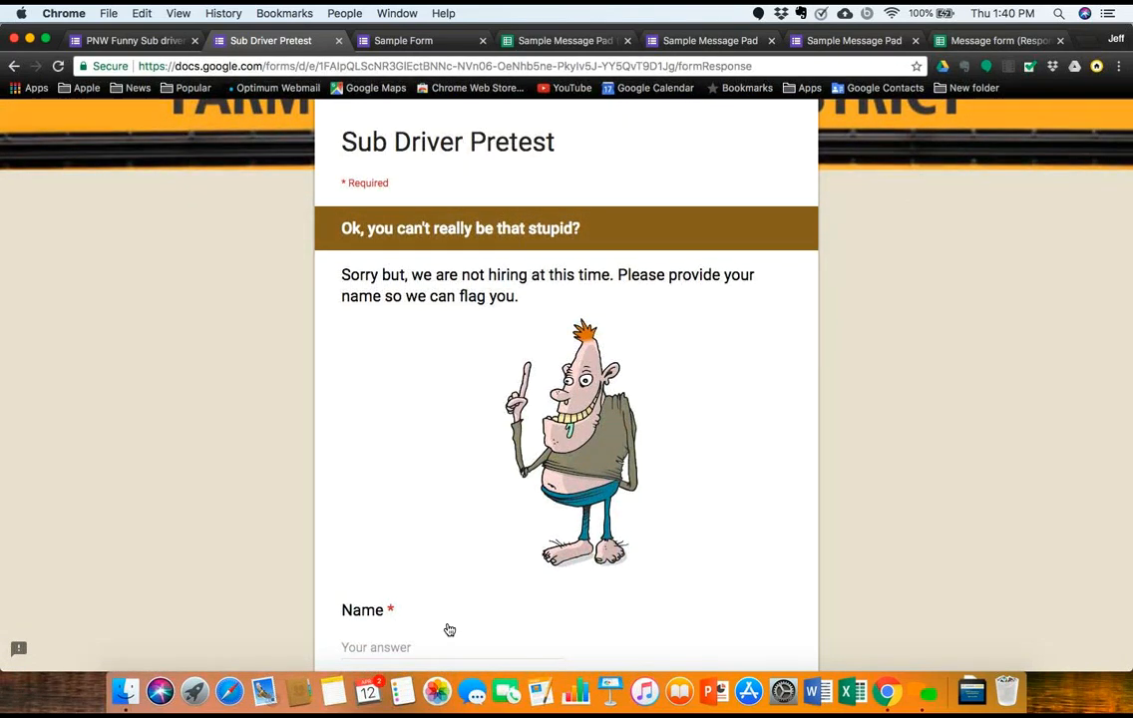
scroll(449, 630, "down", 2)
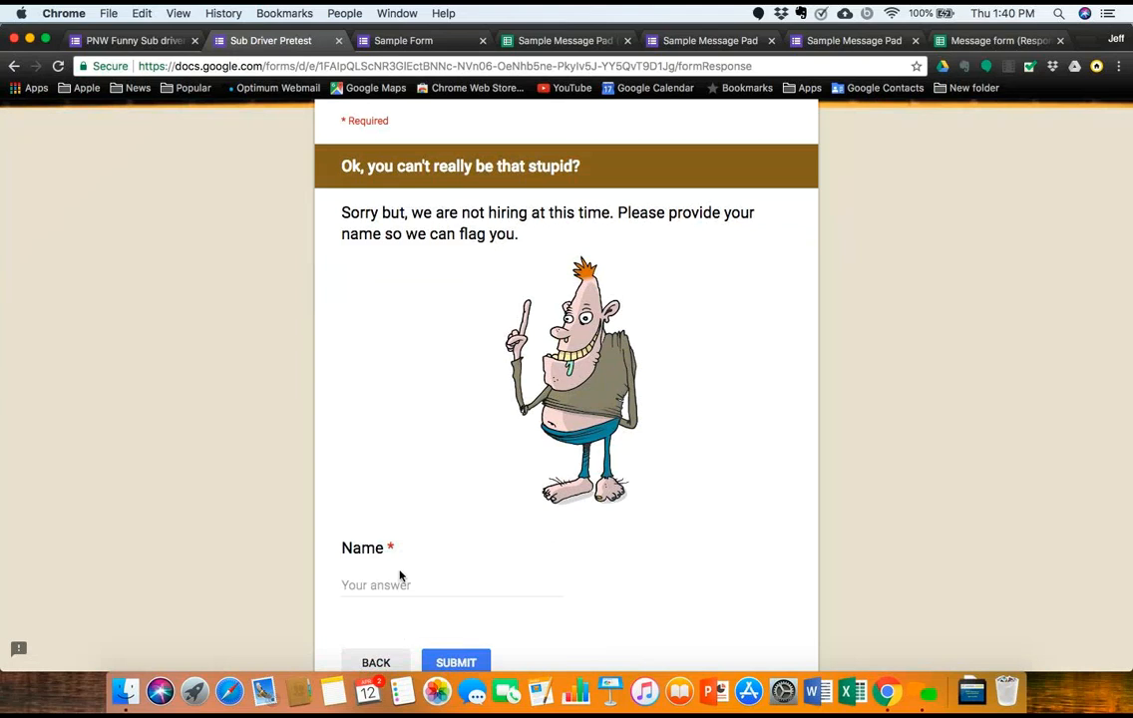
left_click(376, 664)
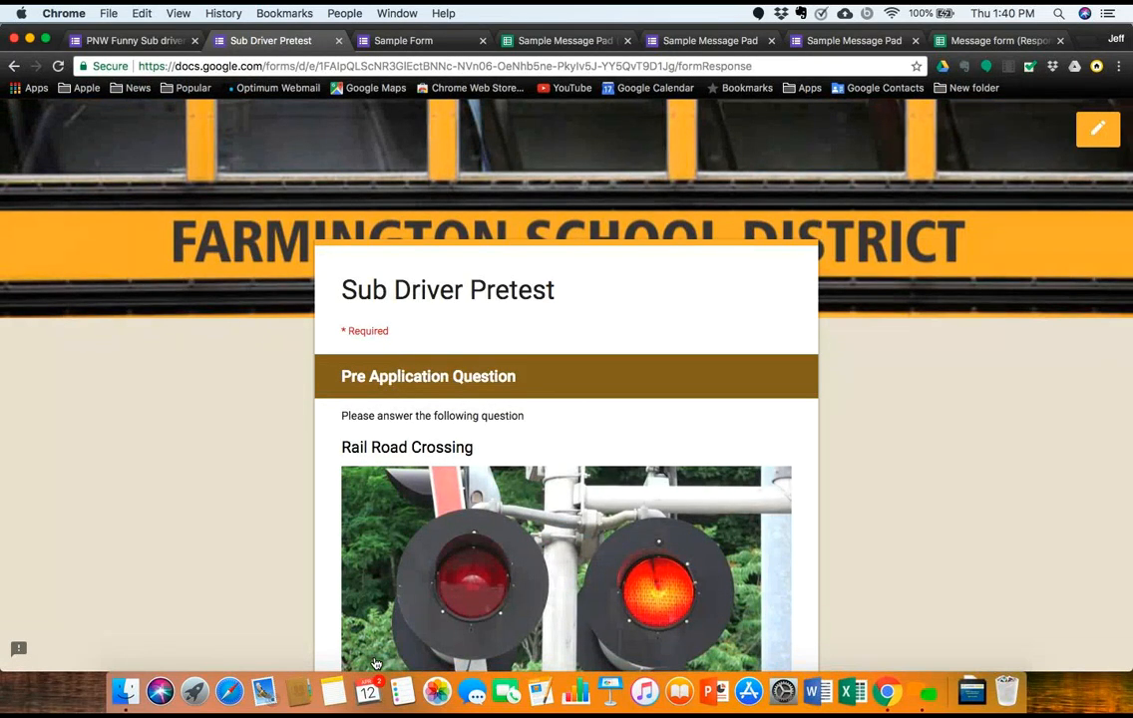
Step: Answer 'Stop and wait until the lights stop flashing', confirm it reaches Application, then return to the editor
scroll(374, 662, "down", 5)
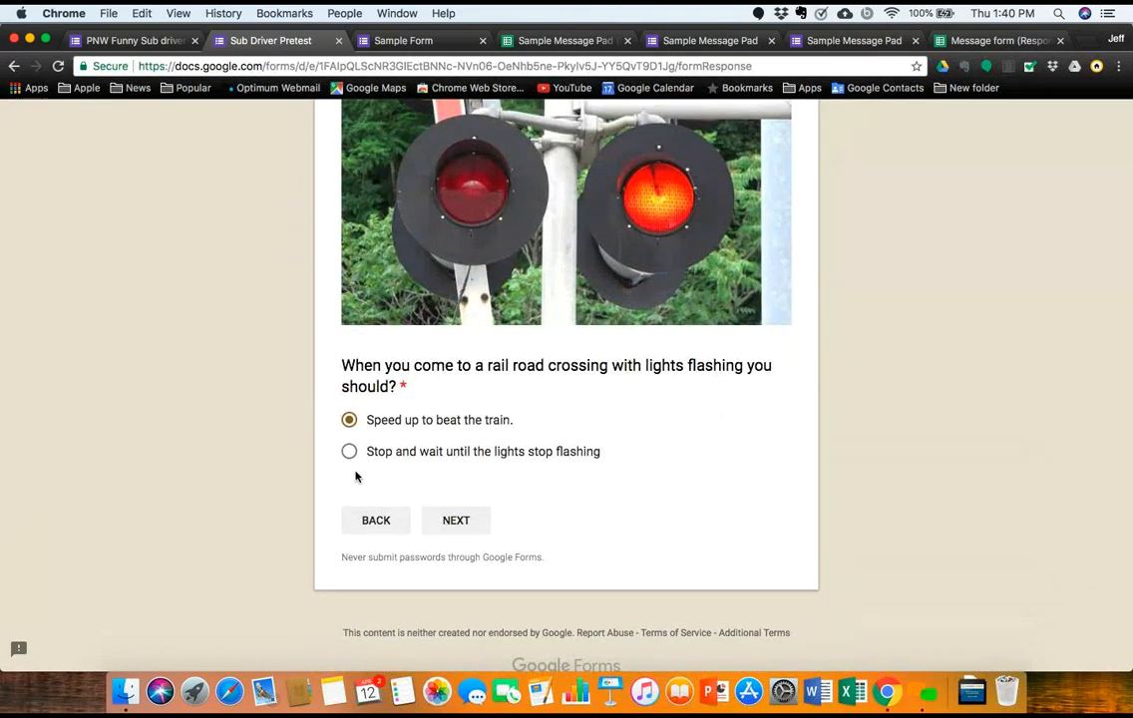
left_click(349, 455)
left_click(456, 521)
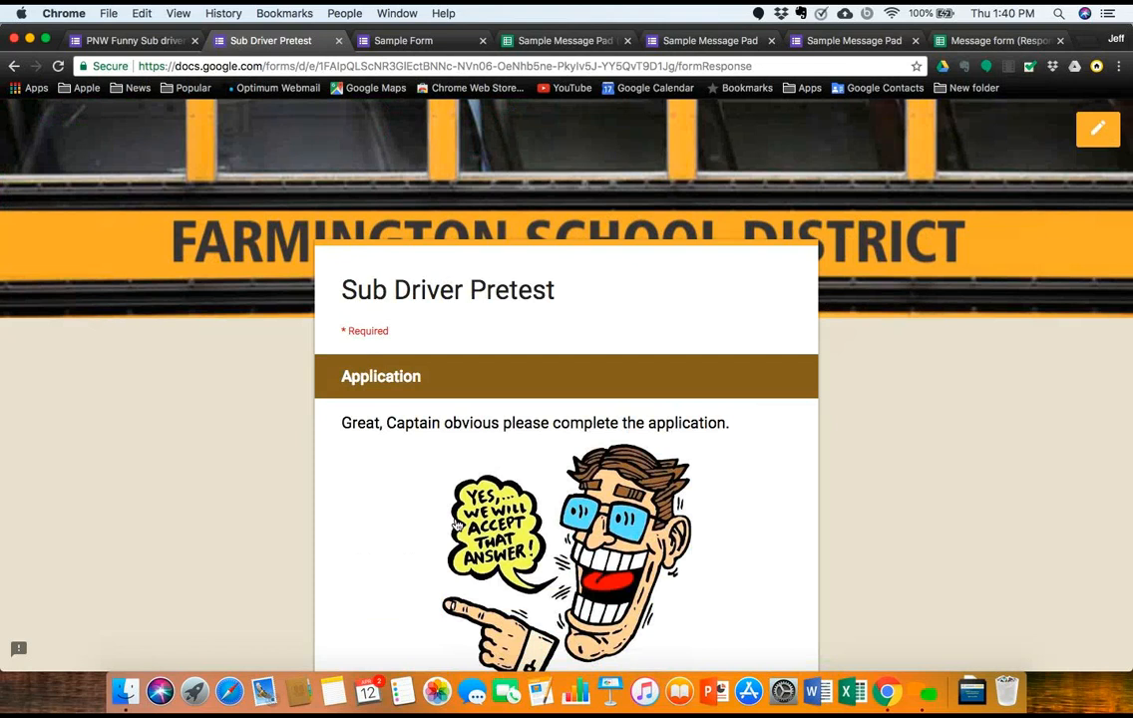
scroll(455, 522, "down", 3)
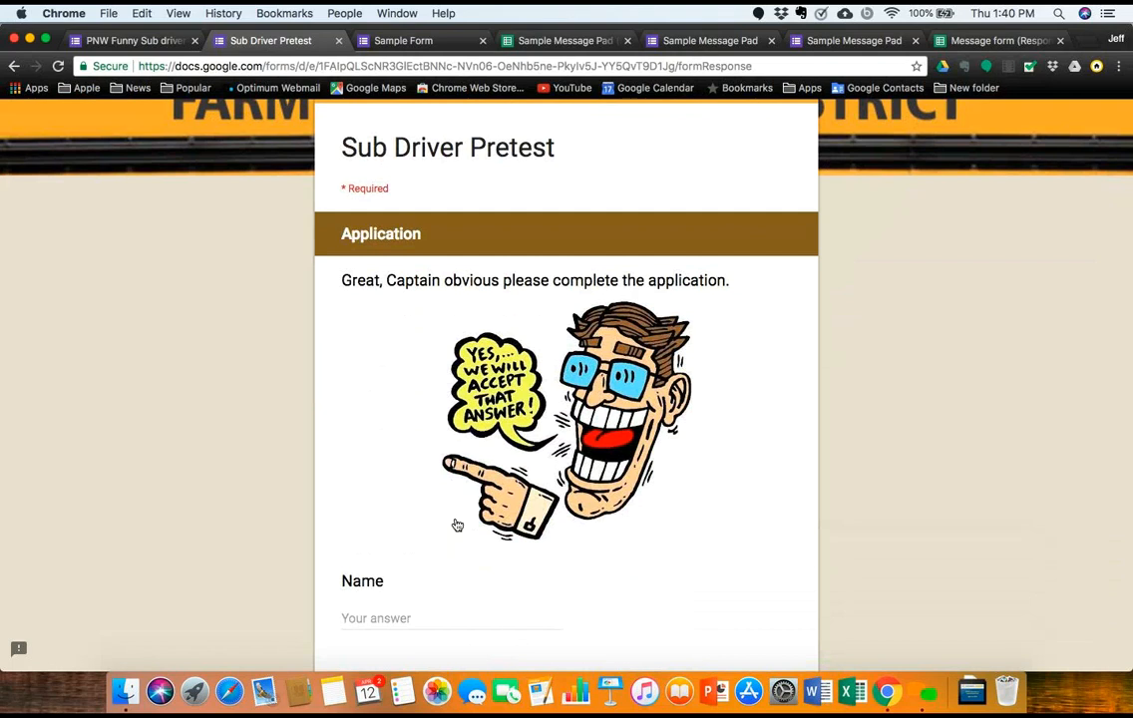
scroll(456, 526, "down", 8)
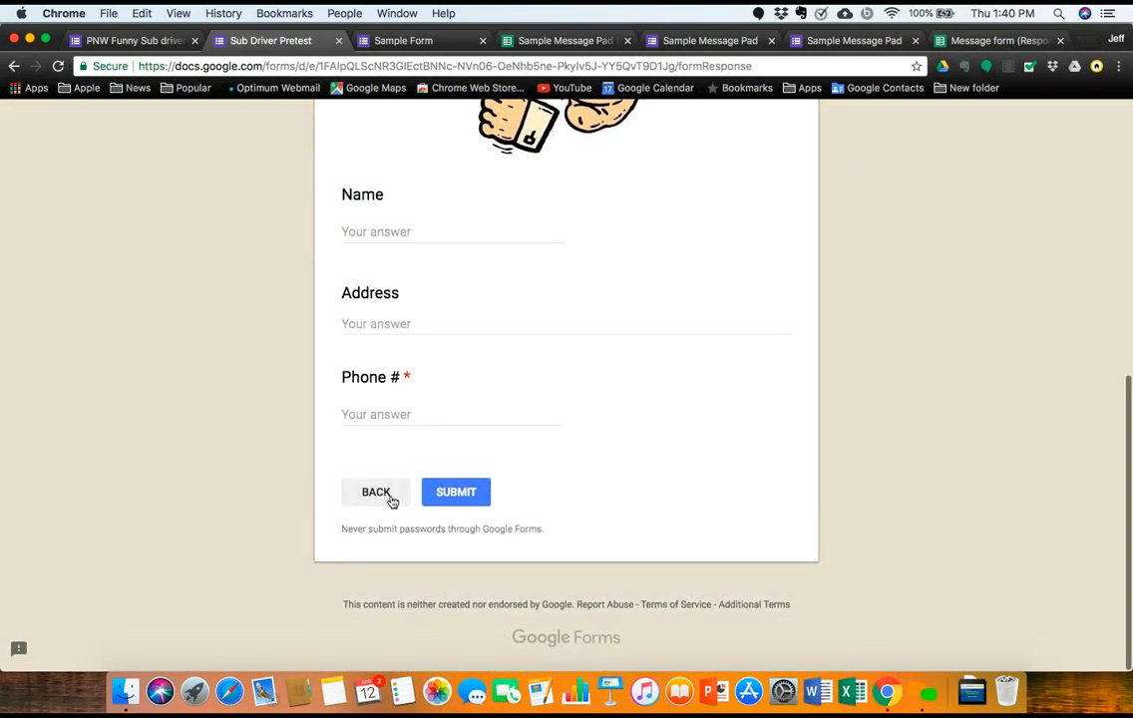
left_click(376, 492)
left_click(139, 41)
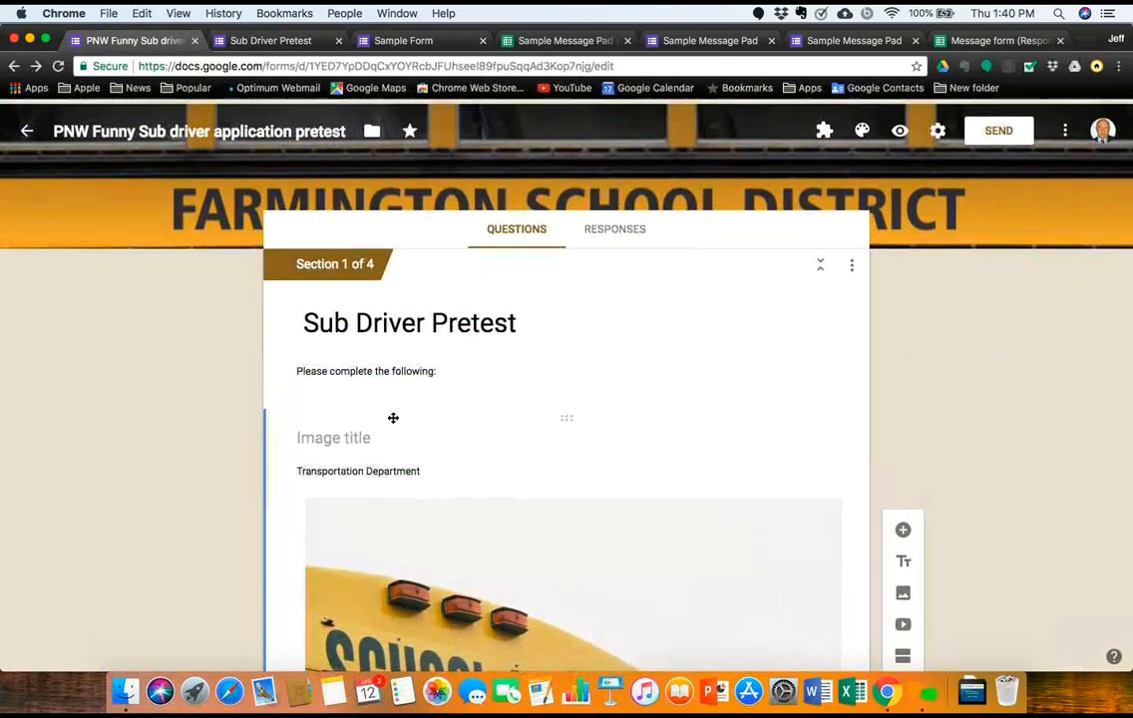
scroll(393, 418, "down", 10)
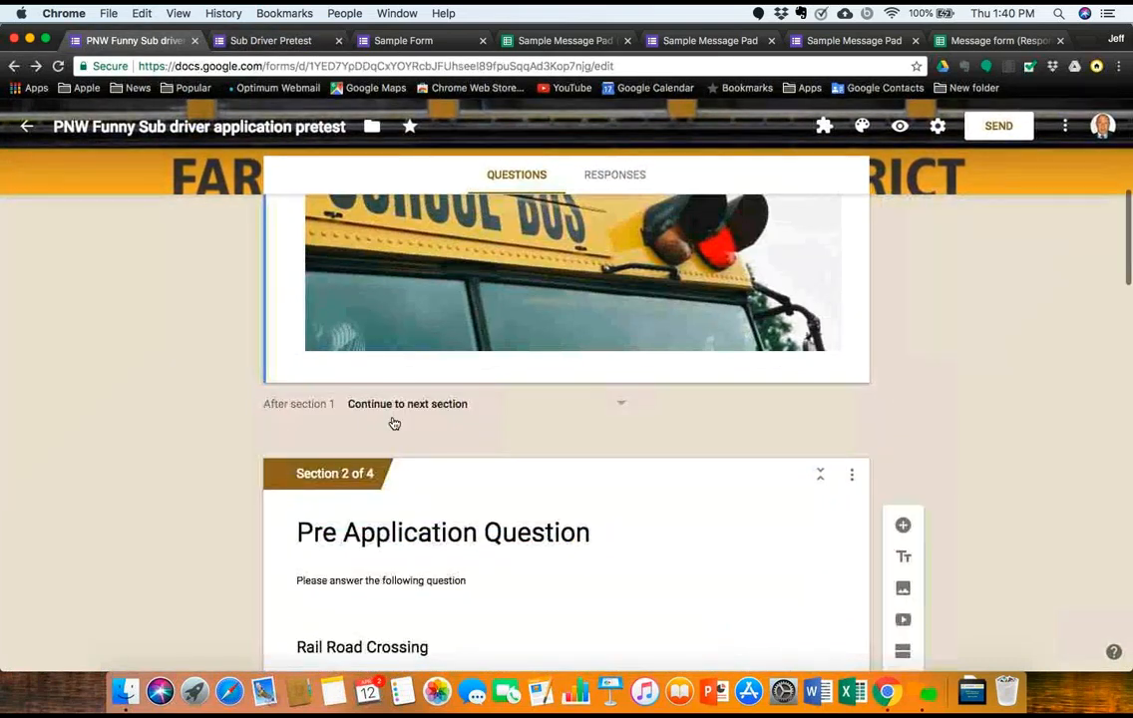
scroll(394, 424, "down", 5)
scroll(393, 423, "up", 15)
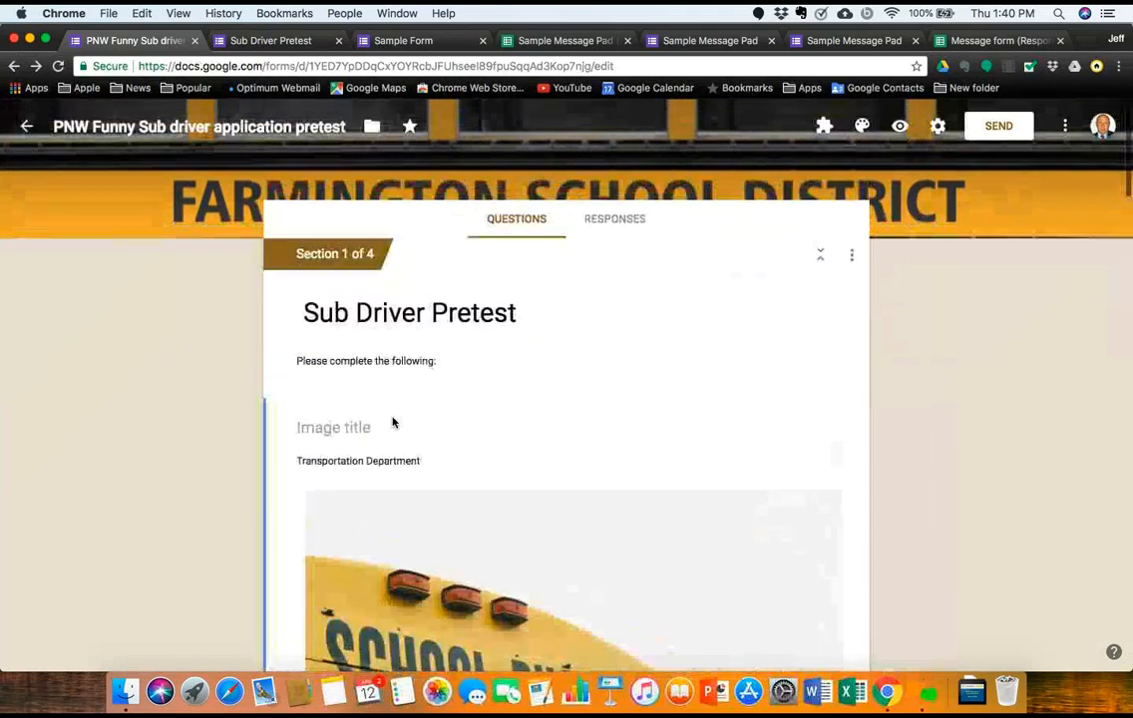
scroll(365, 414, "down", 8)
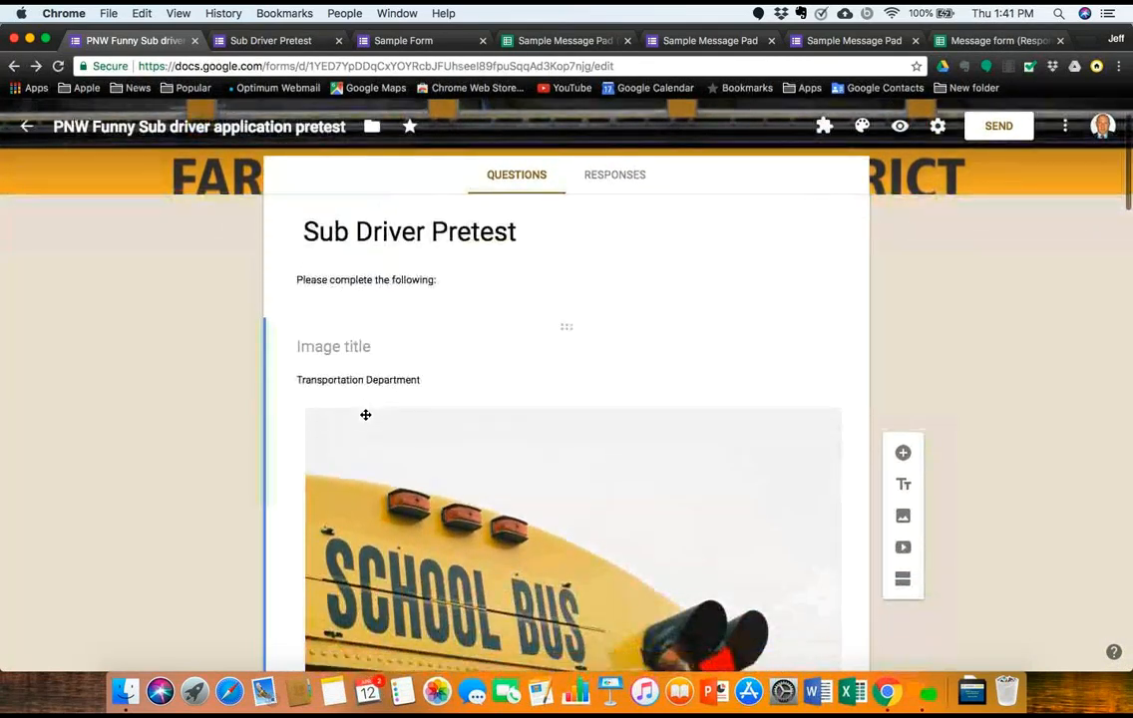
scroll(365, 419, "down", 4)
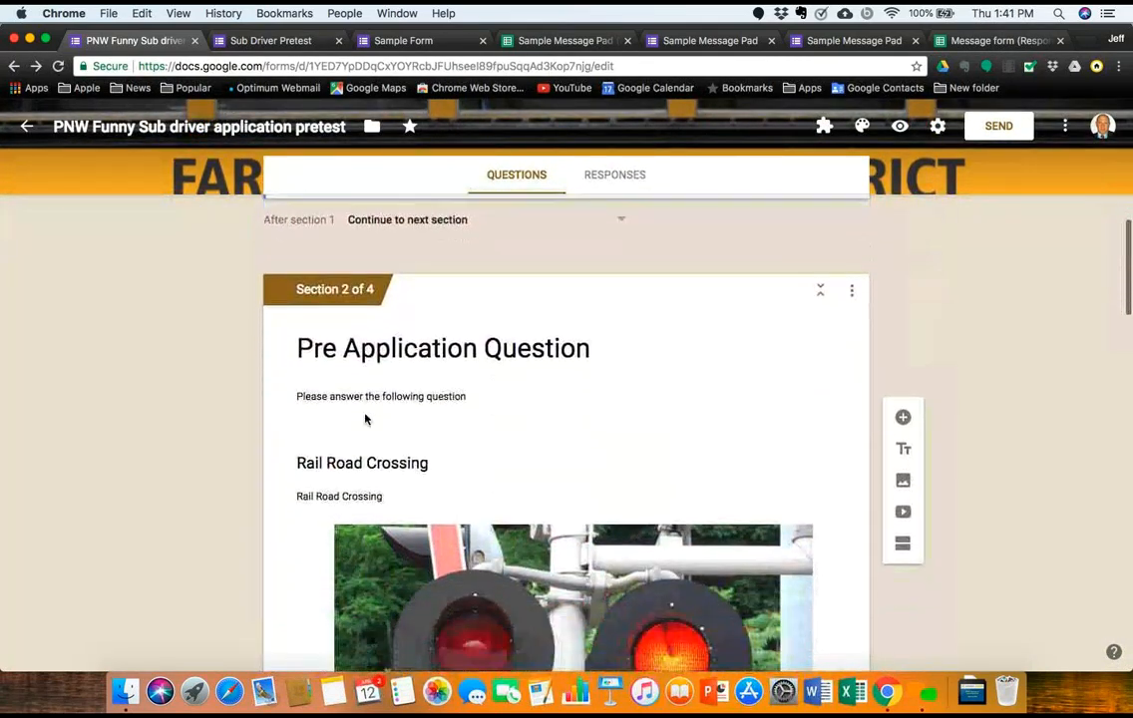
scroll(365, 419, "down", 5)
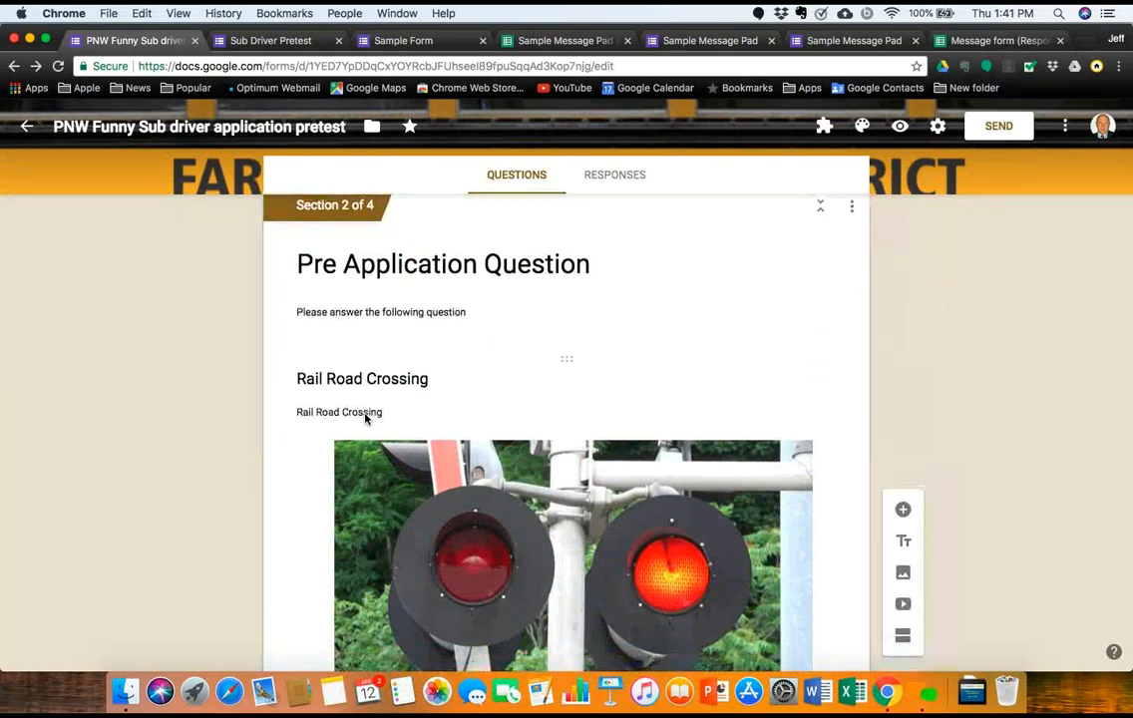
scroll(365, 419, "down", 12)
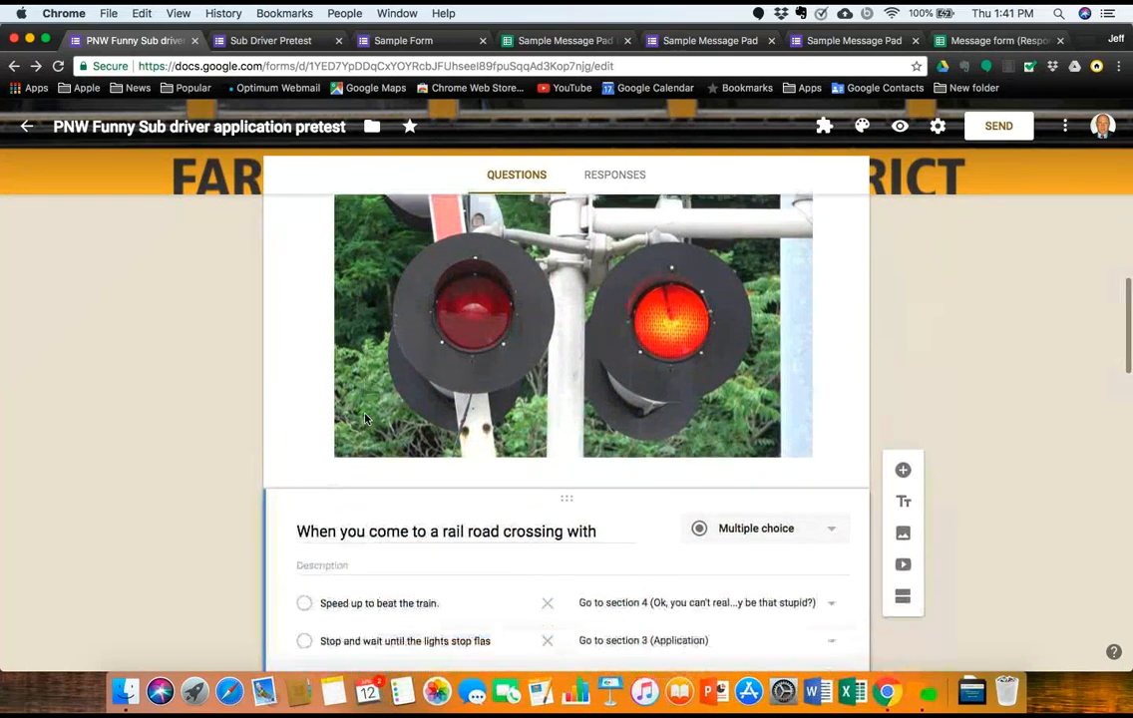
scroll(365, 419, "down", 2)
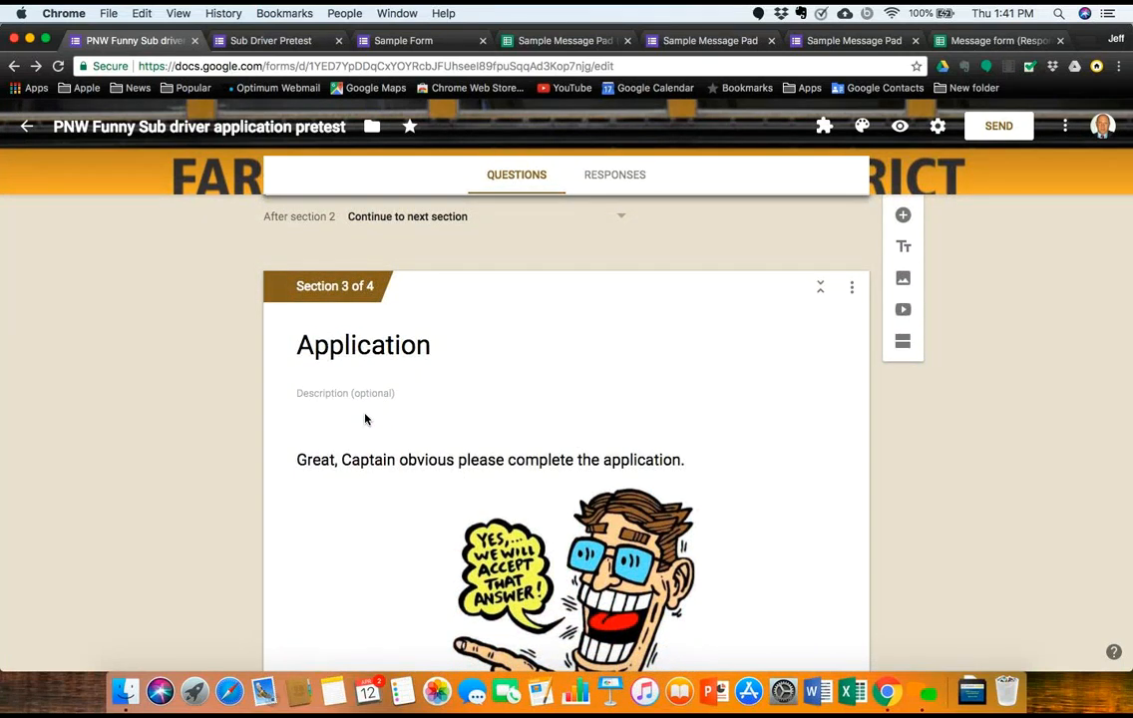
scroll(365, 419, "down", 15)
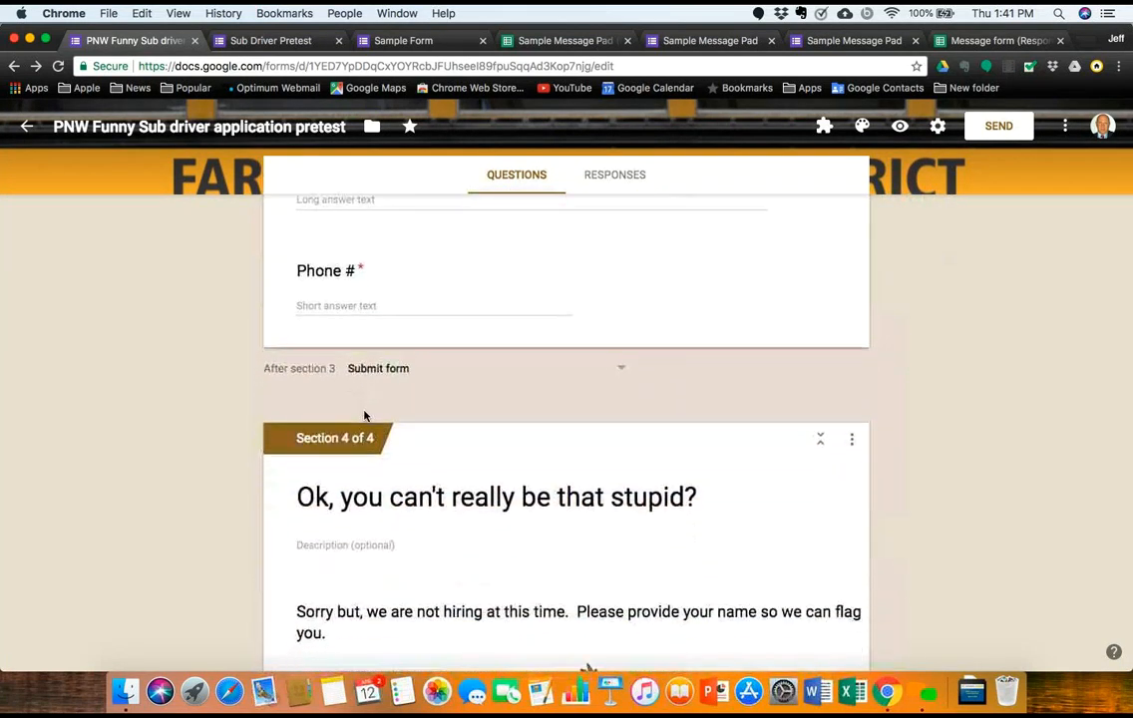
scroll(365, 417, "down", 9)
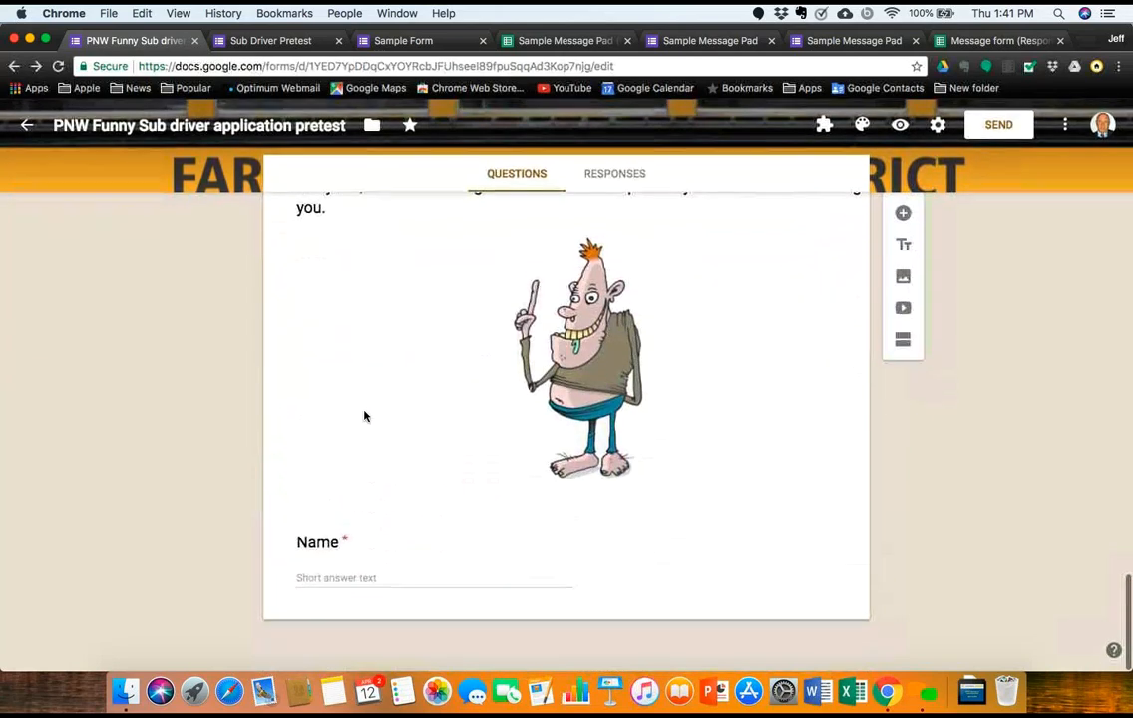
scroll(365, 419, "up", 20)
scroll(366, 426, "down", 12)
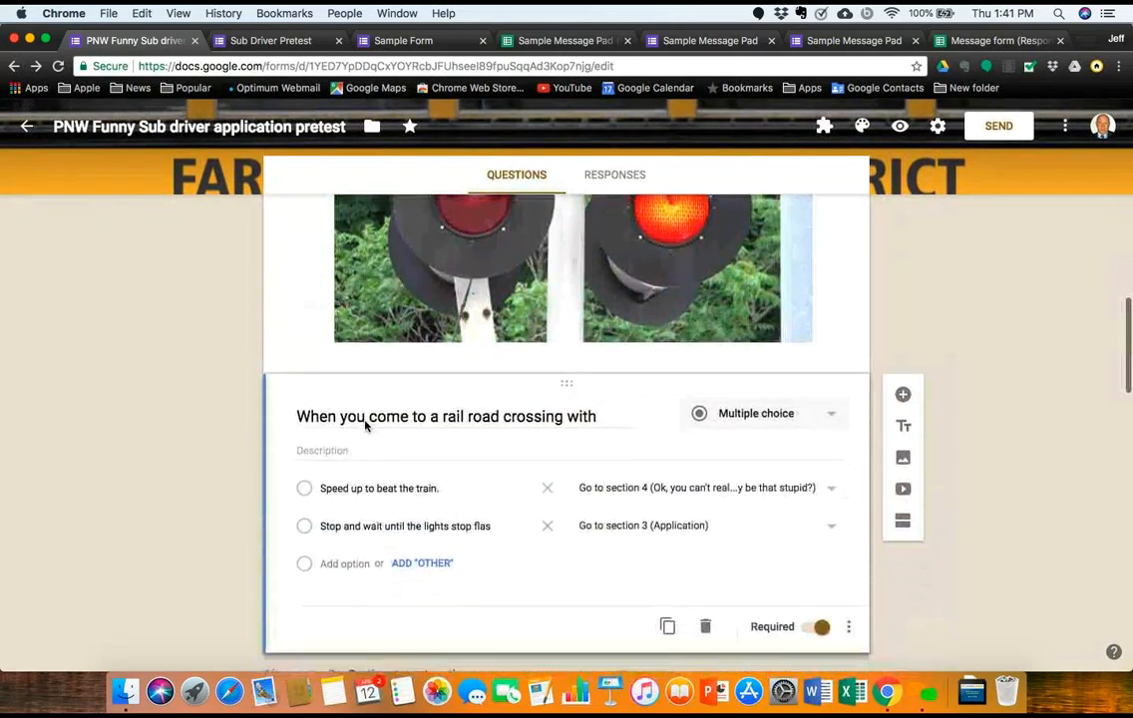
scroll(365, 424, "up", 10)
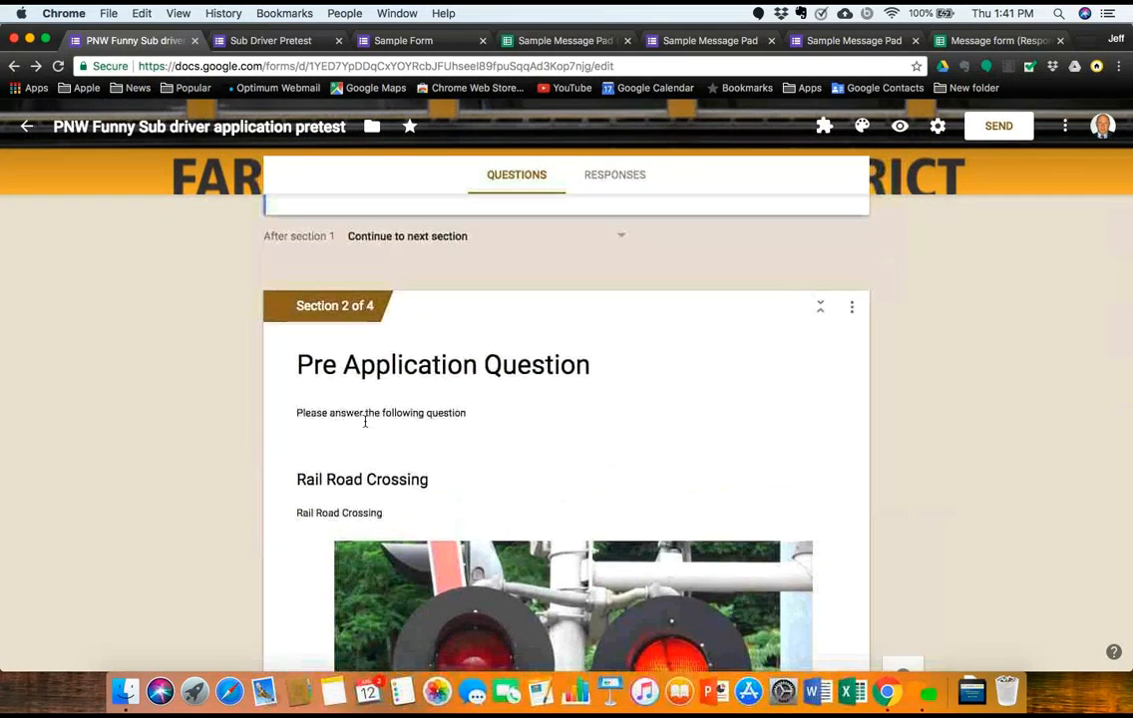
scroll(365, 422, "down", 15)
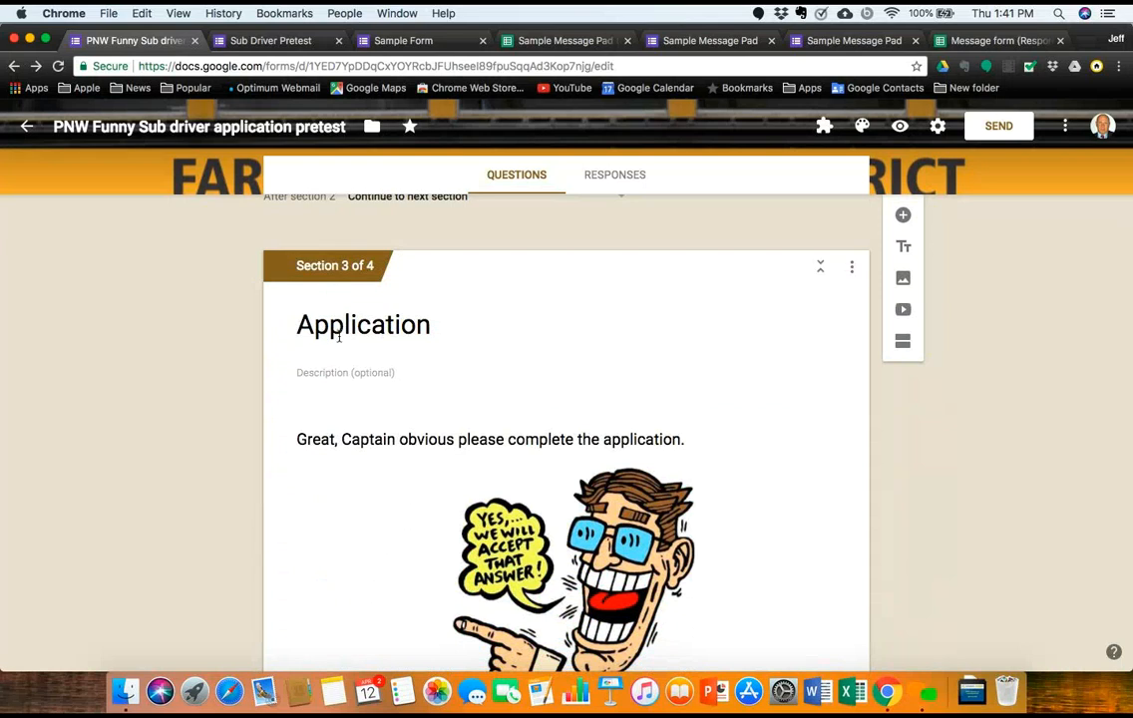
scroll(339, 338, "down", 5)
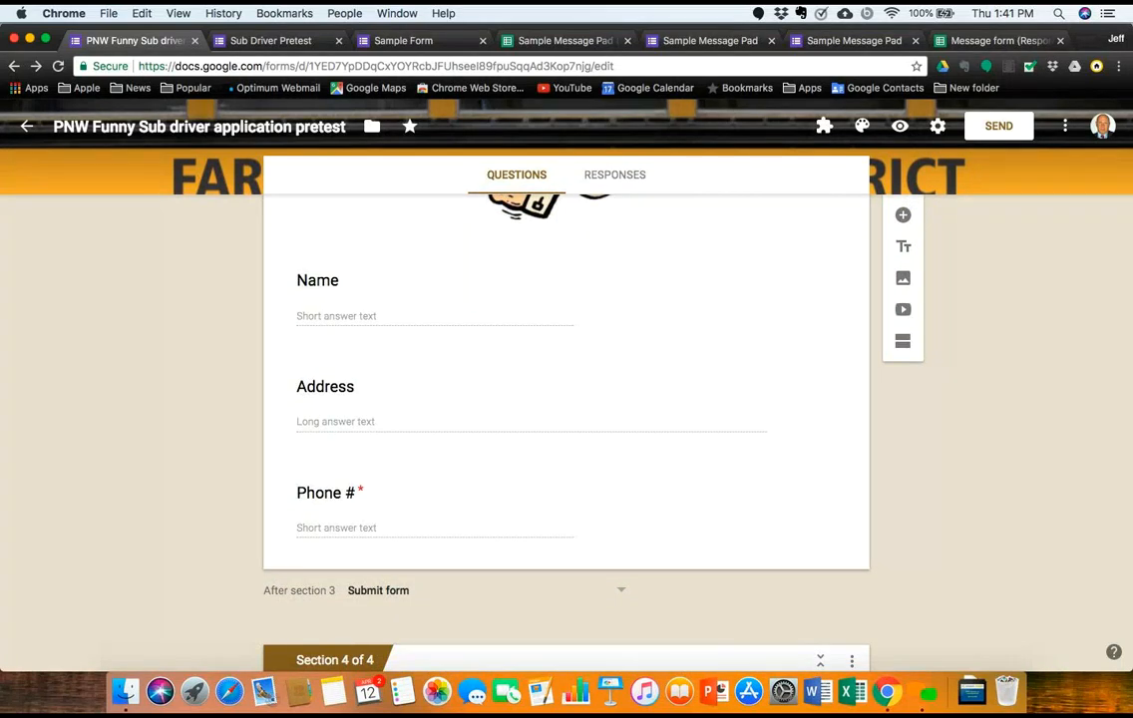
scroll(396, 640, "down", 5)
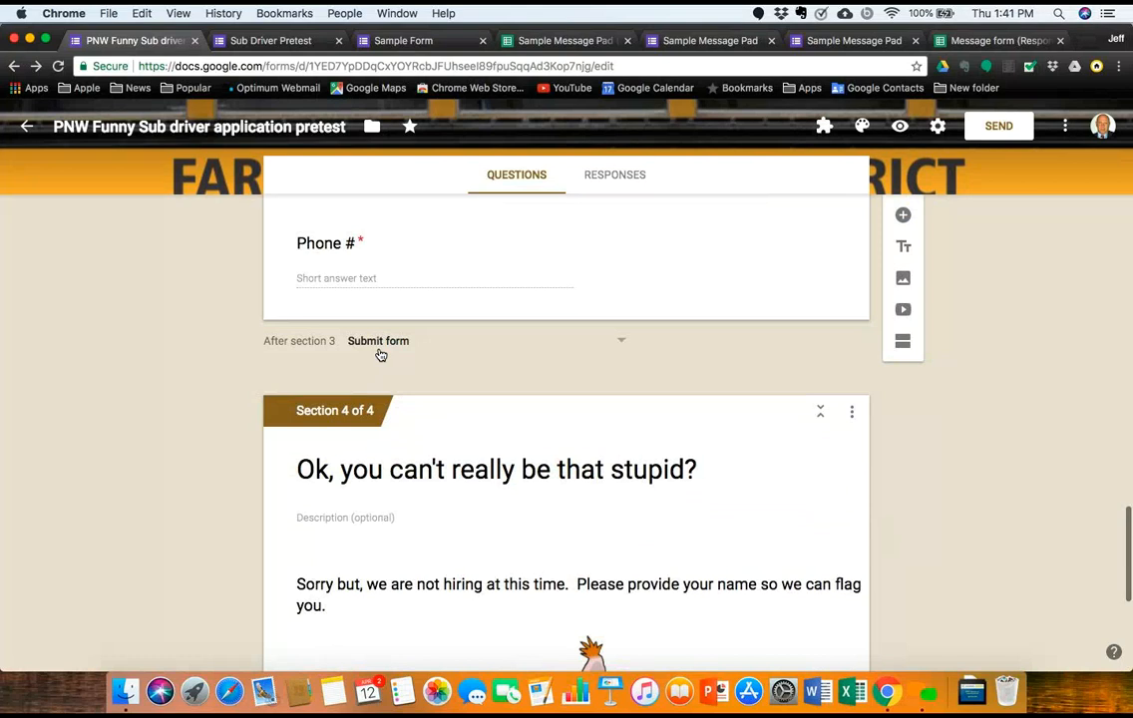
scroll(370, 482, "down", 8)
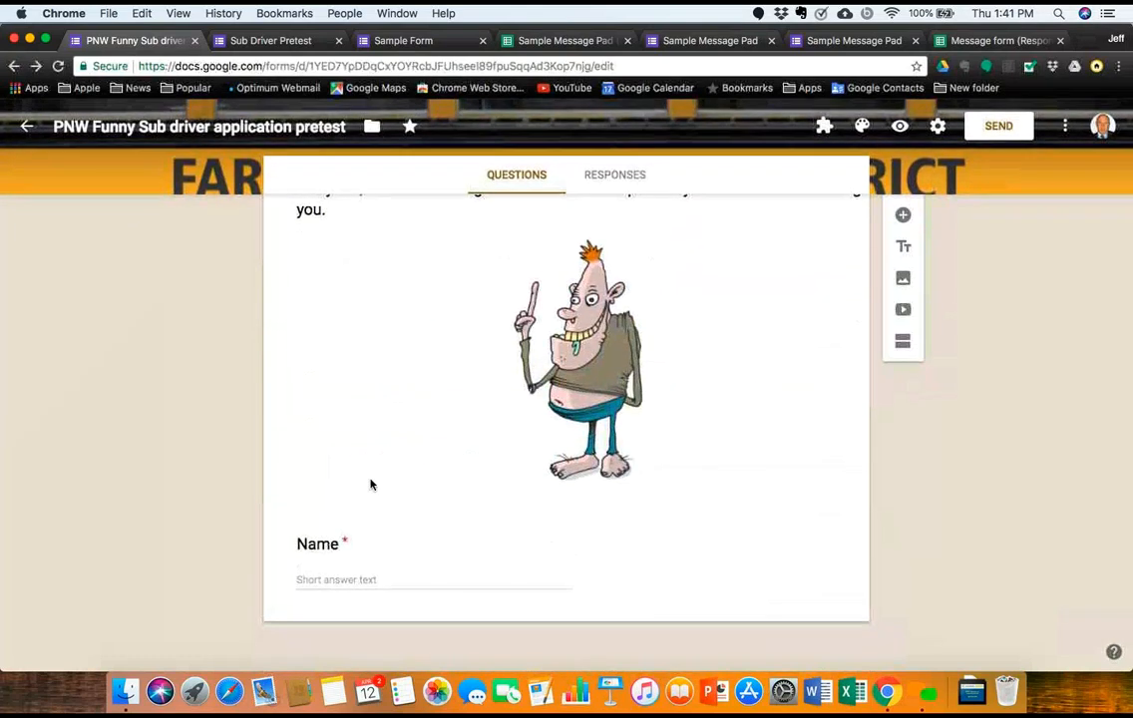
scroll(370, 484, "up", 5)
scroll(370, 484, "down", 4)
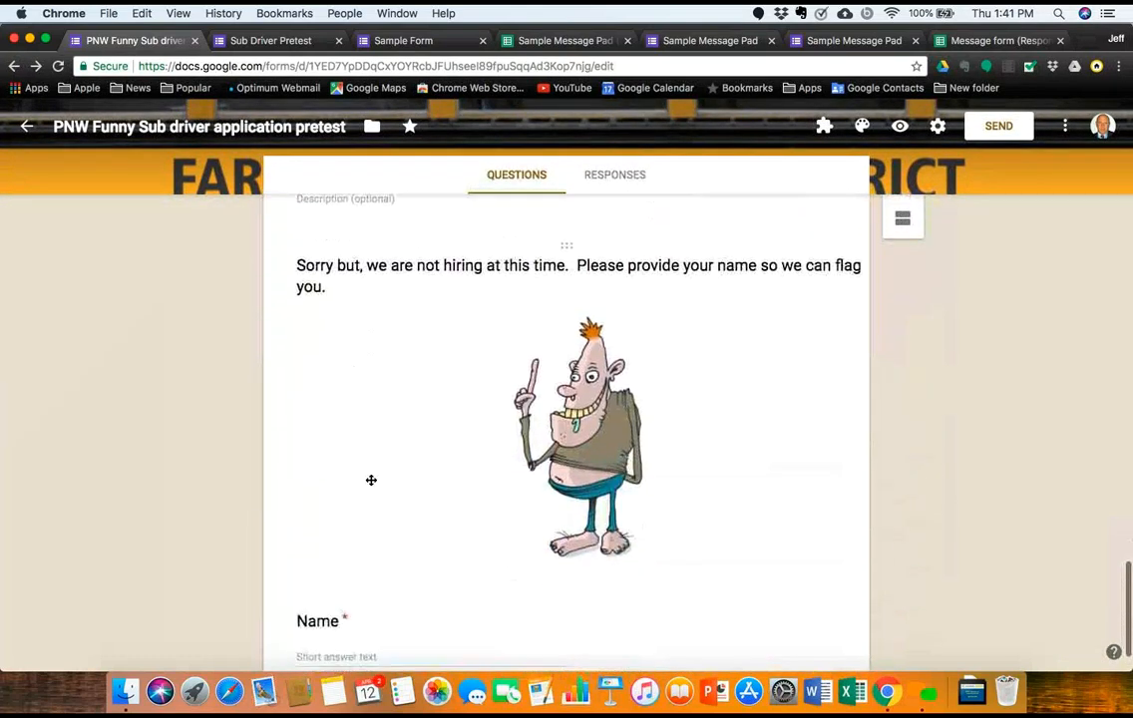
scroll(370, 485, "up", 9)
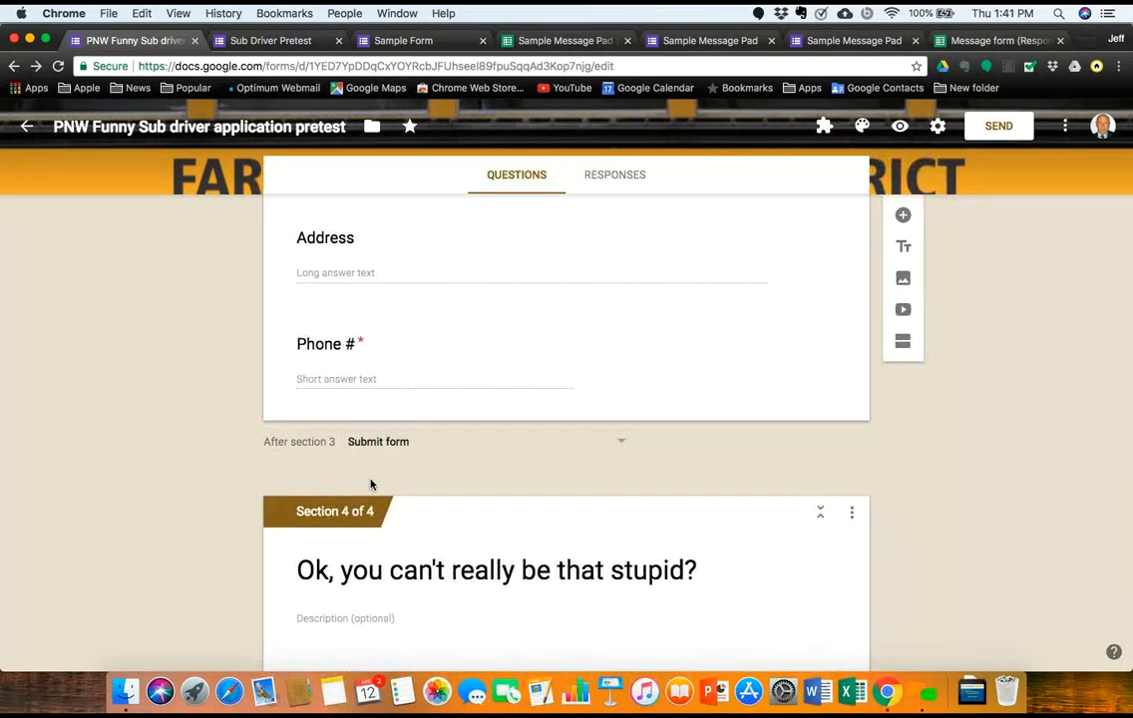
Step: From Forms home, glance at PNW AA Capabilities Form, then open AAA test PNW
left_click(13, 68)
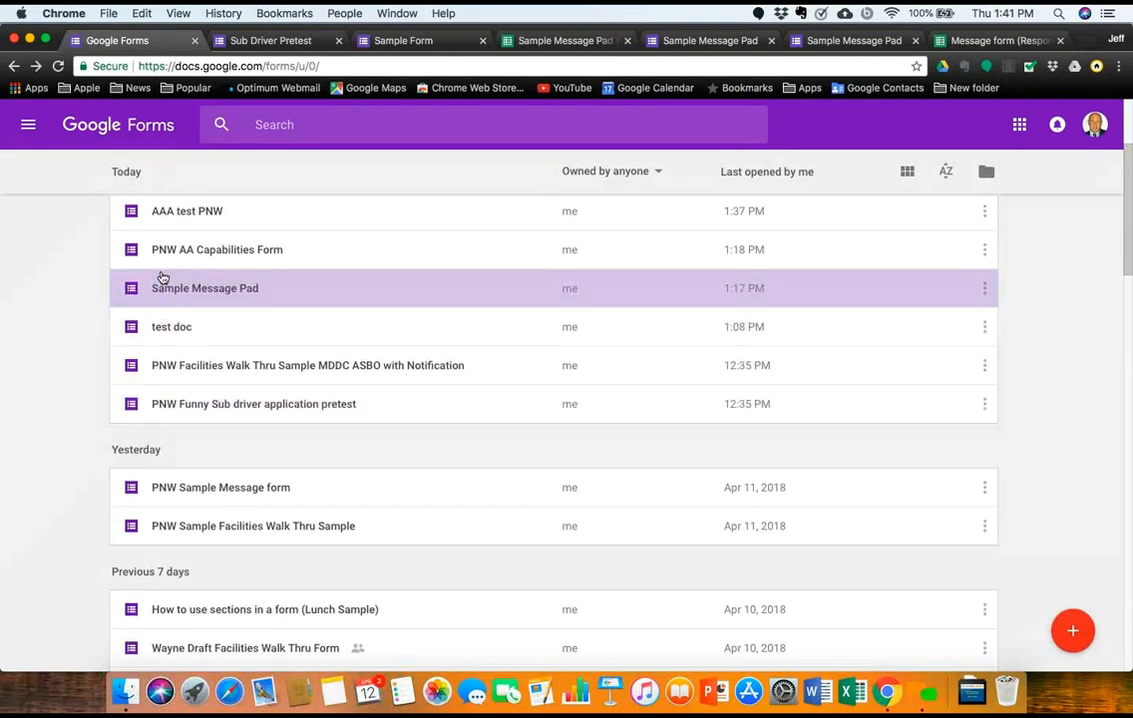
left_click(167, 251)
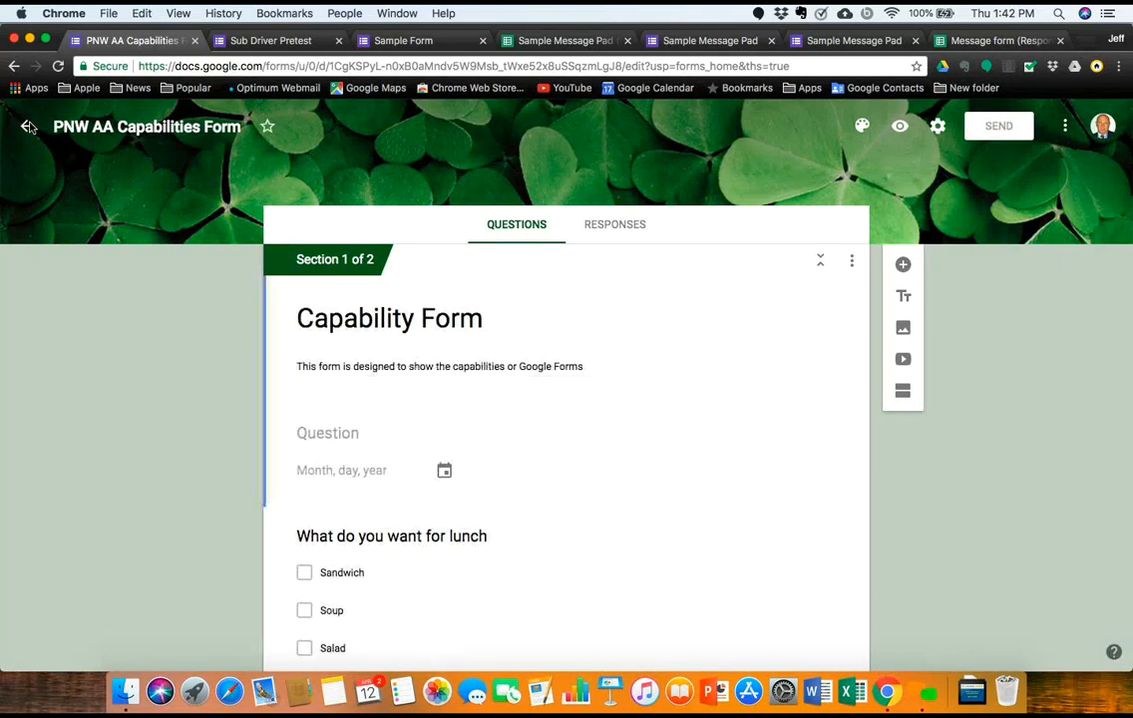
left_click(28, 128)
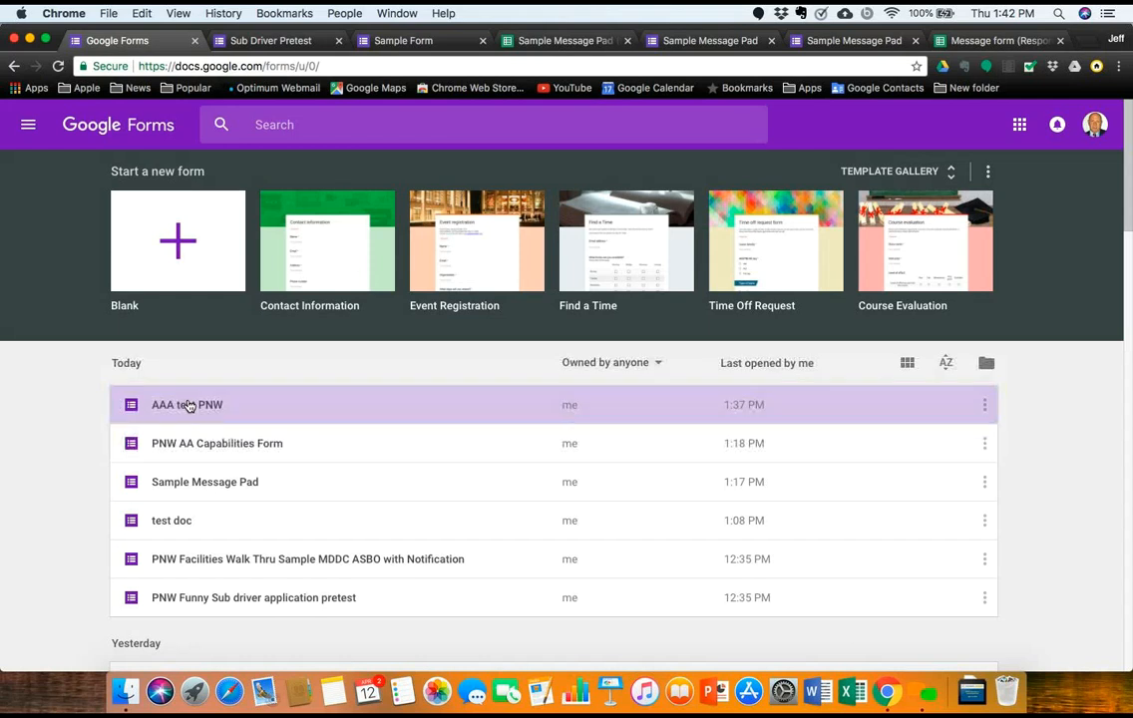
left_click(188, 405)
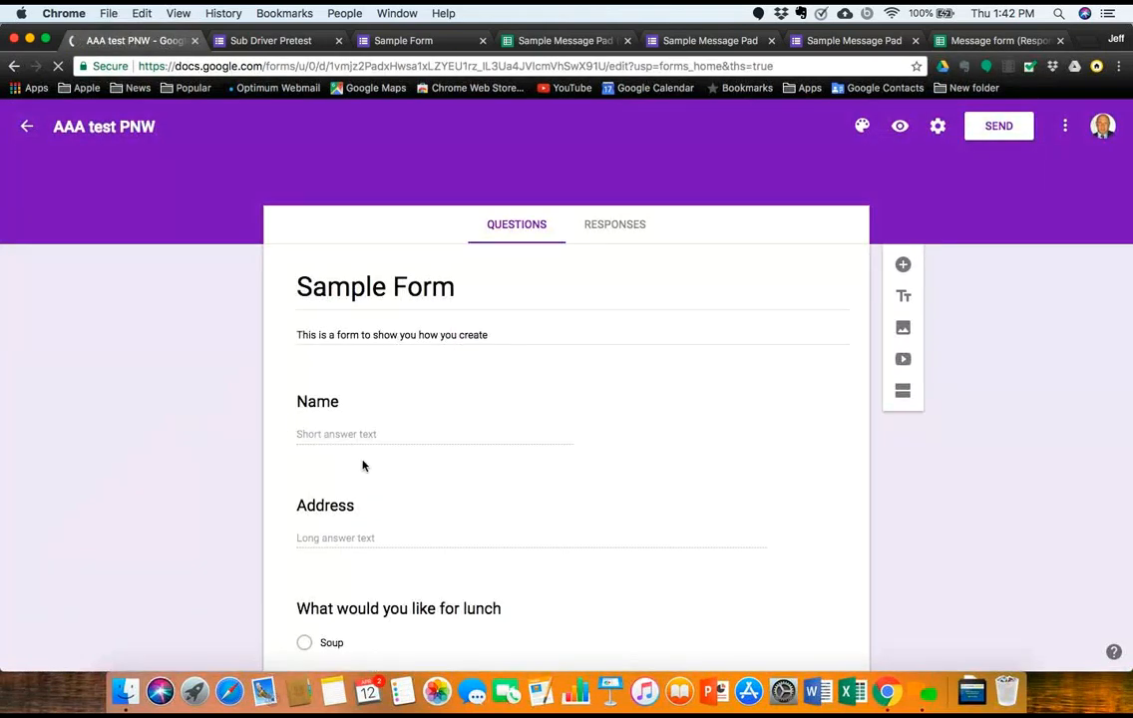
Step: Insert a section break after the checkbox lunch question, moving 'How was our service' into section 2
scroll(362, 466, "down", 5)
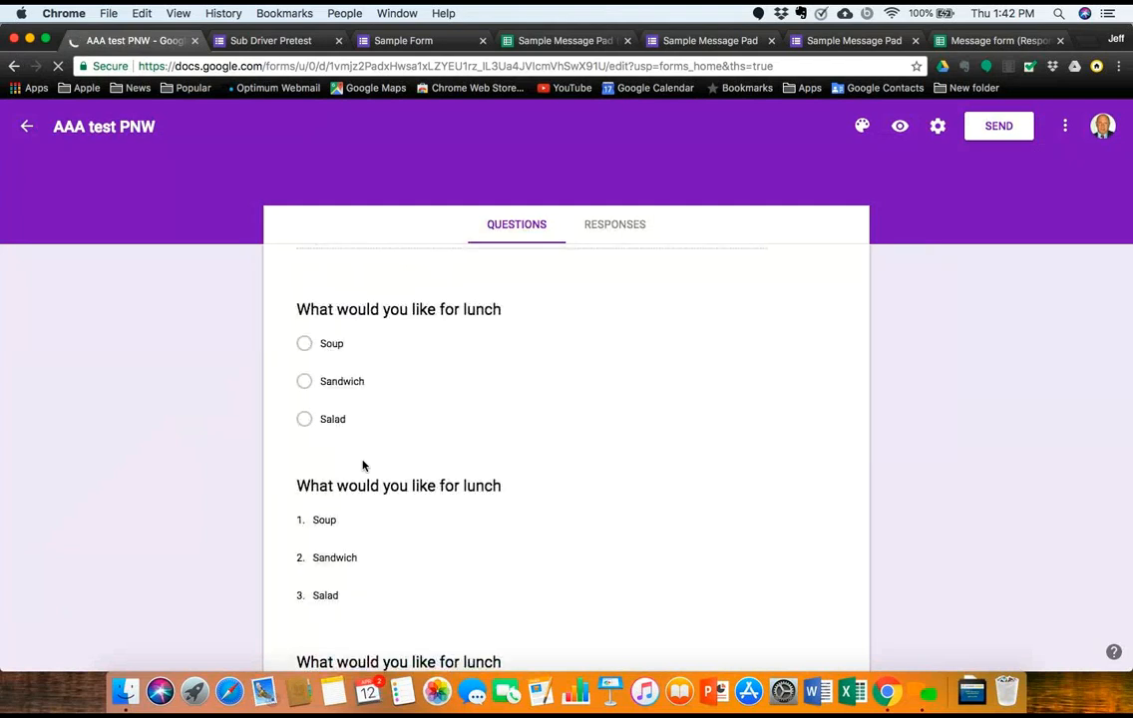
scroll(362, 466, "down", 5)
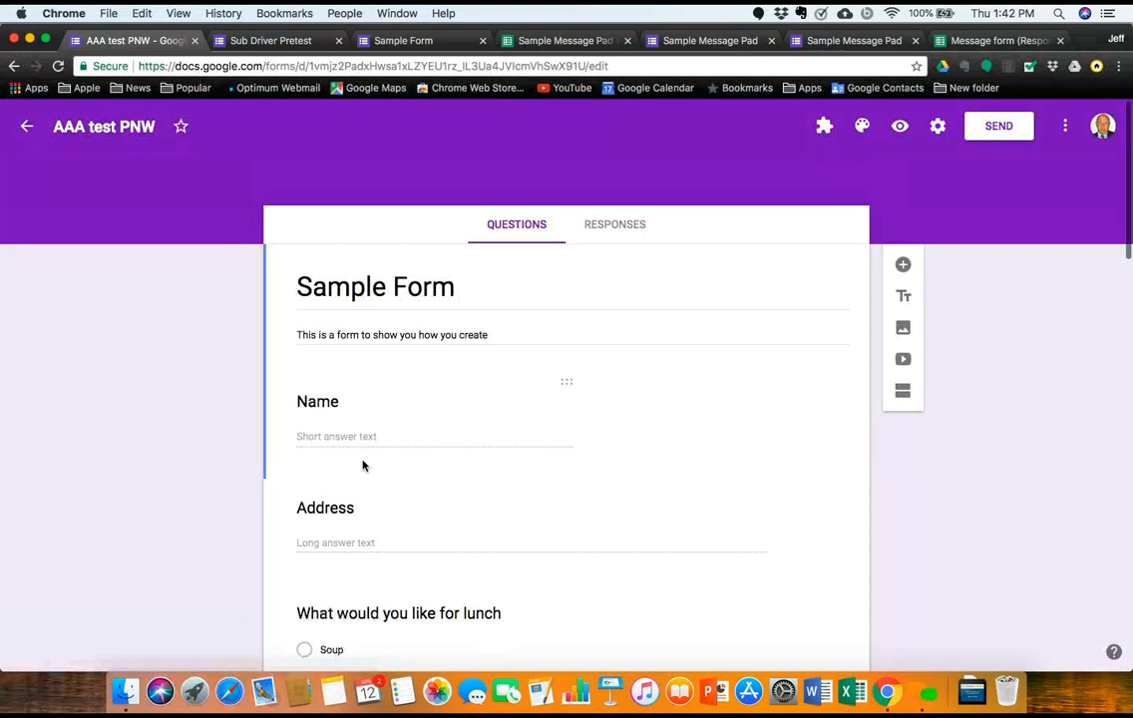
scroll(362, 466, "down", 1)
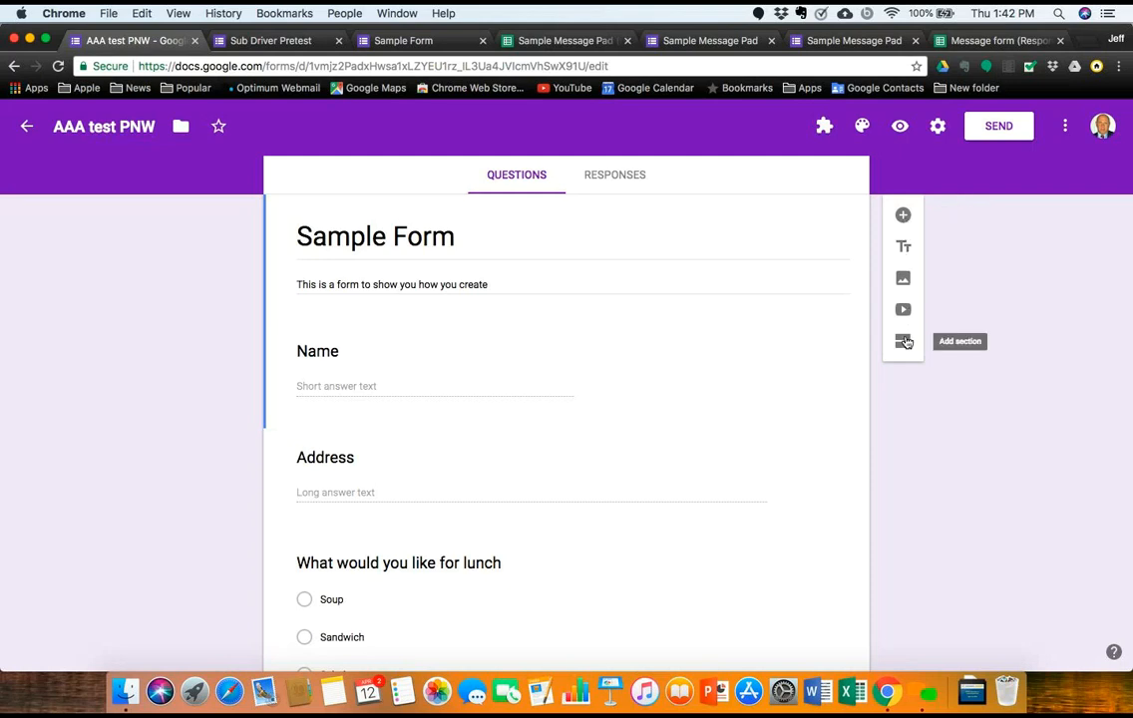
scroll(651, 493, "down", 8)
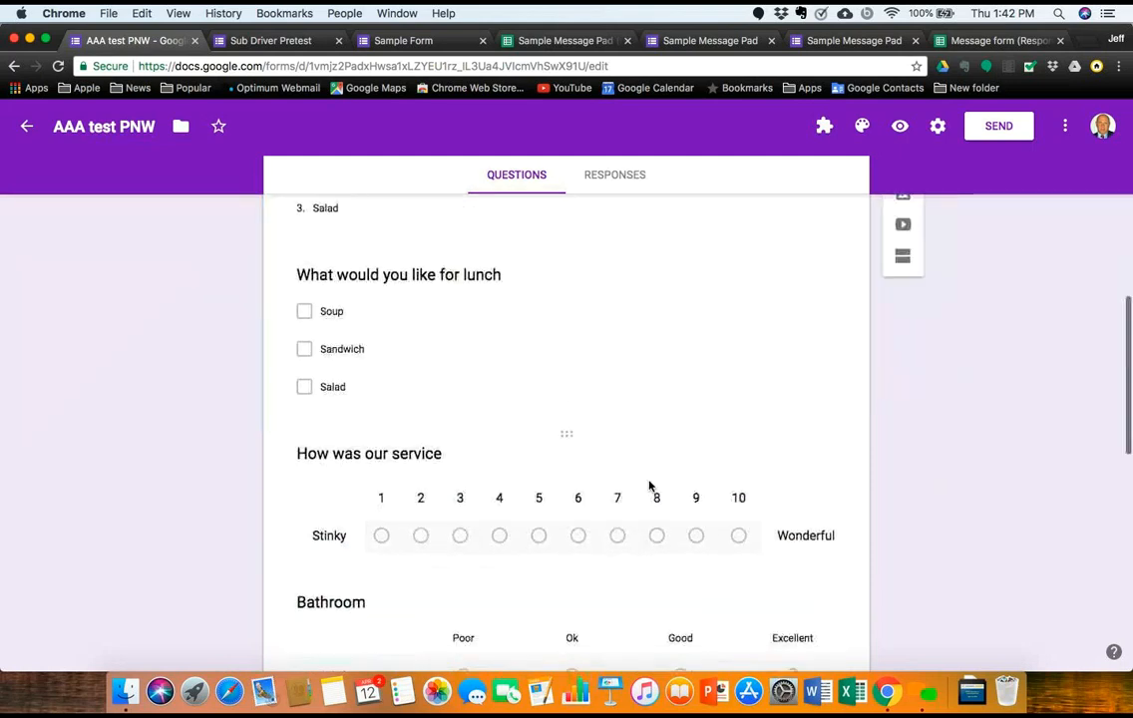
left_click(581, 404)
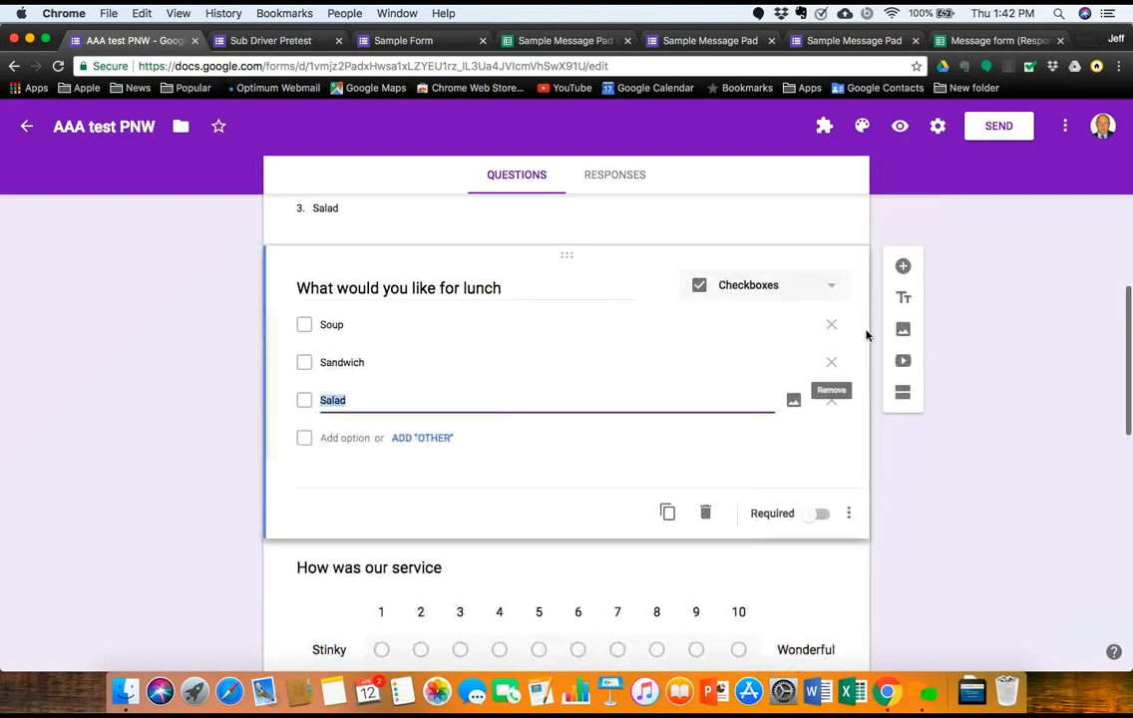
left_click(902, 392)
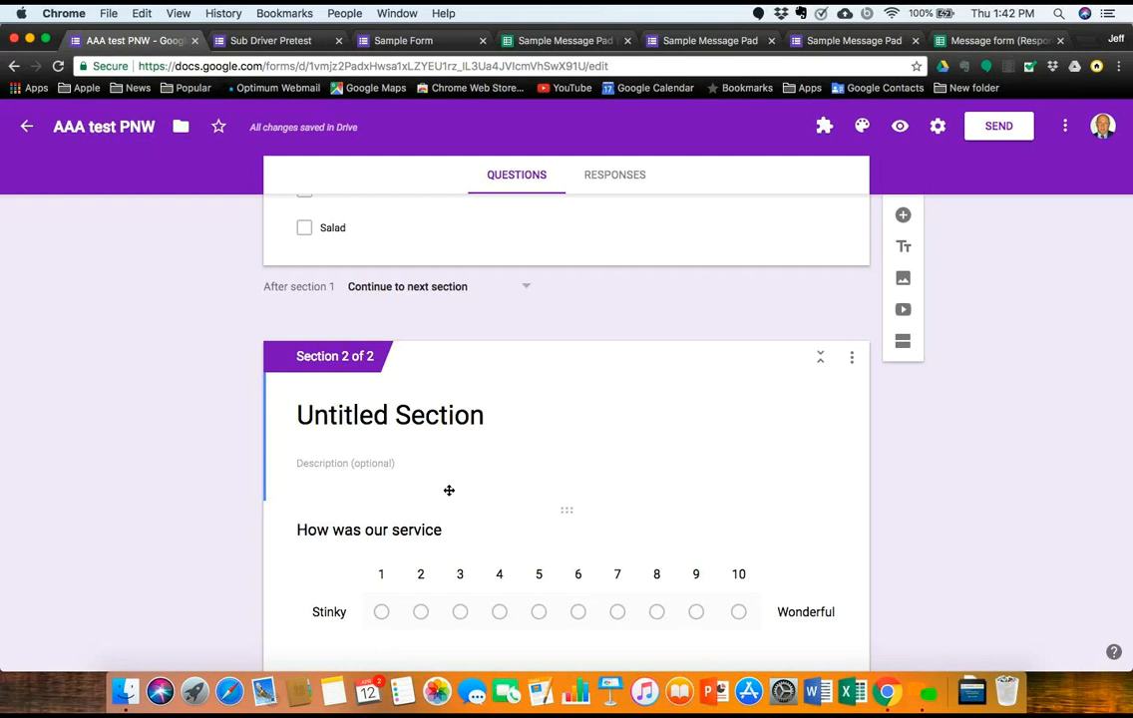
Step: Title the new service section 'Service Section'
left_click(479, 420)
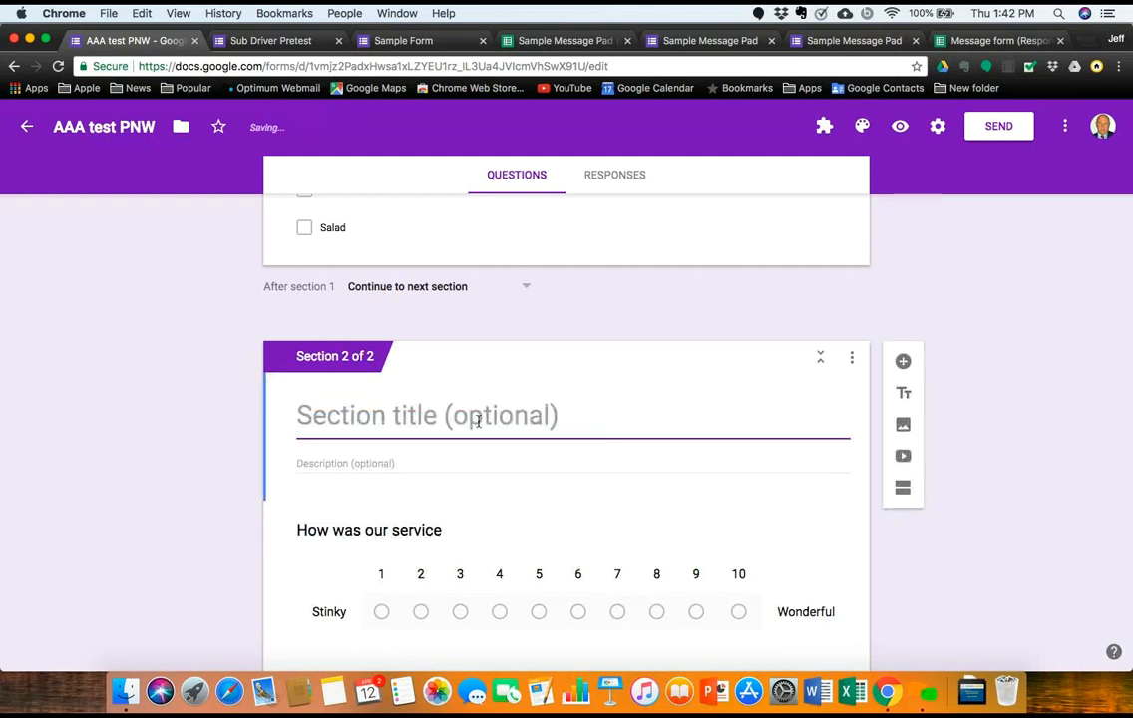
type("Service S")
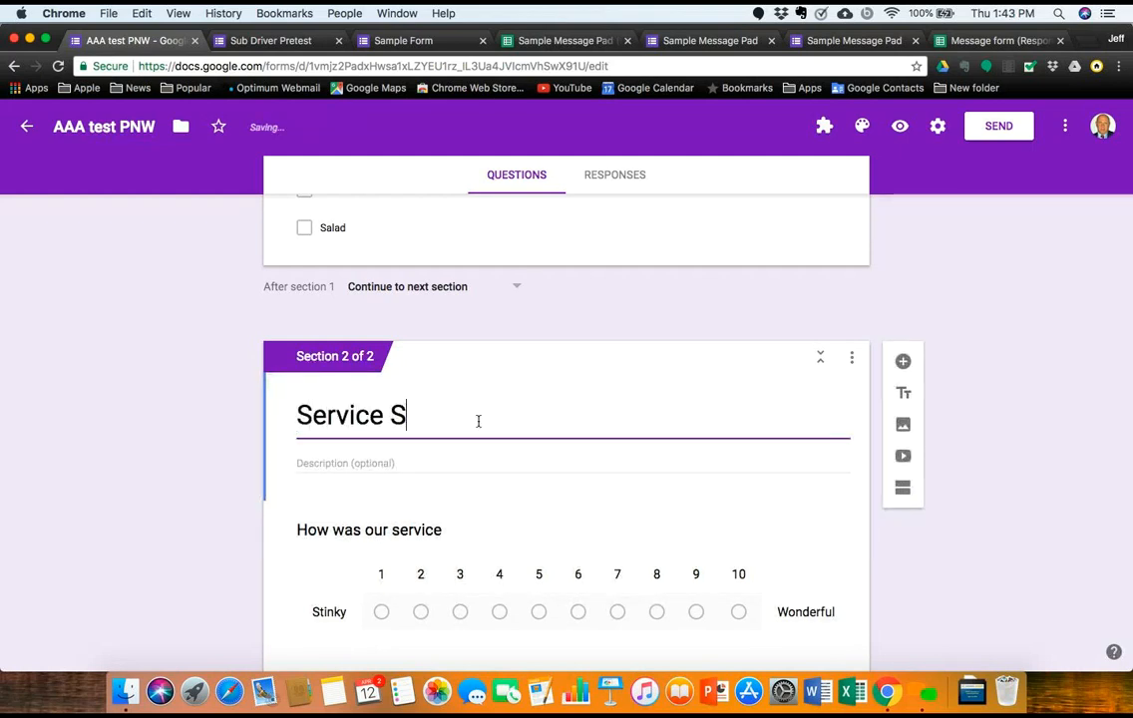
type("ection")
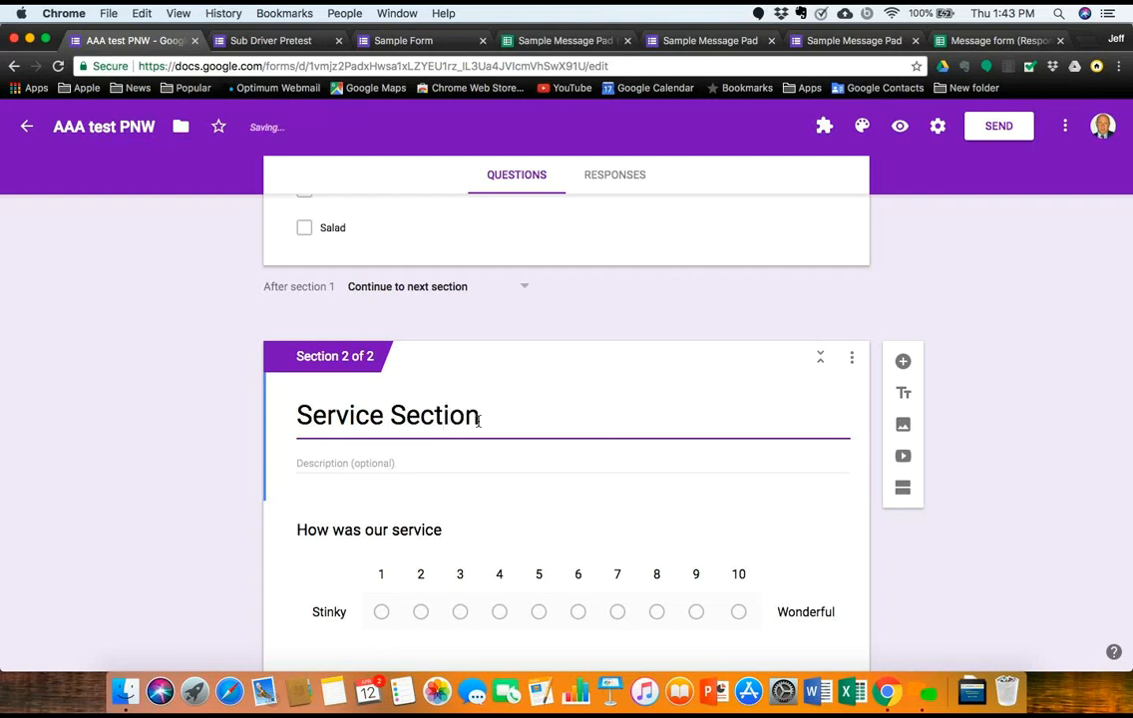
scroll(647, 463, "up", 10)
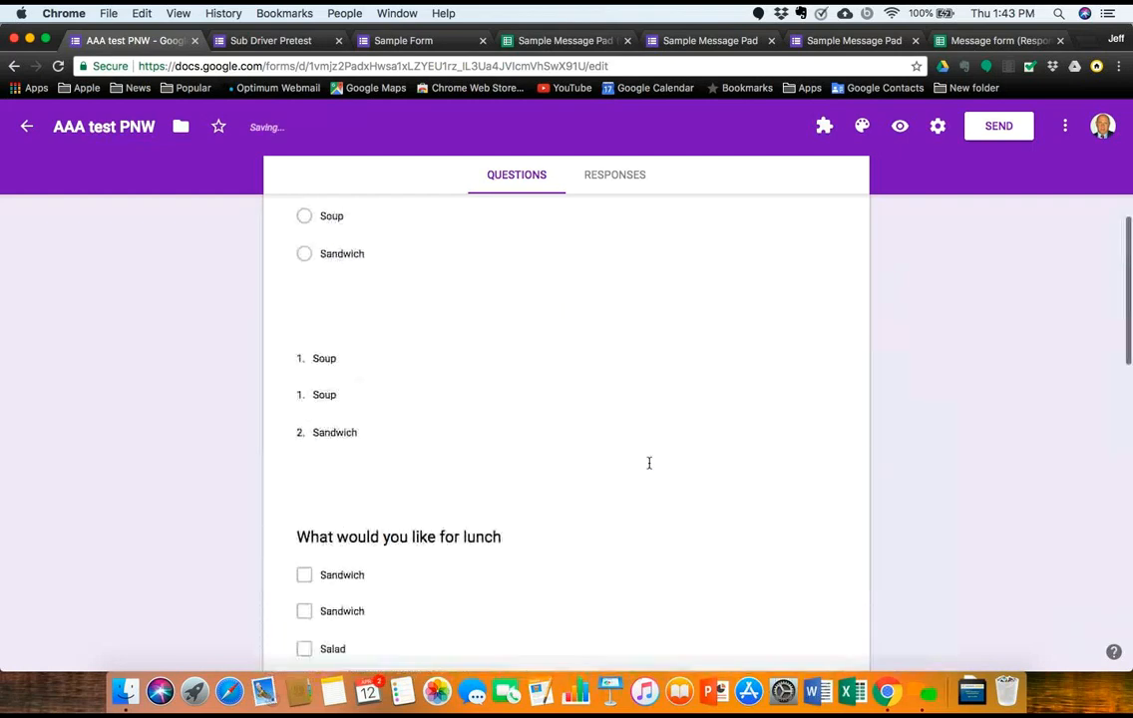
scroll(649, 468, "down", 5)
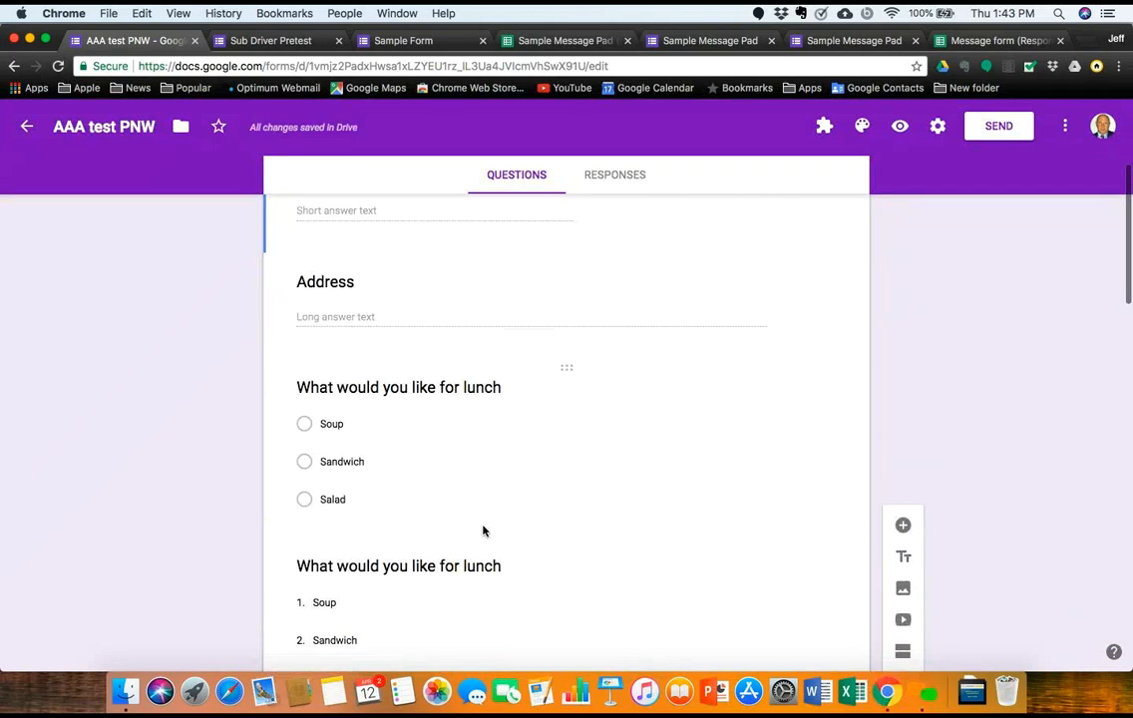
Step: Add a section after the first lunch question and name it 'Lunch Section'
left_click(484, 530)
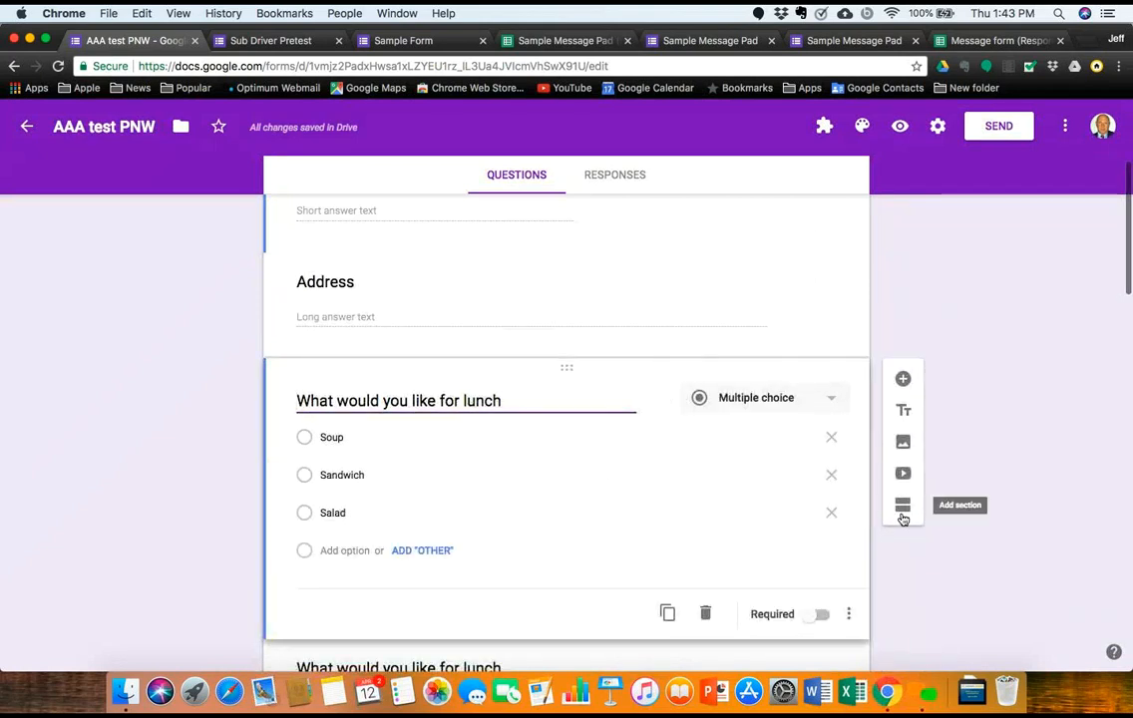
left_click(903, 507)
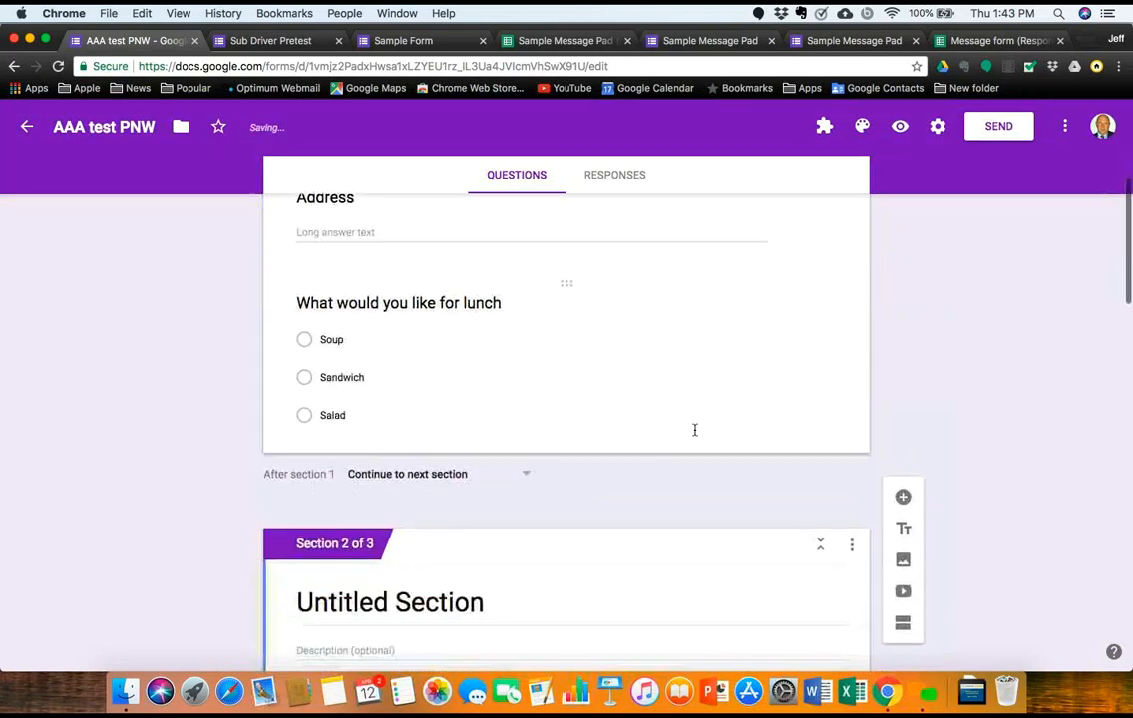
left_click(502, 601)
key("BackSpace")
type("Lunch")
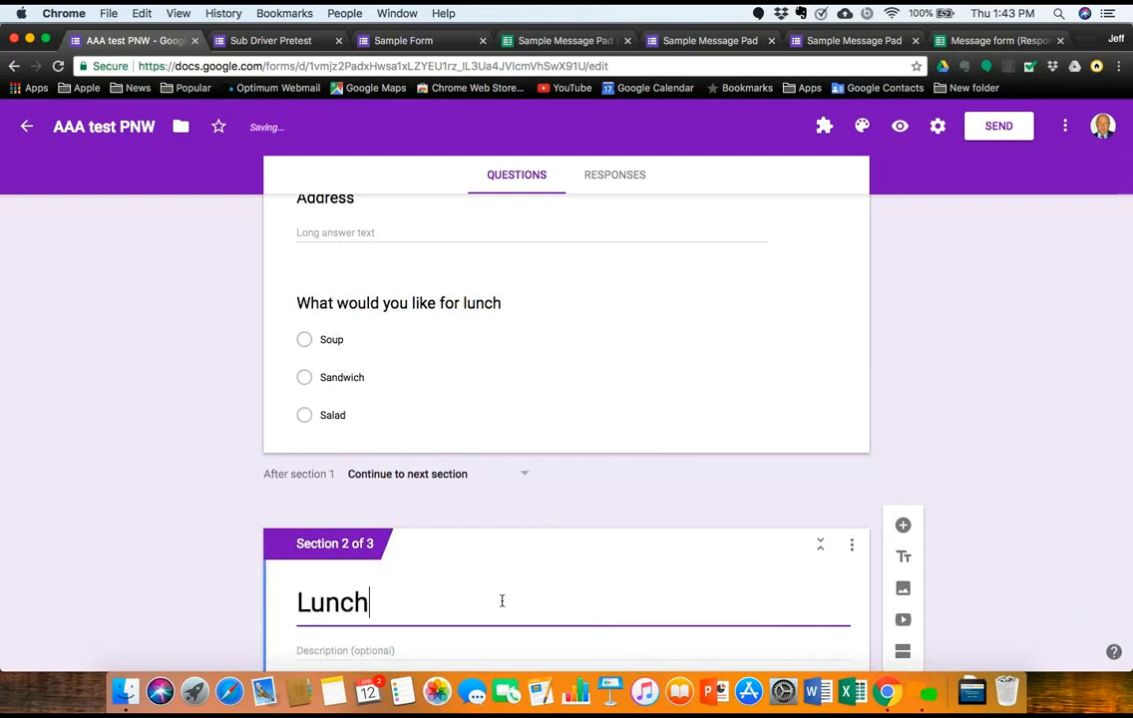
type(" Section")
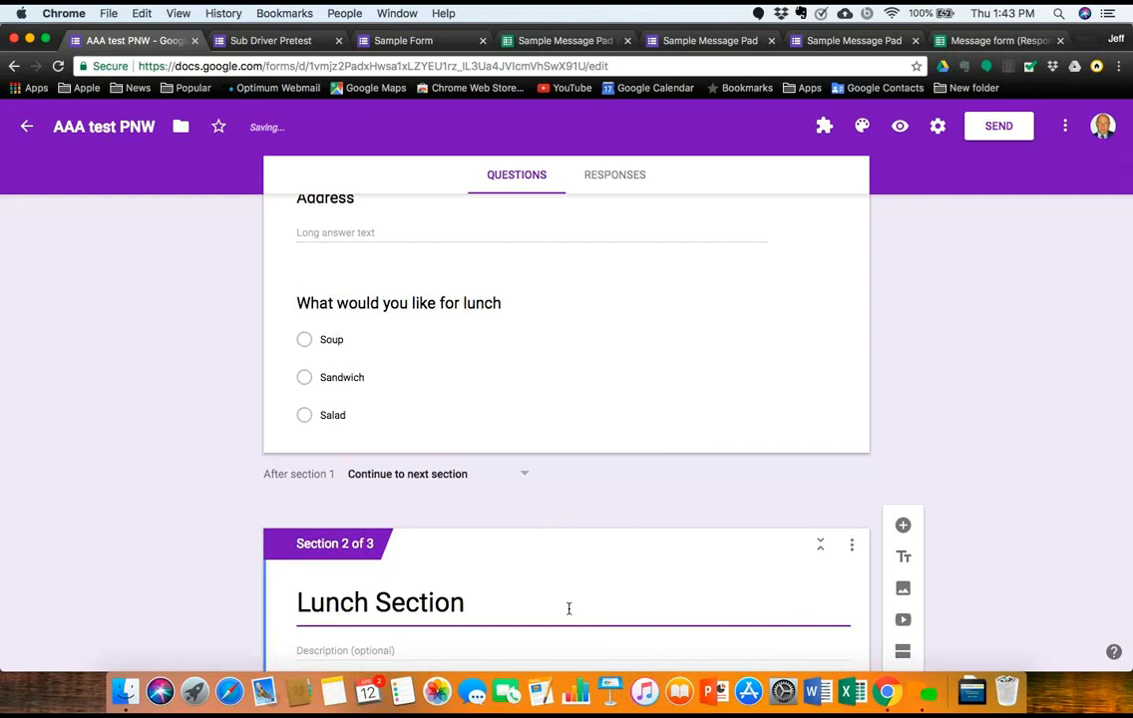
scroll(569, 609, "up", 6)
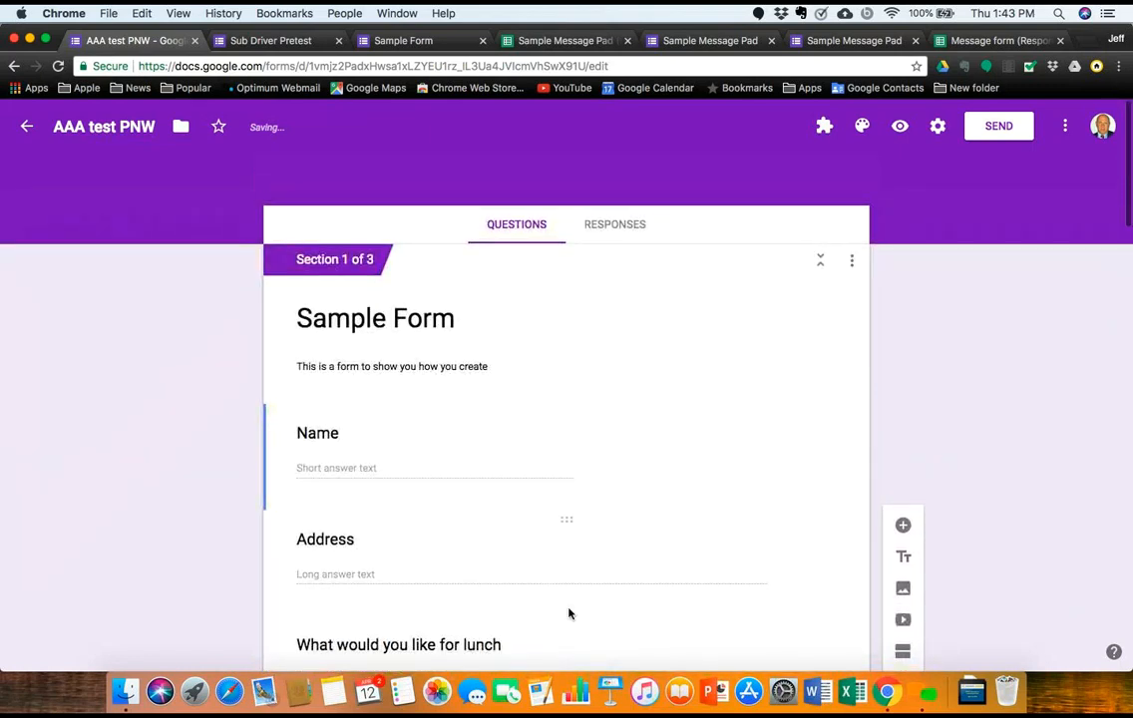
scroll(568, 614, "down", 5)
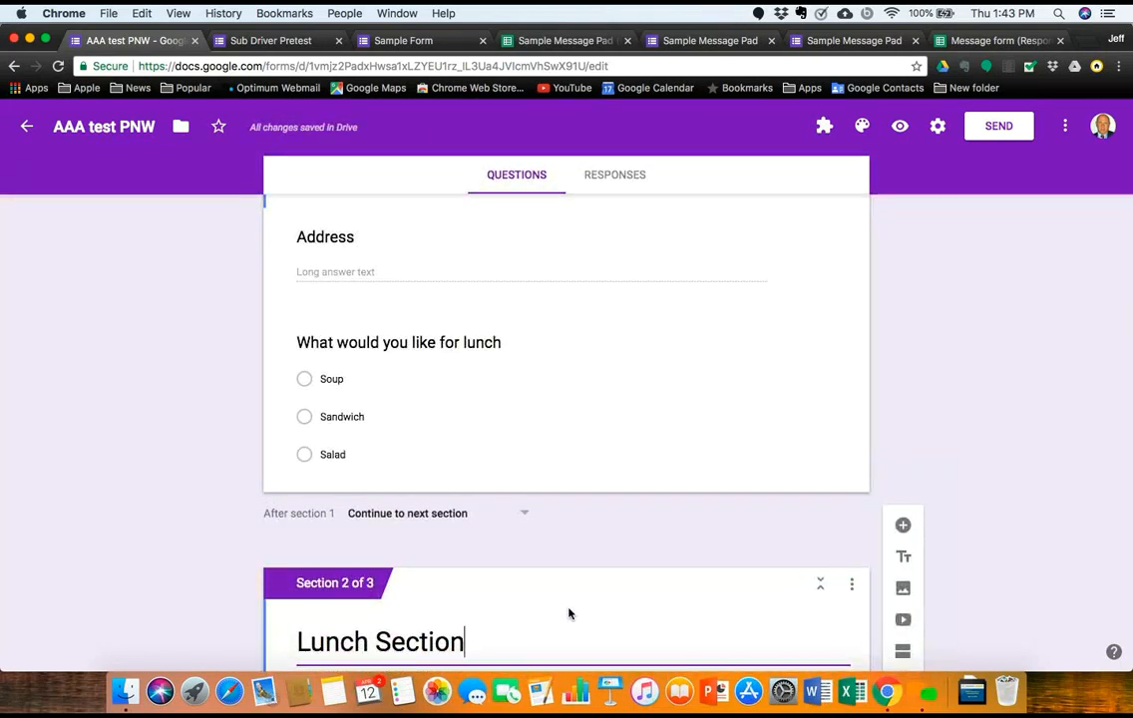
scroll(570, 615, "down", 3)
scroll(569, 614, "down", 3)
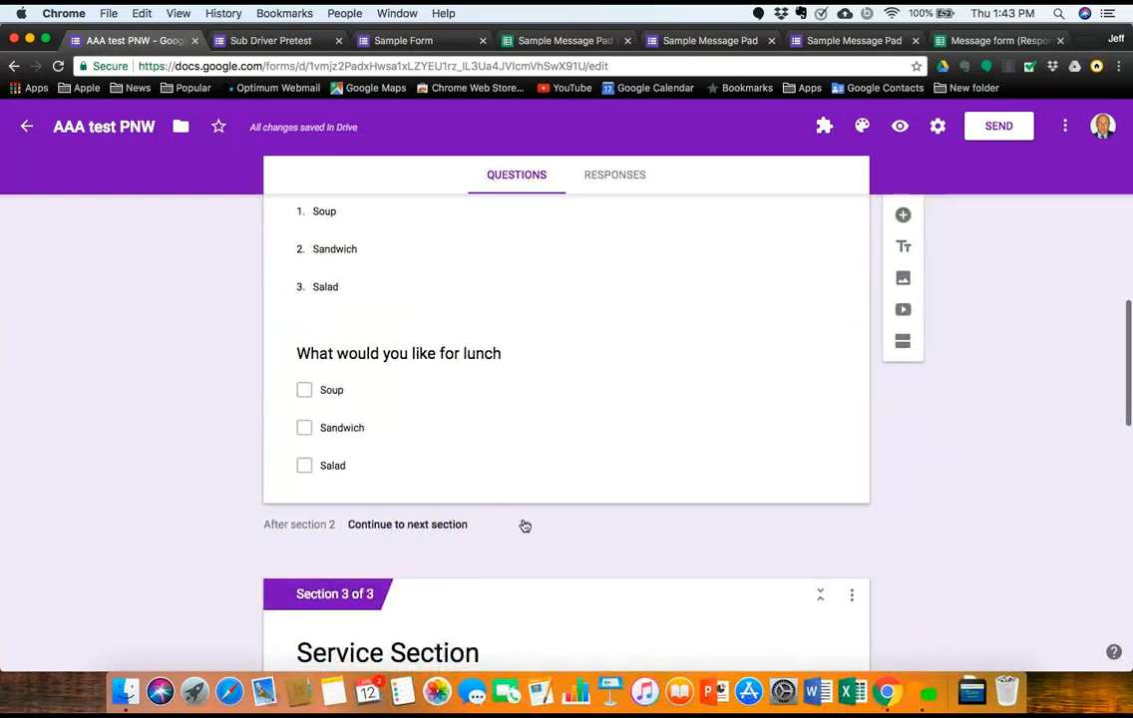
Step: Make the form submit after section 2
left_click(521, 524)
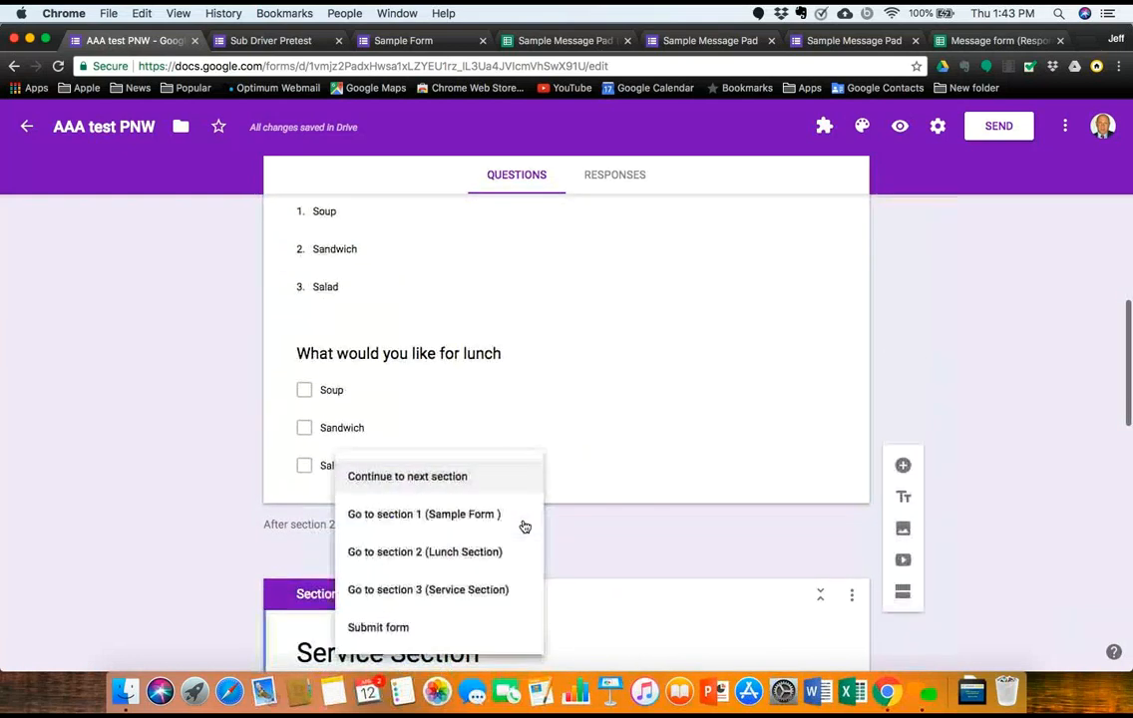
left_click(451, 641)
scroll(450, 635, "down", 8)
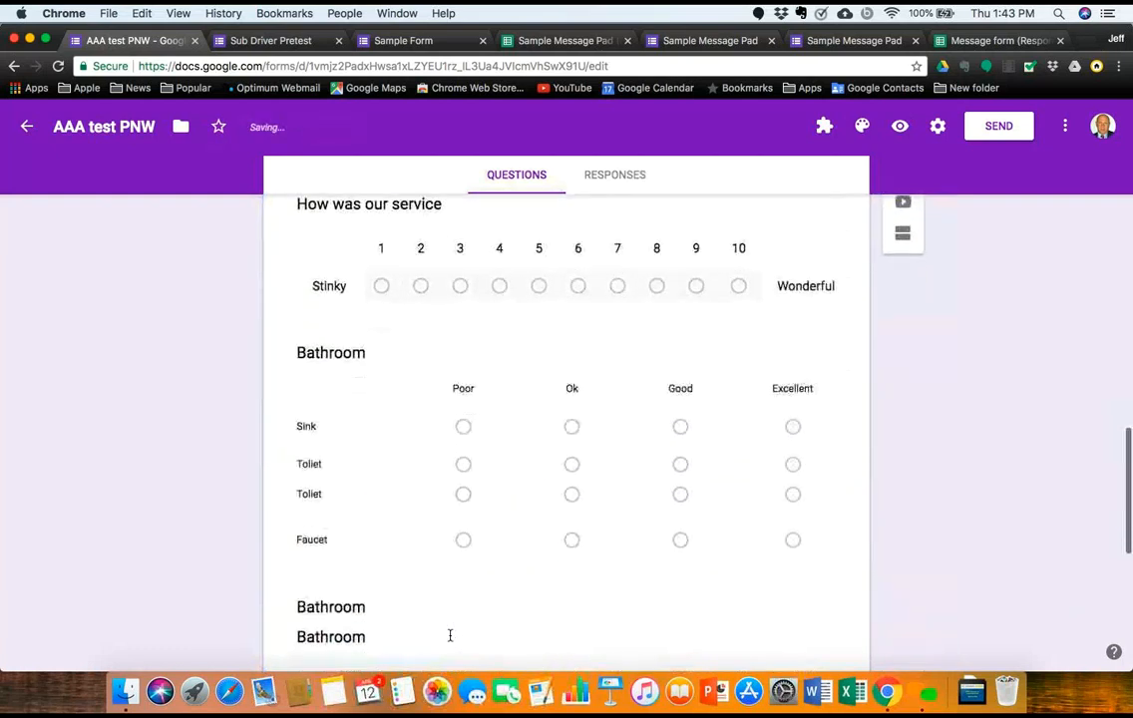
scroll(450, 640, "up", 3)
scroll(449, 640, "down", 5)
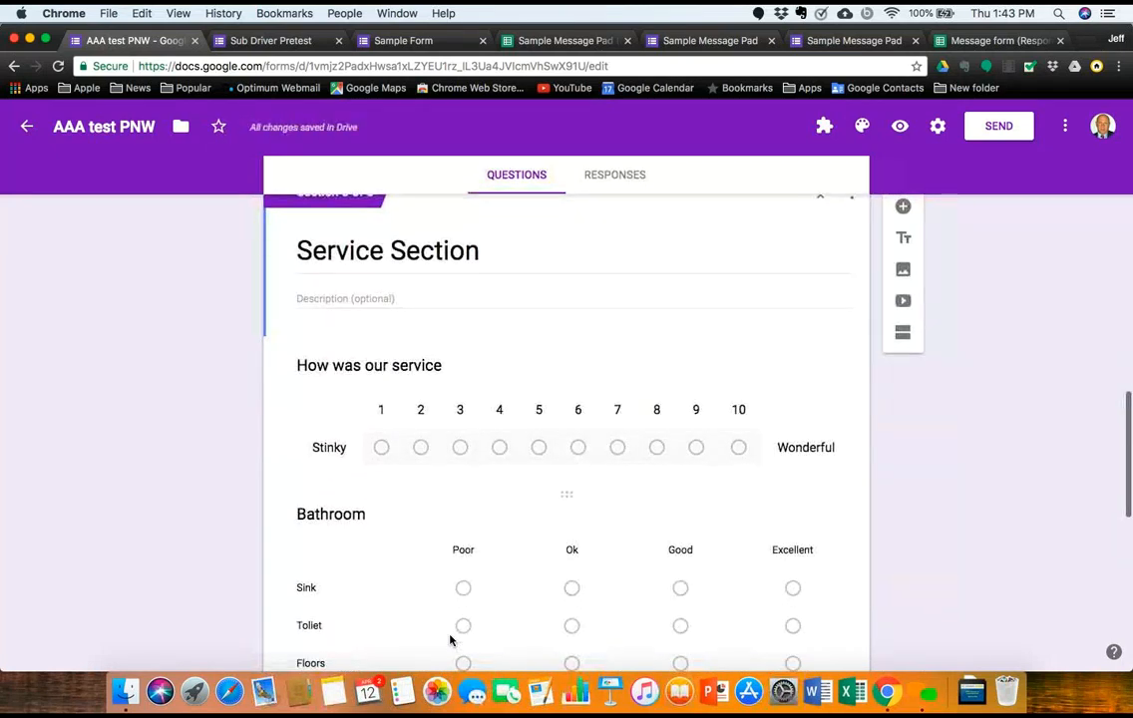
scroll(450, 640, "down", 4)
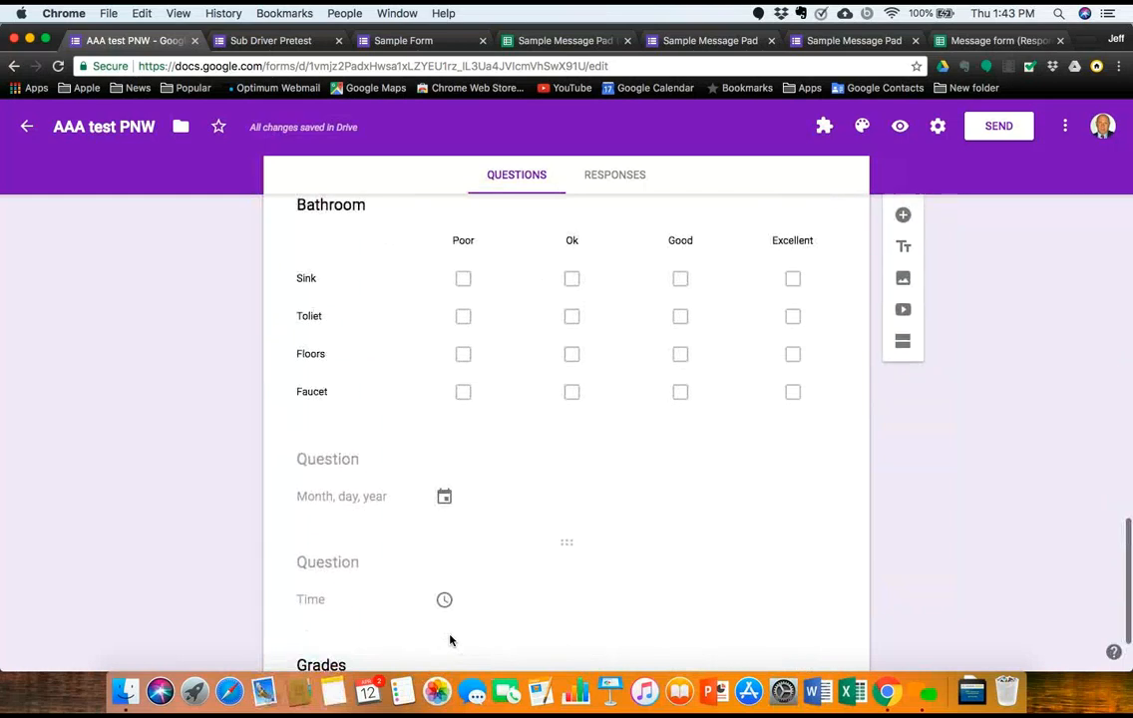
scroll(450, 640, "up", 2)
scroll(449, 641, "up", 10)
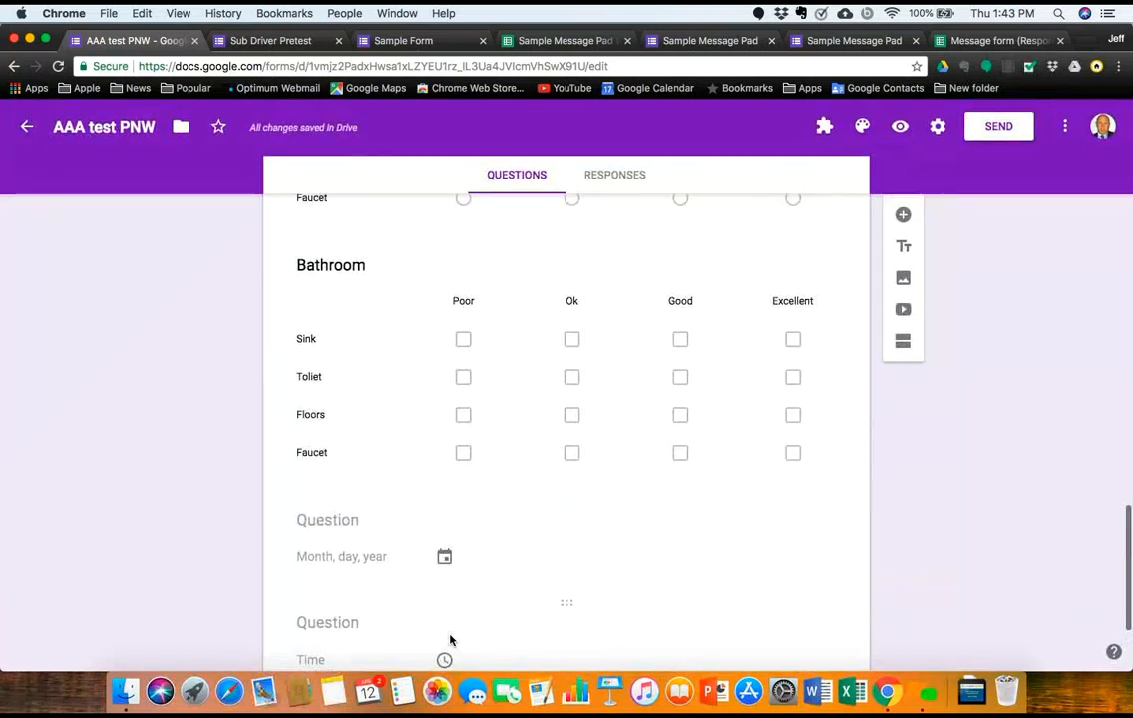
scroll(450, 640, "up", 5)
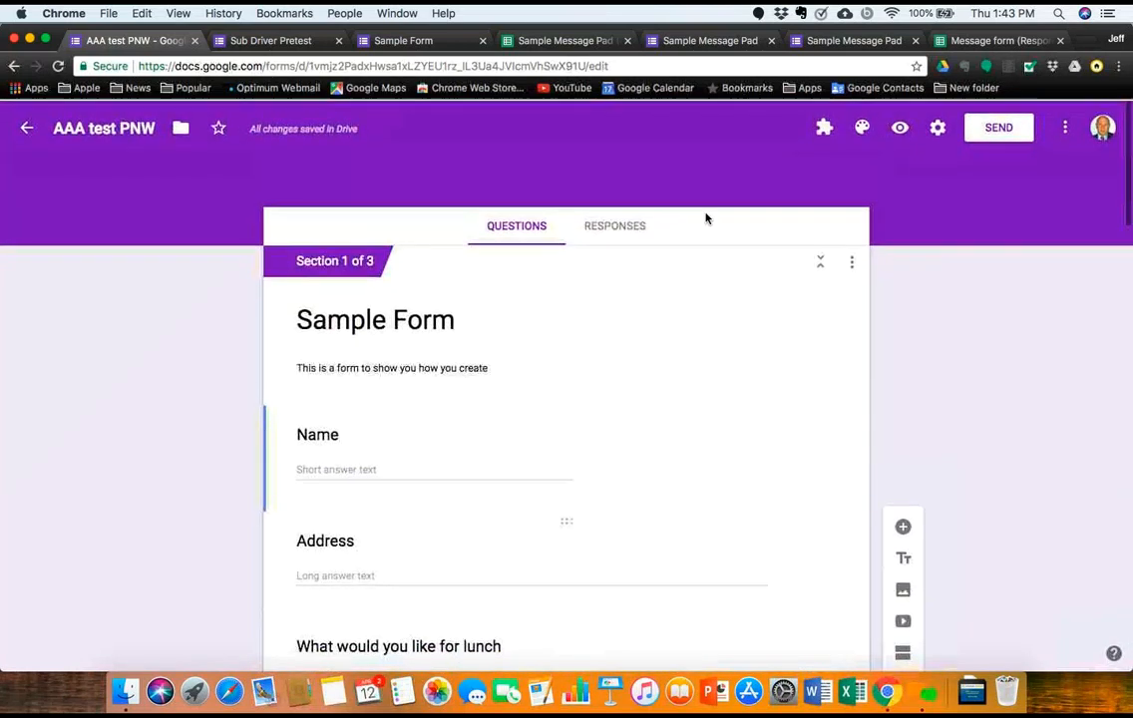
scroll(678, 473, "down", 3)
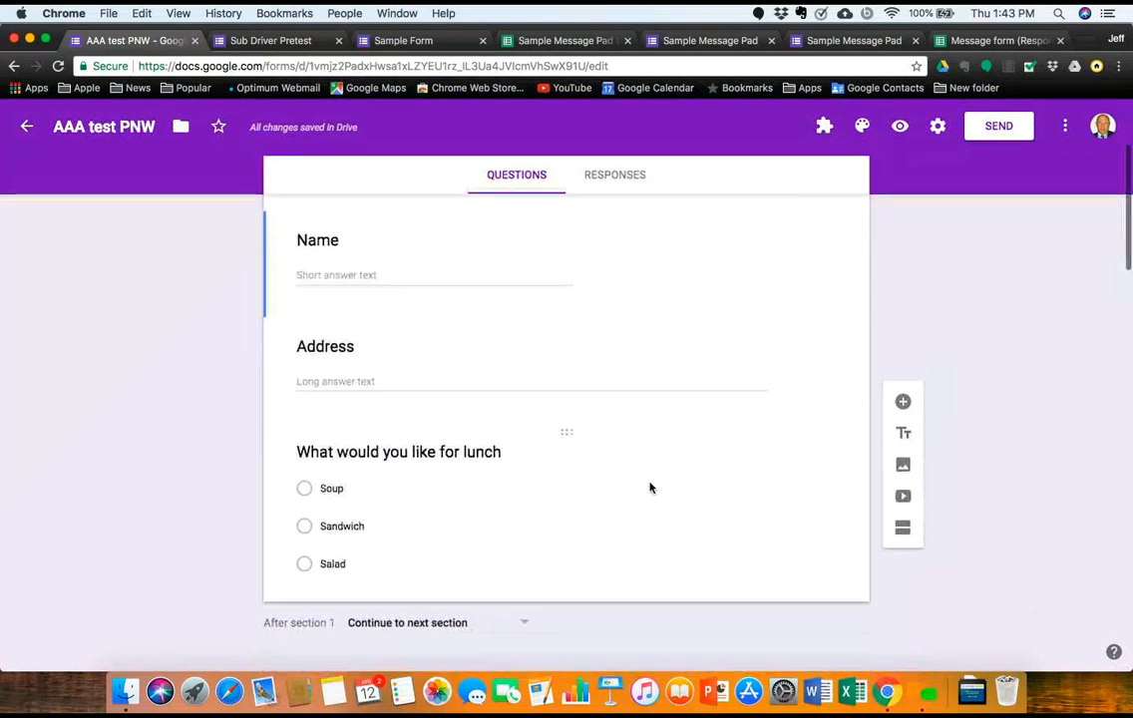
Step: Enable 'Go to section based on answer' on the lunch question and view the Soup destination options
left_click(403, 496)
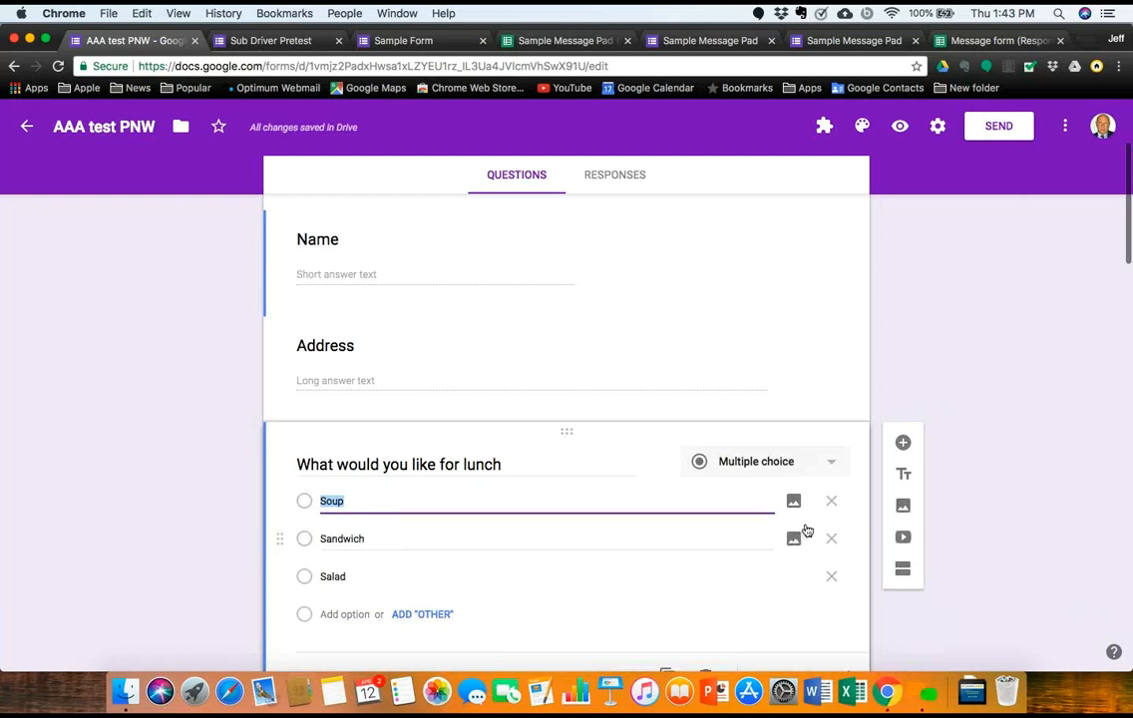
scroll(869, 614, "down", 2)
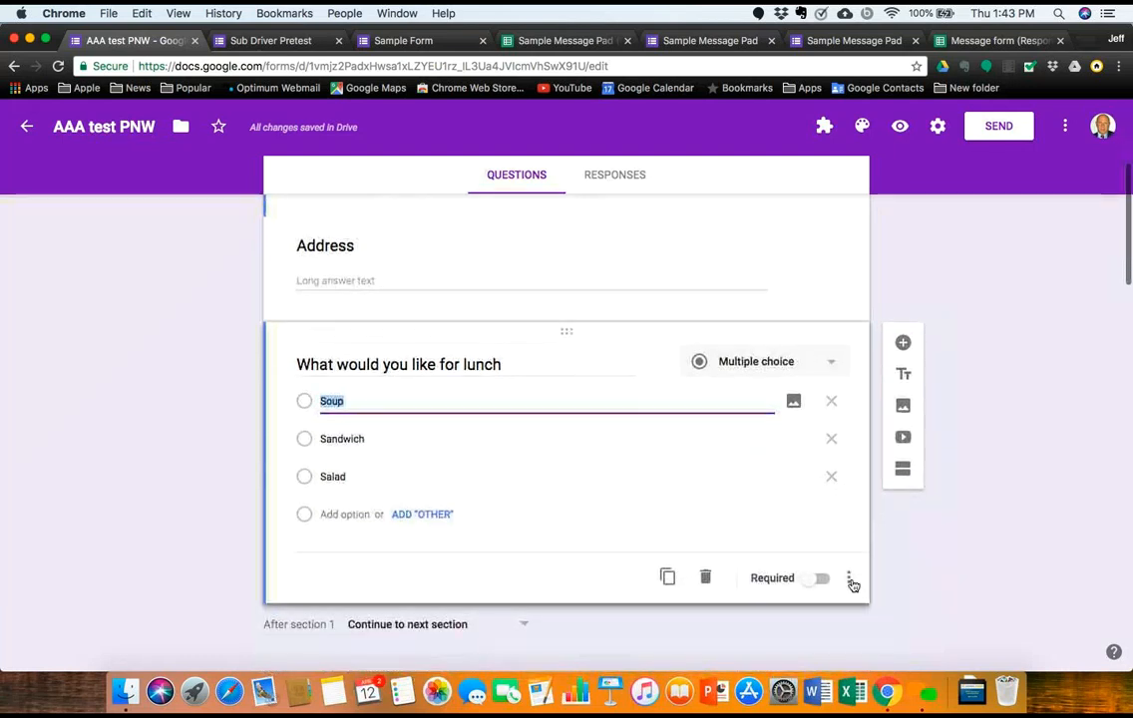
left_click(850, 578)
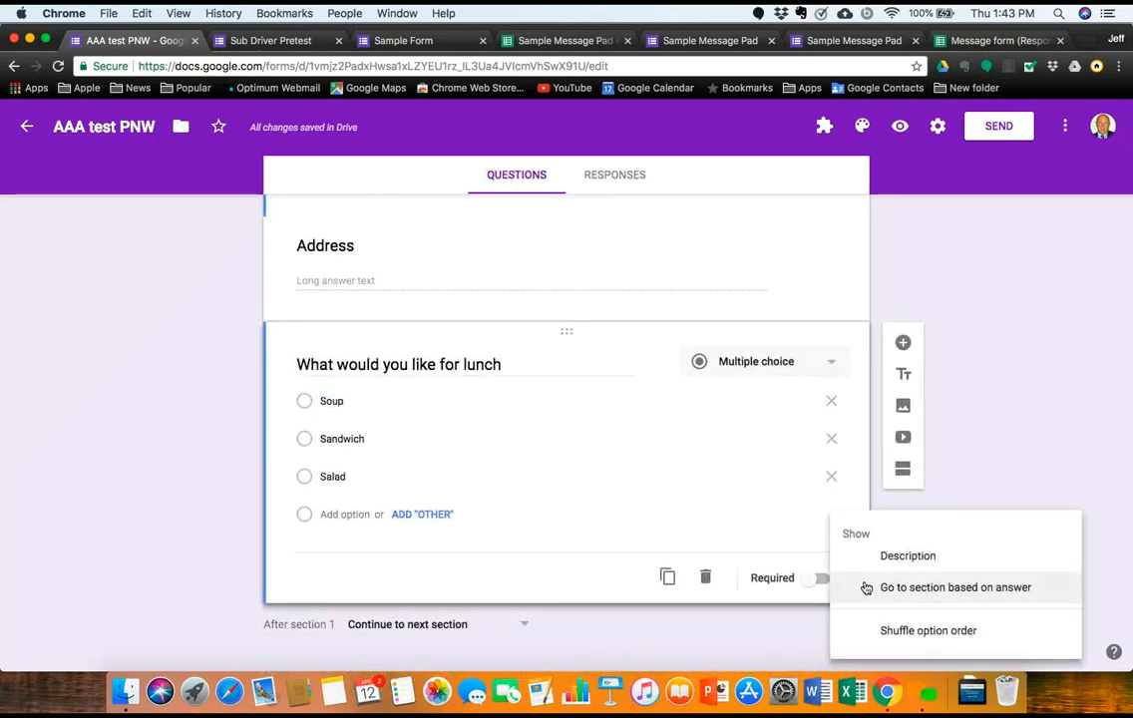
left_click(869, 588)
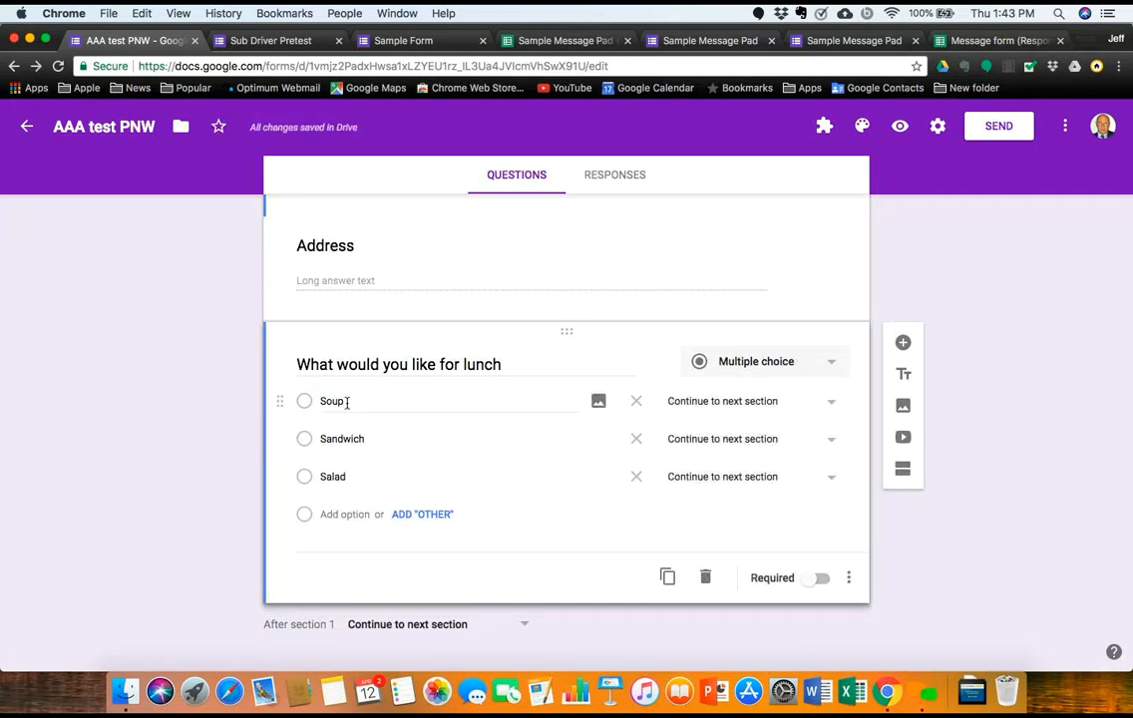
left_click(832, 404)
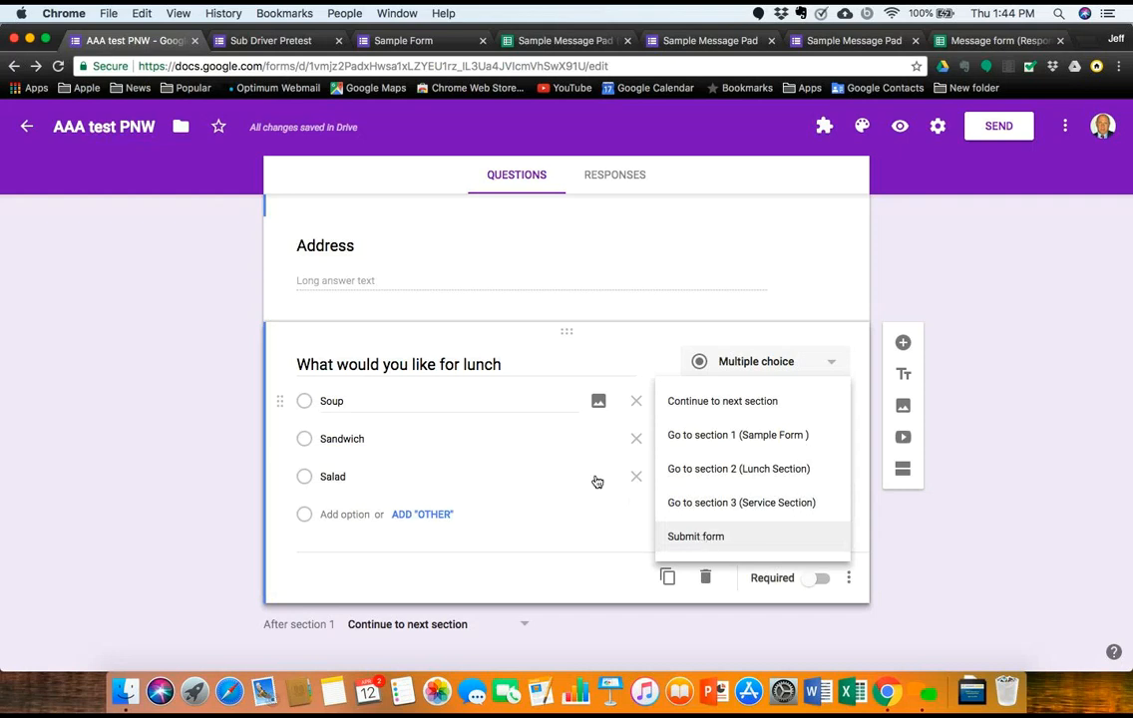
Step: Return to the Forms home list and open 'How to use sections in a form (Lunch Sample)'
left_click(27, 126)
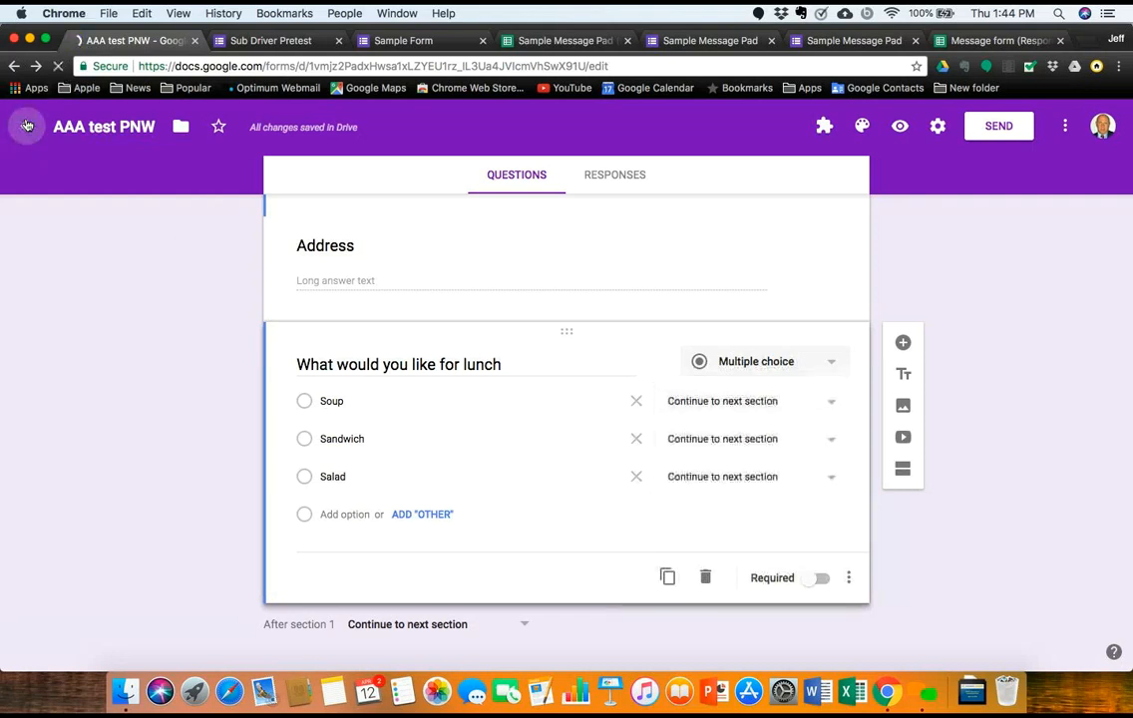
left_click(27, 126)
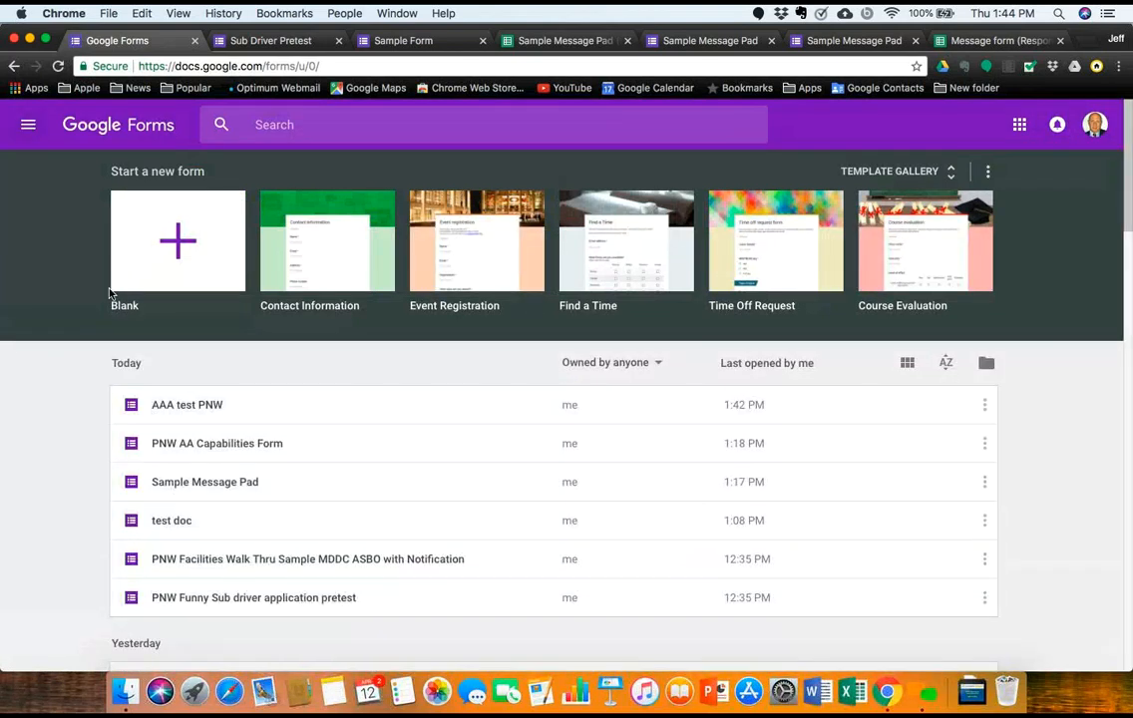
scroll(170, 435, "down", 2)
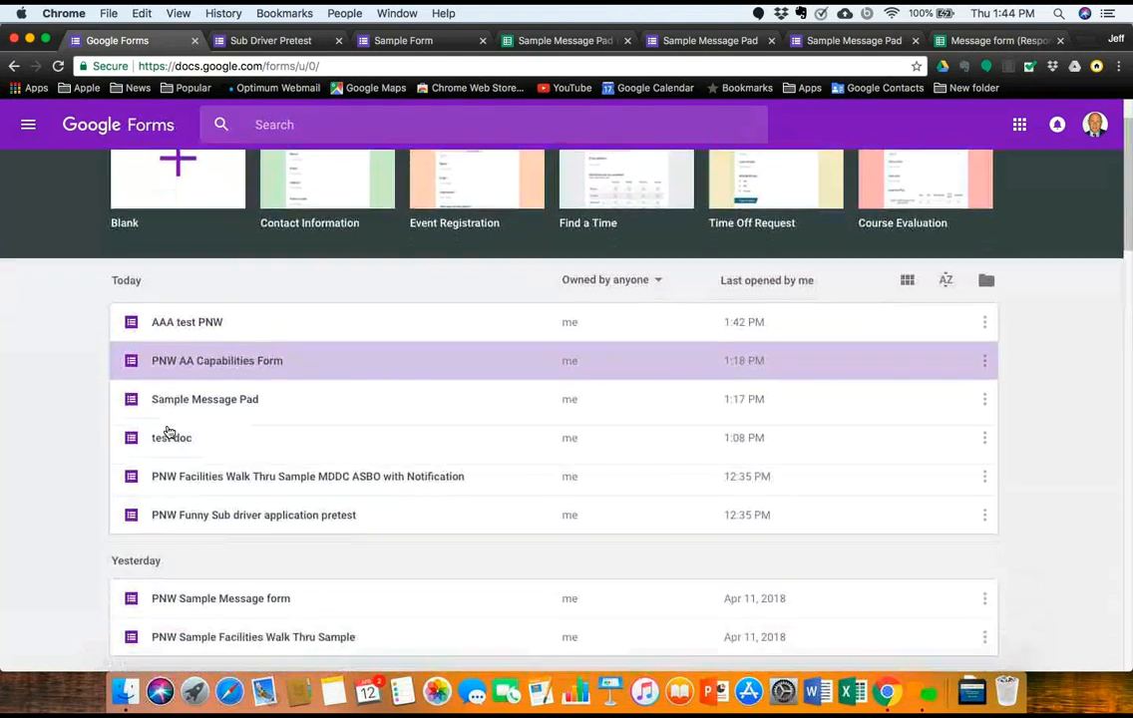
scroll(170, 432, "down", 3)
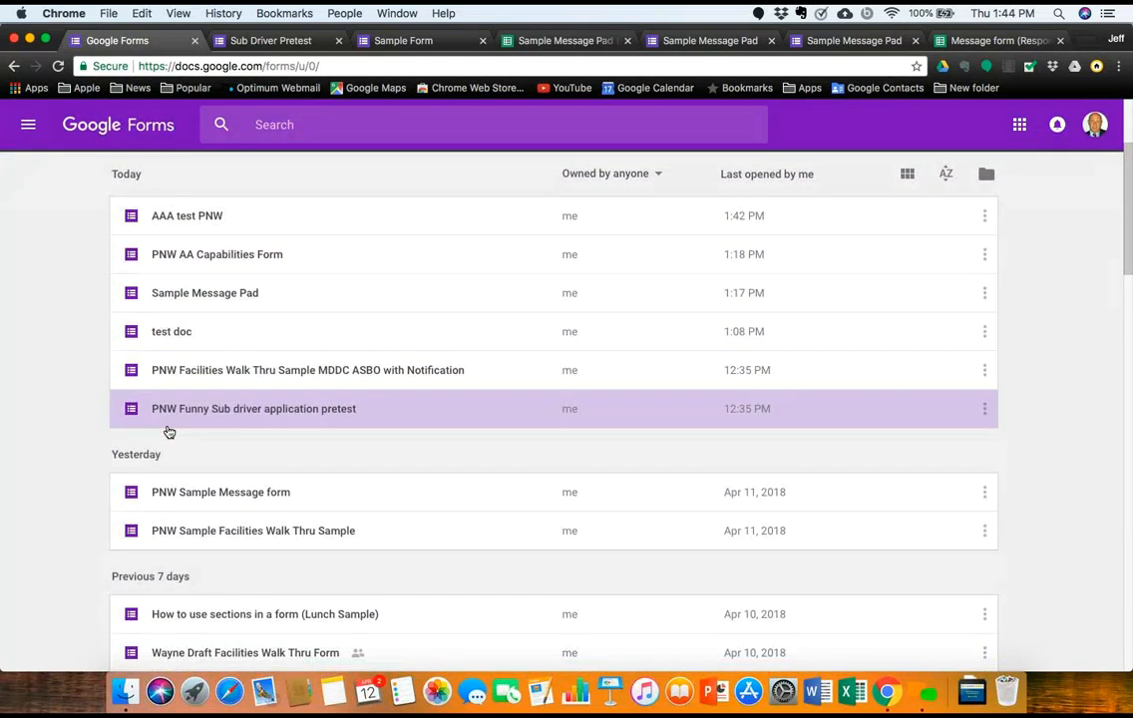
scroll(169, 432, "down", 5)
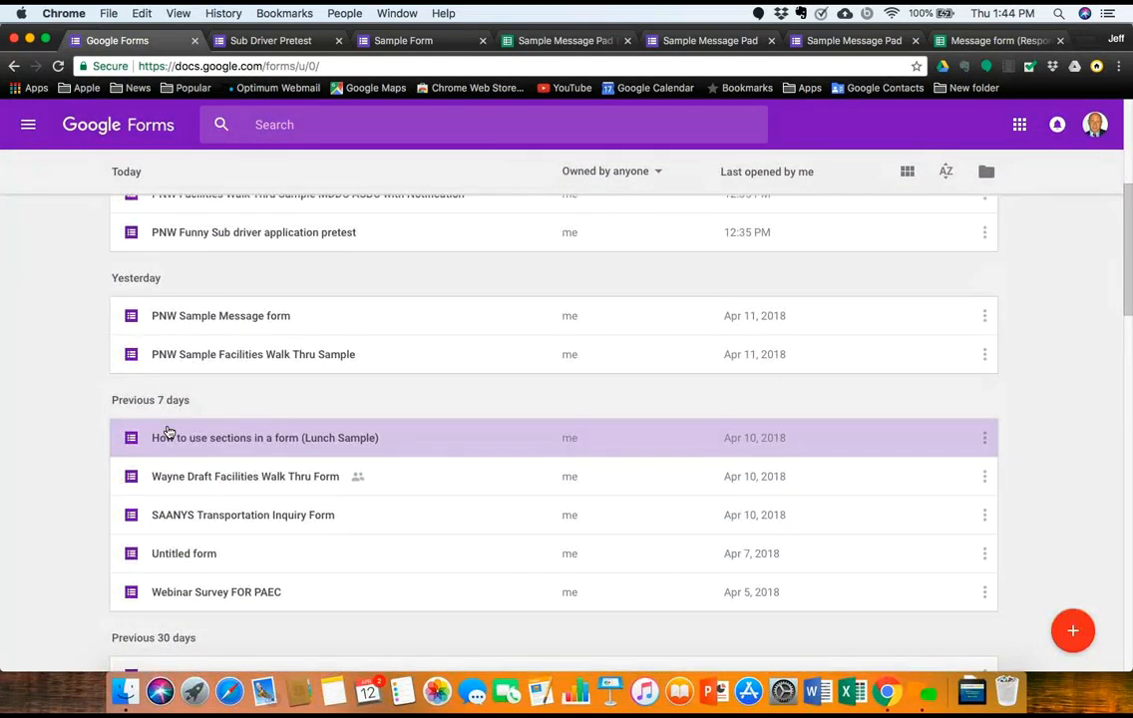
left_click(169, 435)
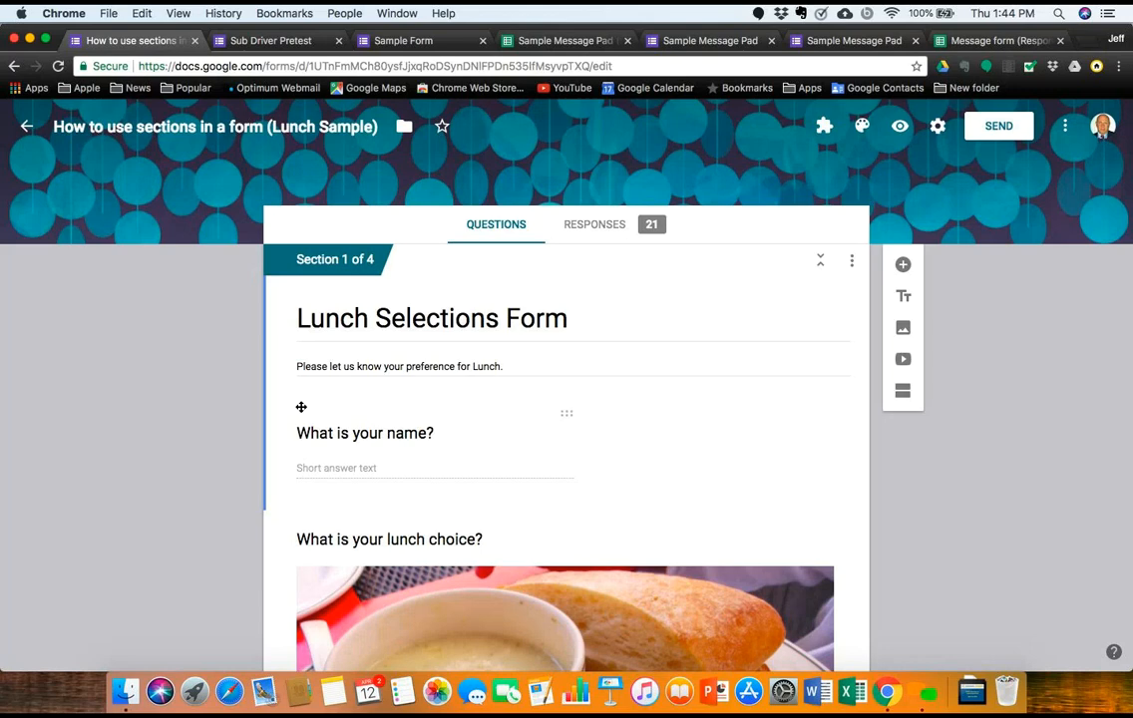
scroll(440, 409, "down", 5)
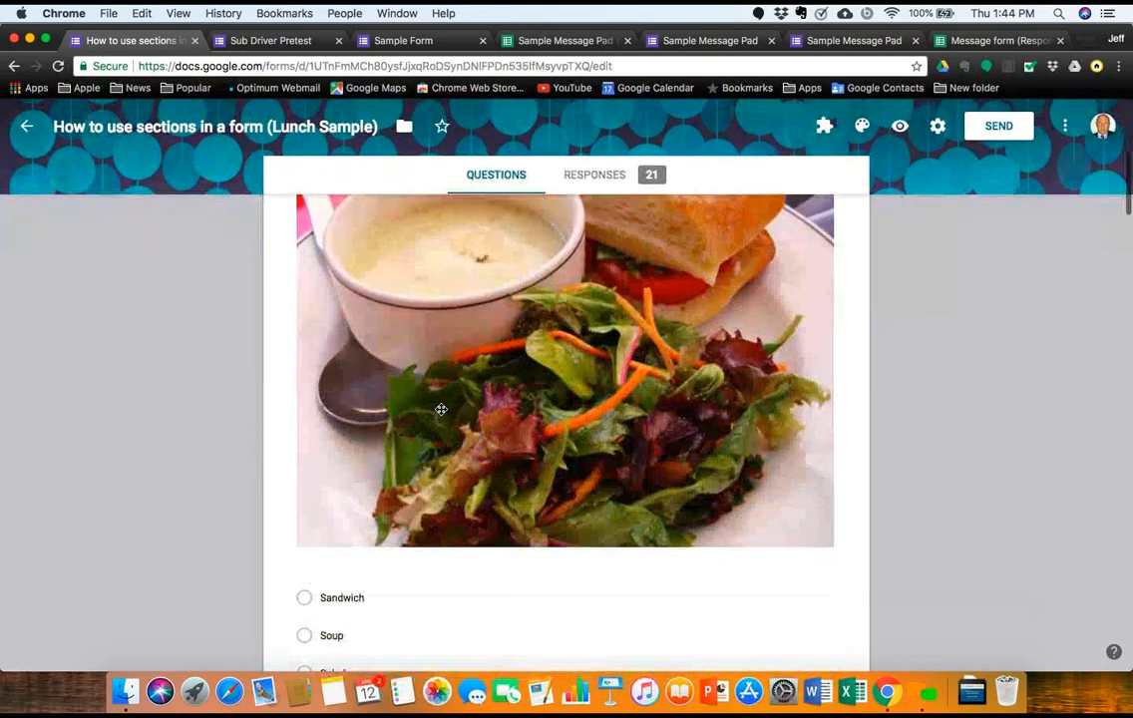
scroll(440, 409, "down", 2)
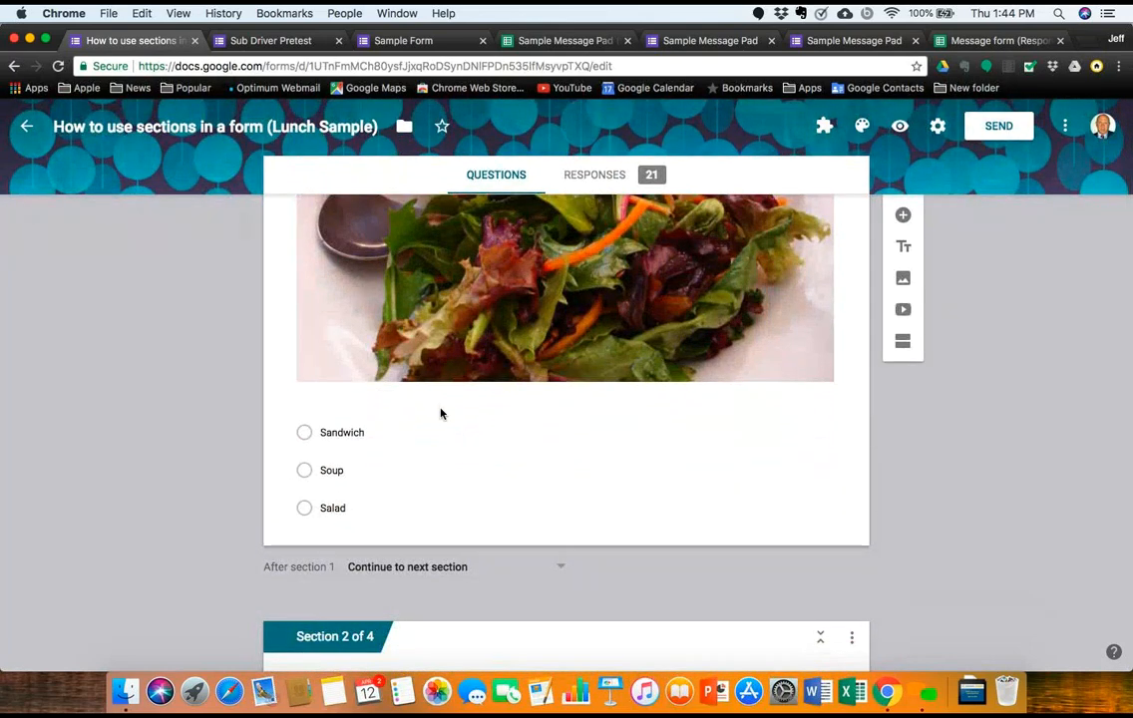
scroll(440, 413, "down", 6)
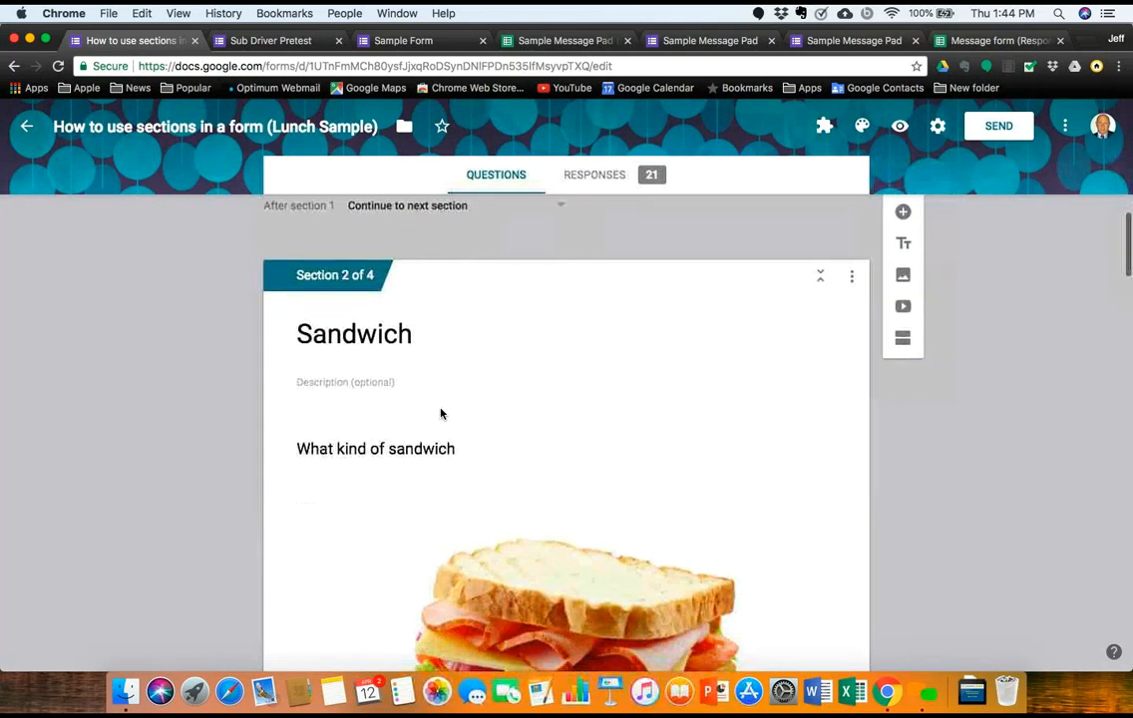
scroll(439, 413, "down", 15)
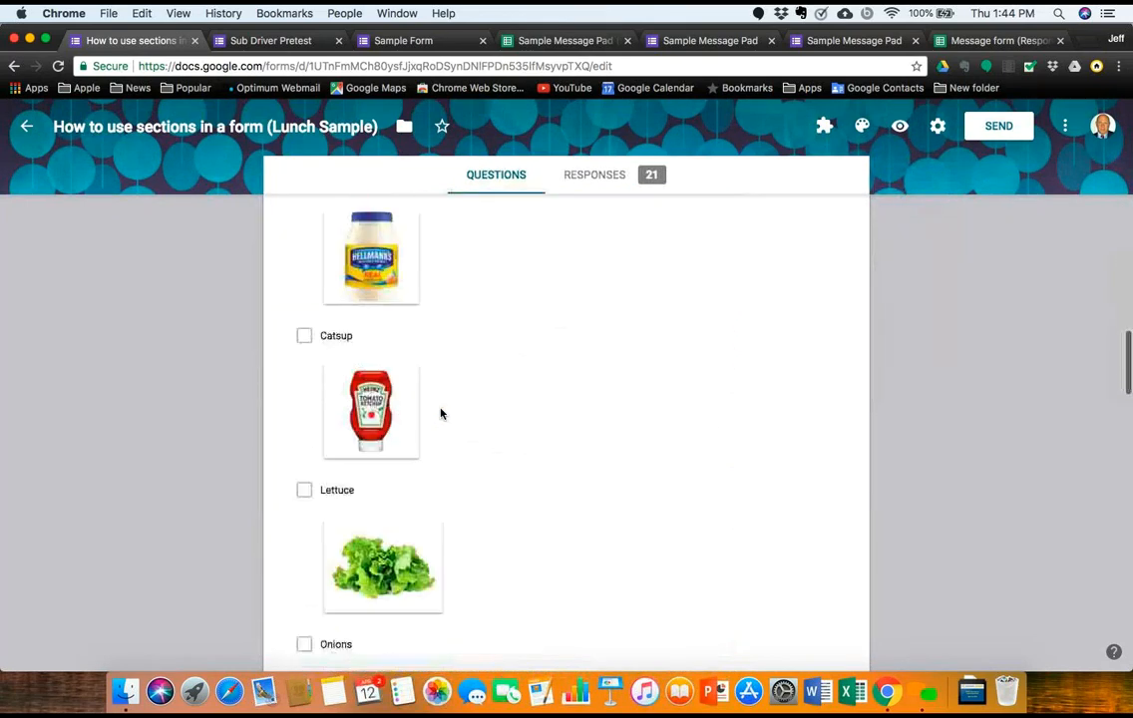
scroll(441, 413, "down", 9)
scroll(441, 413, "up", 2)
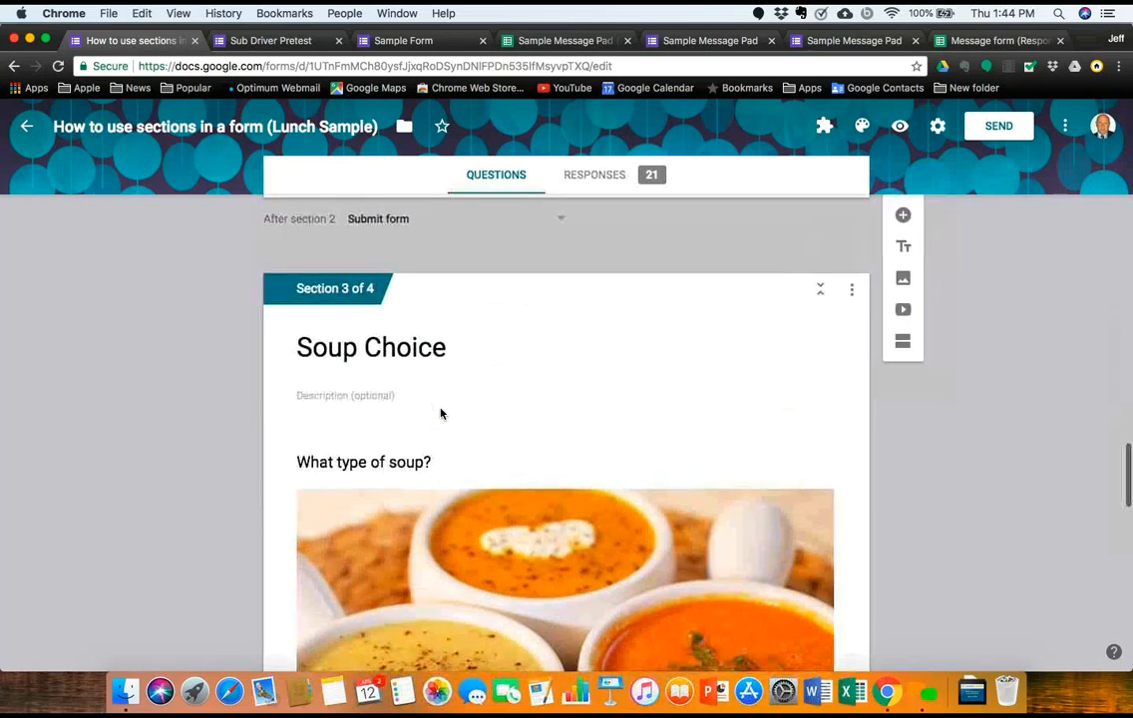
scroll(441, 413, "down", 15)
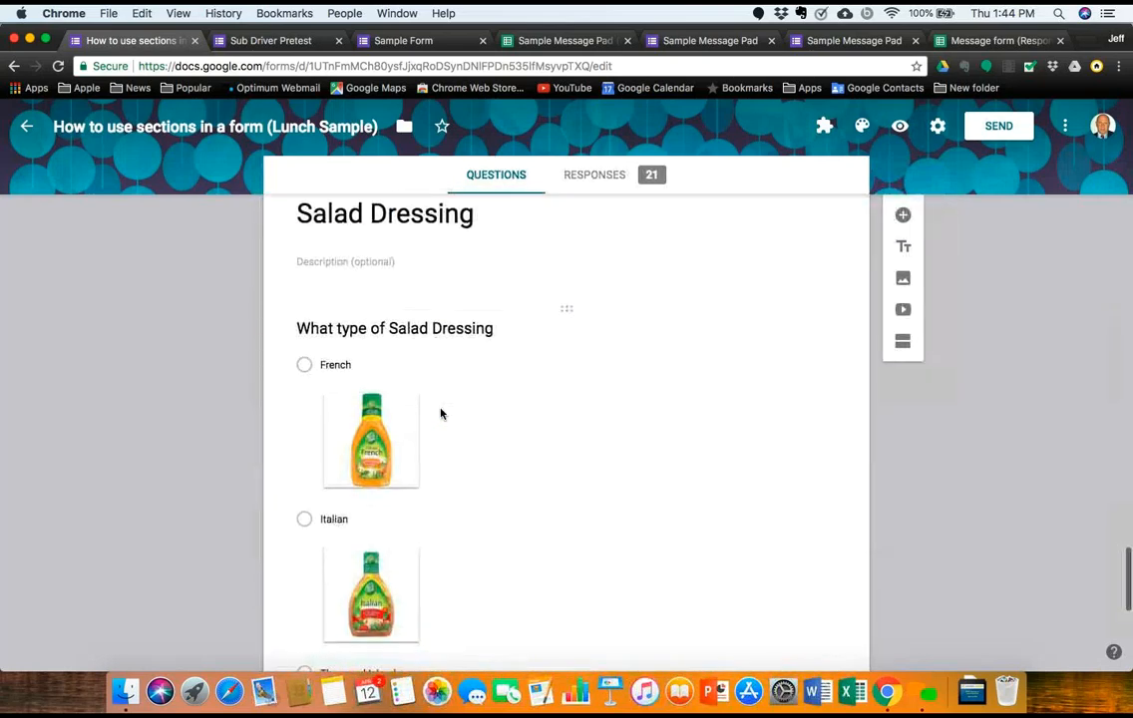
scroll(441, 413, "up", 20)
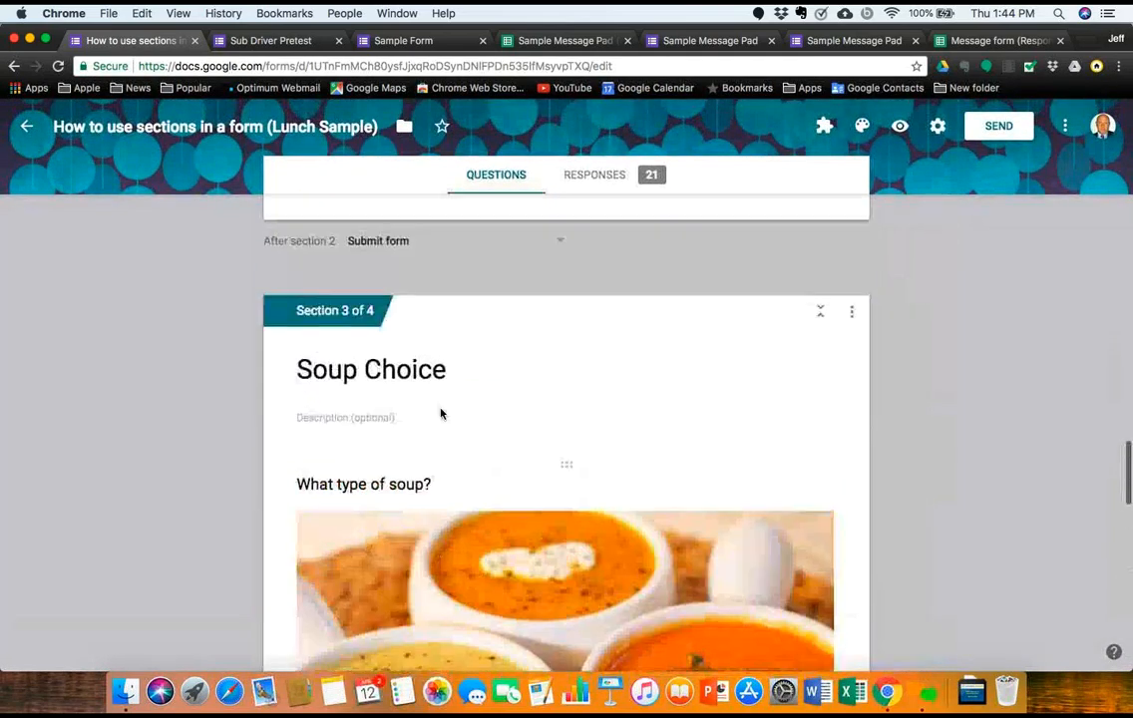
scroll(441, 413, "up", 10)
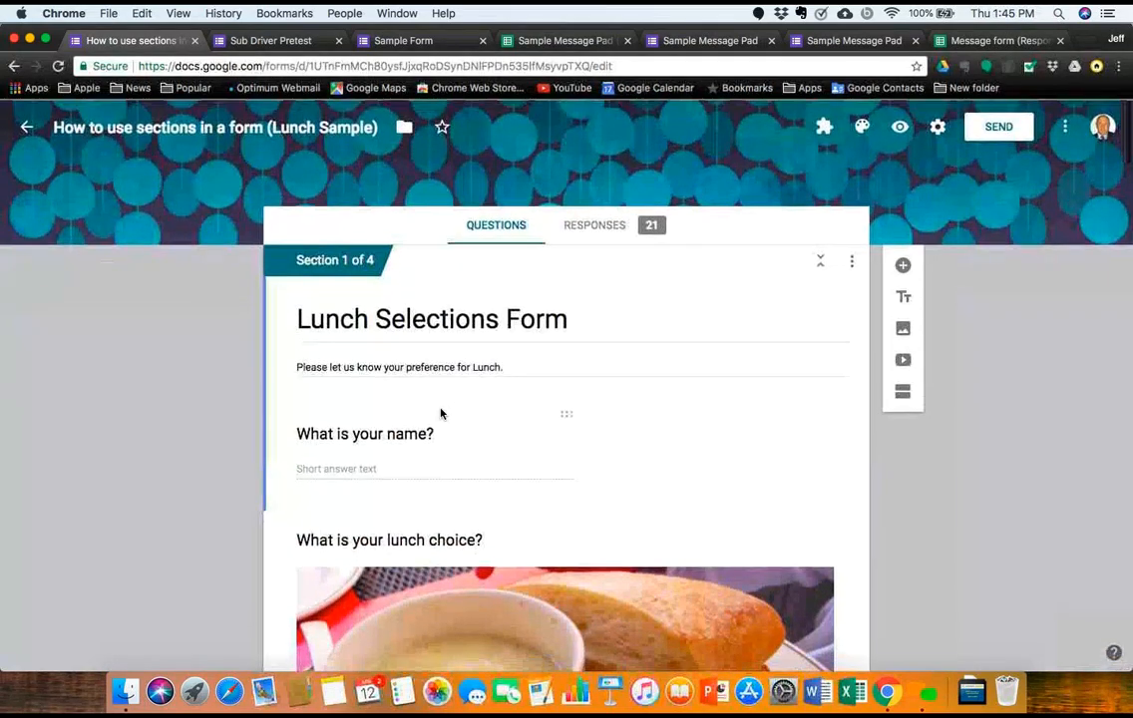
Step: Preview the live Lunch Selections Form, enter 'J' as the name, and continue
left_click(899, 129)
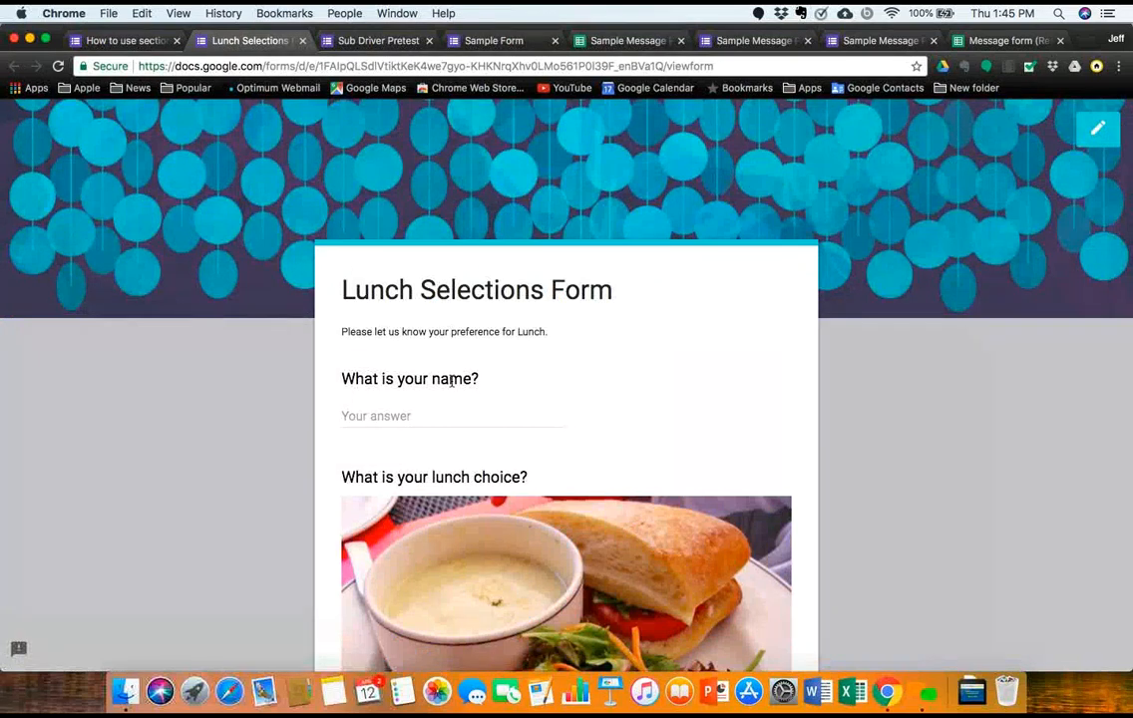
left_click(410, 412)
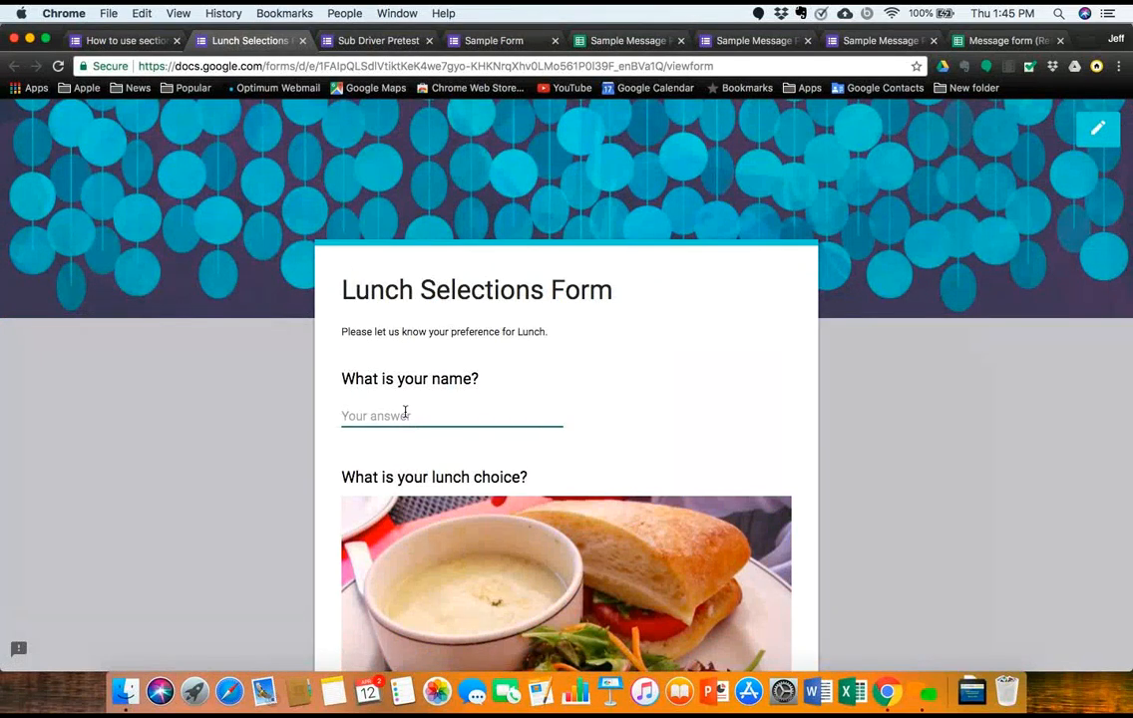
type("J")
scroll(417, 447, "down", 5)
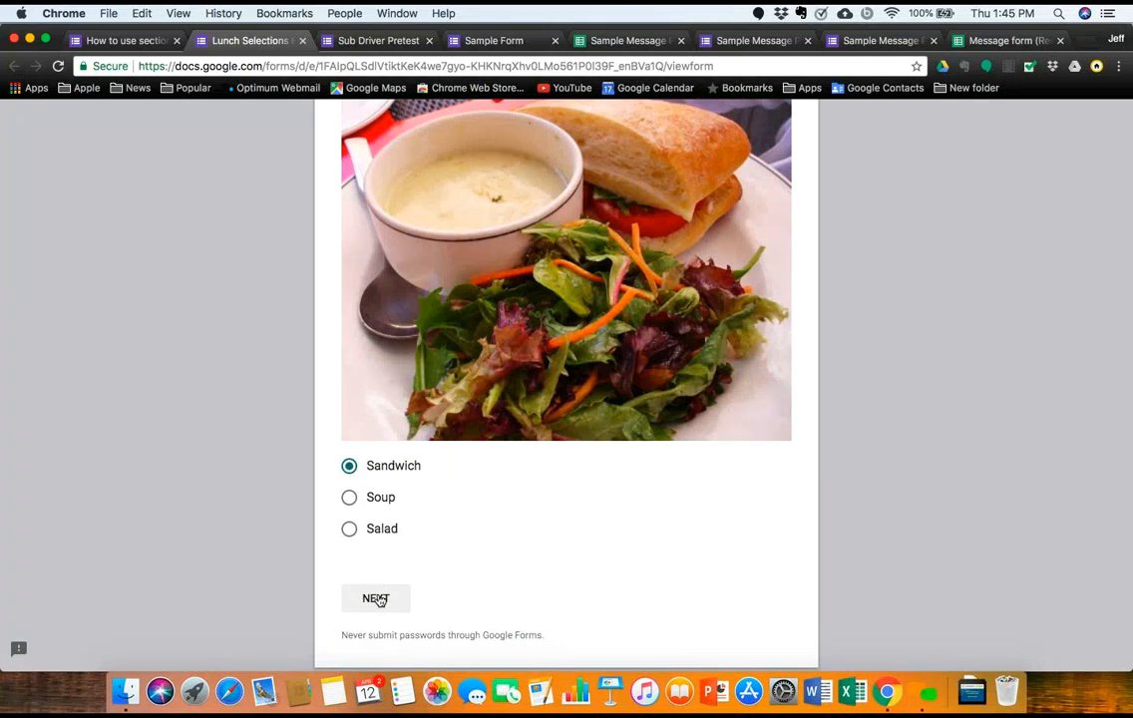
left_click(377, 599)
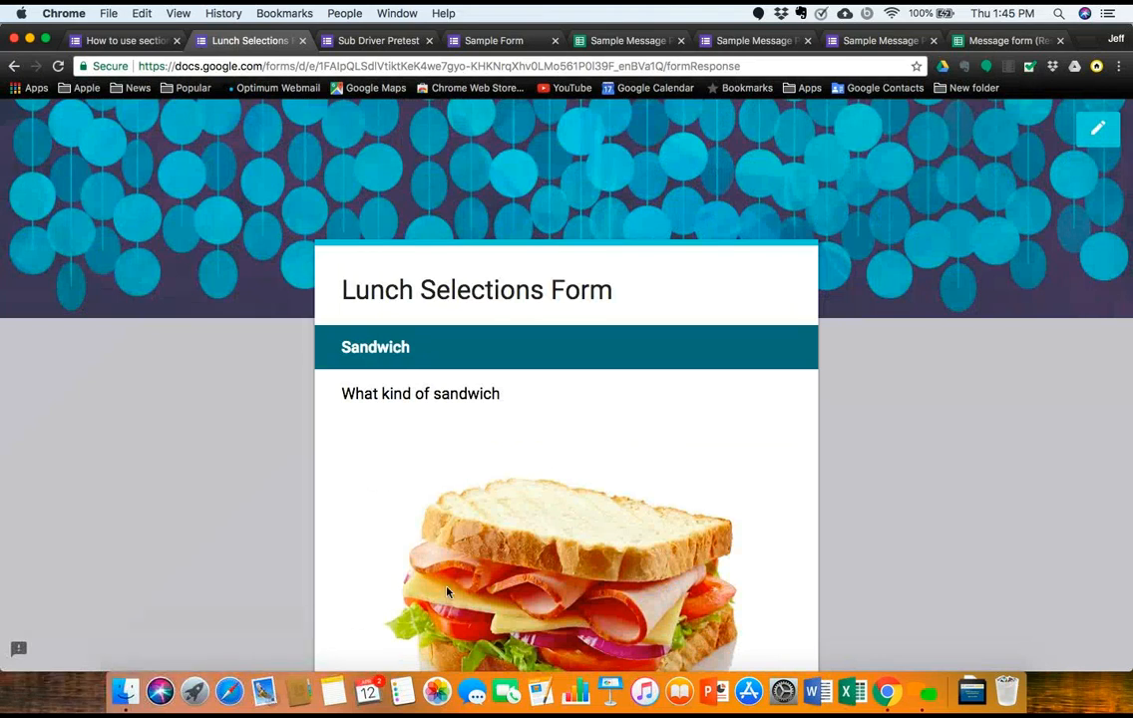
Step: Order a Ham sandwich with Mustard, Mayo, Lettuce and Onions
scroll(446, 593, "down", 5)
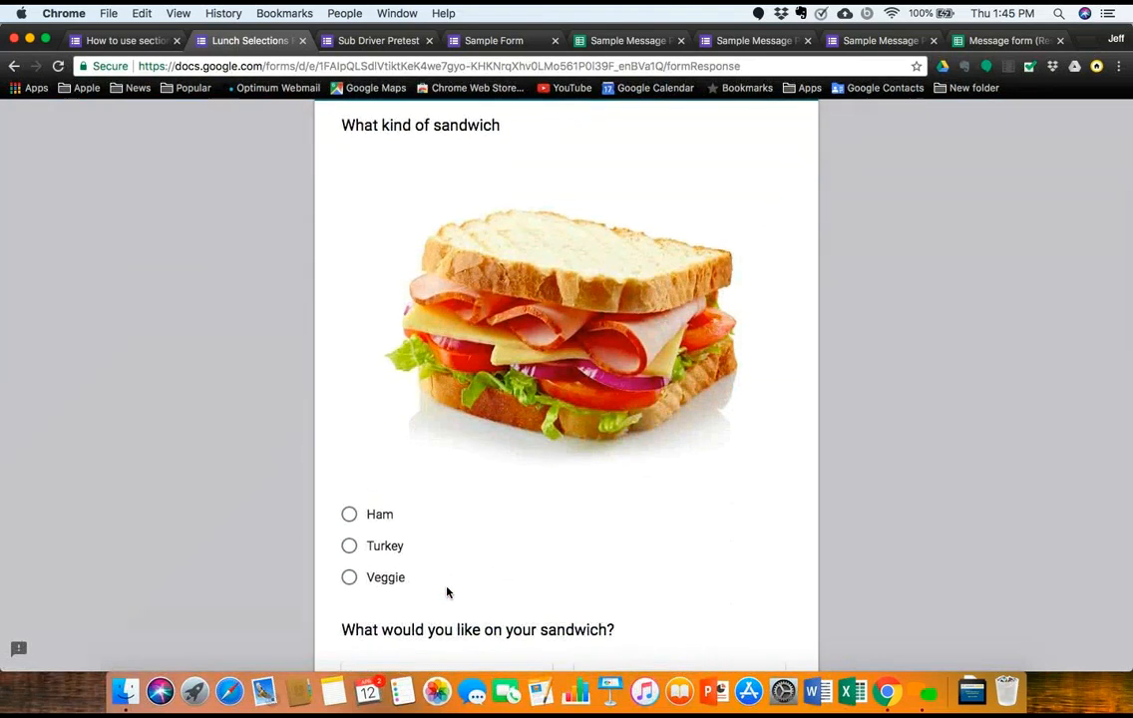
left_click(349, 513)
scroll(376, 563, "down", 3)
scroll(374, 562, "down", 4)
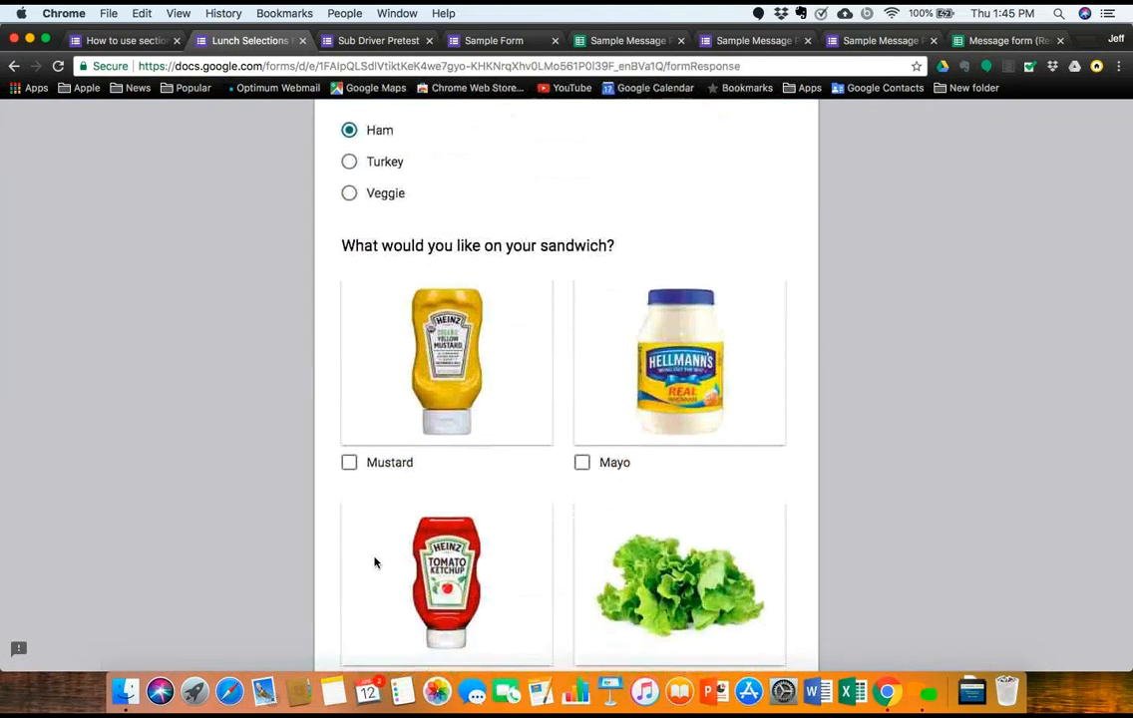
left_click(349, 458)
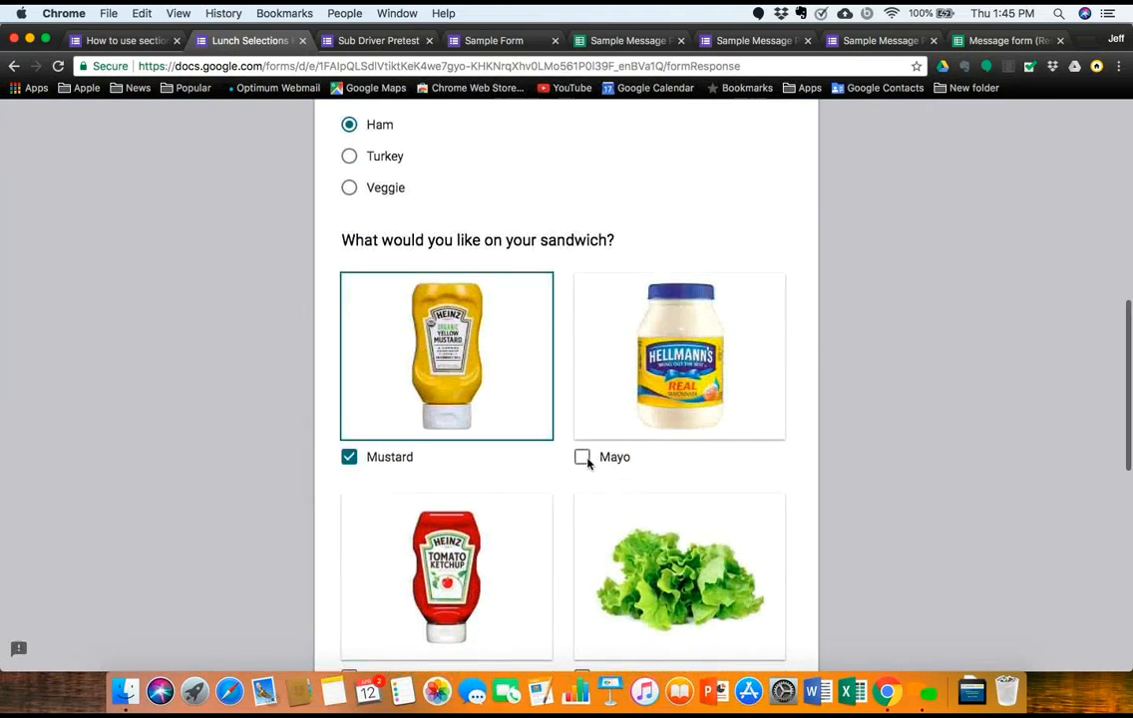
left_click(583, 458)
scroll(584, 462, "down", 7)
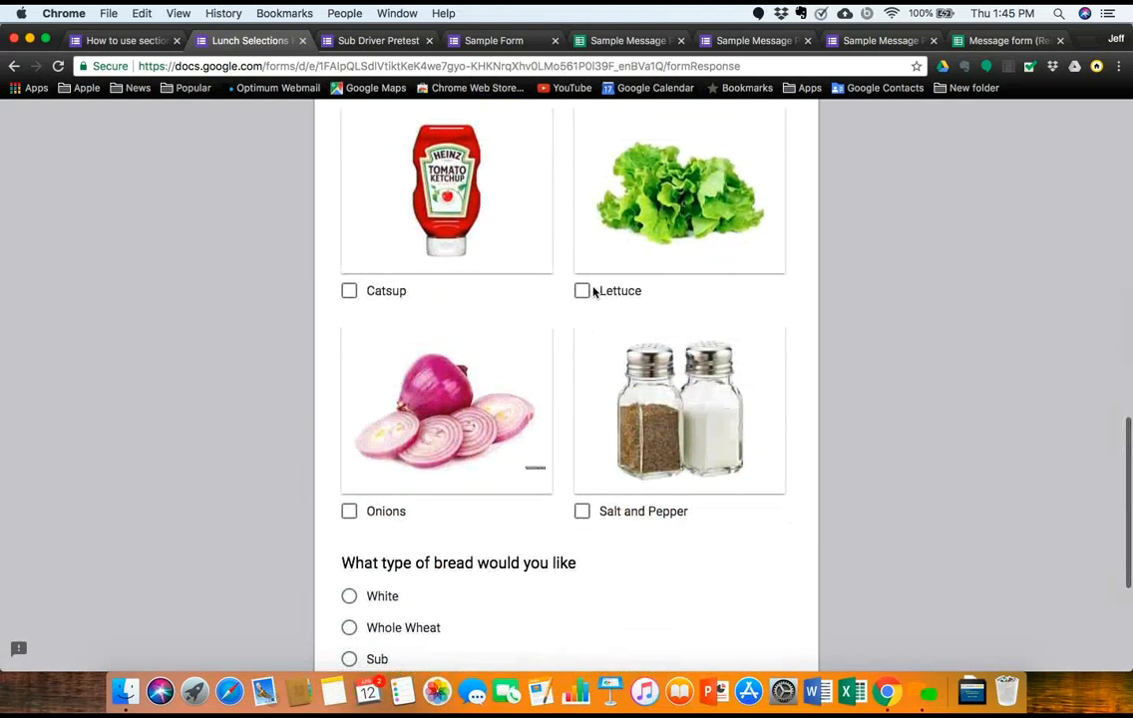
left_click(583, 291)
left_click(349, 511)
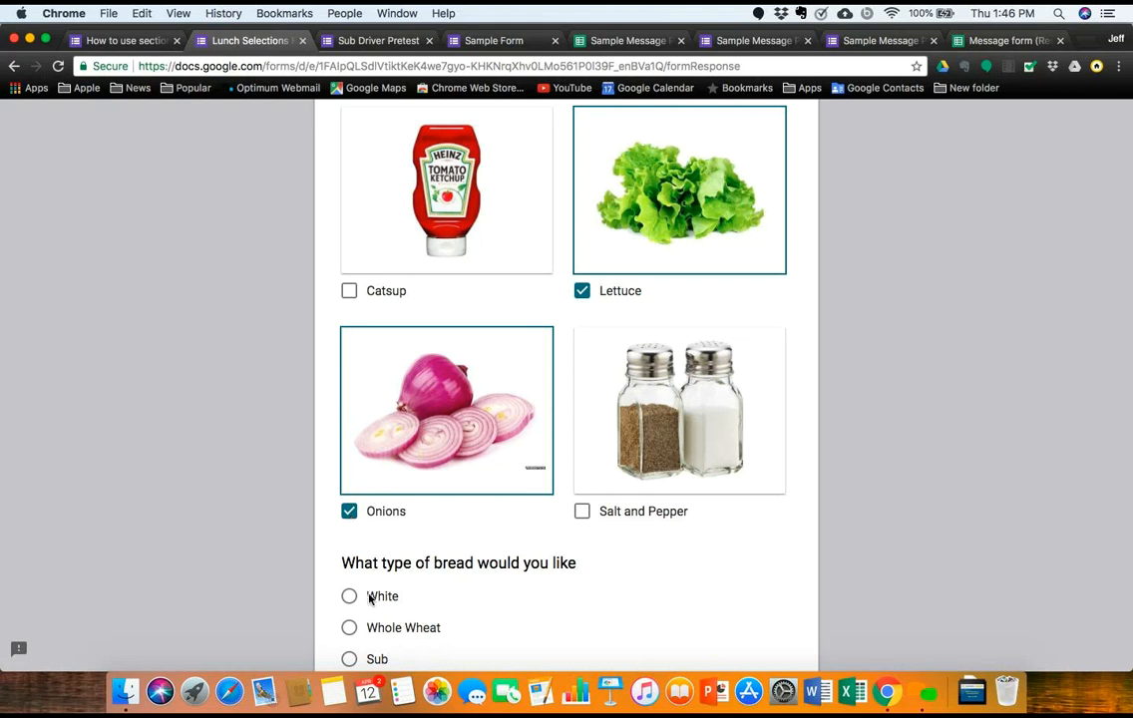
Step: Settle on Whole Wheat bread after briefly trying White, and submit the response
scroll(371, 619, "down", 2)
left_click(349, 520)
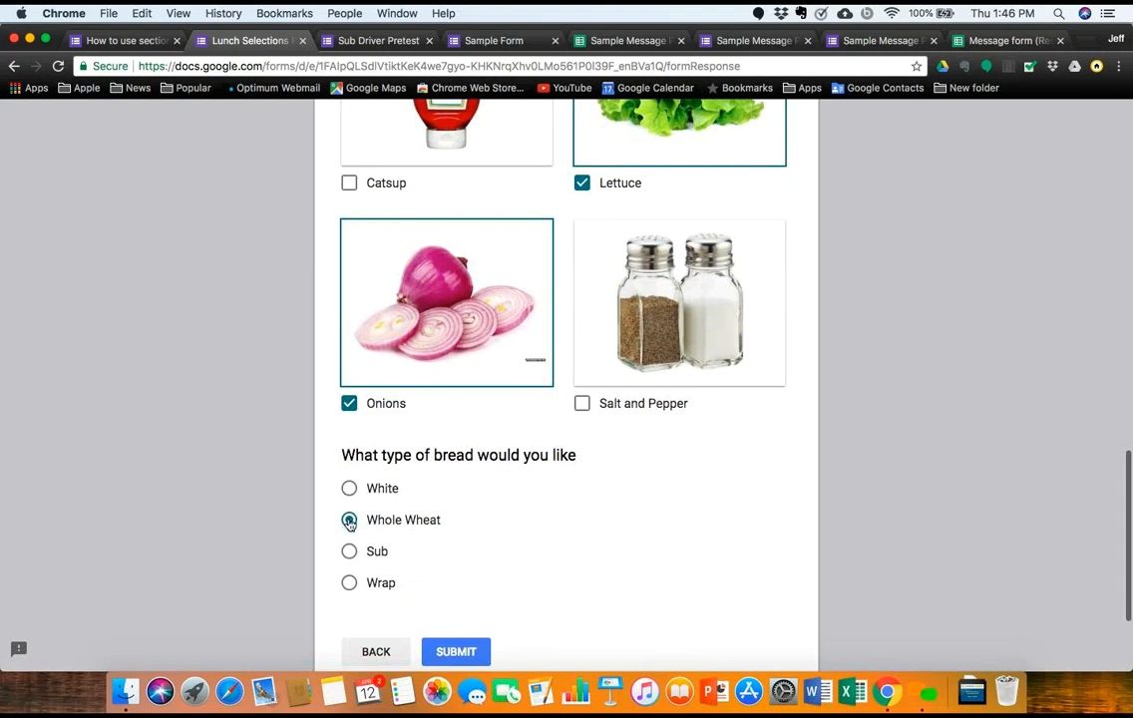
left_click(349, 487)
left_click(351, 522)
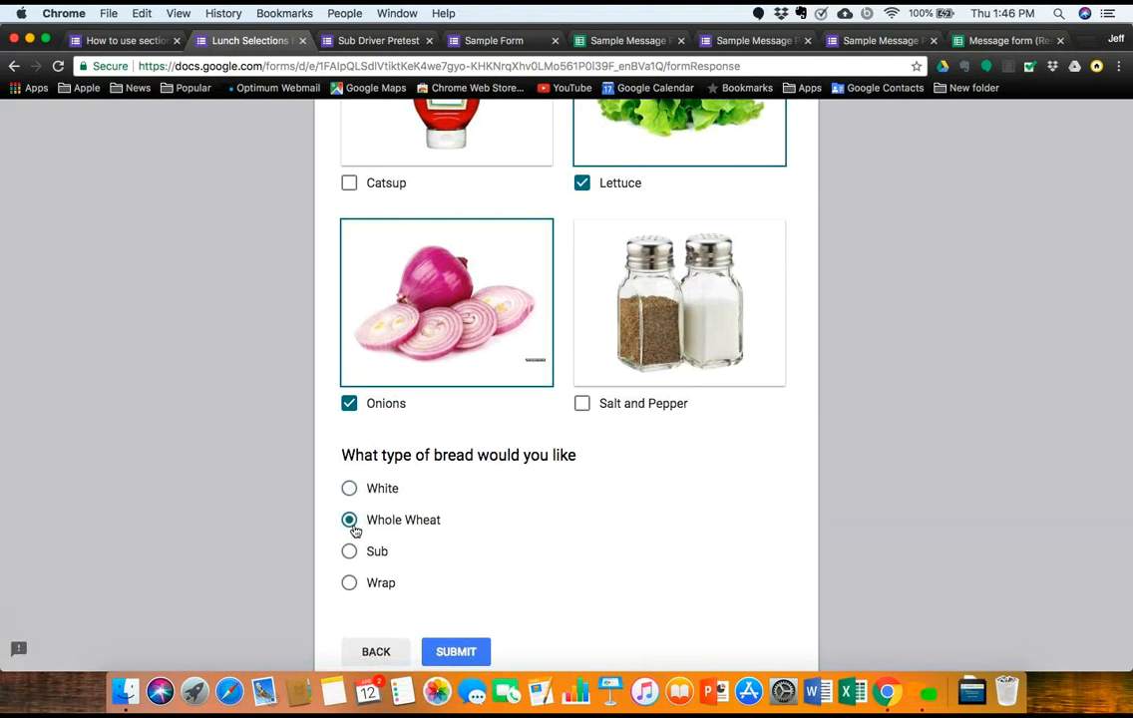
left_click(456, 651)
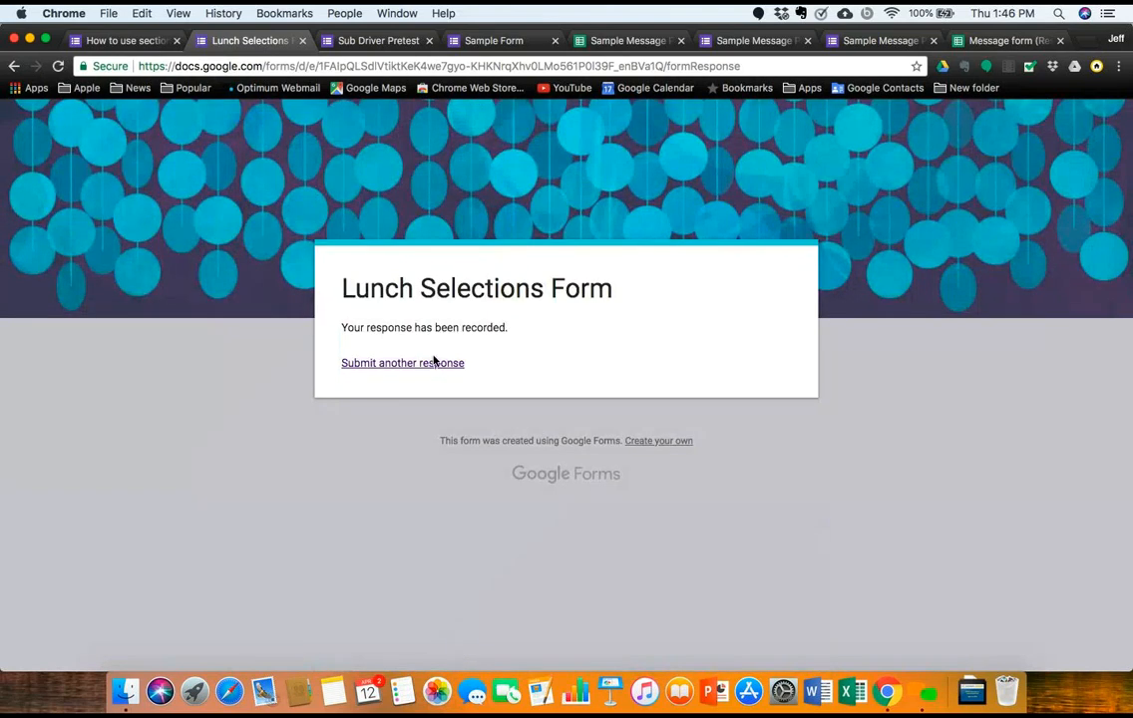
Step: Submit a new response choosing Soup with Chicken Noodle
left_click(435, 363)
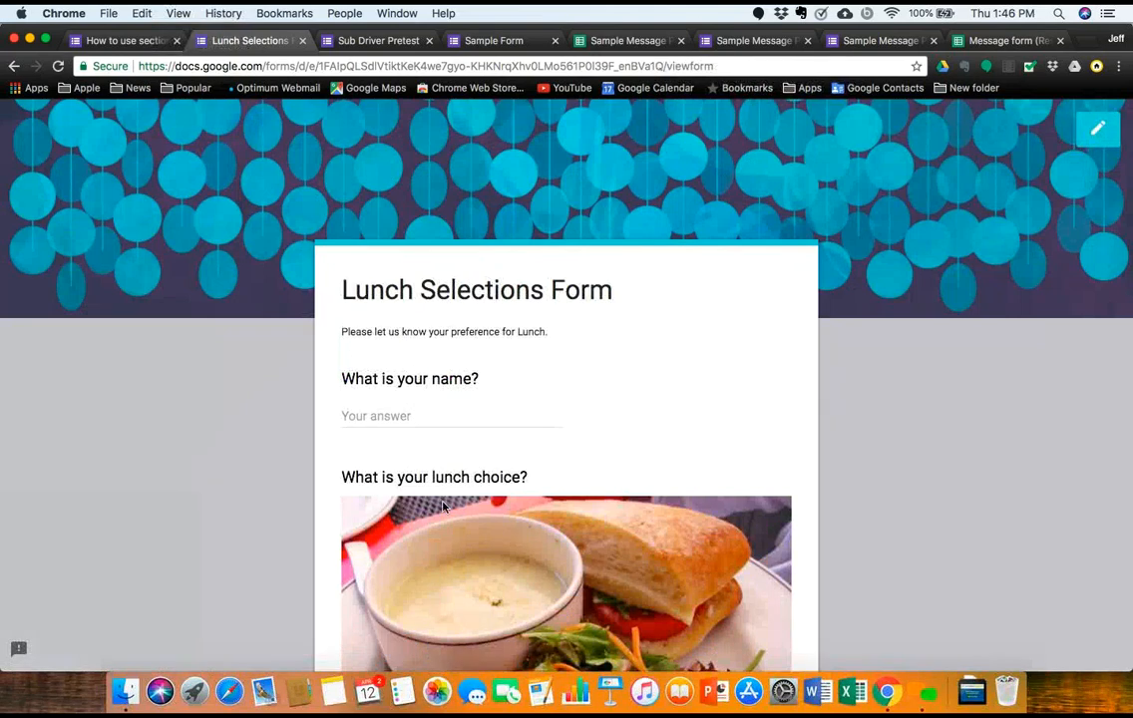
scroll(435, 399, "down", 8)
left_click(350, 506)
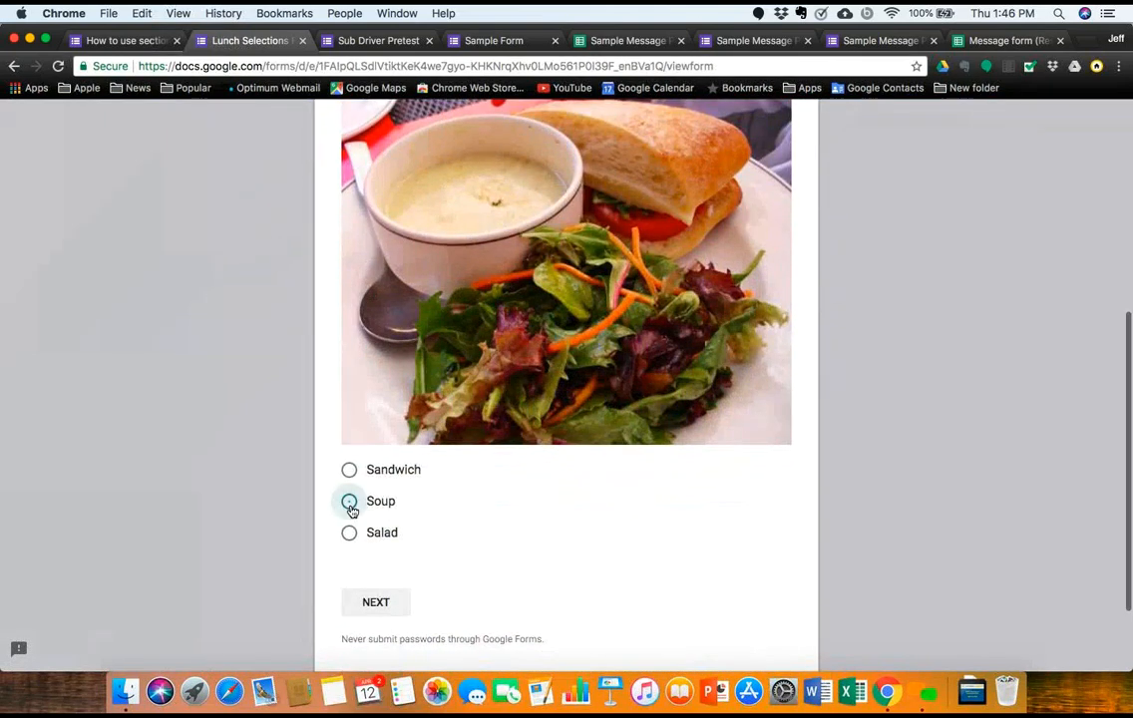
left_click(393, 605)
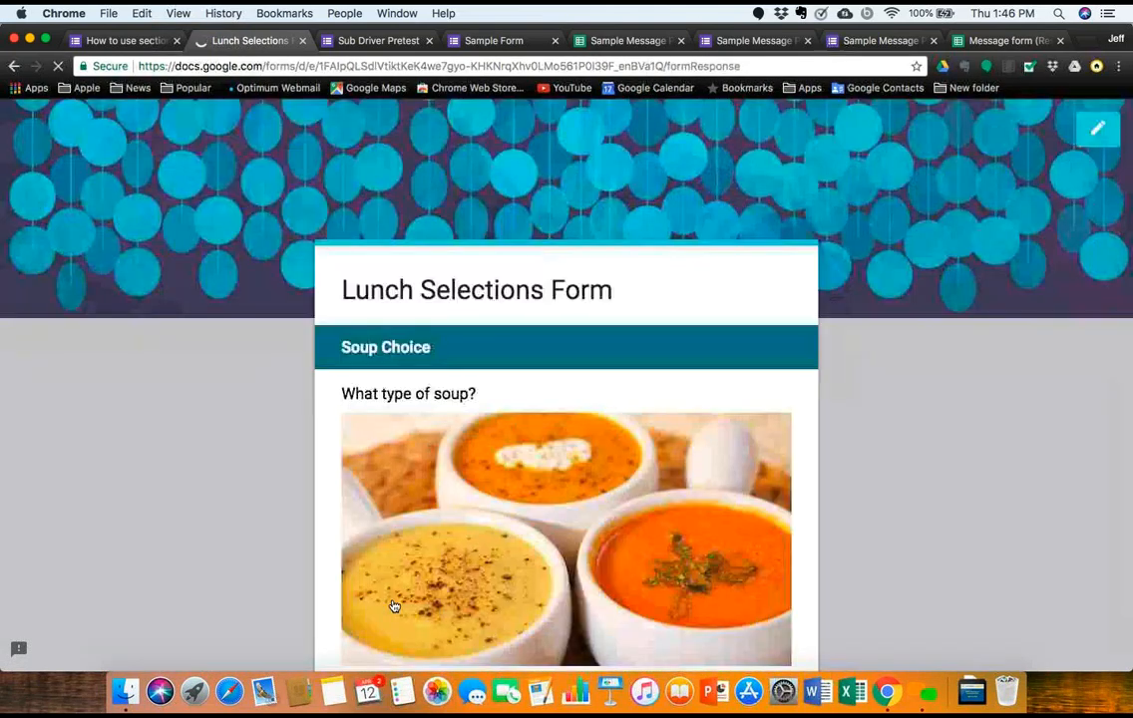
scroll(394, 605, "down", 7)
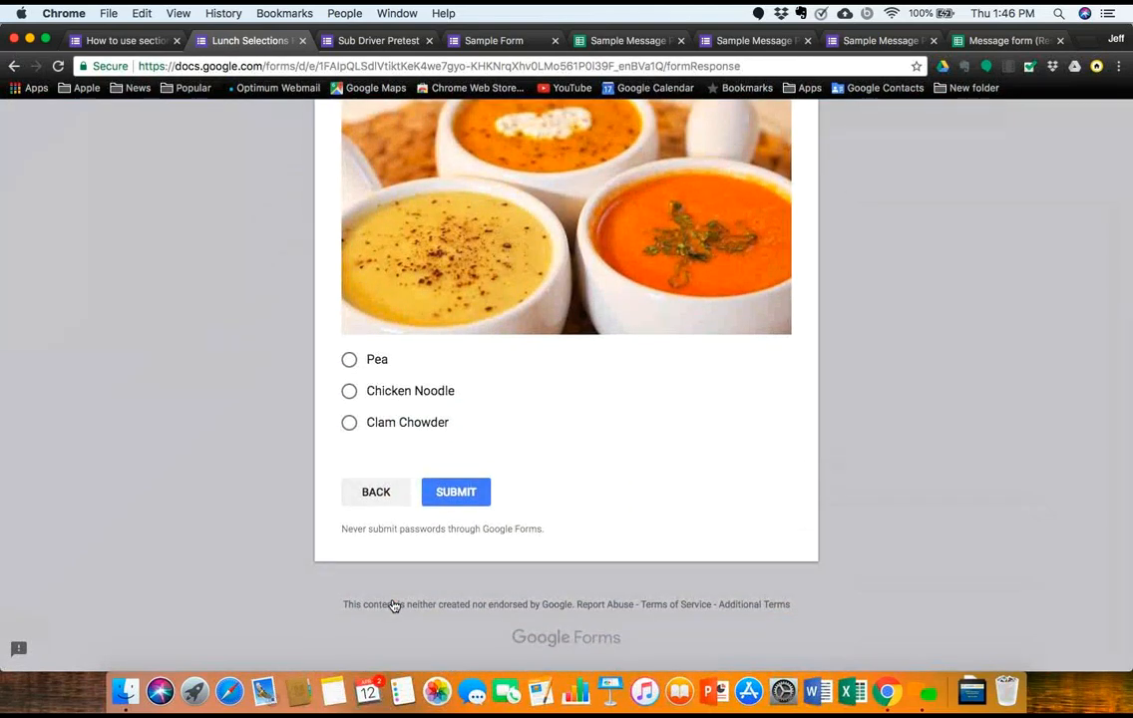
left_click(349, 392)
left_click(446, 492)
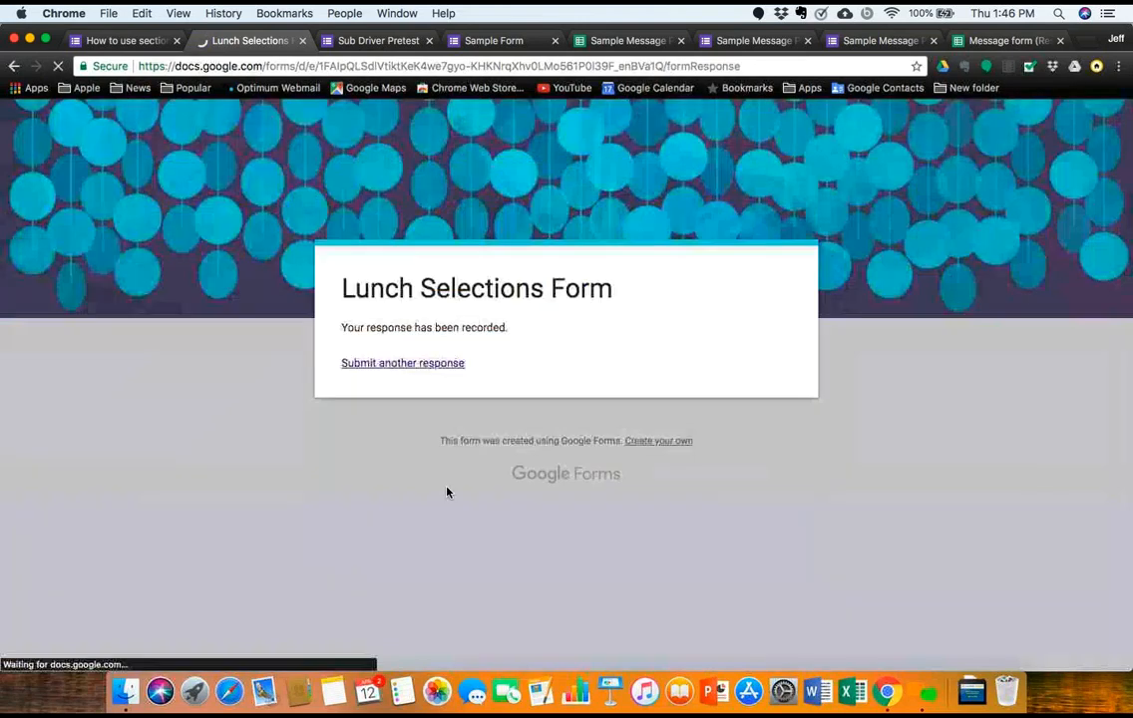
Step: Submit a Salad response with Thousand Island dressing and bread, then start a blank response
left_click(376, 368)
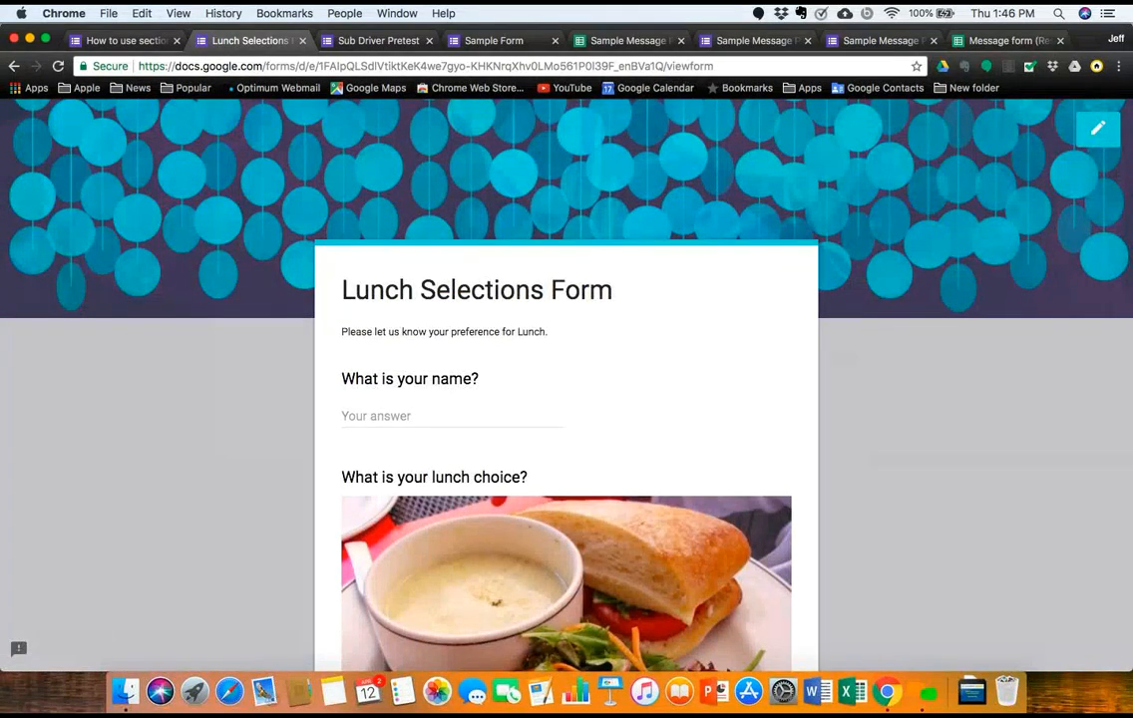
scroll(371, 409, "down", 10)
left_click(351, 449)
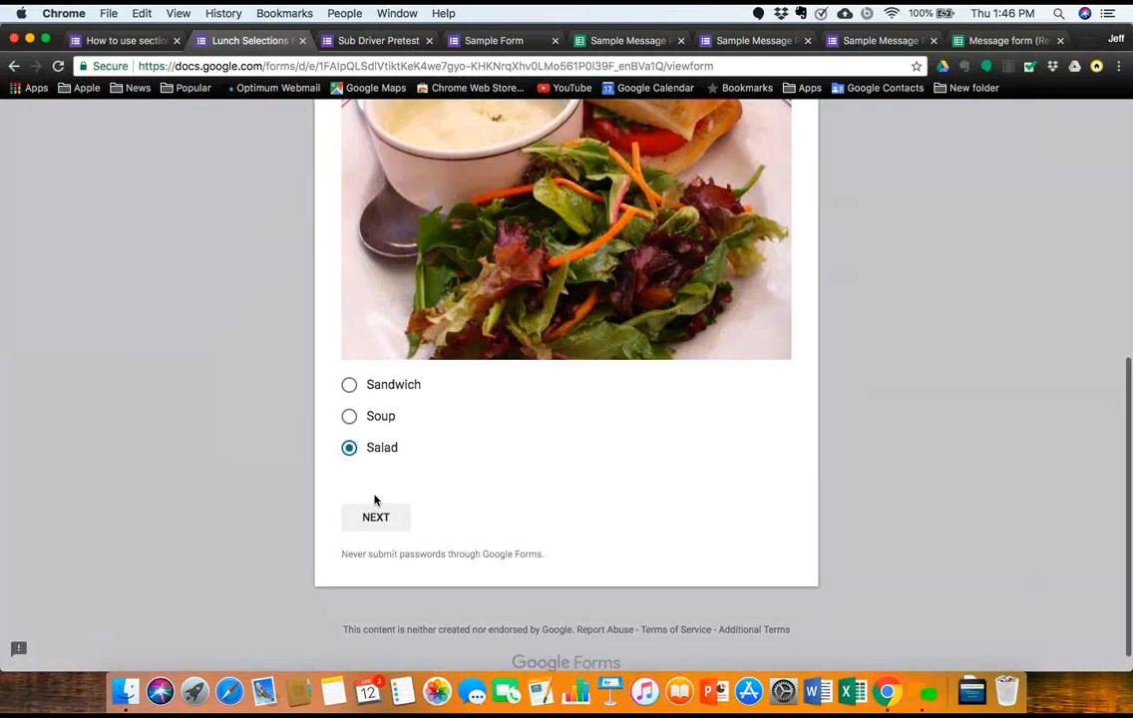
left_click(379, 523)
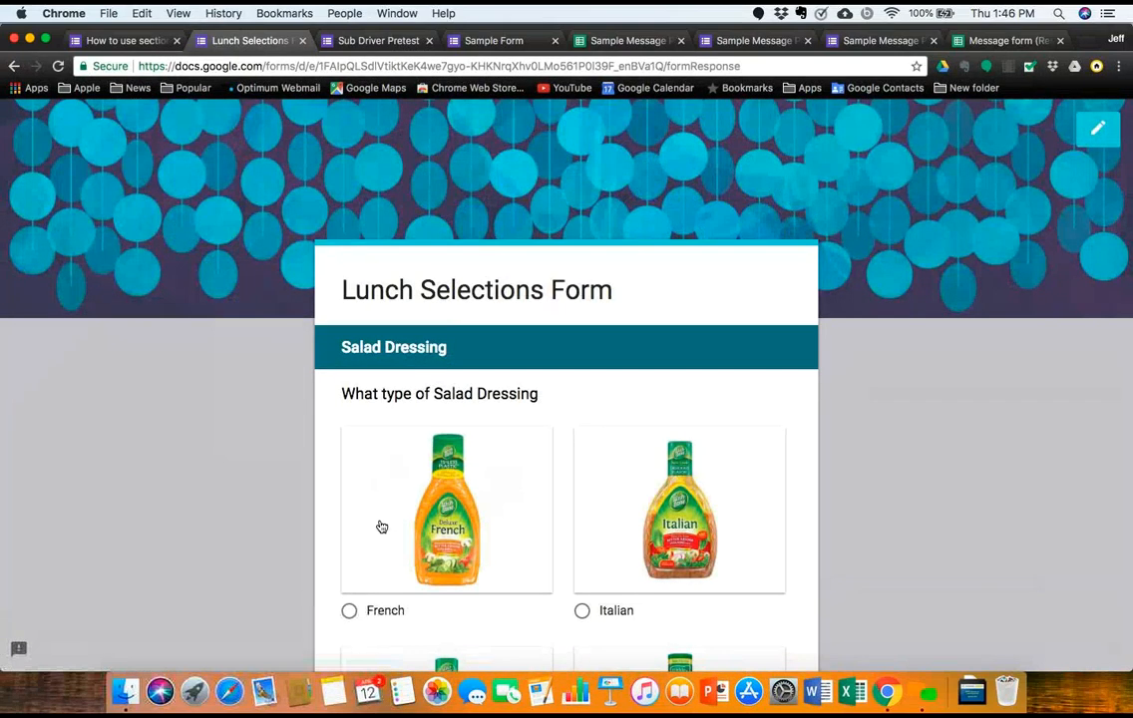
scroll(381, 527, "down", 8)
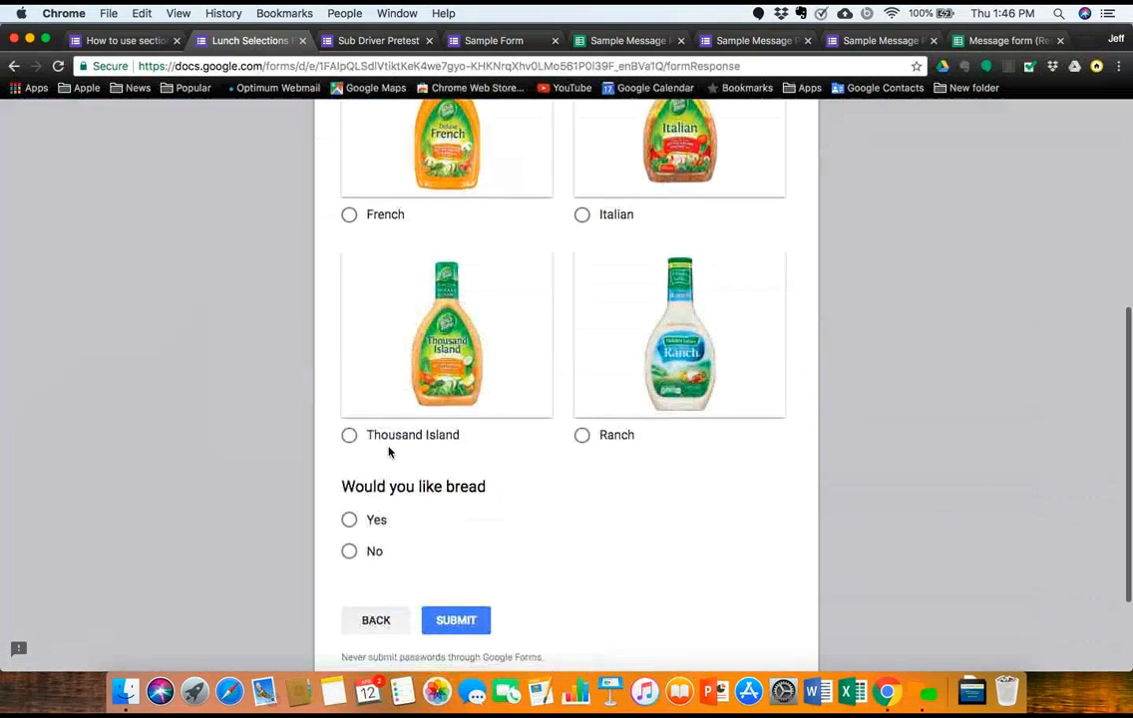
left_click(350, 437)
left_click(349, 520)
left_click(471, 621)
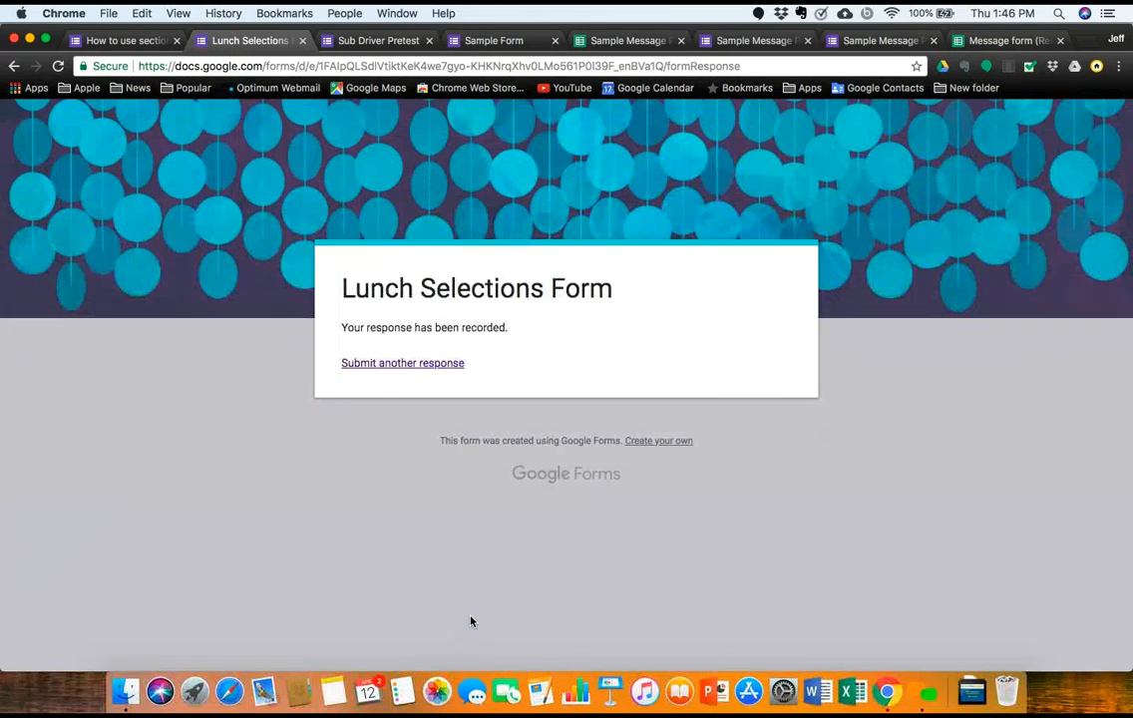
left_click(399, 364)
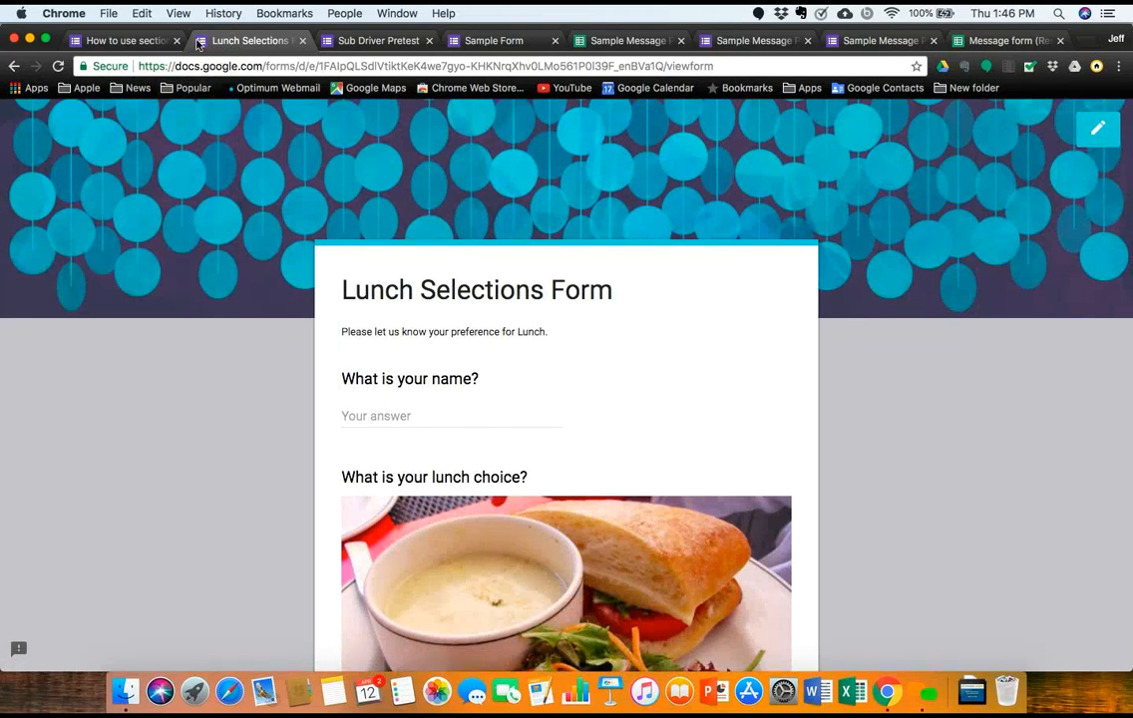
Step: In the form editor, view the 26-response summary and link it to a Sheets spreadsheet
left_click(139, 42)
left_click(244, 41)
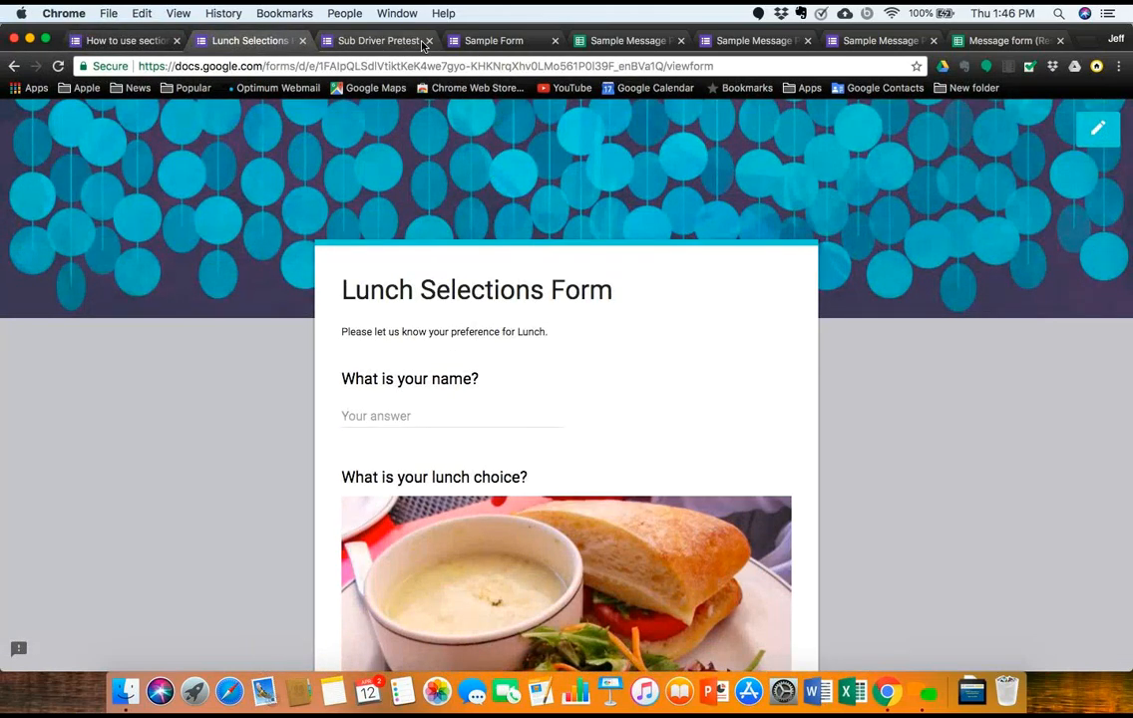
left_click(139, 42)
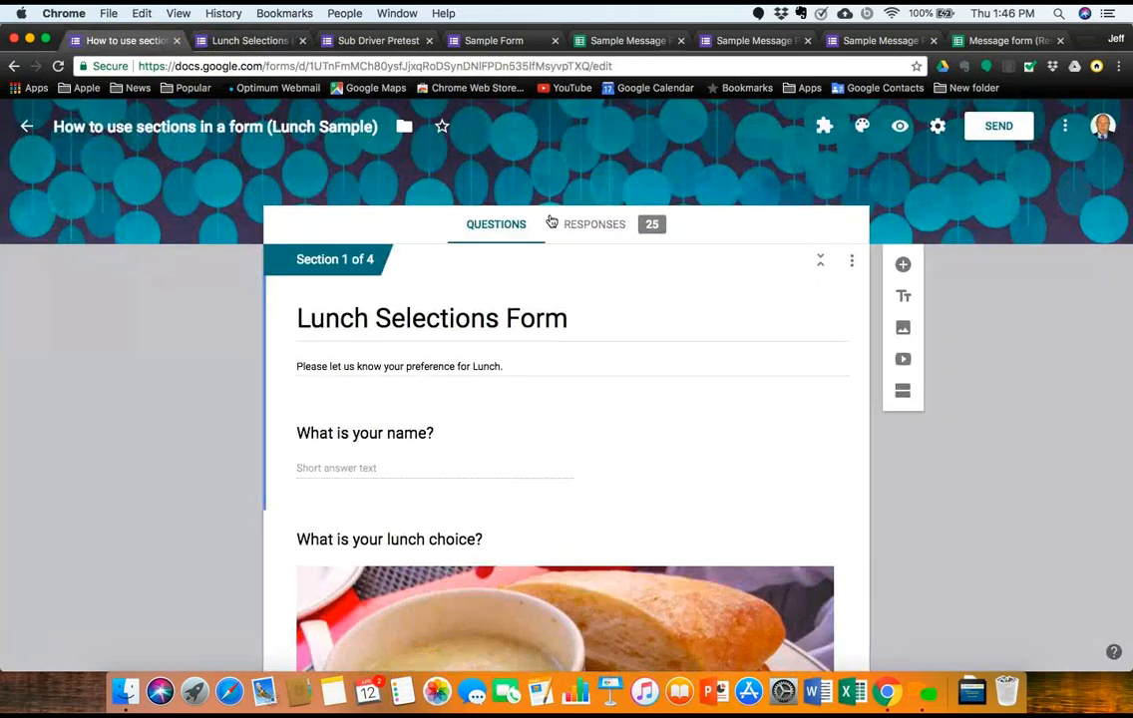
left_click(603, 230)
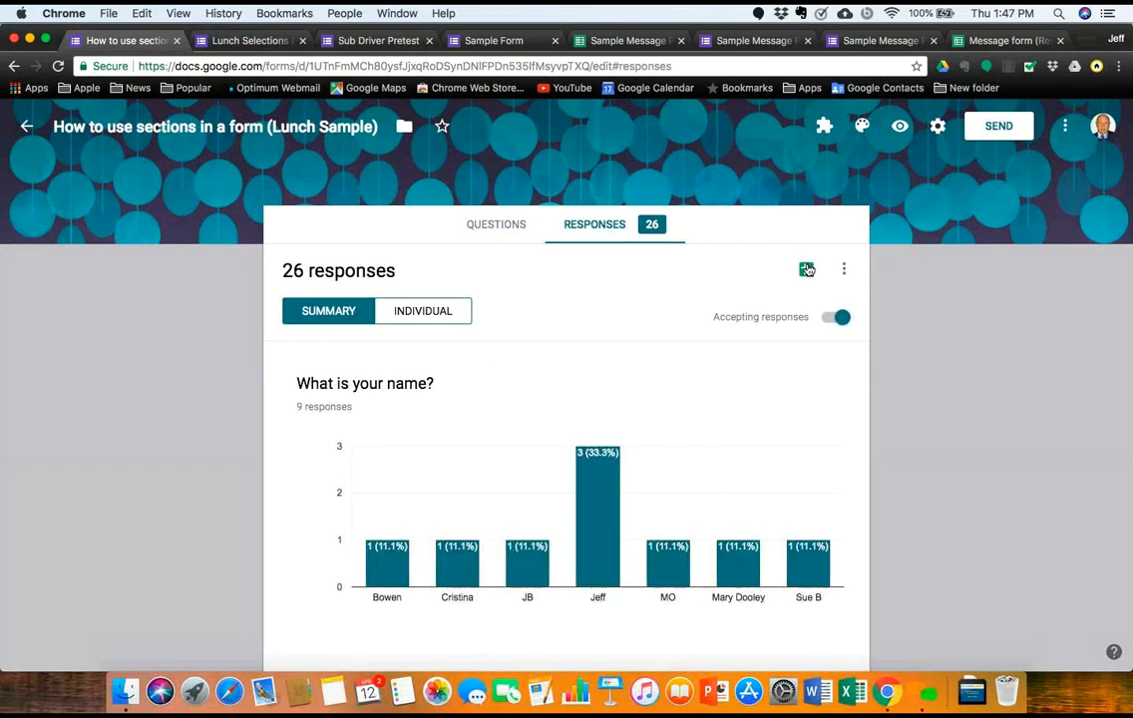
left_click(807, 269)
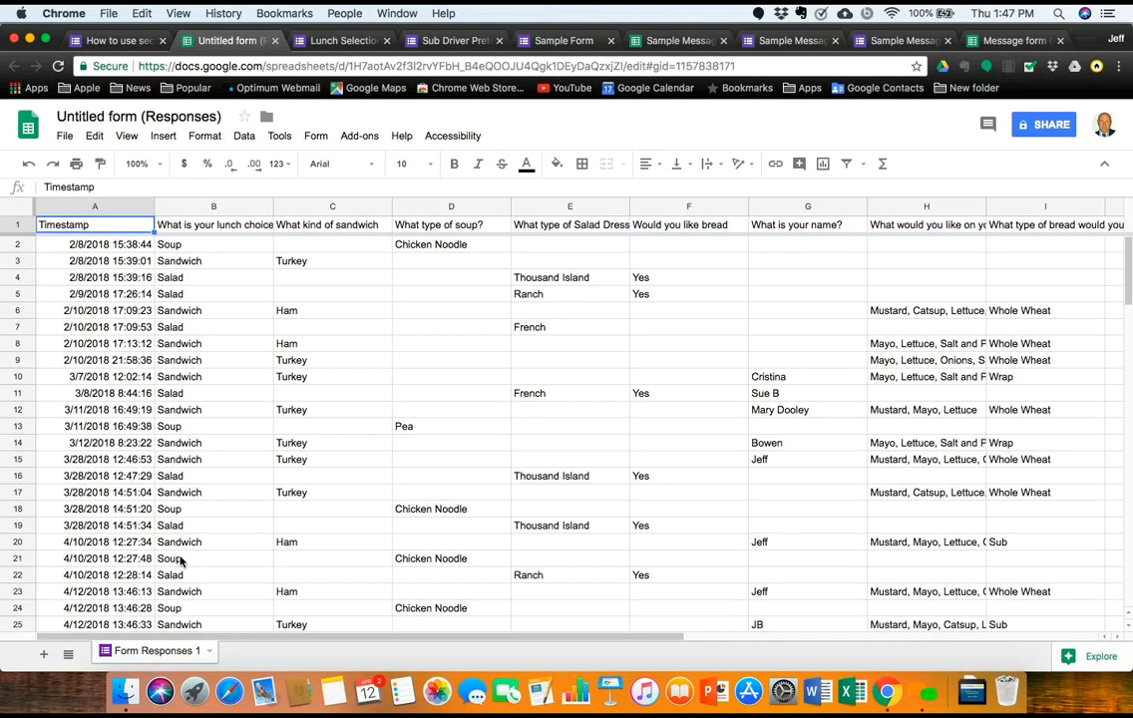
Step: Scroll through the lunch responses sheet, then return to the Forms responses summary
scroll(179, 559, "down", 5)
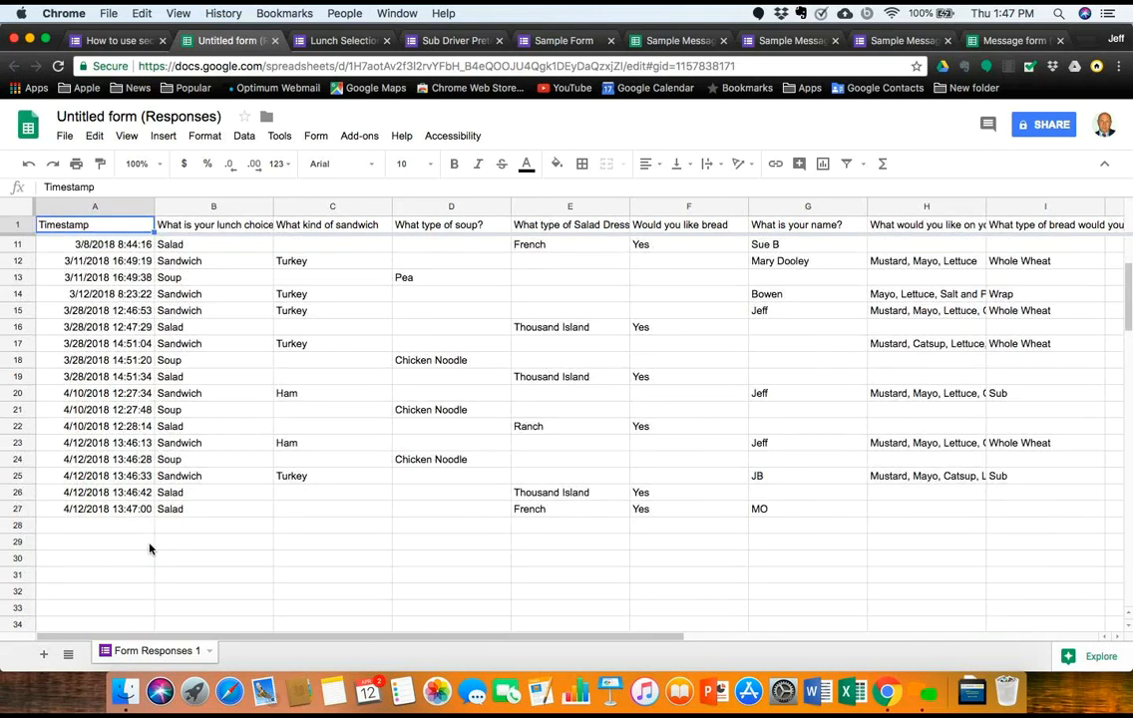
scroll(150, 549, "up", 5)
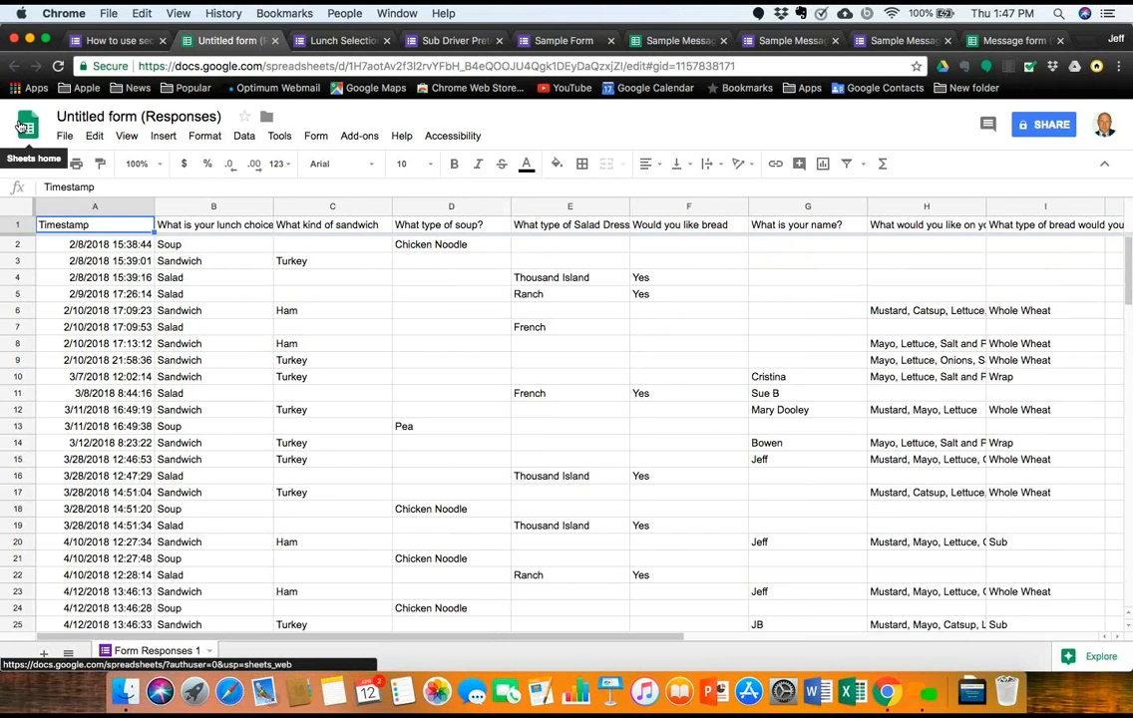
left_click(115, 40)
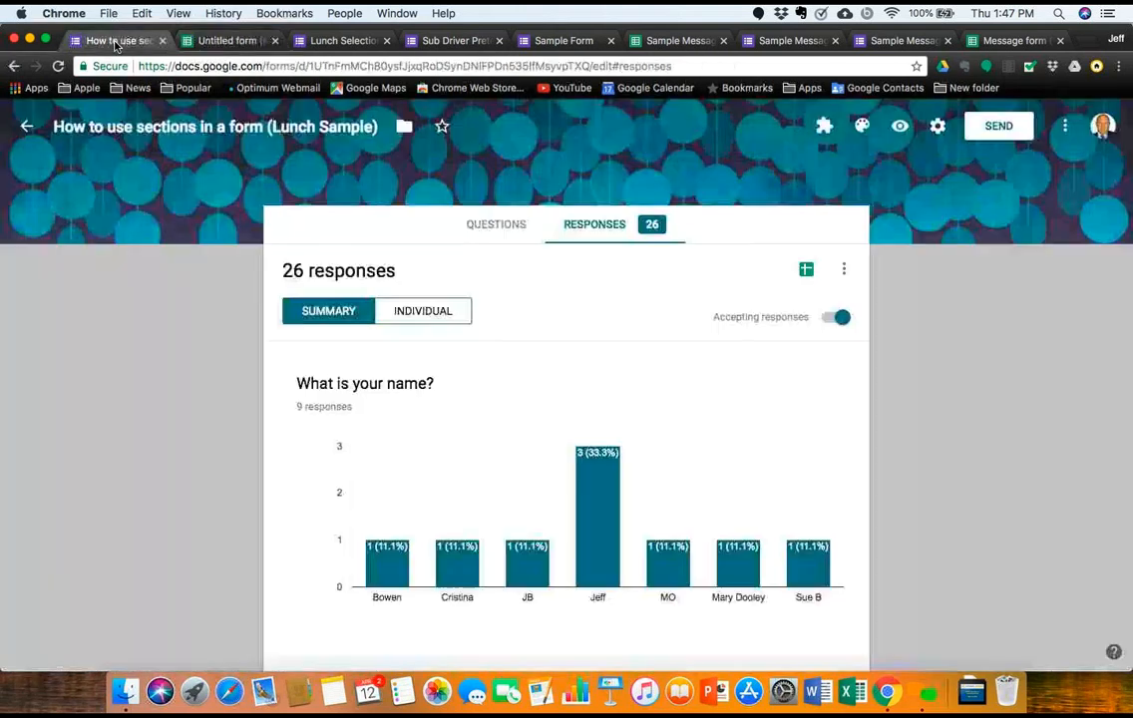
Step: Close the responses sheet, open the PNW Facilities Walk Thru form, and preview it
left_click(274, 40)
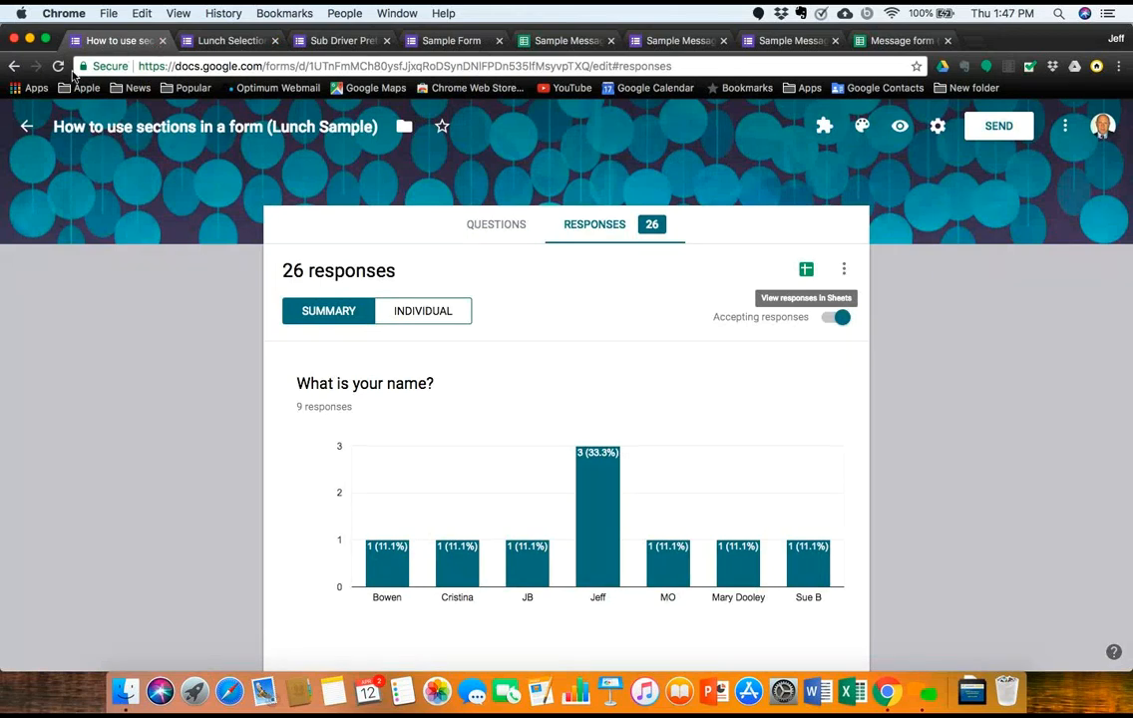
left_click(28, 127)
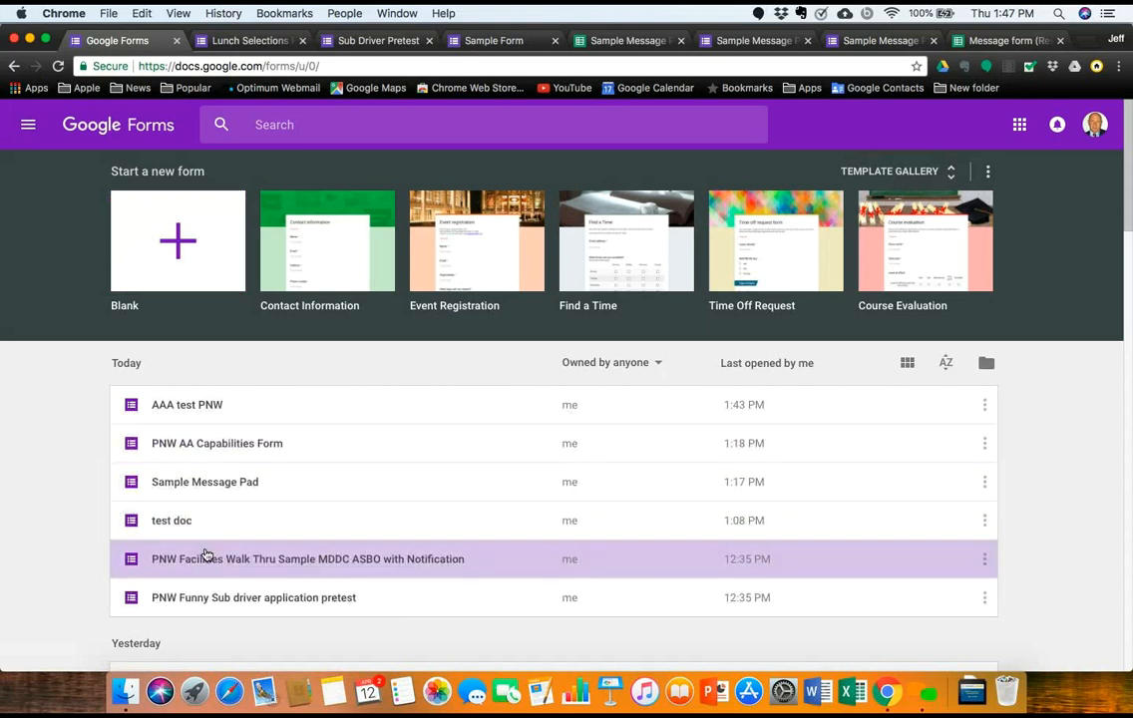
left_click(206, 554)
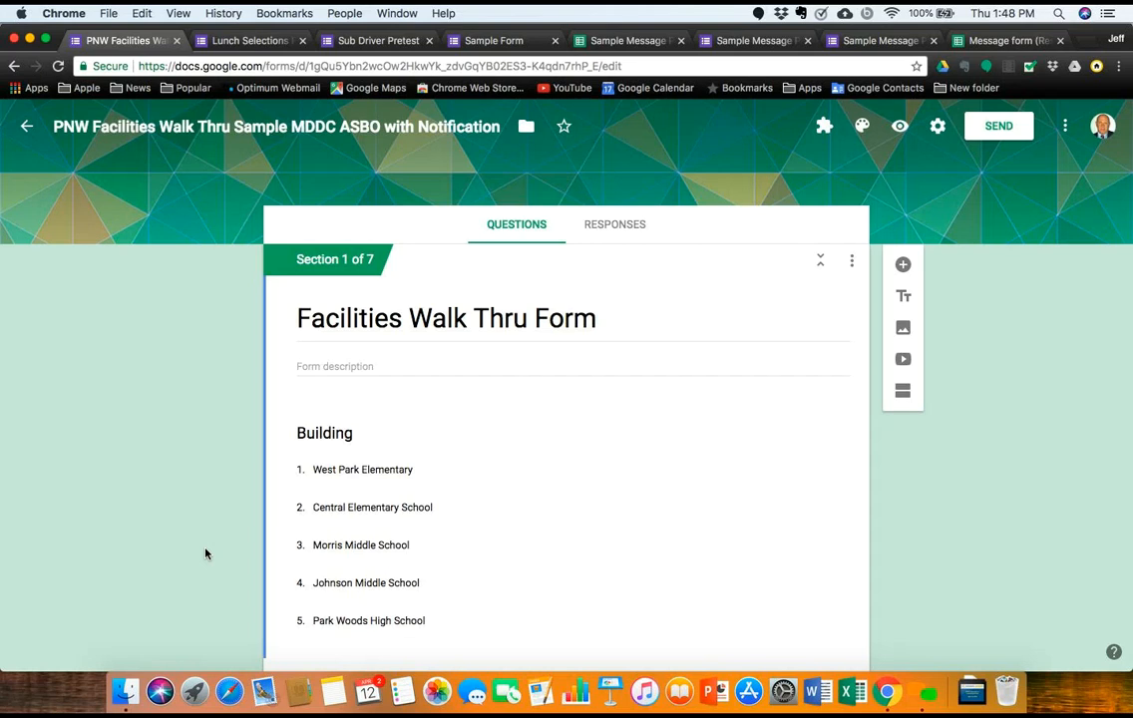
left_click(898, 127)
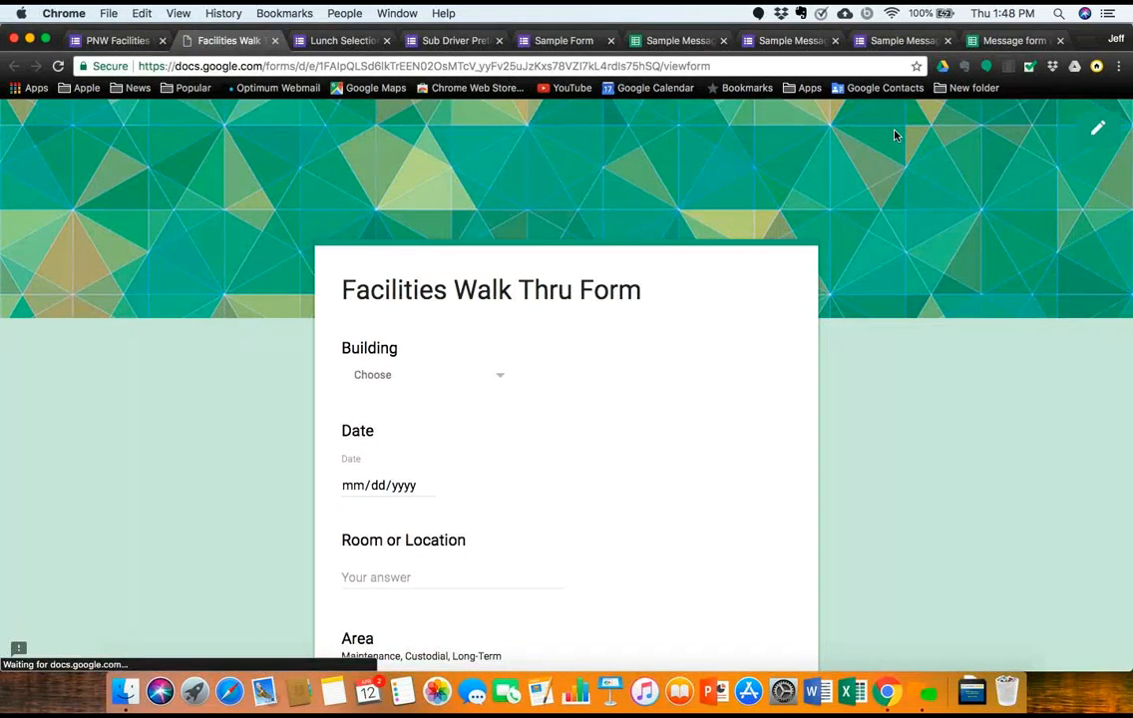
Step: Choose Central Elementary School as the building
left_click(501, 381)
scroll(482, 467, "down", 3)
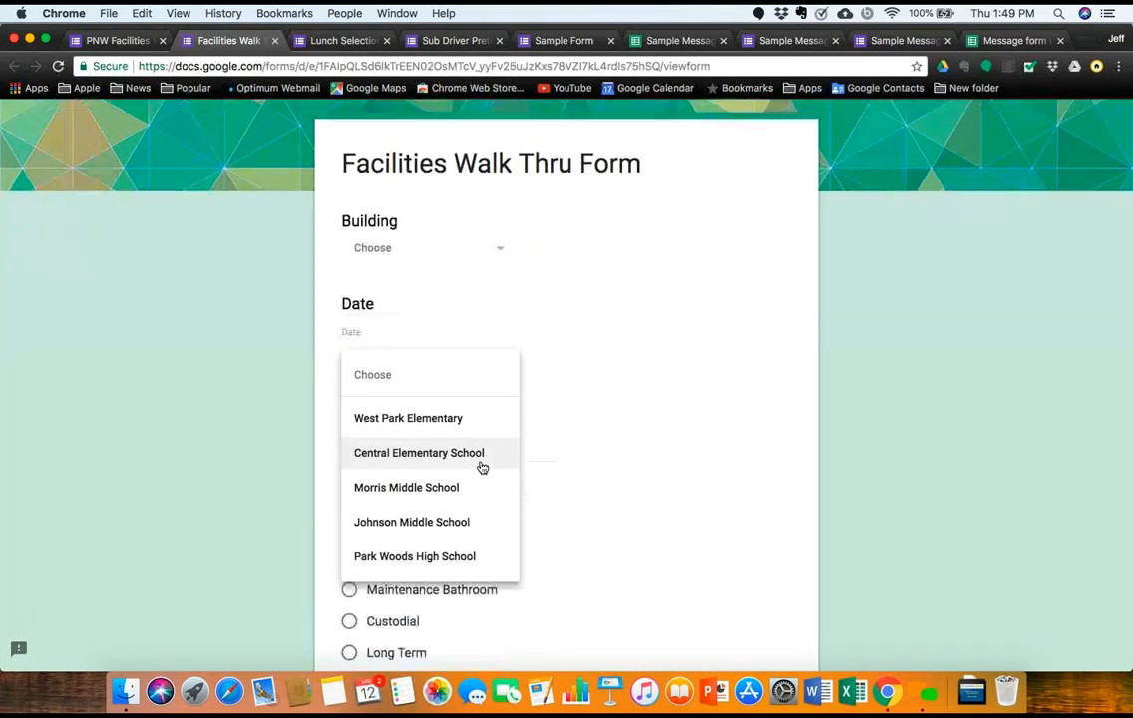
scroll(477, 484, "down", 2)
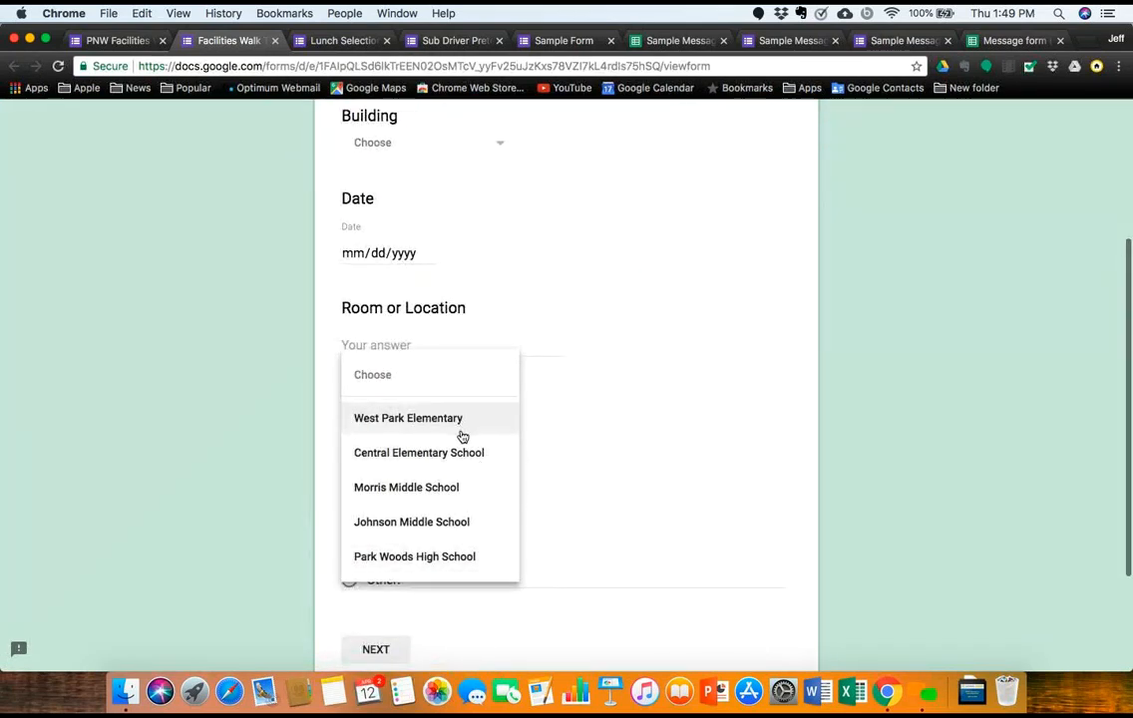
left_click(466, 468)
scroll(488, 316, "up", 1)
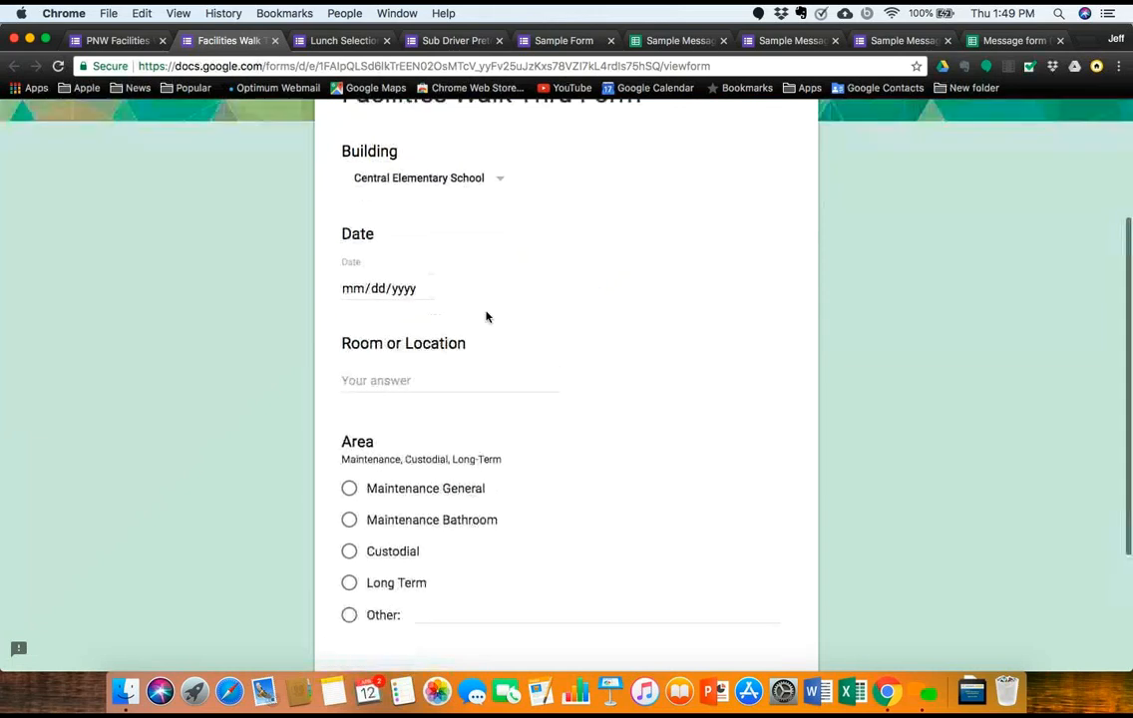
scroll(486, 316, "up", 1)
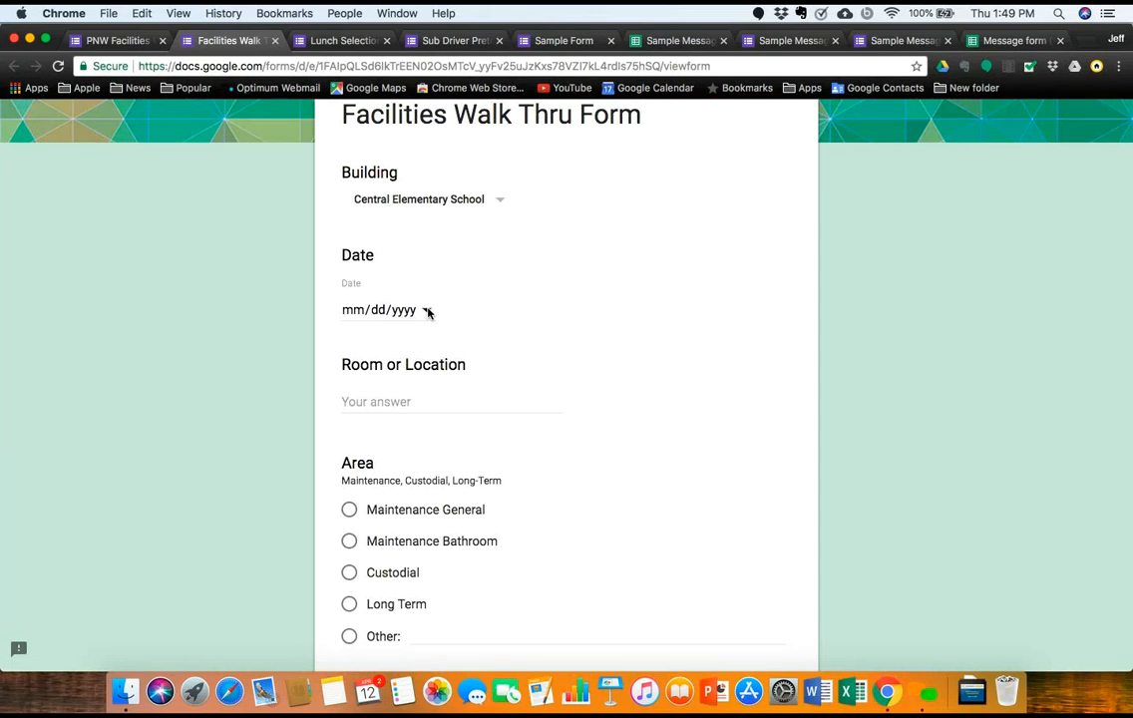
Step: Enter room 101, pick Maintenance General as the area, and continue
left_click(394, 400)
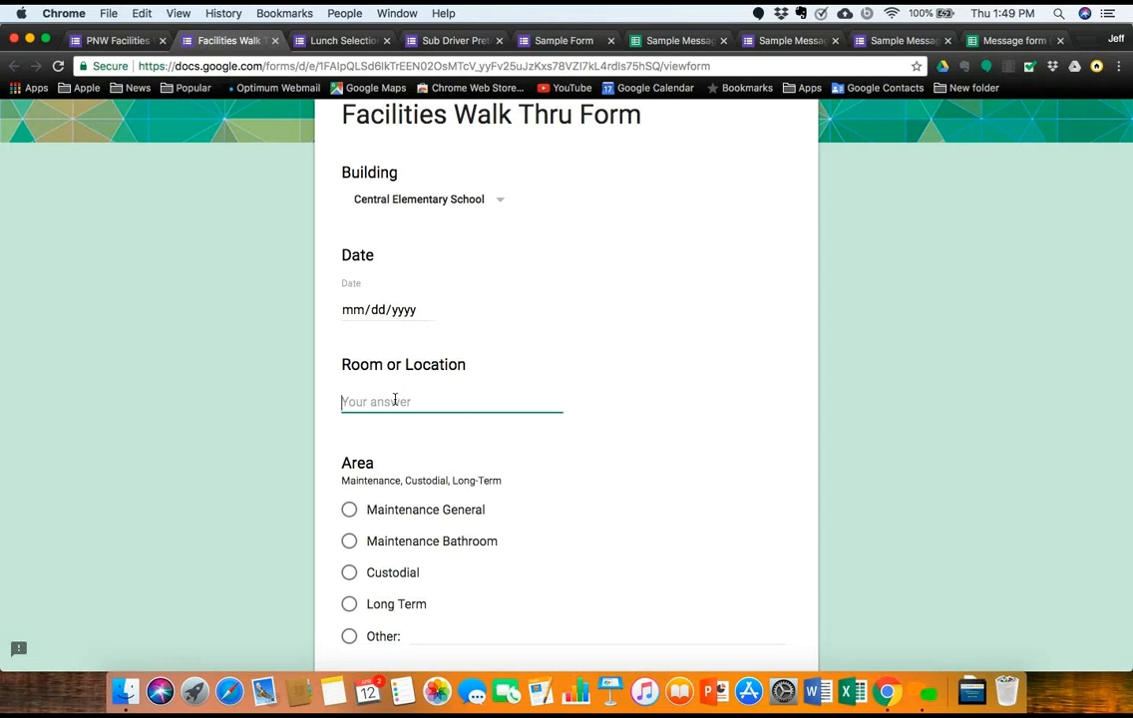
type("101")
scroll(430, 543, "down", 5)
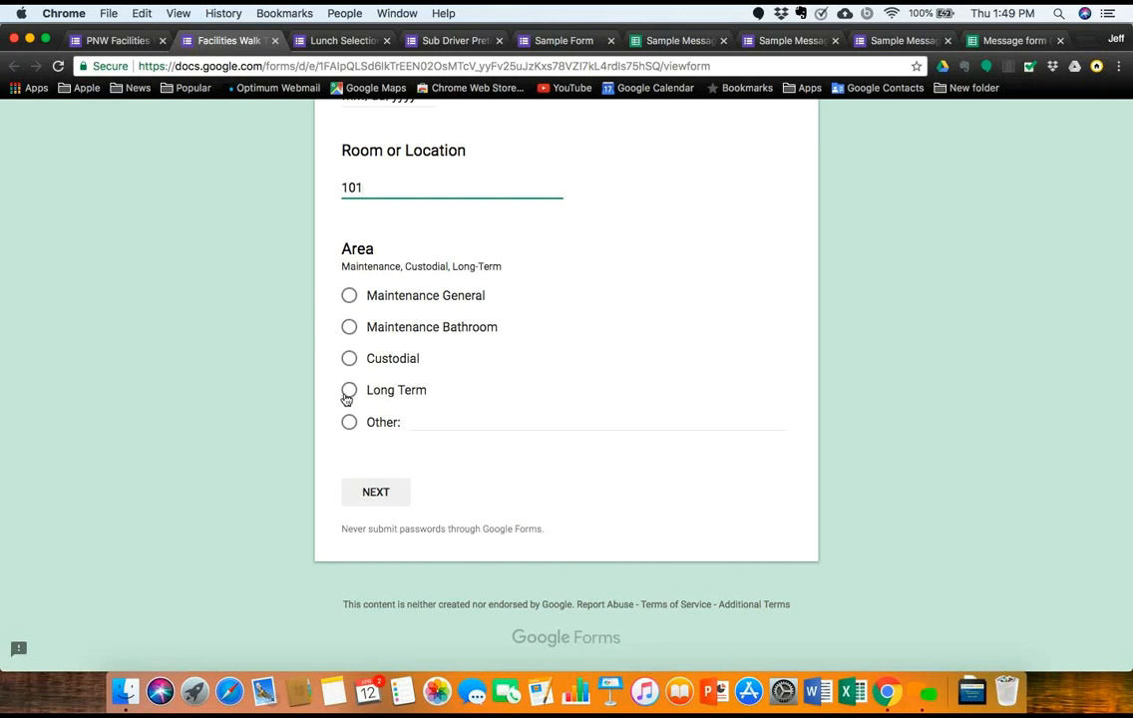
left_click(349, 296)
left_click(388, 502)
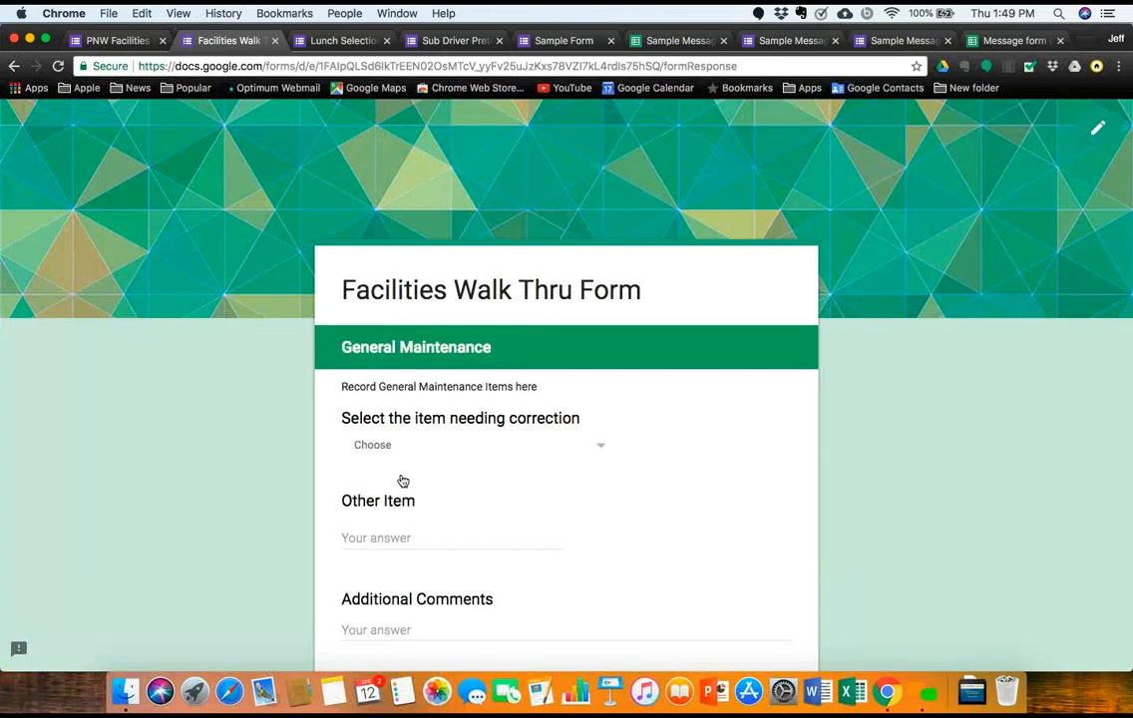
Step: Pick Windows Broken from the items-needing-correction list
left_click(598, 451)
scroll(598, 451, "down", 10)
scroll(598, 451, "up", 10)
scroll(599, 451, "down", 10)
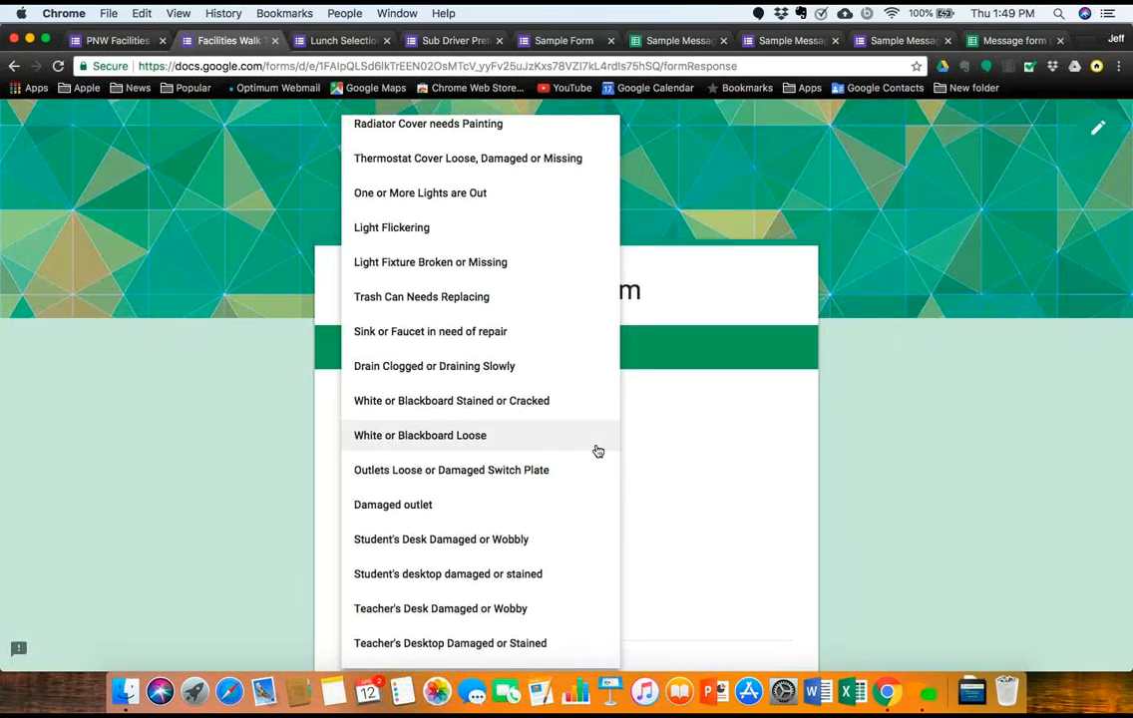
scroll(596, 451, "up", 10)
left_click(485, 438)
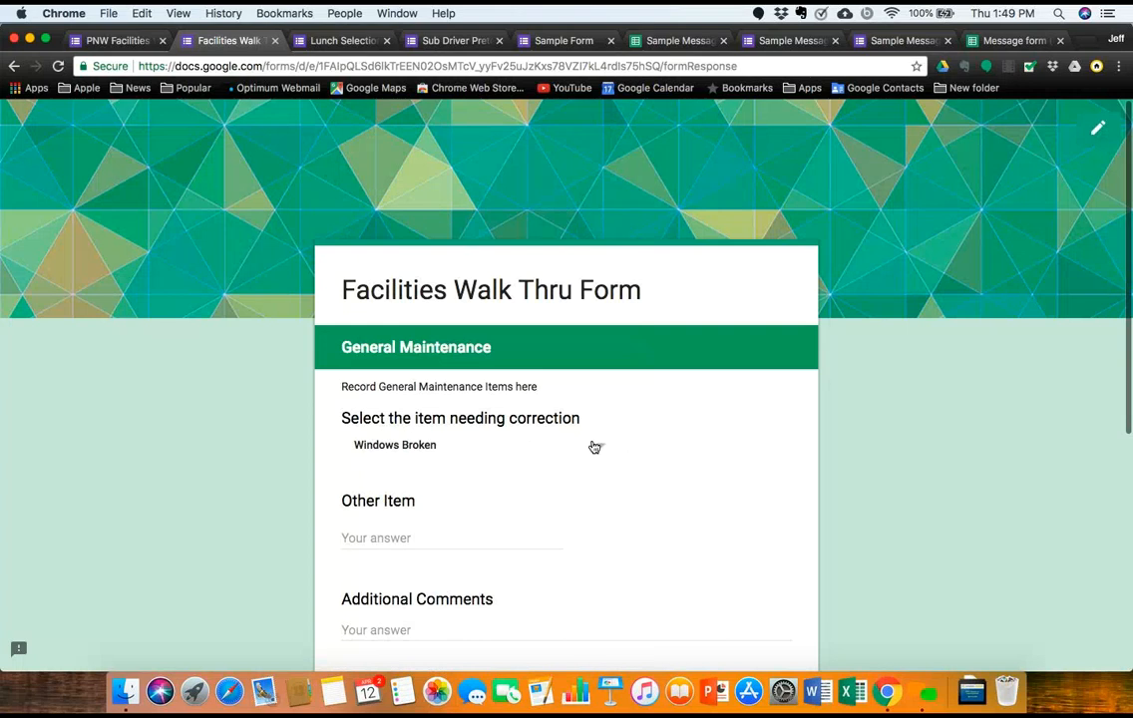
Step: Reset the item choice to Choose and enter 'Door rusted' as the Other Item
left_click(395, 537)
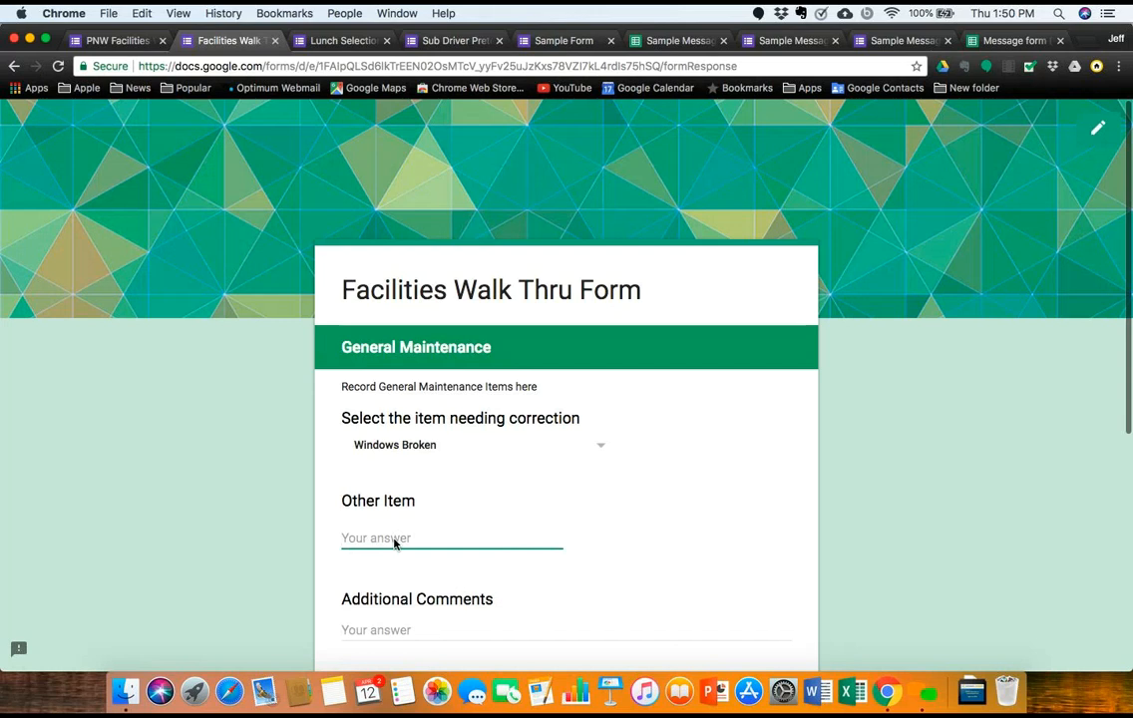
left_click(600, 447)
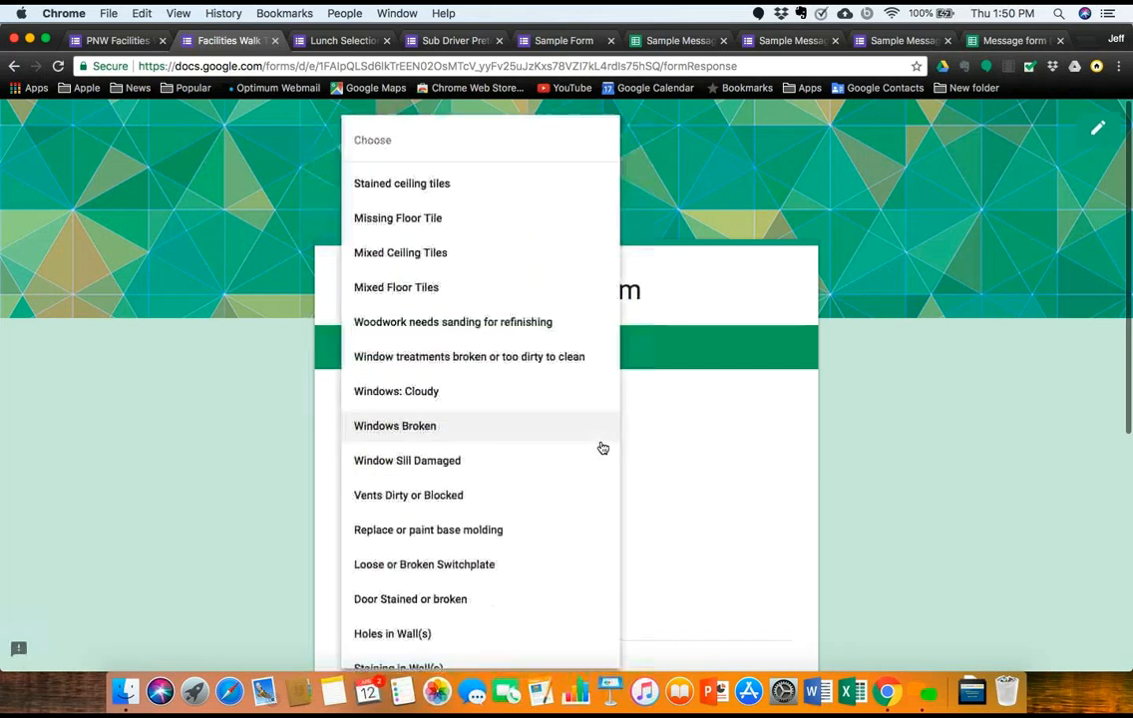
left_click(498, 146)
left_click(403, 540)
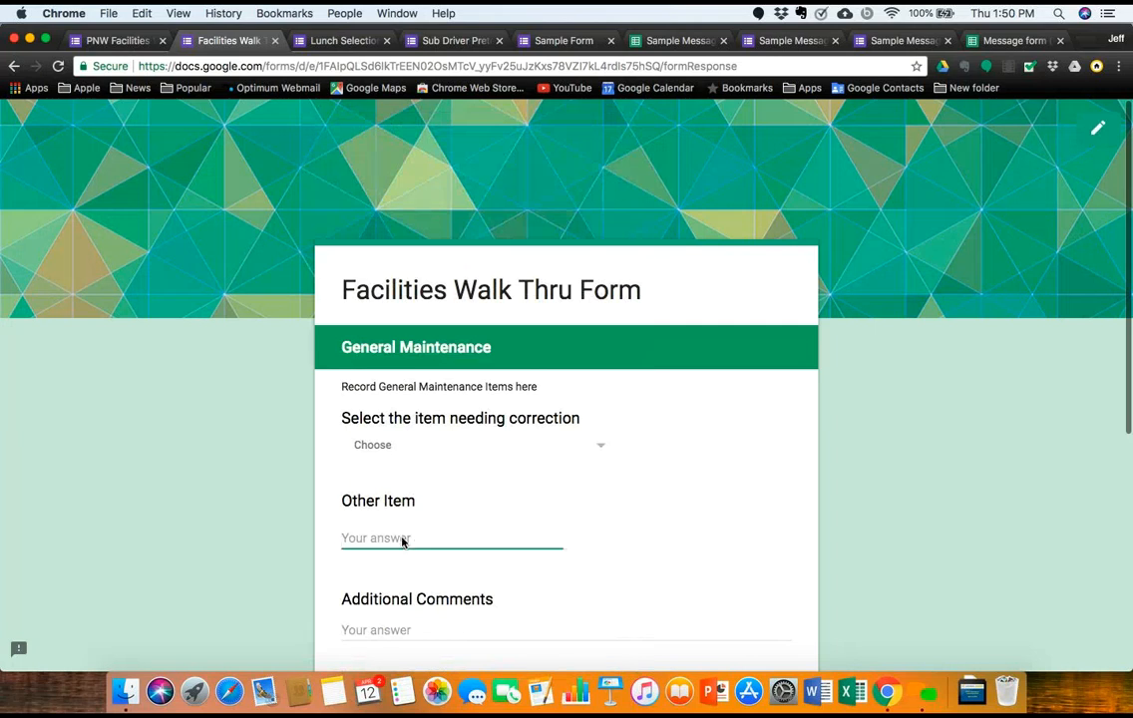
type("Door rusted")
Step: Assign the job to Sr Custodial Worker and submit the response
scroll(449, 593, "down", 3)
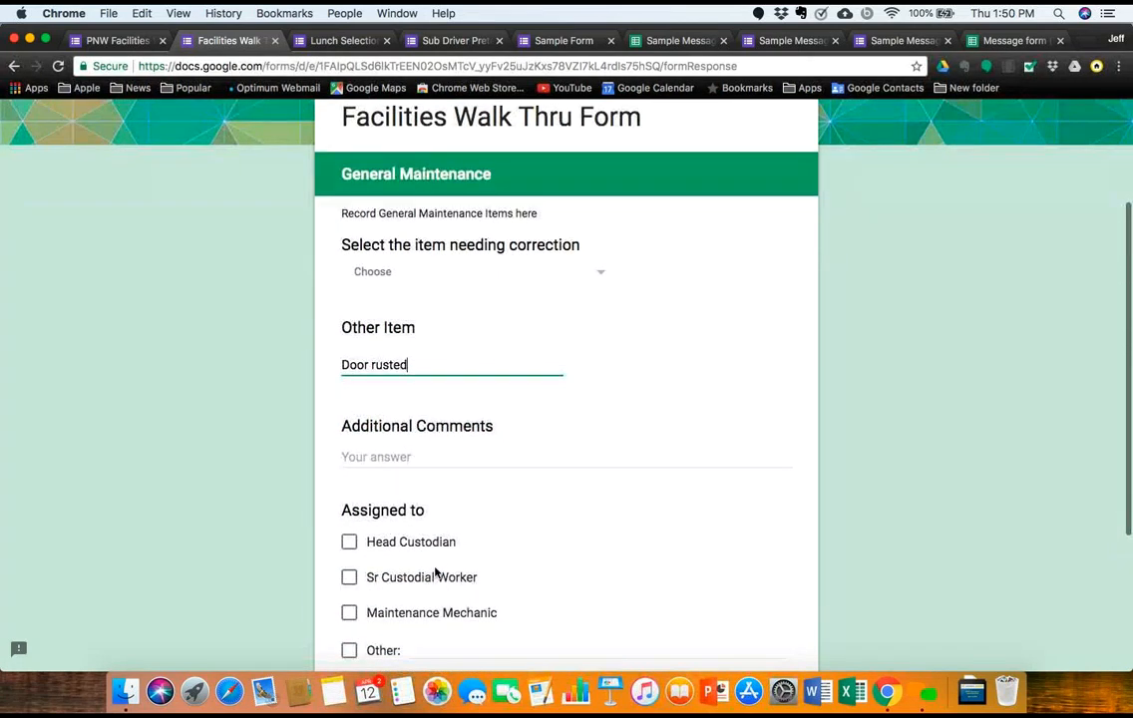
left_click(349, 577)
scroll(350, 578, "down", 3)
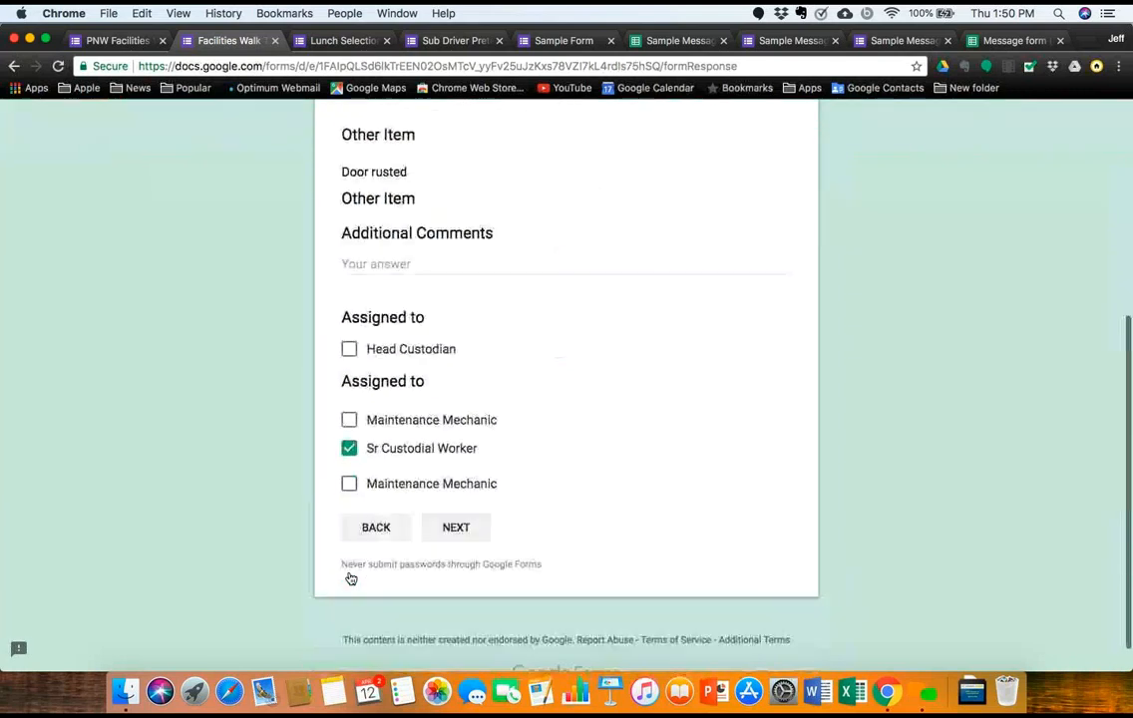
left_click(444, 499)
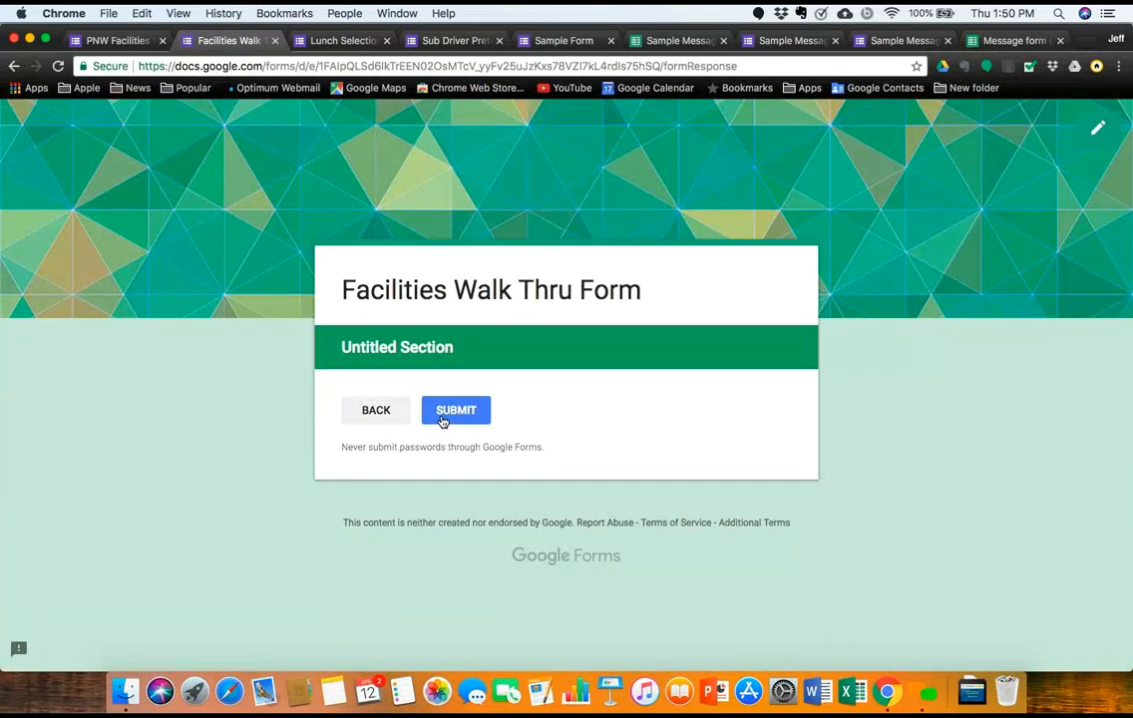
left_click(442, 420)
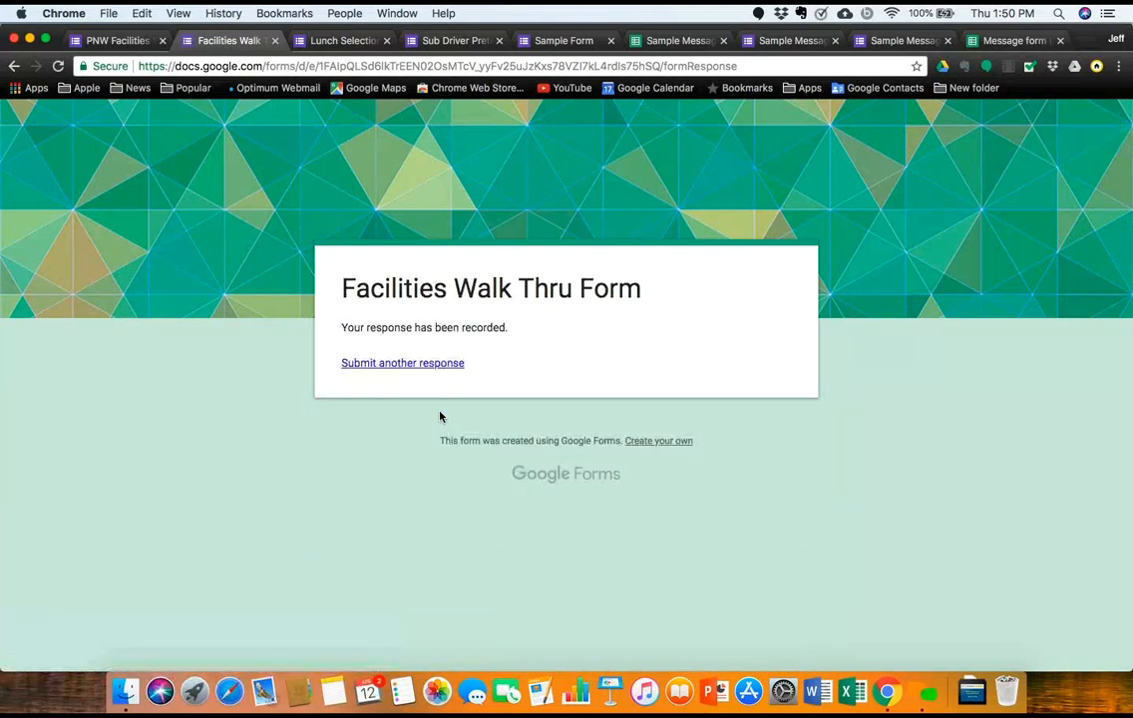
Step: Start a new response and go to the Maintenance Bathroom section
left_click(392, 364)
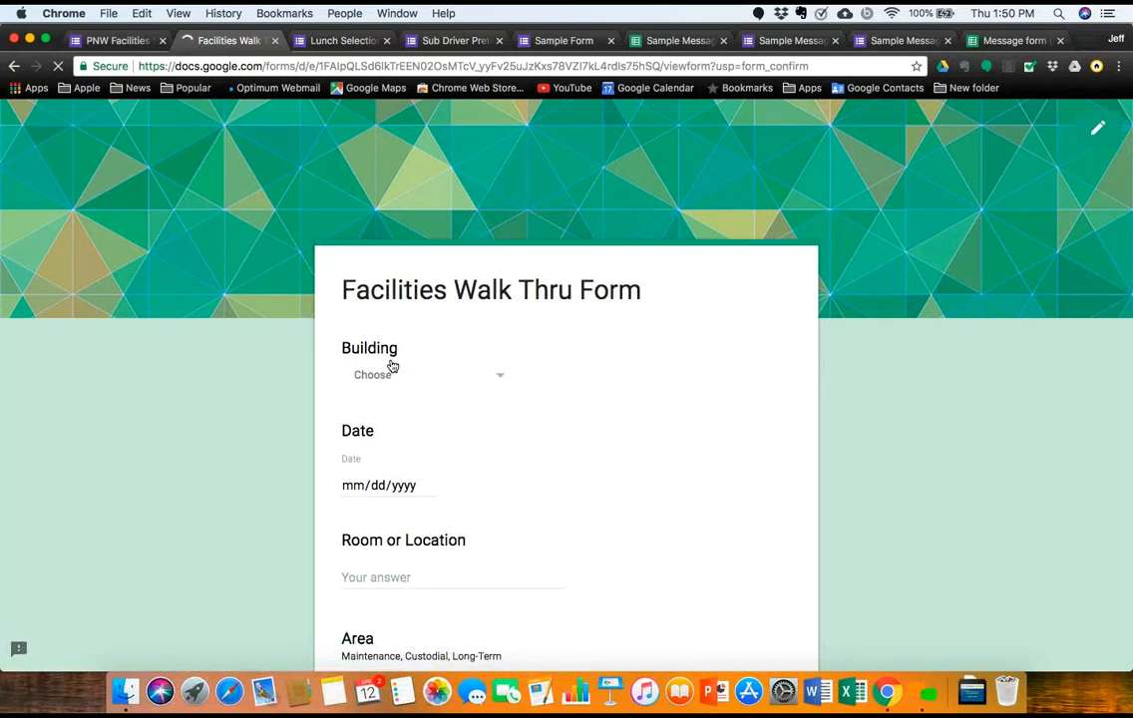
scroll(394, 476, "down", 3)
left_click(350, 411)
left_click(375, 567)
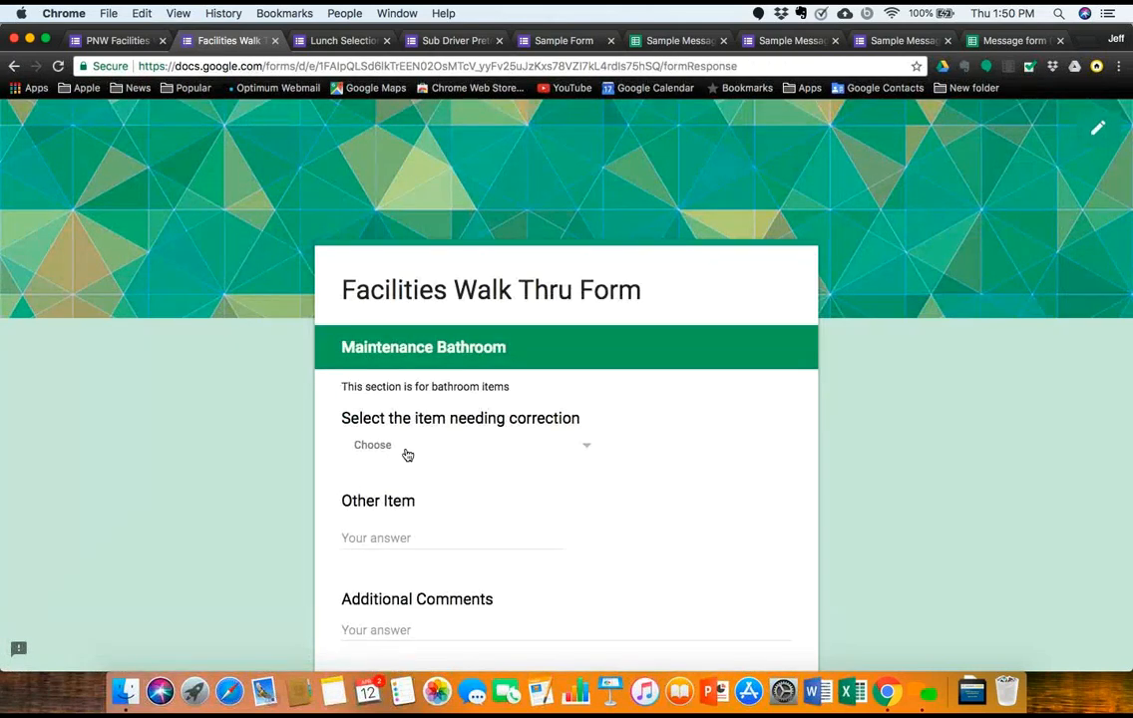
Step: Browse the bathroom items list without choosing one, then go back to the first page
left_click(587, 449)
scroll(588, 453, "down", 5)
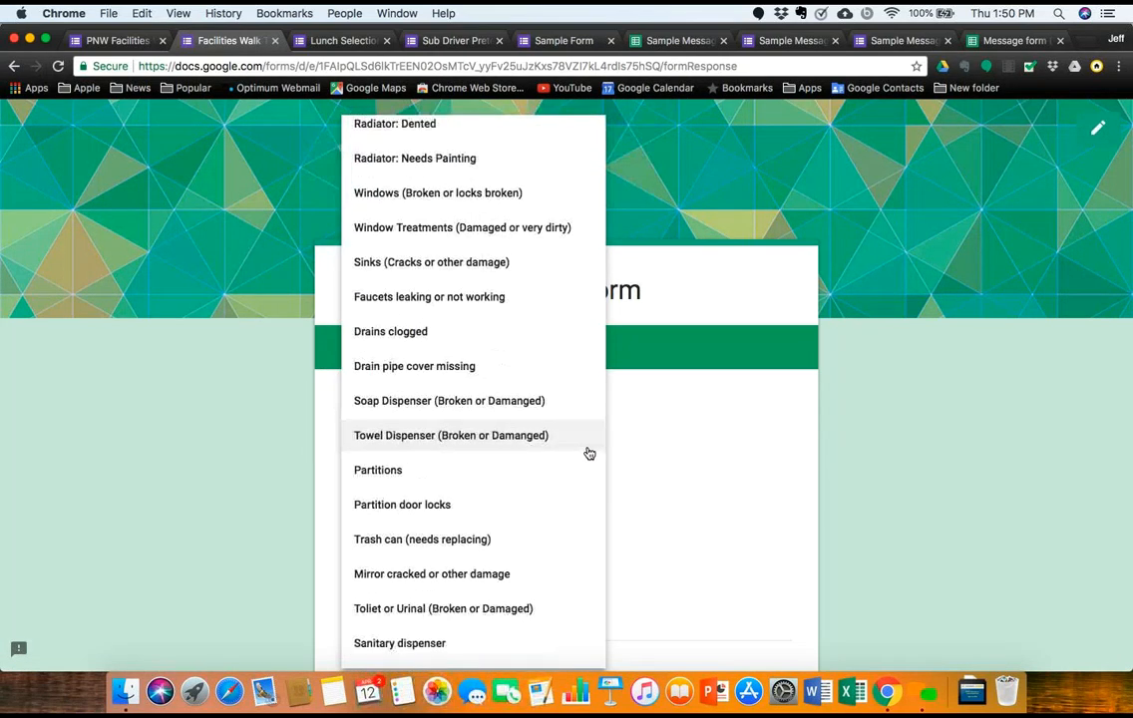
scroll(507, 466, "up", 3)
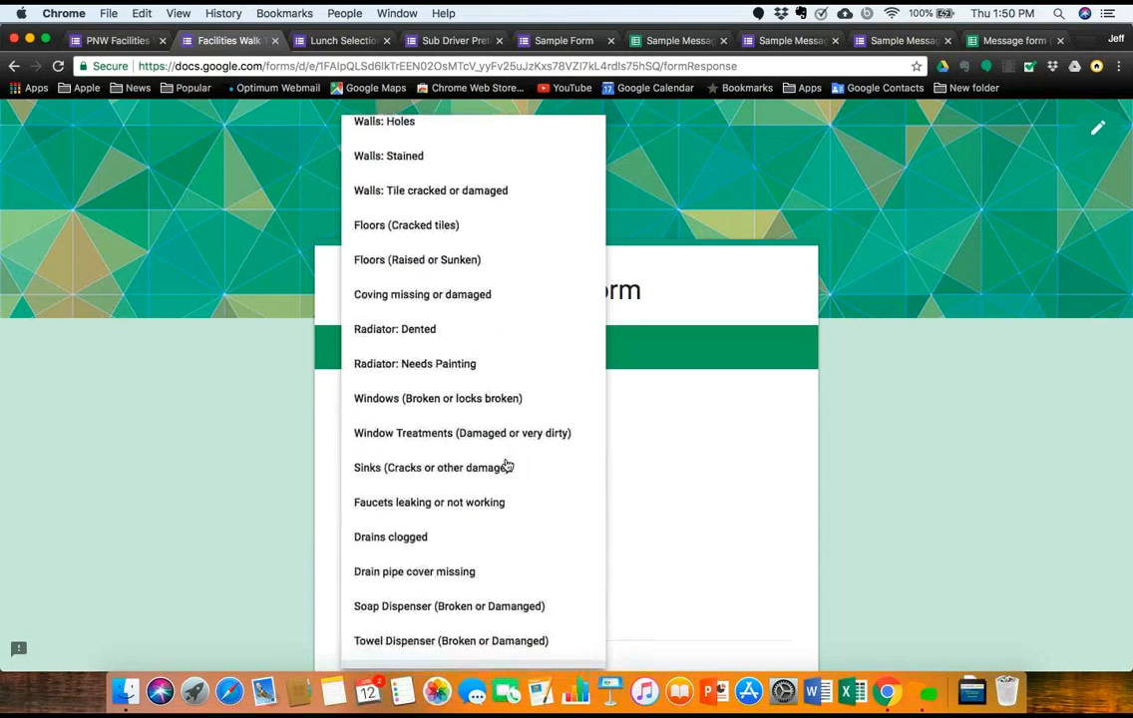
scroll(507, 466, "up", 2)
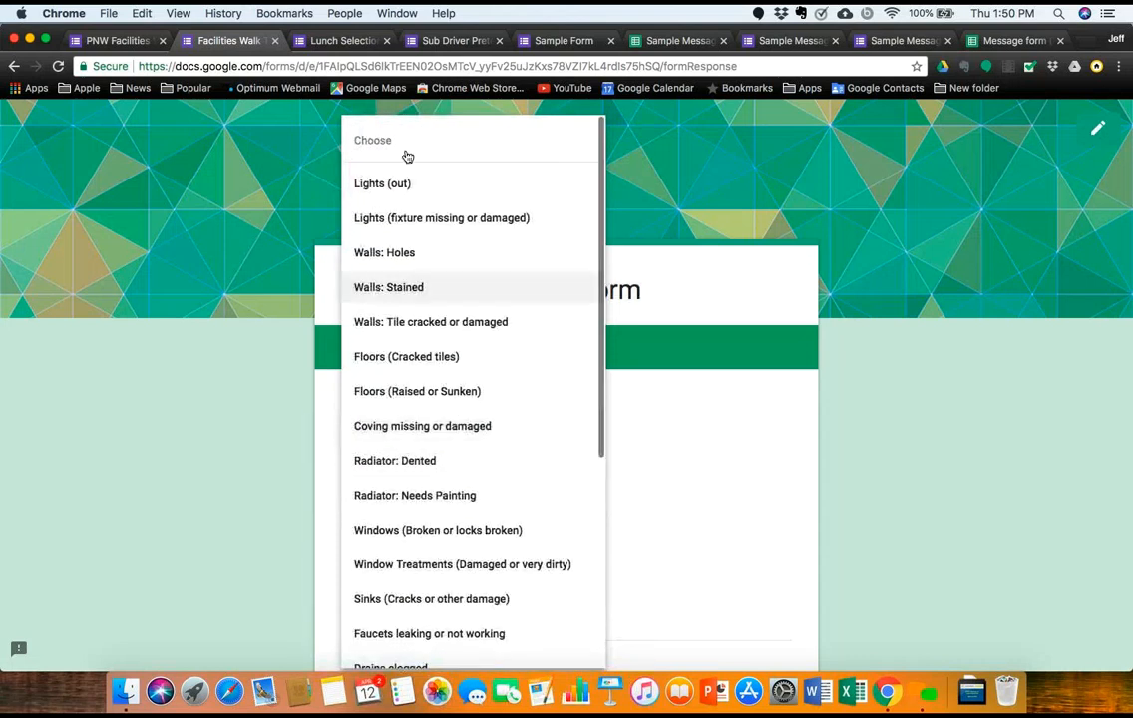
left_click(368, 138)
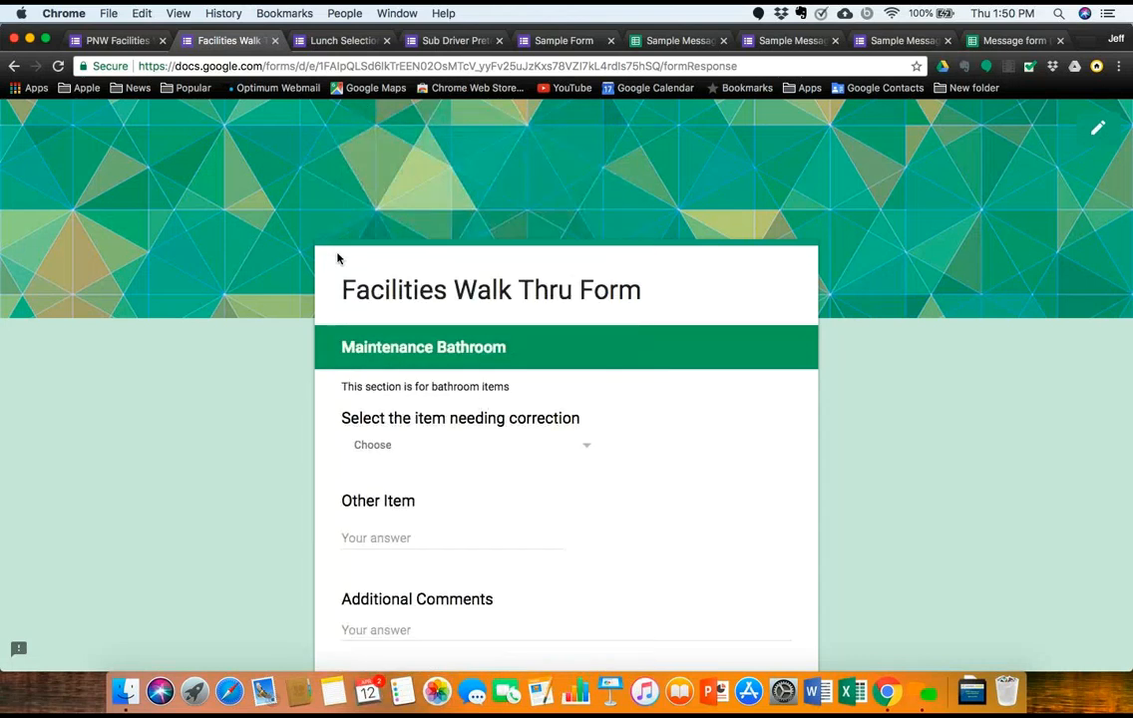
scroll(259, 321, "down", 5)
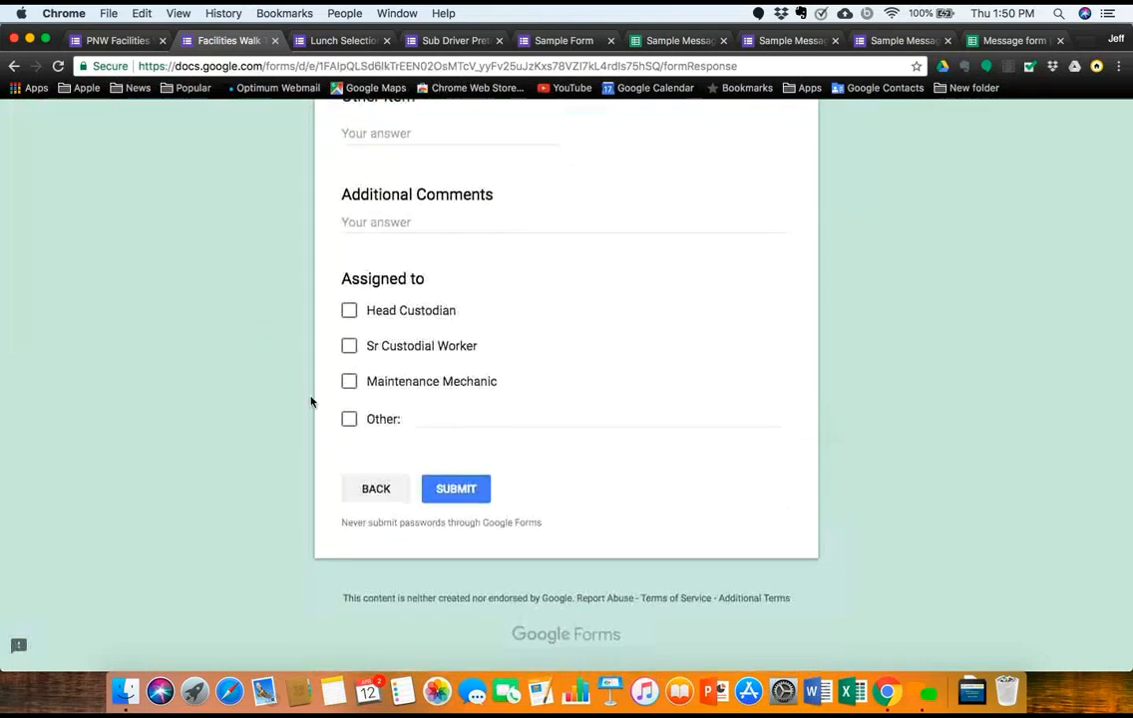
left_click(379, 492)
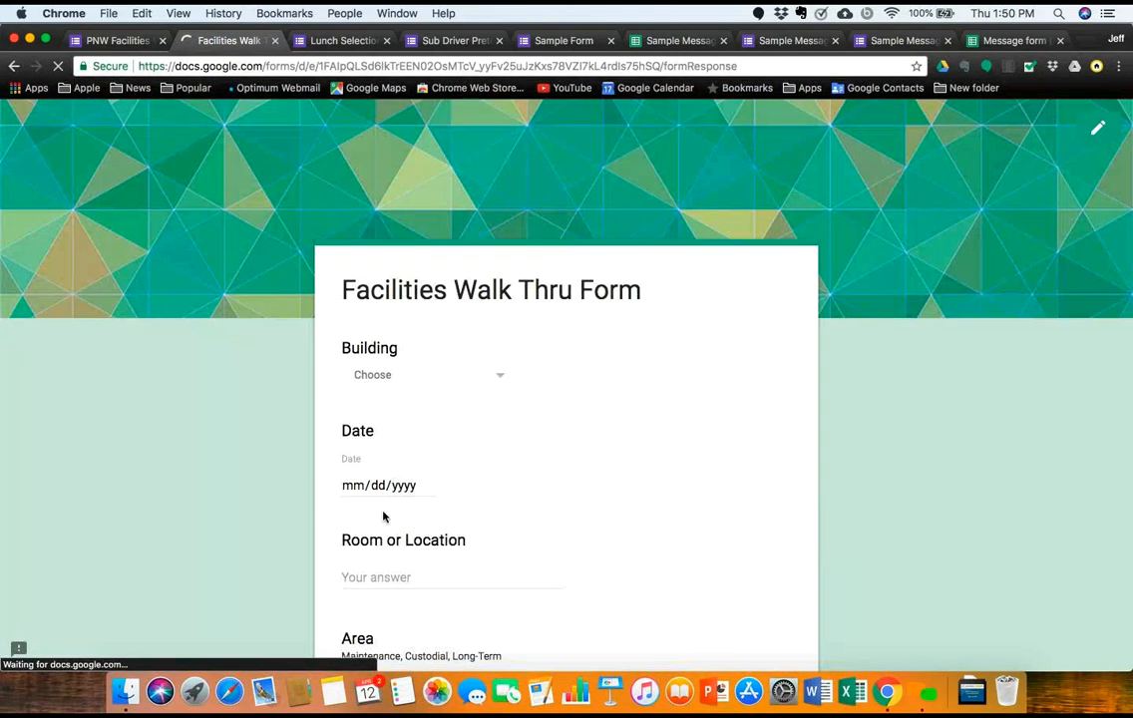
Step: Select Custodial, look through its item list without choosing, and return to page one
scroll(387, 568, "down", 3)
left_click(349, 456)
left_click(374, 588)
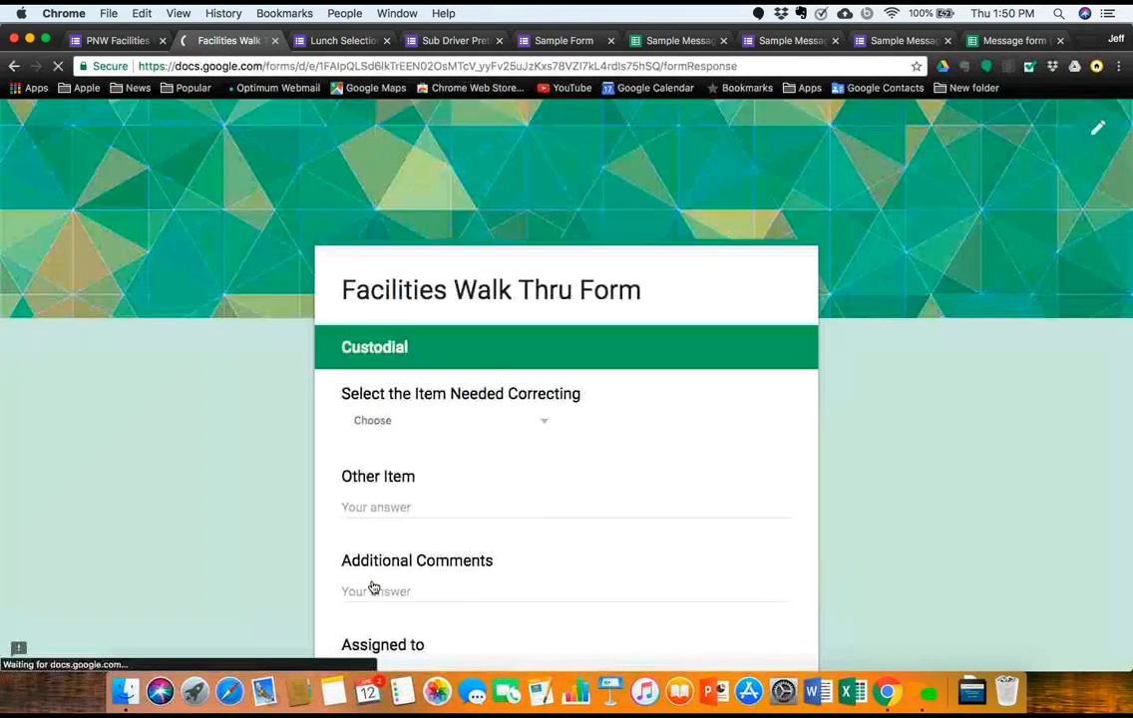
left_click(545, 427)
scroll(511, 562, "down", 3)
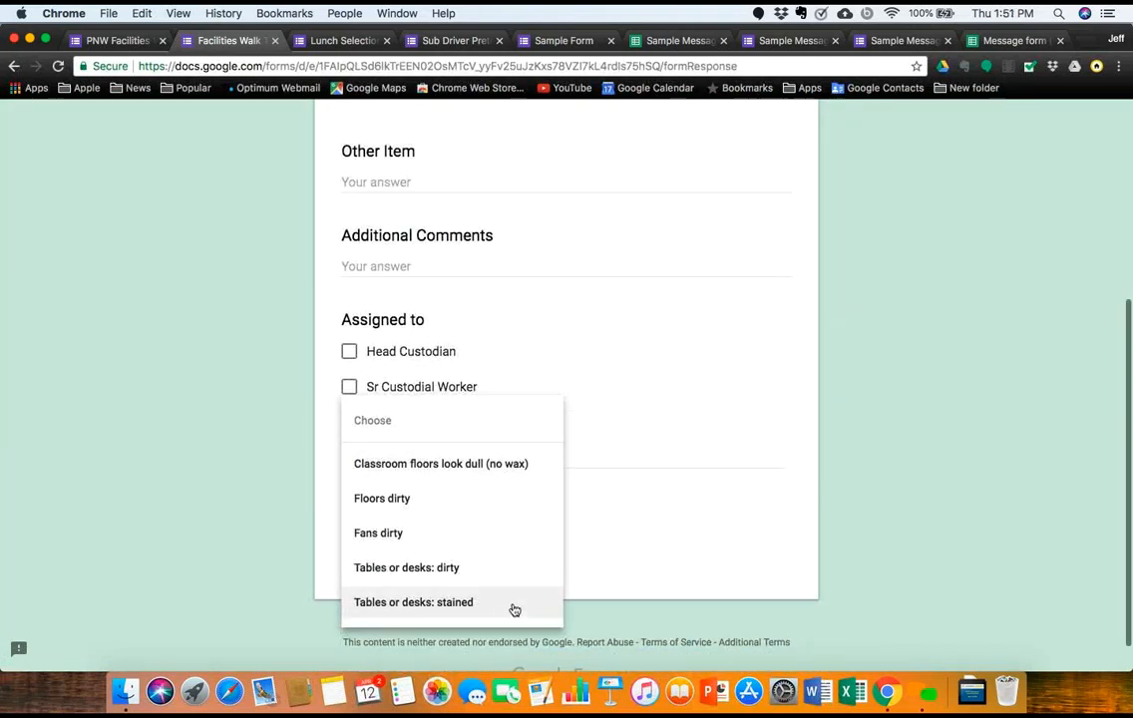
left_click(576, 568)
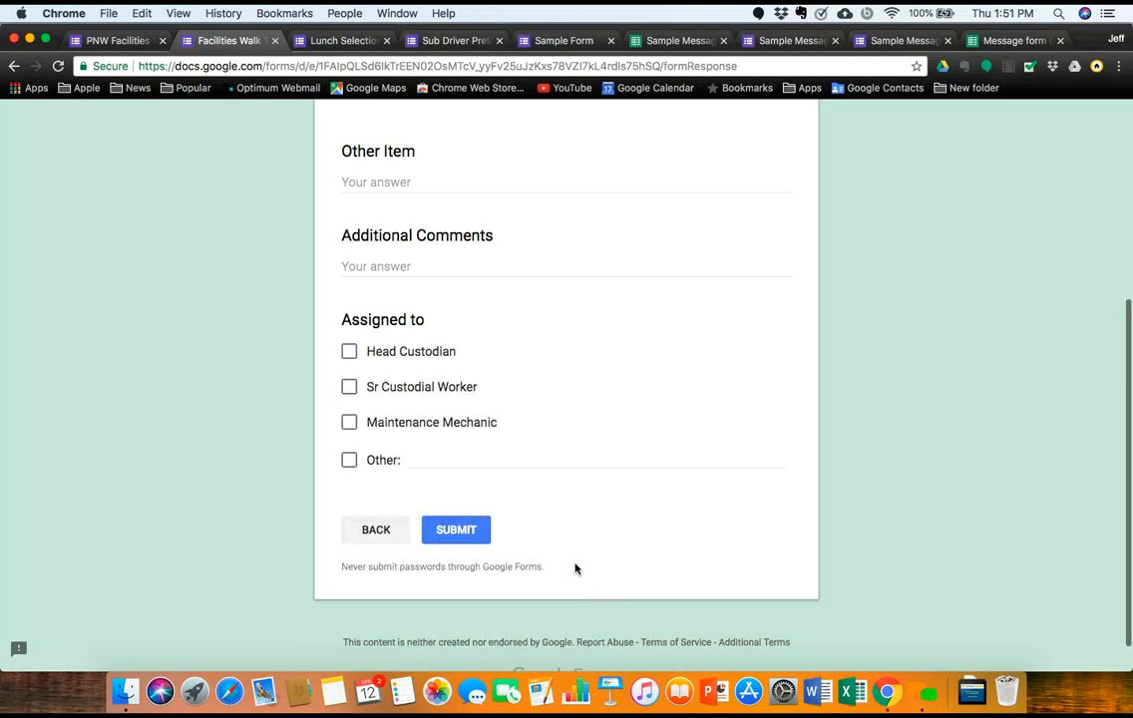
left_click(387, 531)
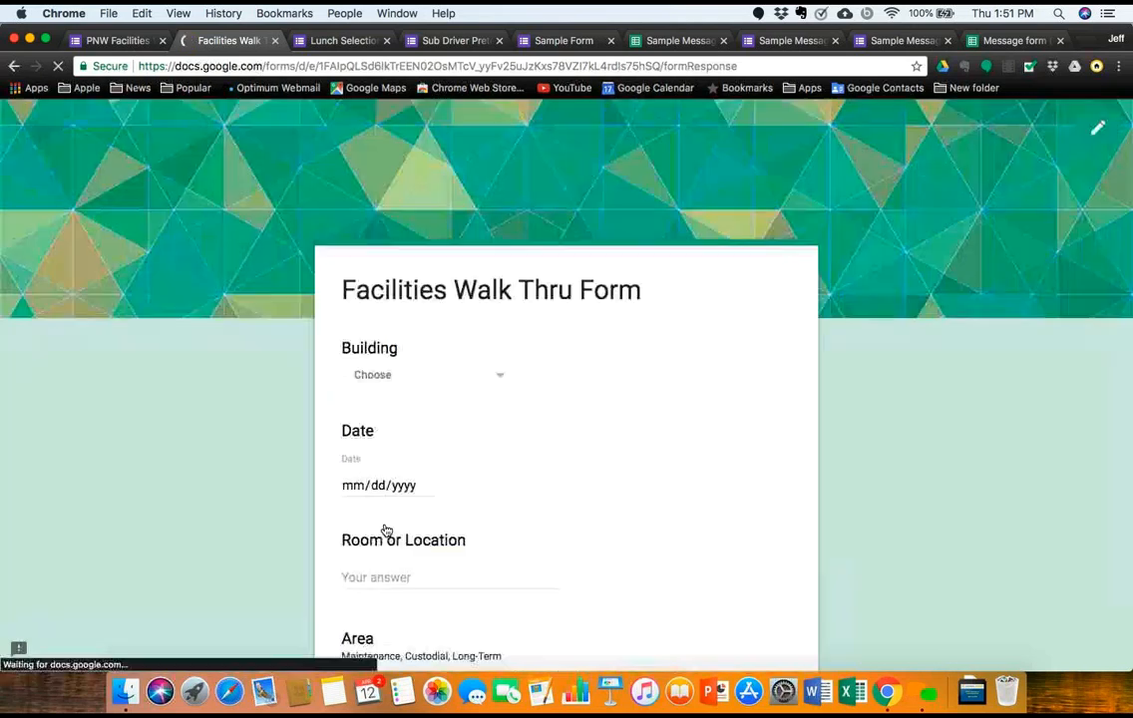
Step: Pick Long Term as the area, advance to the Long Term section, and start an Item answer
scroll(399, 574, "down", 3)
scroll(399, 570, "down", 3)
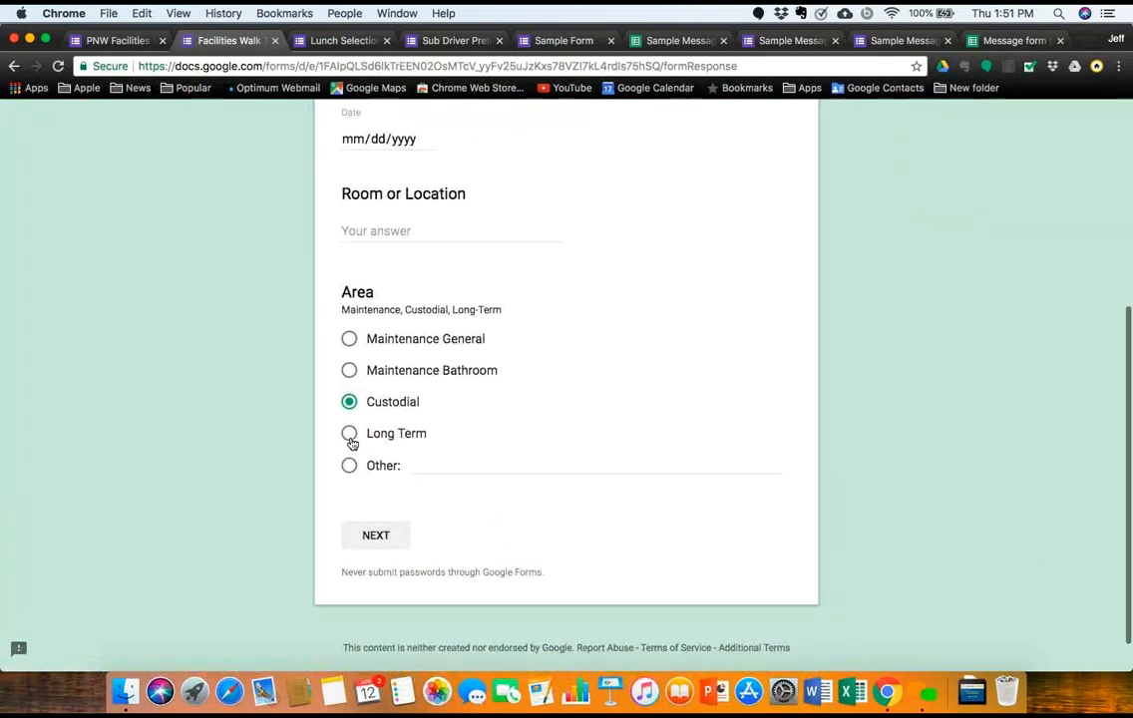
left_click(350, 436)
left_click(375, 536)
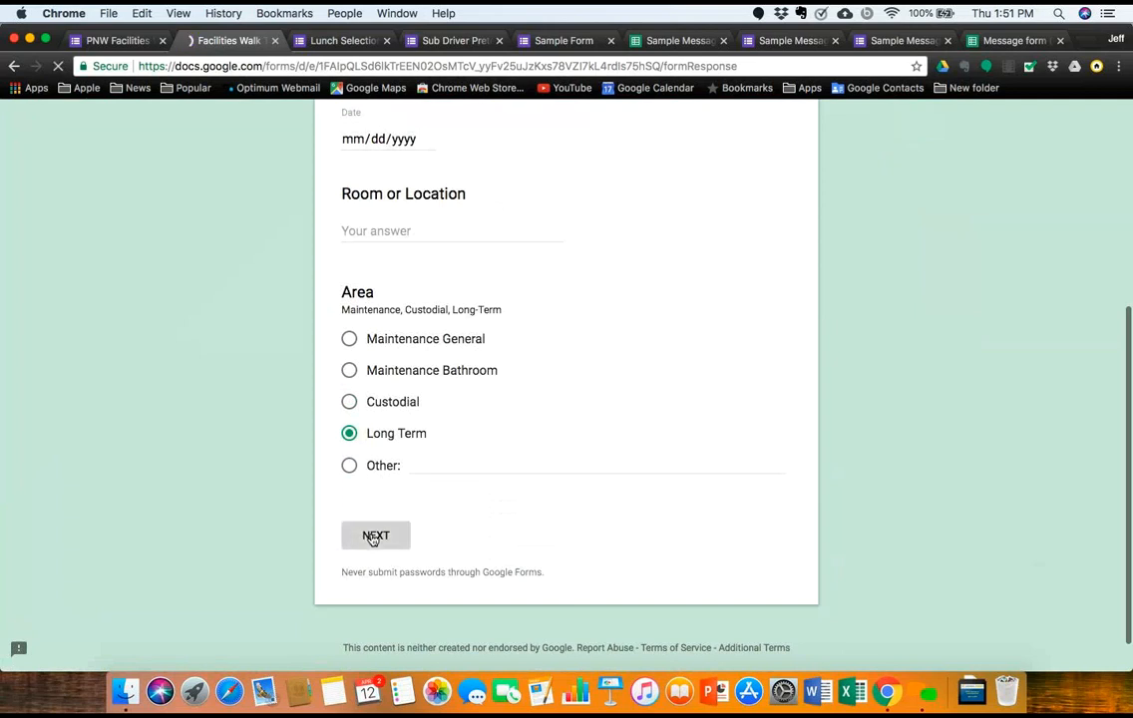
scroll(399, 568, "down", 5)
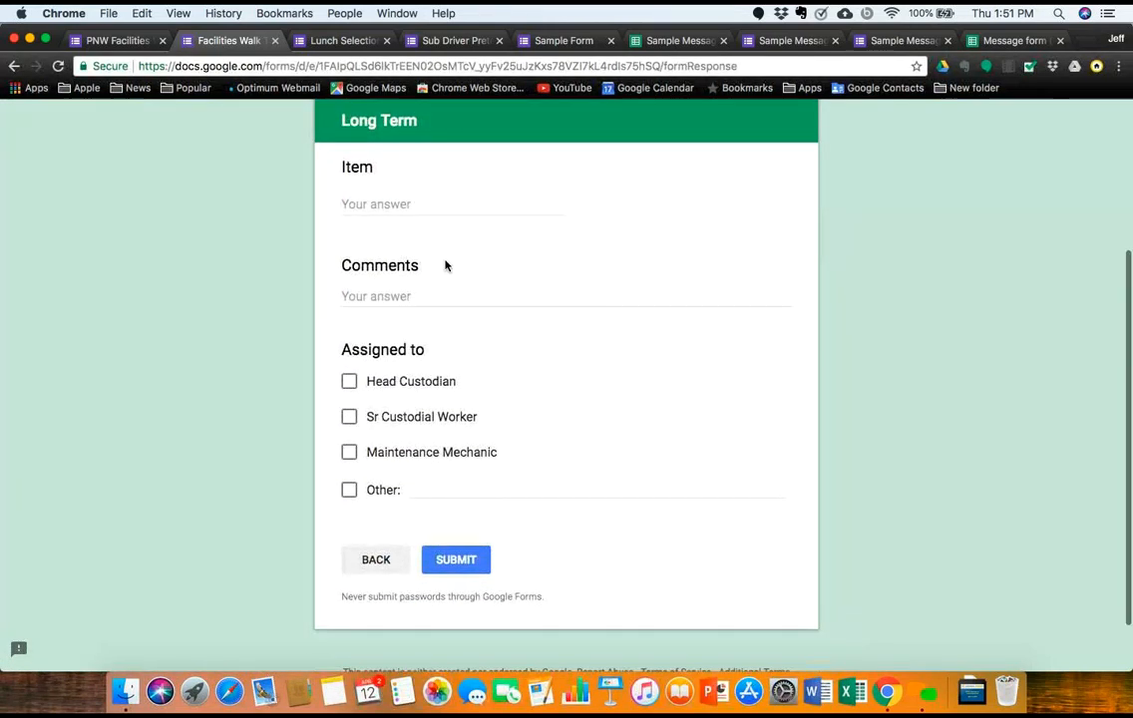
left_click(452, 197)
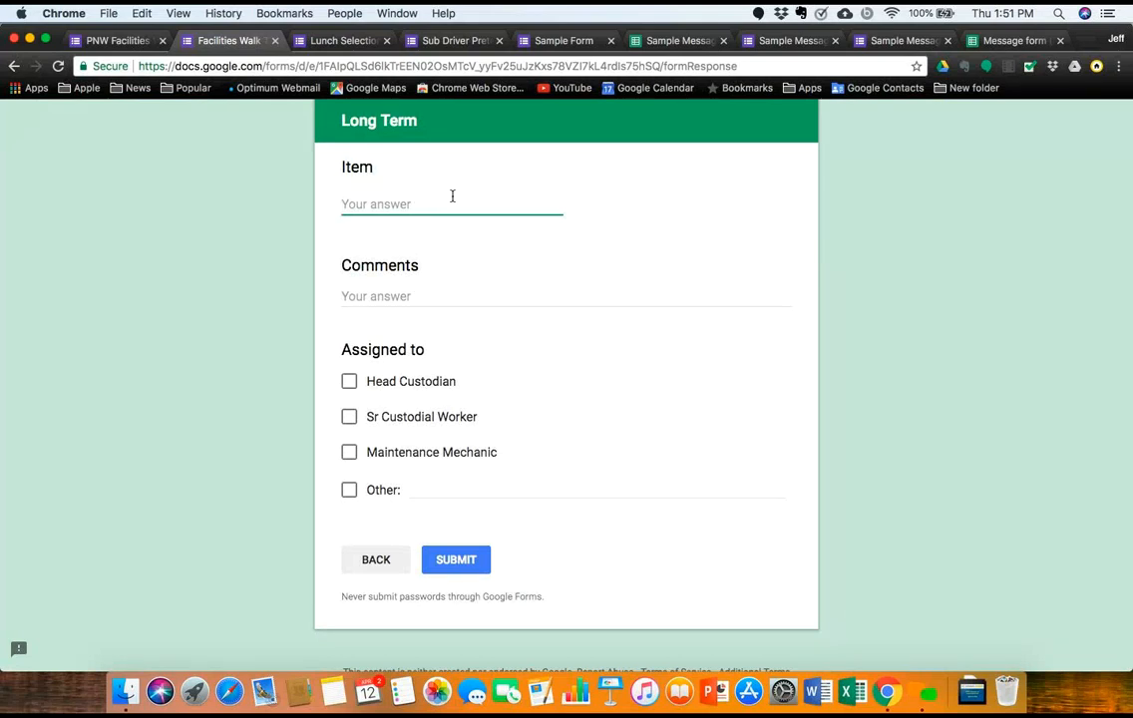
scroll(451, 196, "up", 5)
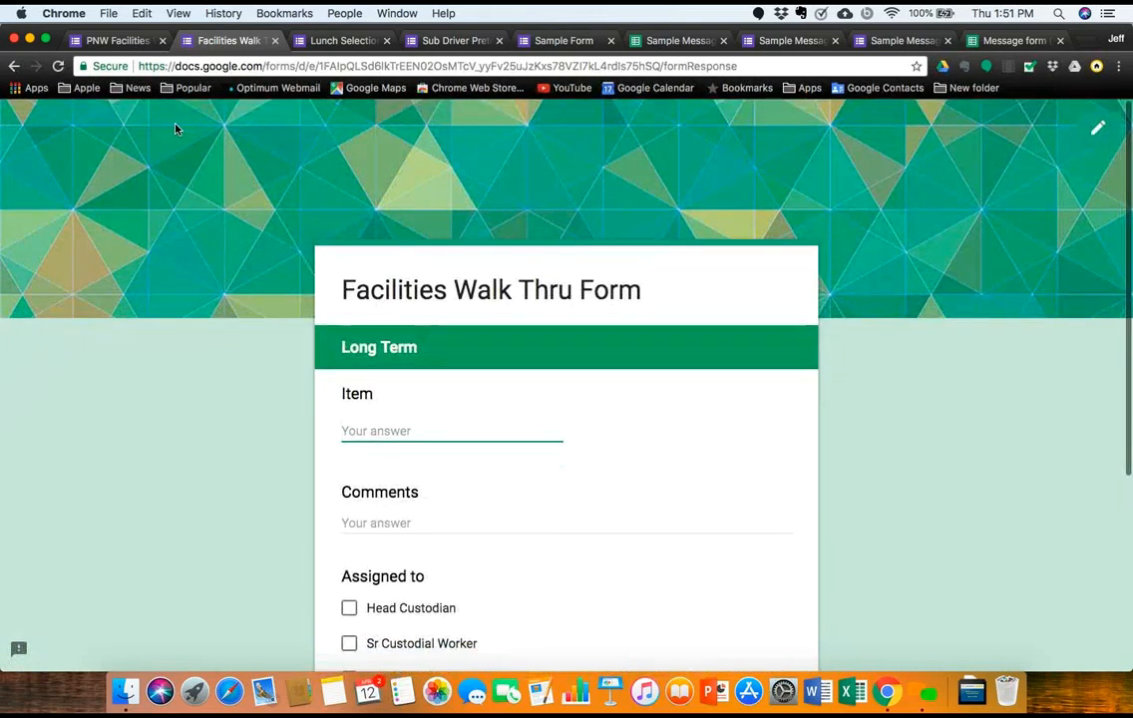
Step: Create a new response spreadsheet for Facilities Walk Thru, then return to its 1-response summary
left_click(115, 40)
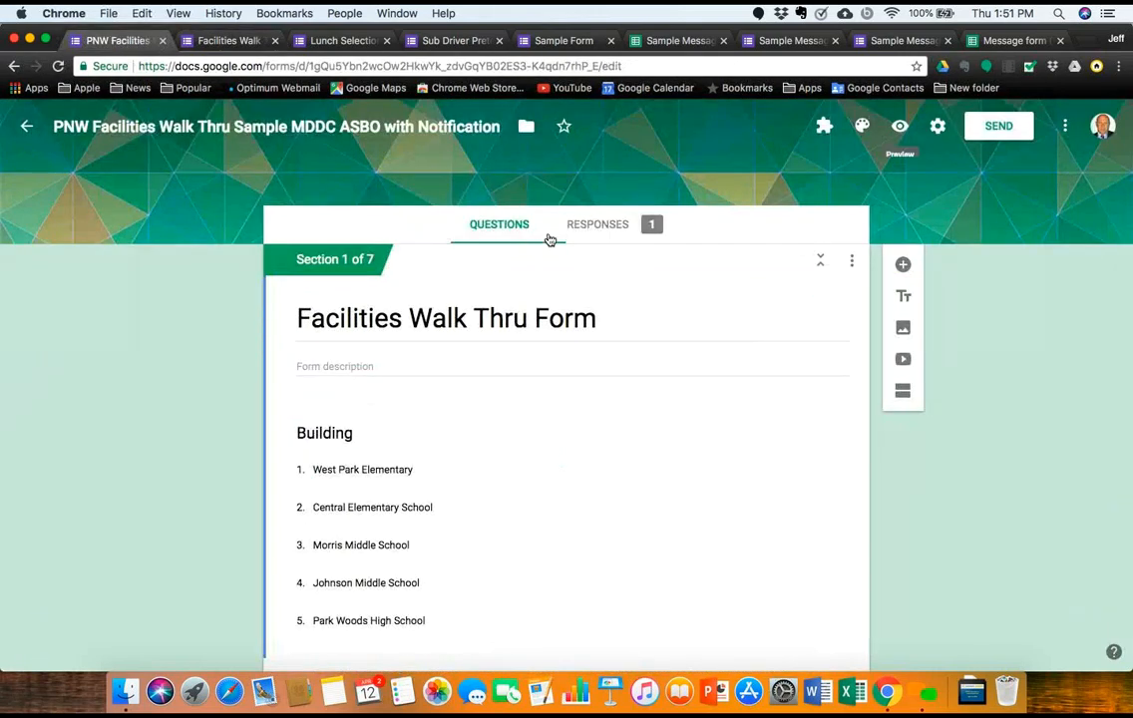
left_click(598, 224)
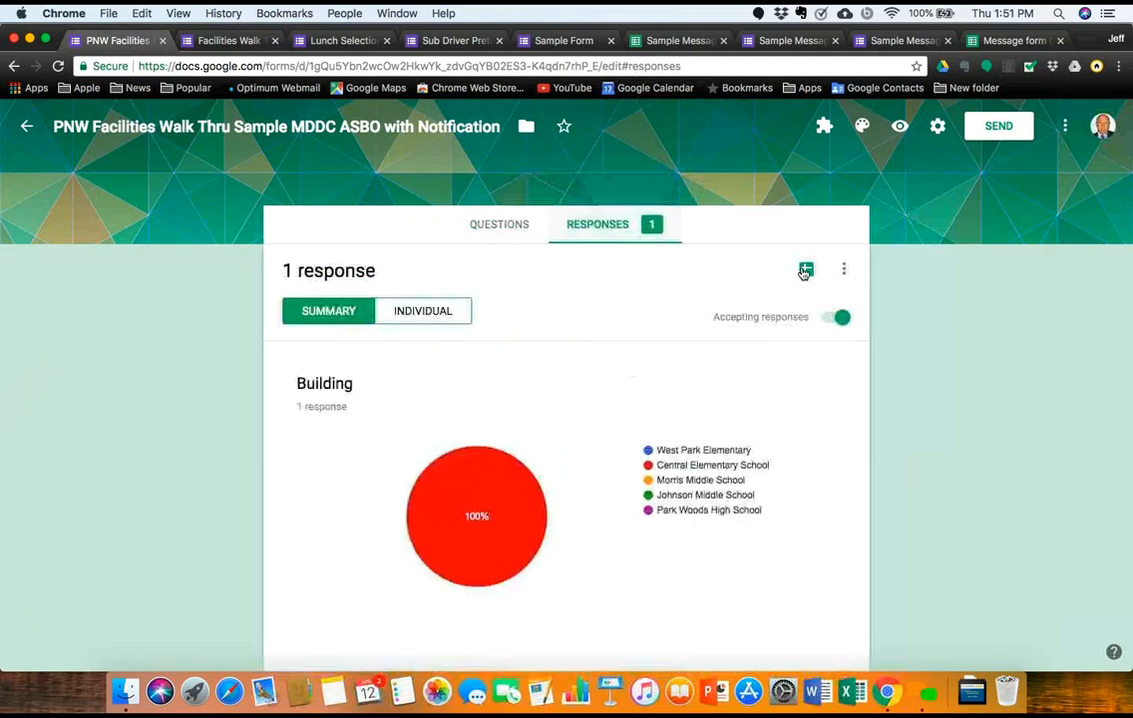
left_click(806, 270)
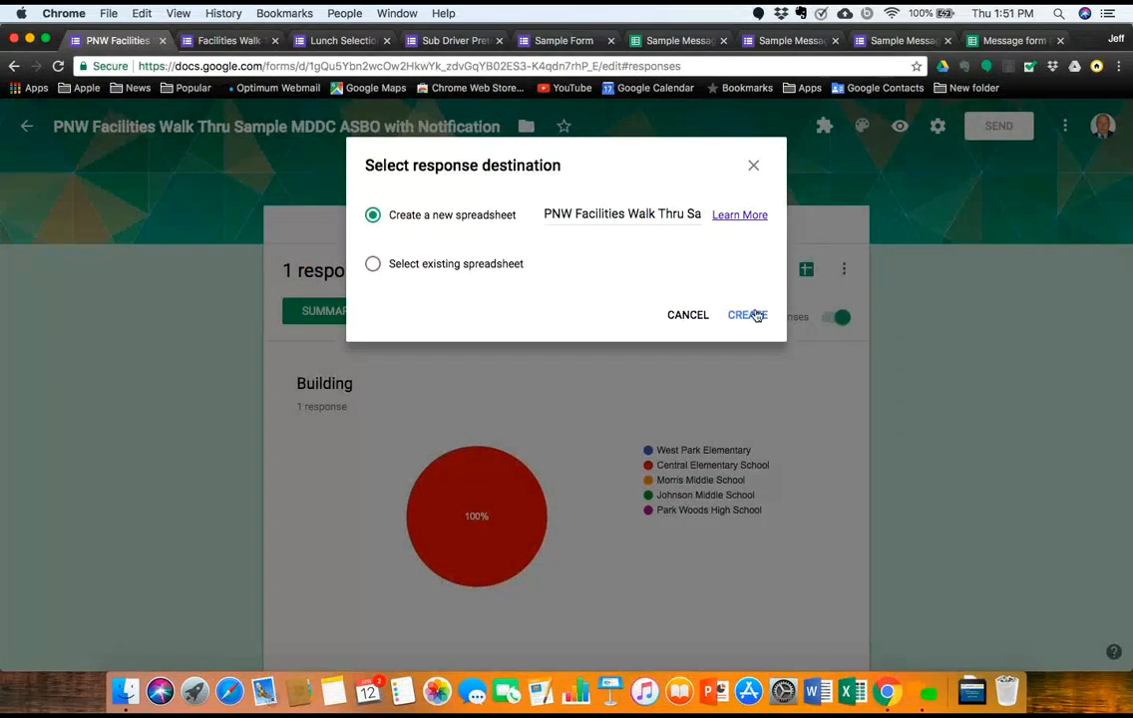
left_click(748, 315)
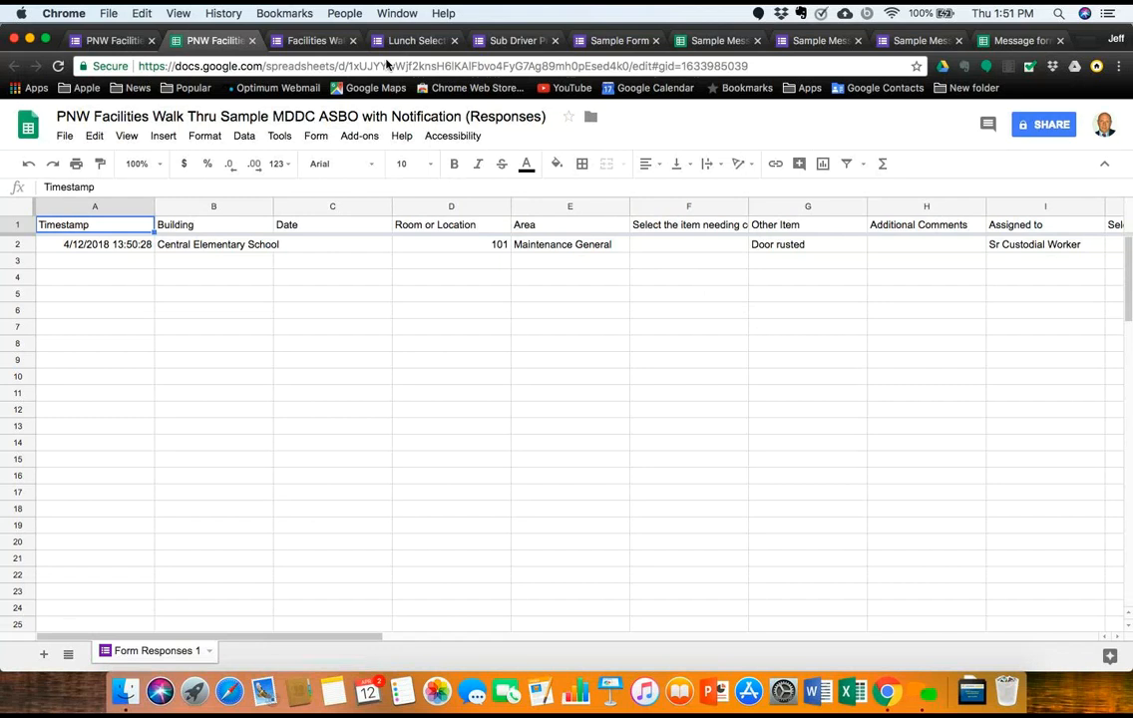
left_click(112, 41)
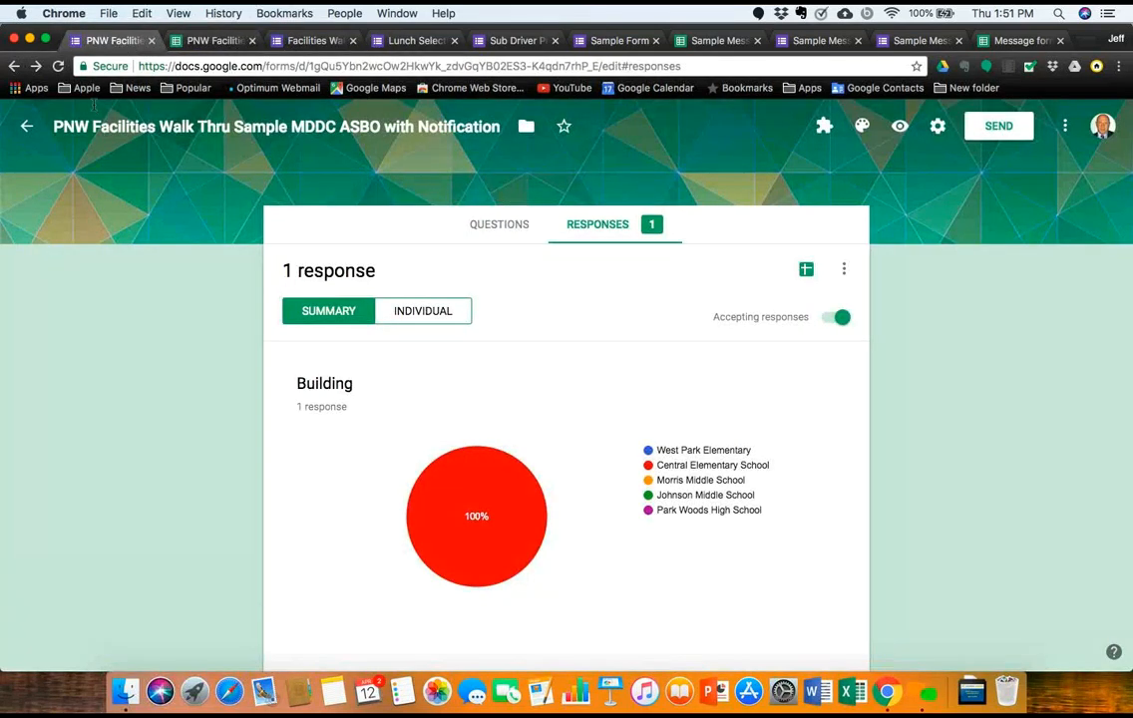
Step: Go back to the Forms list, scroll to Previous 30 days, and open Webinar Survey Region 10
left_click(28, 133)
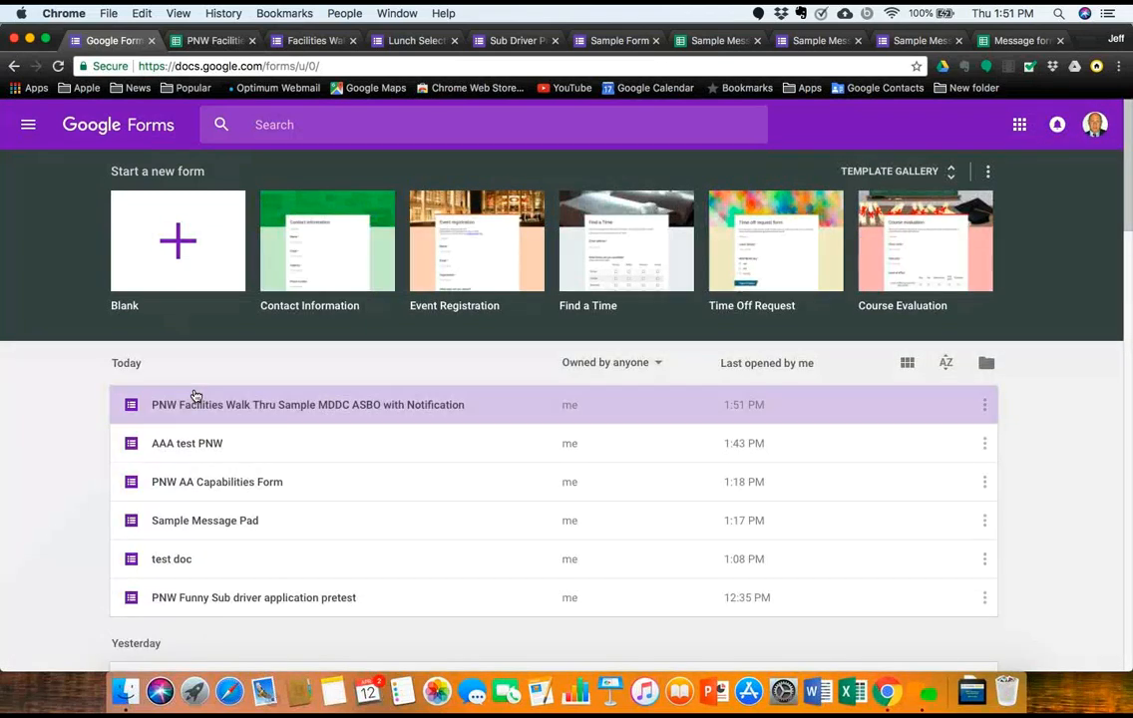
scroll(226, 517, "down", 5)
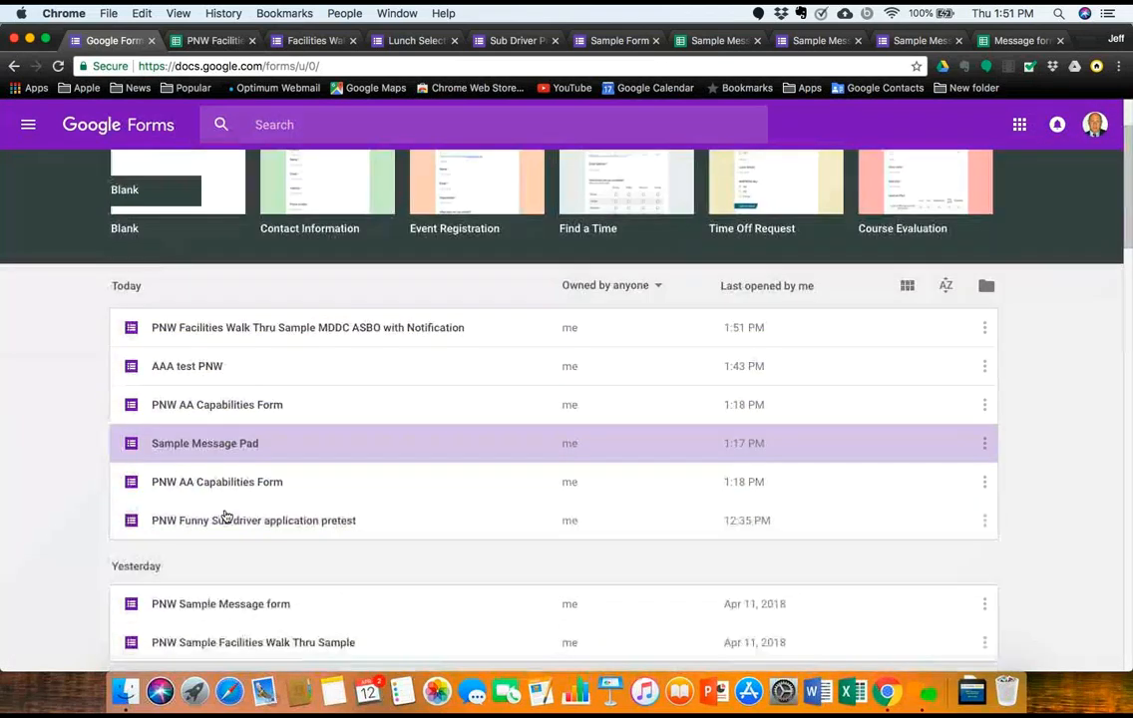
scroll(226, 517, "down", 3)
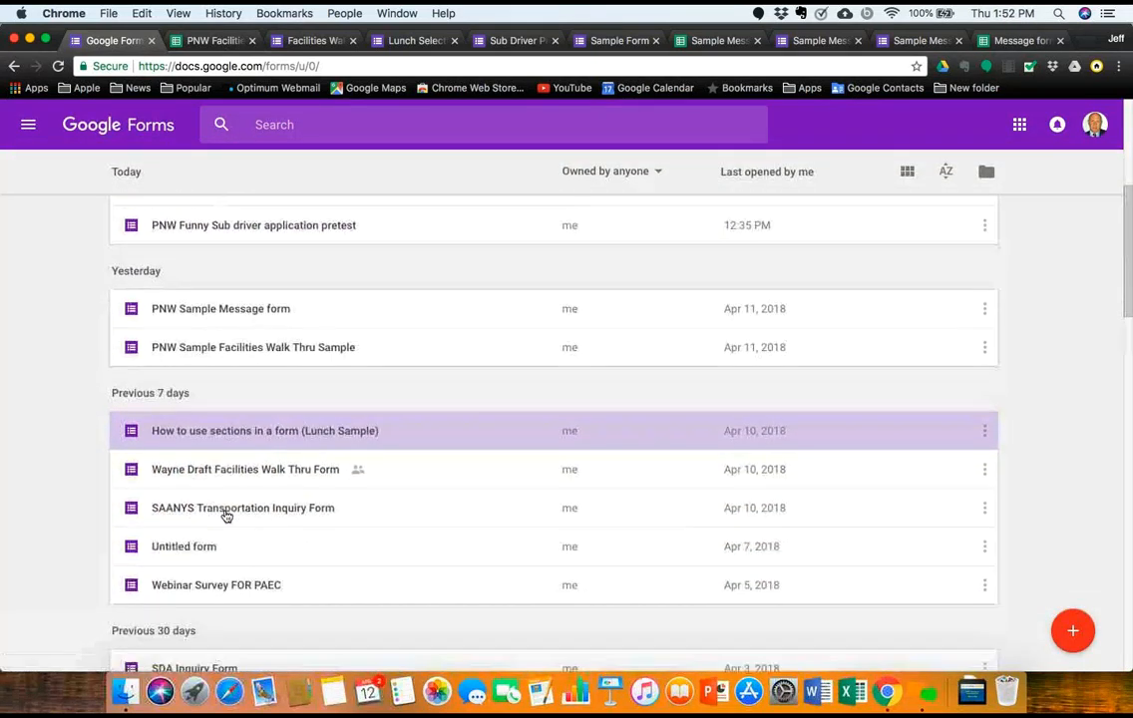
scroll(225, 516, "down", 5)
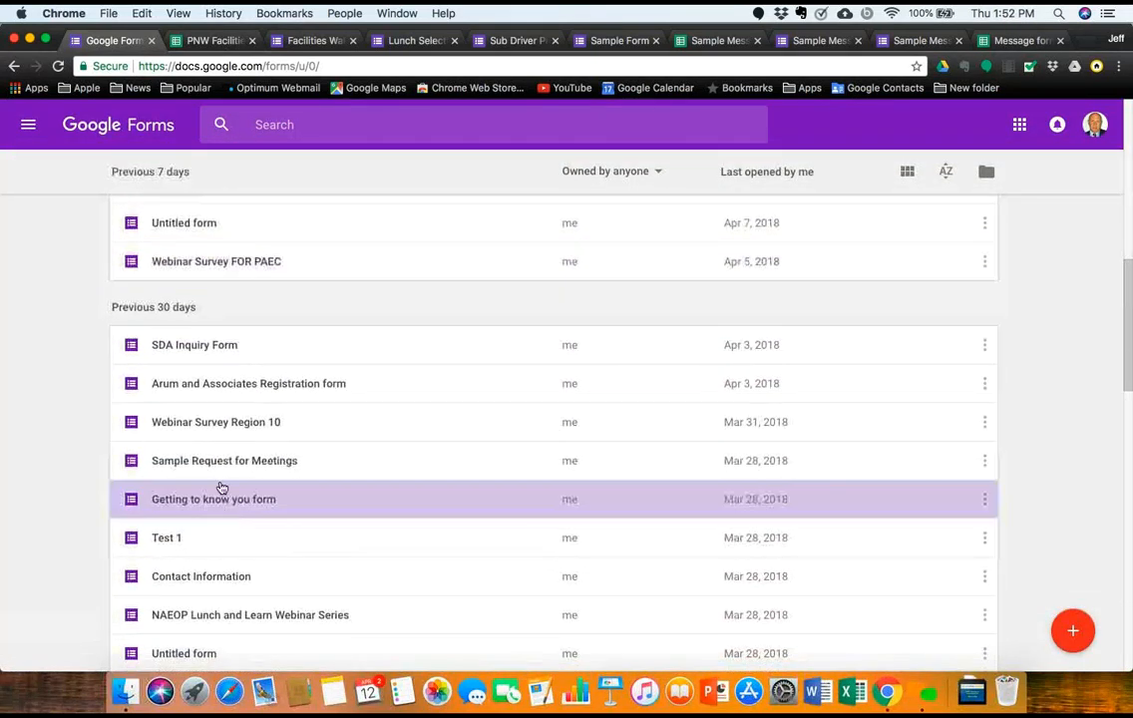
left_click(197, 429)
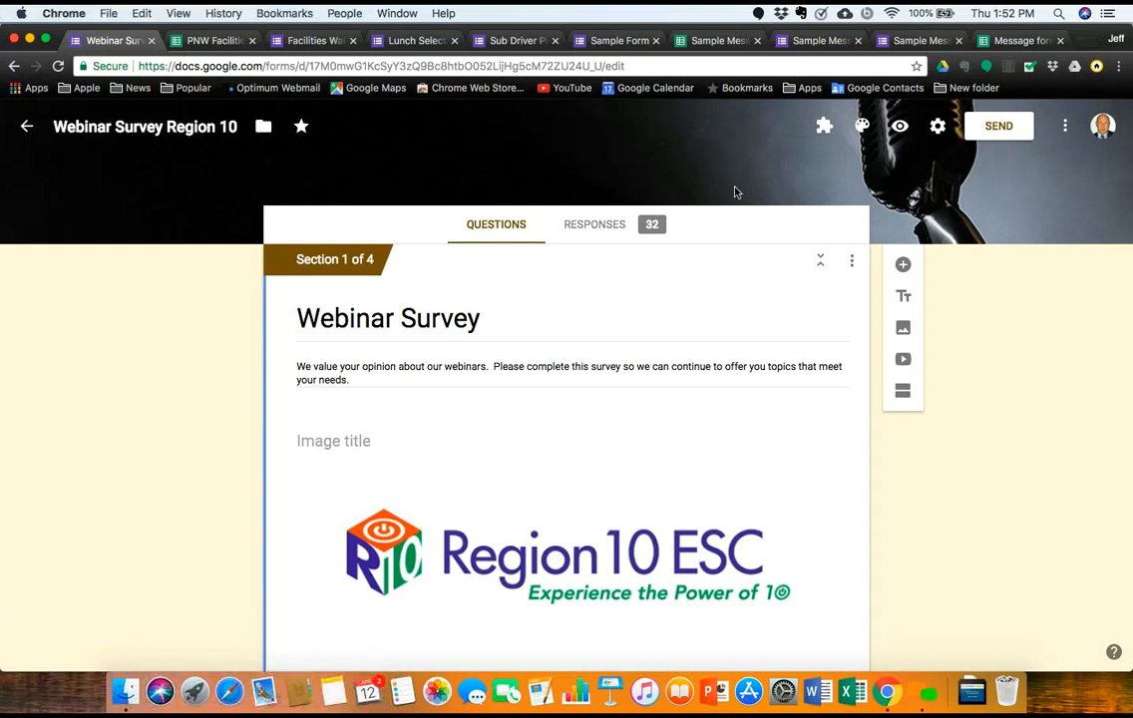
Step: Preview the Webinar Survey, review its image-choice questions, and advance to 'Possible topic (Except technology)'
left_click(903, 131)
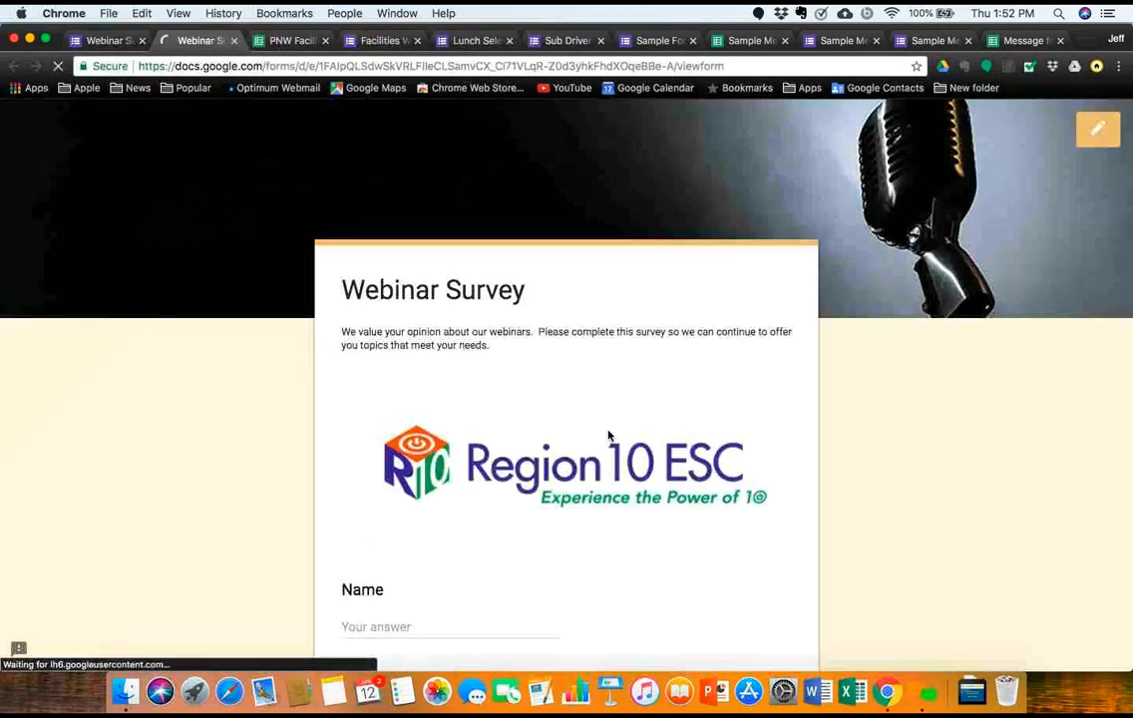
scroll(609, 436, "down", 3)
scroll(609, 436, "down", 4)
scroll(608, 436, "up", 5)
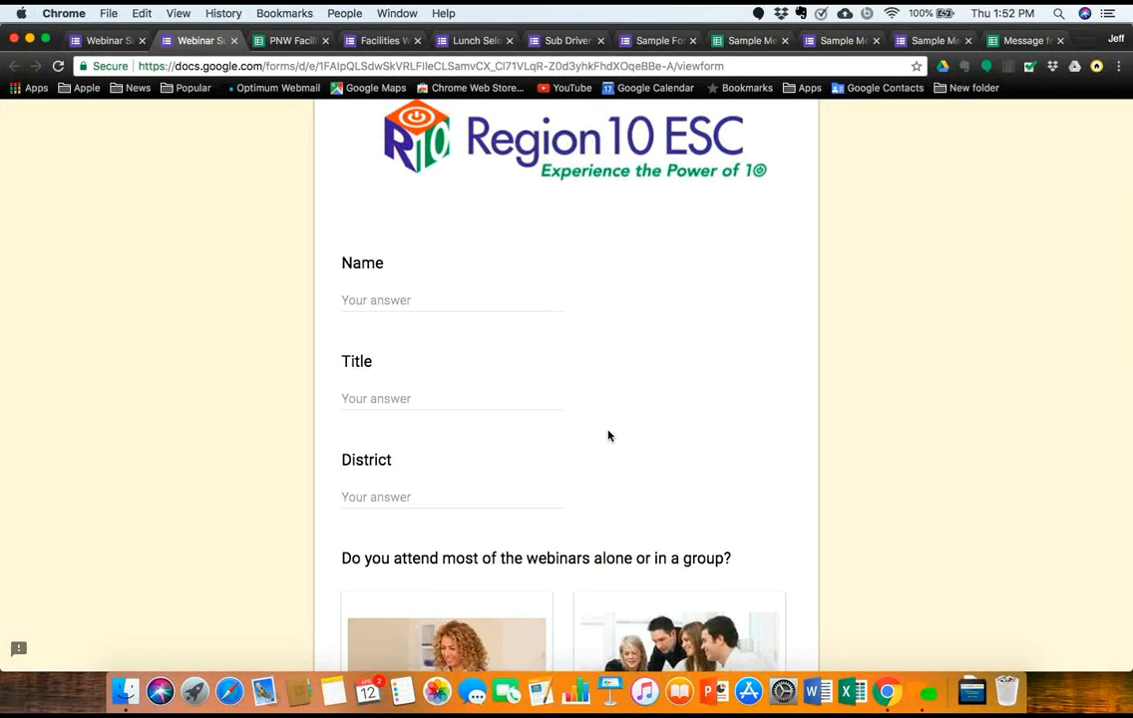
scroll(609, 436, "down", 2)
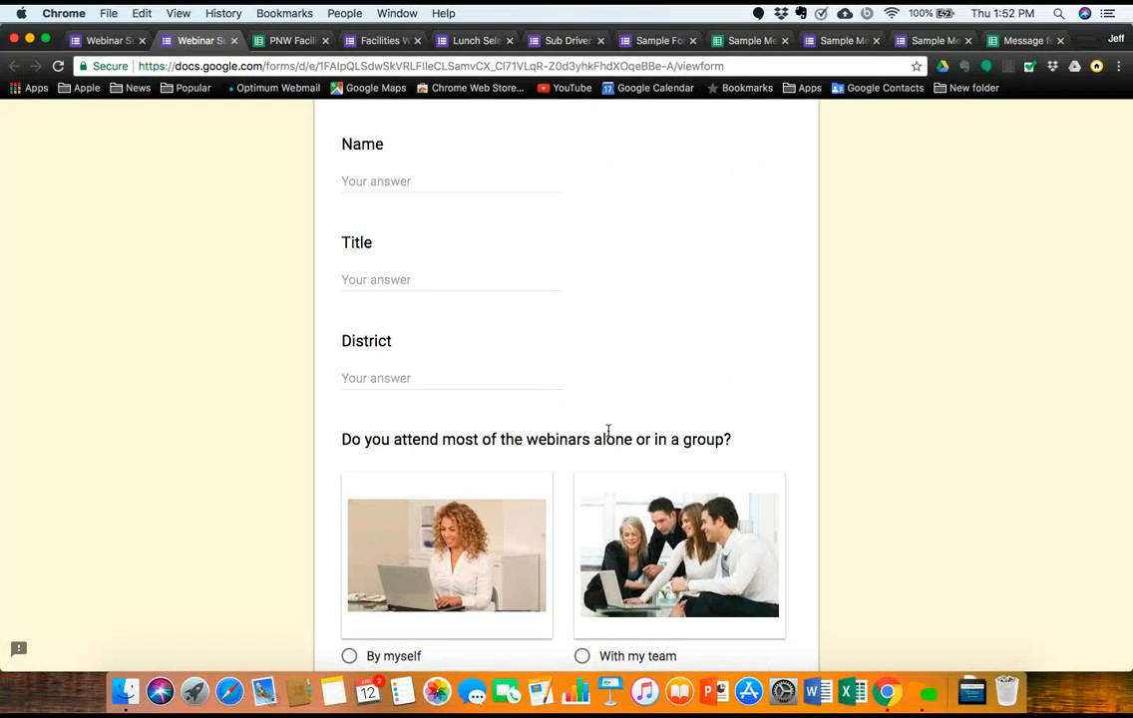
scroll(609, 431, "up", 1)
scroll(609, 431, "down", 5)
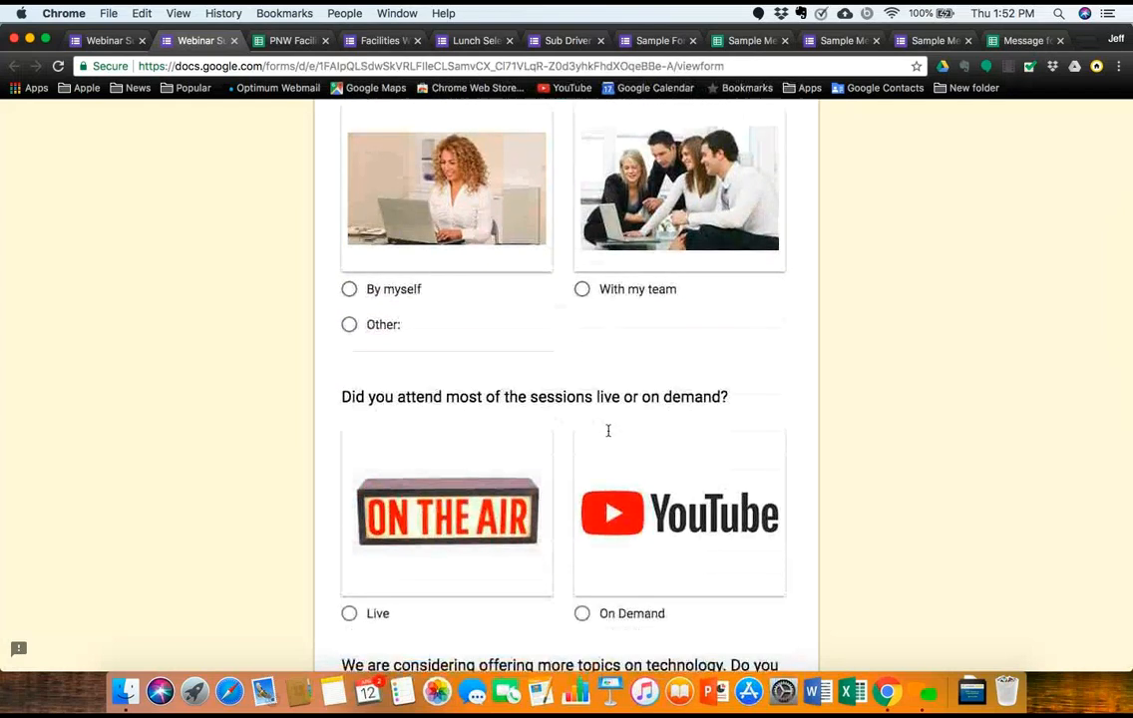
scroll(609, 436, "up", 2)
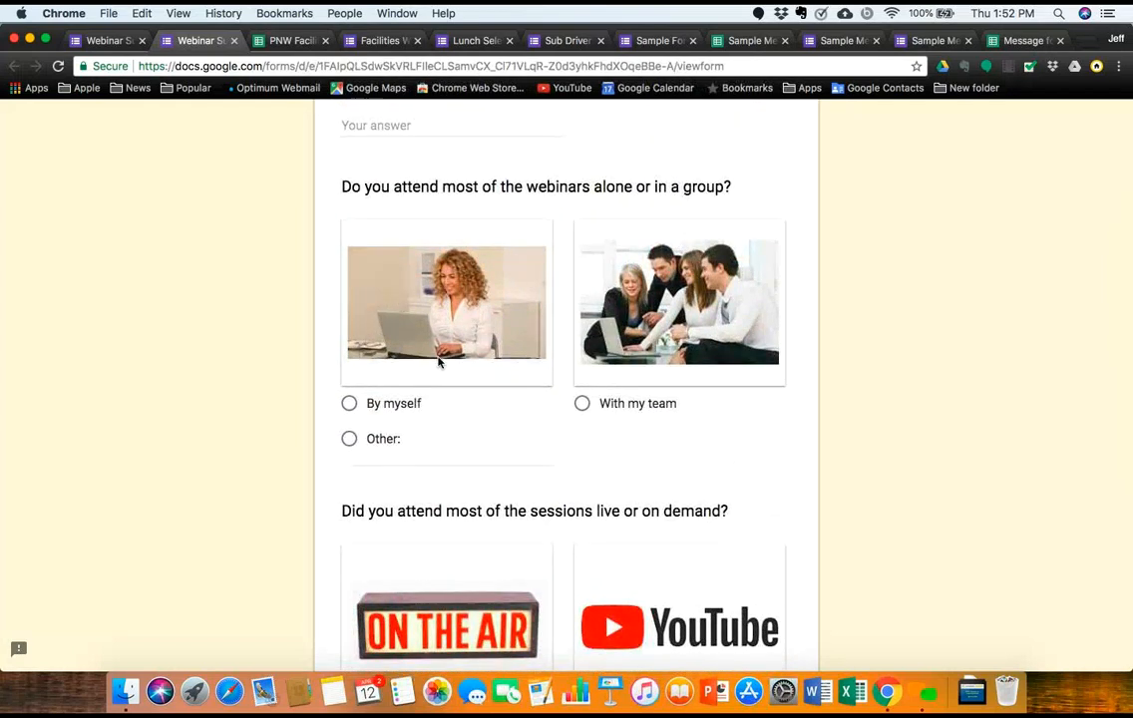
scroll(455, 508, "down", 5)
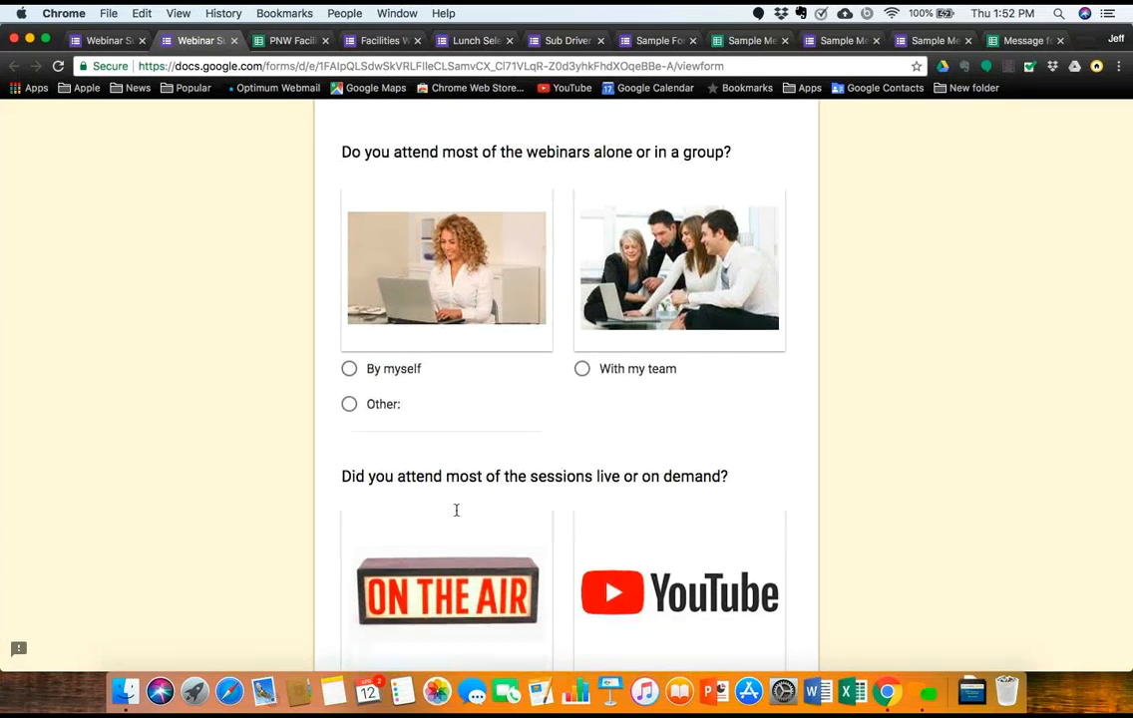
scroll(457, 508, "down", 4)
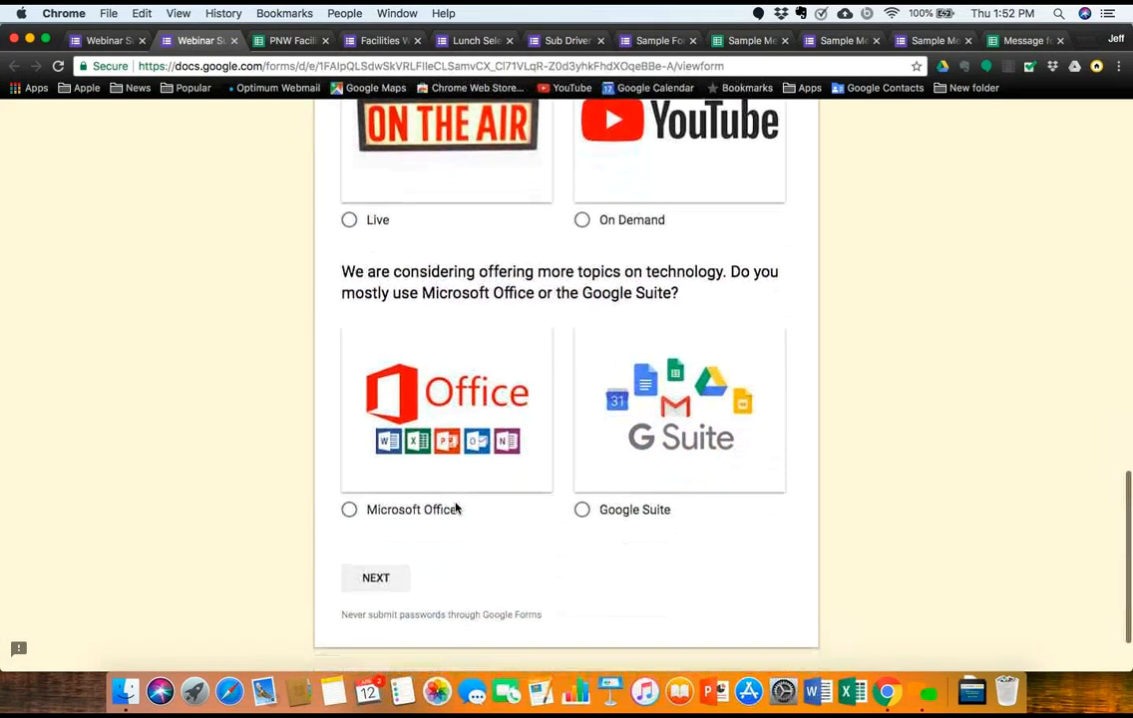
left_click(380, 586)
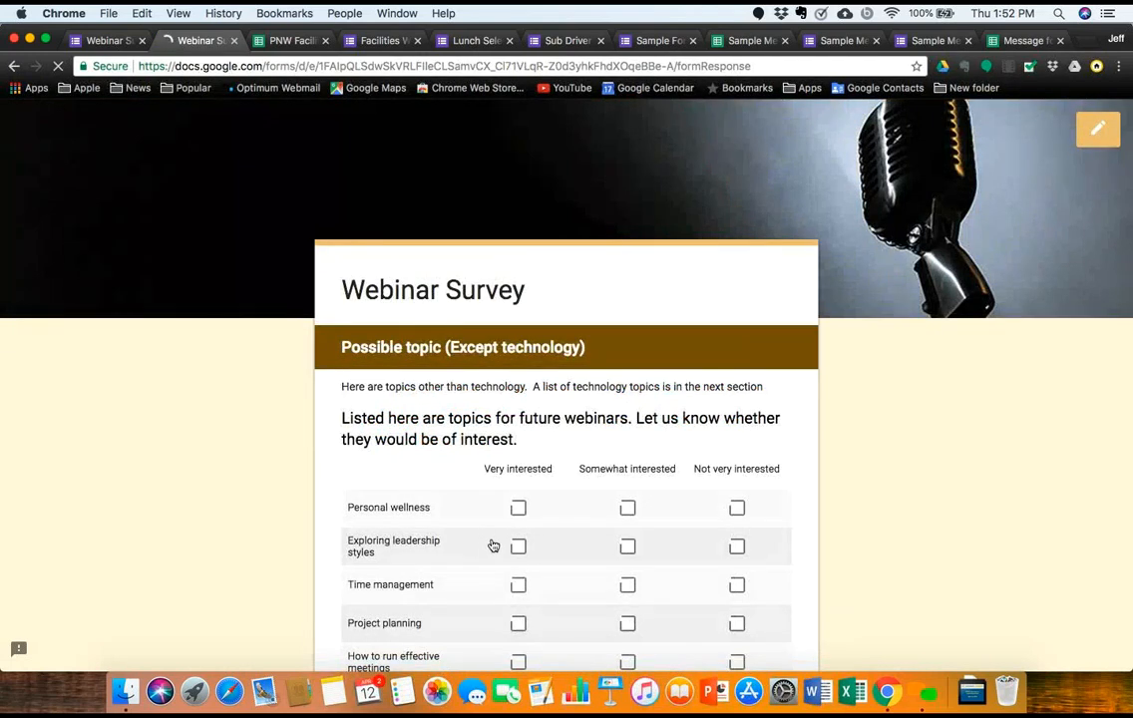
Step: Advance through Technology Topics to Other suggestions in preview, then go back to Technology Topics
scroll(491, 545, "down", 7)
scroll(491, 545, "up", 3)
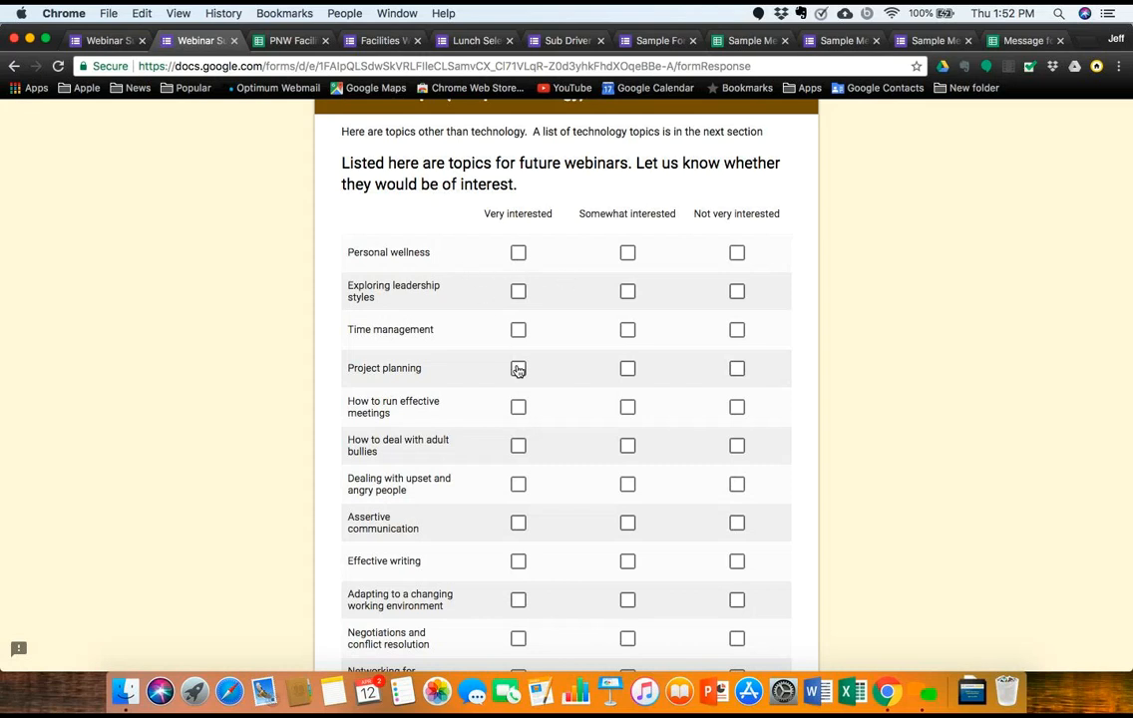
scroll(518, 370, "down", 10)
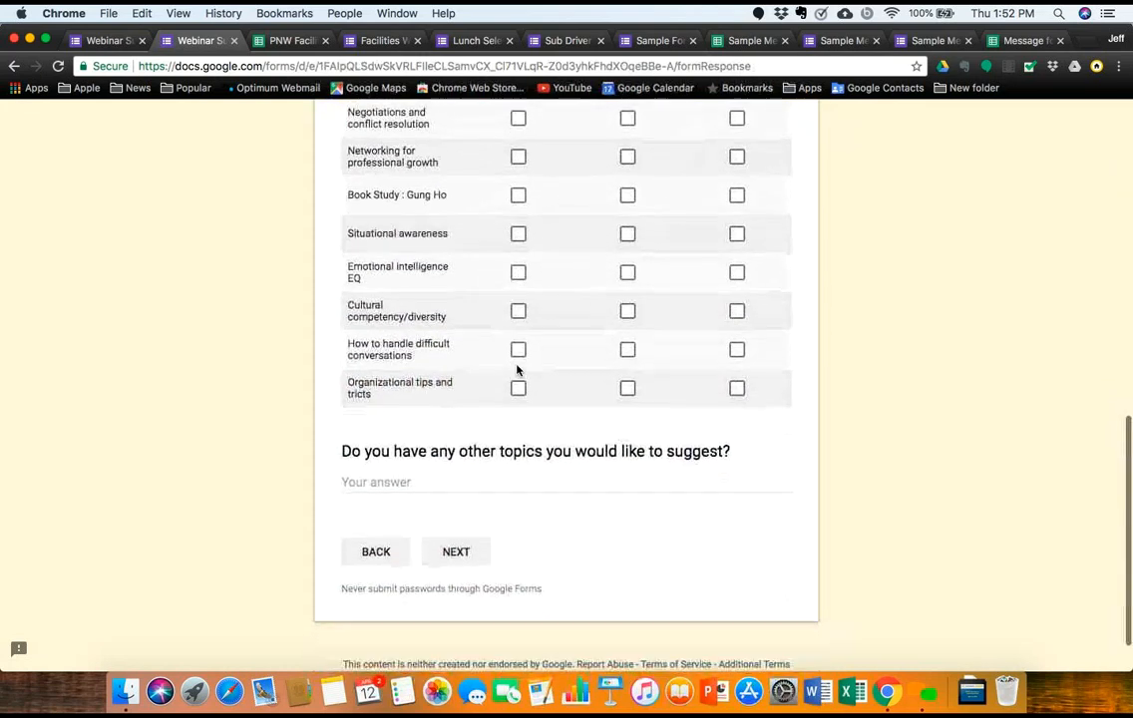
left_click(465, 556)
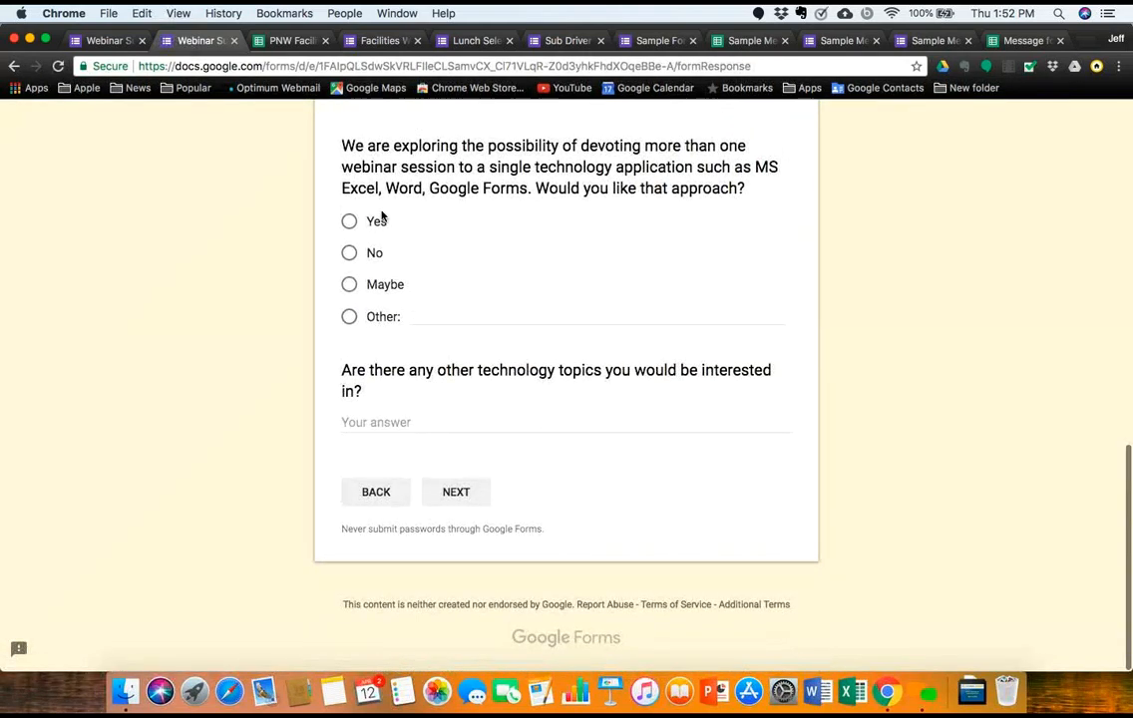
left_click(451, 493)
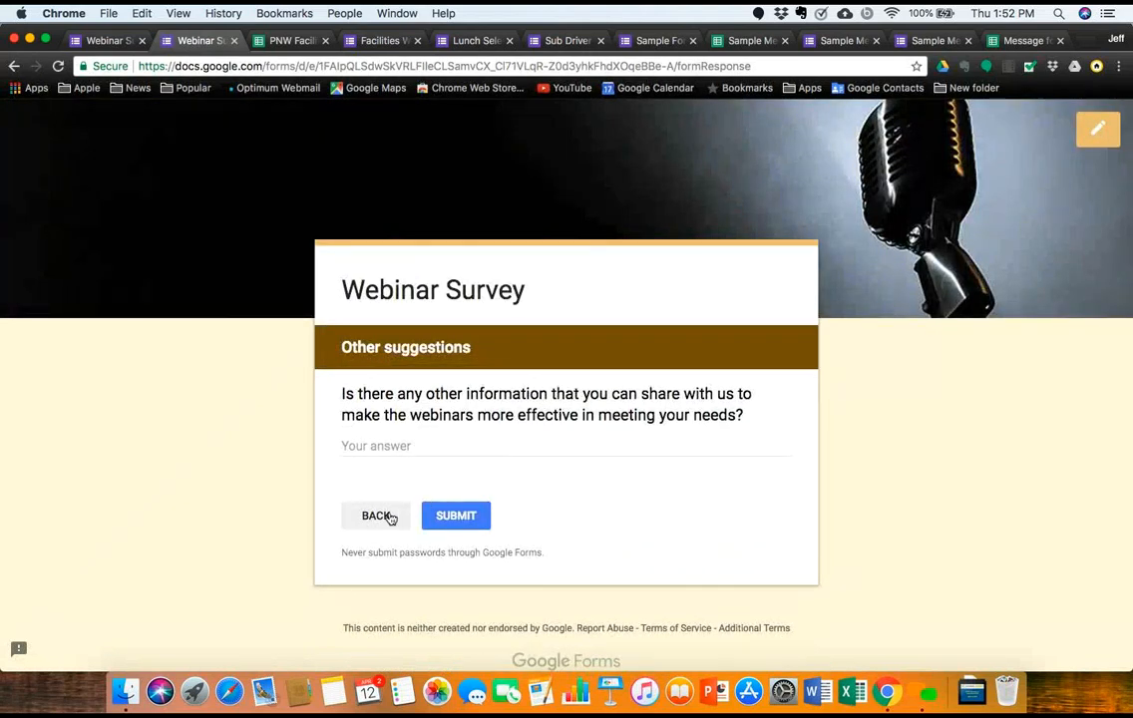
left_click(376, 516)
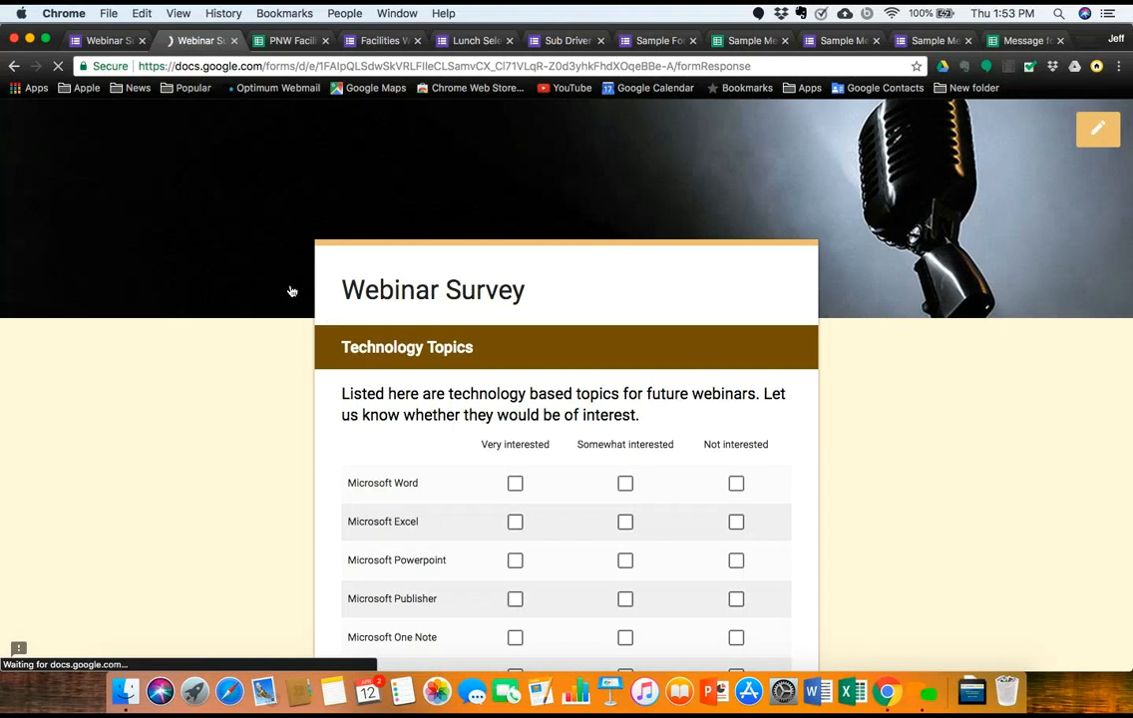
Step: From the Webinar Survey editor, open its 32 responses in the linked response spreadsheet
left_click(113, 40)
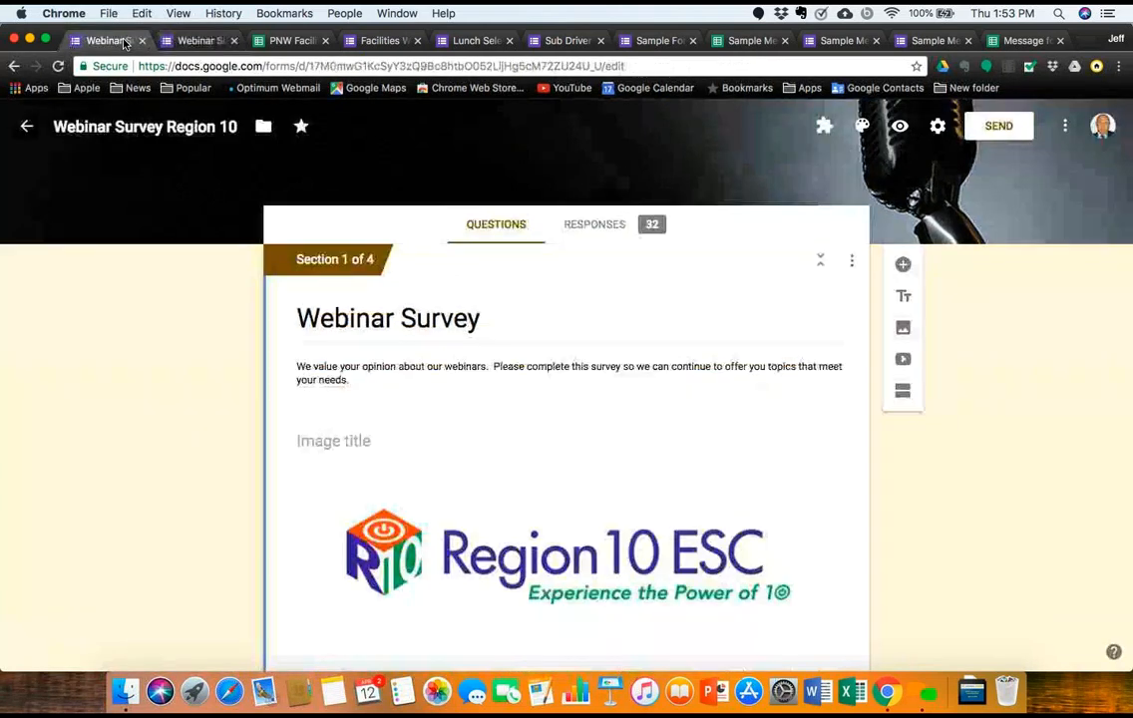
left_click(592, 228)
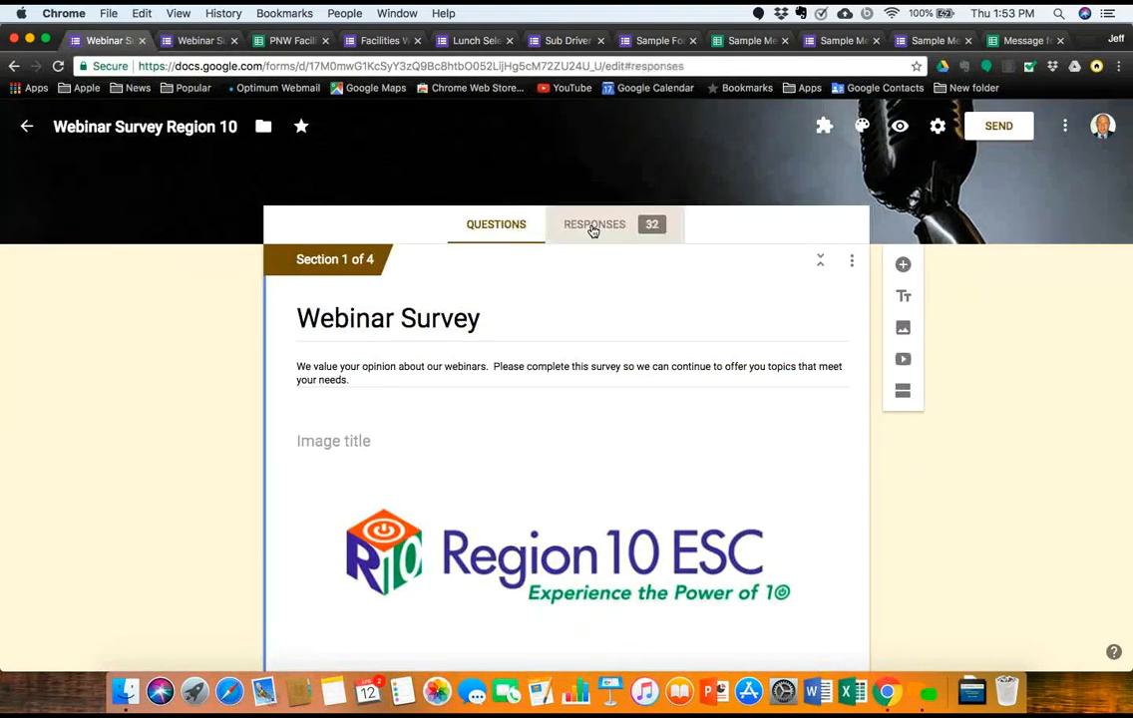
left_click(806, 269)
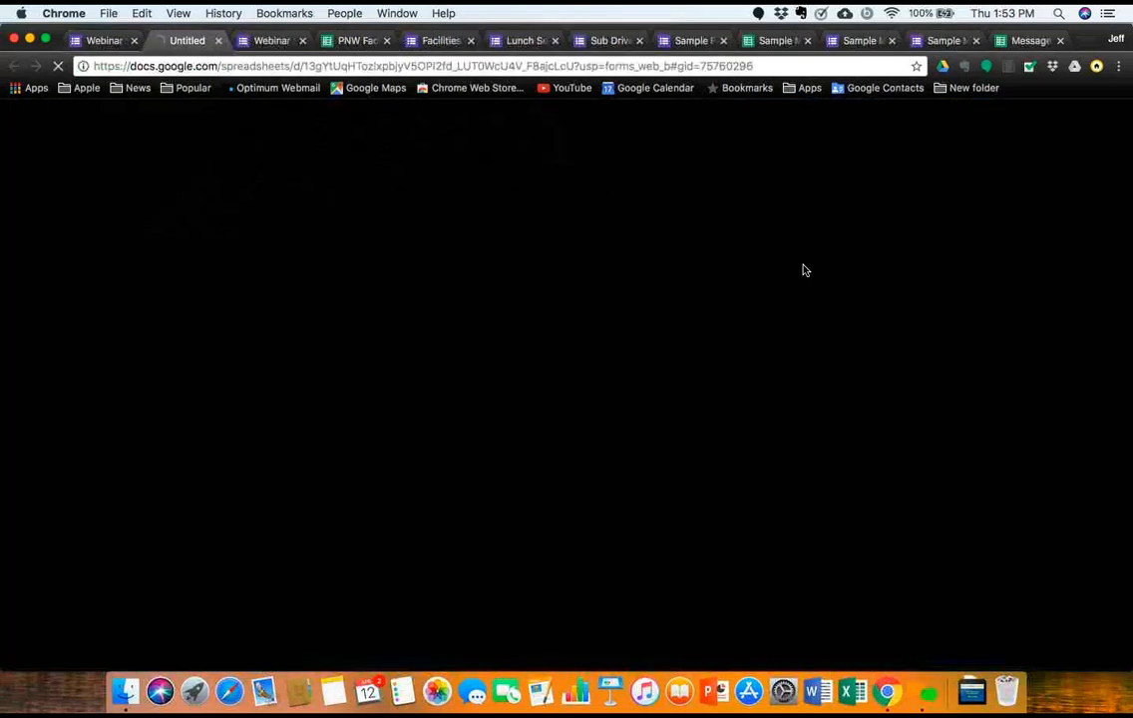
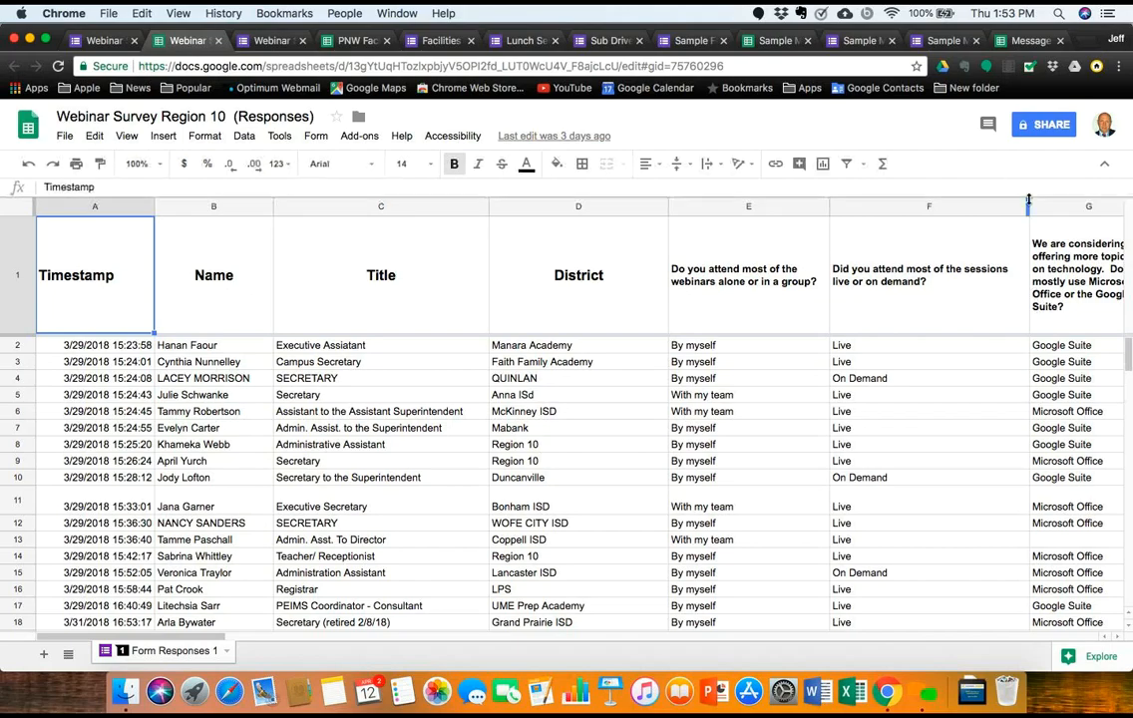
Step: Scan the Webinar Survey Region 10 responses sheet, then switch to the form's response summary
scroll(973, 225, "right", 15)
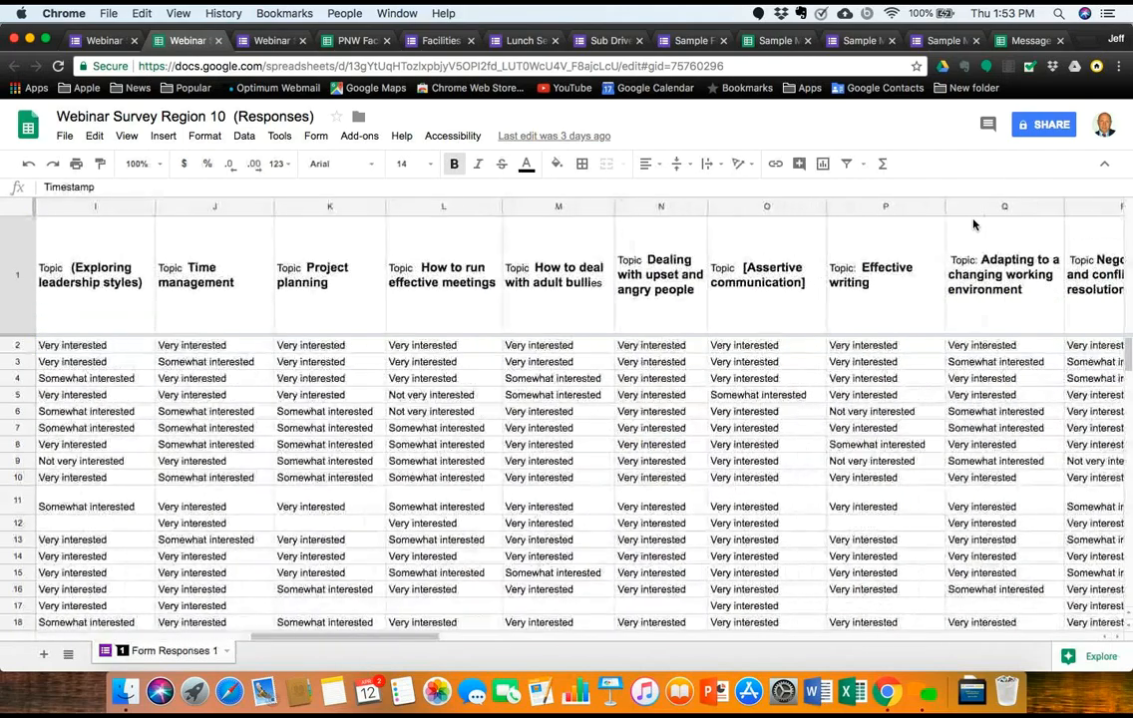
scroll(974, 224, "left", 20)
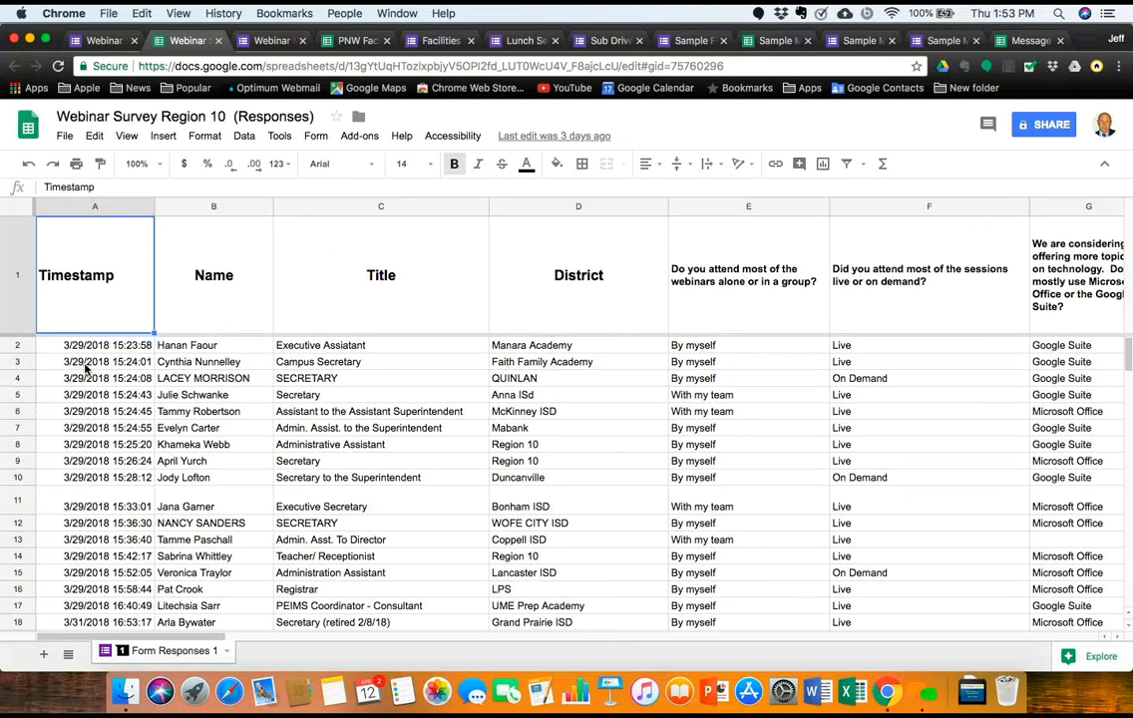
scroll(85, 532, "down", 5)
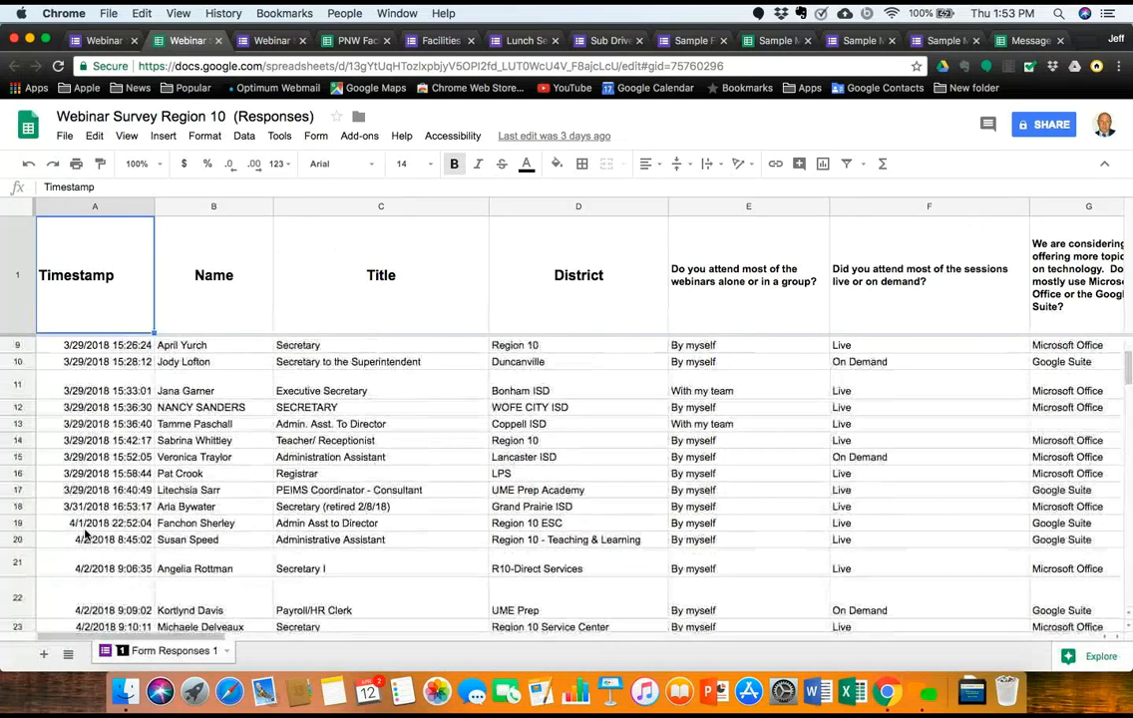
scroll(84, 536, "down", 6)
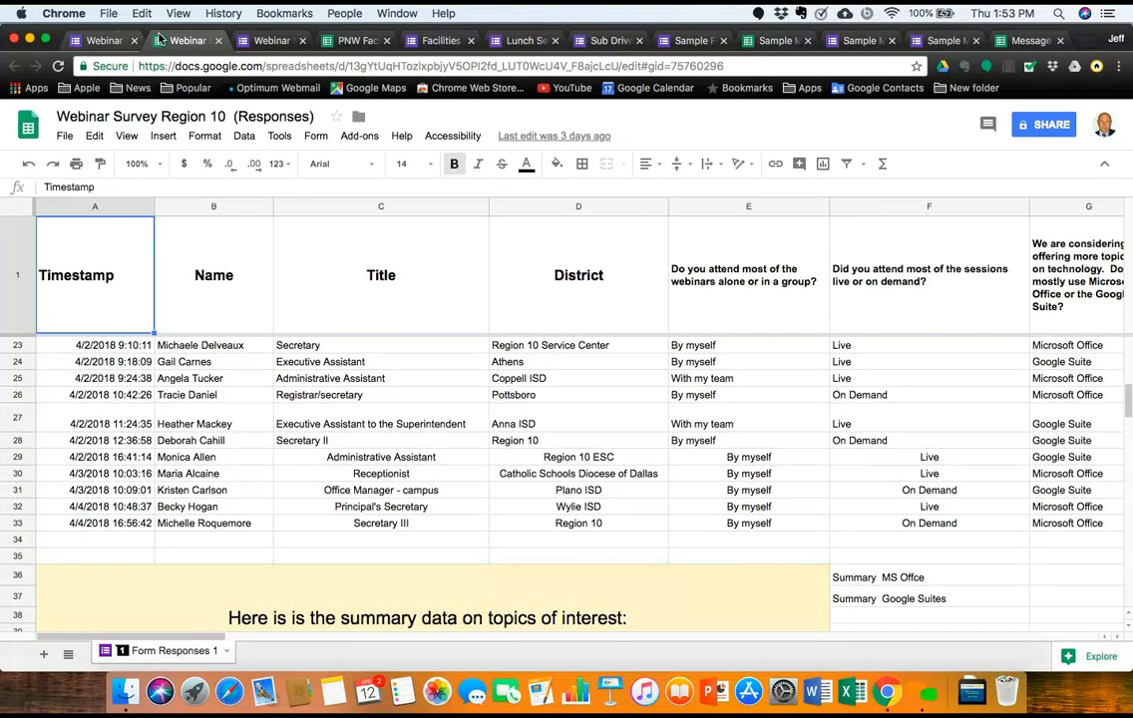
left_click(105, 40)
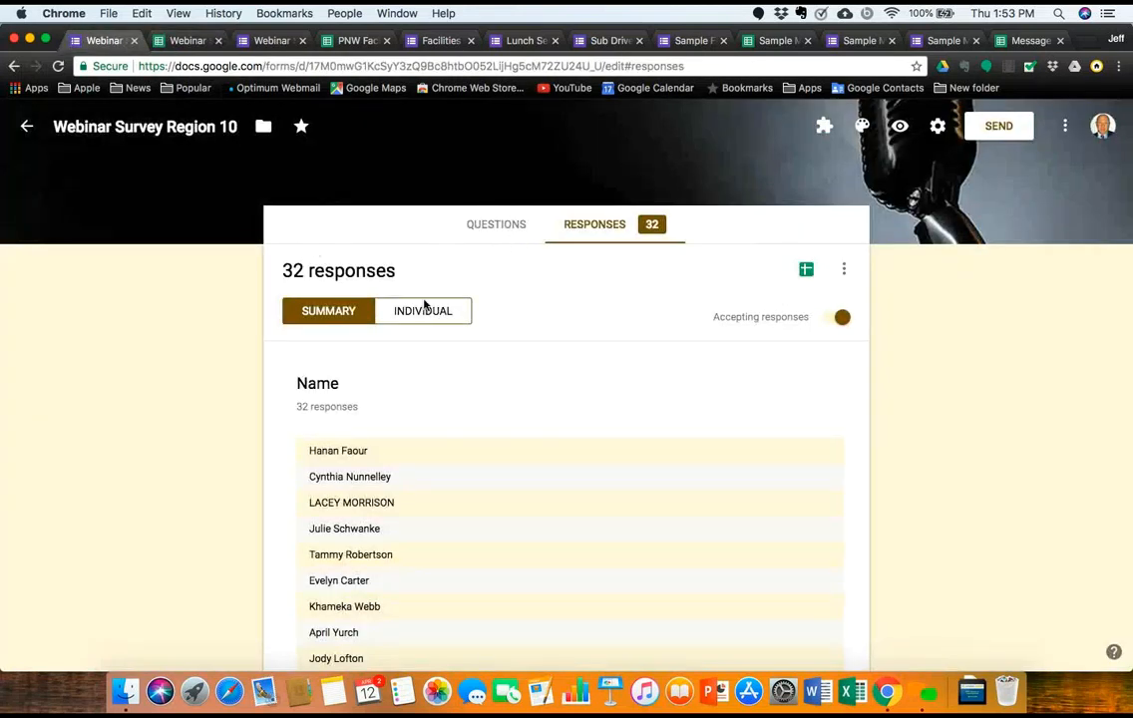
Step: Scroll through the 32-response summary charts, including the District question
scroll(458, 426, "down", 5)
scroll(458, 424, "down", 15)
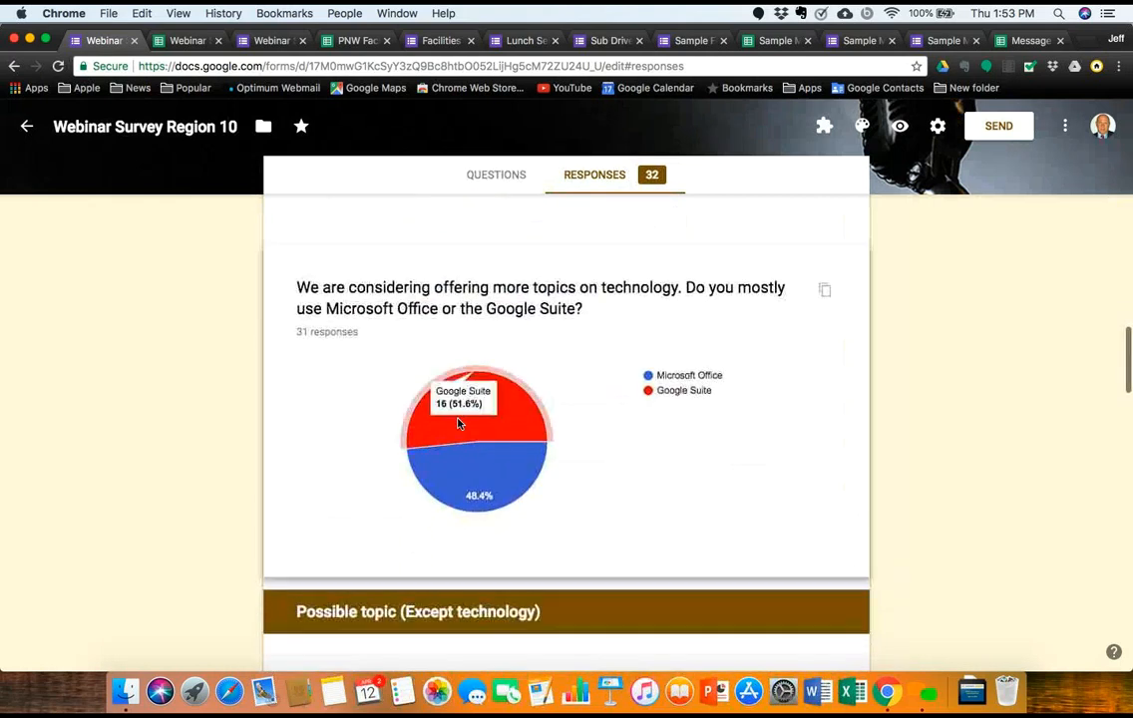
scroll(458, 424, "up", 10)
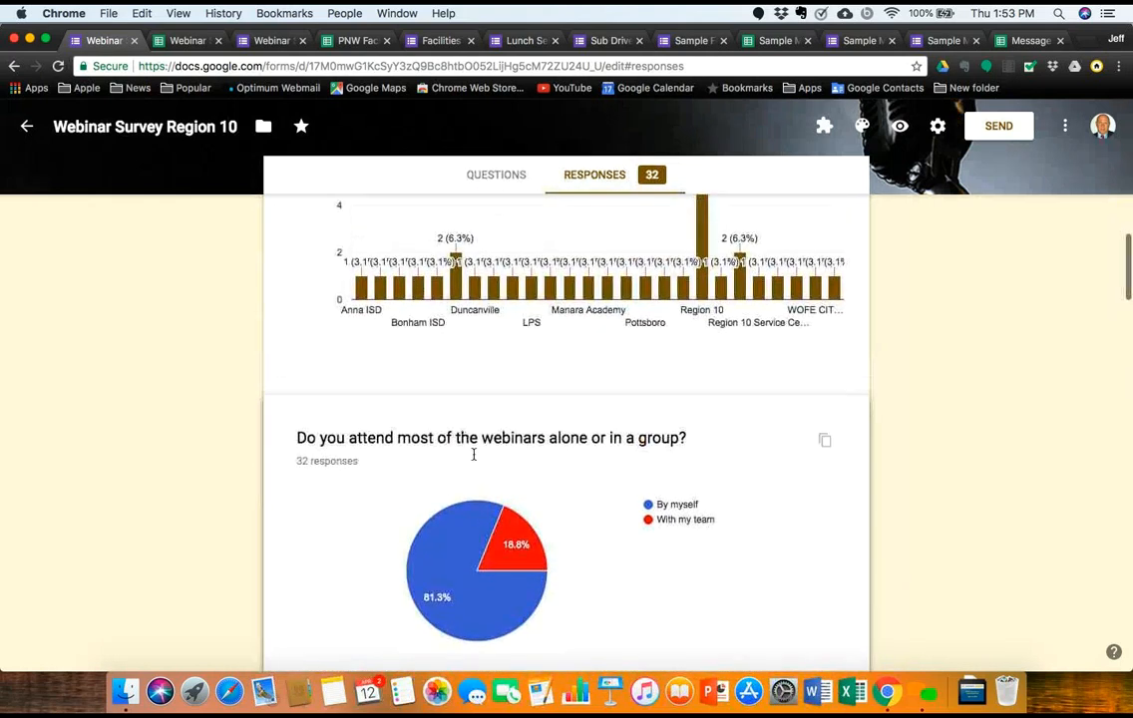
scroll(474, 453, "down", 4)
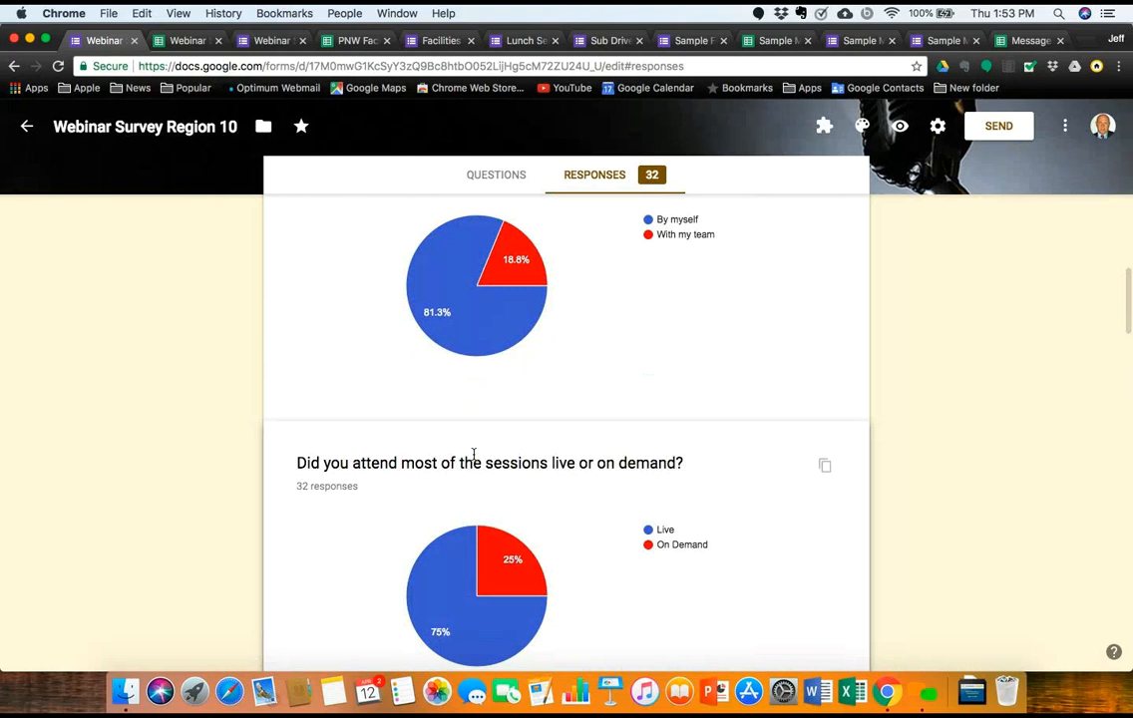
scroll(489, 410, "up", 5)
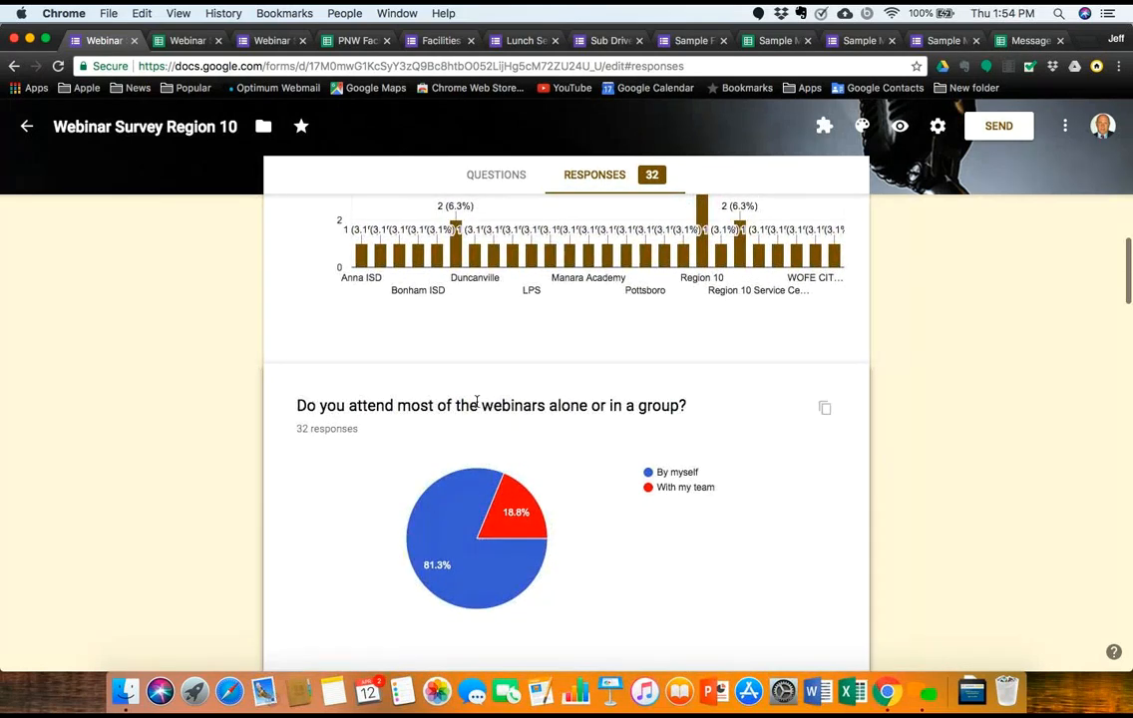
scroll(476, 402, "up", 7)
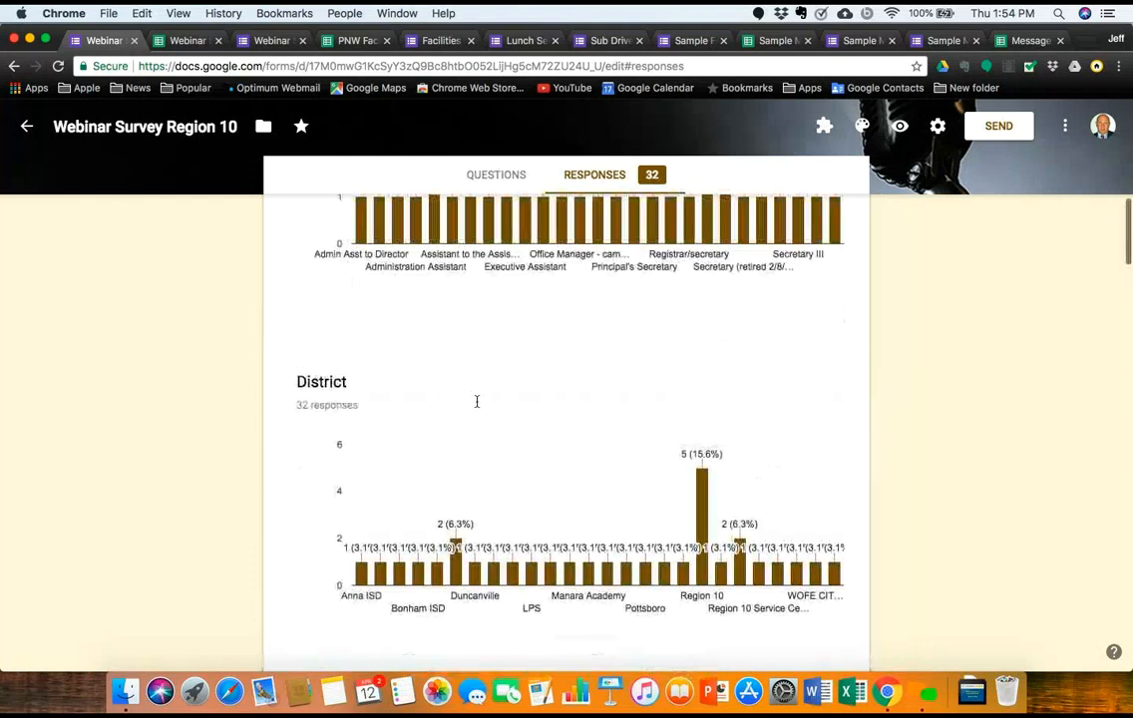
Step: Glance at the Sample Message Pad and Sample Form tabs, then return to the Webinar responses sheet
left_click(776, 44)
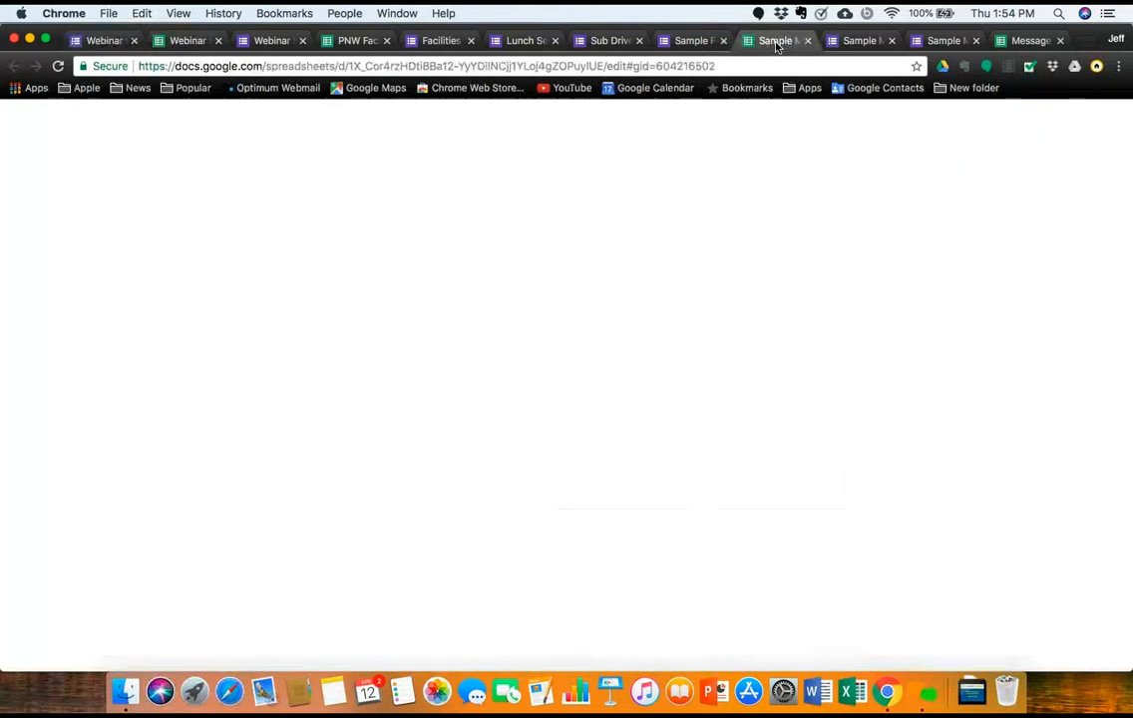
left_click(704, 42)
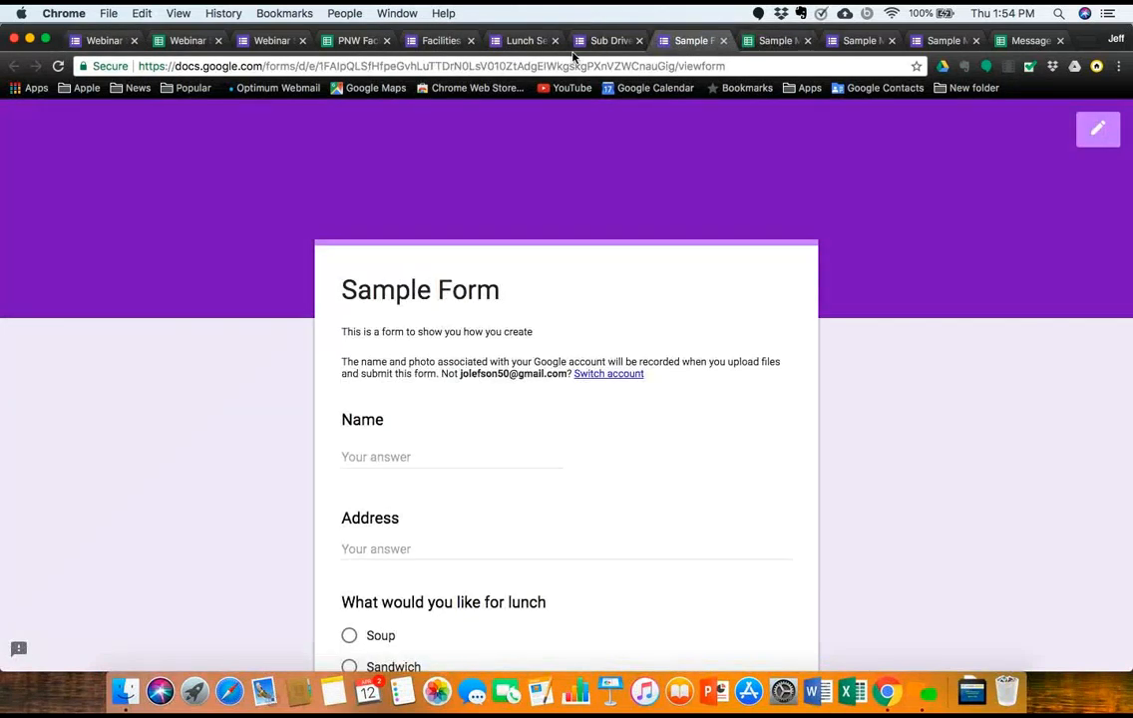
left_click(203, 42)
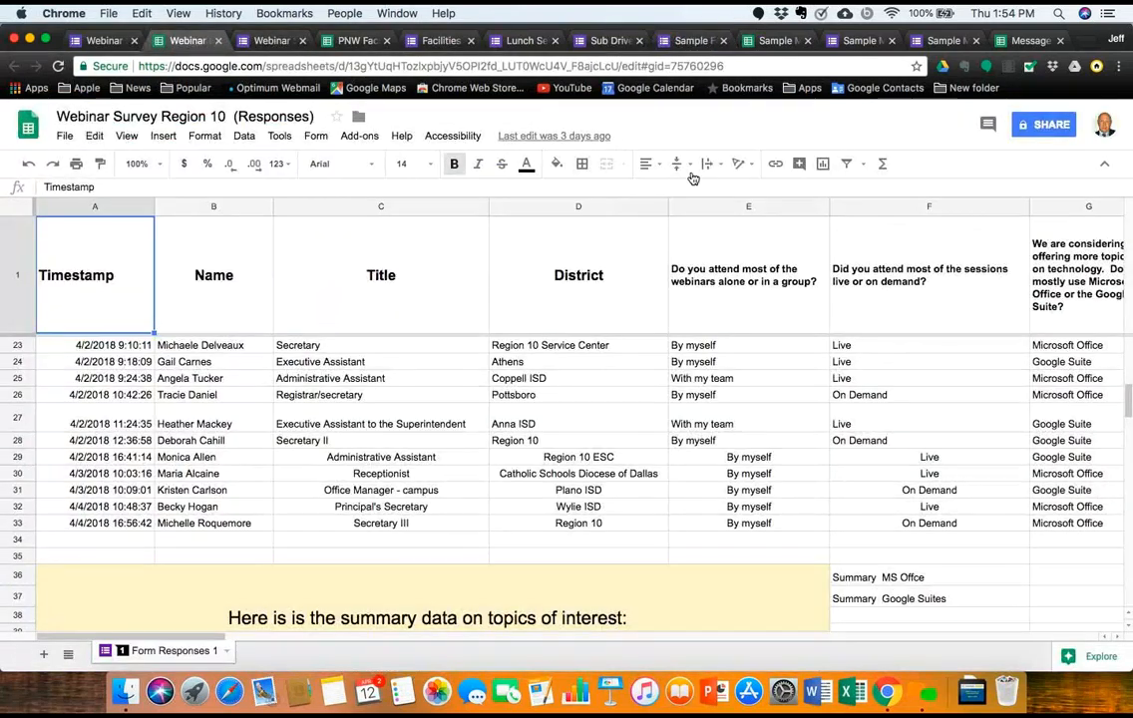
Step: Review the response rows, topic columns and per-topic interest tallies in rows 40–42
scroll(695, 334, "down", 4)
scroll(695, 336, "down", 1)
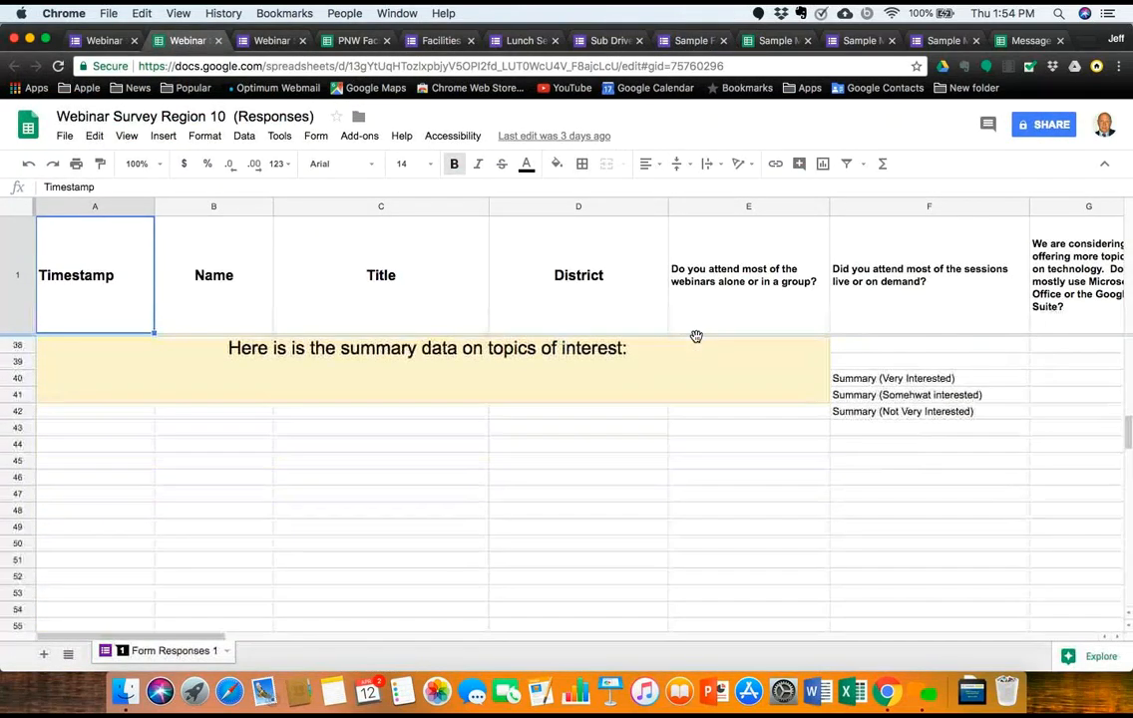
scroll(695, 339, "up", 2)
scroll(597, 498, "up", 6)
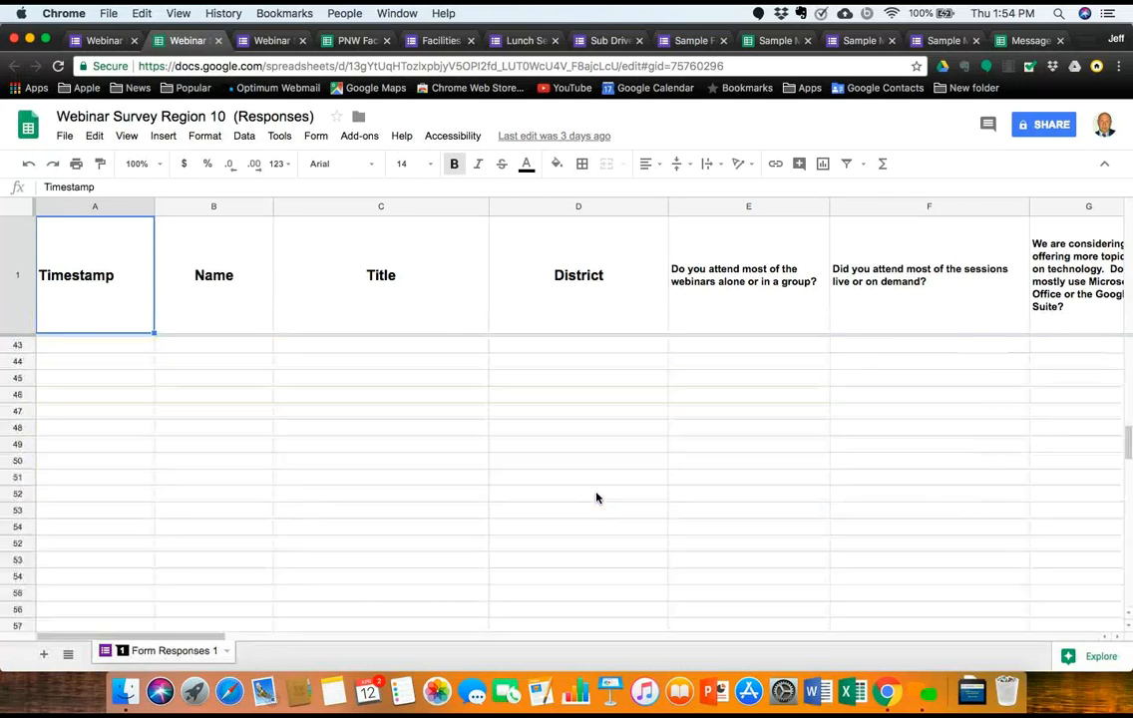
scroll(596, 497, "right", 15)
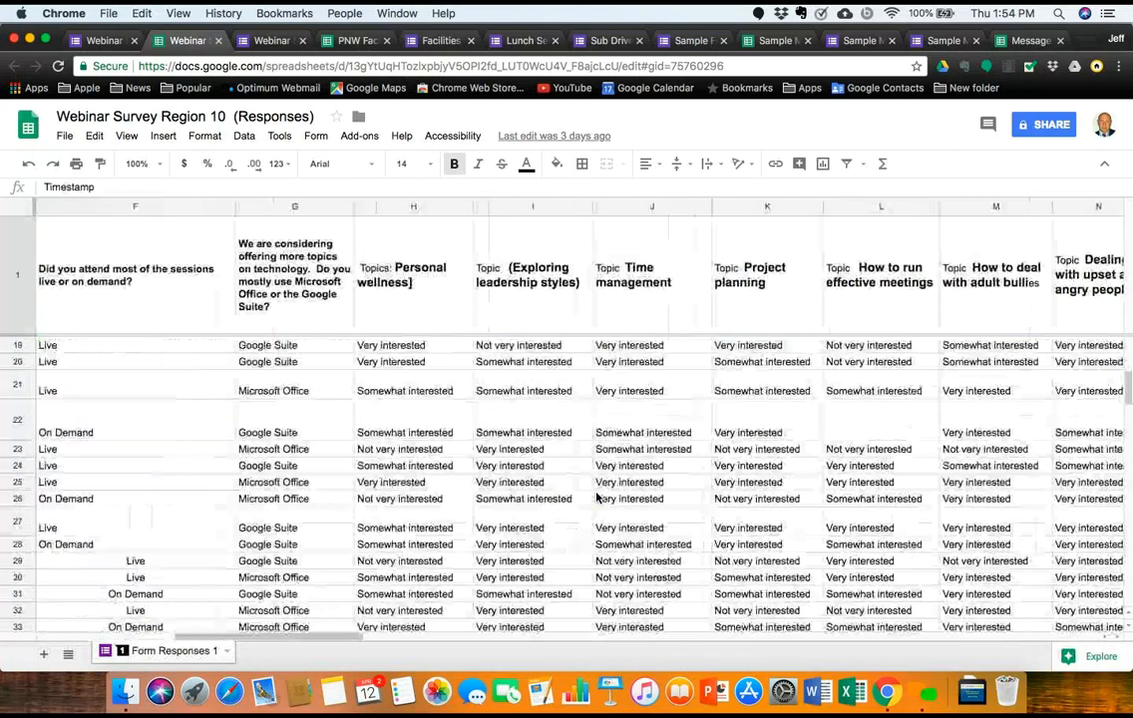
scroll(596, 497, "down", 5)
scroll(596, 498, "left", 15)
scroll(596, 498, "right", 10)
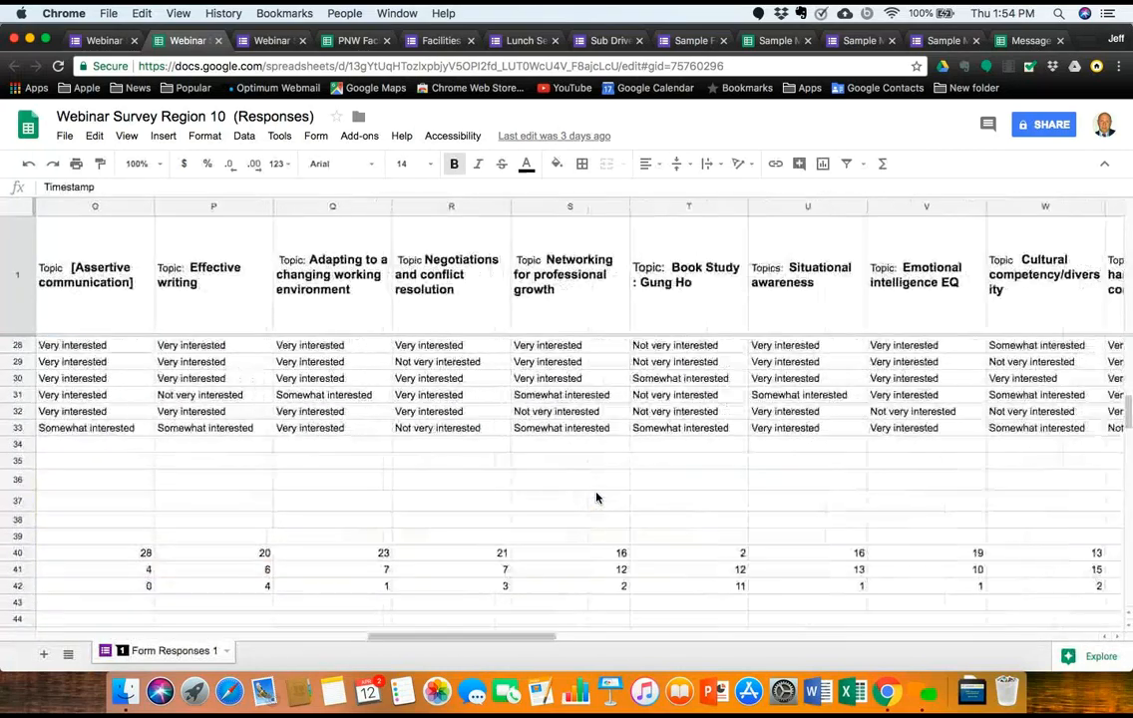
scroll(596, 498, "left", 2)
scroll(596, 498, "down", 5)
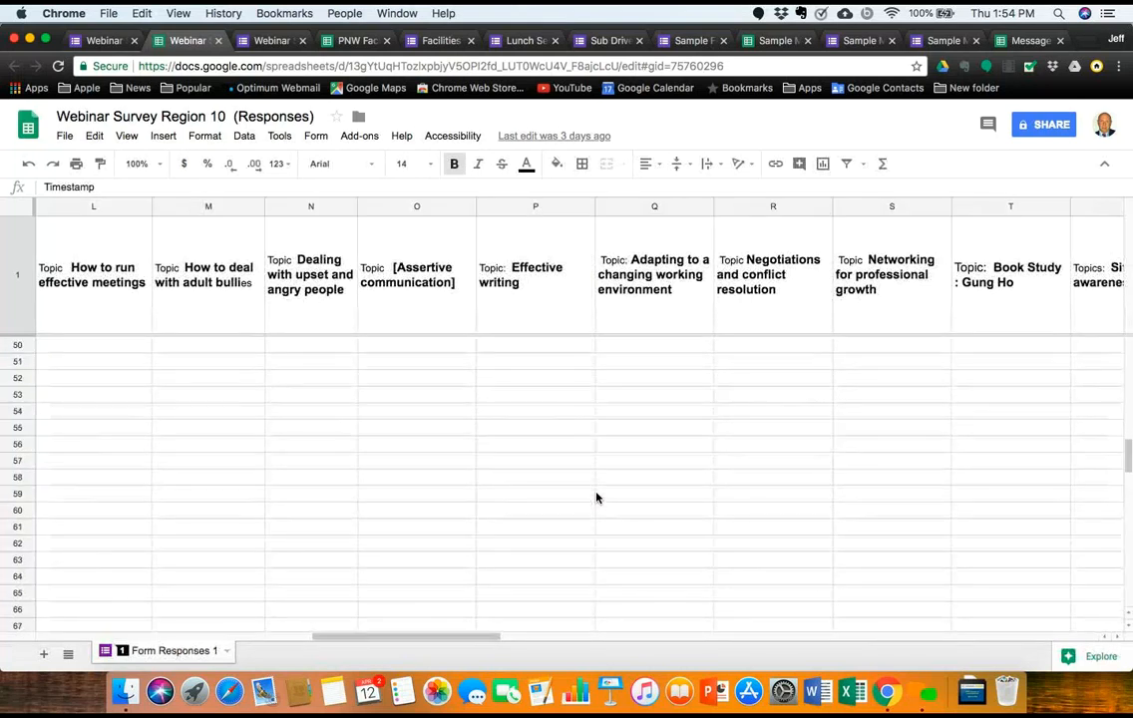
scroll(596, 498, "left", 10)
scroll(597, 498, "up", 5)
scroll(596, 498, "right", 20)
scroll(596, 498, "down", 2)
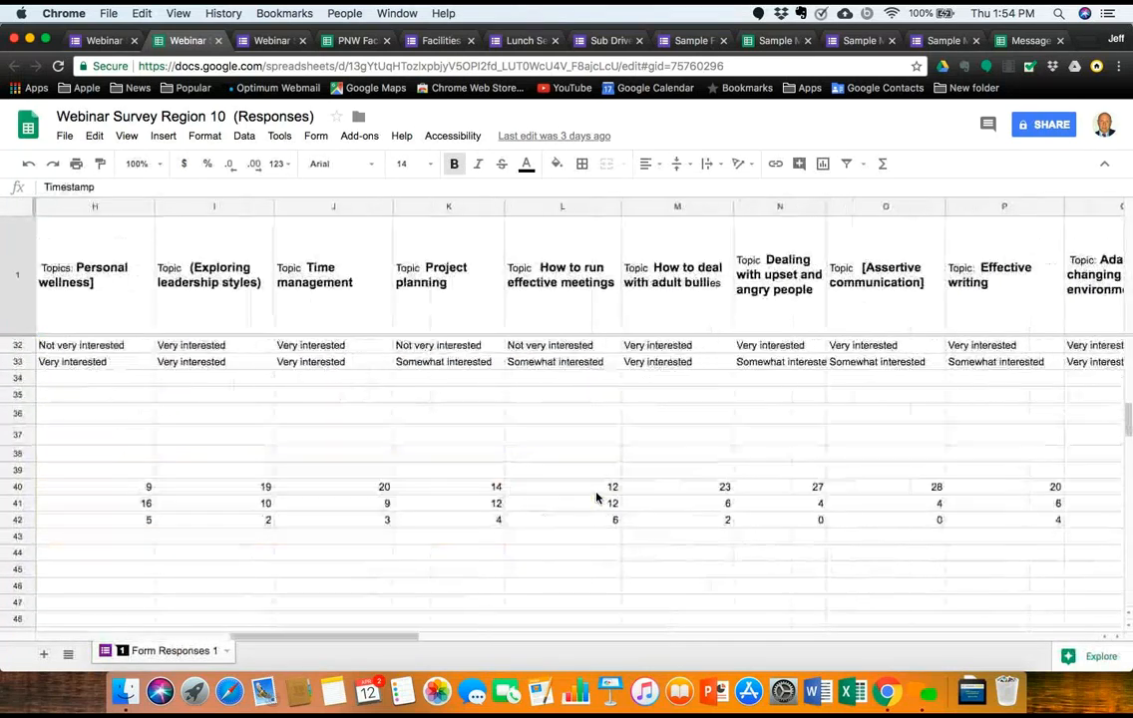
scroll(597, 498, "right", 3)
scroll(596, 498, "left", 20)
scroll(596, 498, "down", 3)
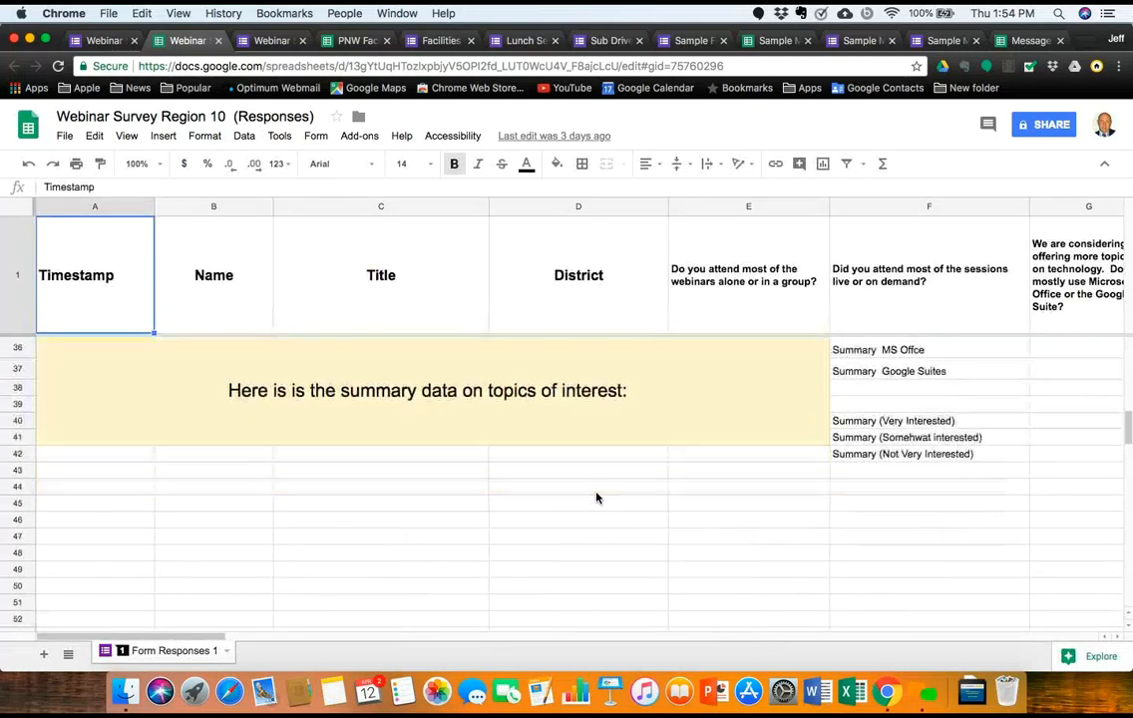
scroll(597, 498, "up", 10)
scroll(597, 498, "up", 3)
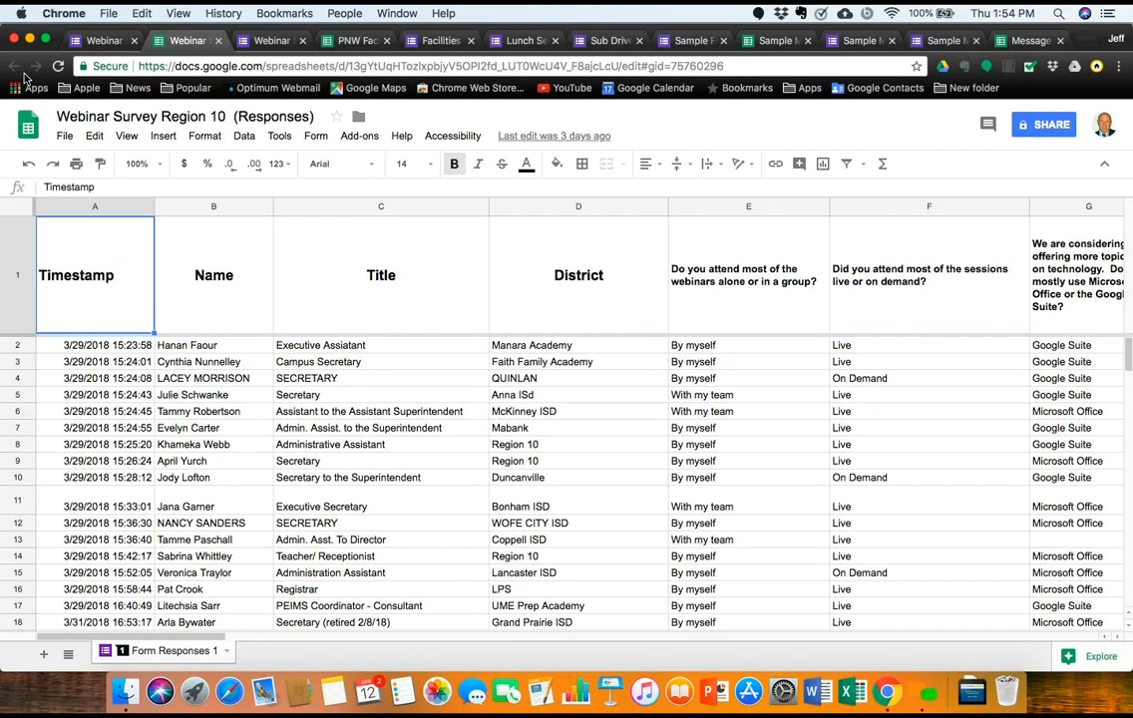
Step: Close the duplicate Webinar responses sheet and the extra Webinar page
left_click(88, 41)
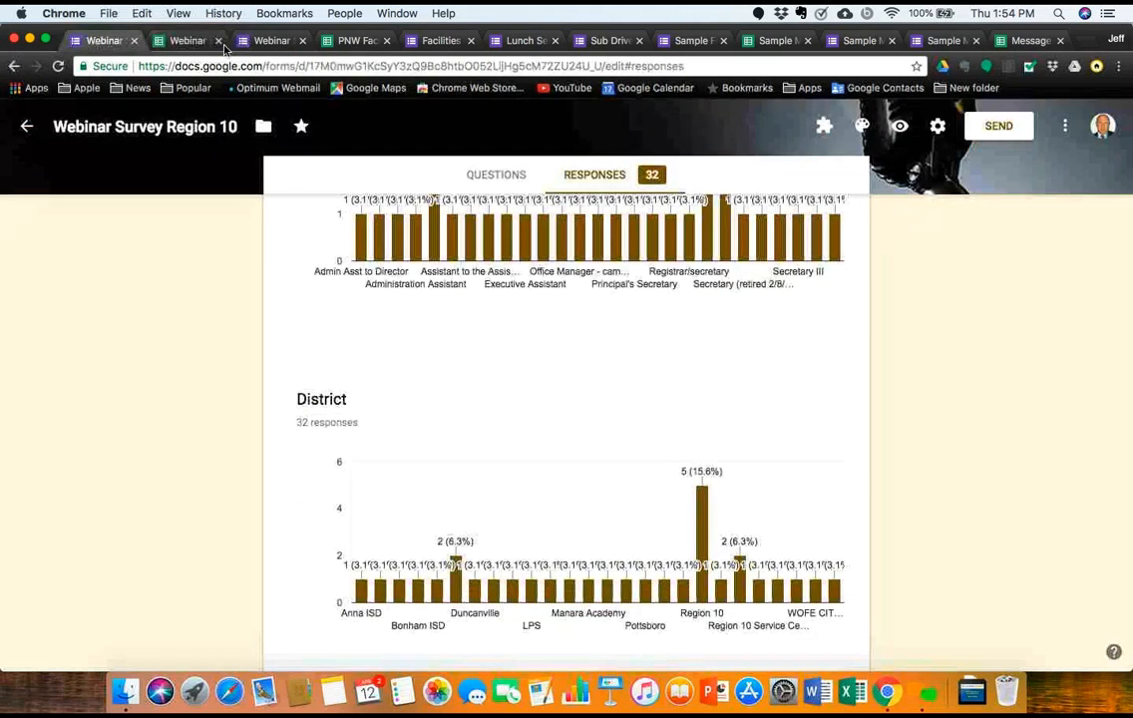
left_click(219, 41)
left_click(220, 42)
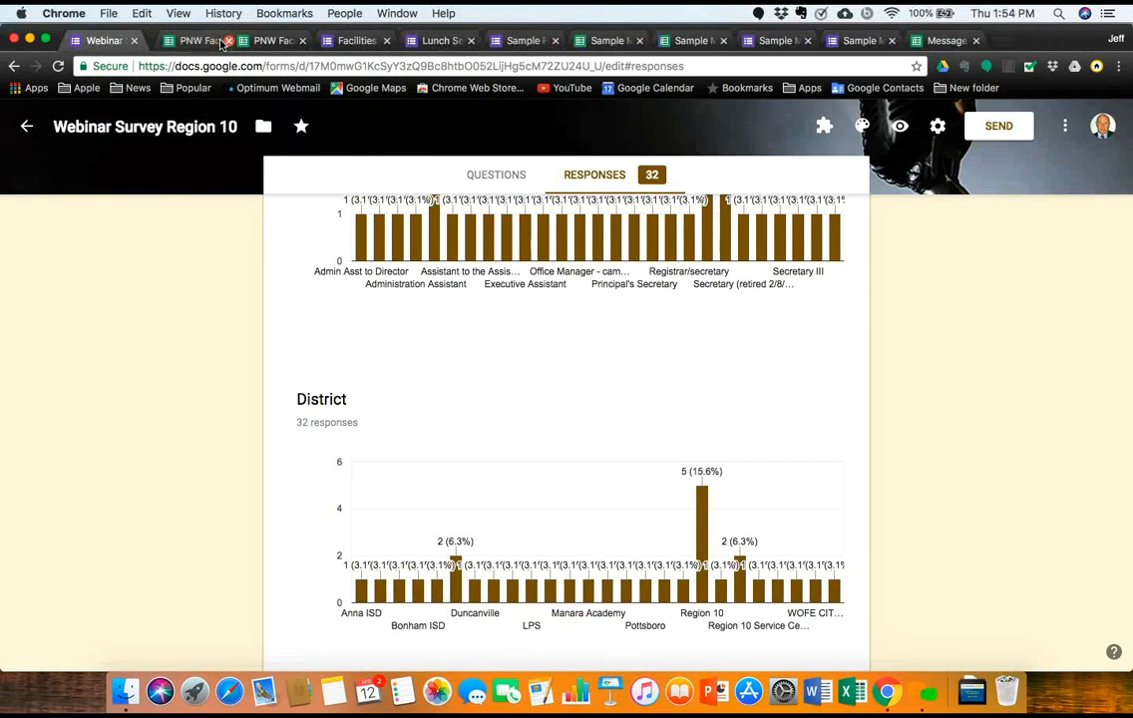
right_click(223, 44)
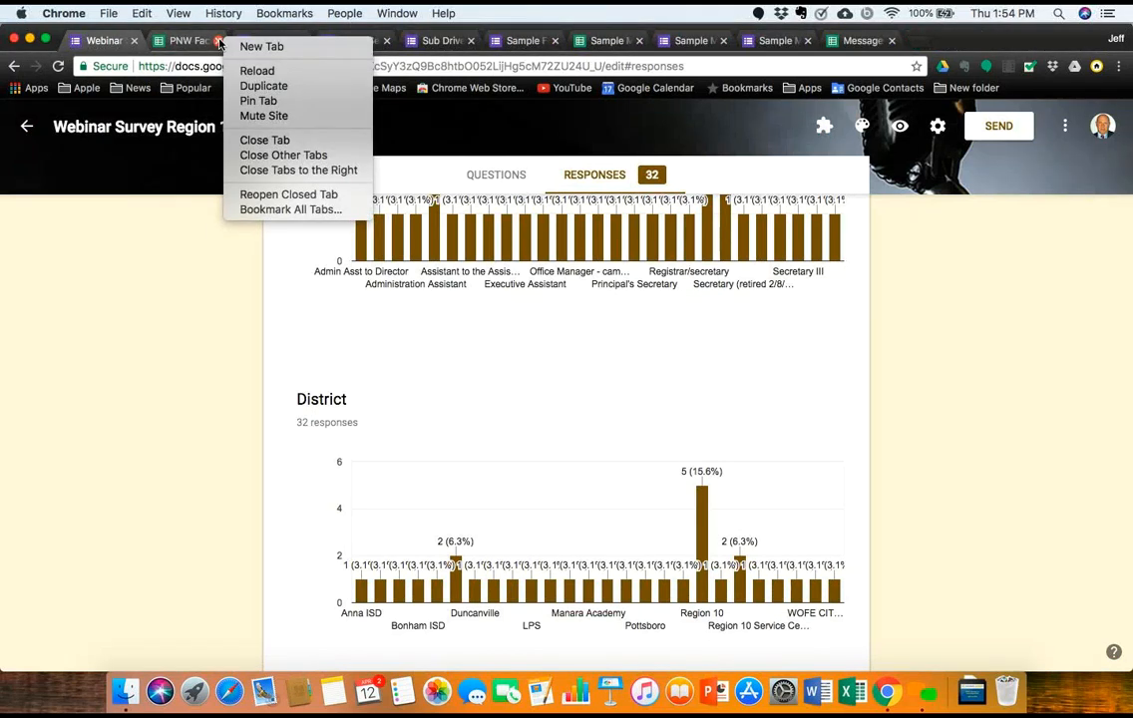
left_click(220, 42)
Step: Close the PNW Facilities and Facilities pages, confirming Leave, then return to Forms home
left_click(220, 42)
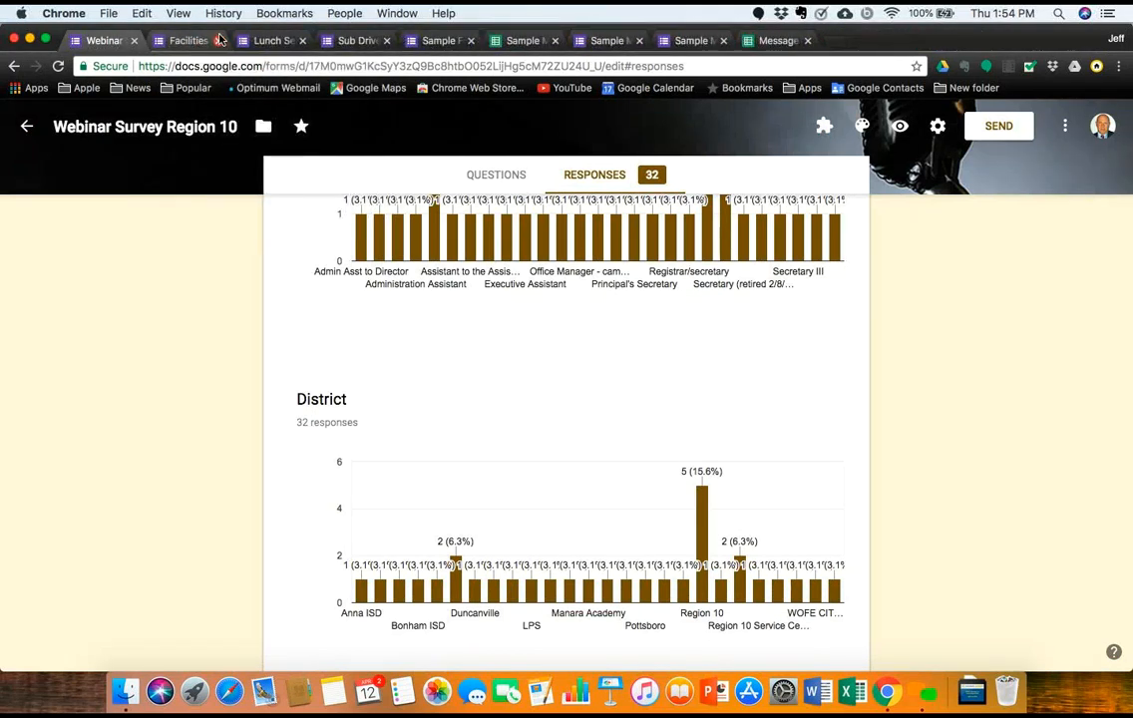
left_click(219, 39)
left_click(686, 252)
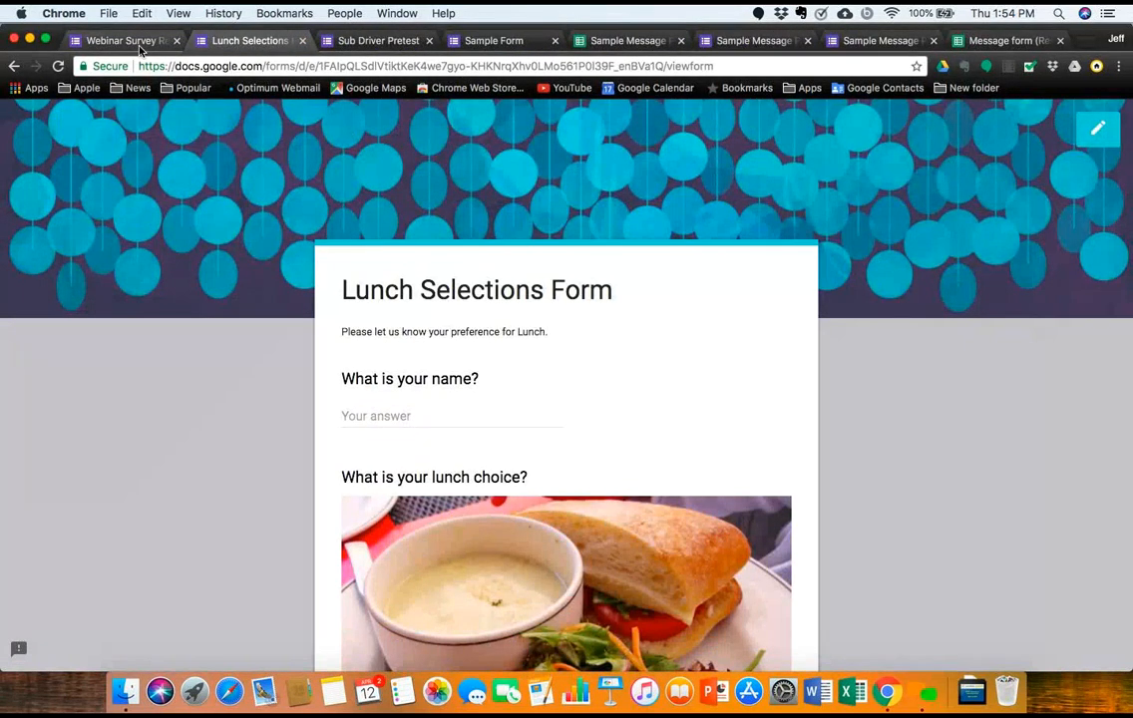
left_click(125, 40)
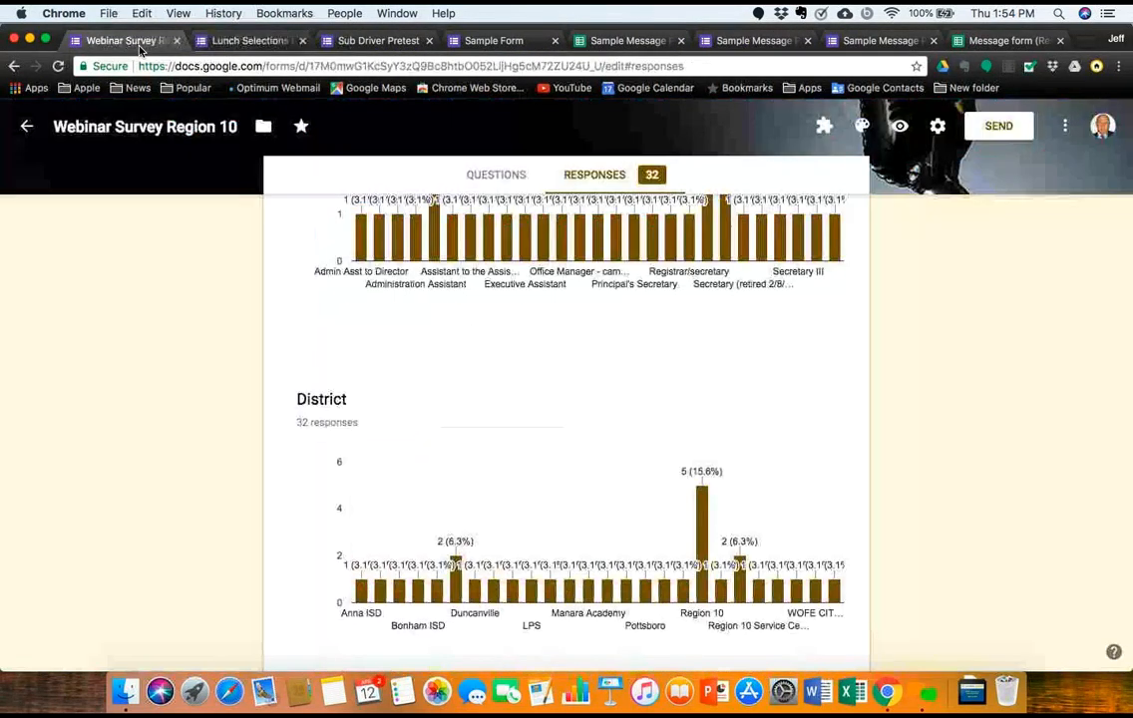
left_click(15, 68)
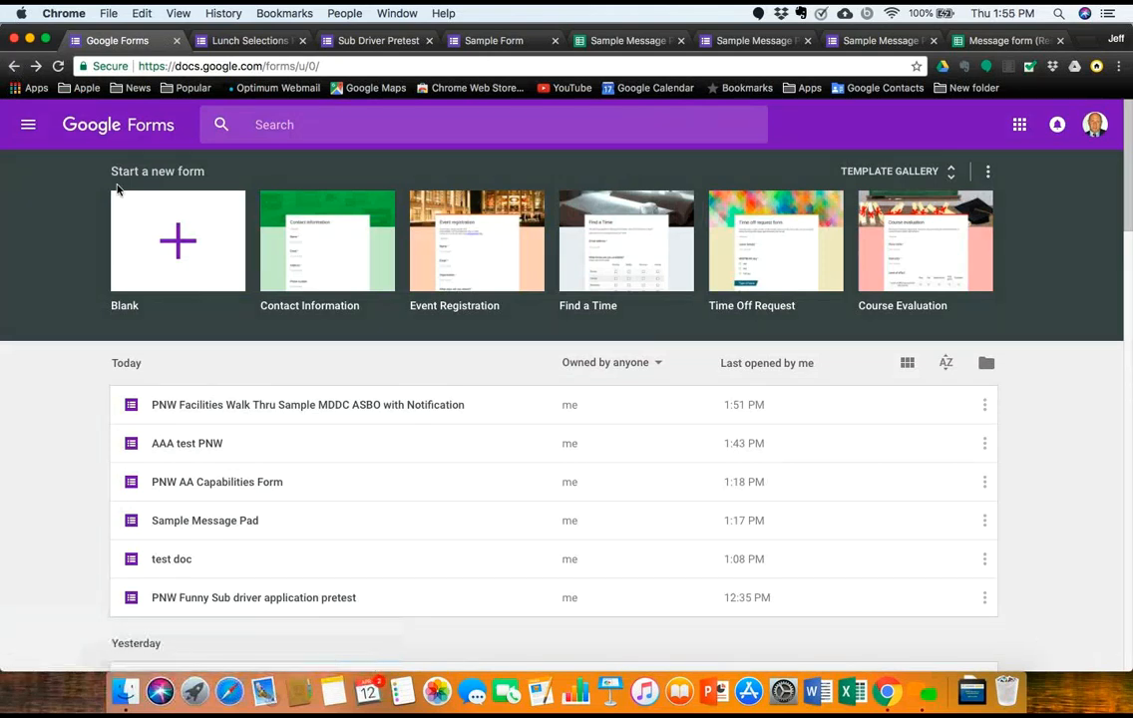
Step: Open the AAA test PNW form and bring up its theme colour palette
left_click(197, 450)
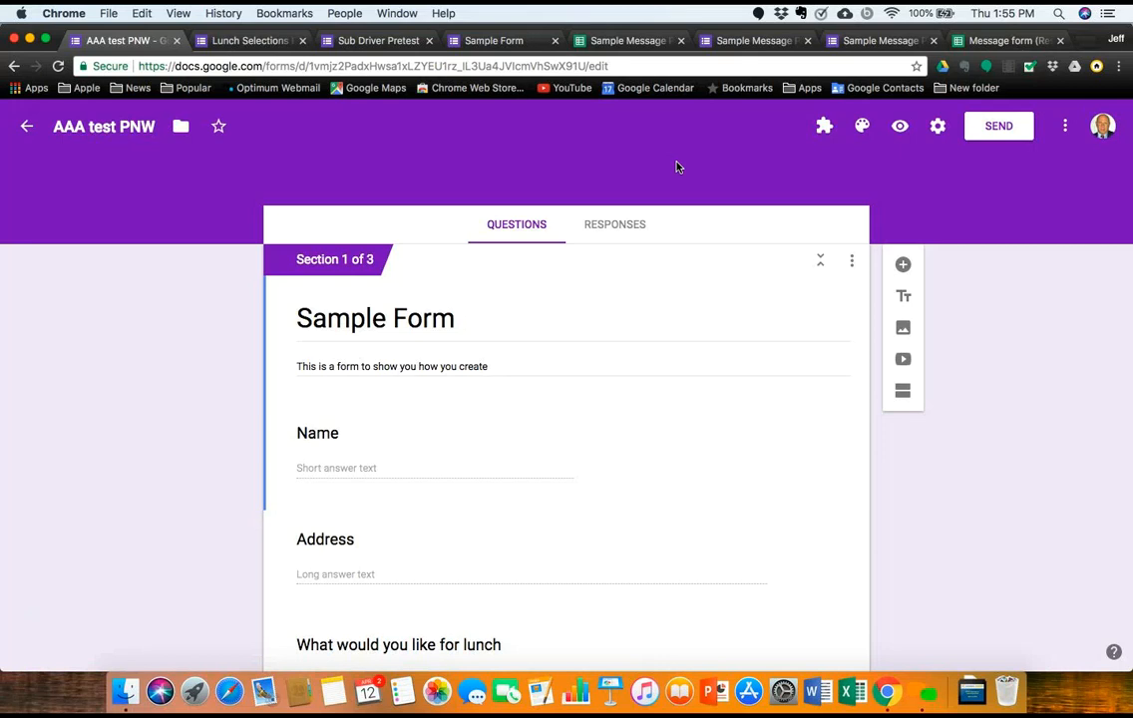
left_click(863, 127)
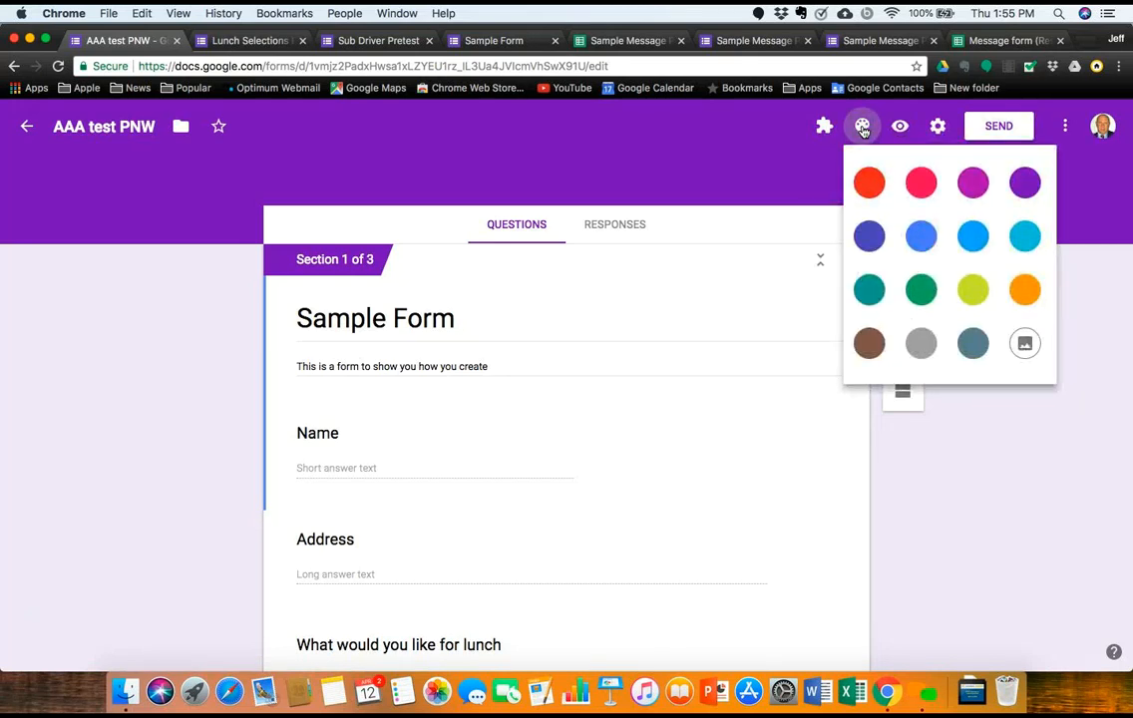
Step: Try the teal bunny pattern from the Illustrations header images as the form theme
left_click(1025, 347)
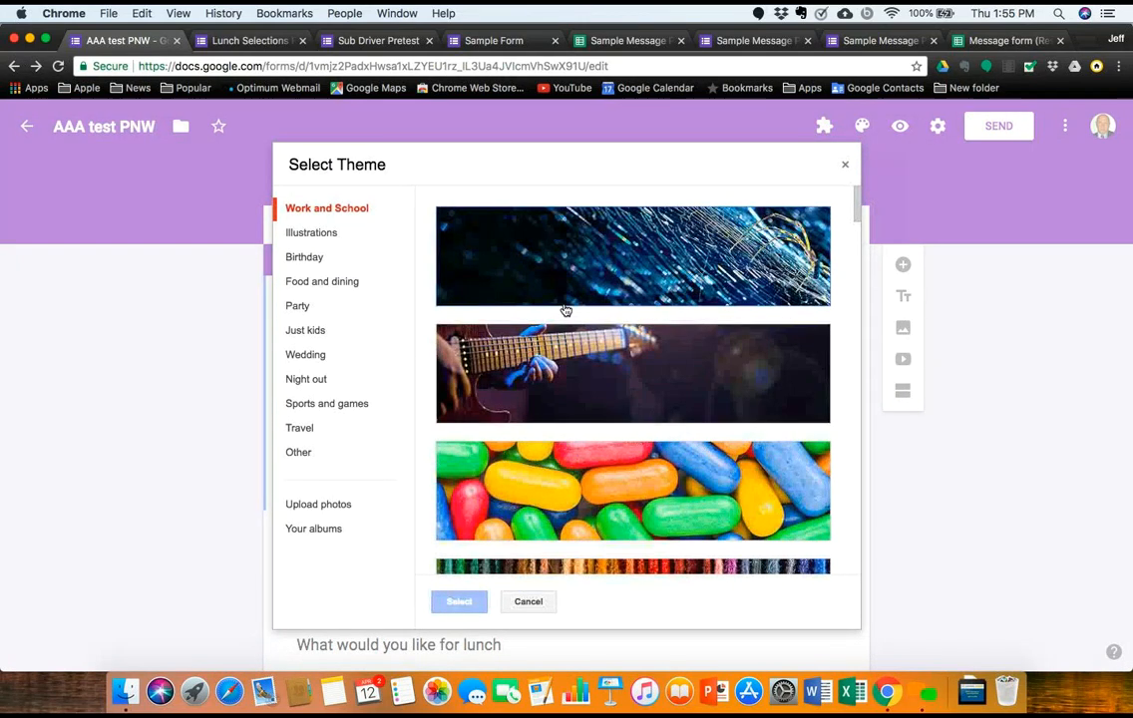
scroll(603, 469, "down", 5)
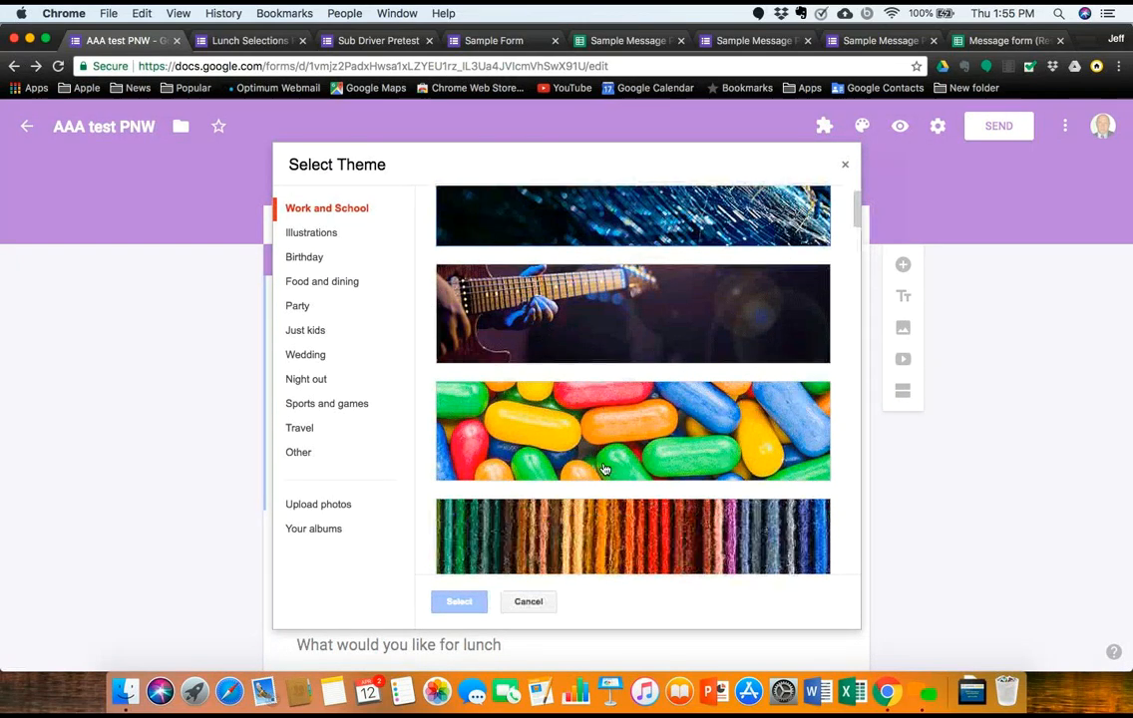
scroll(603, 469, "down", 6)
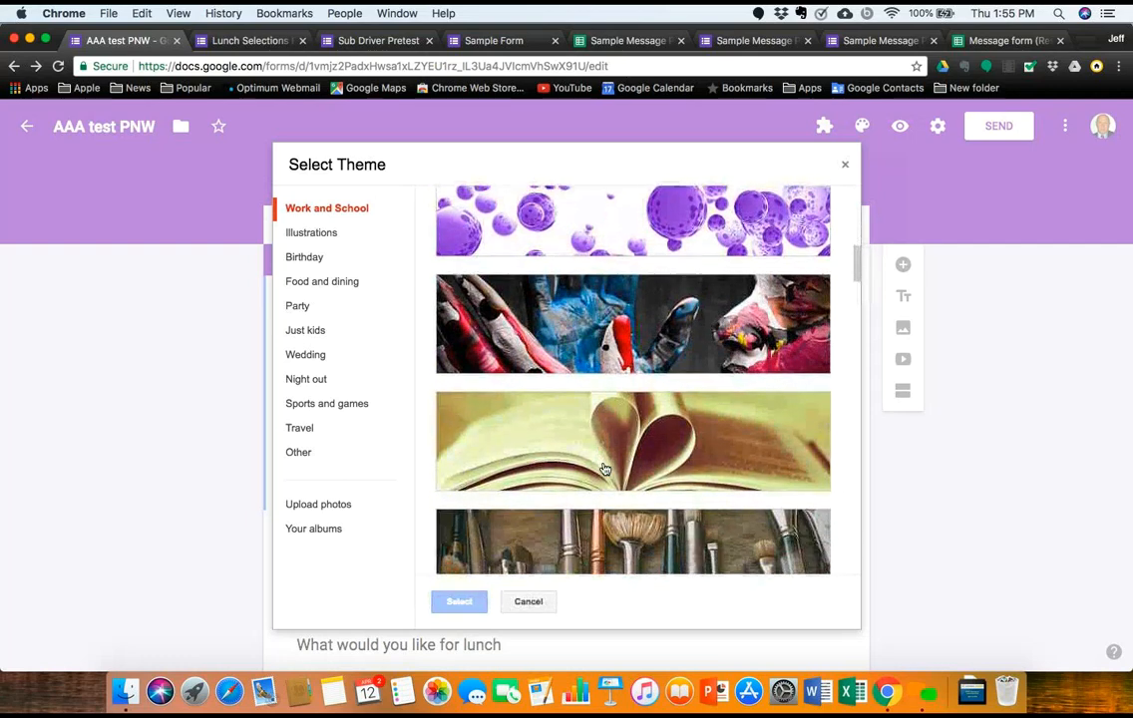
scroll(604, 469, "down", 2)
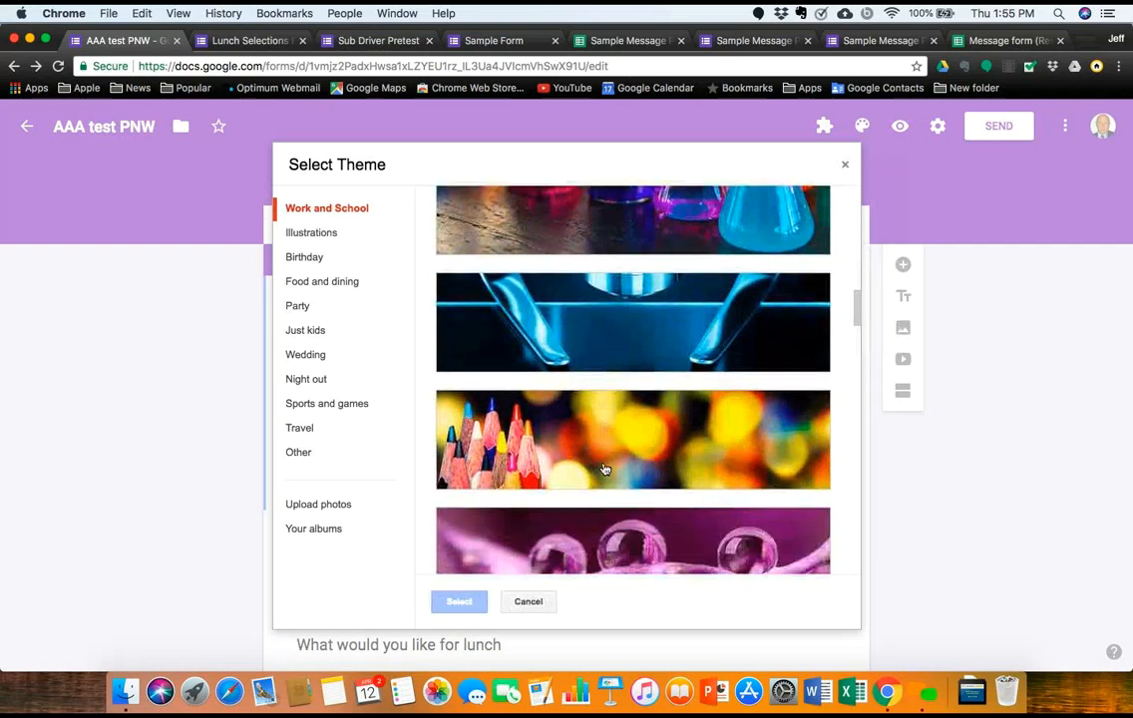
scroll(603, 469, "down", 5)
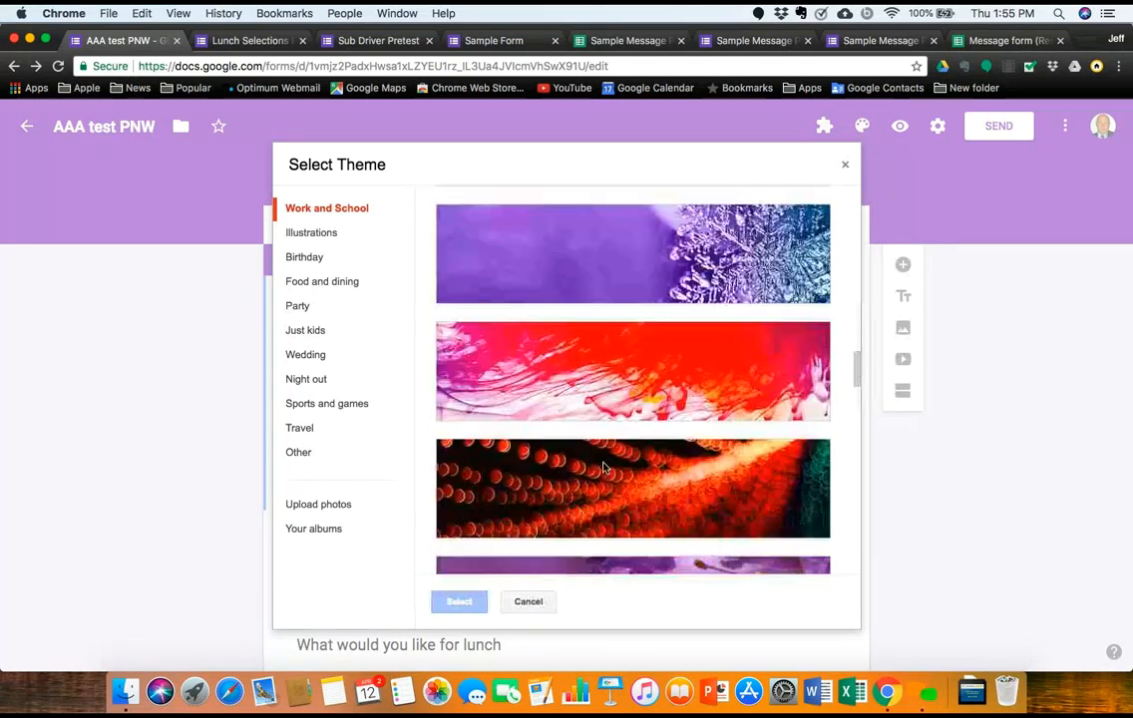
scroll(603, 469, "down", 1)
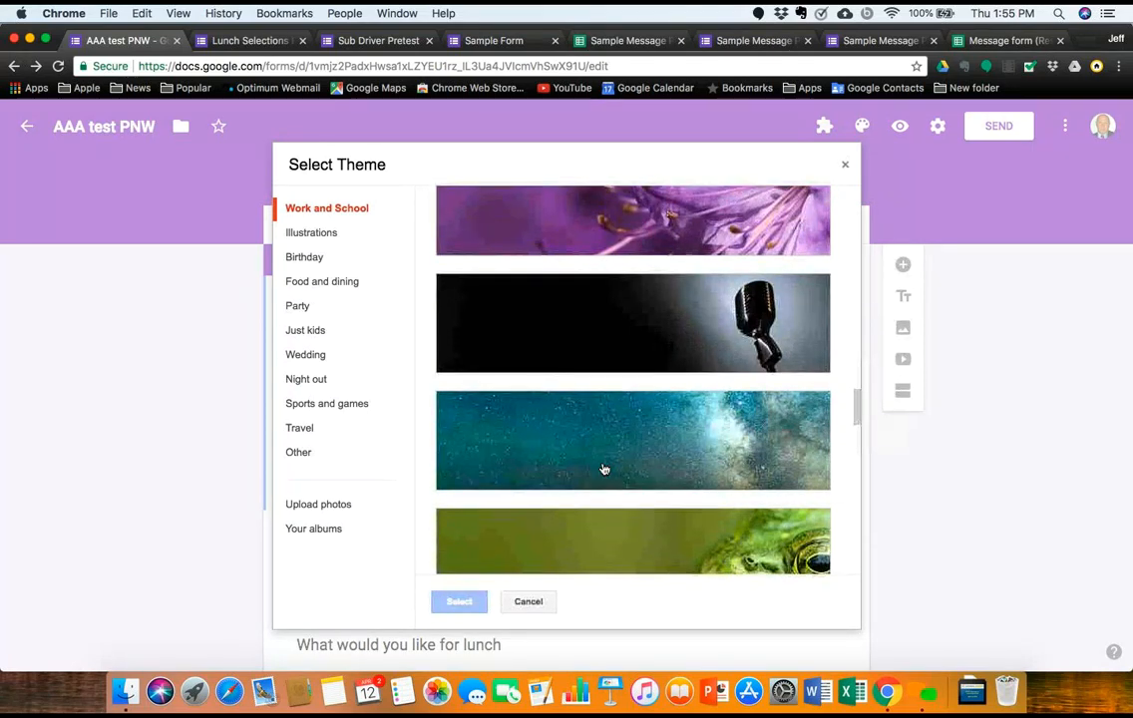
scroll(603, 469, "down", 1)
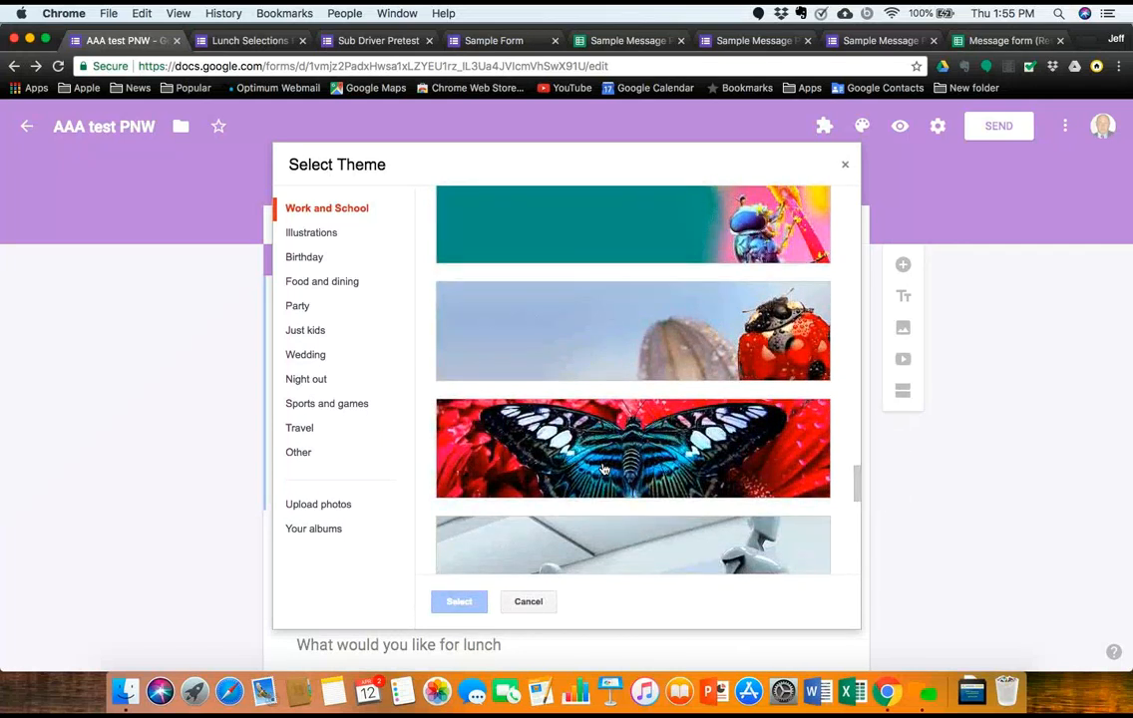
scroll(603, 469, "down", 8)
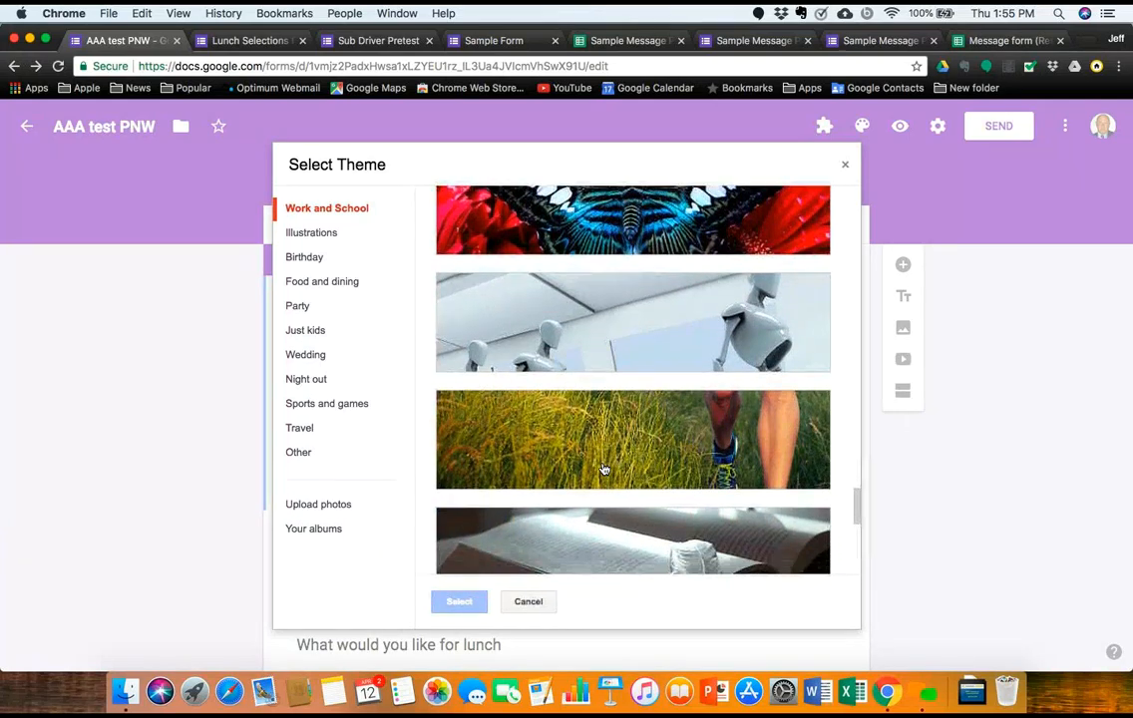
left_click(321, 238)
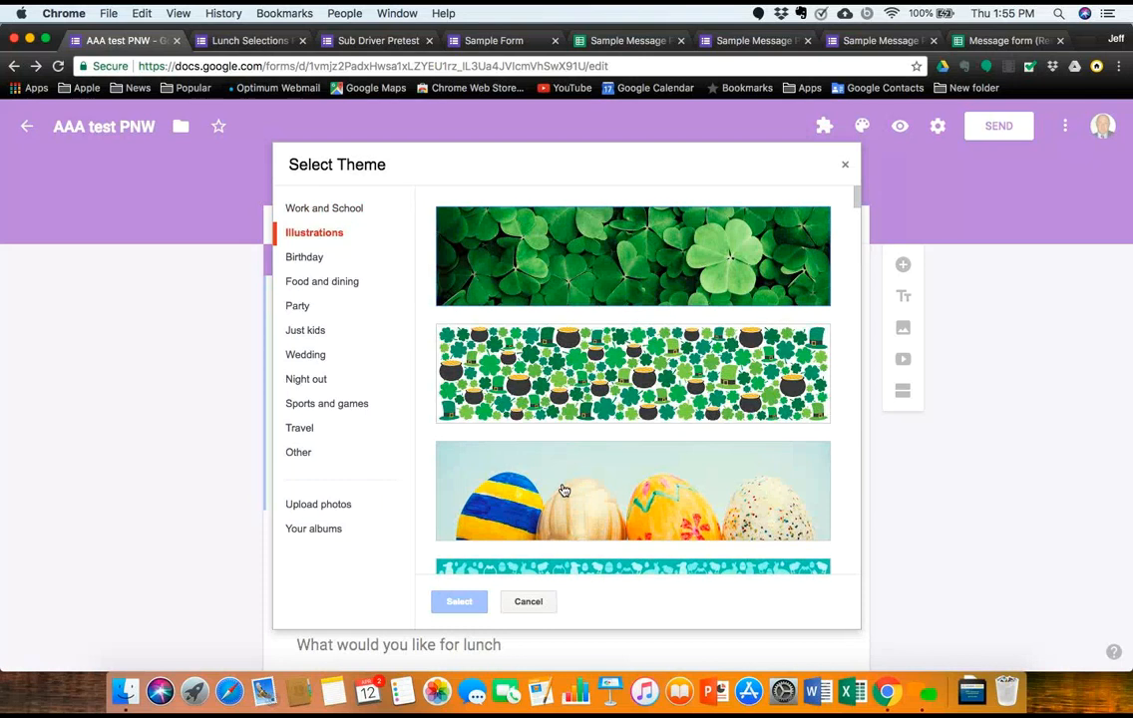
scroll(564, 490, "down", 4)
left_click(552, 509)
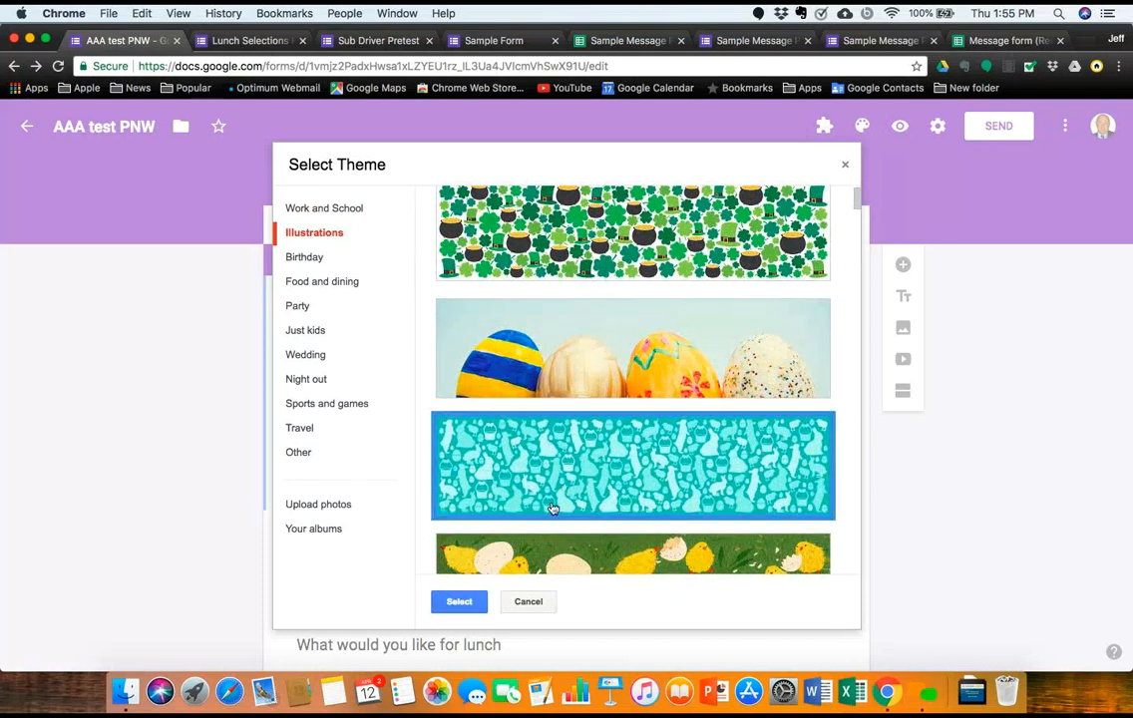
left_click(469, 602)
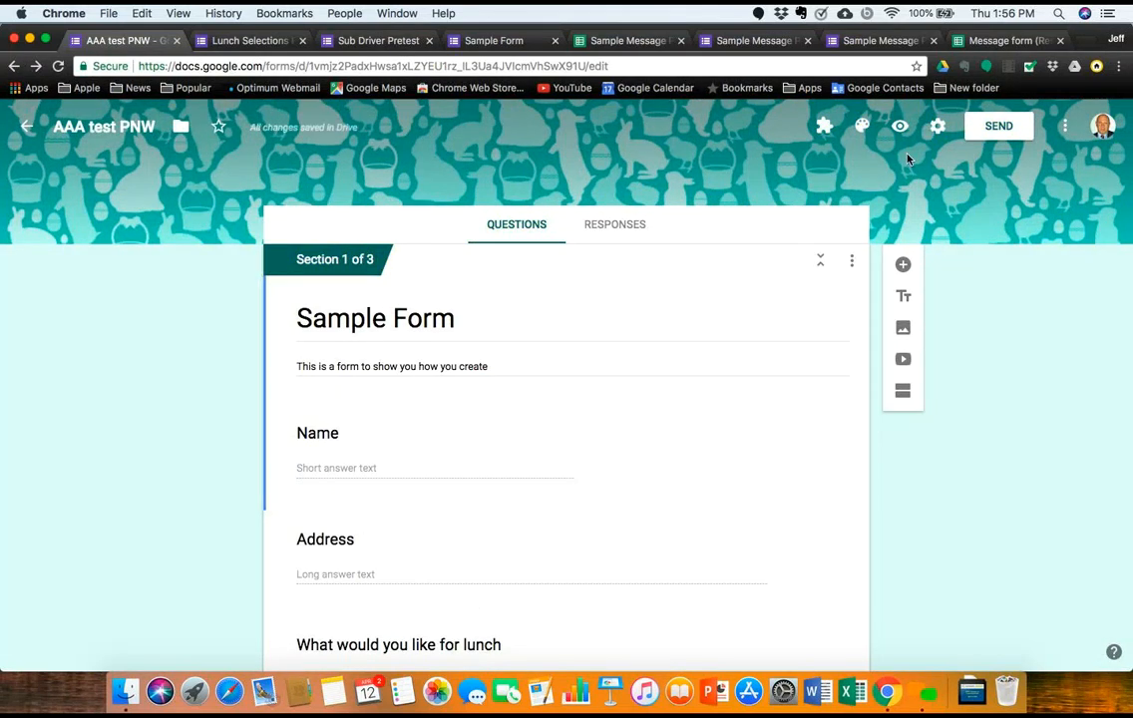
Step: Replace it with the nautical sailboat, anchor and ship-wheel header, then preview the form
left_click(864, 129)
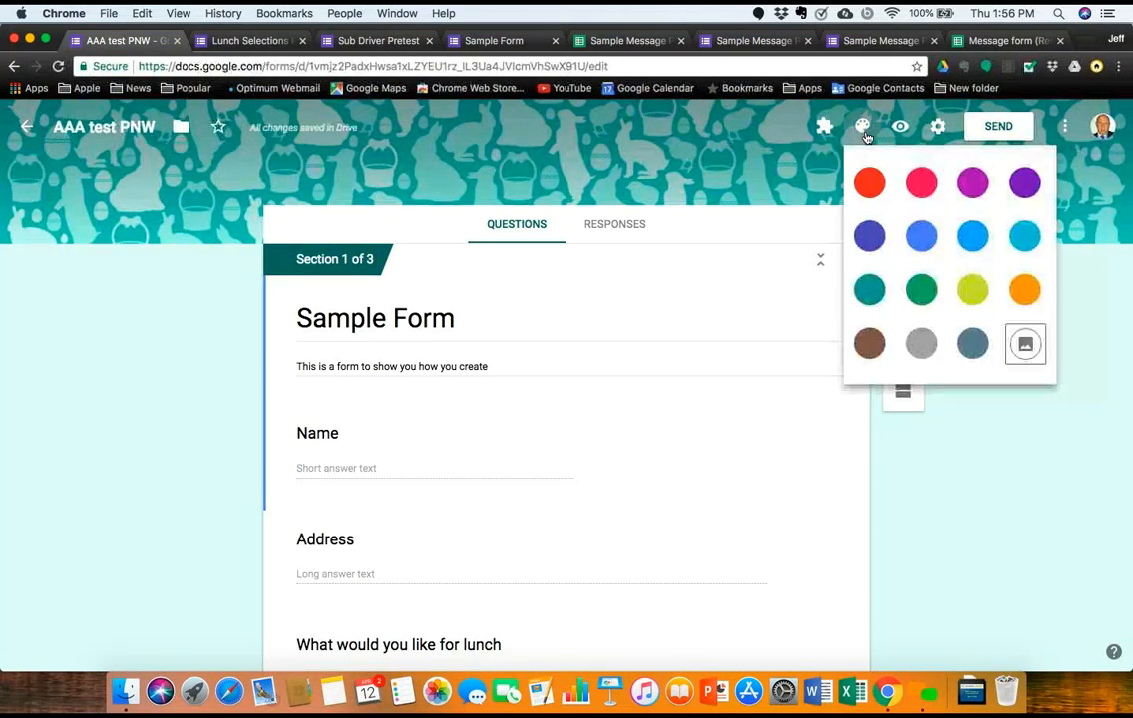
left_click(1033, 355)
scroll(701, 490, "down", 15)
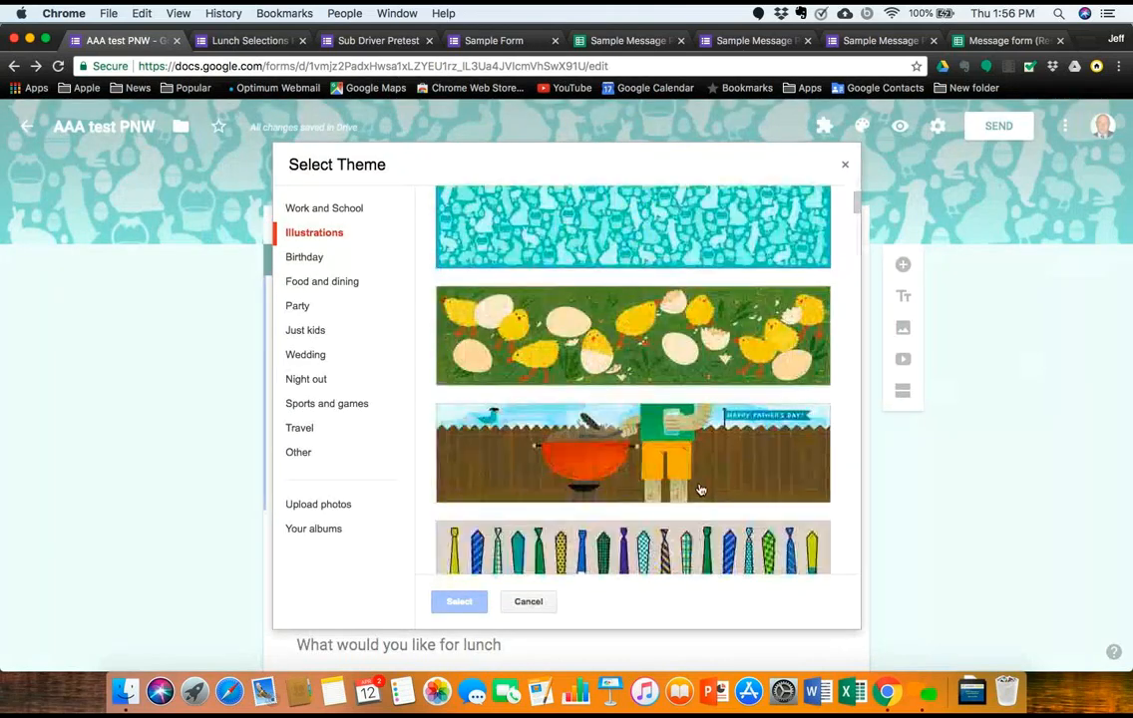
scroll(702, 490, "down", 10)
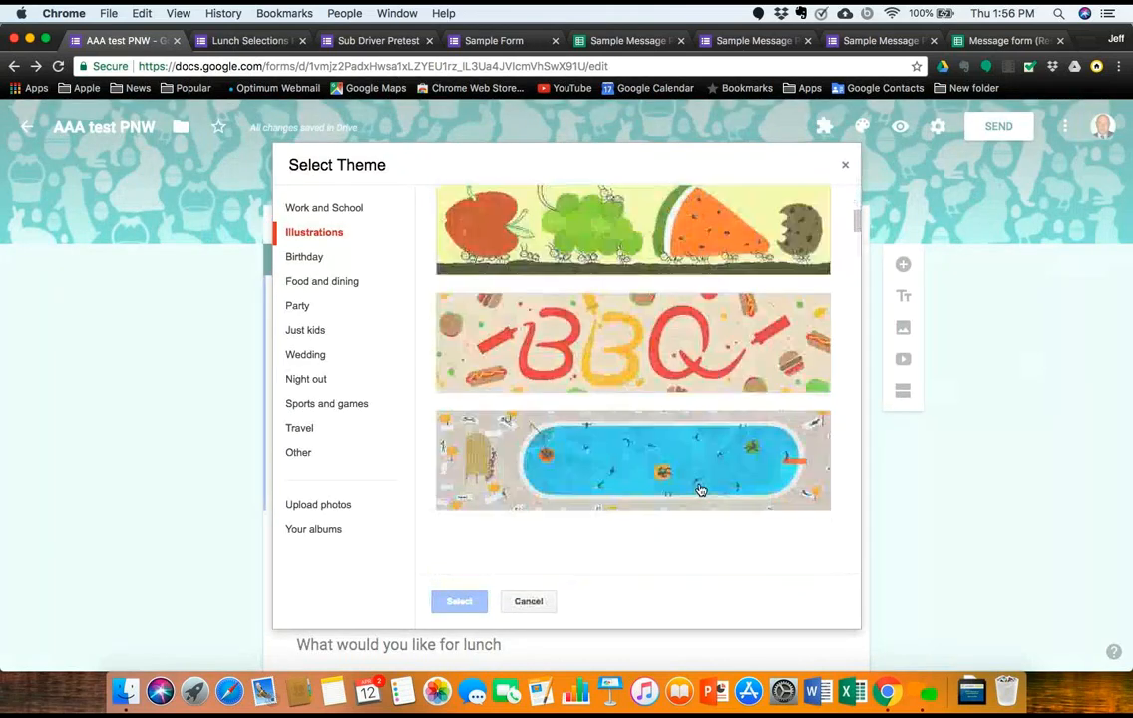
scroll(701, 490, "up", 4)
scroll(701, 490, "down", 10)
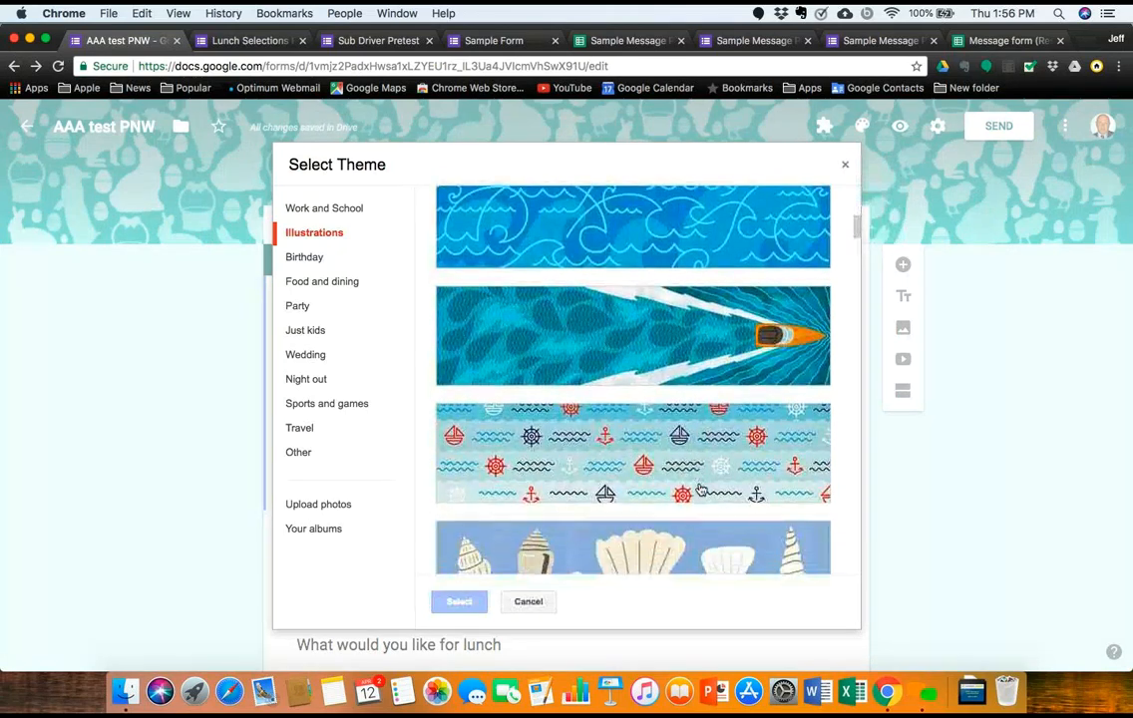
scroll(701, 490, "up", 3)
scroll(701, 490, "up", 1)
left_click(594, 391)
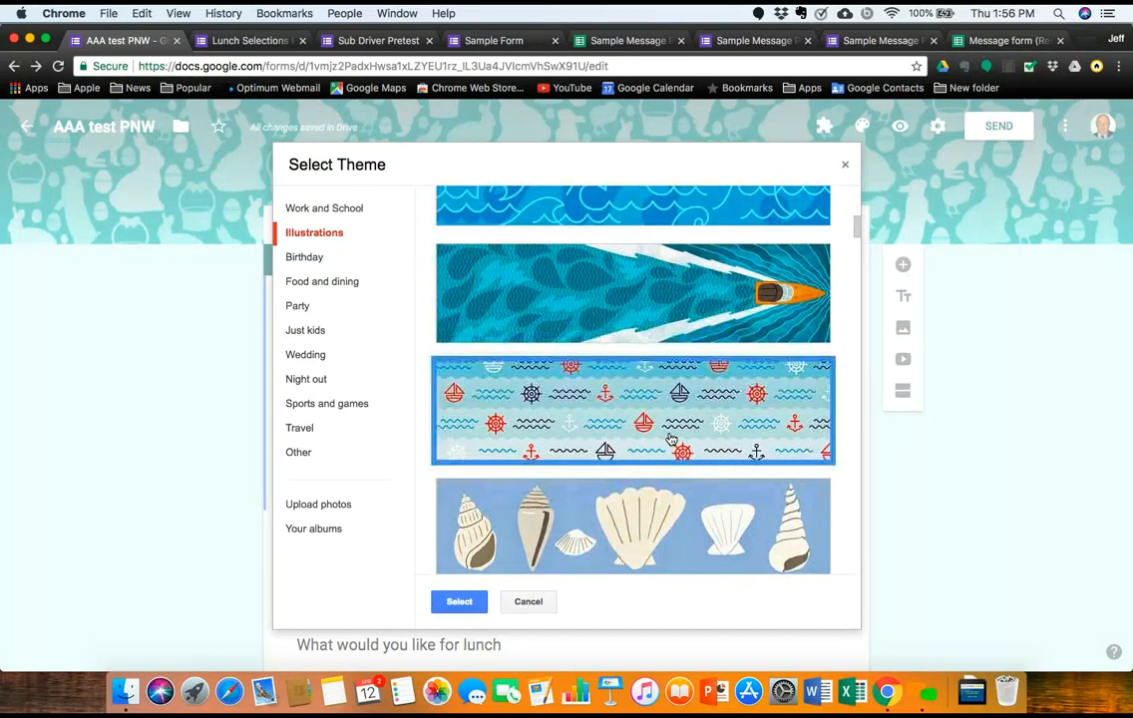
left_click(460, 603)
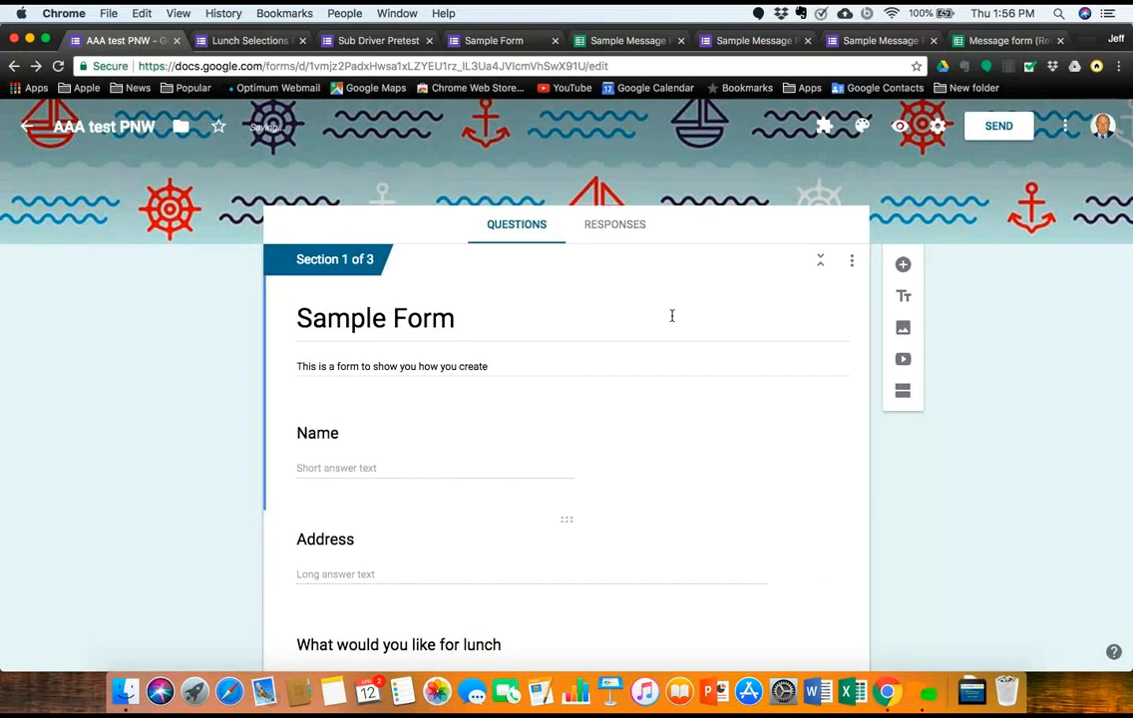
left_click(900, 125)
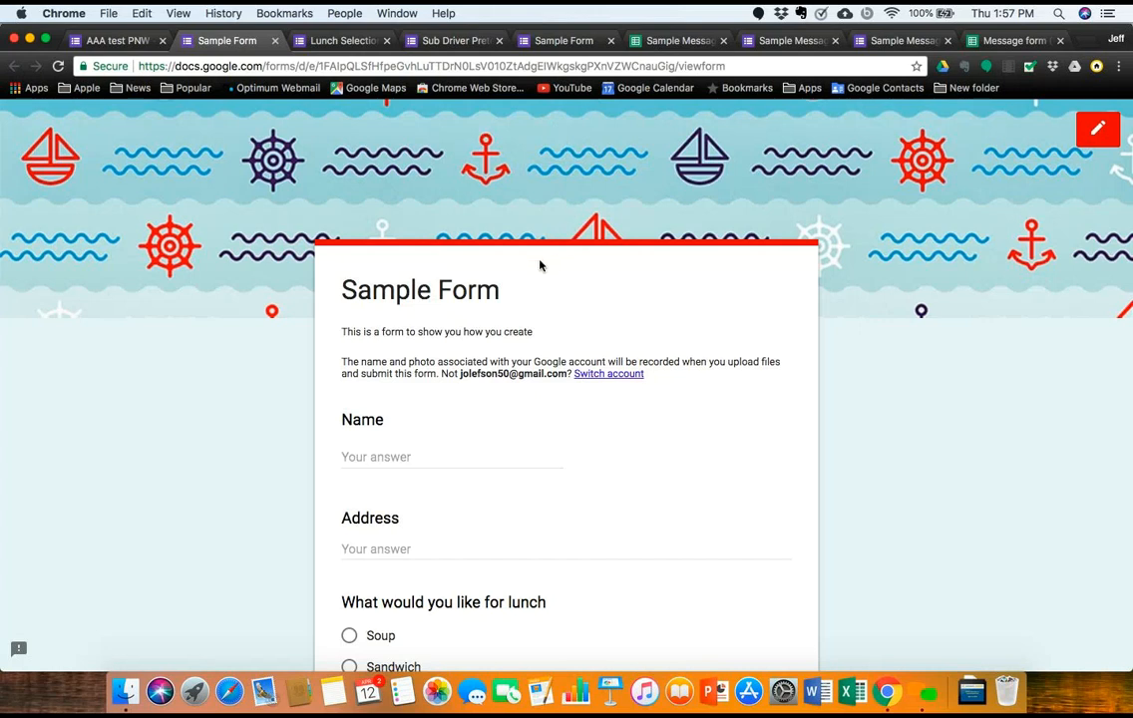
left_click(275, 40)
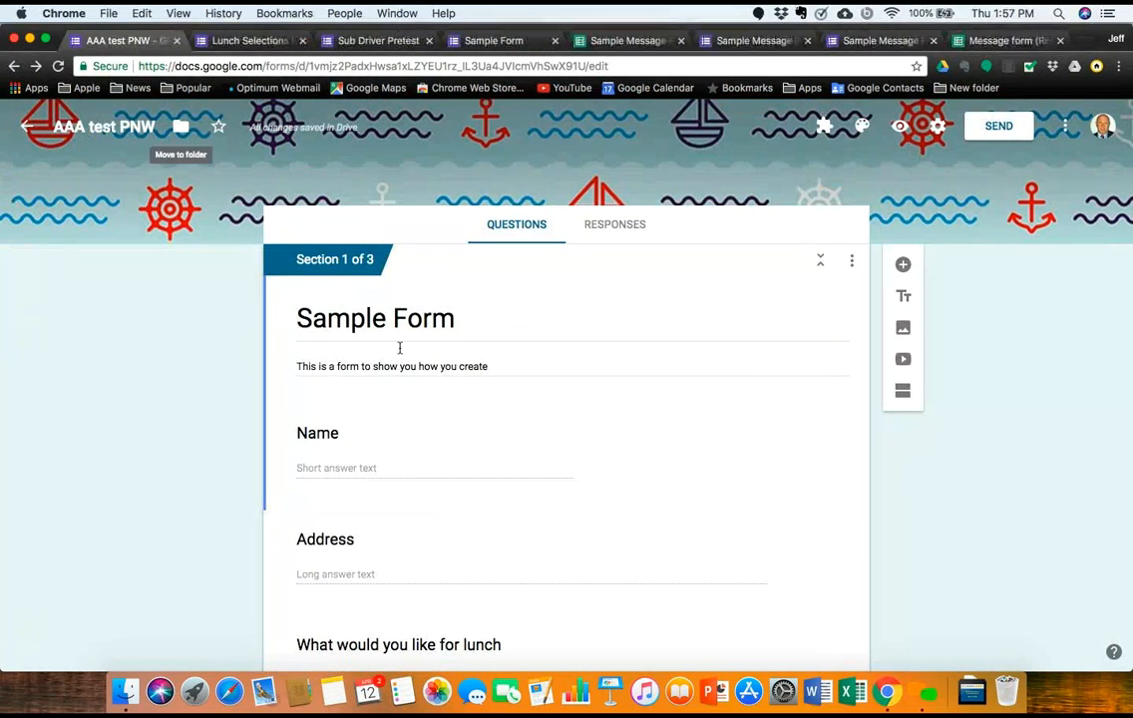
Step: Insert the Farmington School District banner from the March 20, 2018 album into the form
left_click(904, 330)
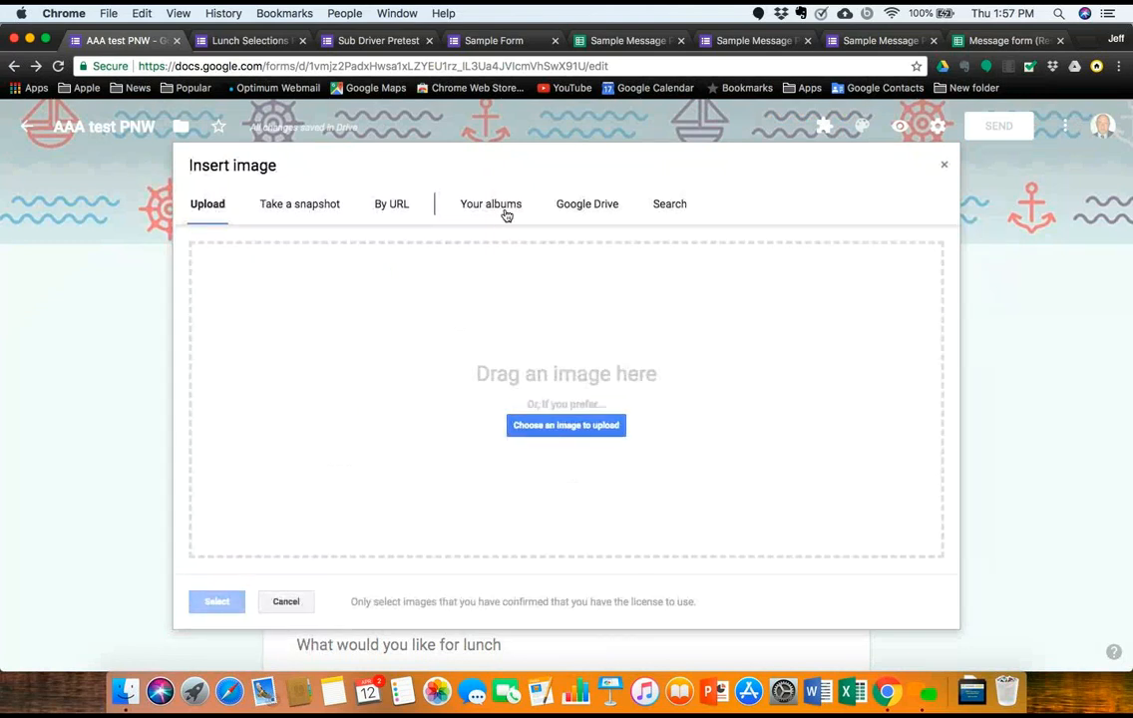
left_click(505, 213)
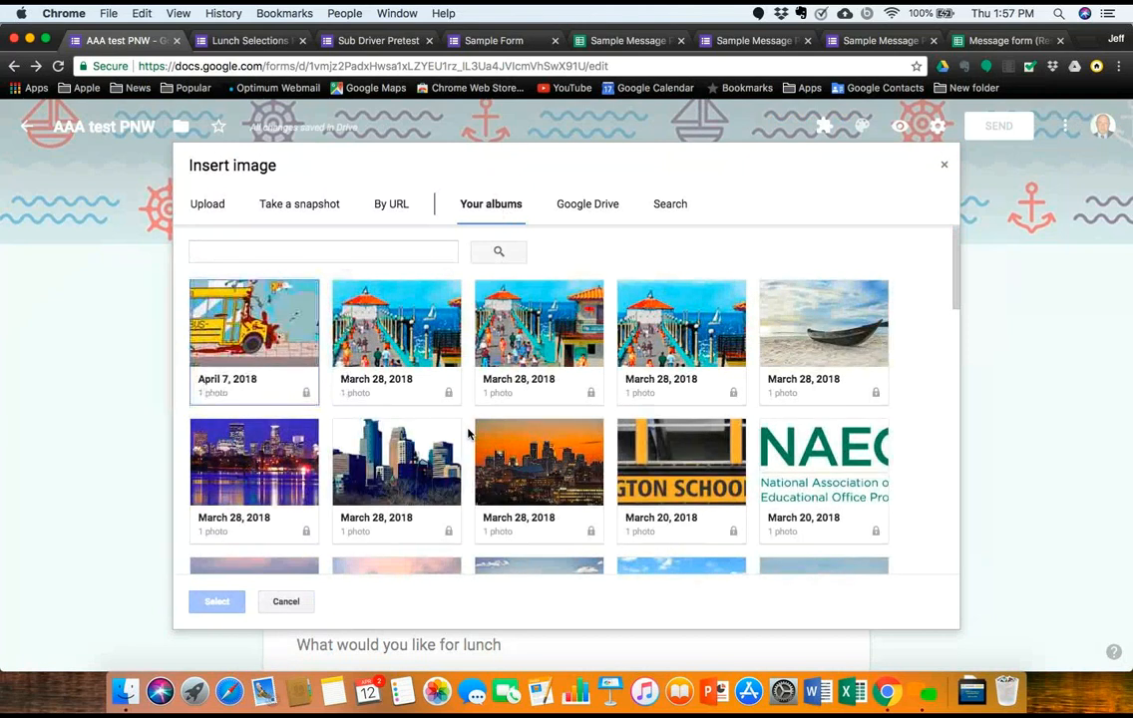
left_click(657, 477)
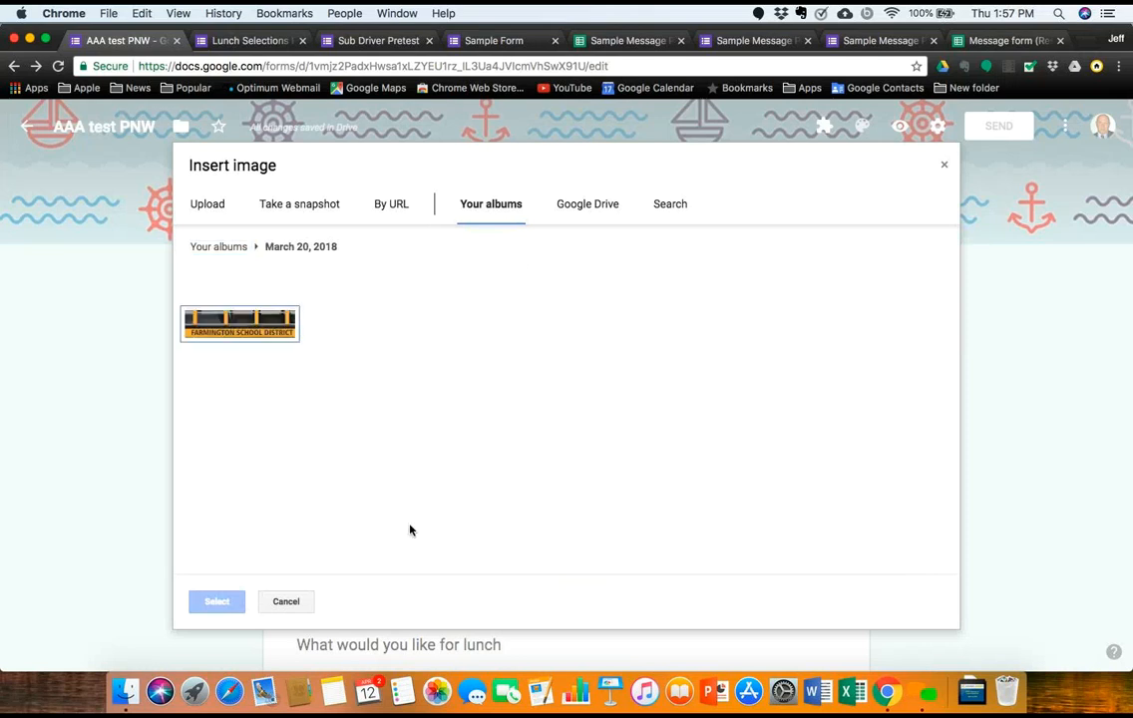
left_click(249, 323)
left_click(226, 607)
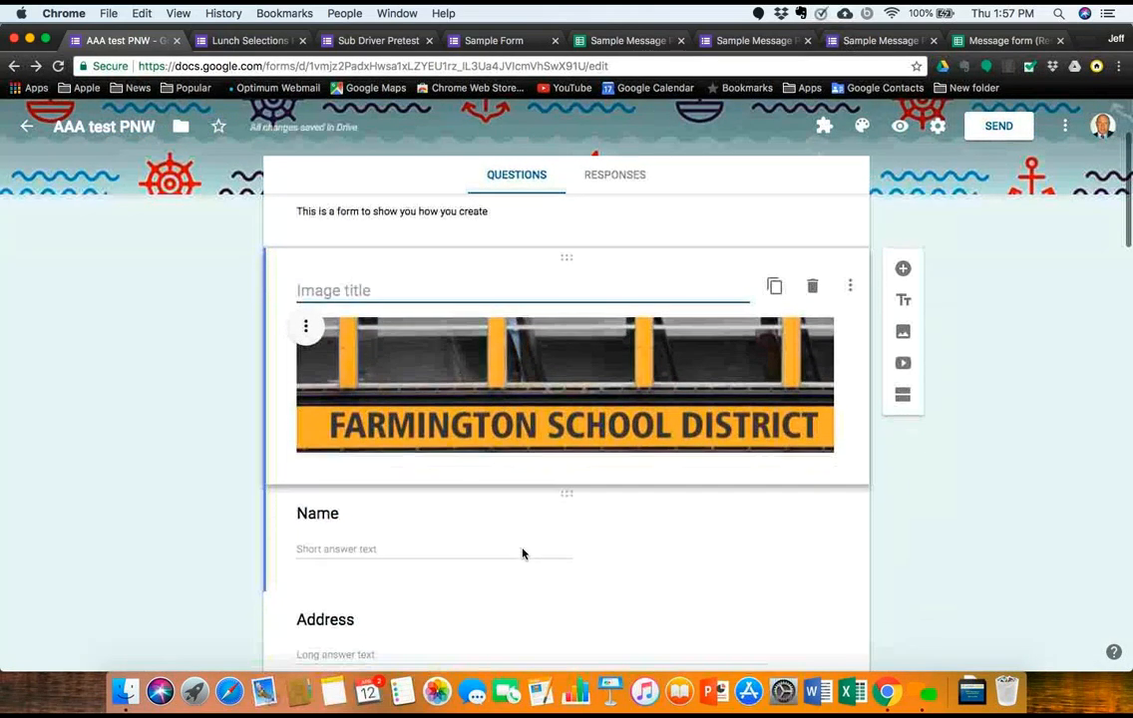
scroll(523, 554, "up", 3)
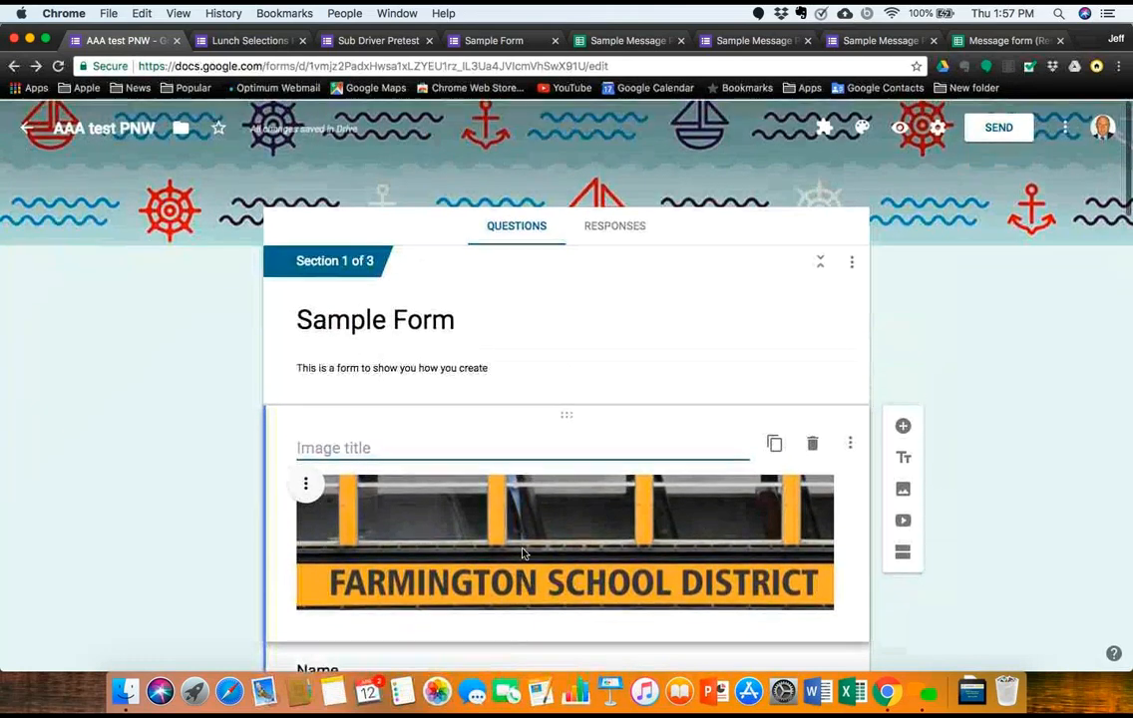
scroll(524, 554, "down", 2)
scroll(524, 554, "up", 2)
Step: Preview the form with its nautical header and bus banner, then return to the editor
left_click(899, 127)
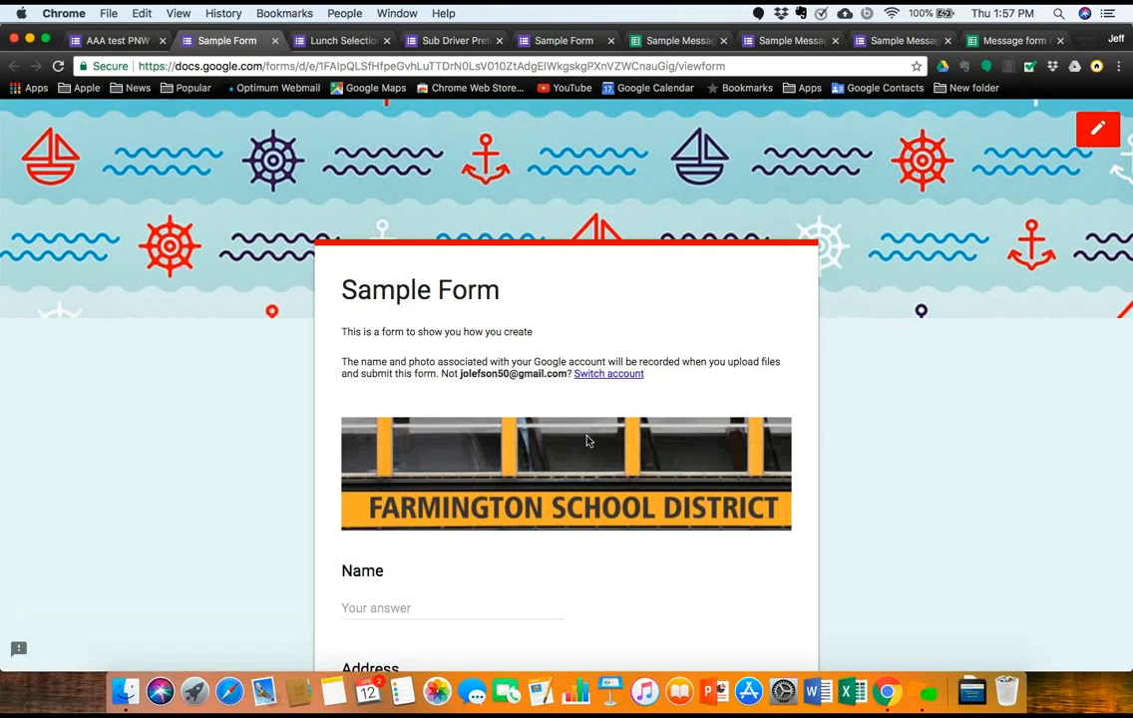
scroll(554, 484, "down", 5)
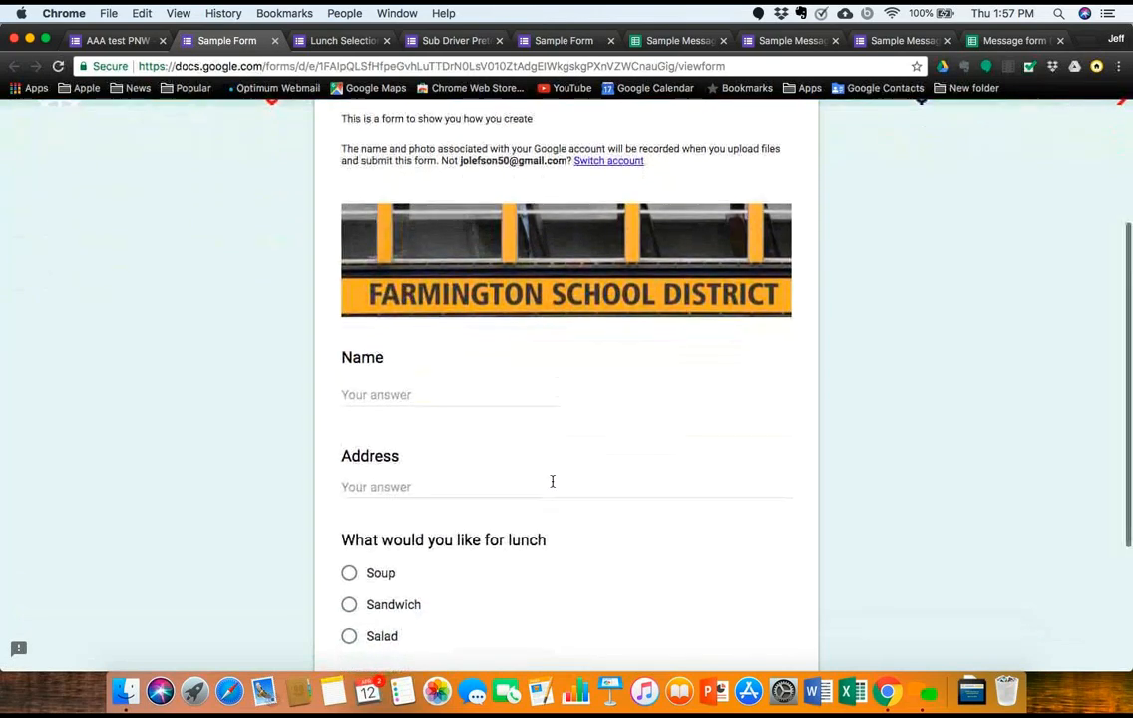
scroll(553, 484, "up", 5)
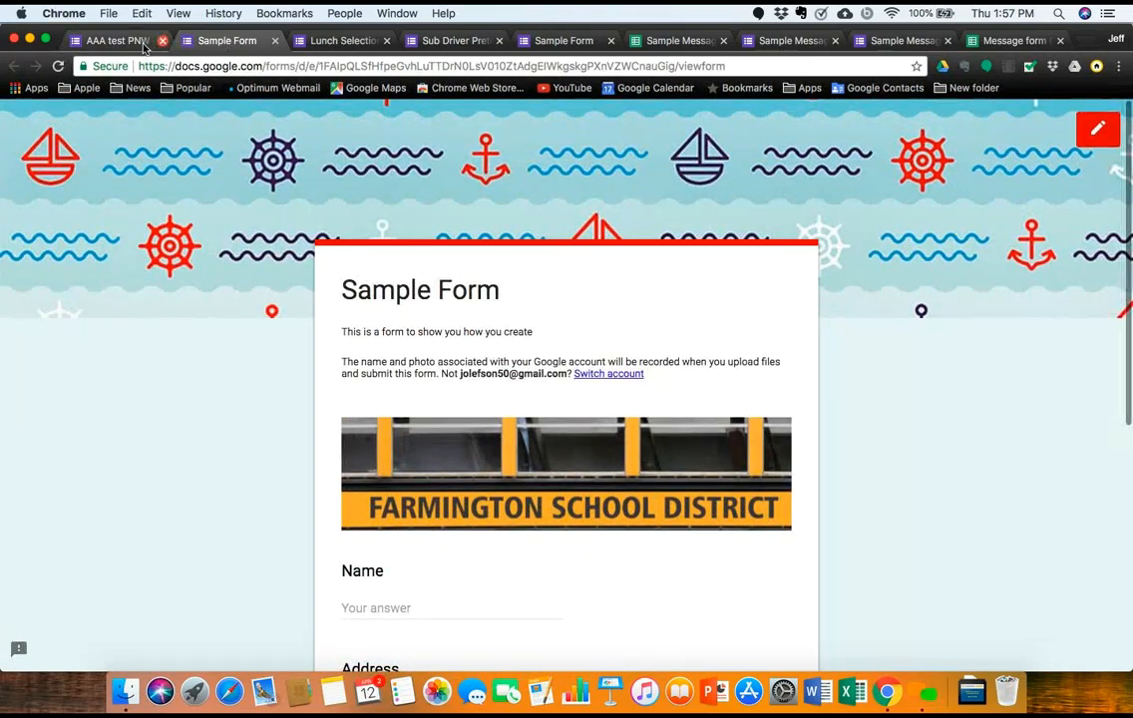
left_click(143, 44)
Step: Open the Name question, then the lunch question, for editing
scroll(495, 463, "down", 4)
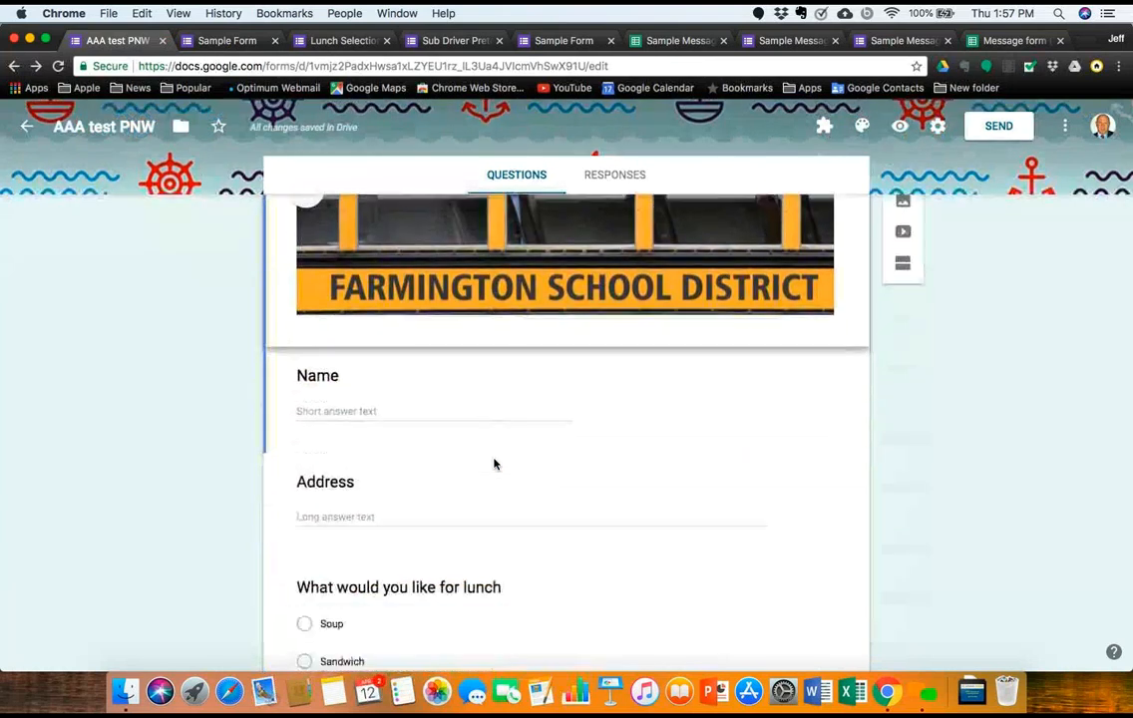
left_click(603, 353)
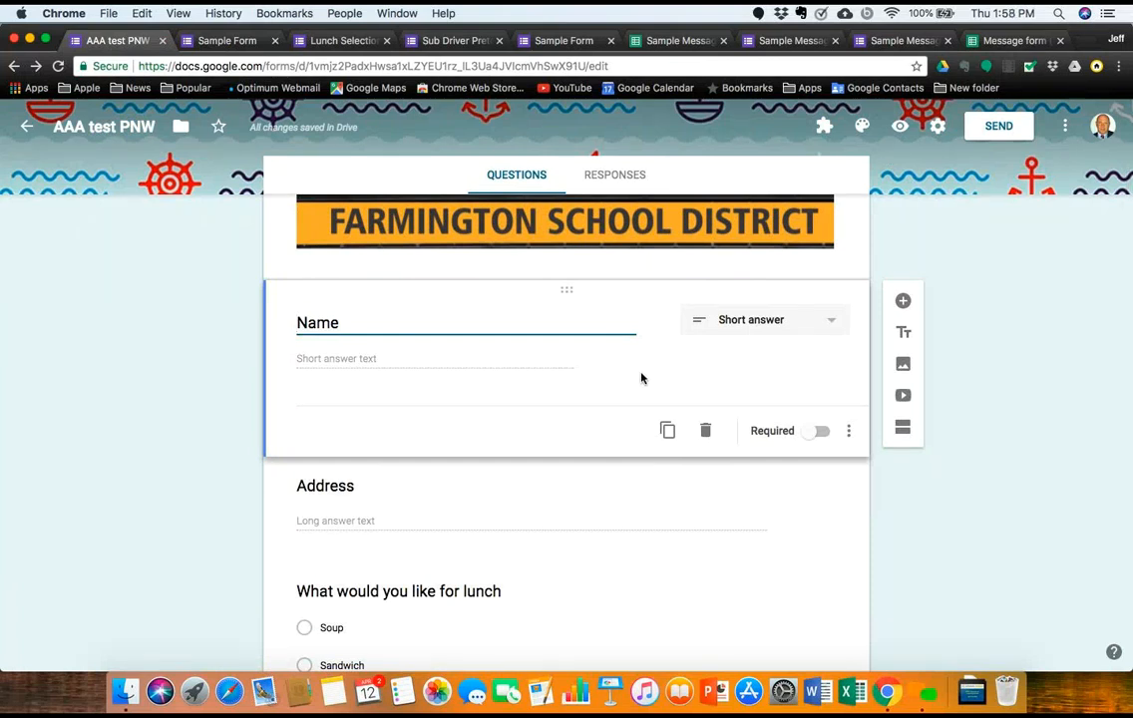
scroll(552, 575, "down", 5)
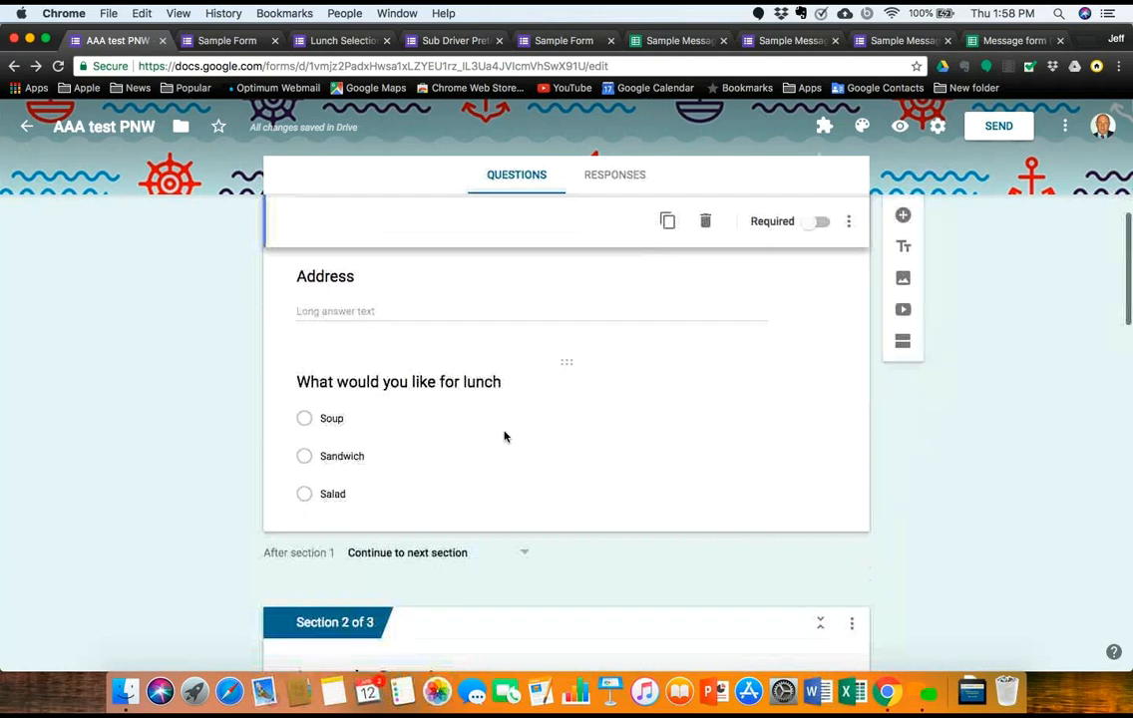
left_click(506, 423)
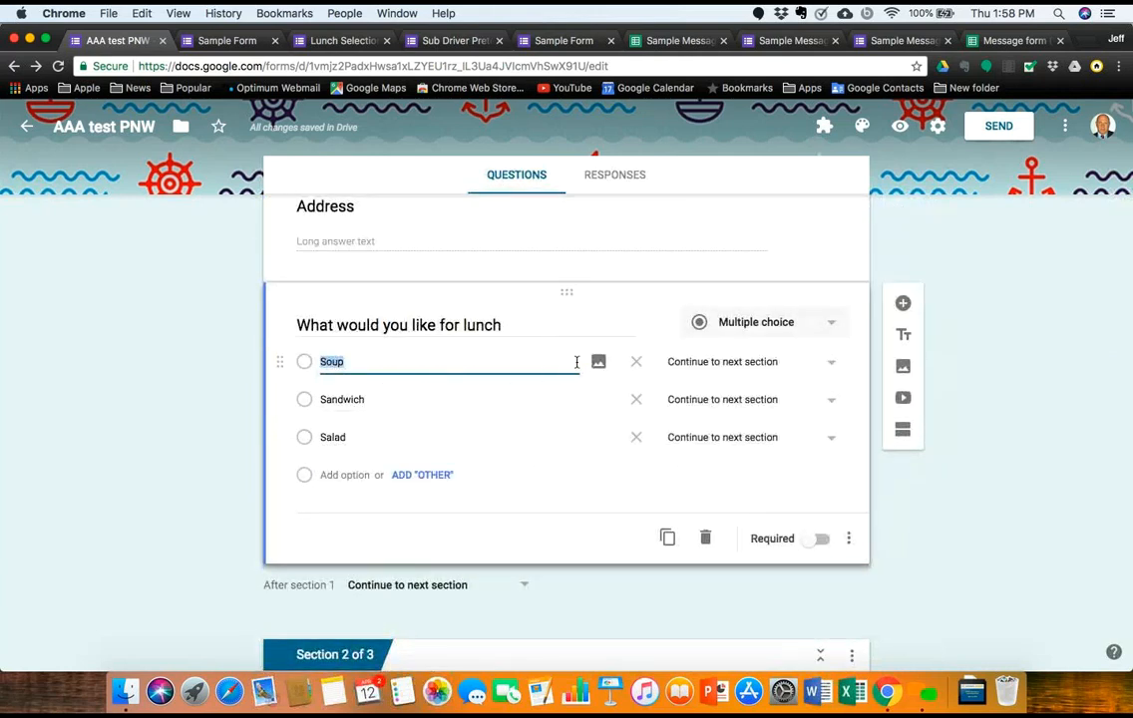
Step: Add the March 28, 2018 city skyline photo to the Soup choice, then preview
left_click(599, 362)
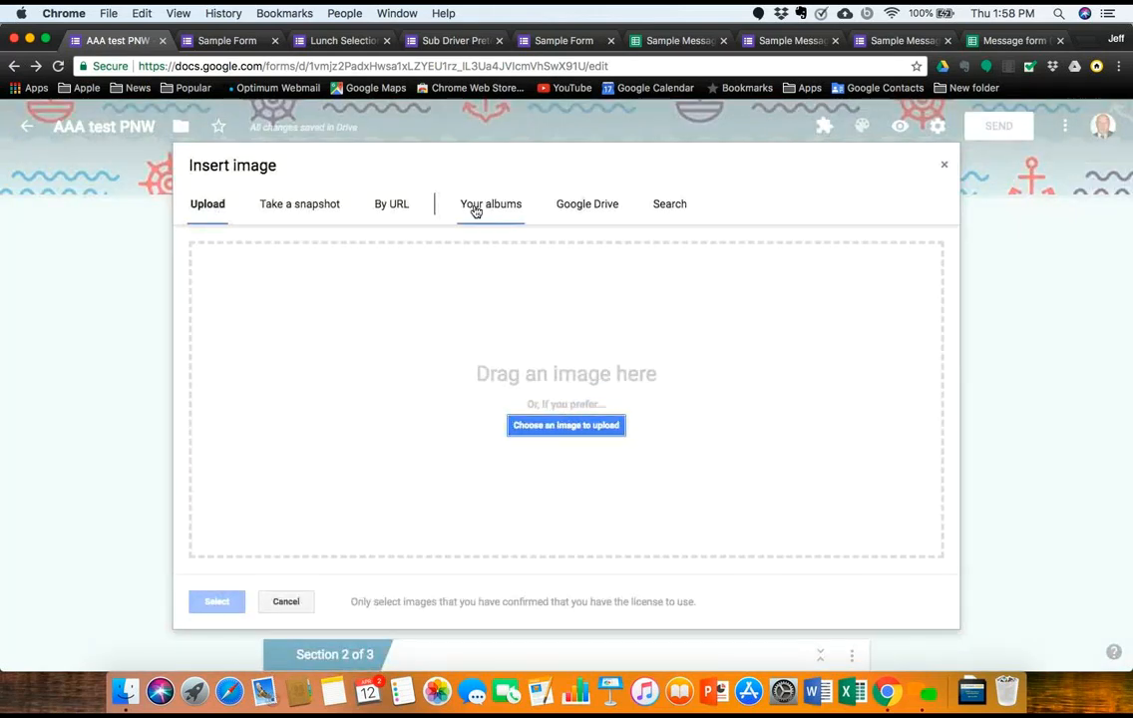
left_click(476, 209)
left_click(411, 454)
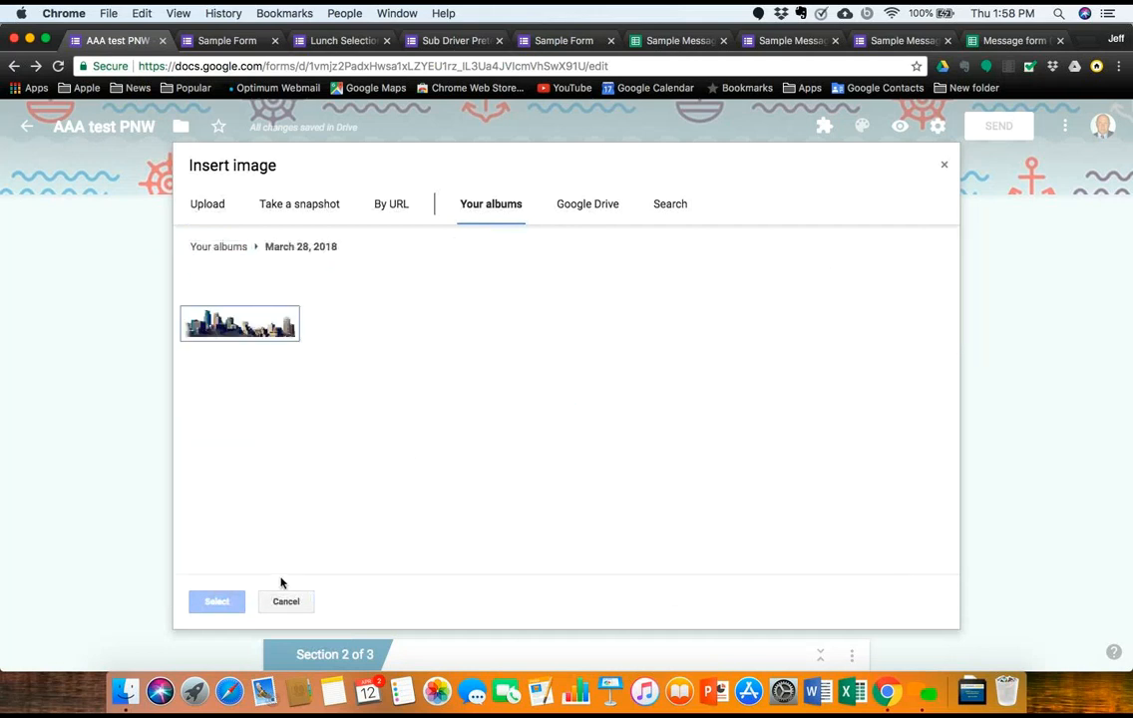
left_click(238, 329)
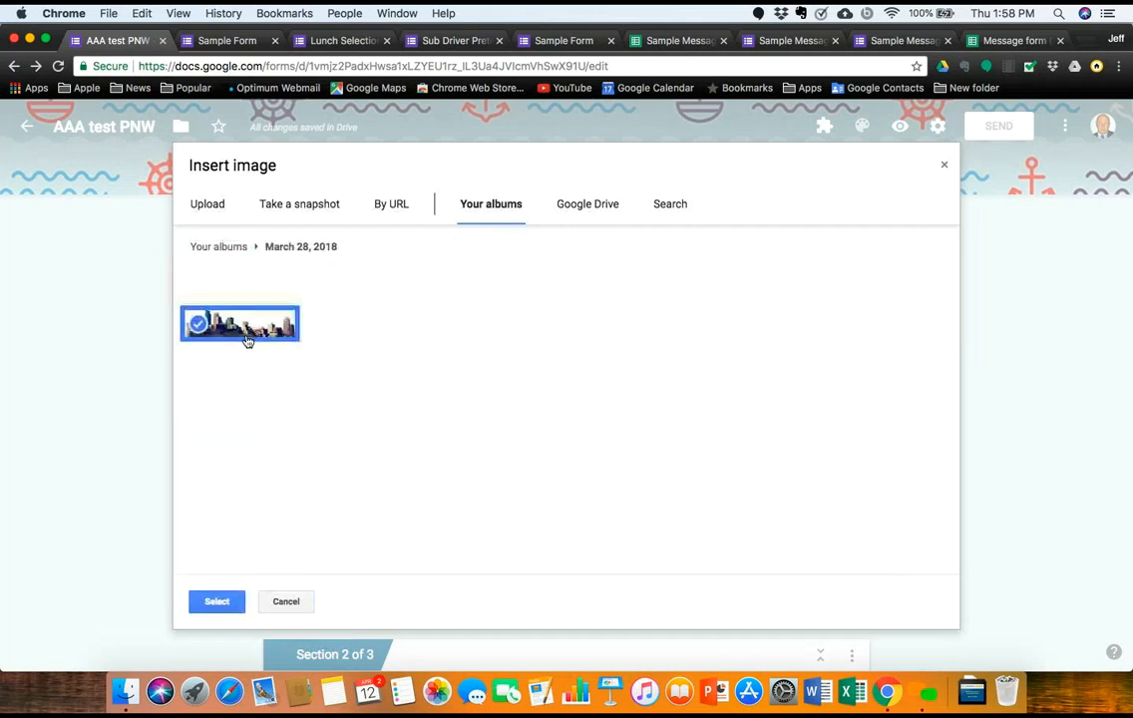
left_click(218, 601)
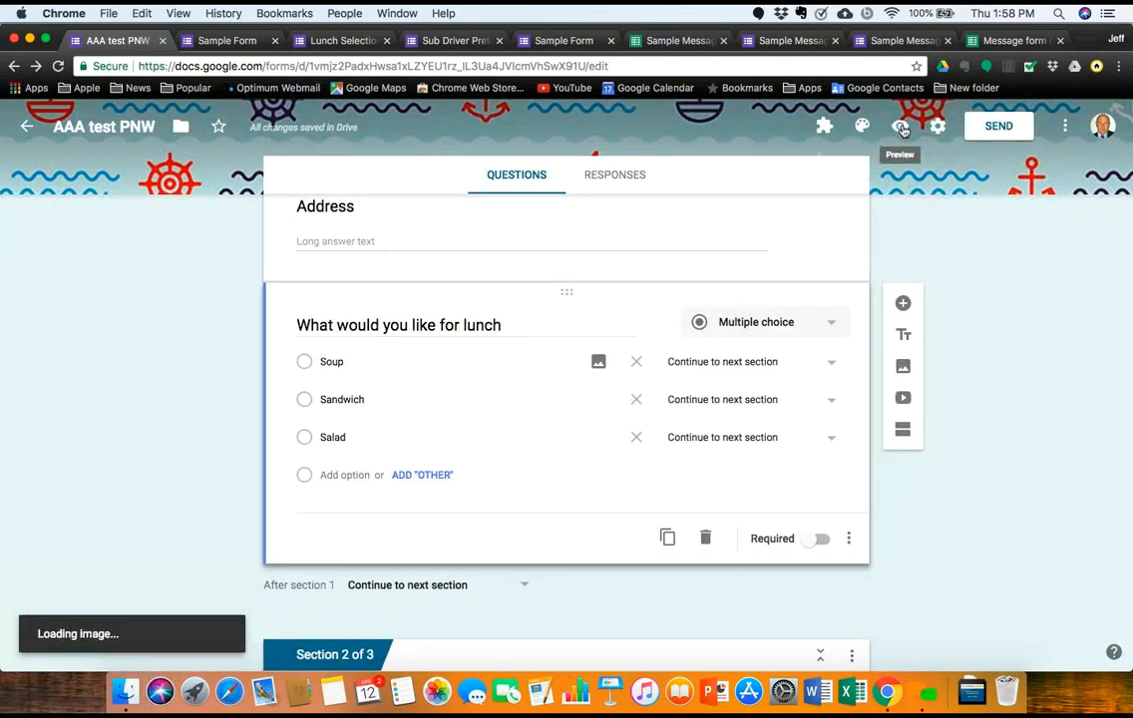
left_click(900, 126)
Step: Check the preview with the Soup photo, then go back to the editor and Forms home
scroll(638, 481, "down", 5)
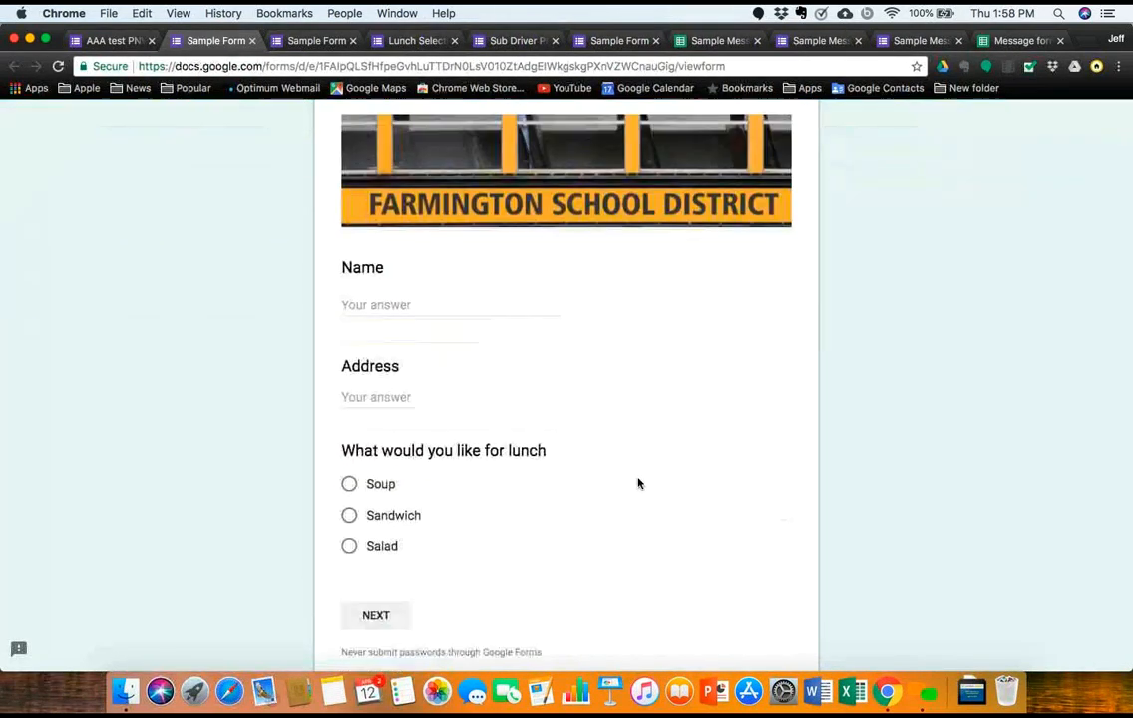
scroll(508, 452, "up", 5)
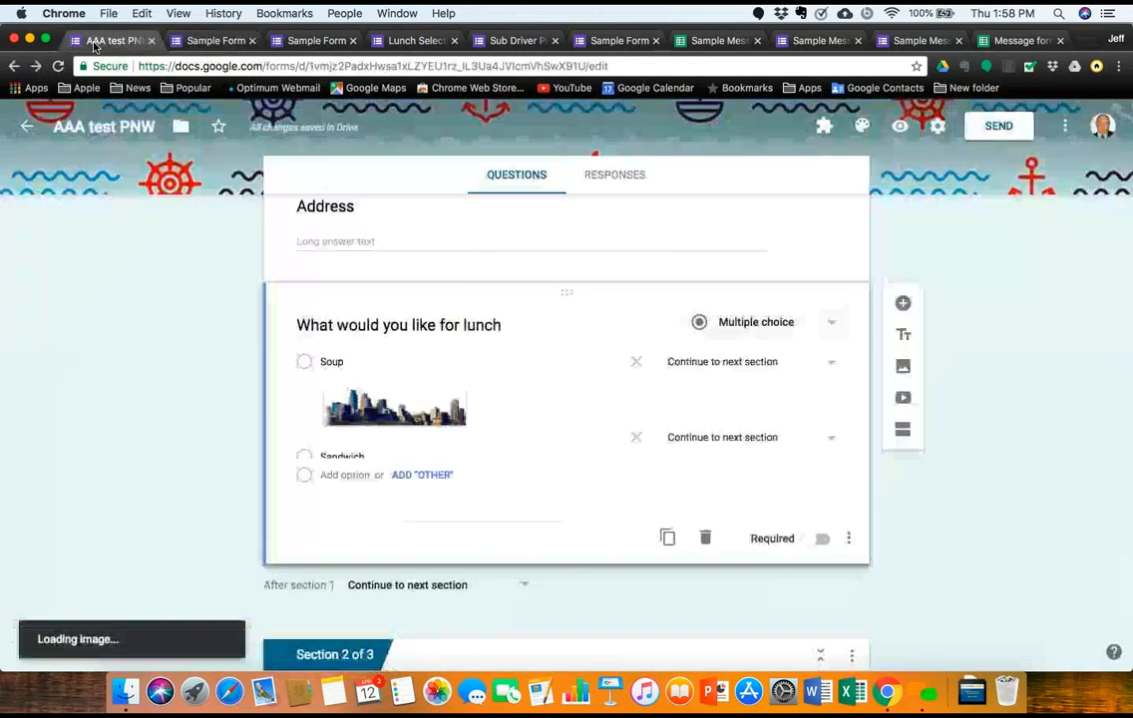
left_click(86, 41)
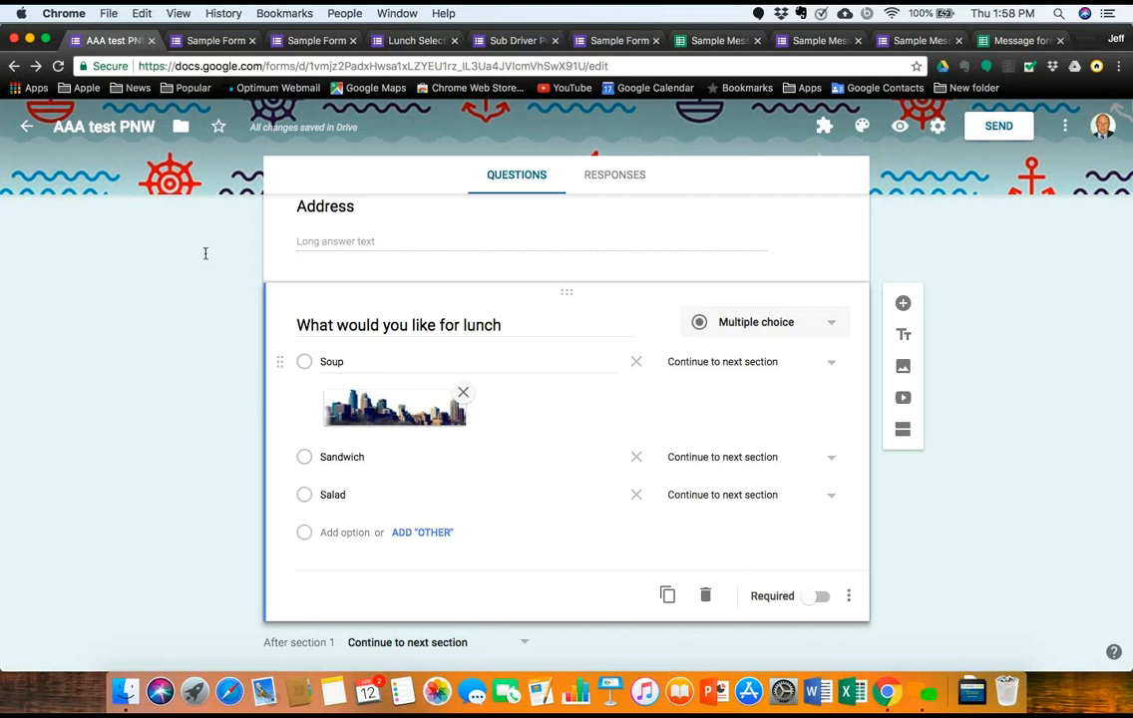
left_click(30, 127)
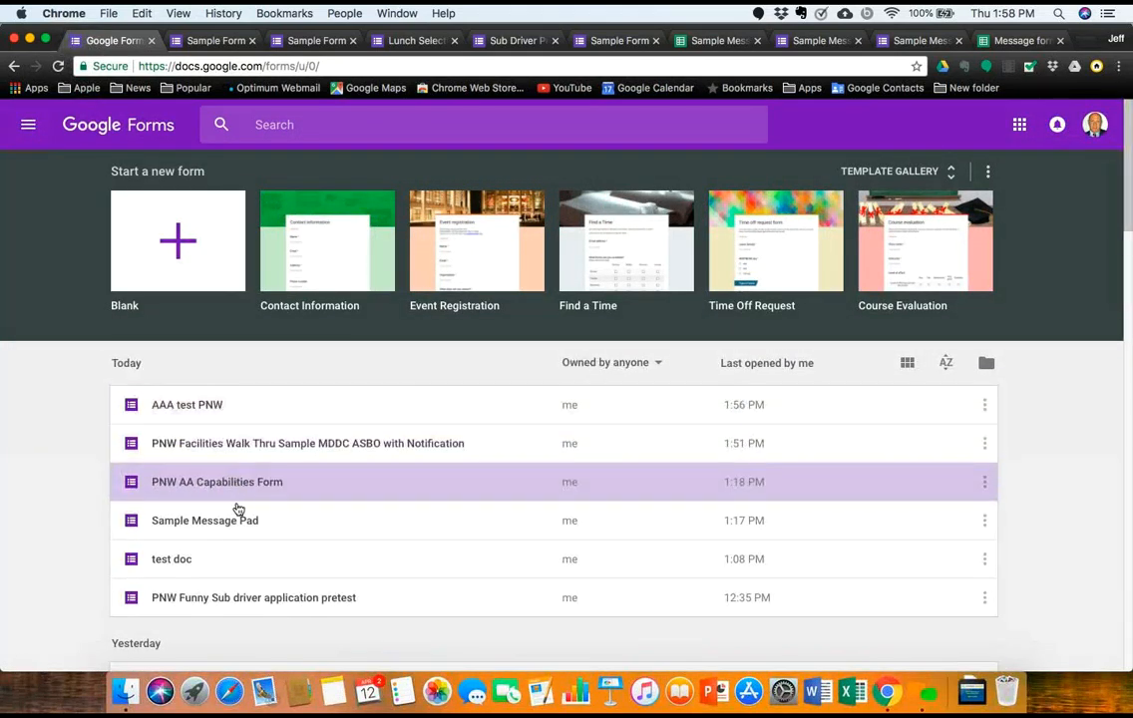
Step: Scroll the Forms home list and open 'How to use sections in a form (Lunch Sample)'
scroll(238, 519, "down", 5)
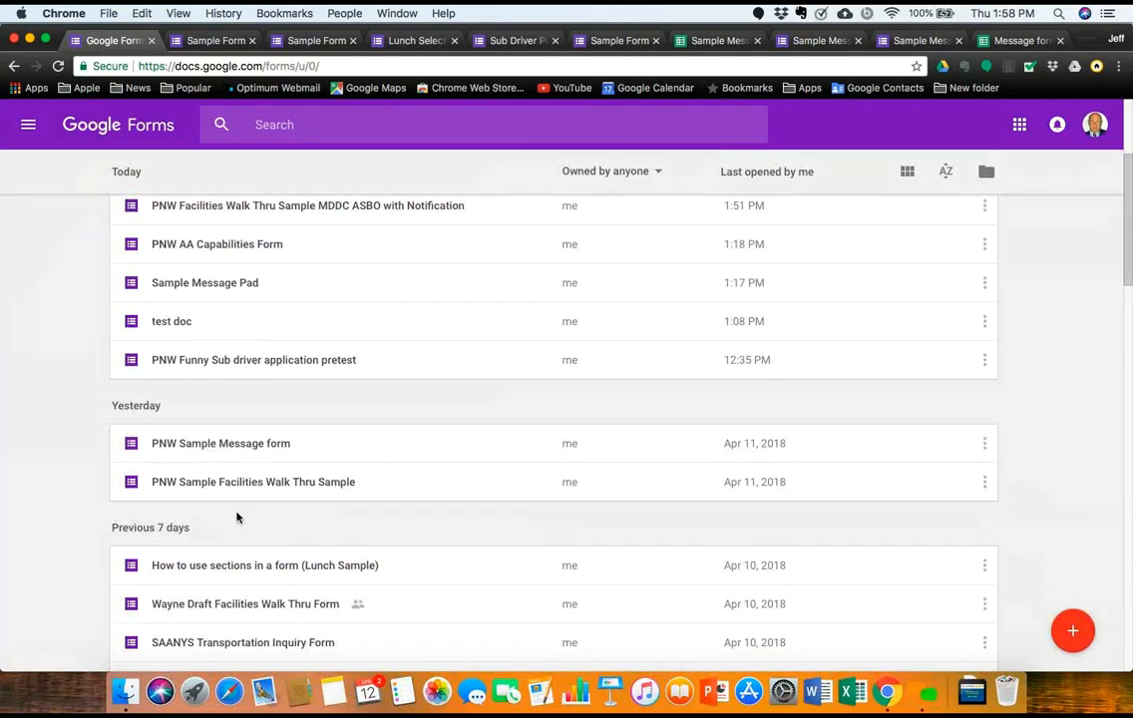
scroll(237, 517, "down", 2)
left_click(237, 476)
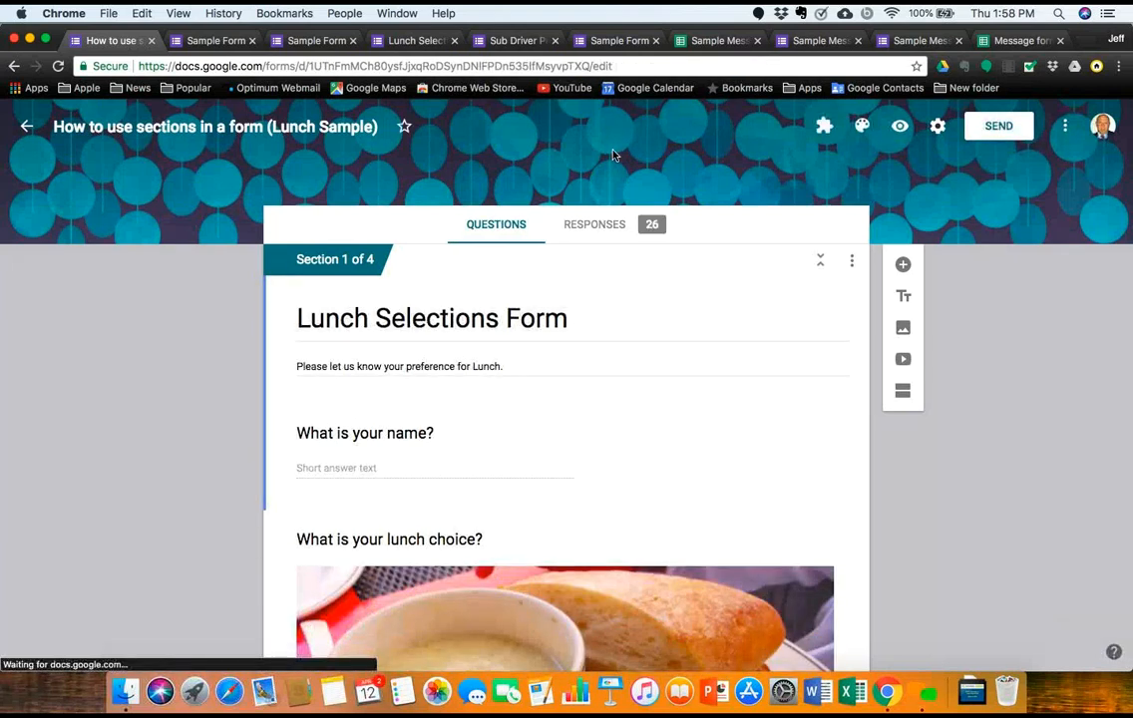
scroll(640, 518, "down", 10)
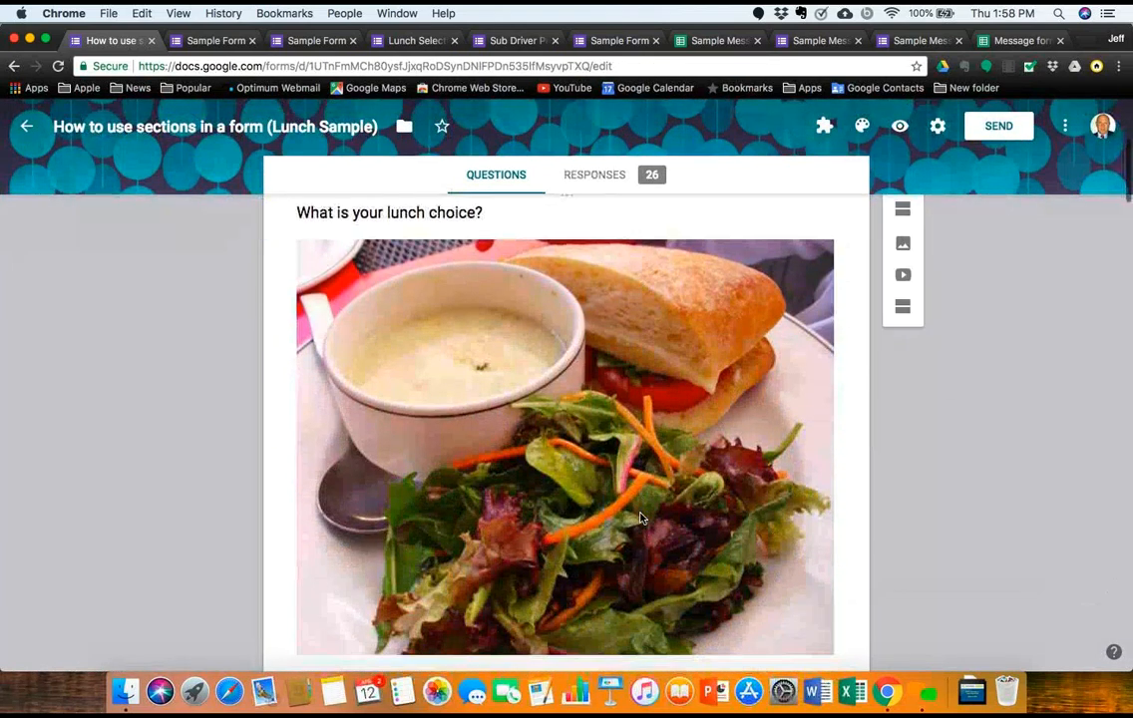
scroll(640, 518, "down", 2)
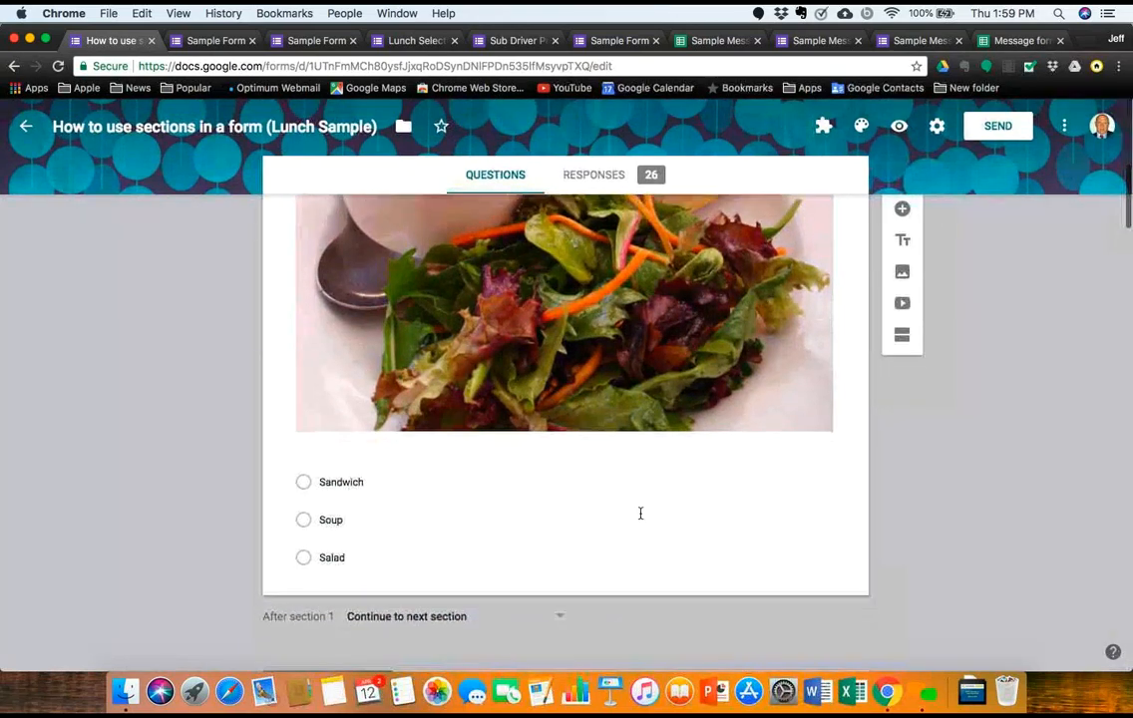
scroll(640, 513, "down", 1)
scroll(640, 516, "down", 15)
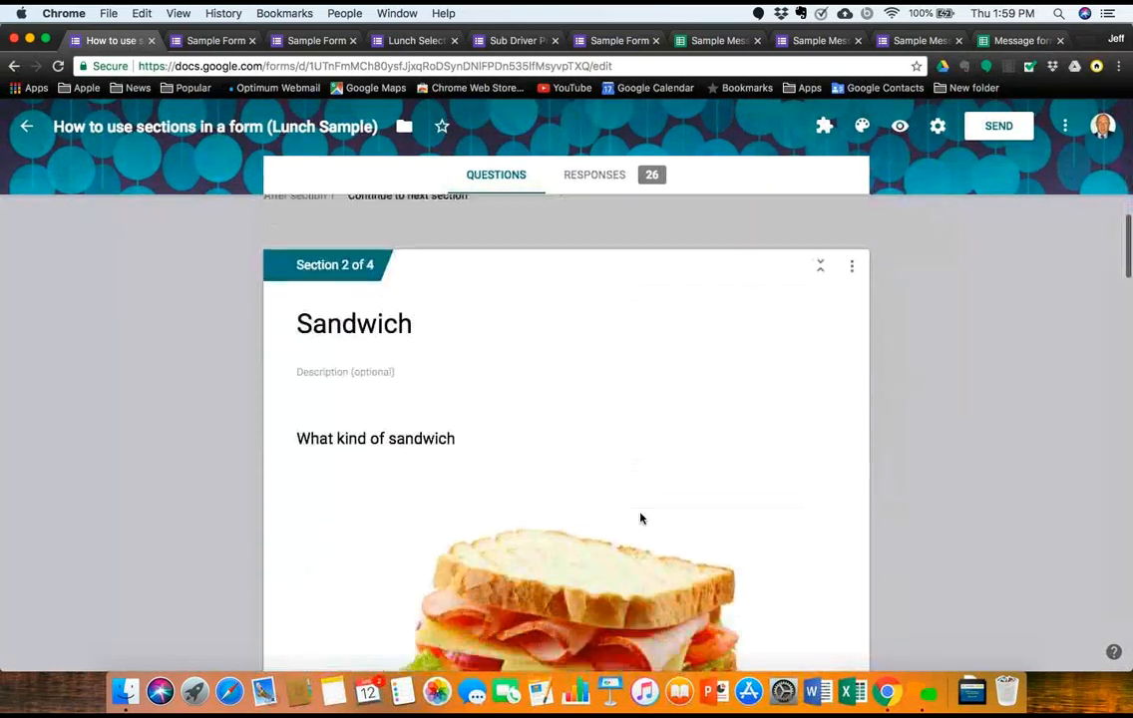
scroll(640, 518, "down", 5)
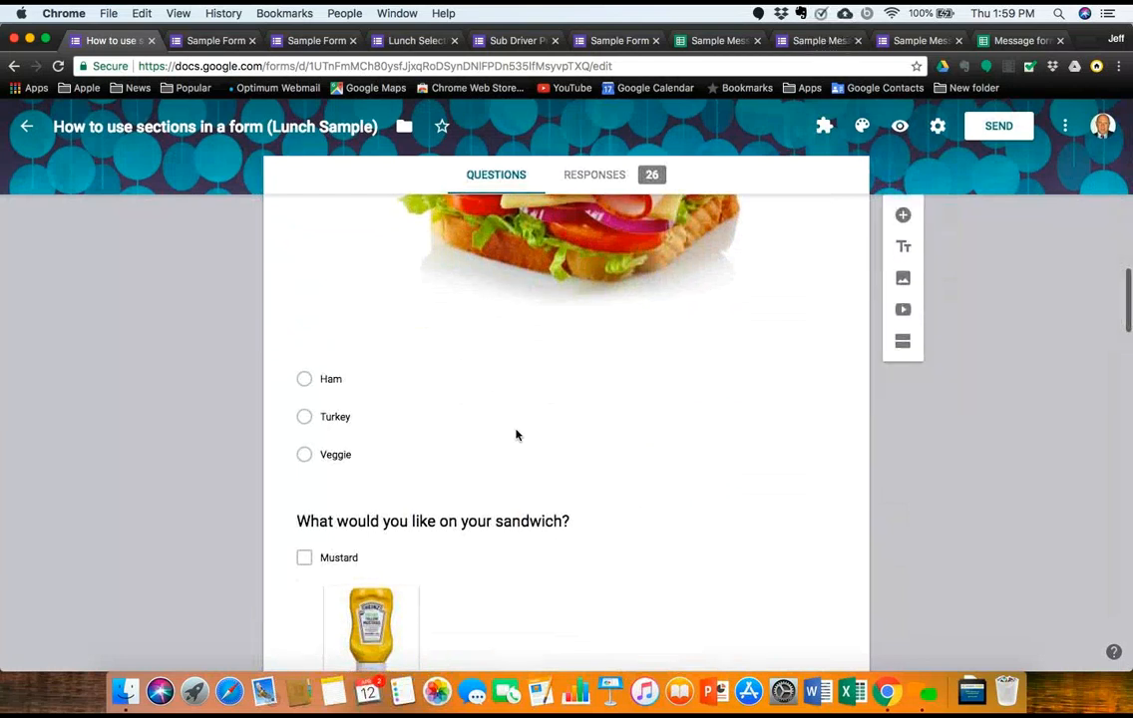
scroll(548, 541, "down", 15)
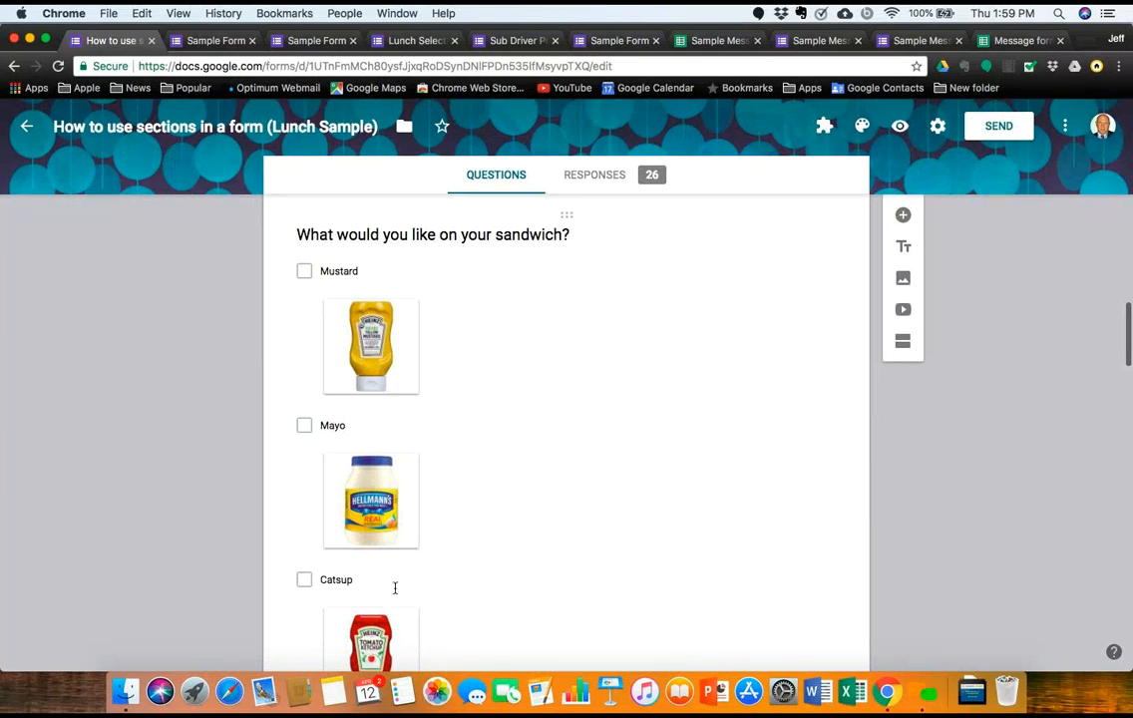
scroll(399, 624, "down", 20)
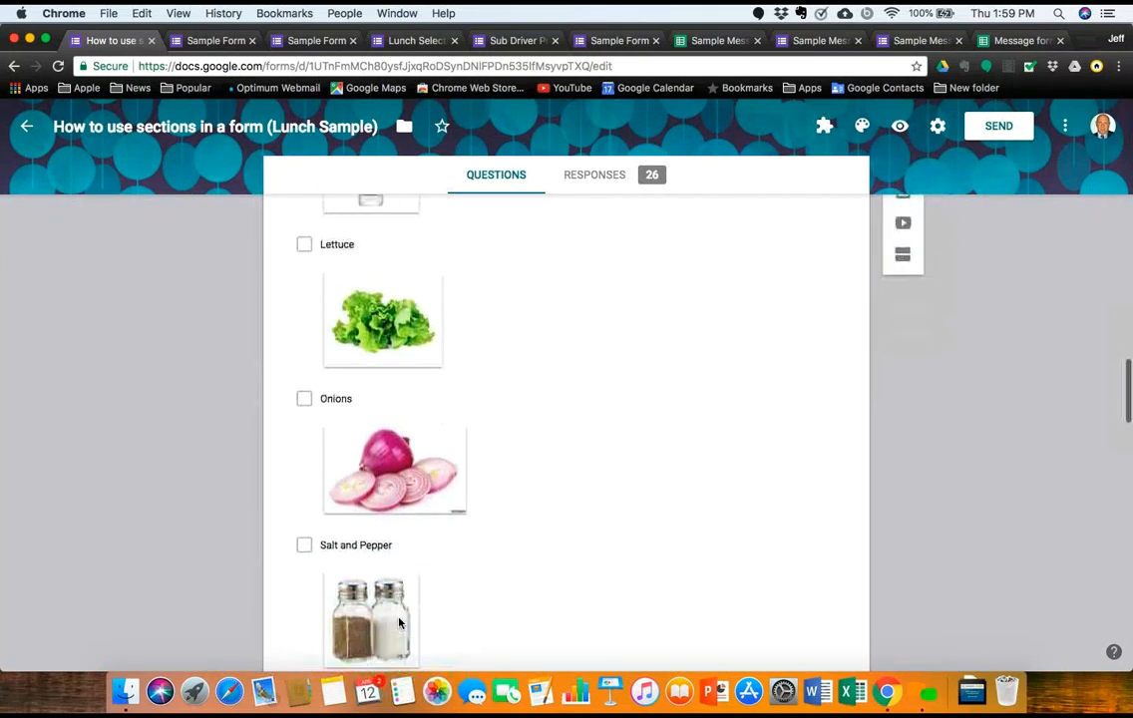
scroll(399, 623, "up", 20)
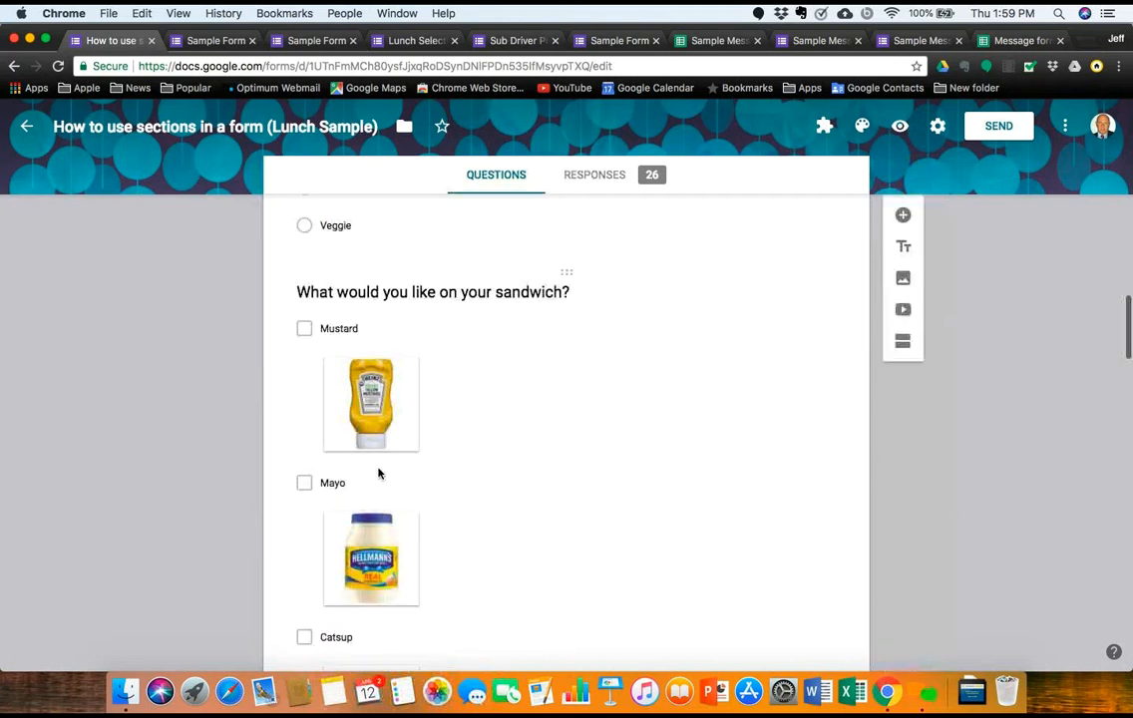
left_click(398, 407)
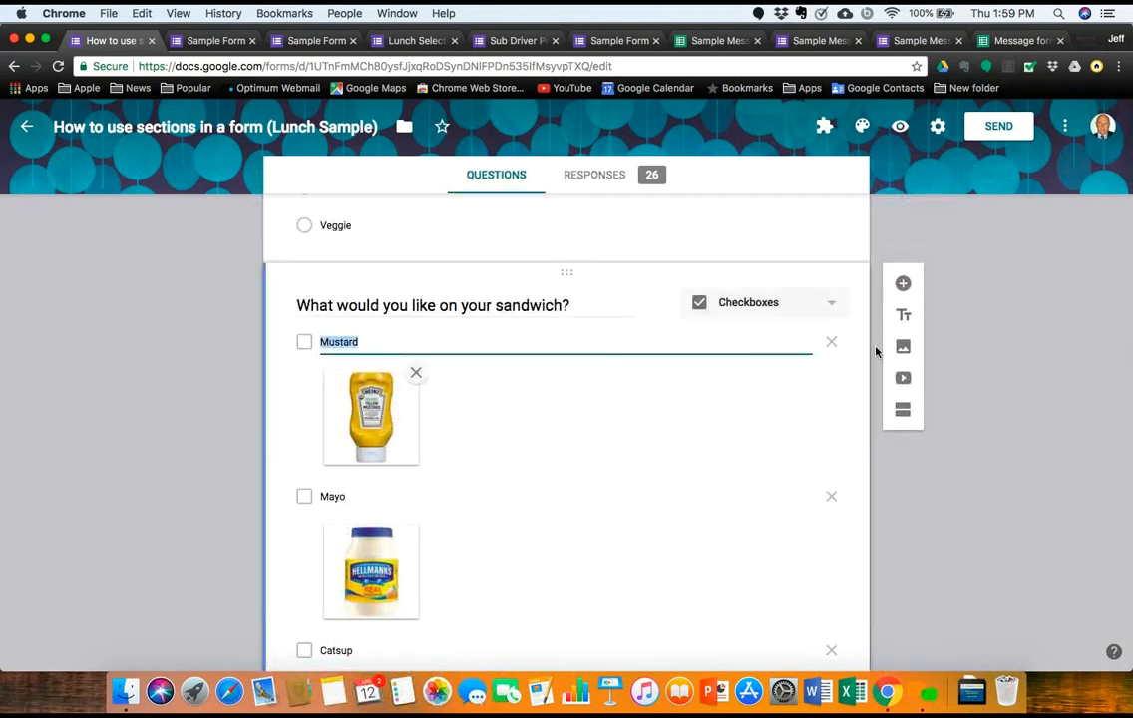
scroll(506, 404, "up", 11)
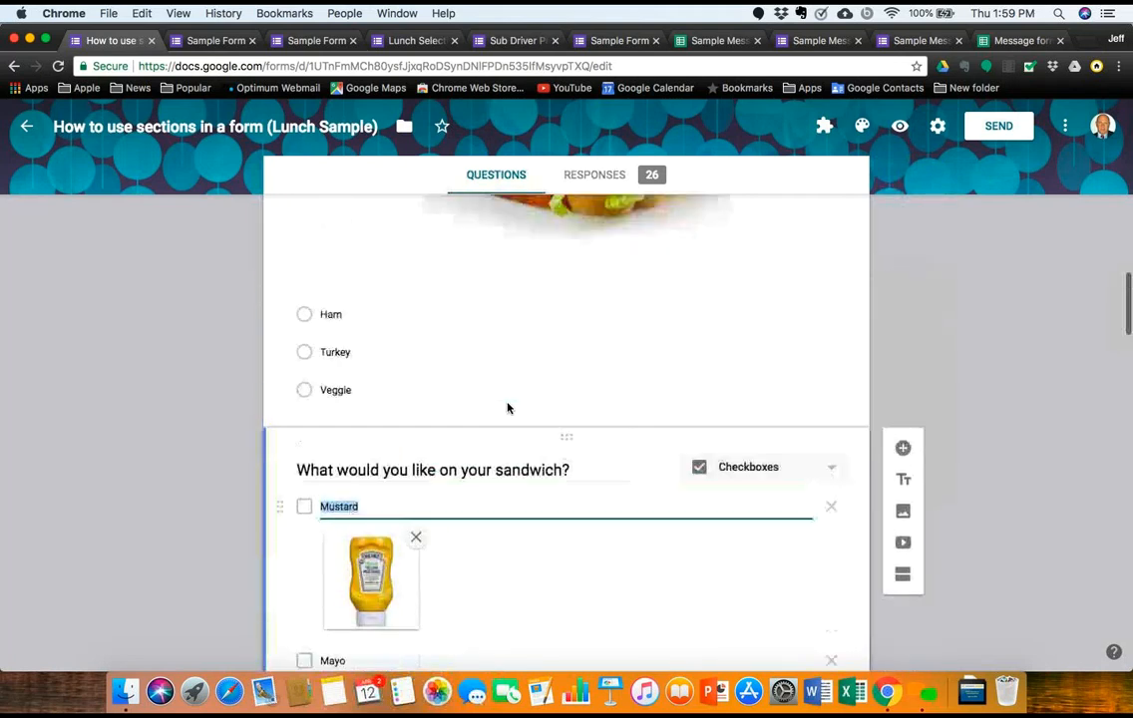
left_click(899, 124)
scroll(619, 445, "down", 15)
scroll(619, 445, "down", 5)
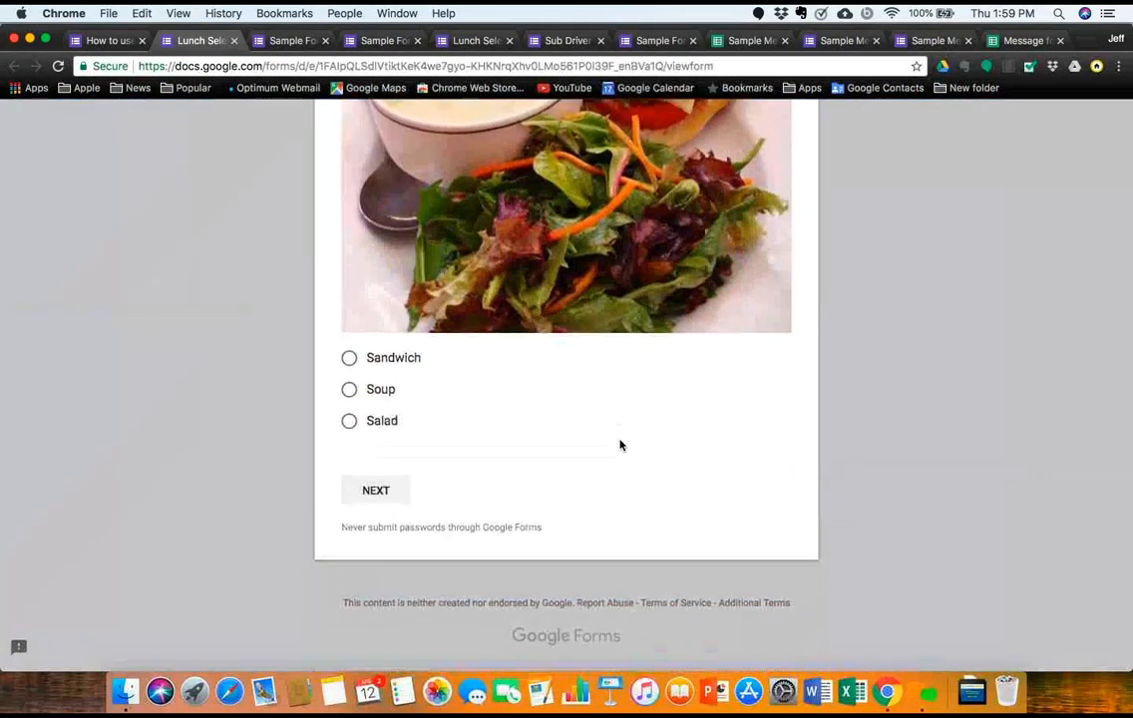
left_click(351, 362)
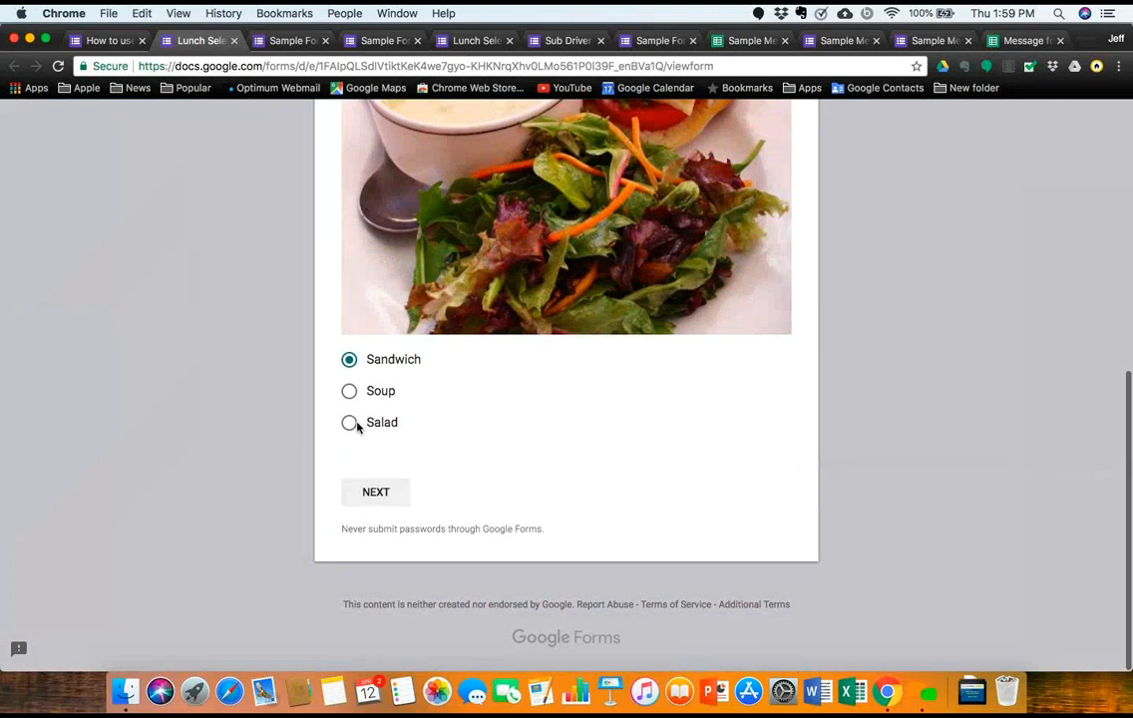
left_click(349, 424)
left_click(375, 492)
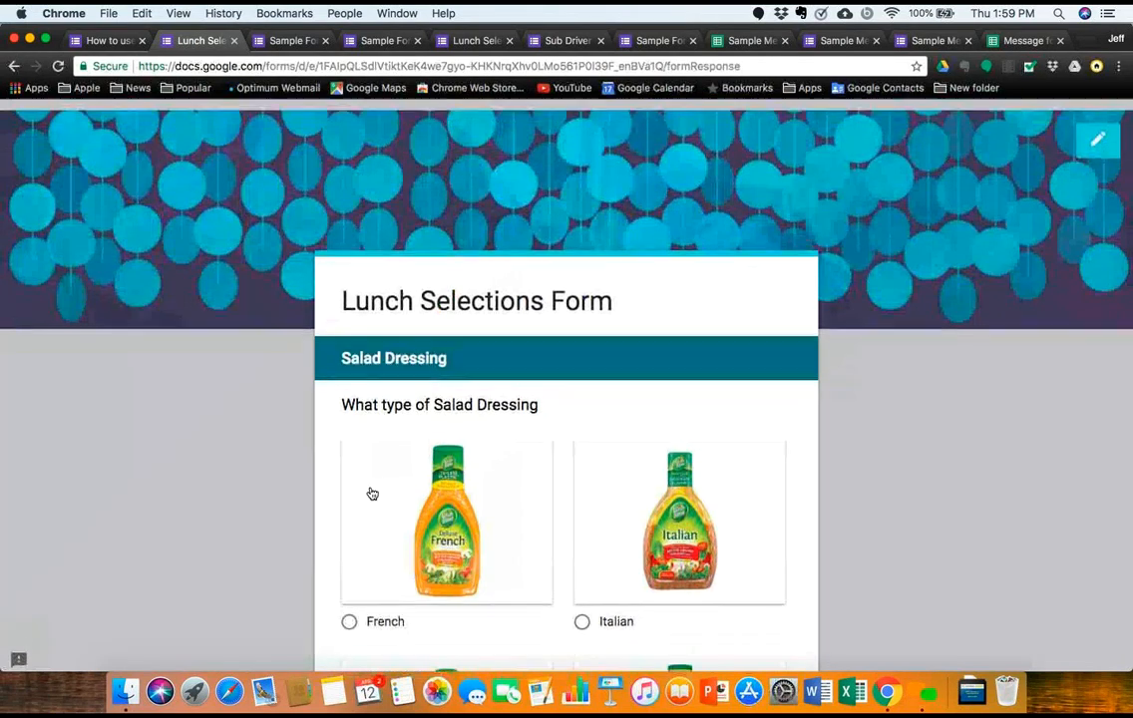
left_click(95, 42)
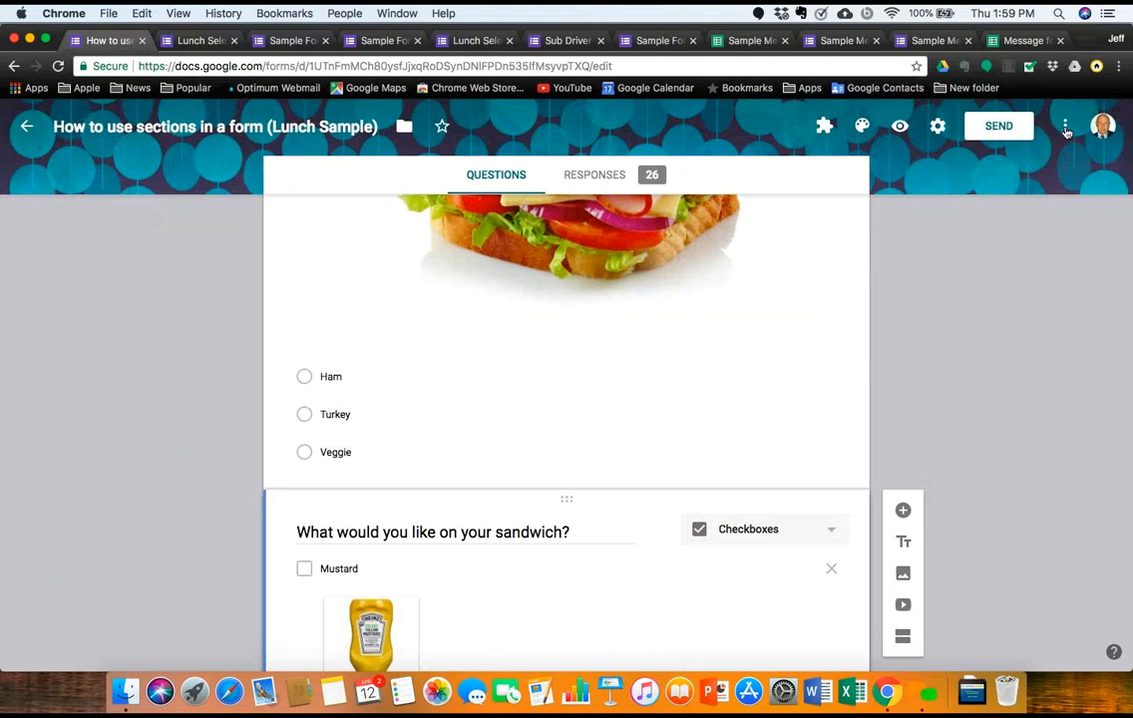
scroll(736, 300, "up", 15)
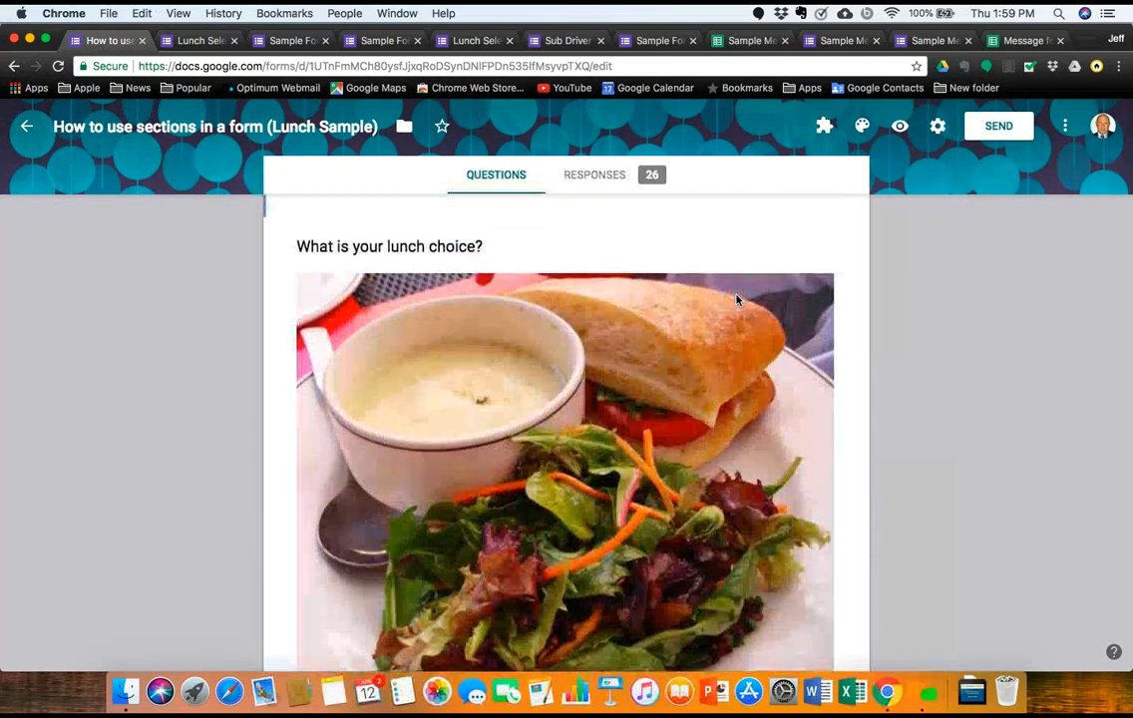
left_click(27, 131)
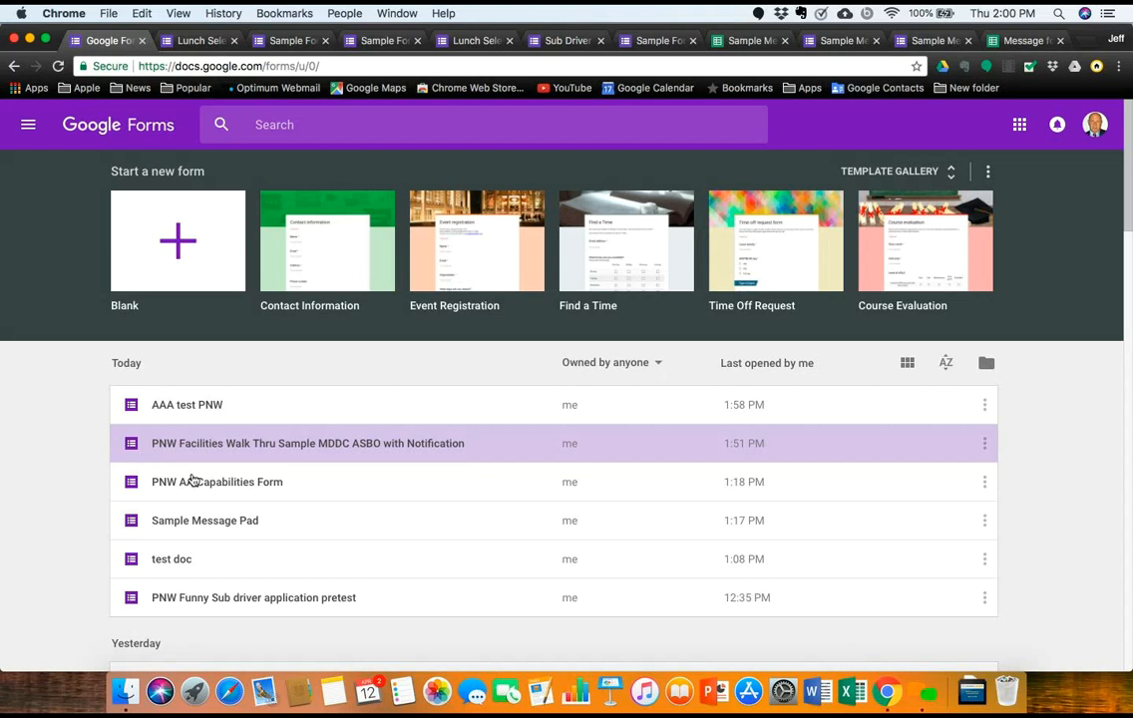
Step: Open the AAA test PNW form and go to its Get pre-filled link page
left_click(174, 408)
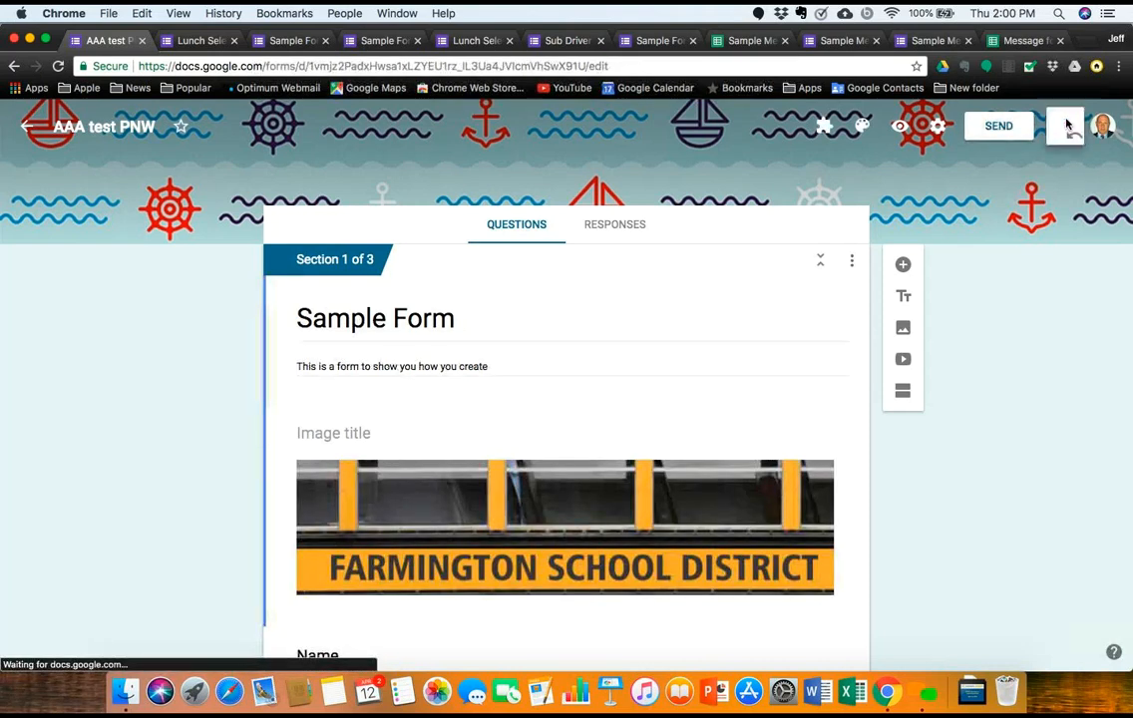
left_click(1066, 125)
left_click(1037, 280)
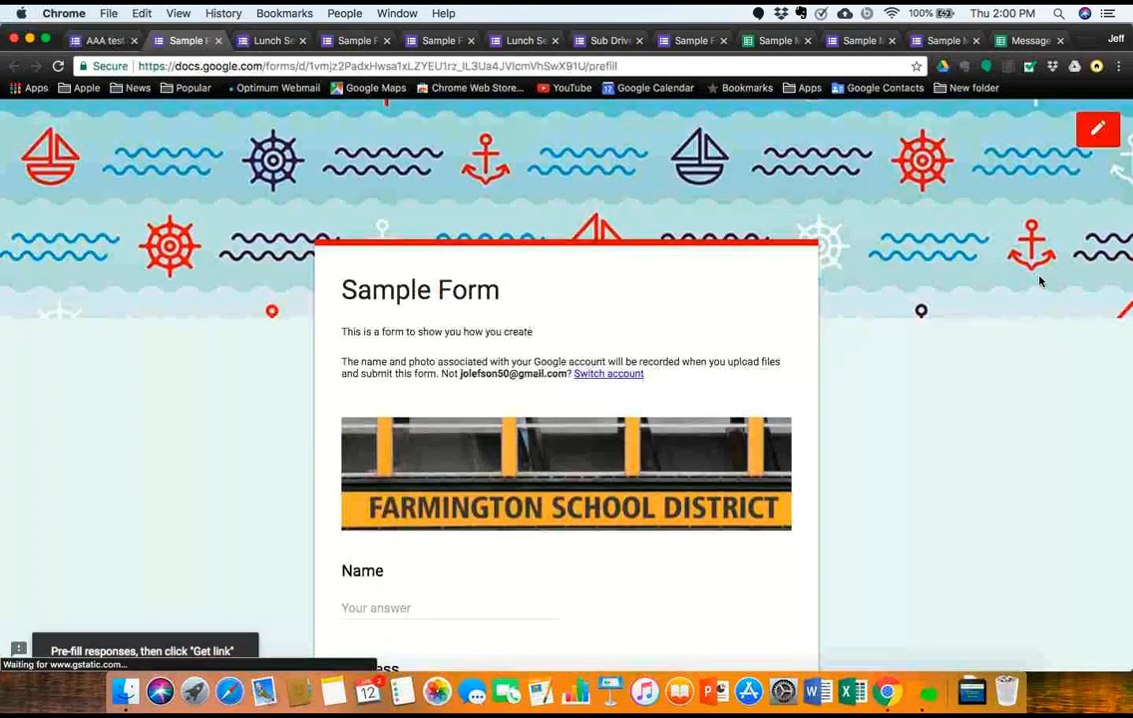
Step: Pre-fill the respondent's name and an address, and pre-select Soup as the lunch choice
scroll(667, 539, "down", 5)
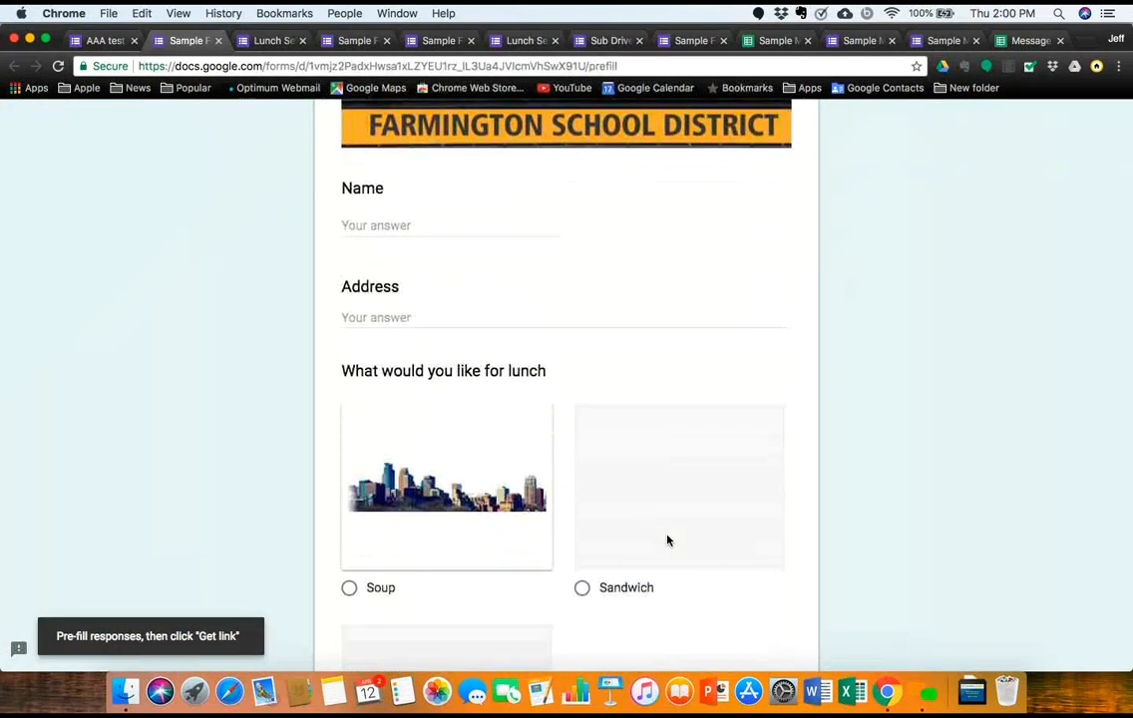
scroll(667, 540, "up", 4)
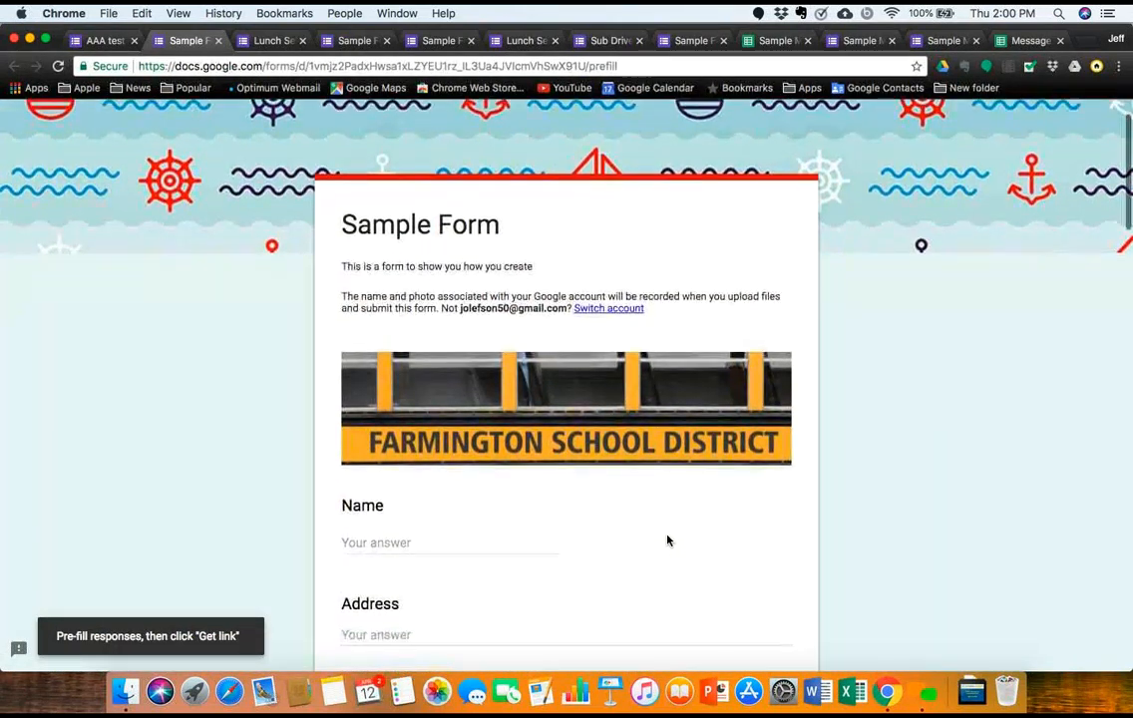
left_click(410, 542)
left_click(389, 634)
type("Po")
scroll(389, 635, "down", 3)
scroll(389, 634, "down", 3)
left_click(349, 560)
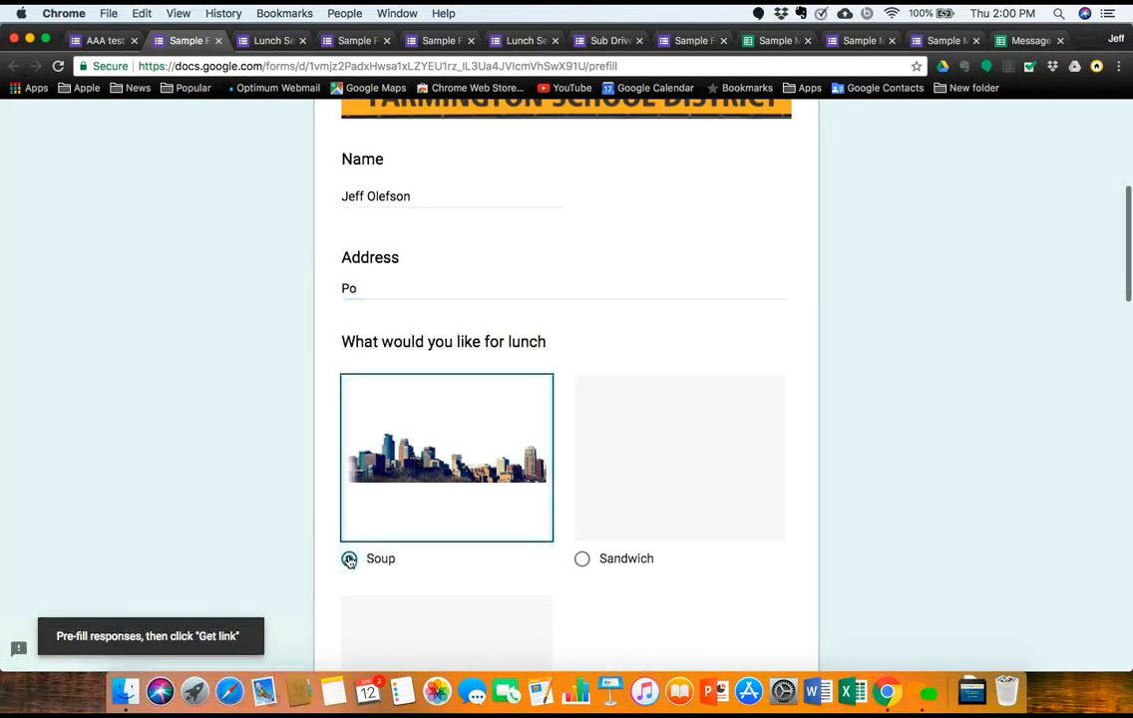
Step: Generate and copy the pre-filled link, then launch Mail
scroll(349, 560, "down", 10)
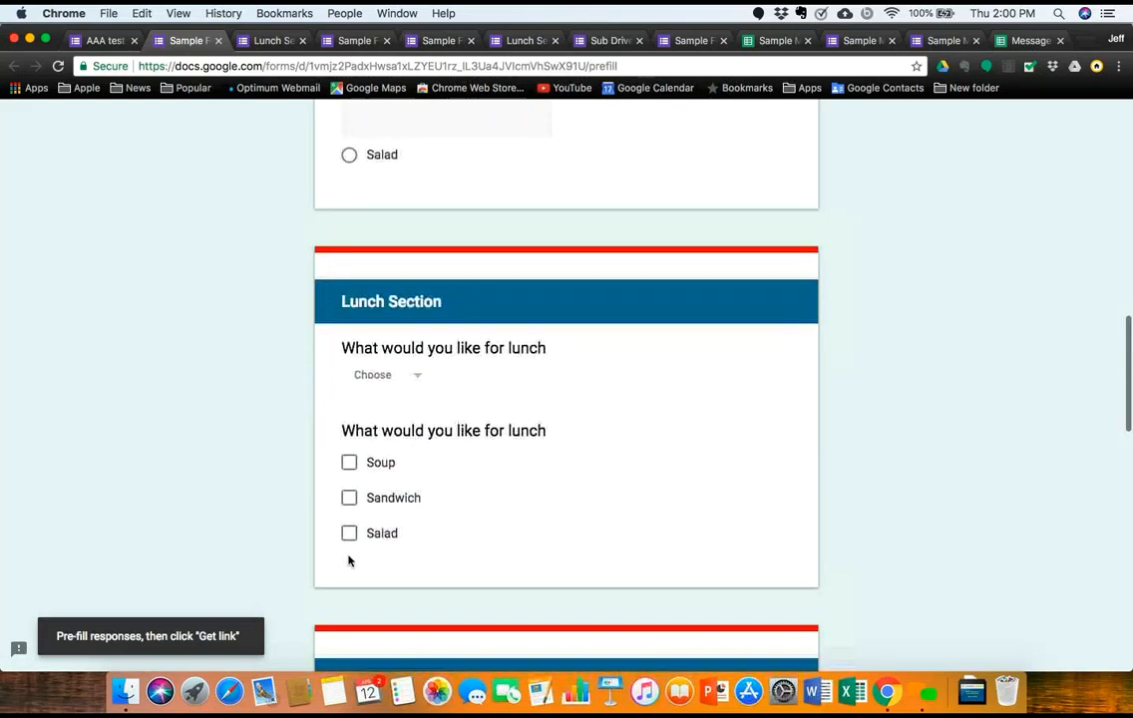
scroll(348, 560, "up", 15)
scroll(349, 559, "down", 6)
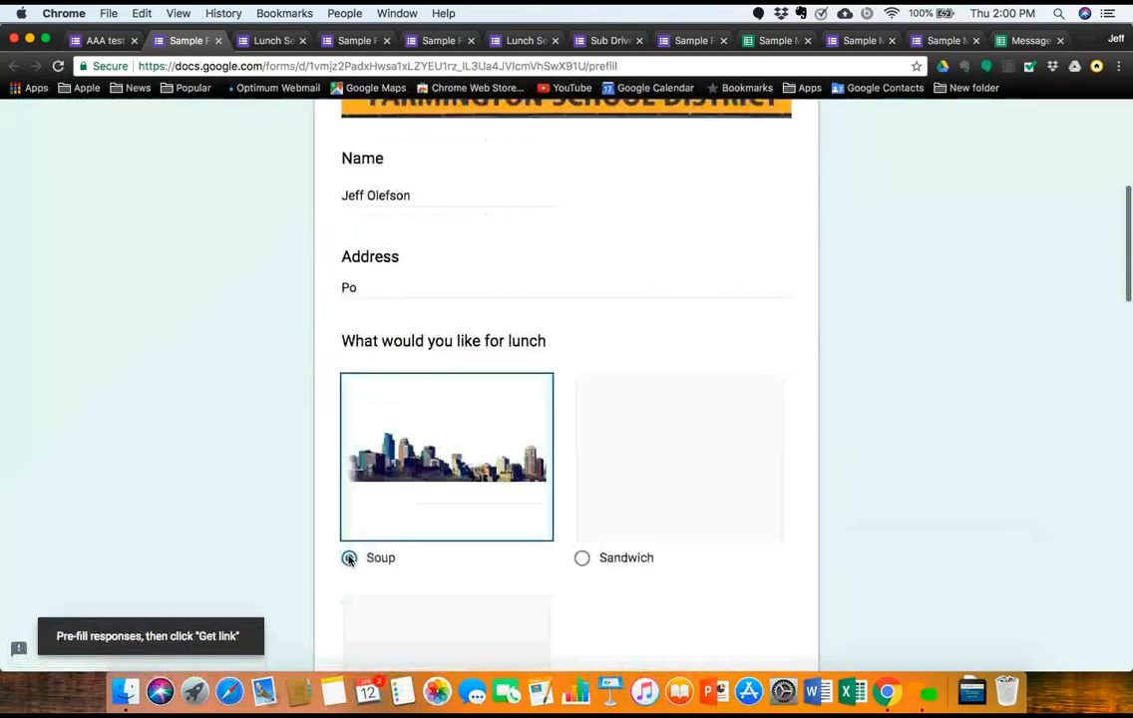
scroll(350, 559, "down", 20)
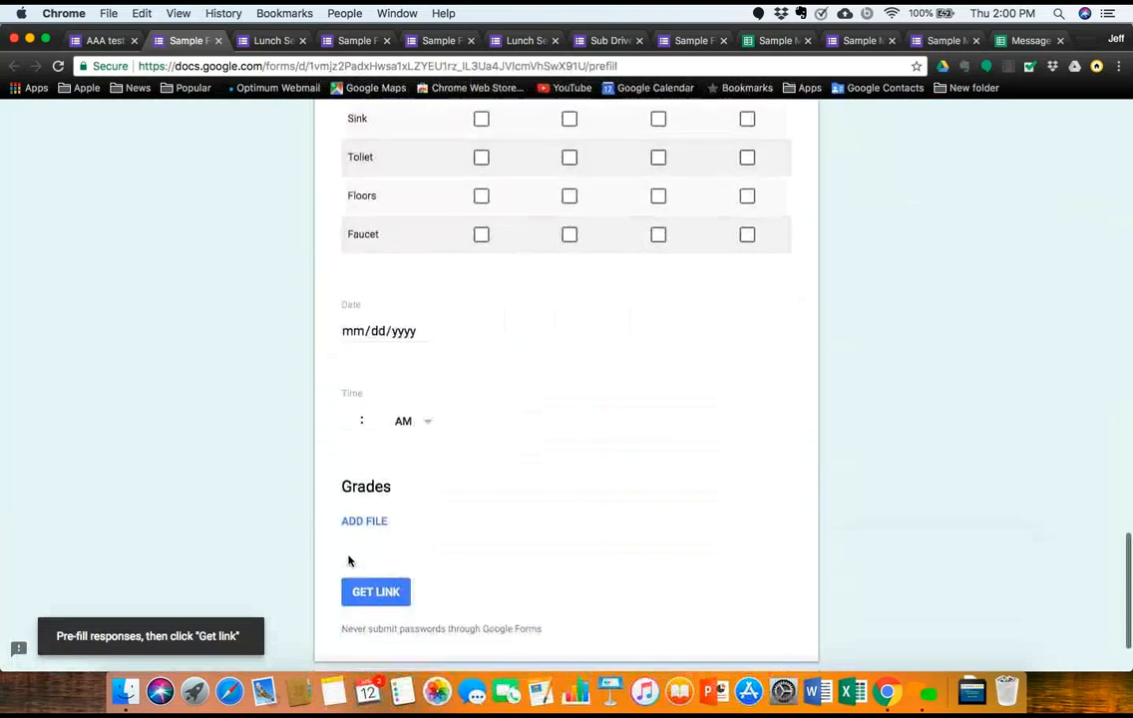
scroll(349, 560, "down", 2)
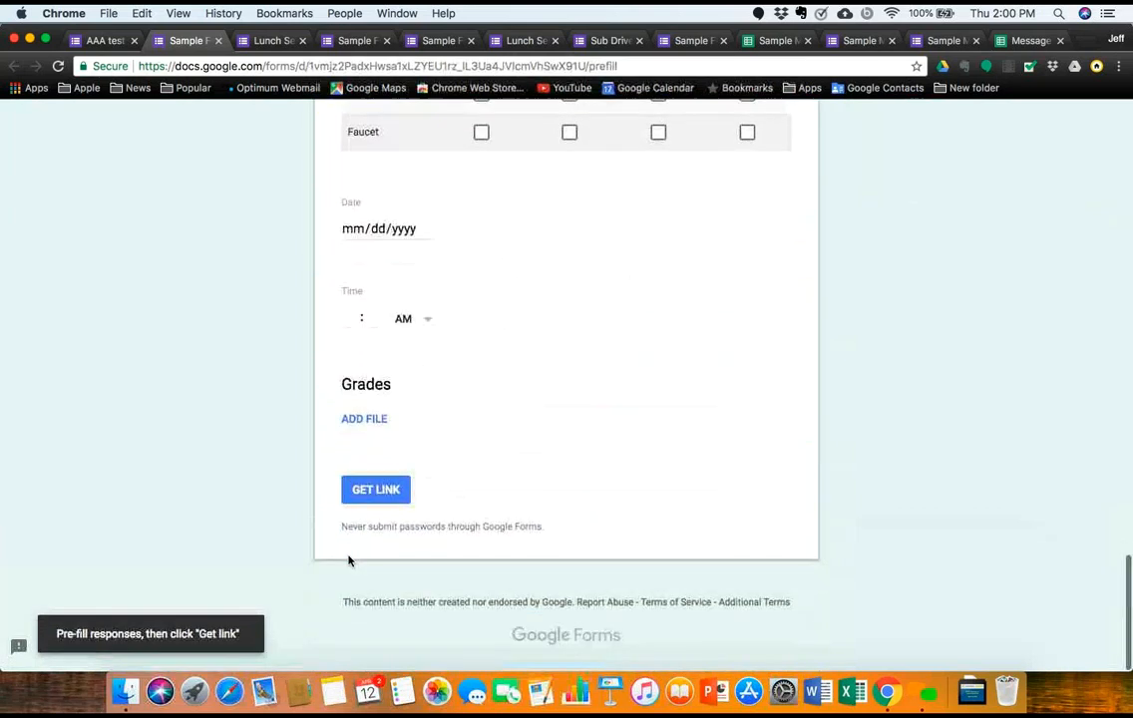
left_click(373, 492)
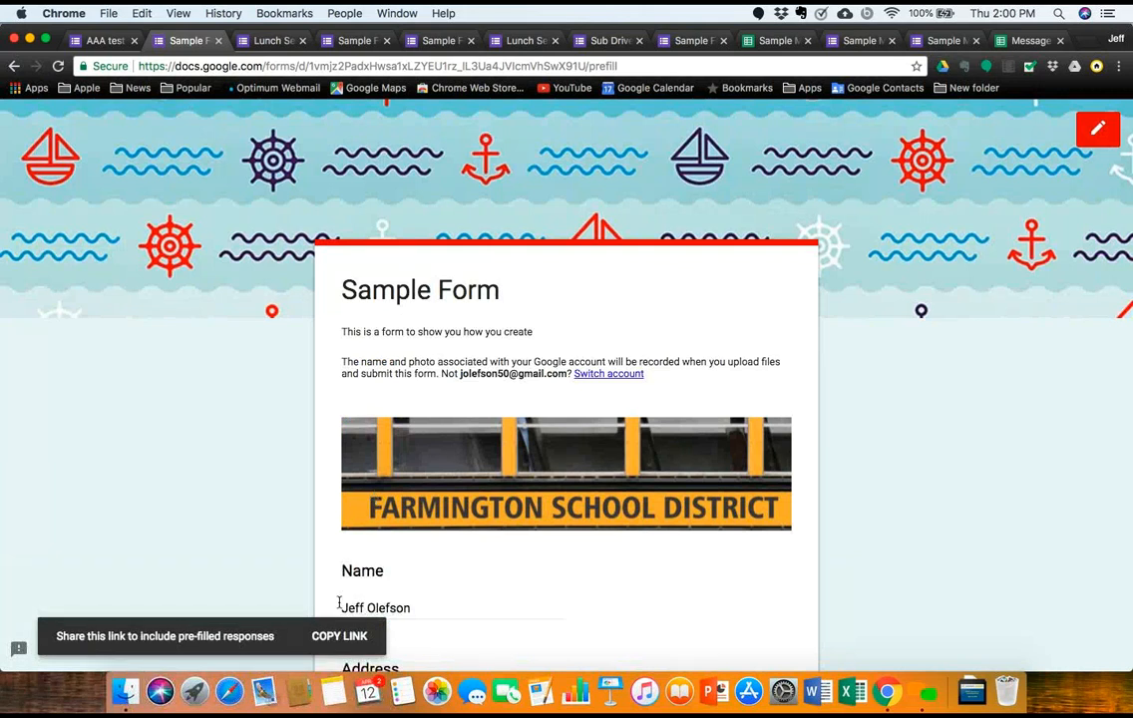
left_click(340, 637)
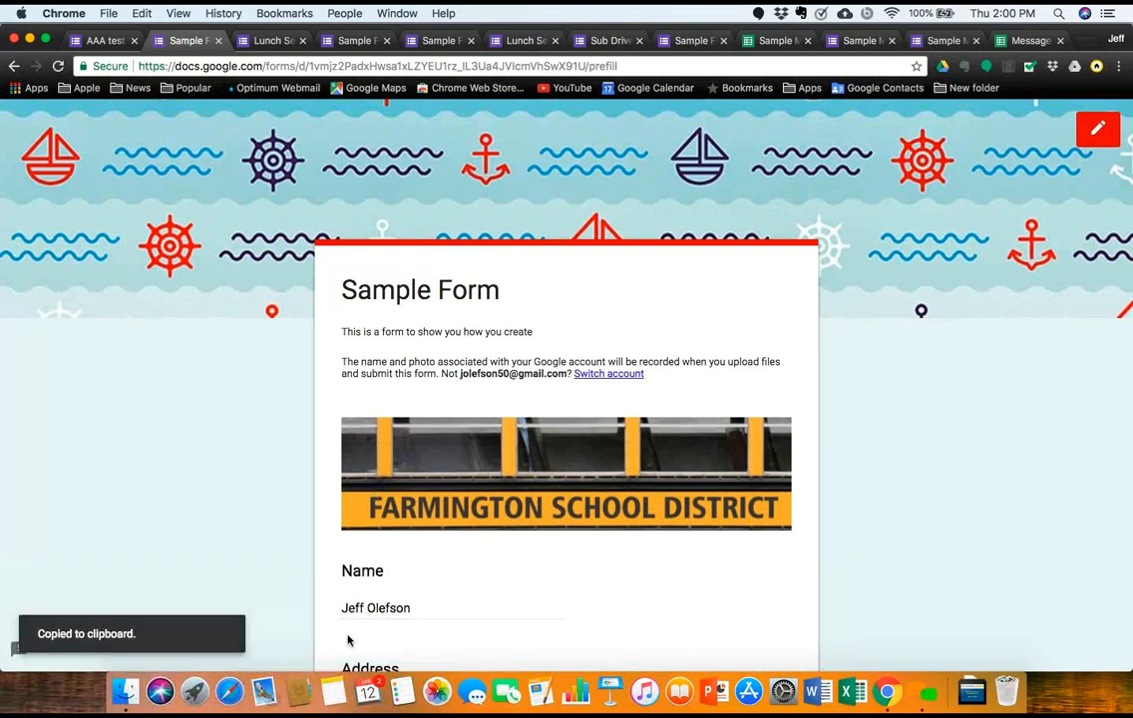
left_click(265, 674)
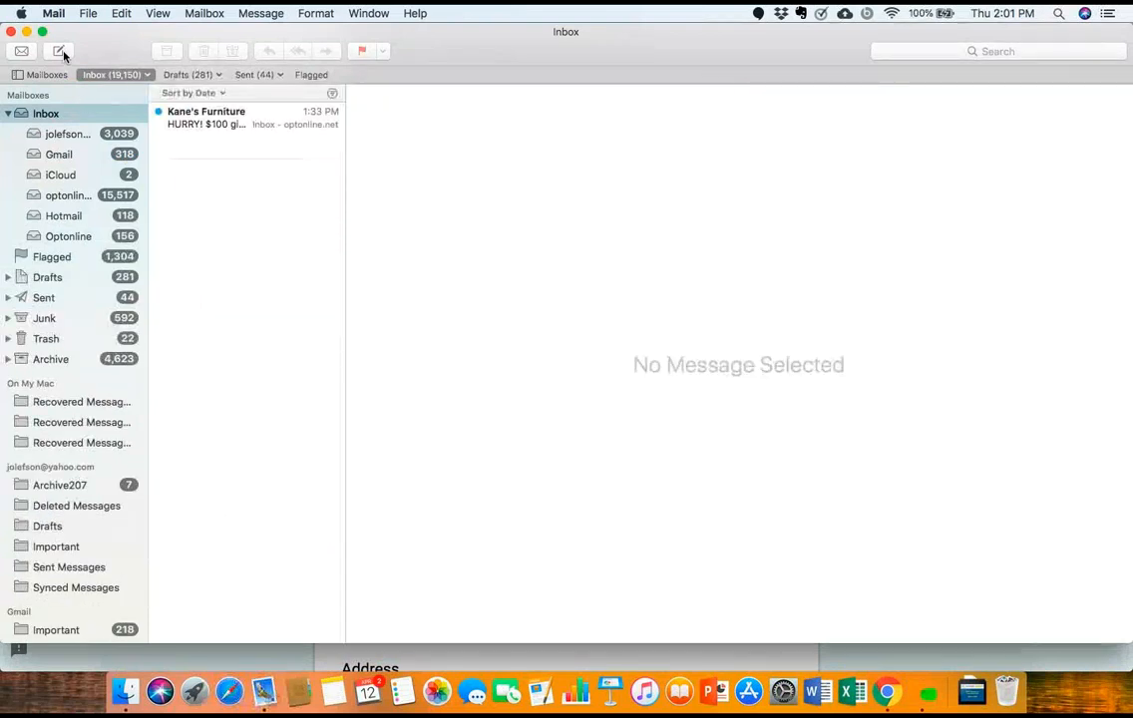
Step: Paste the pre-filled form link into the body of a new email message
left_click(61, 52)
left_click(89, 291)
right_click(89, 291)
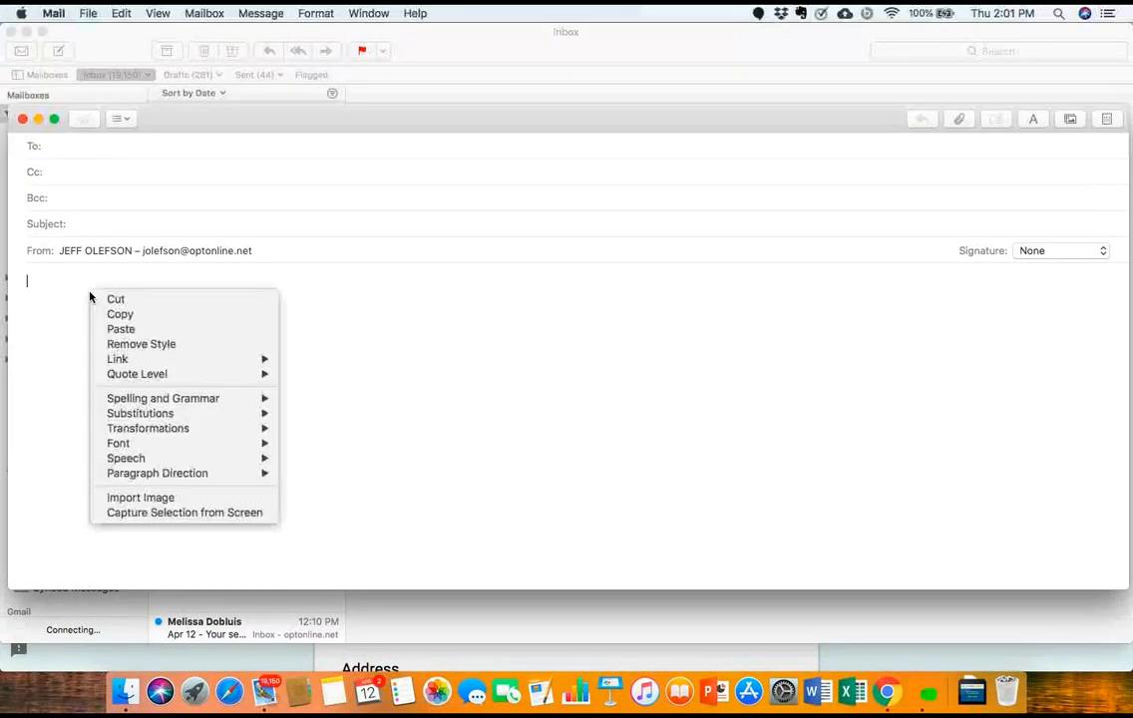
left_click(119, 329)
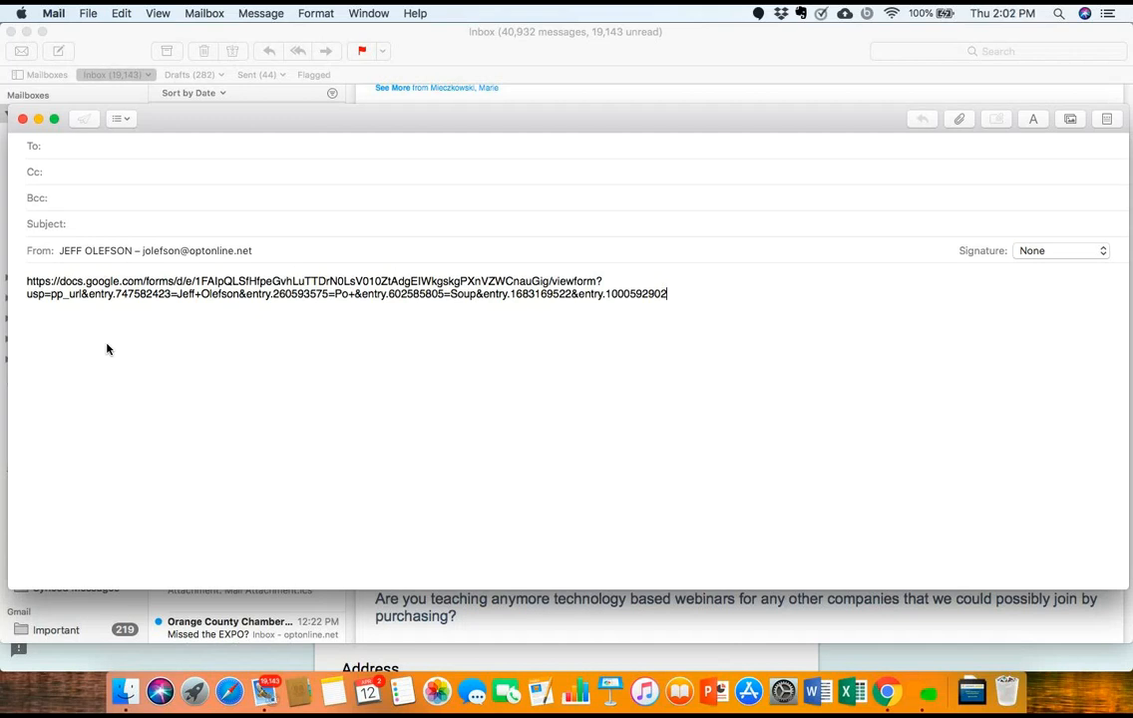
Step: Close the message without saving the draft and return to Chrome
left_click(22, 119)
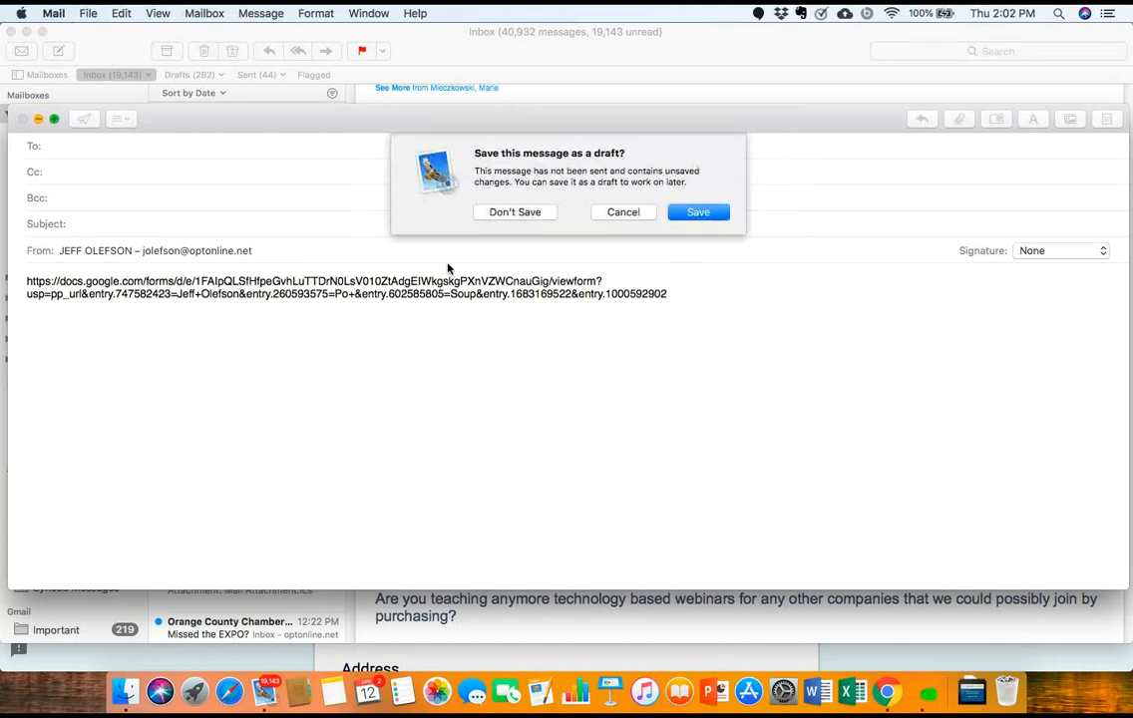
left_click(513, 213)
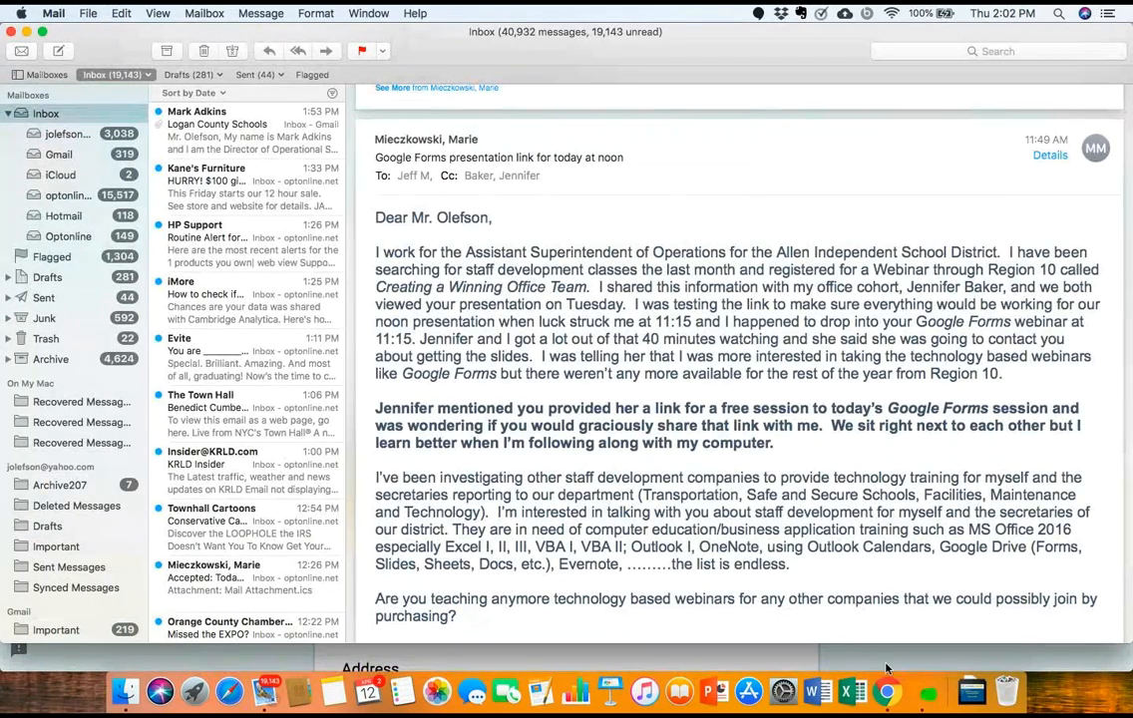
left_click(892, 668)
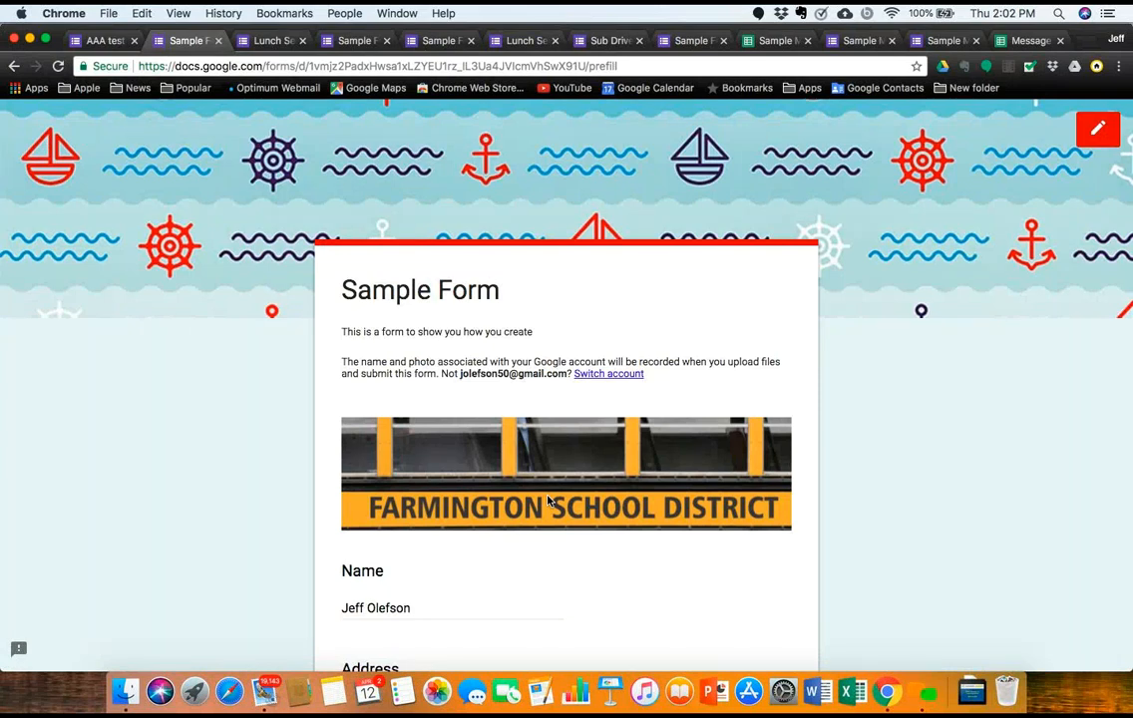
Step: Switch back to the AAA test PNW editor tab and show its installed add-ons list
left_click(108, 42)
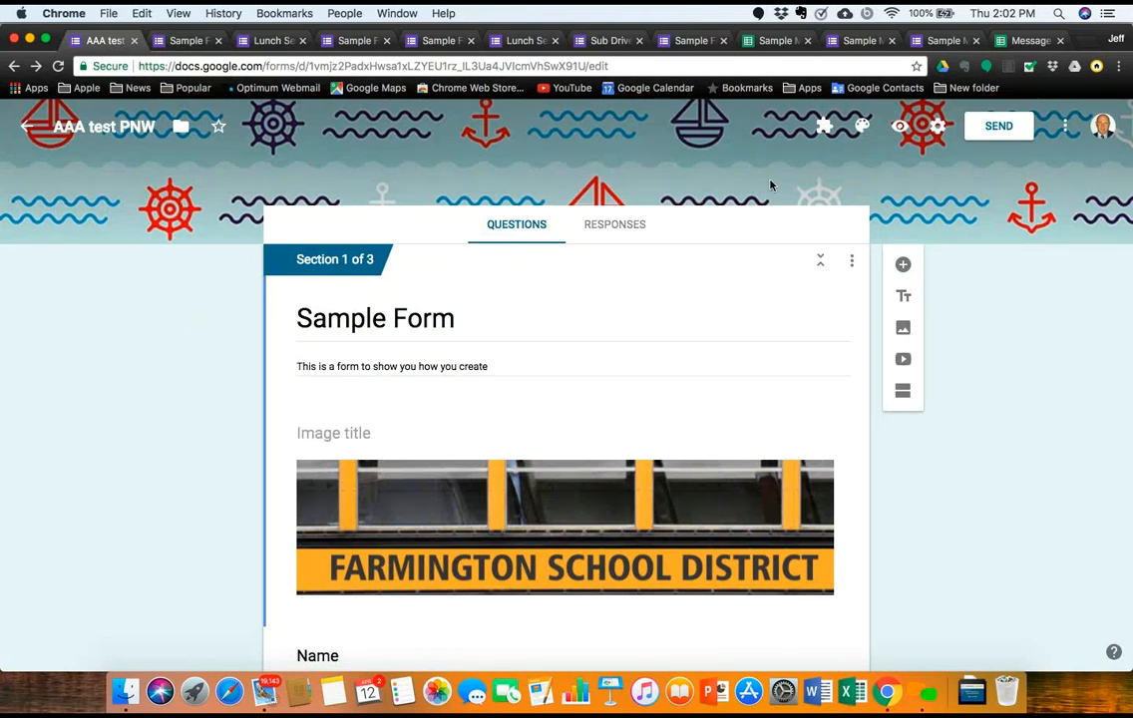
left_click(1066, 125)
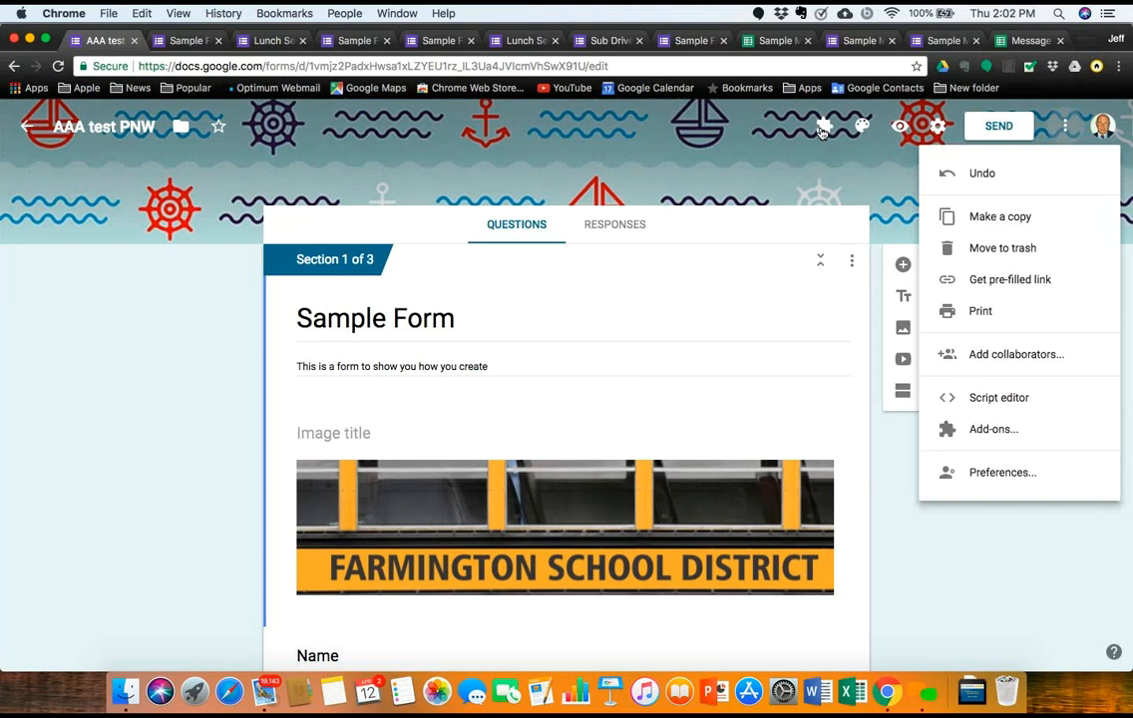
left_click(823, 130)
left_click(823, 130)
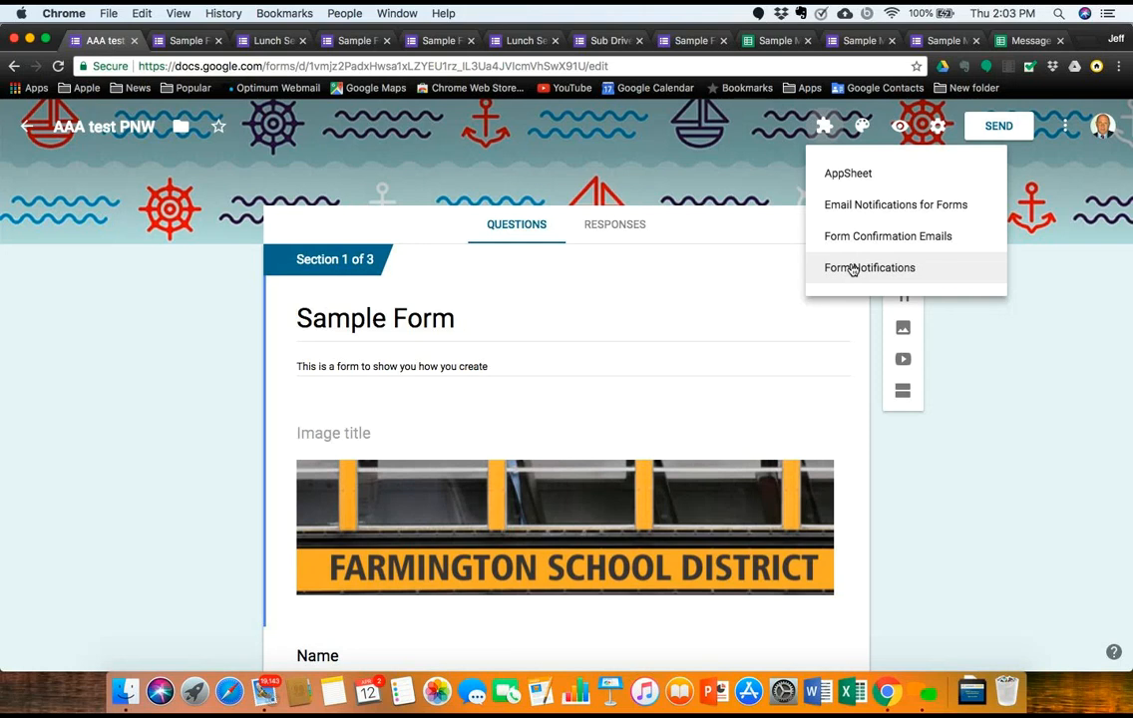
Step: Open and close the Email Notifications for Forms and Form Confirmation Emails add-on dialogs
left_click(884, 211)
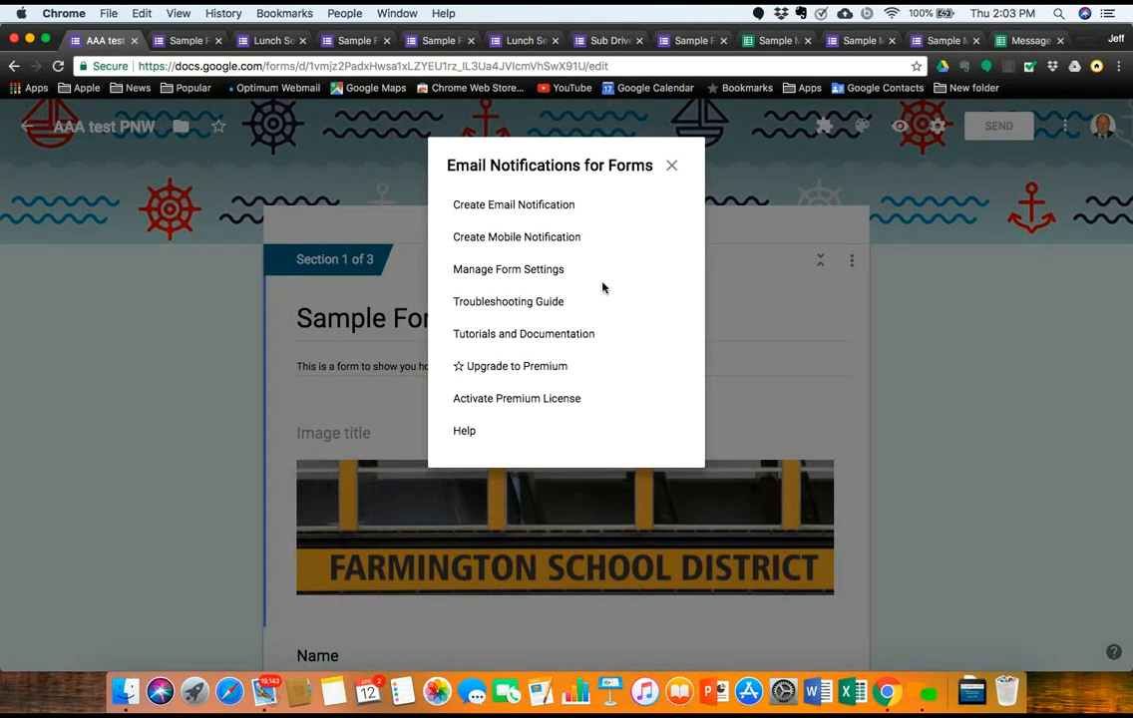
left_click(672, 166)
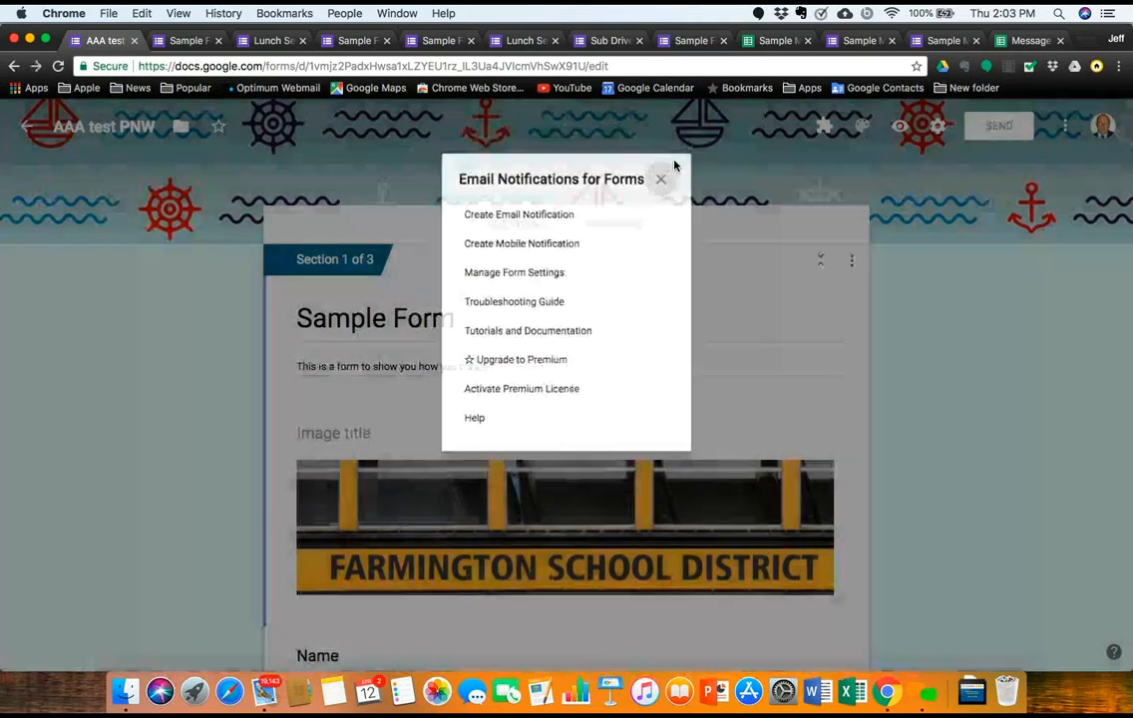
left_click(825, 127)
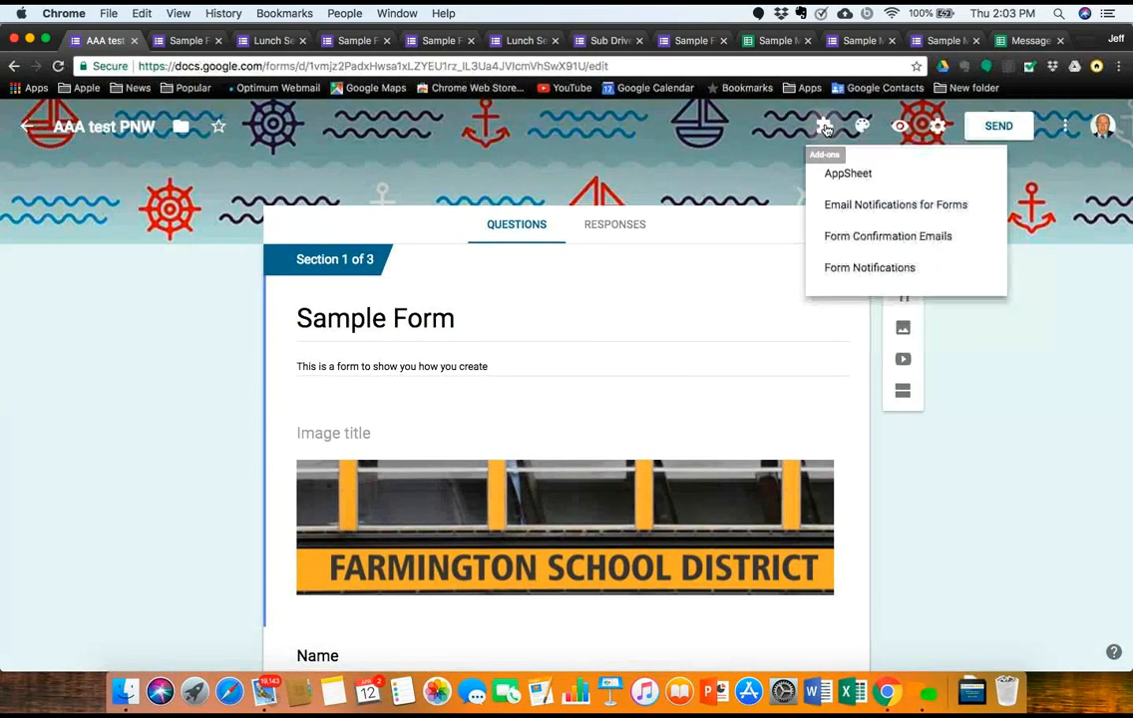
left_click(853, 236)
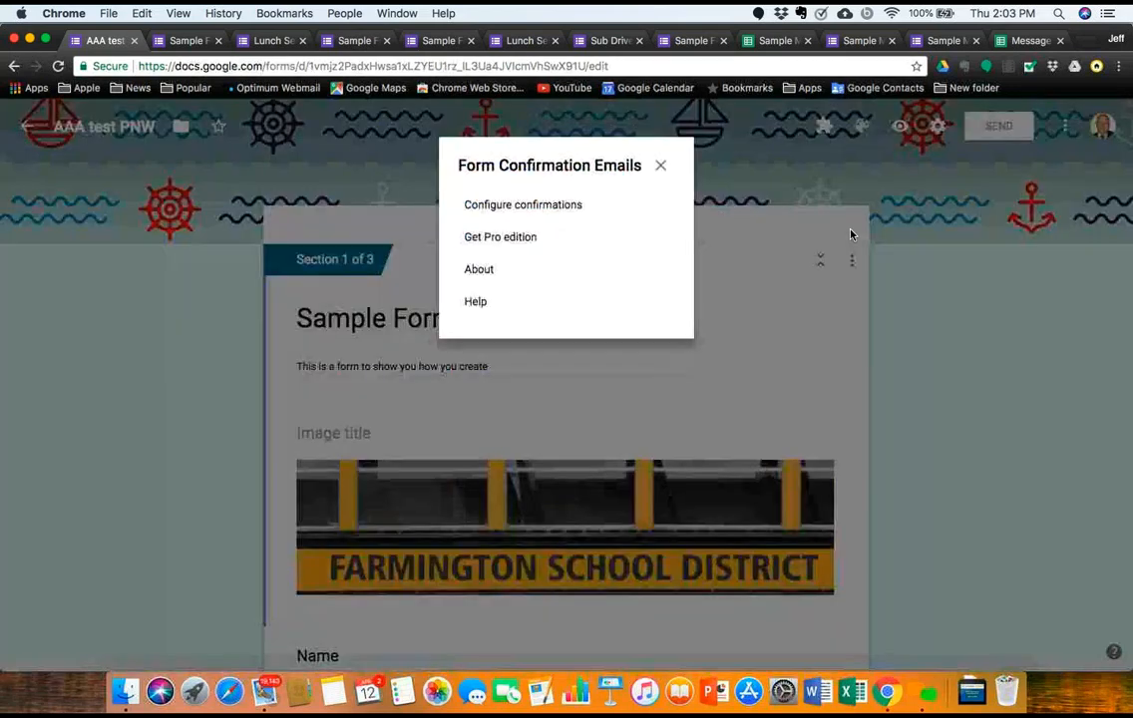
left_click(660, 166)
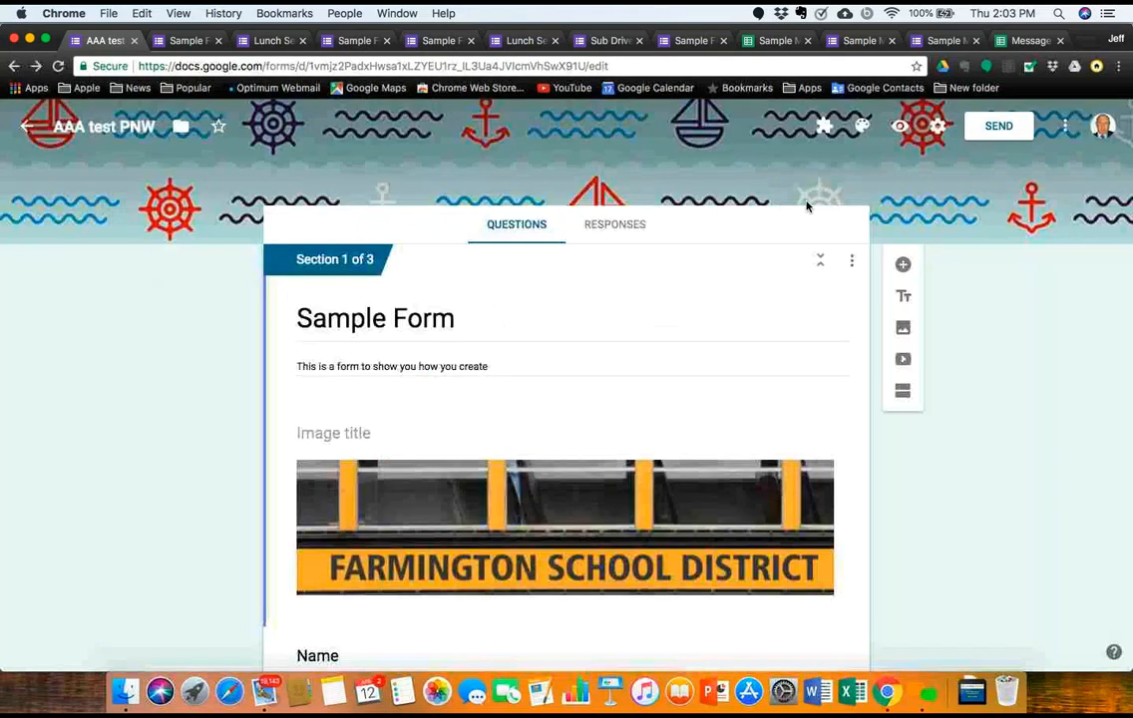
Step: Open Form Notifications, view its Configure notifications sidebar, then close it
left_click(823, 125)
left_click(841, 269)
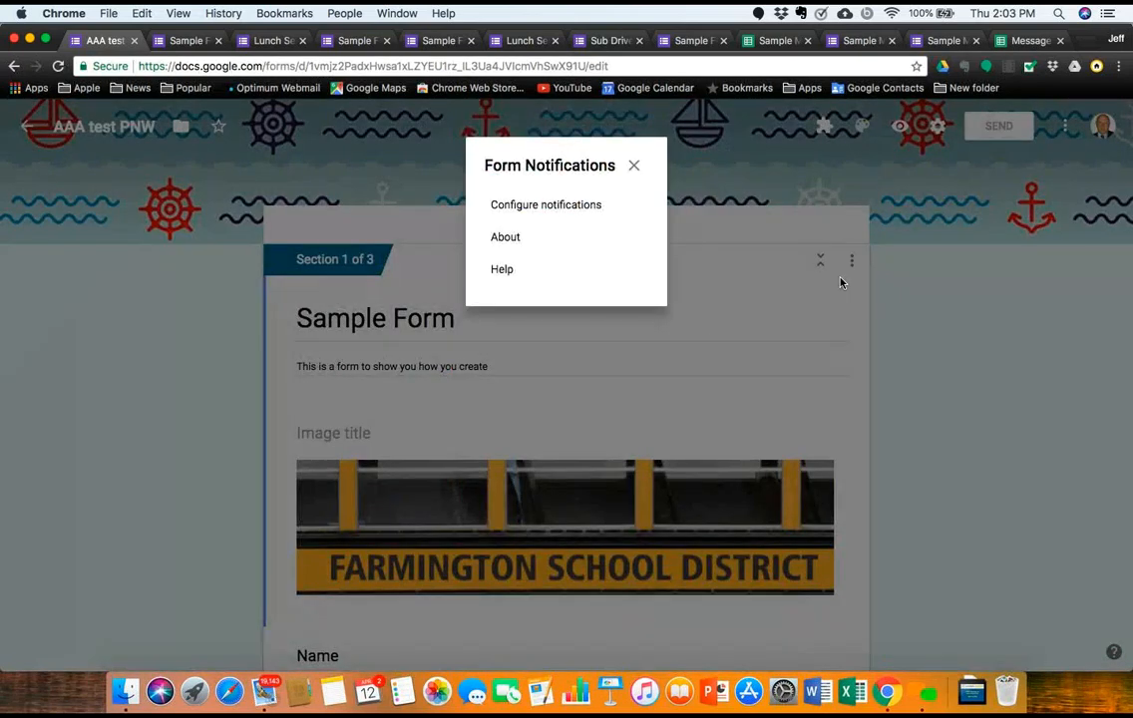
left_click(590, 207)
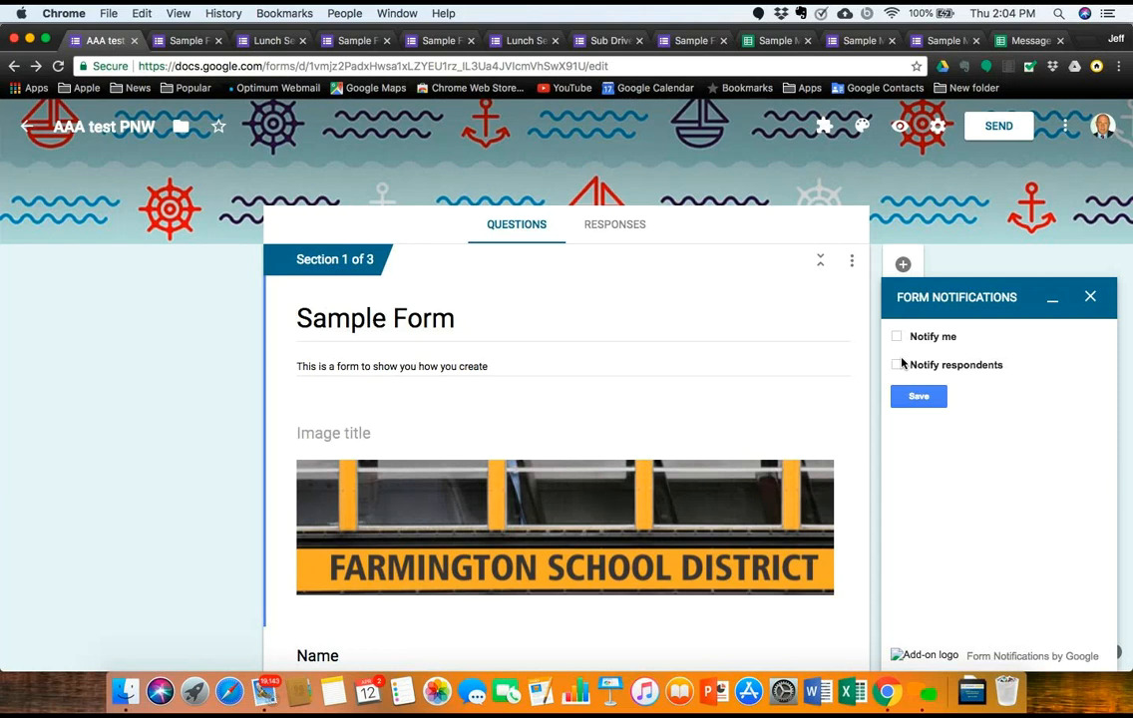
left_click(1092, 298)
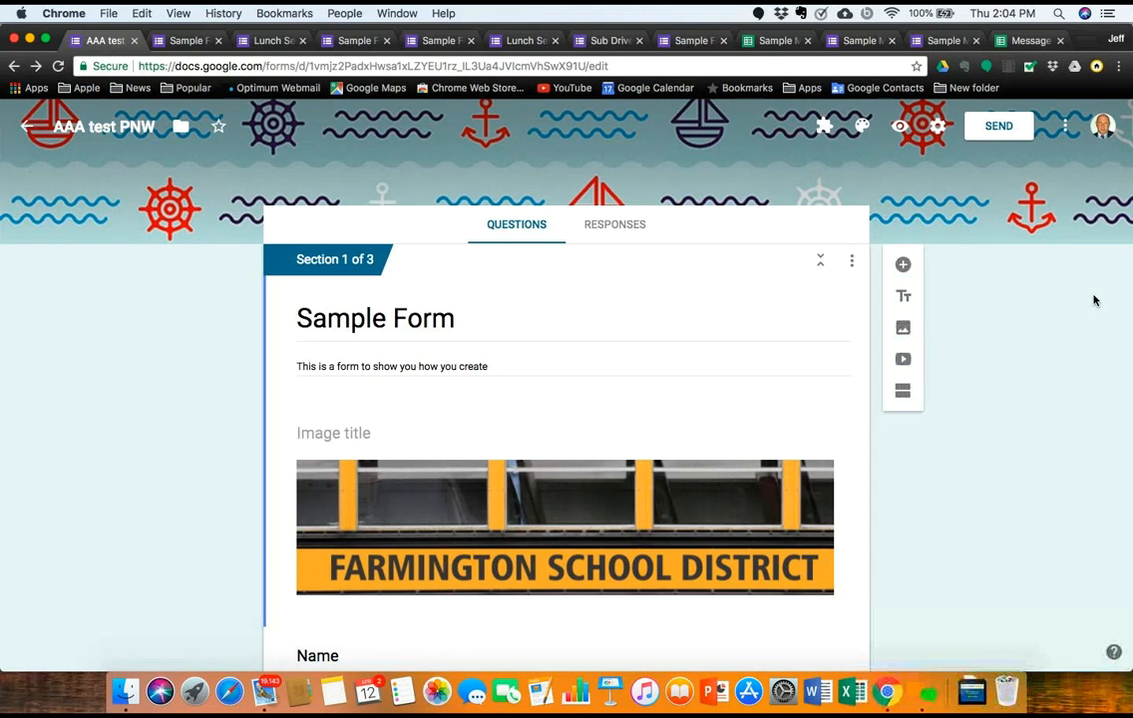